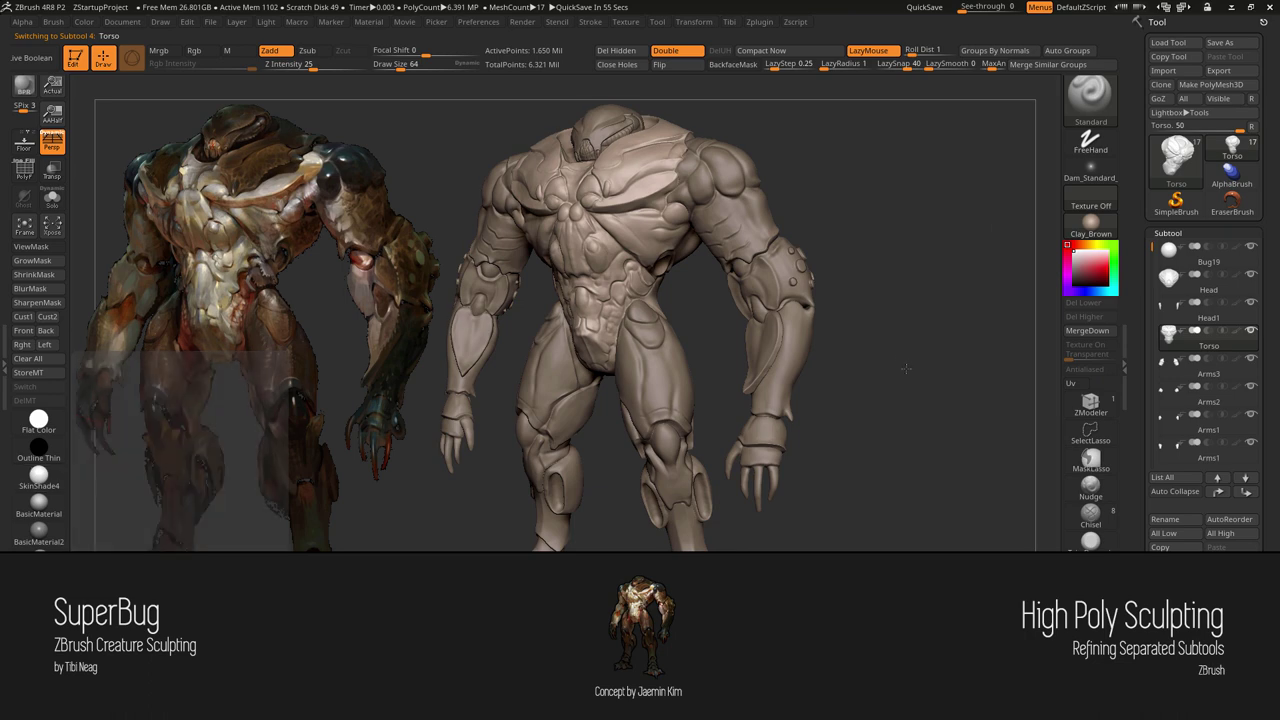
Step: Tilt the torso to look down on the shoulders and shrink the brush for finer carving
{"action": "left_click_drag", "start_coordinate": [612, 206], "coordinate": [641, 248]}
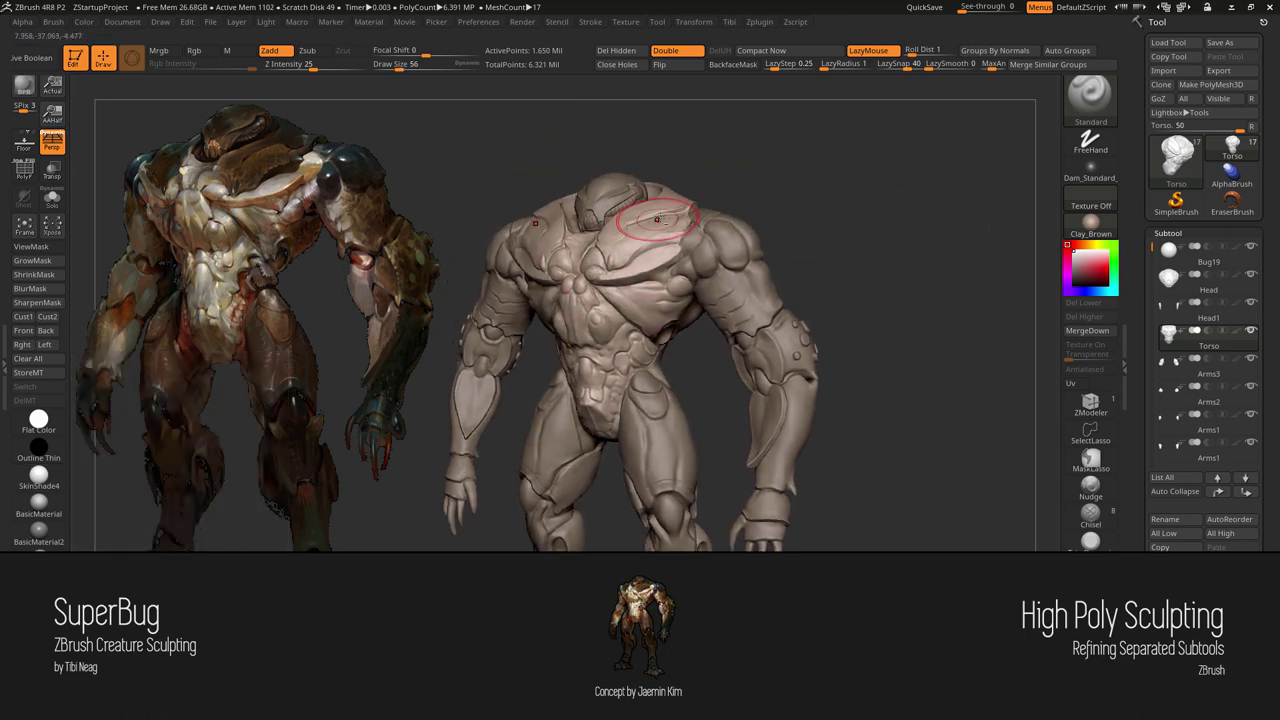
{"action": "key", "text": "bracketleft"}
{"action": "key", "text": "bracketleft"}
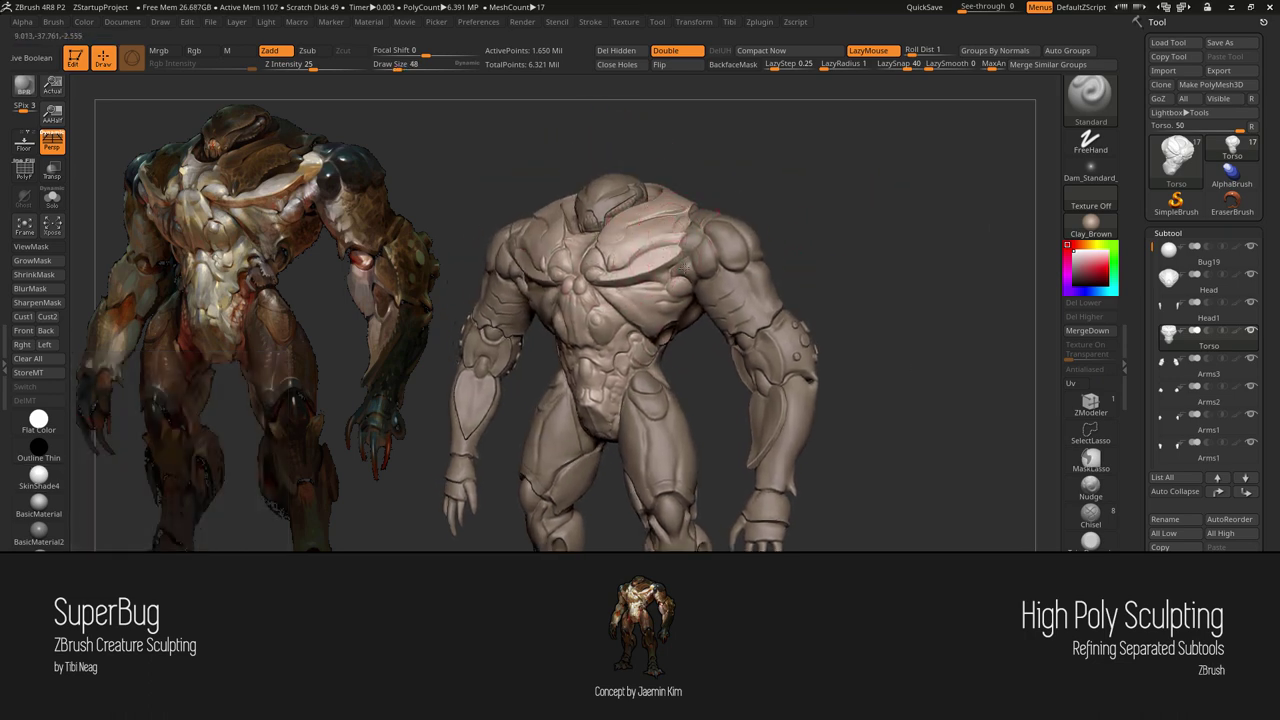
{"action": "scroll", "coordinate": [676, 248], "scroll_direction": "up", "scroll_amount": 3}
{"action": "mouse_move", "coordinate": [687, 220]}
{"action": "left_mouse_down"}
{"action": "mouse_move", "coordinate": [763, 237]}
{"action": "mouse_move", "coordinate": [674, 265]}
{"action": "left_mouse_up"}
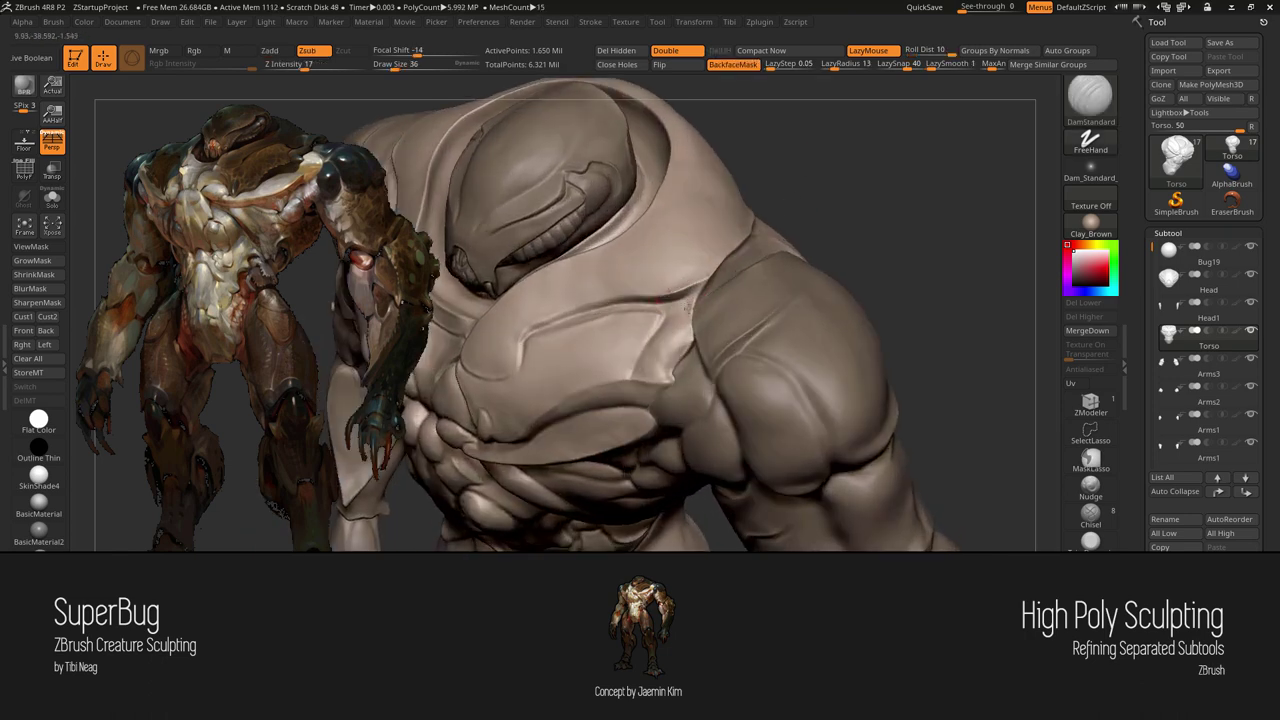
{"action": "key", "text": "bracketleft"}
{"action": "key", "text": "bracketleft"}
{"action": "key", "text": "bracketleft"}
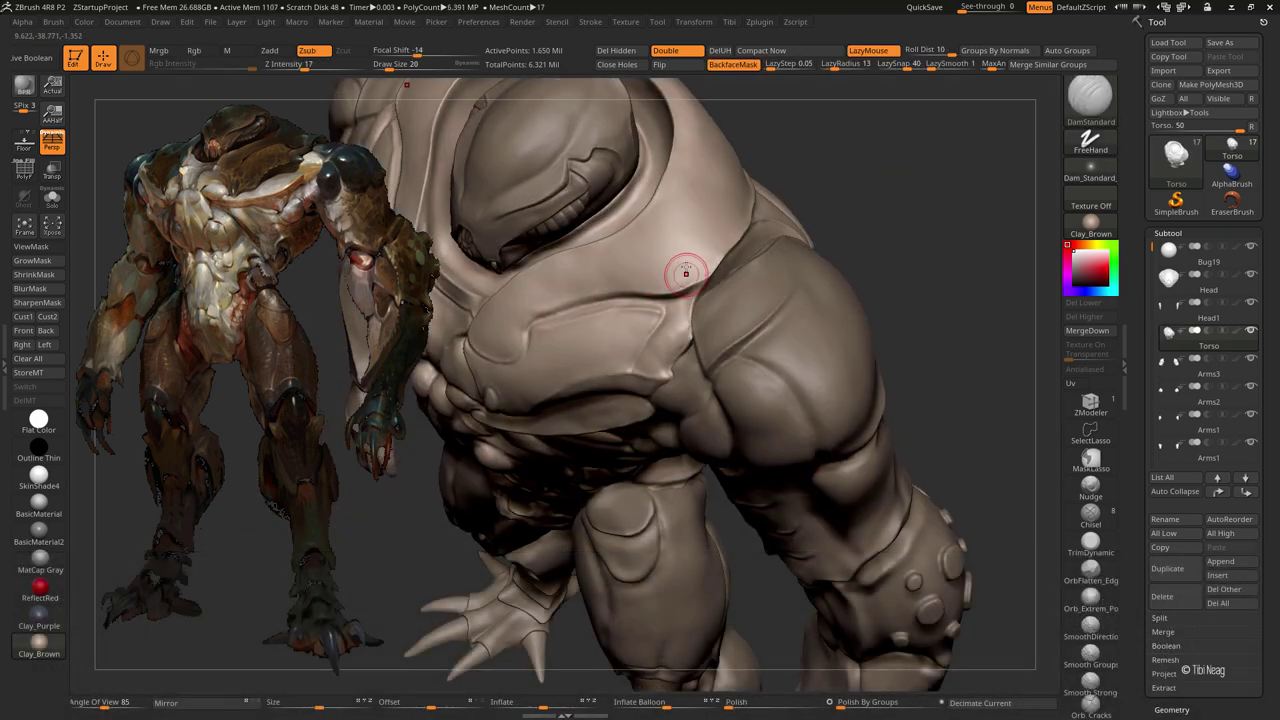
Step: Frame the creature and zoom in on the front of the upper torso
{"action": "key", "text": "f"}
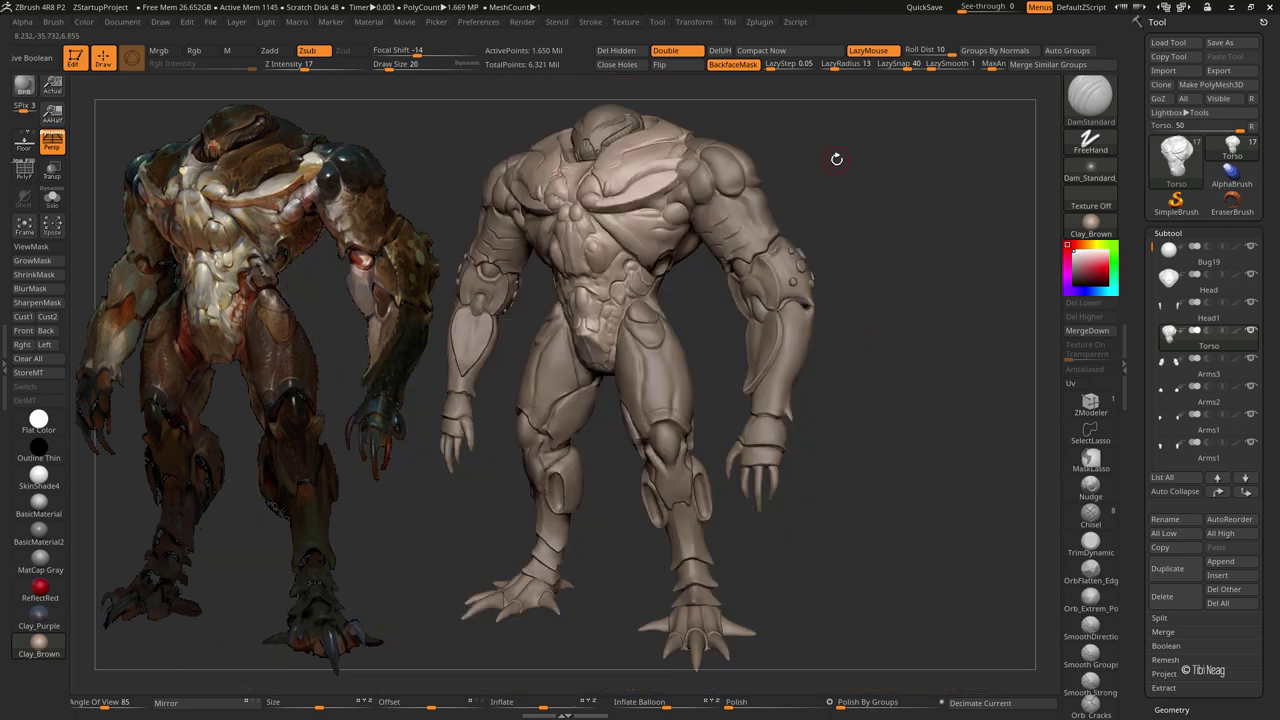
{"action": "left_click_drag", "start_coordinate": [830, 159], "coordinate": [690, 271]}
{"action": "key", "text": "bracketright"}
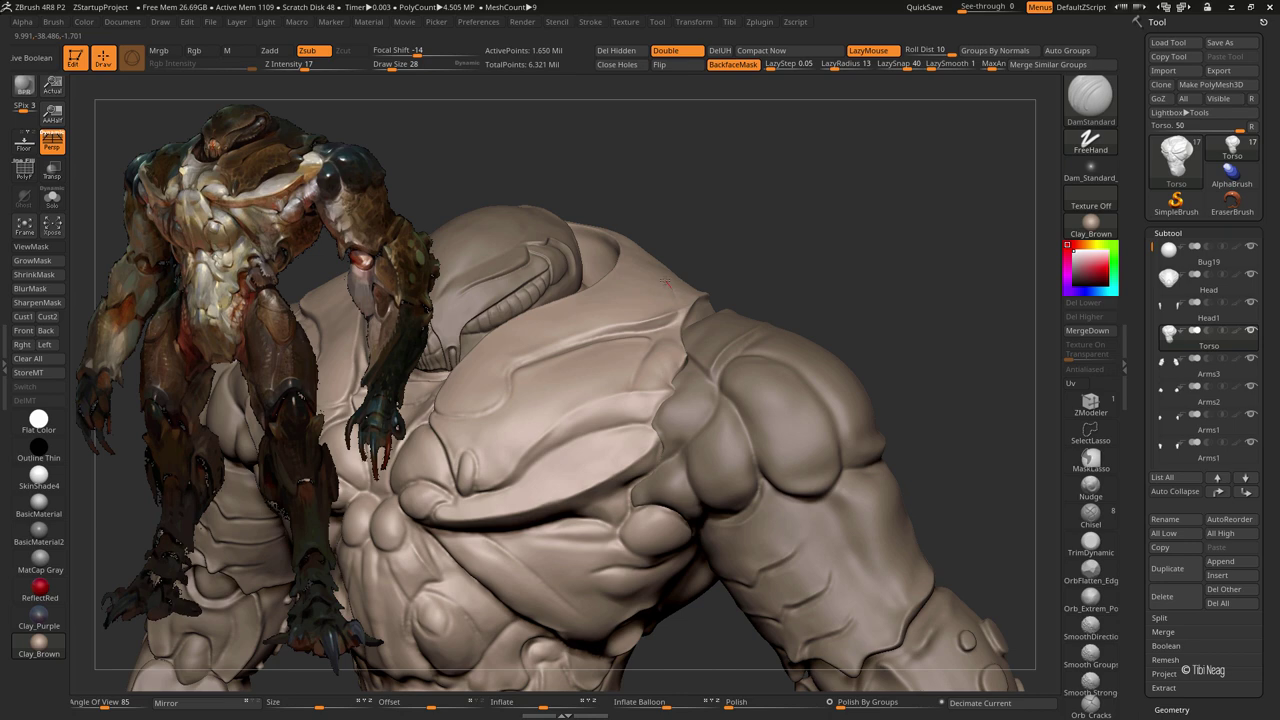
{"action": "right_click_drag", "start_coordinate": [673, 290], "coordinate": [688, 283]}
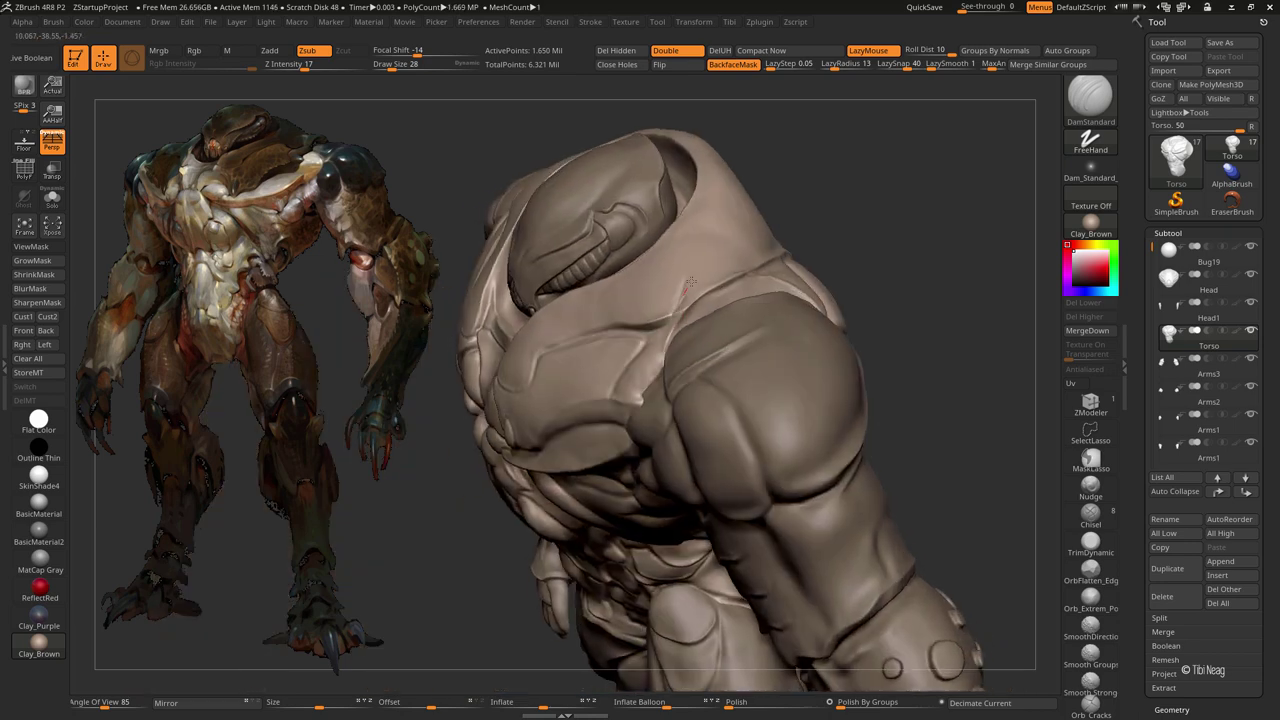
{"action": "key", "text": "f"}
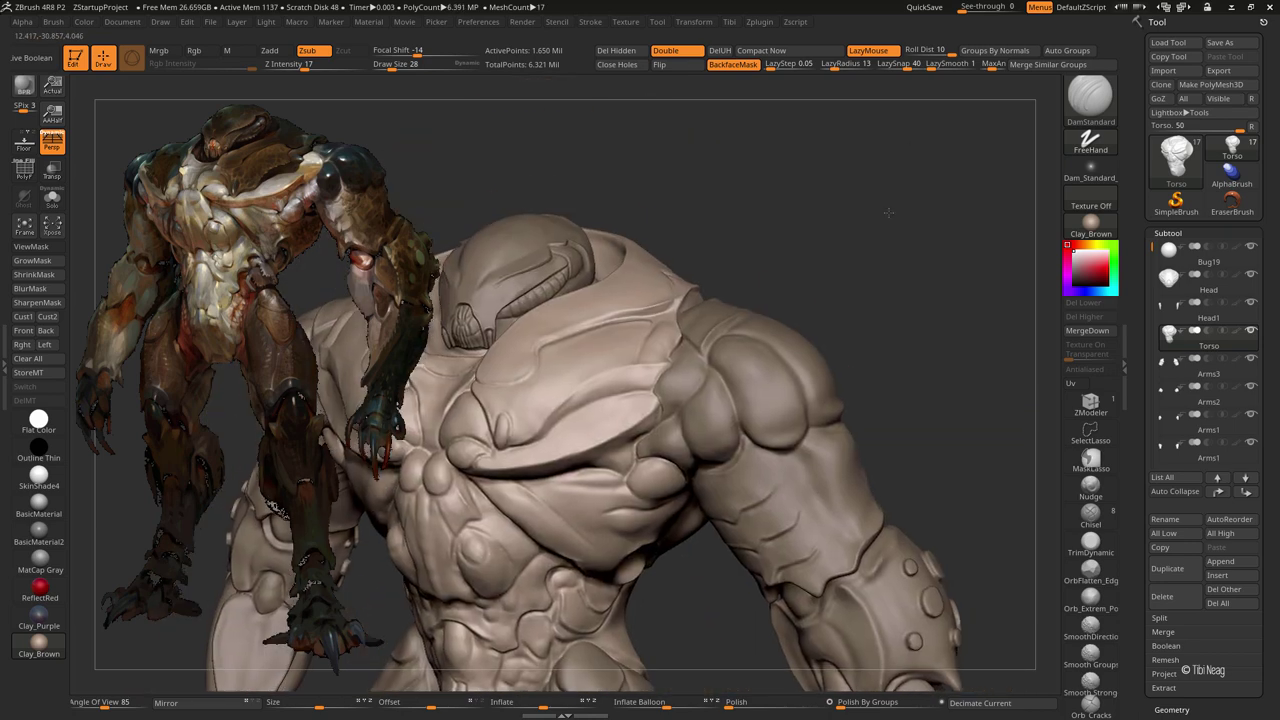
{"action": "right_click_drag", "start_coordinate": [743, 251], "coordinate": [658, 344]}
Step: Build up clay on the shoulder plate, carve with DamStandard and smooth with Smooth Strong
{"action": "key", "text": "b"}
{"action": "key", "text": "c"}
{"action": "key", "text": "l"}
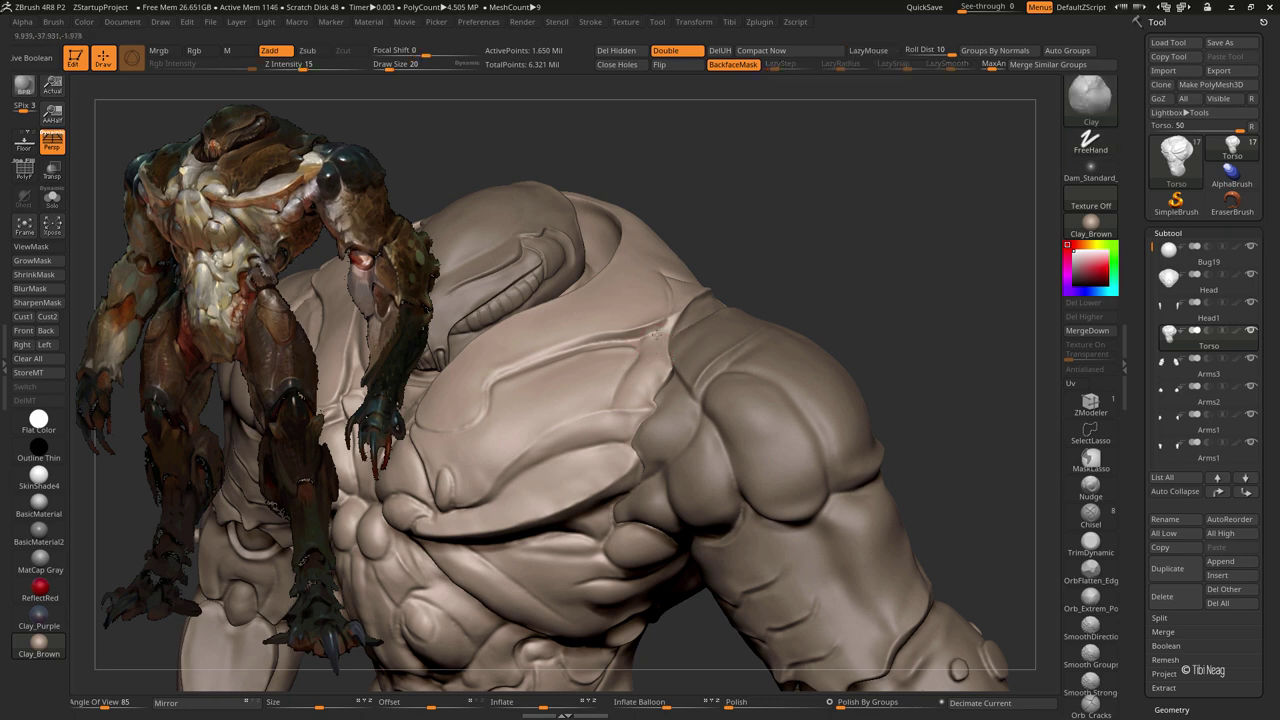
{"action": "key", "text": "b"}
{"action": "key", "text": "d"}
{"action": "key", "text": "s"}
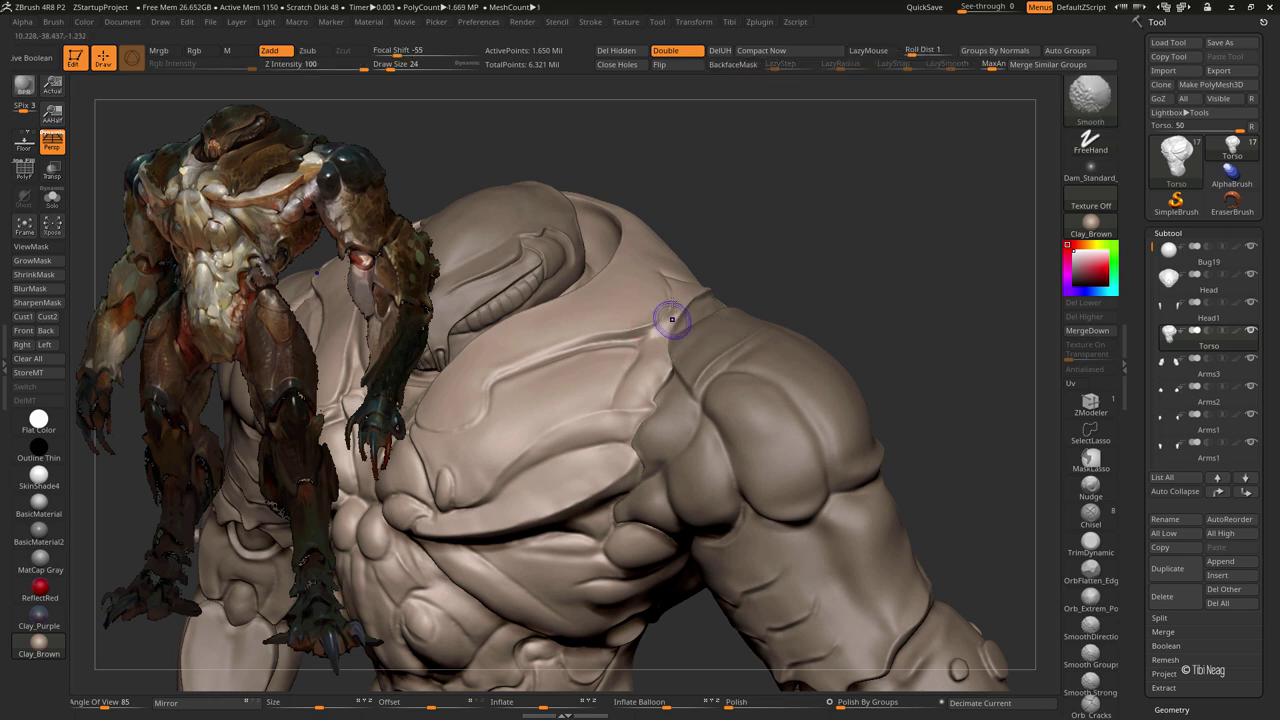
{"action": "left_click", "coordinate": [1090, 685]}
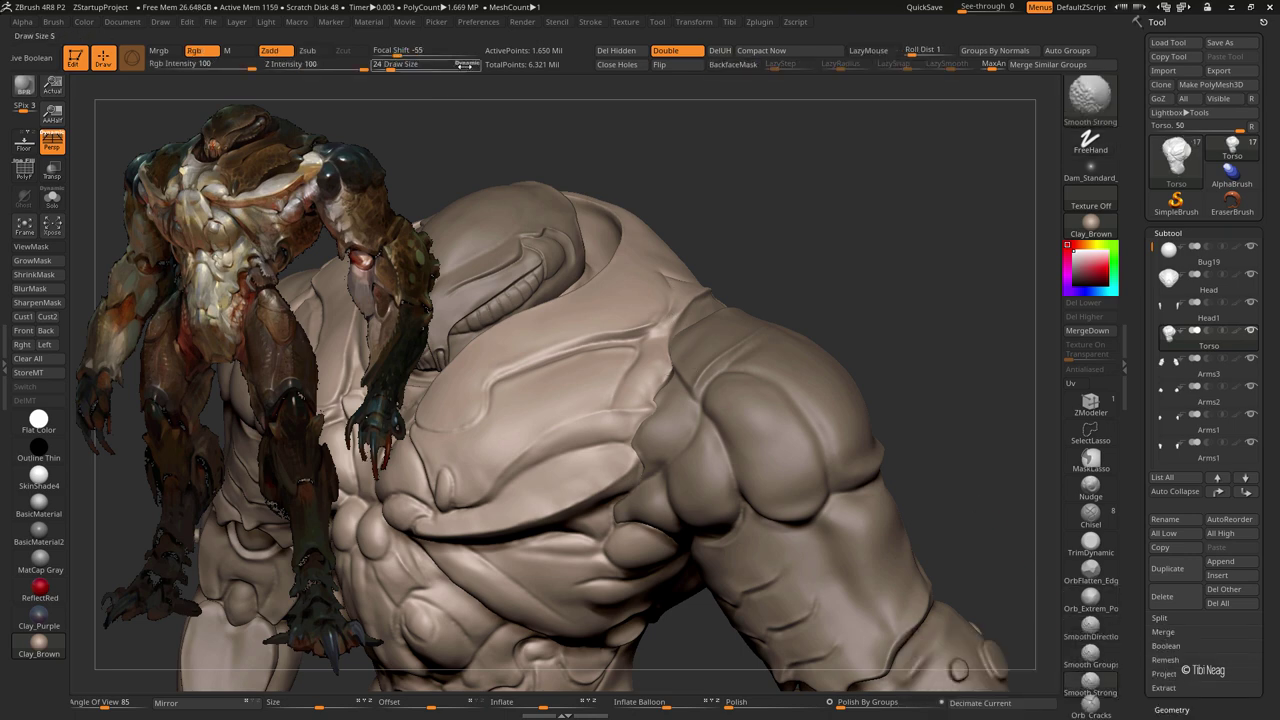
{"action": "type", "text": "46"}
Step: Carve with DamStandard, then bring the shoulder forward and add Clay build-up
{"action": "key", "text": "b"}
{"action": "key", "text": "d"}
{"action": "key", "text": "s"}
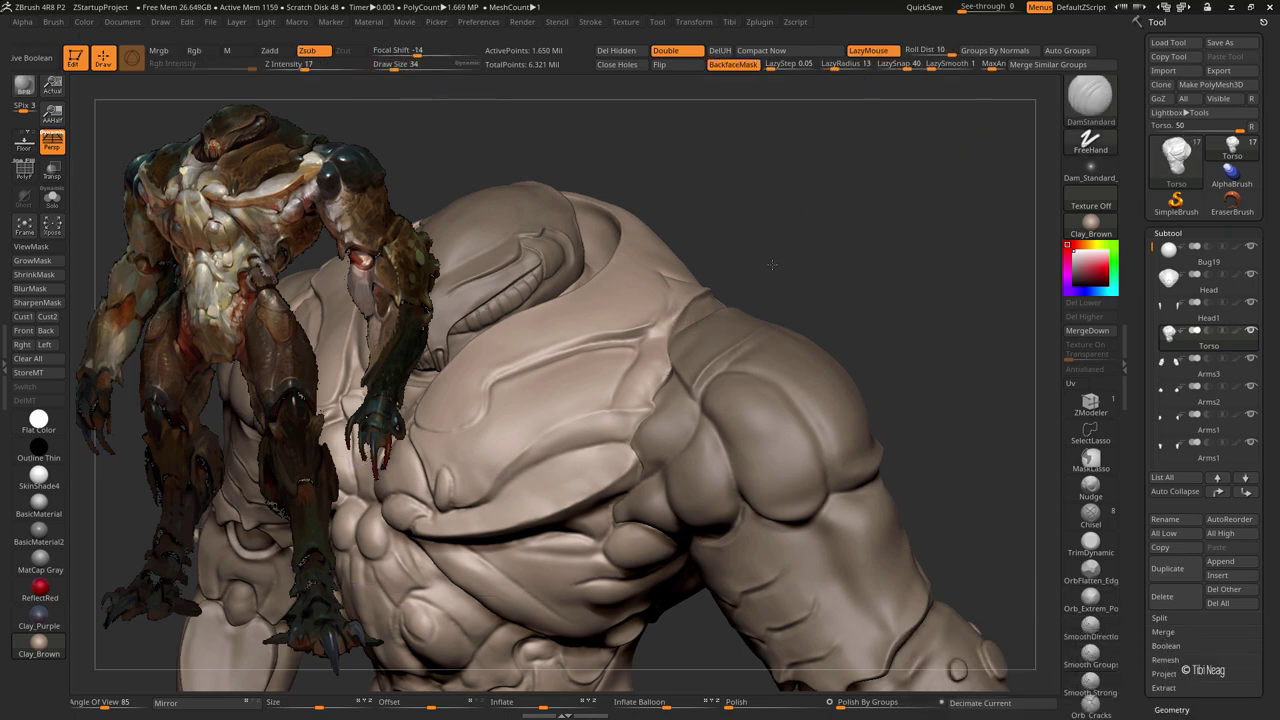
{"action": "mouse_move", "coordinate": [772, 264]}
{"action": "left_mouse_down"}
{"action": "mouse_move", "coordinate": [694, 327]}
{"action": "mouse_move", "coordinate": [665, 326]}
{"action": "left_mouse_up"}
{"action": "key", "text": "b"}
{"action": "key", "text": "c"}
{"action": "key", "text": "l"}
Step: Carve a sharp DamStandard crease along the shoulder plate edge with a smaller brush
{"action": "key", "text": "bracketleft"}
{"action": "key", "text": "bracketleft"}
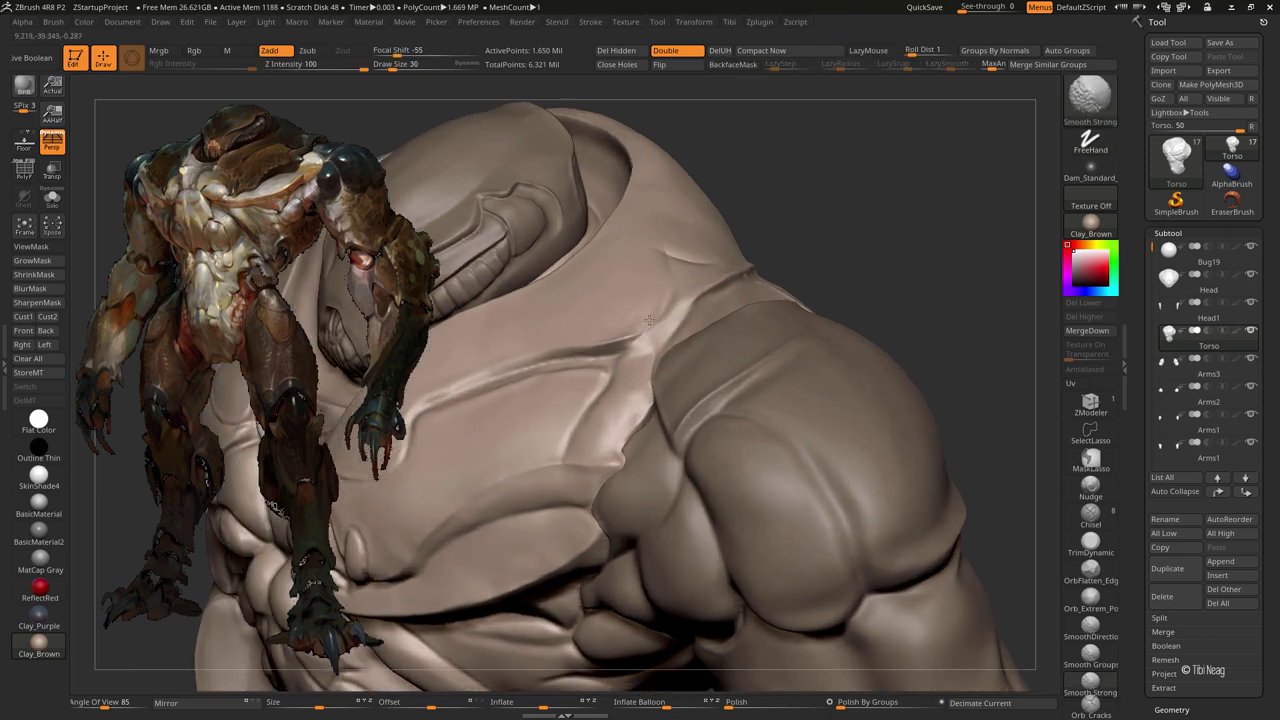
{"action": "left_click_drag", "start_coordinate": [807, 231], "coordinate": [938, 234]}
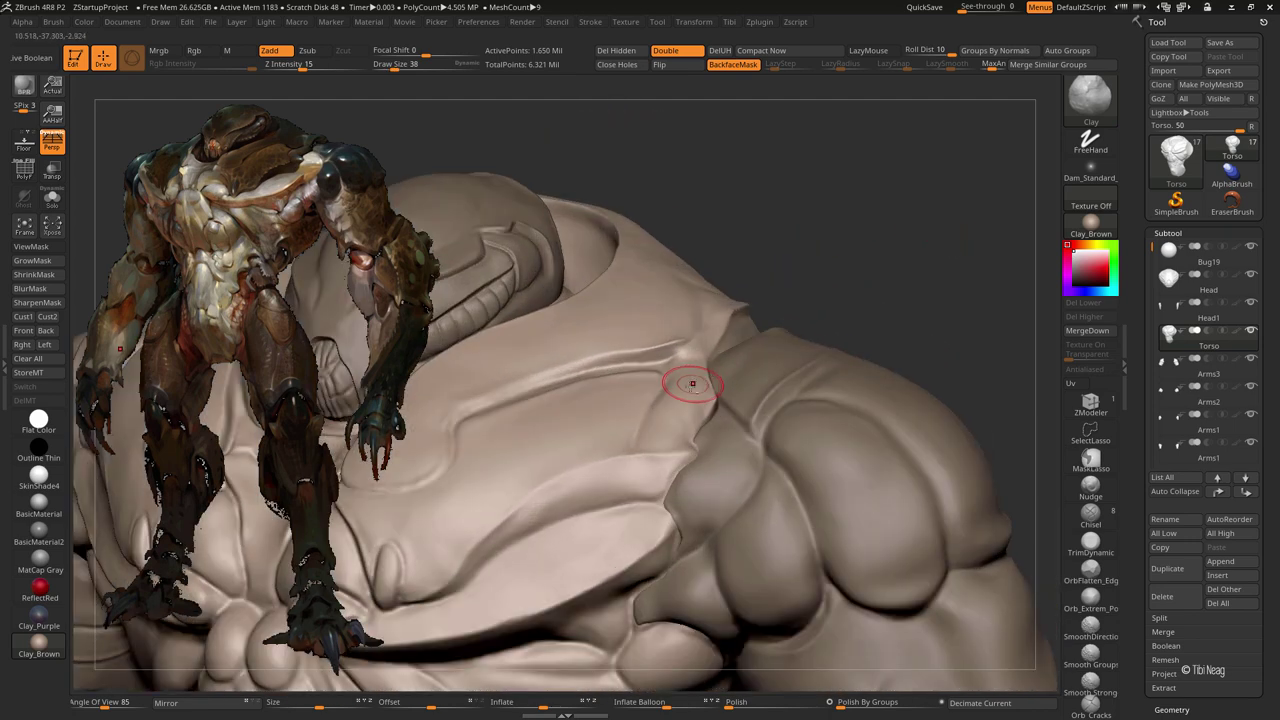
{"action": "right_click_drag", "start_coordinate": [797, 302], "coordinate": [653, 386]}
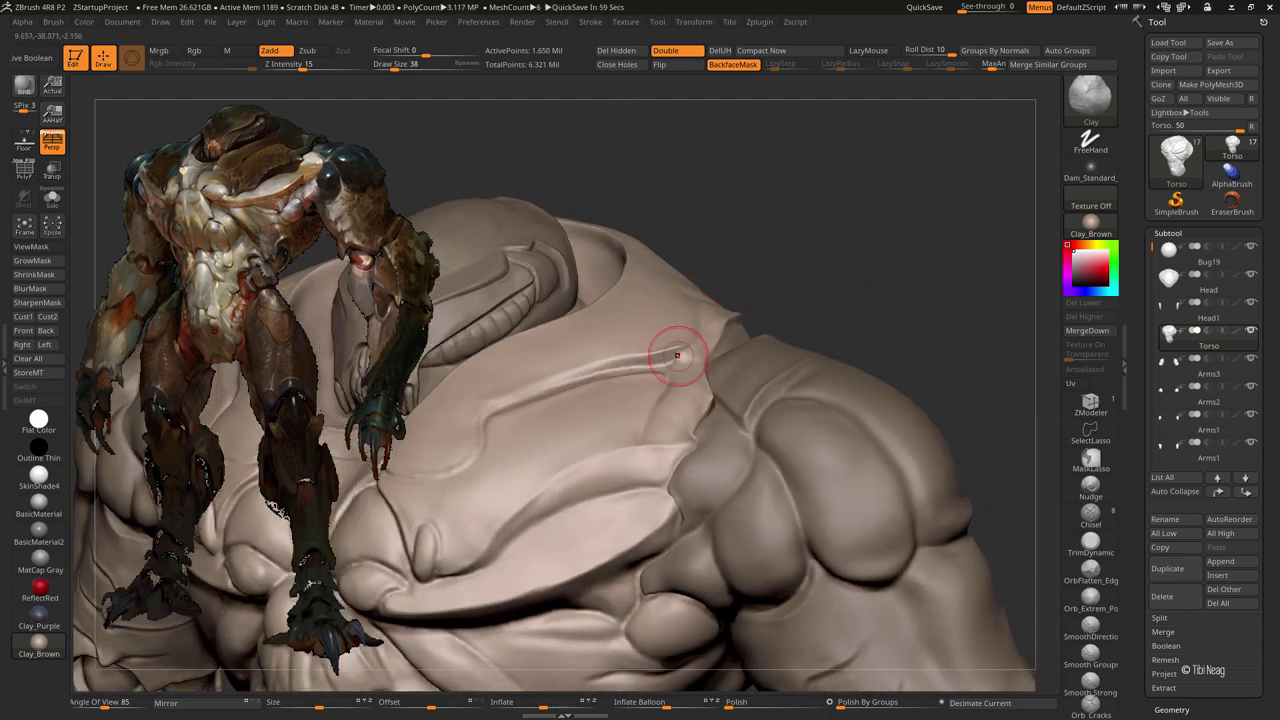
{"action": "key", "text": "b"}
{"action": "key", "text": "d"}
{"action": "key", "text": "s"}
{"action": "mouse_move", "coordinate": [669, 337]}
{"action": "right_mouse_down"}
{"action": "mouse_move", "coordinate": [677, 354]}
{"action": "mouse_move", "coordinate": [687, 347]}
{"action": "right_mouse_up"}
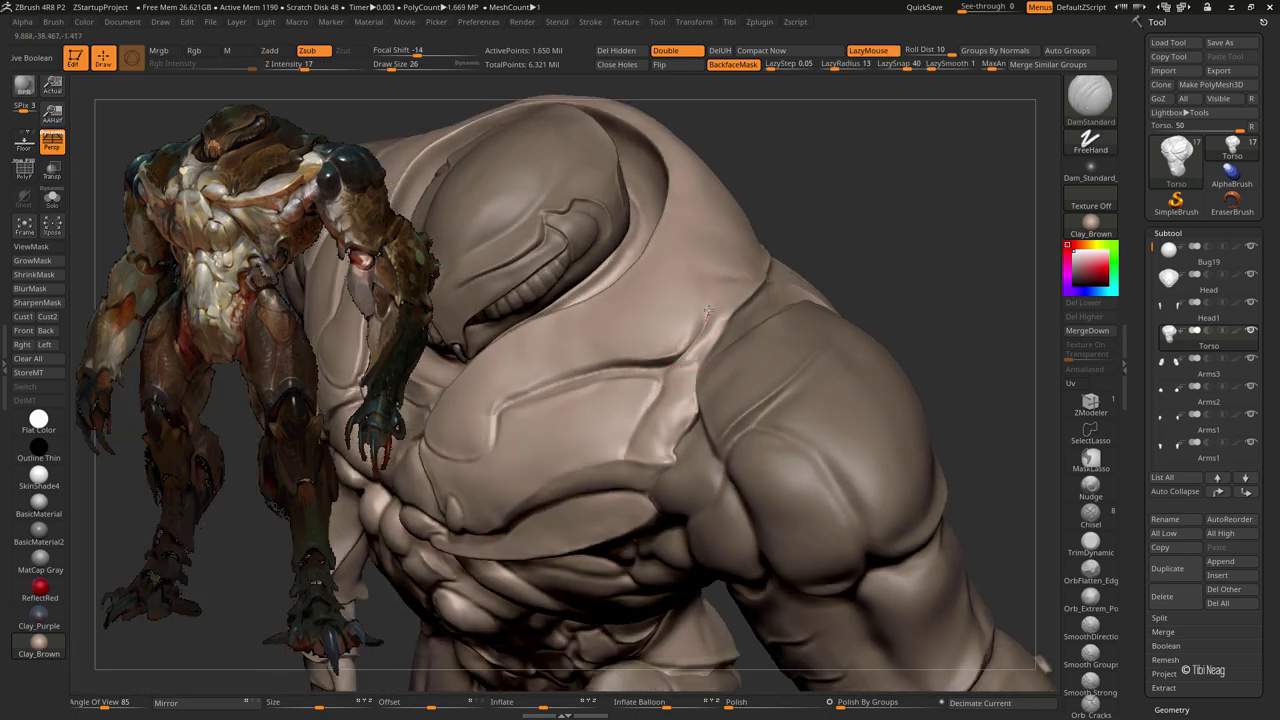
{"action": "left_click_drag", "start_coordinate": [707, 296], "coordinate": [706, 313]}
Step: Polish the shoulder plate surface flat with hPolish
{"action": "right_click_drag", "start_coordinate": [710, 282], "coordinate": [712, 291]}
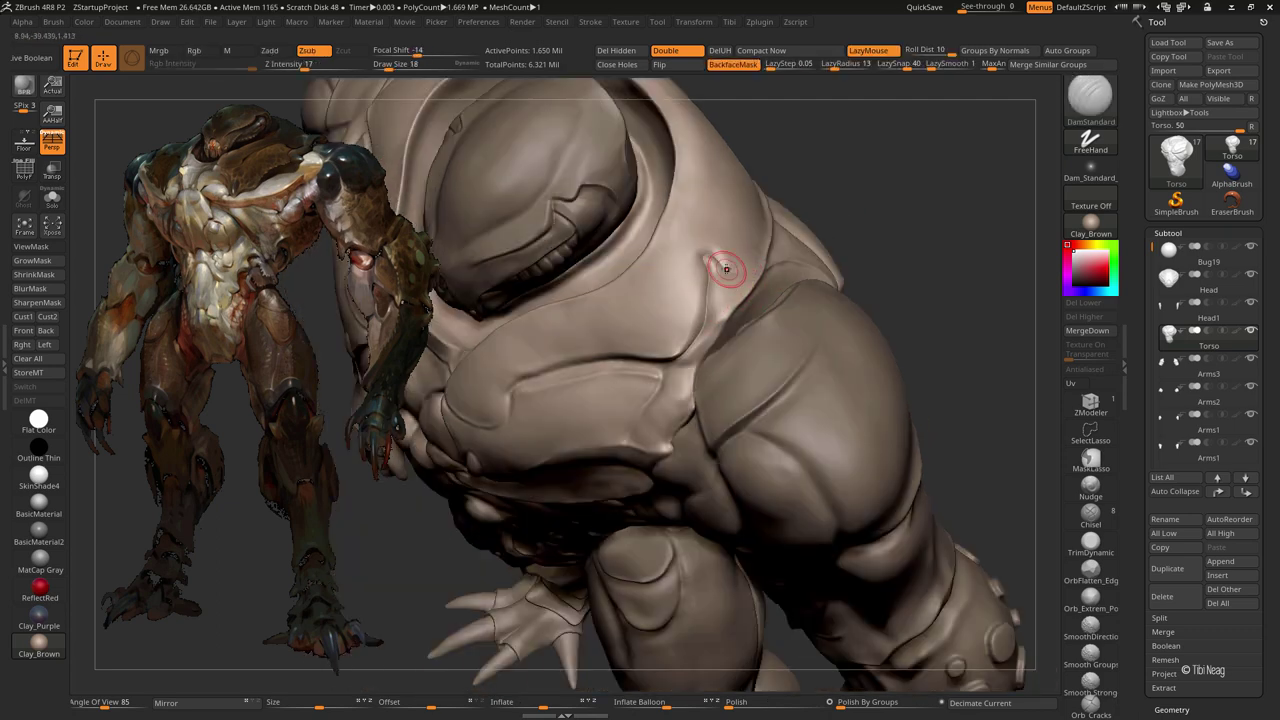
{"action": "mouse_move", "coordinate": [760, 268]}
{"action": "right_mouse_down"}
{"action": "mouse_move", "coordinate": [854, 211]}
{"action": "mouse_move", "coordinate": [771, 286]}
{"action": "right_mouse_up"}
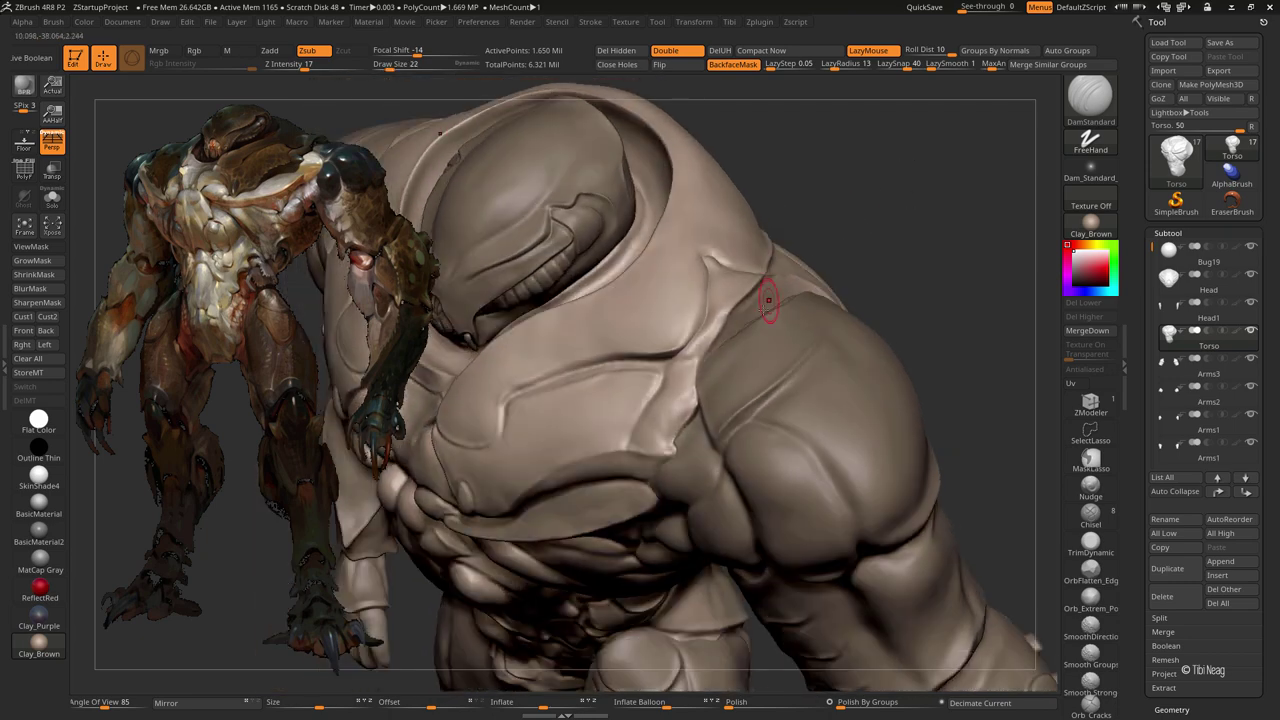
{"action": "key", "text": "b"}
{"action": "key", "text": "h"}
{"action": "key", "text": "p"}
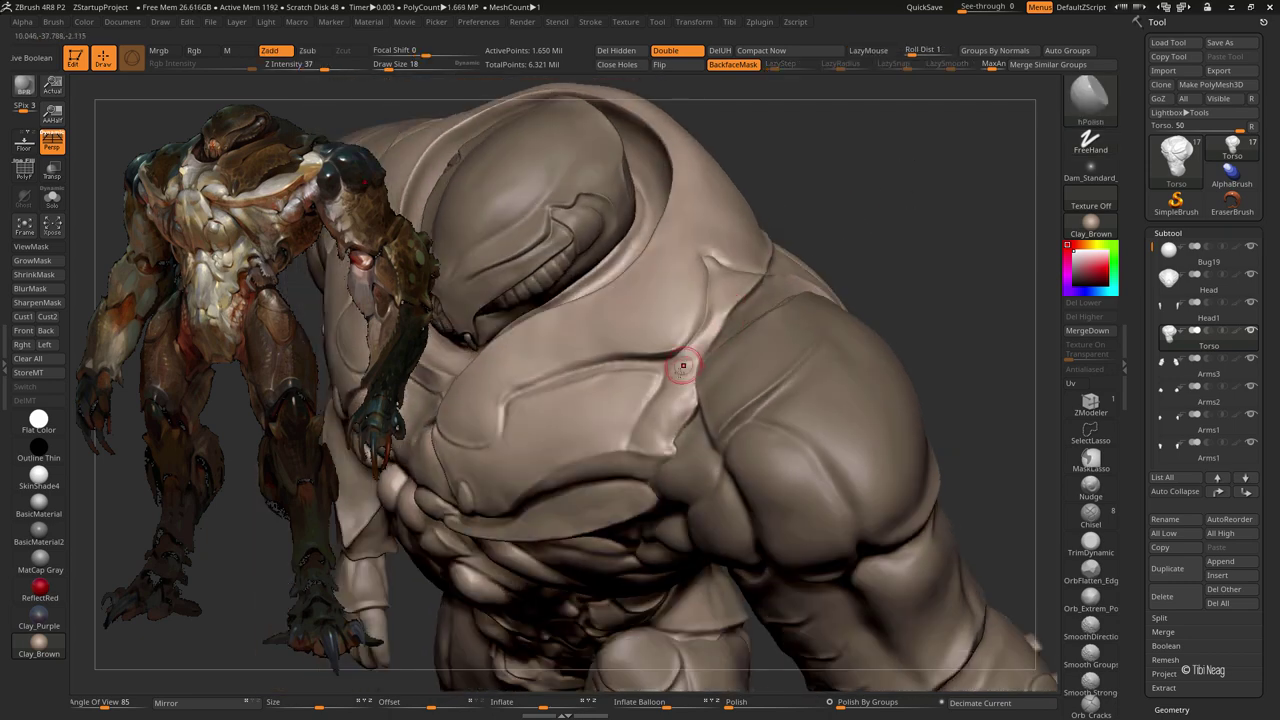
Step: Add more Clay build-up and recarve the crease with DamStandard
{"action": "key", "text": "b"}
{"action": "key", "text": "c"}
{"action": "key", "text": "l"}
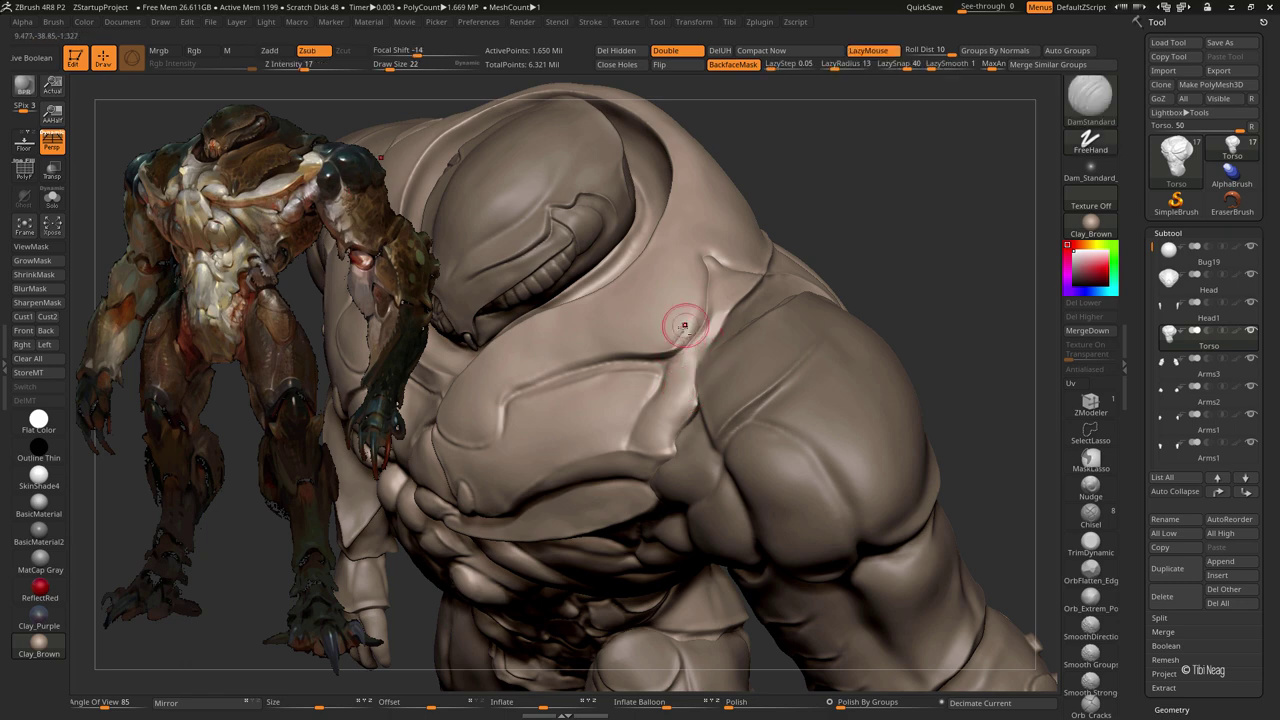
{"action": "key", "text": "b"}
{"action": "key", "text": "d"}
{"action": "key", "text": "s"}
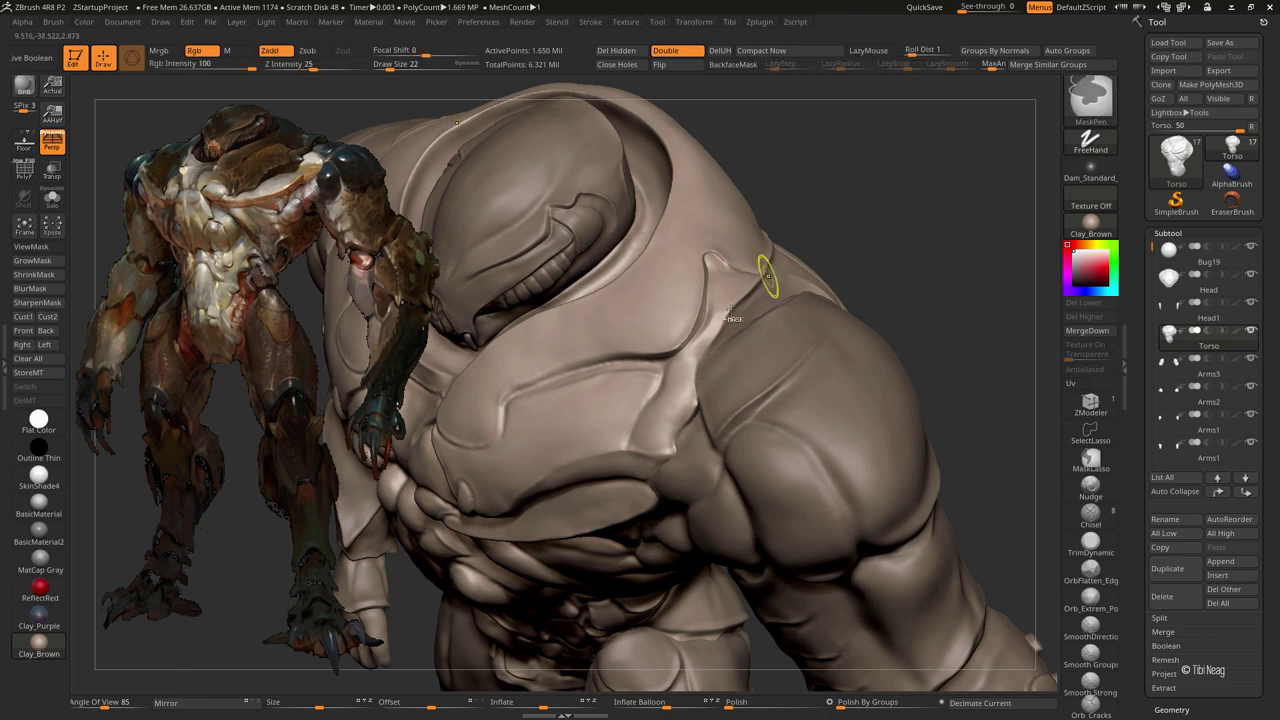
{"action": "right_click_drag", "start_coordinate": [770, 272], "coordinate": [686, 338]}
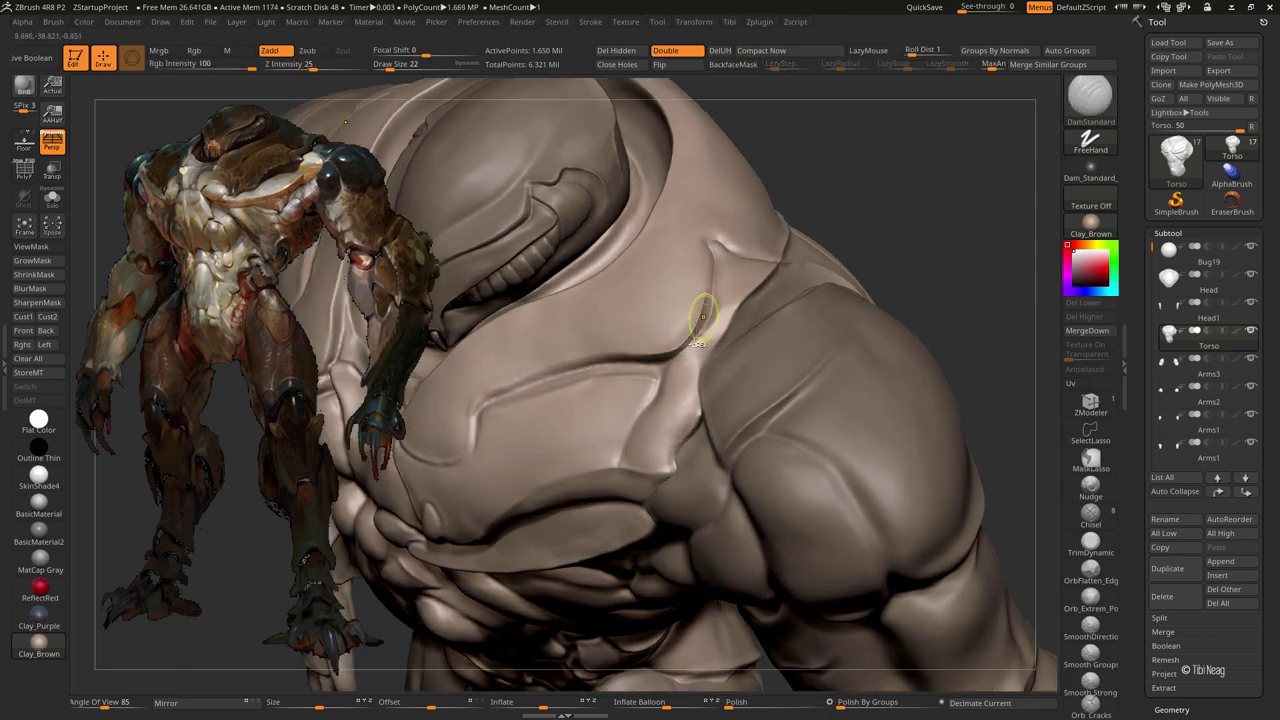
Step: Mask along the shoulder crease with MaskPen
{"action": "key", "text": "f"}
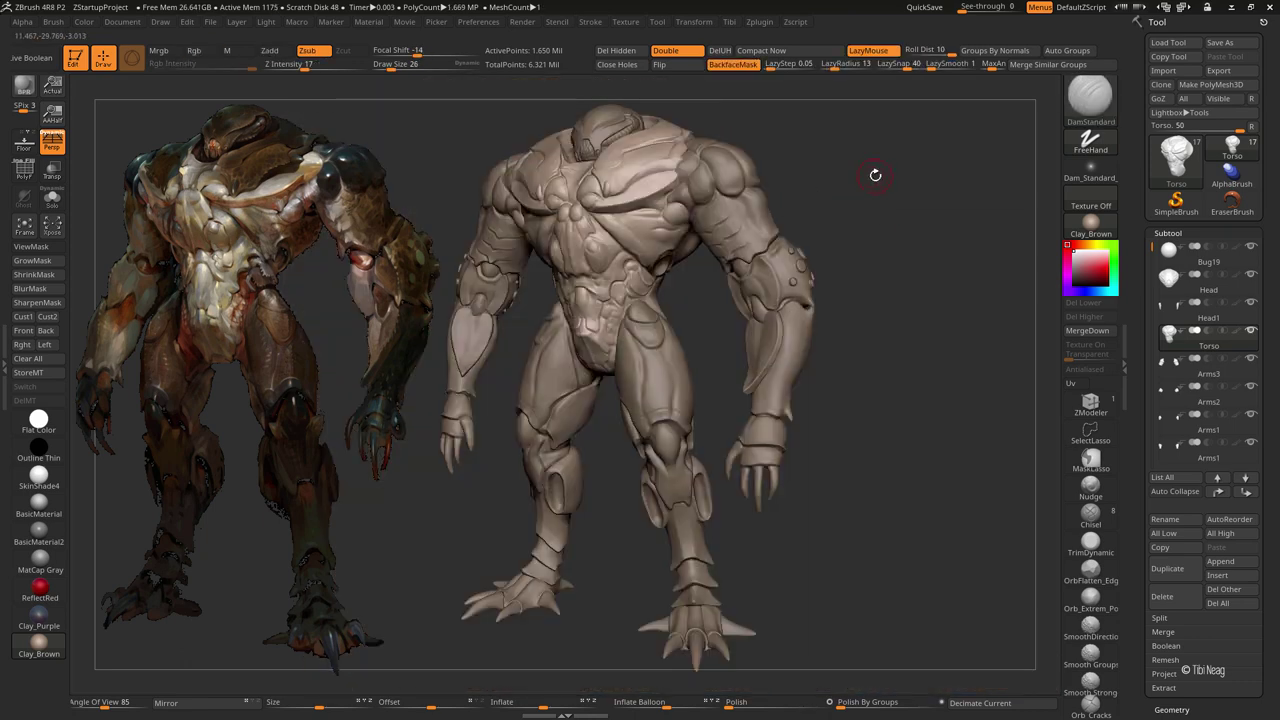
{"action": "mouse_move", "coordinate": [874, 174]}
{"action": "right_mouse_down"}
{"action": "mouse_move", "coordinate": [800, 292]}
{"action": "mouse_move", "coordinate": [900, 229]}
{"action": "mouse_move", "coordinate": [686, 334]}
{"action": "right_mouse_up"}
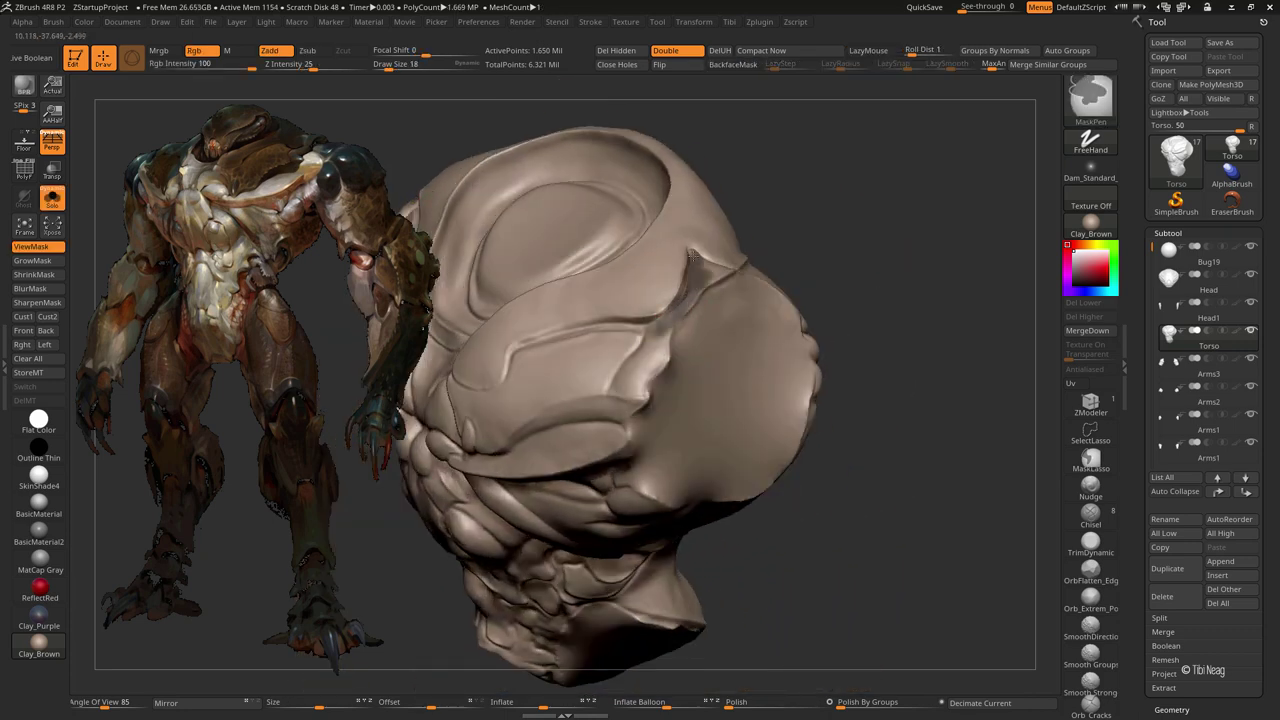
{"action": "left_click_drag", "start_coordinate": [677, 308], "coordinate": [711, 275]}
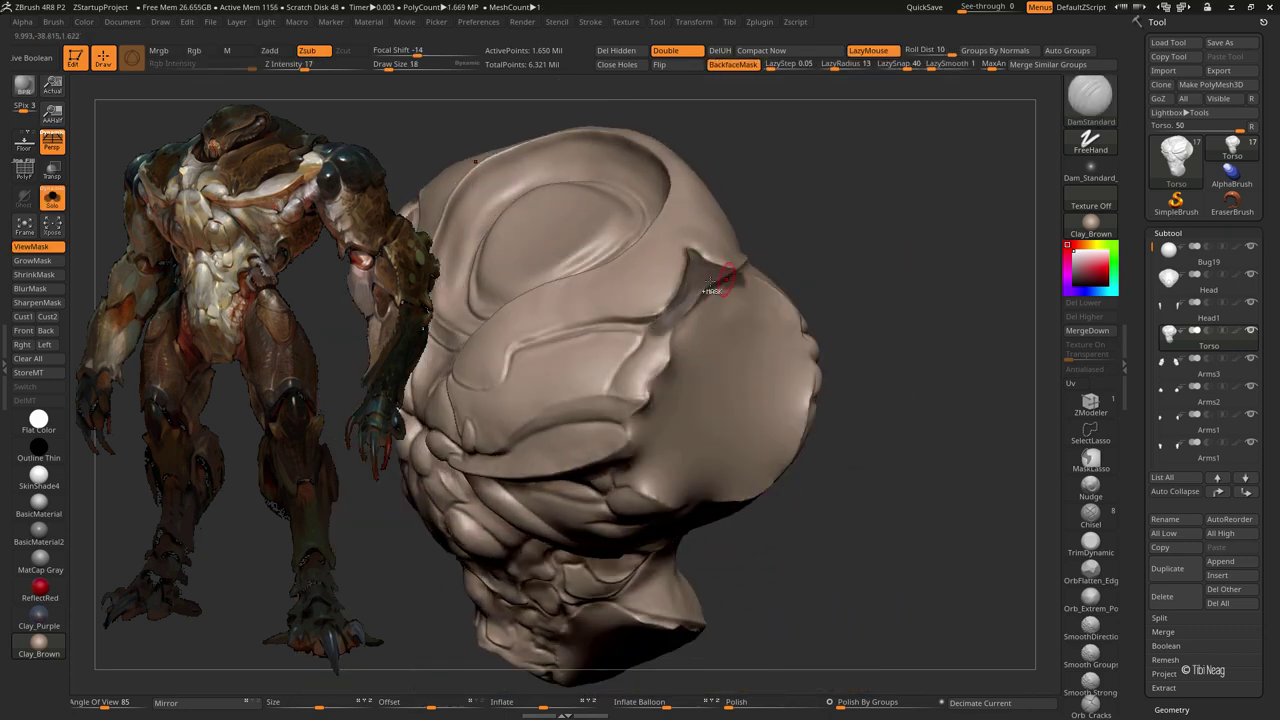
{"action": "key", "text": "alt"}
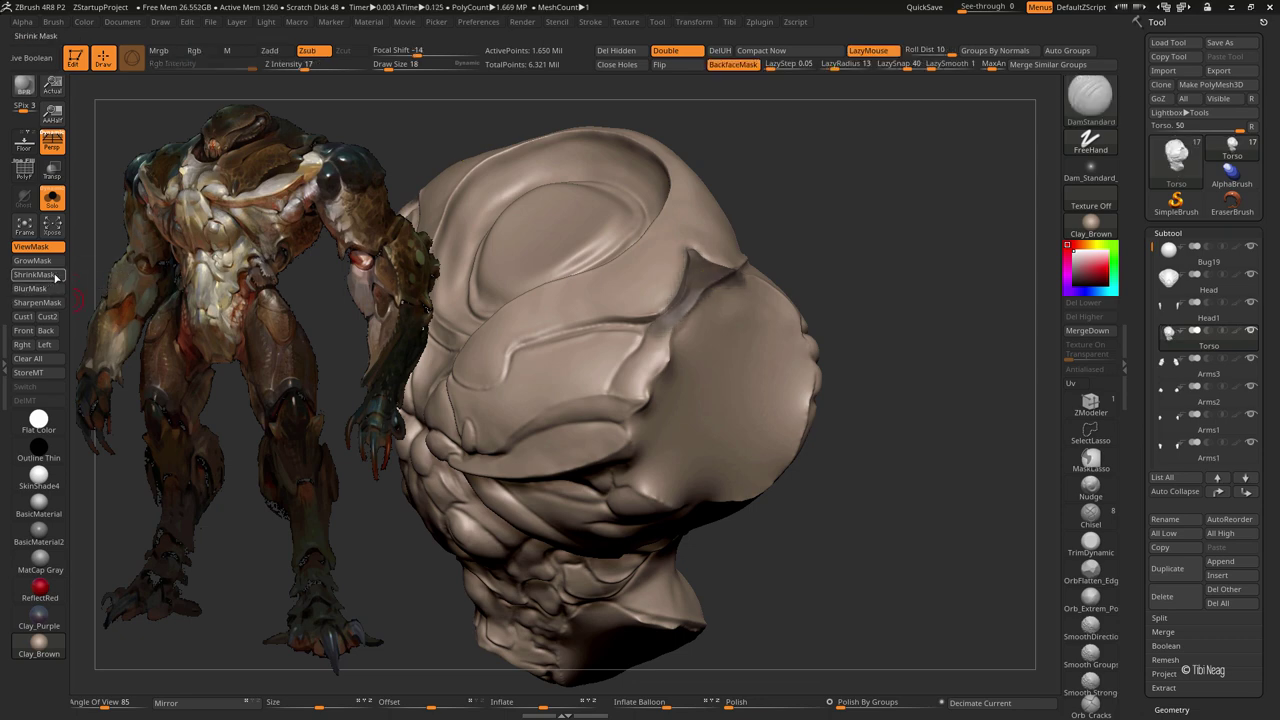
Step: Try a Transpose line across the neck rim, then return to sculpting
{"action": "left_click_drag", "start_coordinate": [834, 240], "coordinate": [814, 246]}
{"action": "left_click", "coordinate": [131, 57]}
{"action": "left_click_drag", "start_coordinate": [760, 160], "coordinate": [710, 259]}
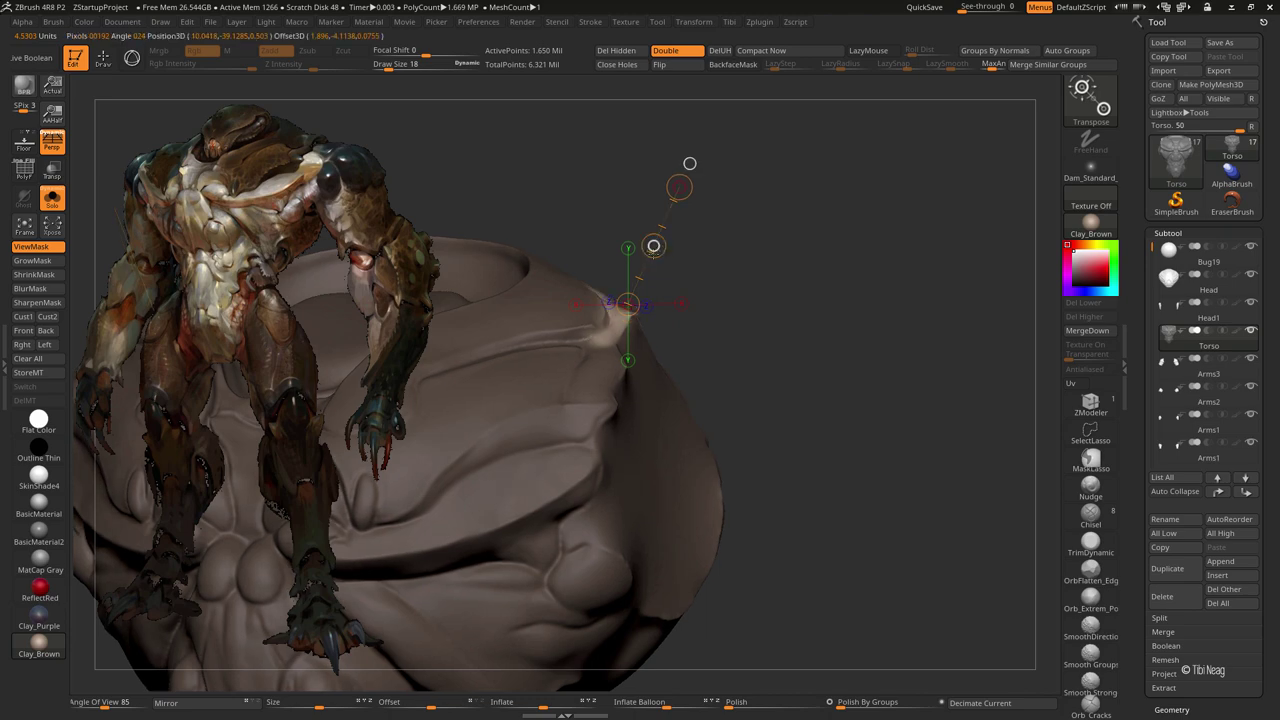
{"action": "key", "text": "q"}
Step: Try a Move brush pull on the torso, undo it, and solo the Torso
{"action": "left_click_drag", "start_coordinate": [943, 257], "coordinate": [860, 254]}
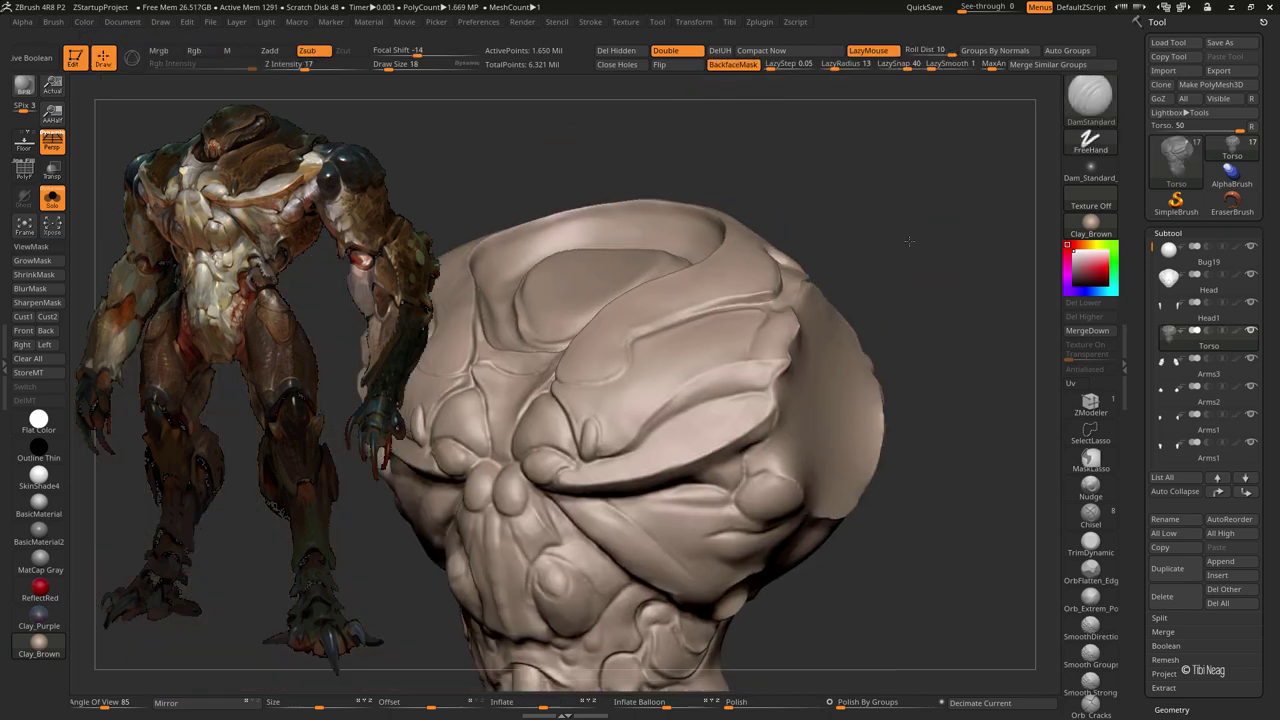
{"action": "key", "text": "b"}
{"action": "key", "text": "m"}
{"action": "key", "text": "v"}
{"action": "key", "text": "shift+alt+s"}
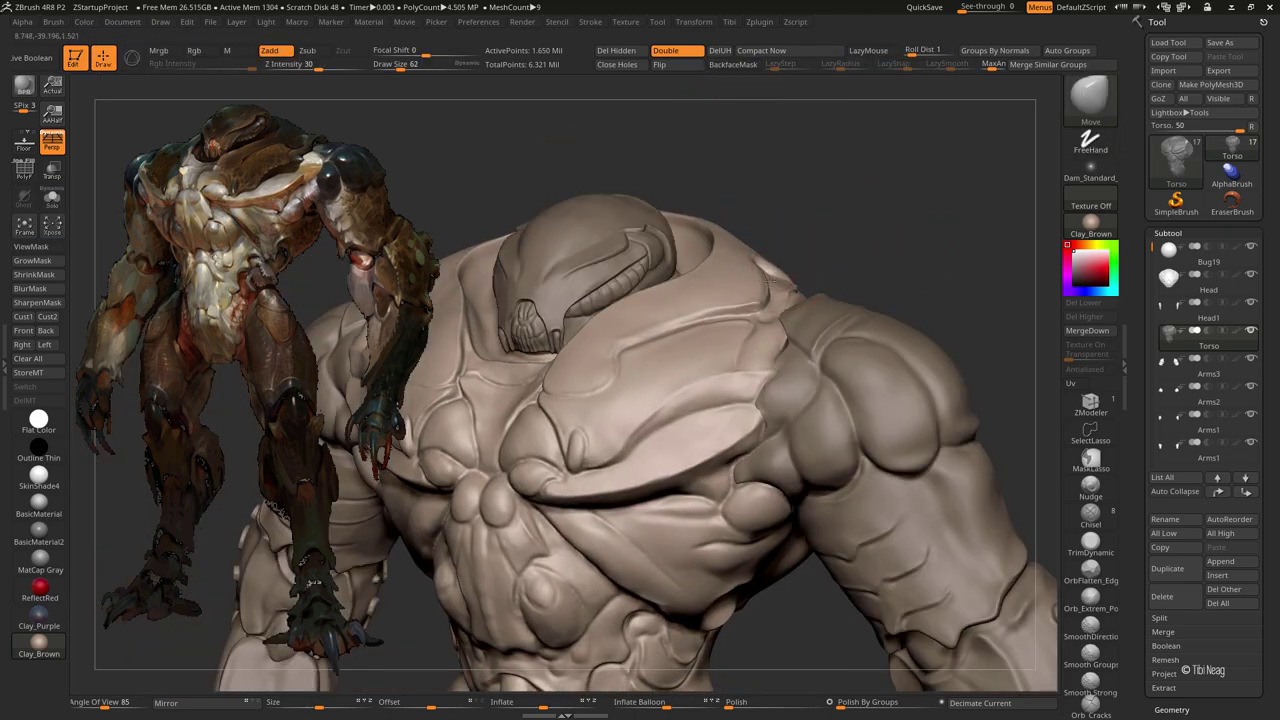
{"action": "mouse_move", "coordinate": [783, 249]}
{"action": "left_mouse_down"}
{"action": "mouse_move", "coordinate": [795, 300]}
{"action": "mouse_move", "coordinate": [854, 275]}
{"action": "mouse_move", "coordinate": [790, 307]}
{"action": "mouse_move", "coordinate": [861, 293]}
{"action": "left_mouse_up"}
{"action": "key", "text": "ctrl+z"}
{"action": "key", "text": "shift+alt+s"}
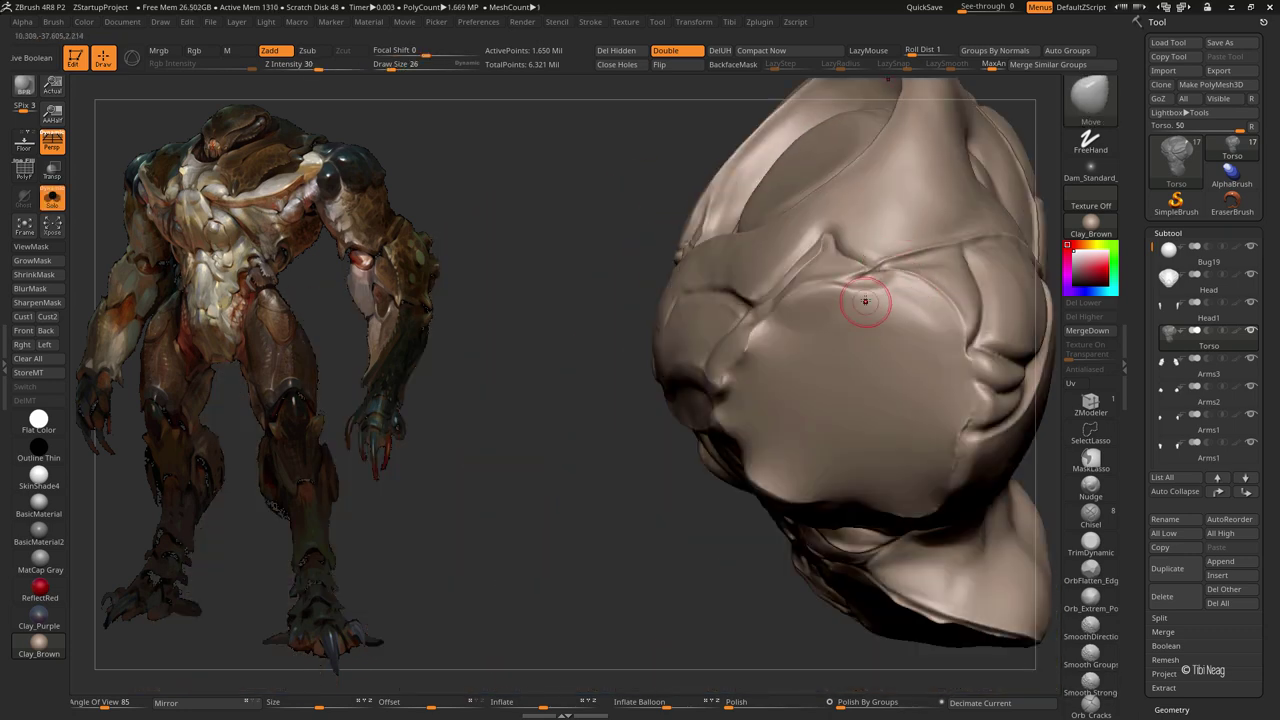
Step: Pick the Clay brush, turn Solo off, and view the figure from three-quarter front
{"action": "key", "text": "b"}
{"action": "key", "text": "c"}
{"action": "key", "text": "l"}
{"action": "key", "text": "shift+alt+s"}
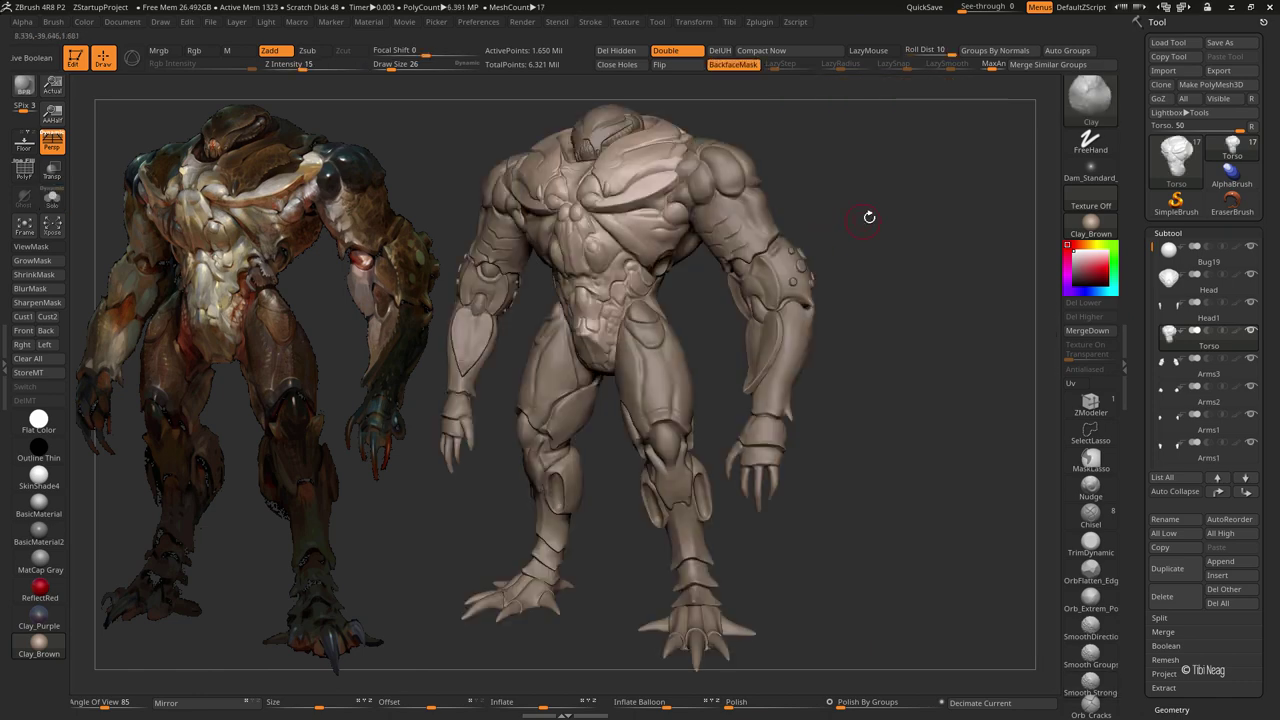
{"action": "mouse_move", "coordinate": [866, 214]}
{"action": "left_mouse_down"}
{"action": "mouse_move", "coordinate": [884, 226]}
{"action": "mouse_move", "coordinate": [891, 206]}
{"action": "left_mouse_up"}
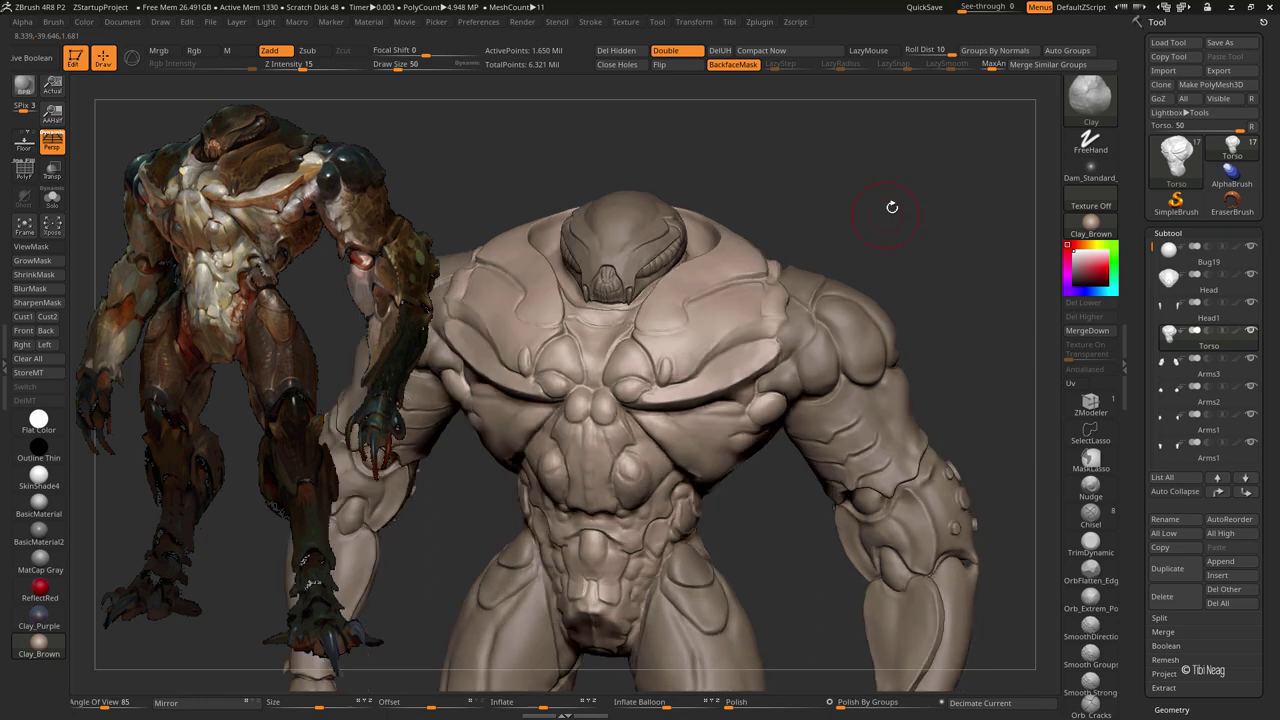
Step: Pull the shoulder plate surface up into a ridge with the Move brush
{"action": "key", "text": "b"}
{"action": "key", "text": "m"}
{"action": "key", "text": "v"}
{"action": "left_click_drag", "start_coordinate": [686, 314], "coordinate": [700, 337], "text": "alt"}
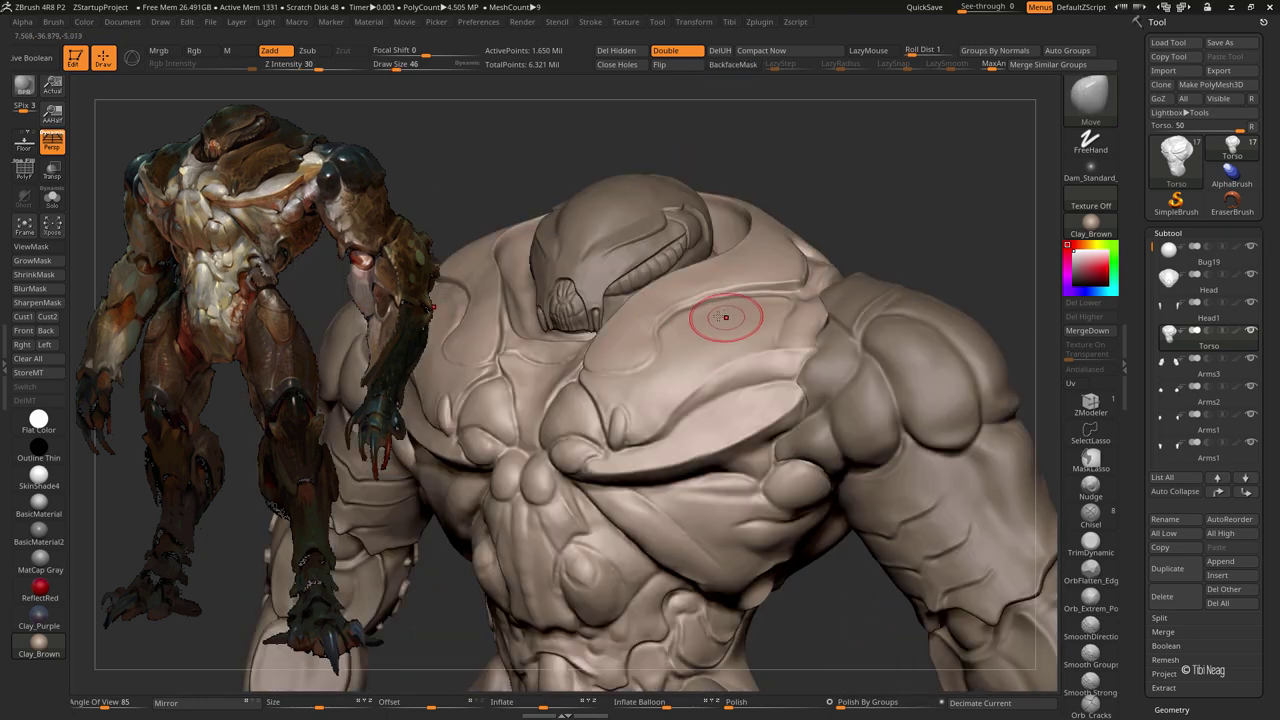
{"action": "left_click_drag", "start_coordinate": [725, 317], "coordinate": [796, 294]}
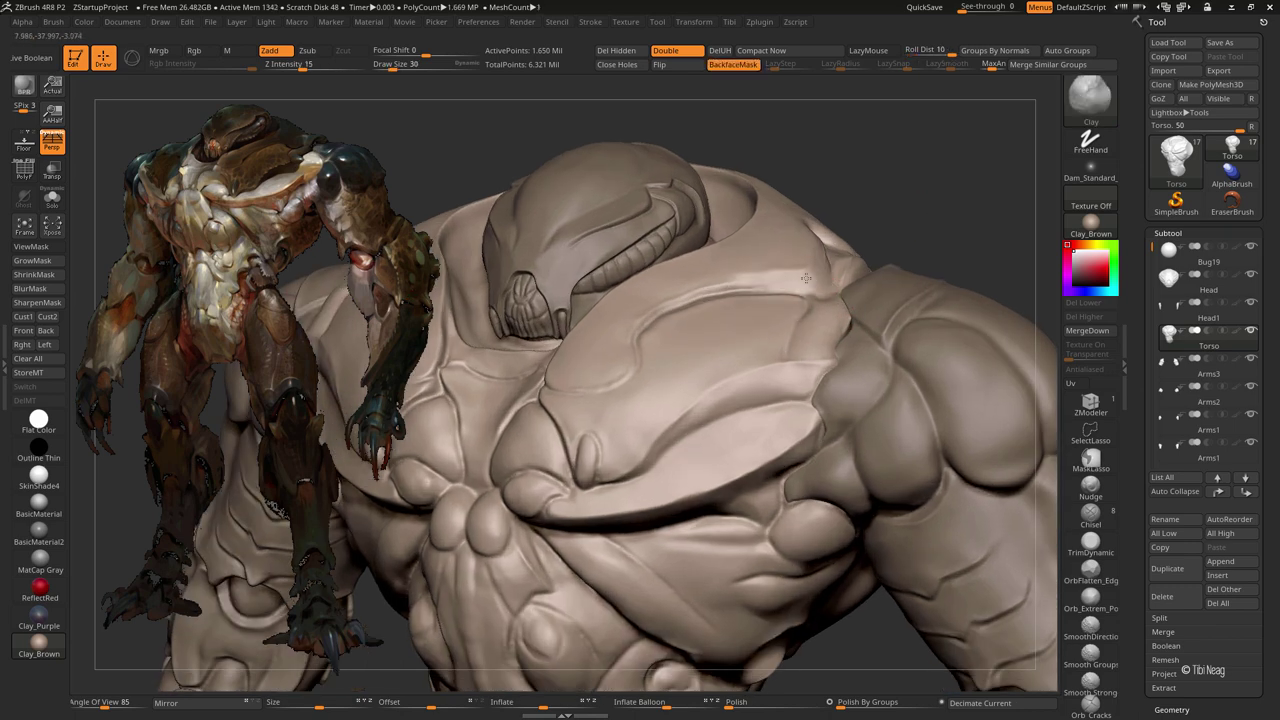
{"action": "right_click_drag", "start_coordinate": [806, 278], "coordinate": [824, 254]}
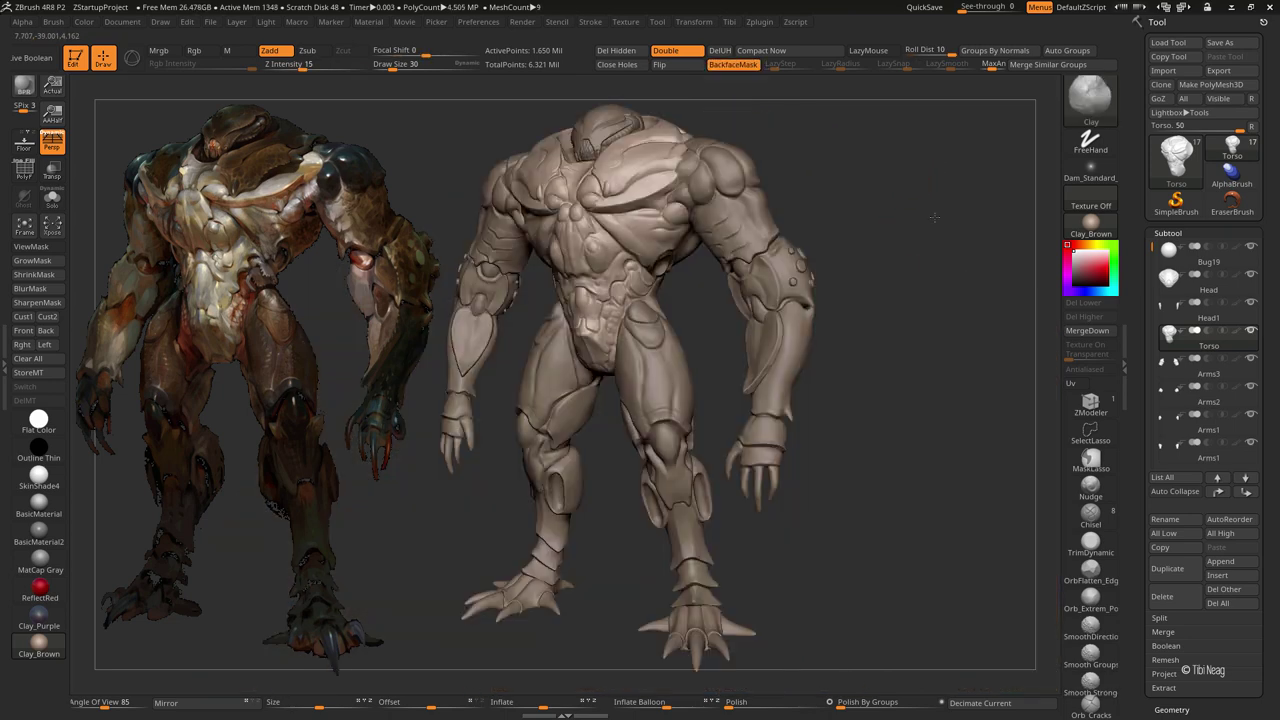
{"action": "mouse_move", "coordinate": [934, 217]}
{"action": "left_mouse_down"}
{"action": "mouse_move", "coordinate": [929, 171]}
{"action": "mouse_move", "coordinate": [937, 220]}
{"action": "mouse_move", "coordinate": [890, 176]}
{"action": "left_mouse_up"}
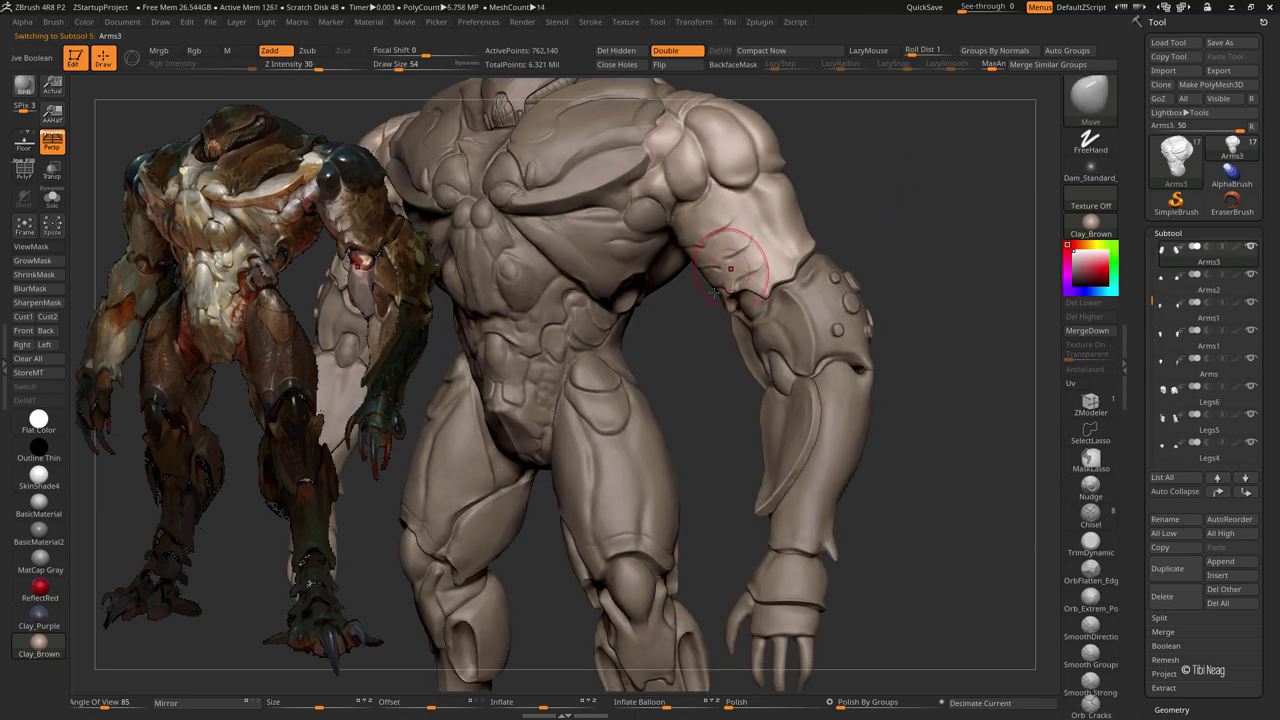
{"action": "mouse_move", "coordinate": [730, 268]}
{"action": "left_mouse_down"}
{"action": "mouse_move", "coordinate": [706, 349]}
{"action": "mouse_move", "coordinate": [763, 320]}
{"action": "mouse_move", "coordinate": [745, 331]}
{"action": "left_mouse_up"}
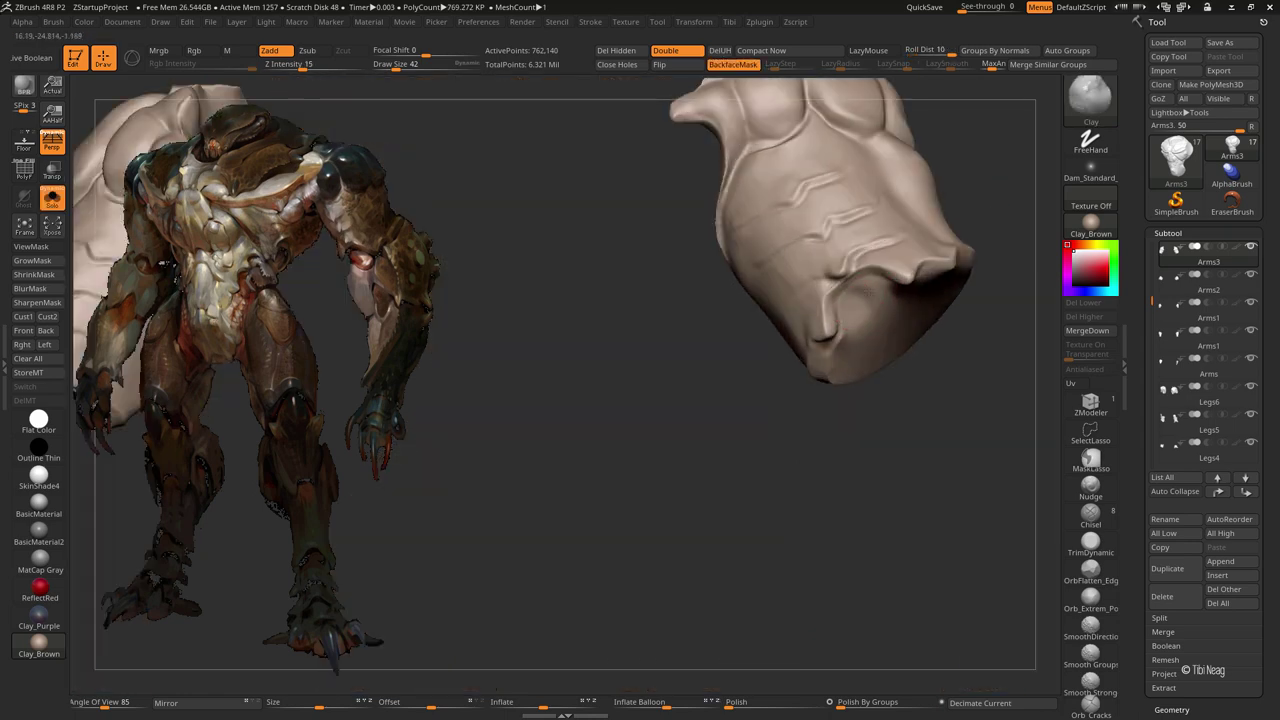
Step: Orbit and zoom around the torso and right arm to review the sculpt
{"action": "left_click_drag", "start_coordinate": [861, 358], "coordinate": [857, 300]}
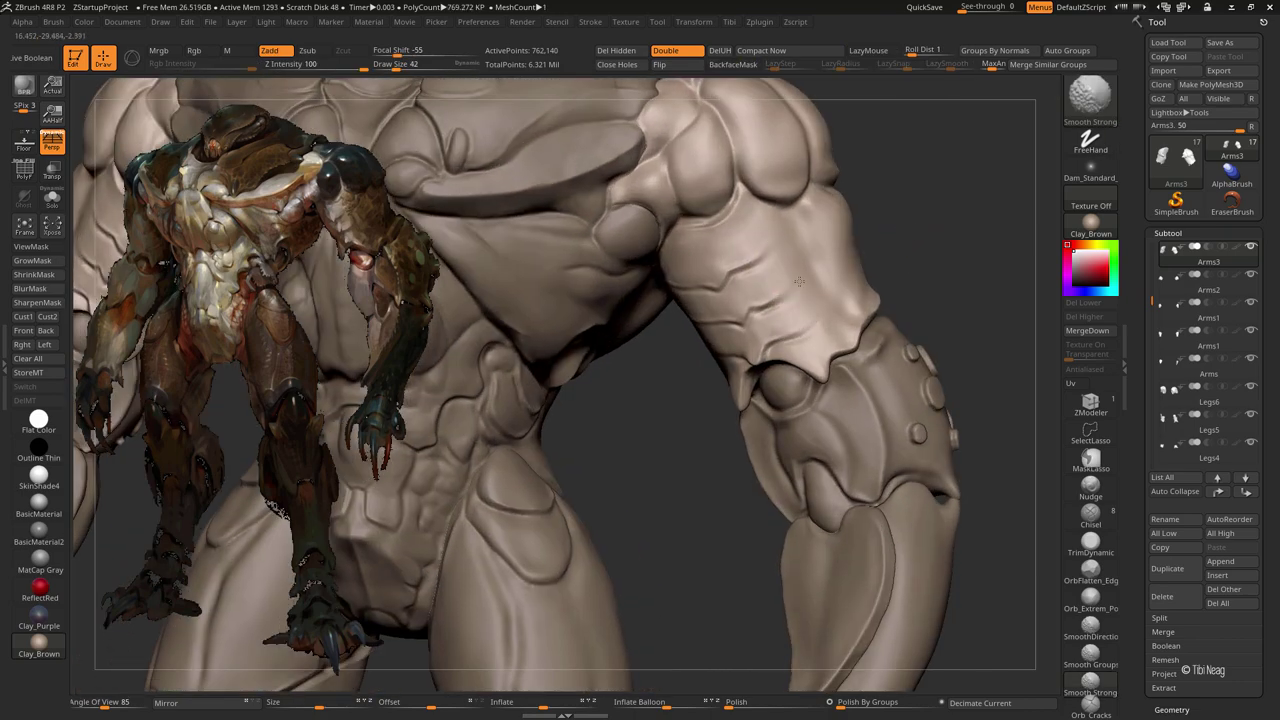
{"action": "left_click_drag", "start_coordinate": [967, 160], "coordinate": [934, 200]}
{"action": "mouse_move", "coordinate": [920, 245]}
{"action": "left_mouse_down"}
{"action": "mouse_move", "coordinate": [940, 240]}
{"action": "mouse_move", "coordinate": [889, 263]}
{"action": "mouse_move", "coordinate": [860, 255]}
{"action": "left_mouse_up"}
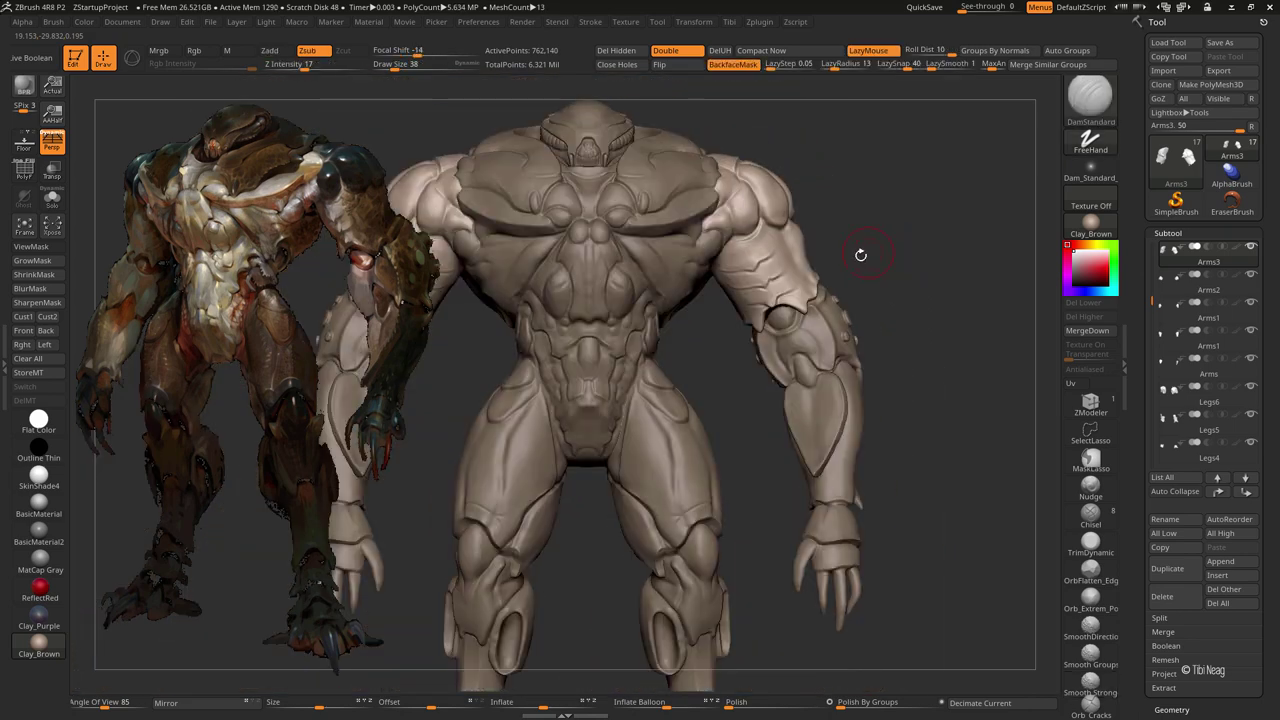
{"action": "mouse_move", "coordinate": [785, 313]}
{"action": "left_mouse_down"}
{"action": "mouse_move", "coordinate": [700, 330]}
{"action": "mouse_move", "coordinate": [903, 293]}
{"action": "left_mouse_up"}
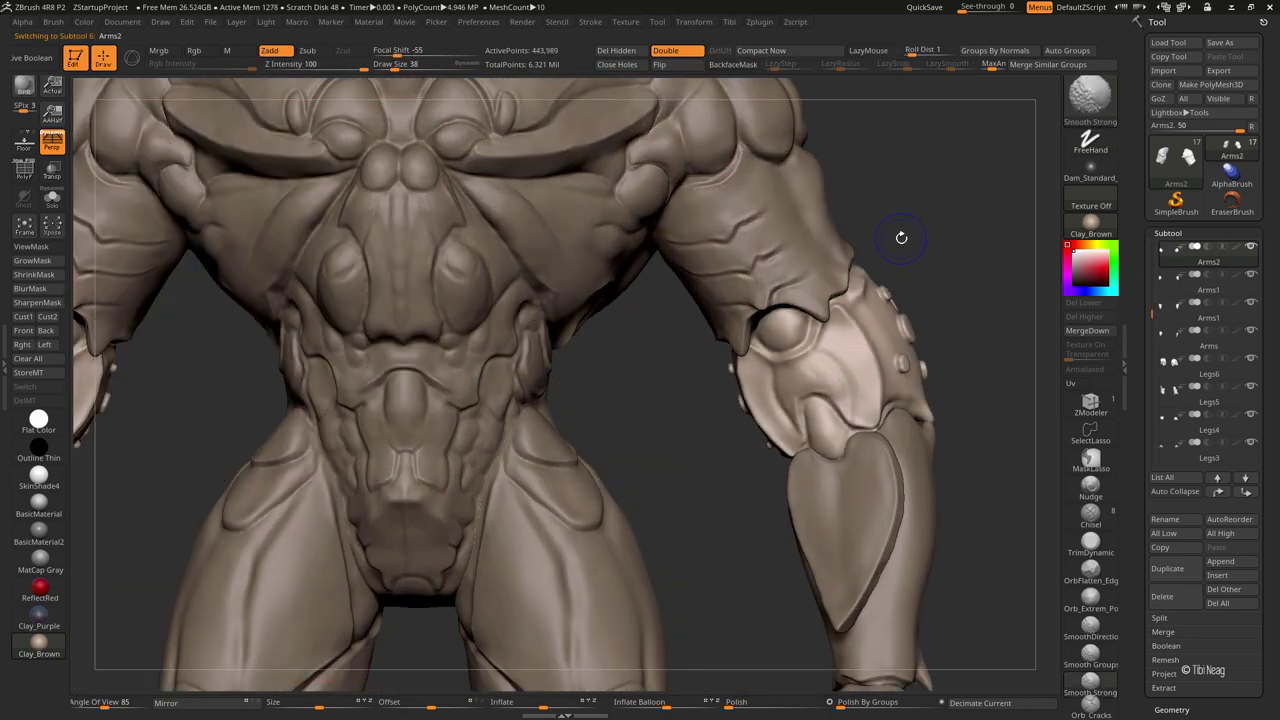
Step: Select Arms2, solo it, and rotate to look into its cavity
{"action": "left_click", "coordinate": [830, 310], "text": "alt"}
{"action": "key", "text": "ctrl+shift+s"}
{"action": "left_click_drag", "start_coordinate": [830, 310], "coordinate": [814, 300]}
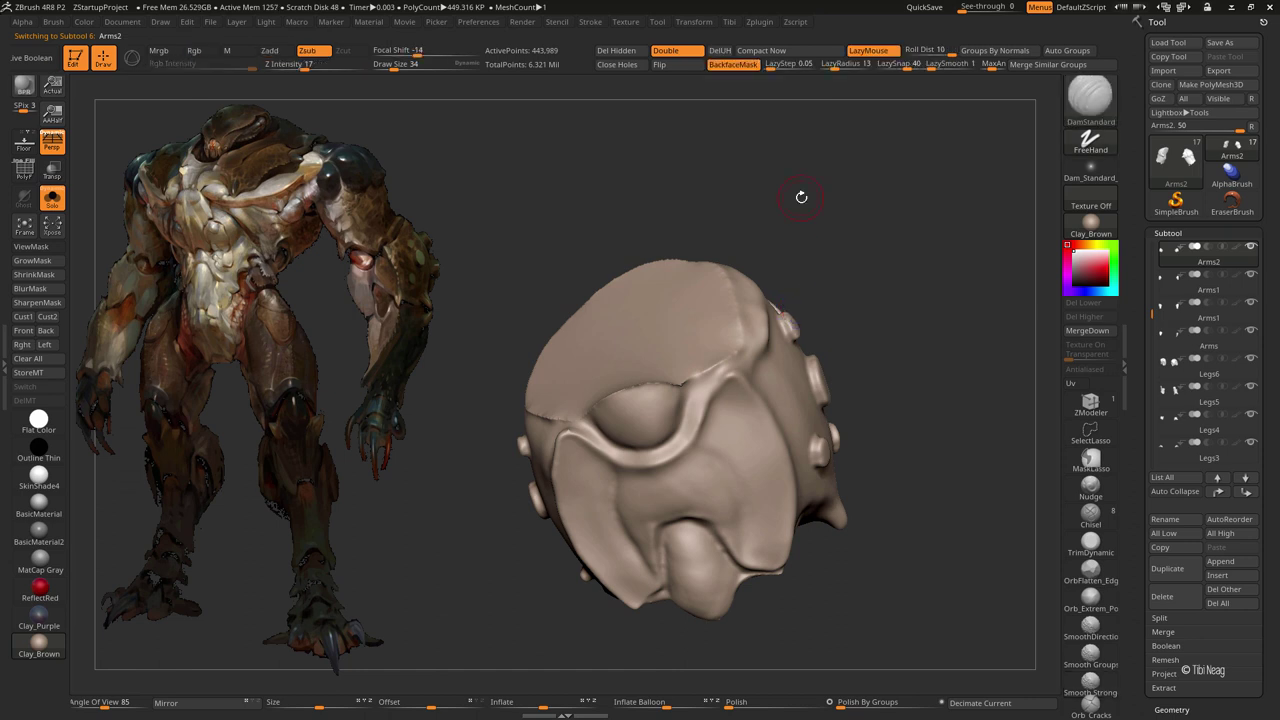
{"action": "left_click_drag", "start_coordinate": [470, 215], "coordinate": [580, 234]}
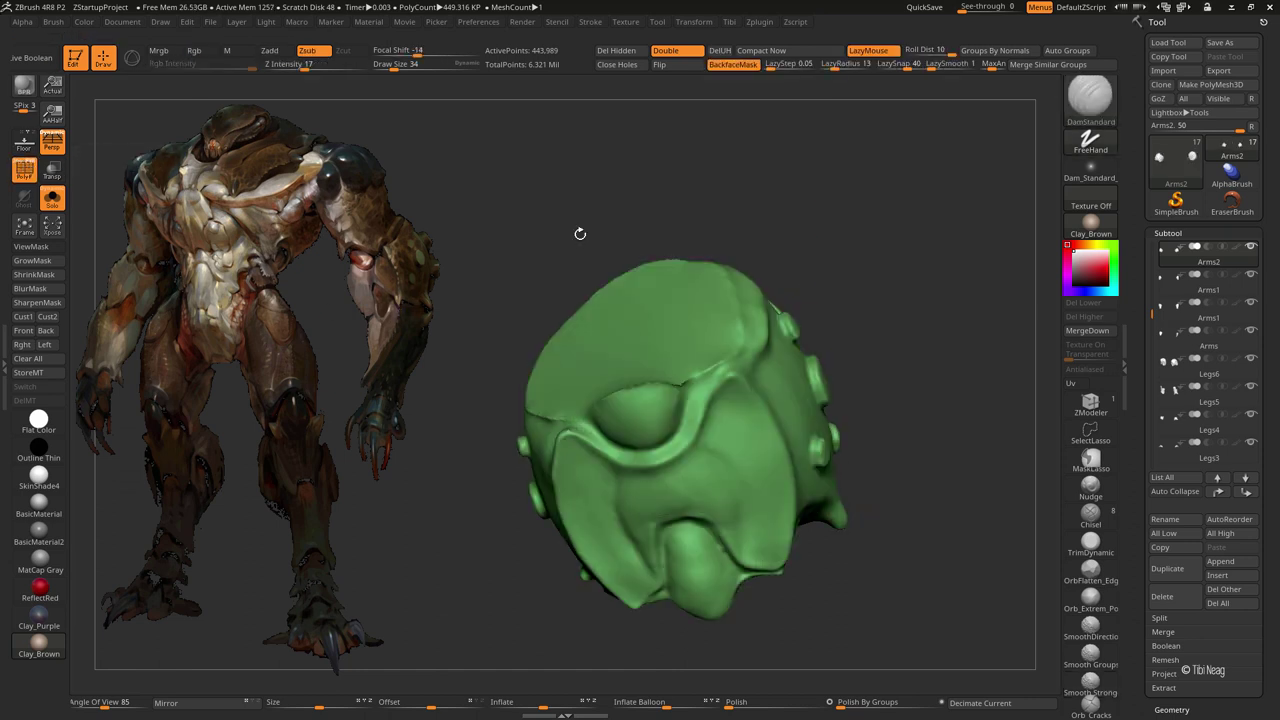
{"action": "mouse_move", "coordinate": [848, 245]}
{"action": "left_mouse_down"}
{"action": "mouse_move", "coordinate": [608, 423]}
{"action": "mouse_move", "coordinate": [672, 388]}
{"action": "left_mouse_up"}
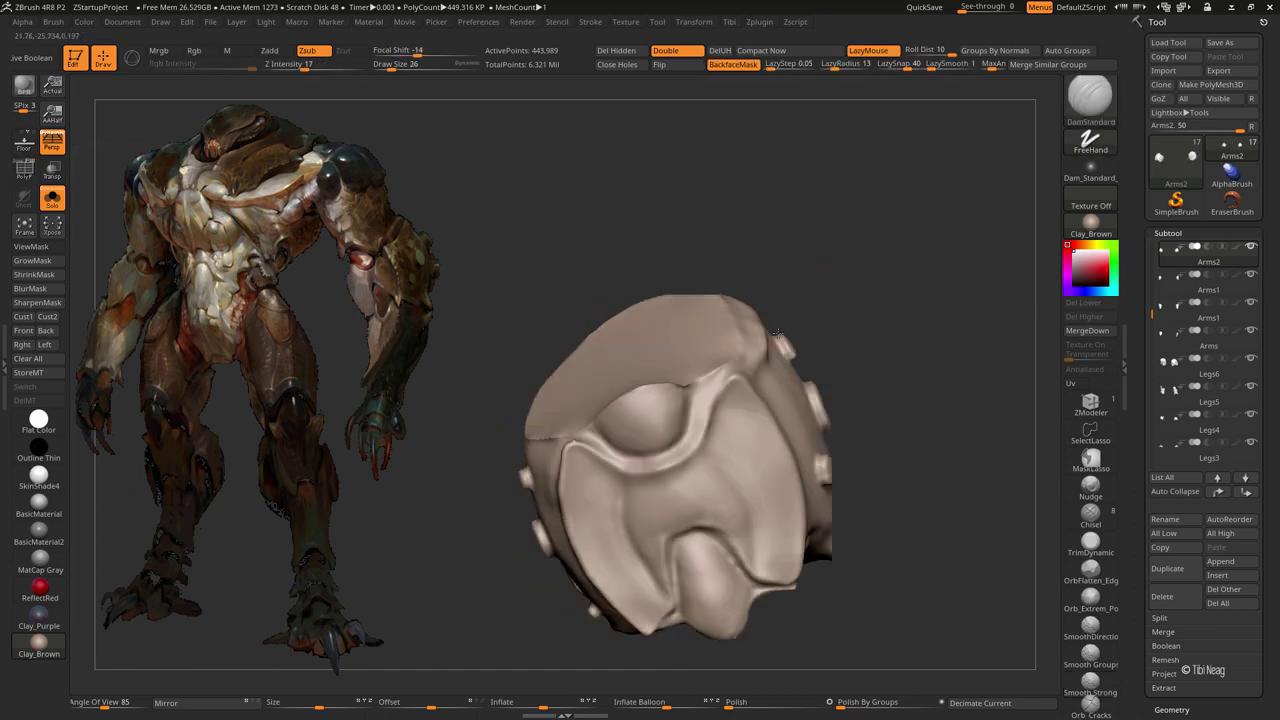
{"action": "mouse_move", "coordinate": [880, 240]}
{"action": "left_mouse_down"}
{"action": "mouse_move", "coordinate": [843, 186]}
{"action": "mouse_move", "coordinate": [669, 490]}
{"action": "mouse_move", "coordinate": [646, 432]}
{"action": "mouse_move", "coordinate": [624, 438]}
{"action": "left_mouse_up"}
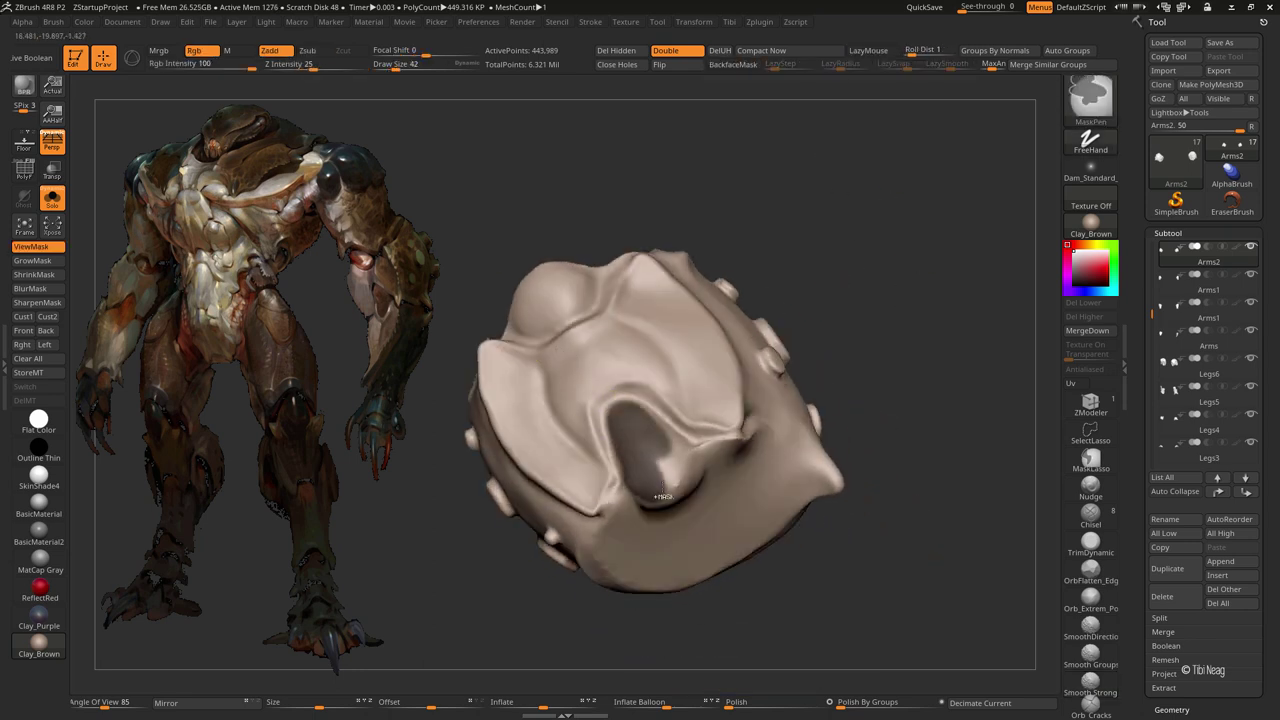
Step: Paint a mask over the inside of the cavity and across its top face
{"action": "mouse_move", "coordinate": [900, 560]}
{"action": "left_mouse_down"}
{"action": "mouse_move", "coordinate": [660, 490]}
{"action": "mouse_move", "coordinate": [680, 470]}
{"action": "mouse_move", "coordinate": [651, 458]}
{"action": "left_mouse_up"}
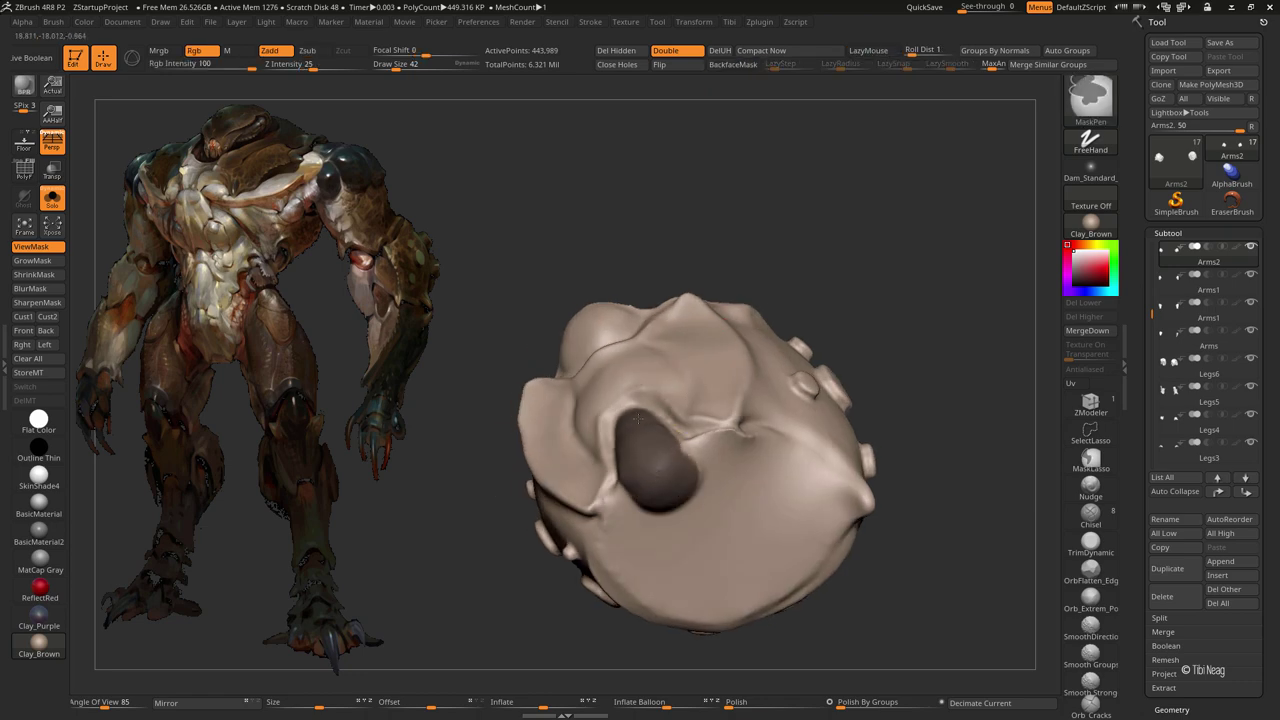
{"action": "mouse_move", "coordinate": [900, 520]}
{"action": "left_mouse_down"}
{"action": "mouse_move", "coordinate": [596, 412]}
{"action": "mouse_move", "coordinate": [606, 423]}
{"action": "mouse_move", "coordinate": [568, 397]}
{"action": "left_mouse_up"}
{"action": "right_click_drag", "start_coordinate": [575, 397], "coordinate": [543, 371]}
{"action": "key", "text": "ctrl"}
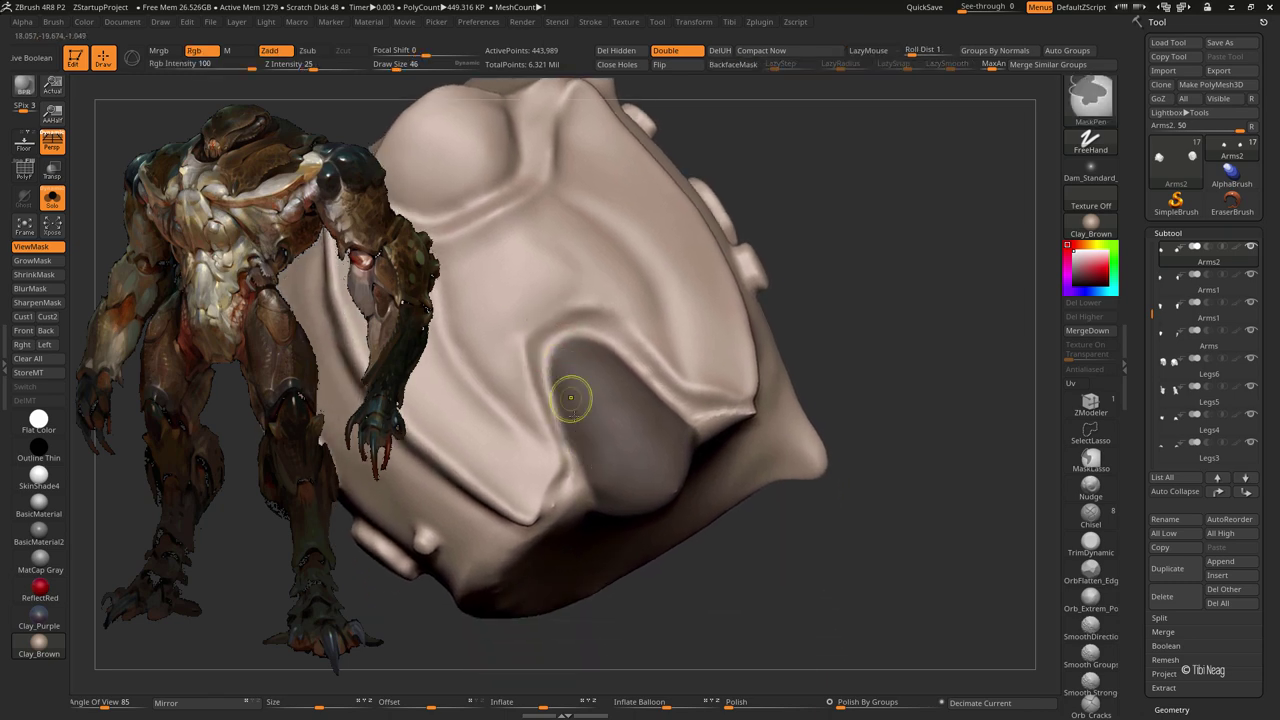
{"action": "right_click_drag", "start_coordinate": [598, 472], "coordinate": [510, 338]}
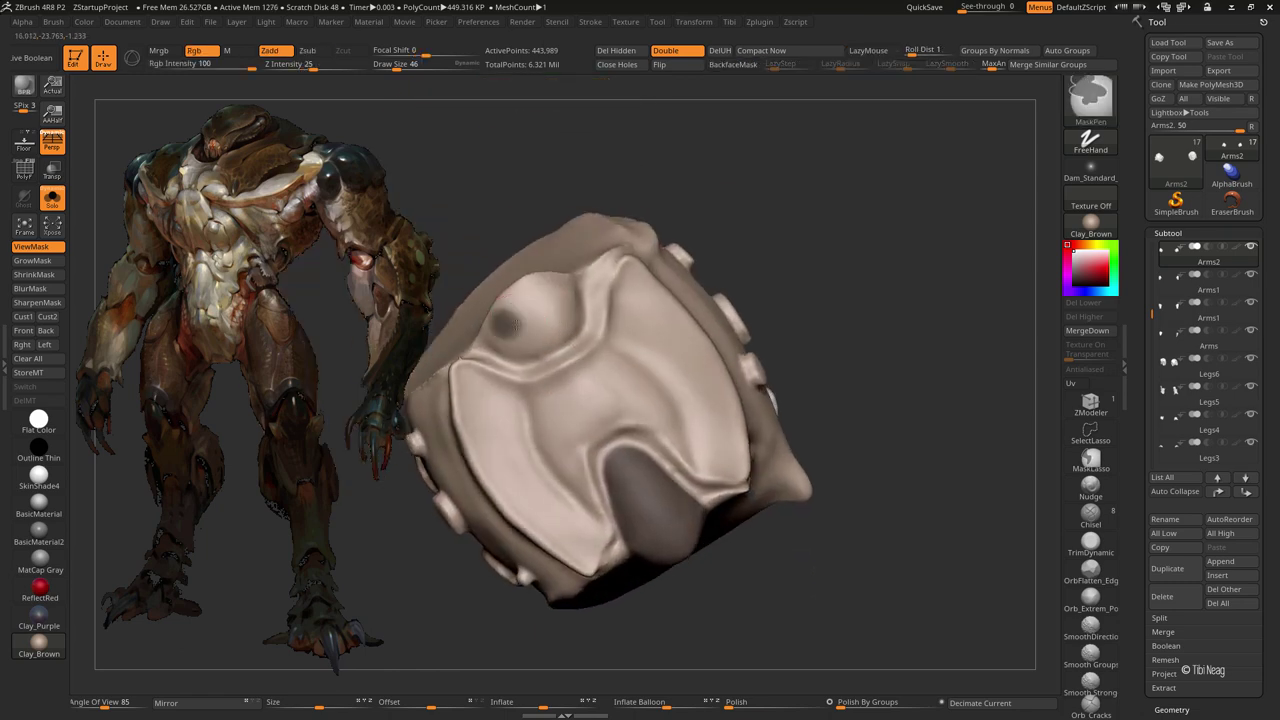
{"action": "mouse_move", "coordinate": [510, 330]}
{"action": "left_mouse_down", "text": "ctrl"}
{"action": "mouse_move", "coordinate": [505, 345]}
{"action": "mouse_move", "coordinate": [530, 335]}
{"action": "left_mouse_up", "text": "ctrl"}
{"action": "right_click_drag", "start_coordinate": [530, 335], "coordinate": [560, 300]}
{"action": "left_click_drag", "start_coordinate": [560, 300], "coordinate": [575, 290], "text": "ctrl"}
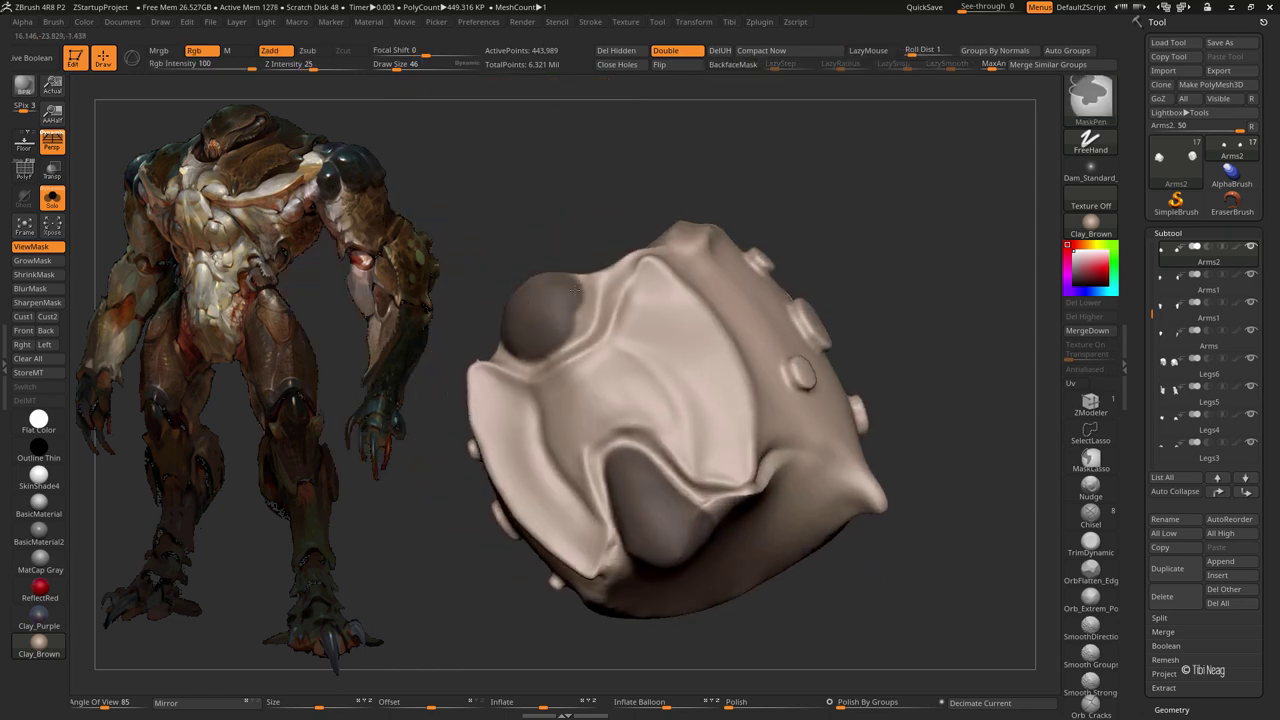
Step: Extend the mask down the piece's side and check its coverage
{"action": "right_click_drag", "start_coordinate": [582, 280], "coordinate": [620, 197]}
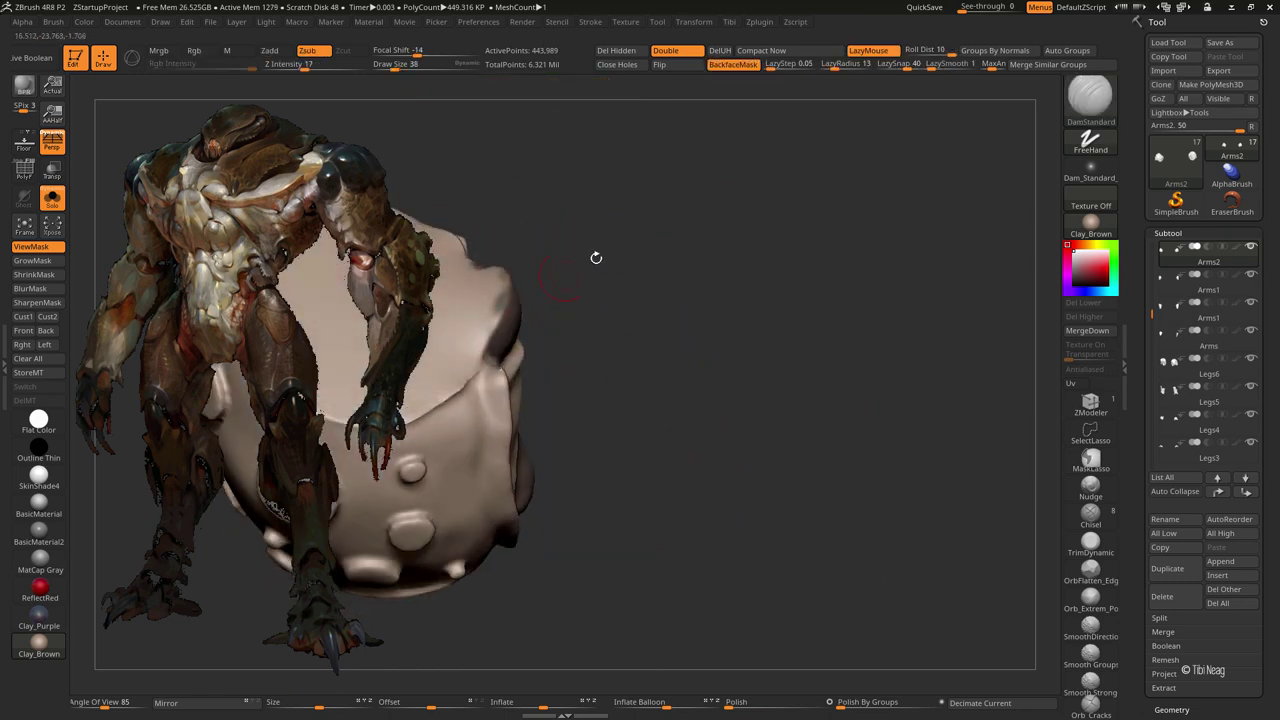
{"action": "right_click_drag", "start_coordinate": [594, 257], "coordinate": [540, 339]}
{"action": "key", "text": "ctrl"}
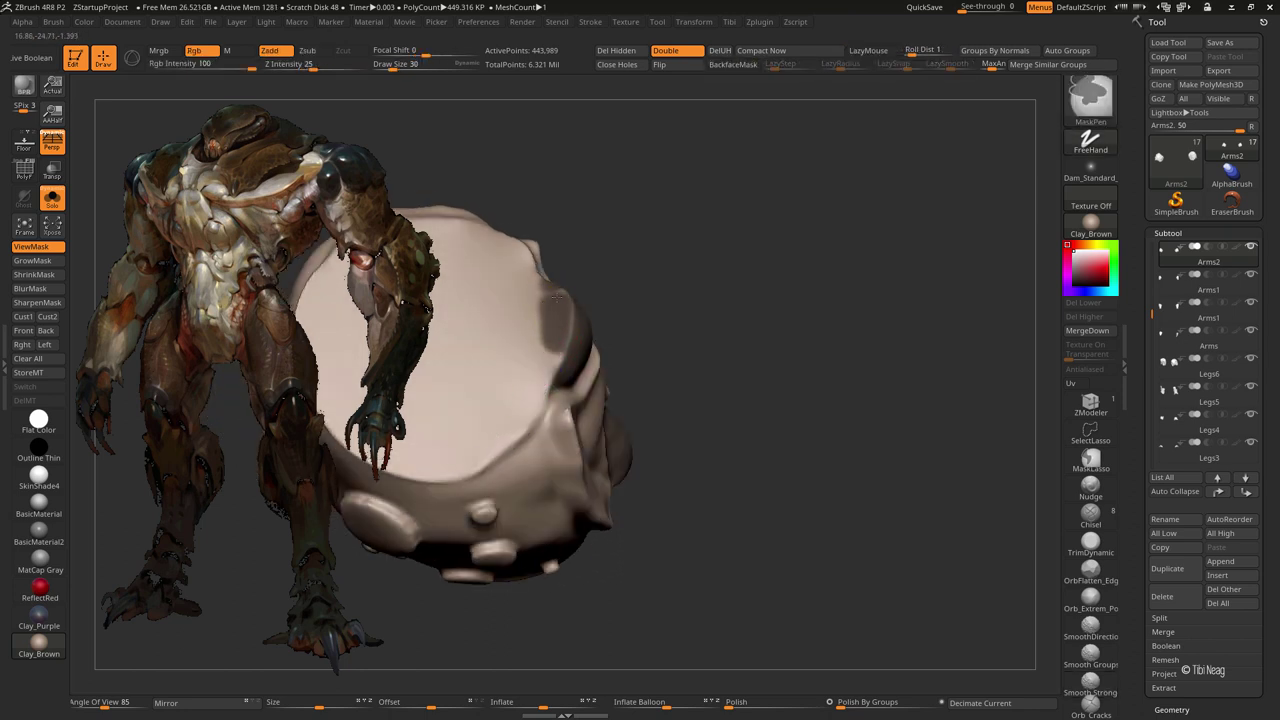
{"action": "left_click_drag", "start_coordinate": [523, 331], "coordinate": [543, 355], "text": "ctrl"}
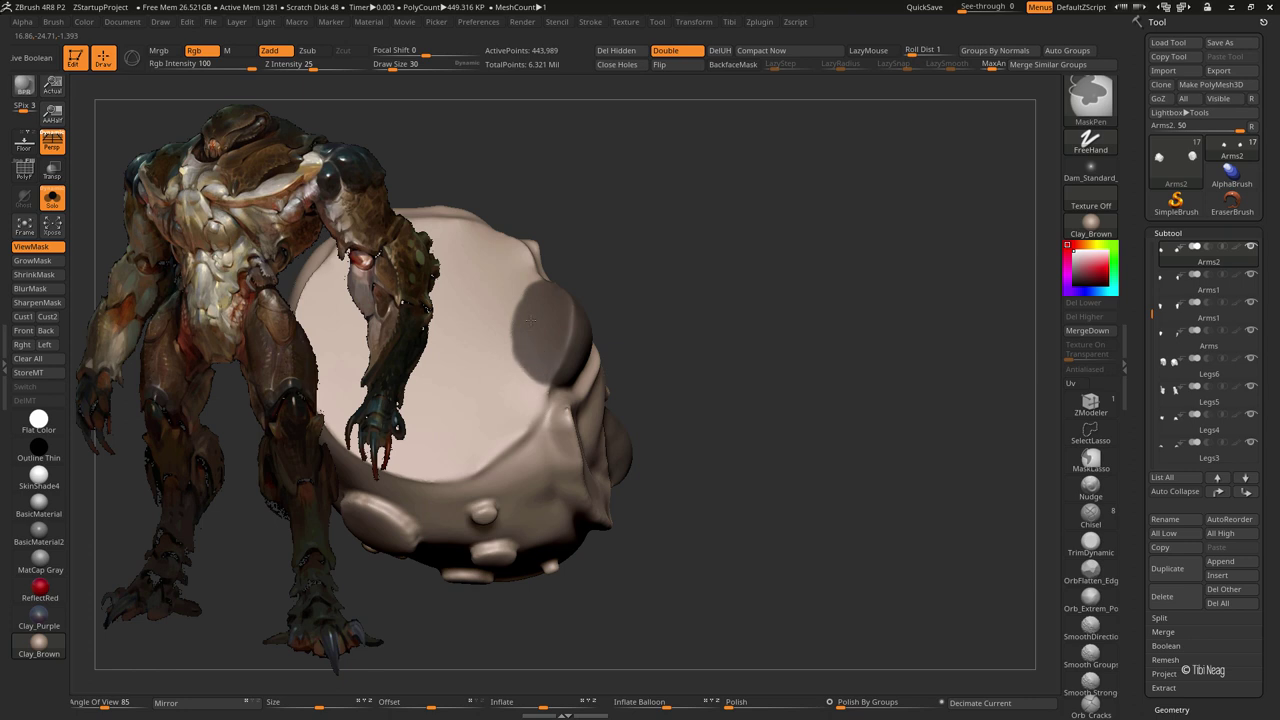
{"action": "mouse_move", "coordinate": [663, 286]}
{"action": "right_mouse_down"}
{"action": "mouse_move", "coordinate": [571, 337]}
{"action": "mouse_move", "coordinate": [806, 206]}
{"action": "mouse_move", "coordinate": [735, 268]}
{"action": "mouse_move", "coordinate": [750, 250]}
{"action": "mouse_move", "coordinate": [869, 217]}
{"action": "mouse_move", "coordinate": [985, 396]}
{"action": "right_mouse_up"}
Step: Split the masked points of Arms2 off into a new Arms3 subtool
{"action": "left_click", "coordinate": [1159, 618]}
{"action": "left_click", "coordinate": [1189, 687]}
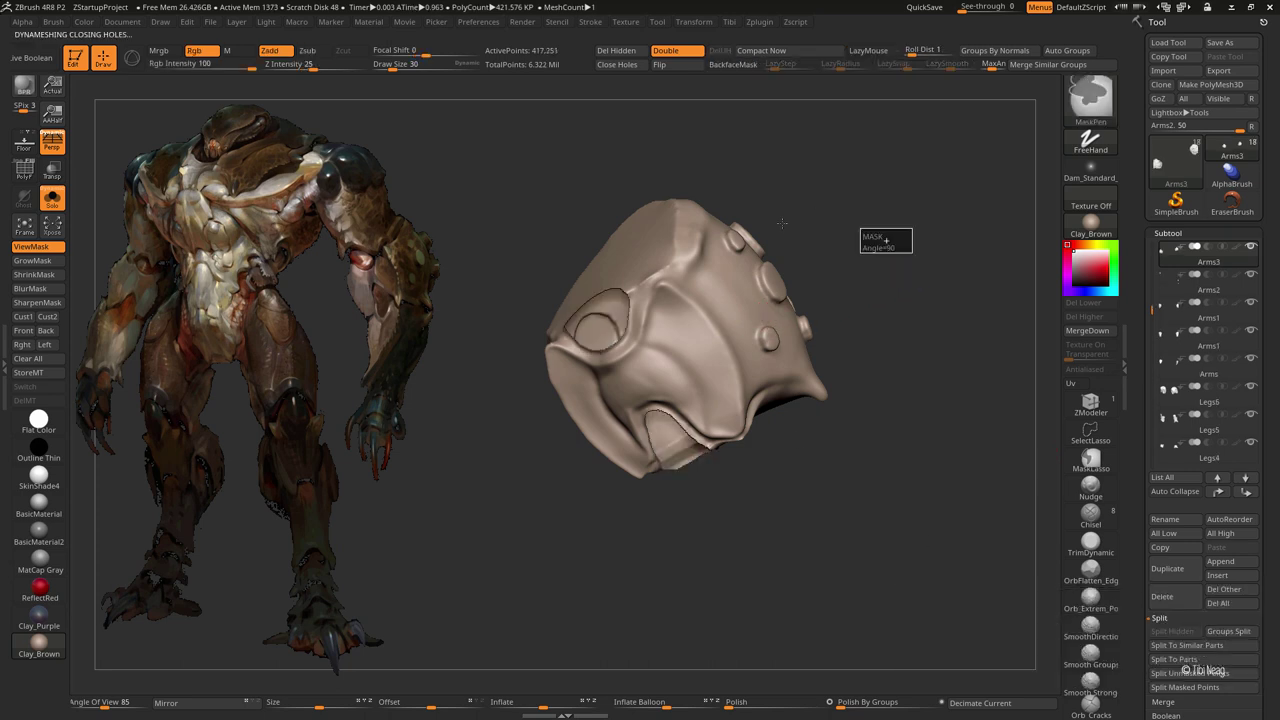
{"action": "right_click_drag", "start_coordinate": [849, 174], "coordinate": [600, 300]}
Step: Smooth and clay-sculpt the cavity of the new Arms3 piece, then clear its mask
{"action": "key", "text": "ctrl+h"}
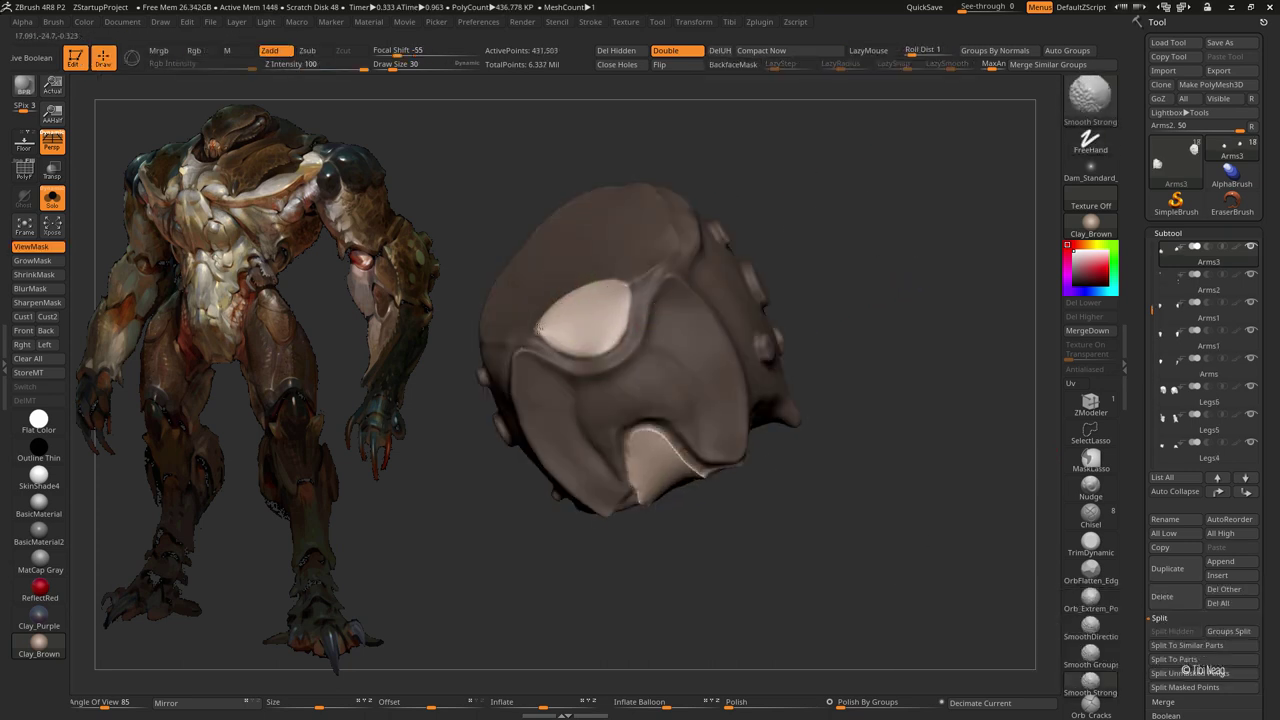
{"action": "left_click_drag", "start_coordinate": [791, 306], "coordinate": [620, 353]}
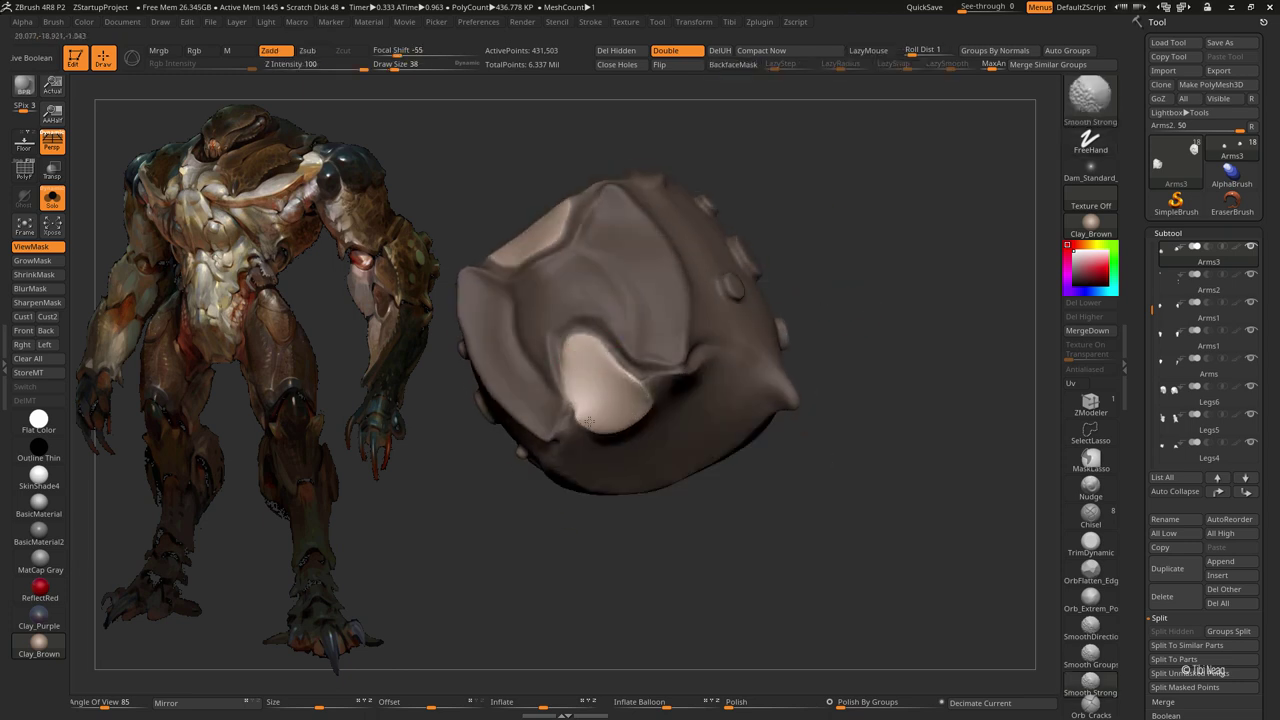
{"action": "left_click_drag", "start_coordinate": [602, 368], "coordinate": [591, 394]}
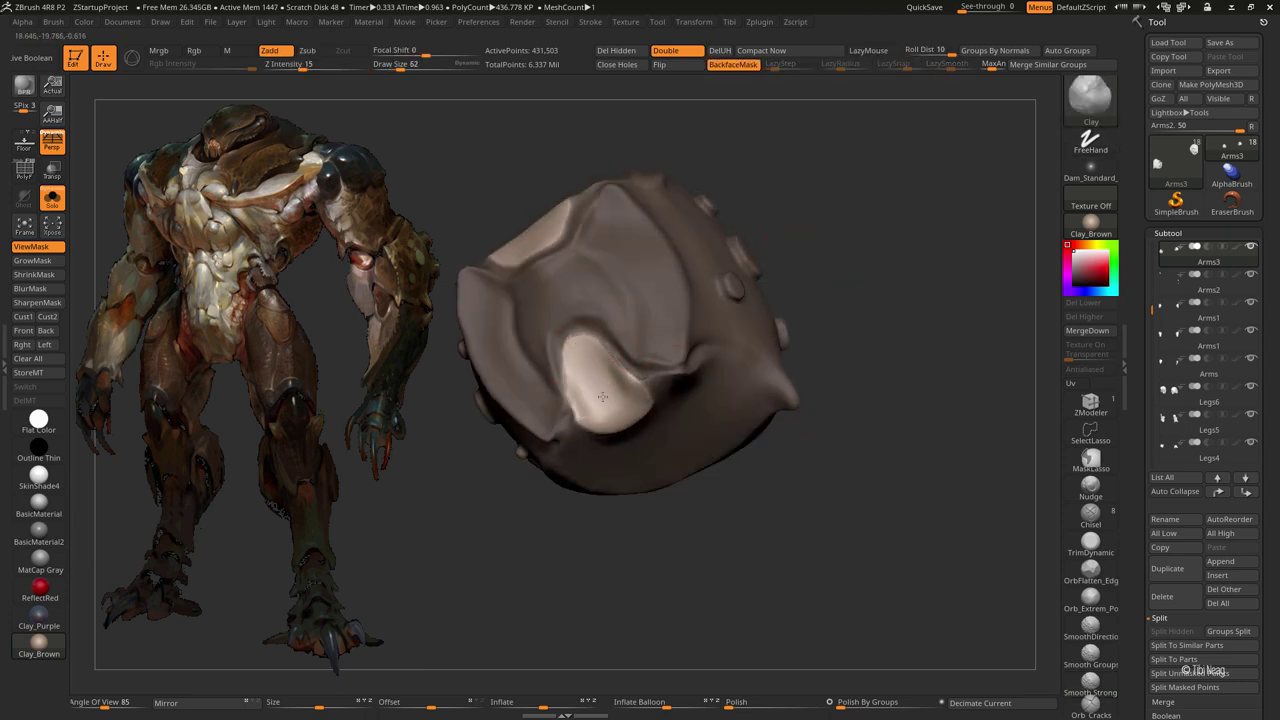
{"action": "mouse_move", "coordinate": [760, 240]}
{"action": "left_mouse_down"}
{"action": "mouse_move", "coordinate": [520, 332]}
{"action": "mouse_move", "coordinate": [550, 328]}
{"action": "left_mouse_up"}
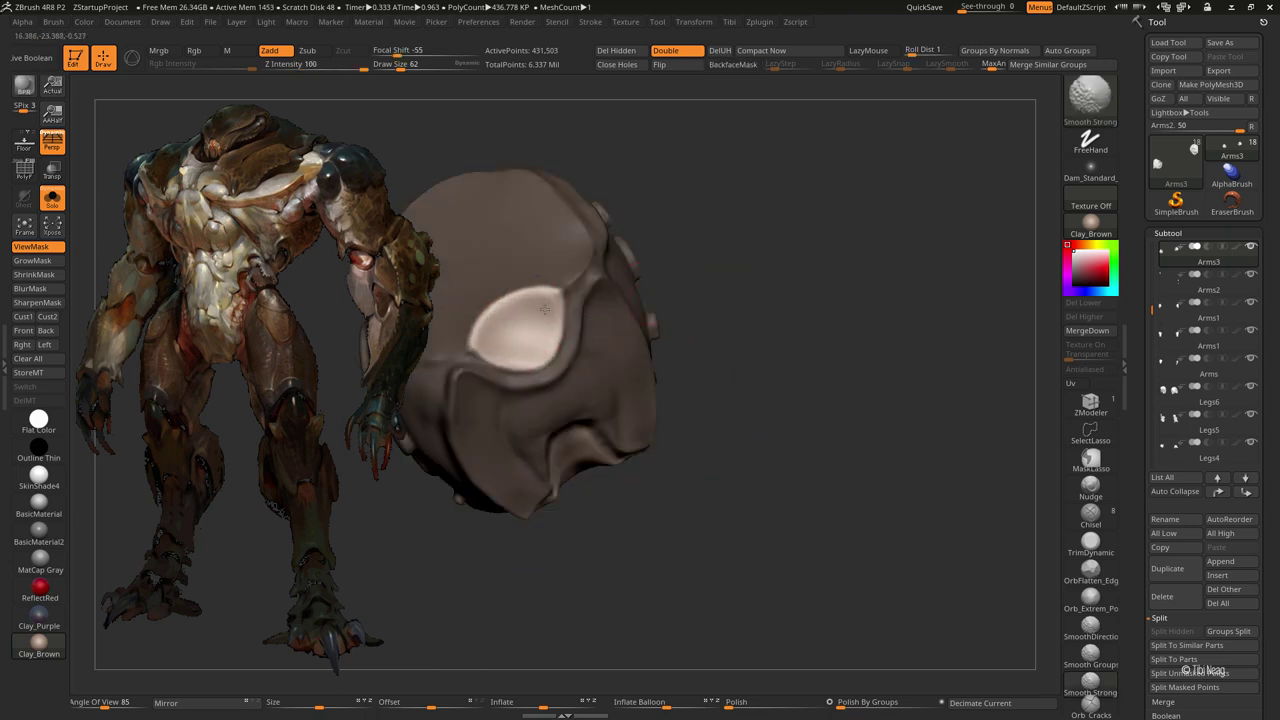
{"action": "left_click", "coordinate": [757, 271], "text": "ctrl"}
{"action": "mouse_move", "coordinate": [620, 249]}
{"action": "left_mouse_down"}
{"action": "mouse_move", "coordinate": [686, 337]}
{"action": "mouse_move", "coordinate": [487, 322]}
{"action": "mouse_move", "coordinate": [477, 334]}
{"action": "mouse_move", "coordinate": [566, 357]}
{"action": "left_mouse_up"}
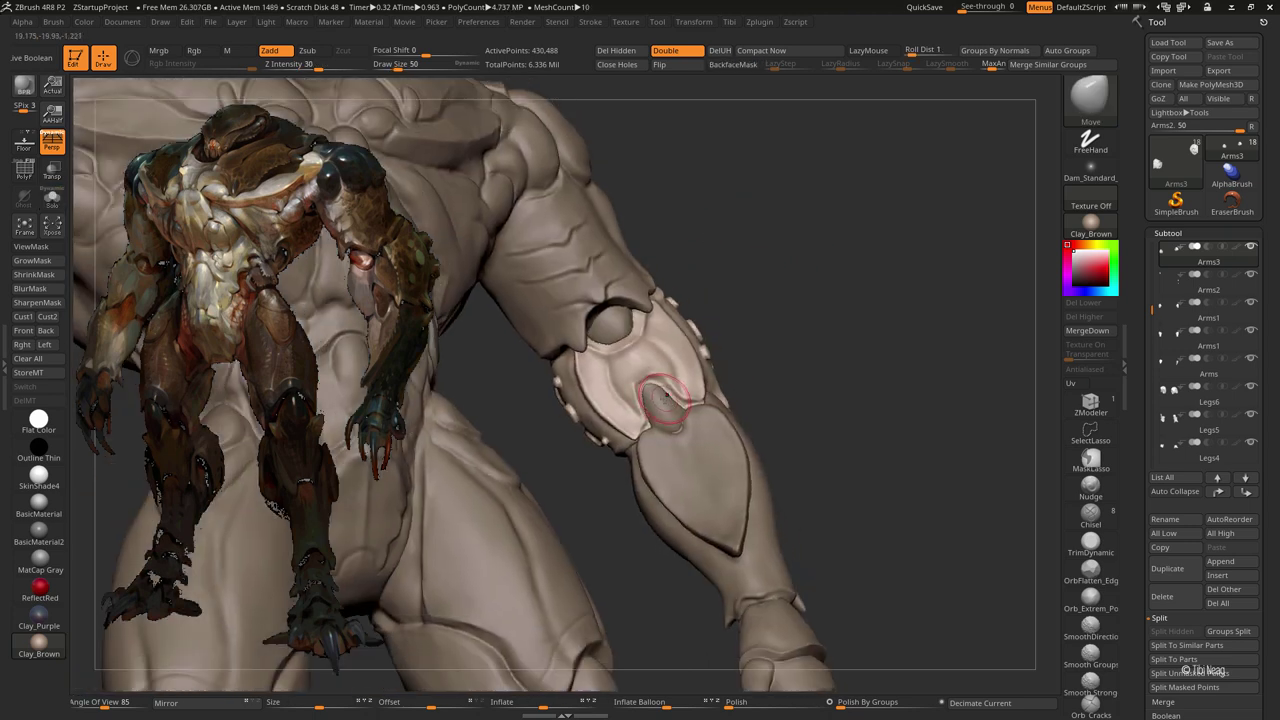
Step: Smooth the two Arms2 fragments into rounded caps with Smooth Strong
{"action": "left_click_drag", "start_coordinate": [704, 254], "coordinate": [773, 308]}
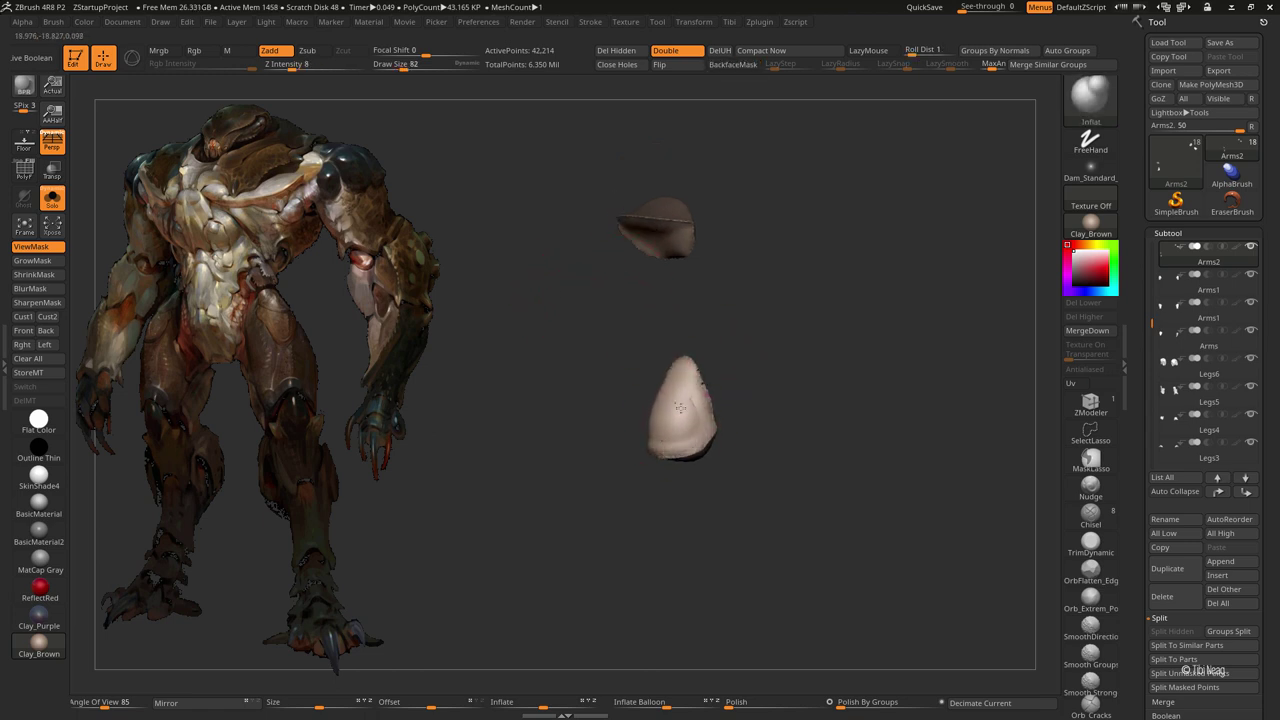
{"action": "left_click_drag", "start_coordinate": [679, 407], "coordinate": [674, 390]}
{"action": "mouse_move", "coordinate": [716, 327]}
{"action": "left_mouse_down"}
{"action": "mouse_move", "coordinate": [676, 265]}
{"action": "mouse_move", "coordinate": [780, 274]}
{"action": "mouse_move", "coordinate": [780, 367]}
{"action": "mouse_move", "coordinate": [794, 357]}
{"action": "mouse_move", "coordinate": [877, 409]}
{"action": "mouse_move", "coordinate": [768, 321]}
{"action": "mouse_move", "coordinate": [577, 423]}
{"action": "mouse_move", "coordinate": [640, 350]}
{"action": "mouse_move", "coordinate": [666, 258]}
{"action": "mouse_move", "coordinate": [652, 262]}
{"action": "left_mouse_up"}
{"action": "key", "text": "ctrl+h"}
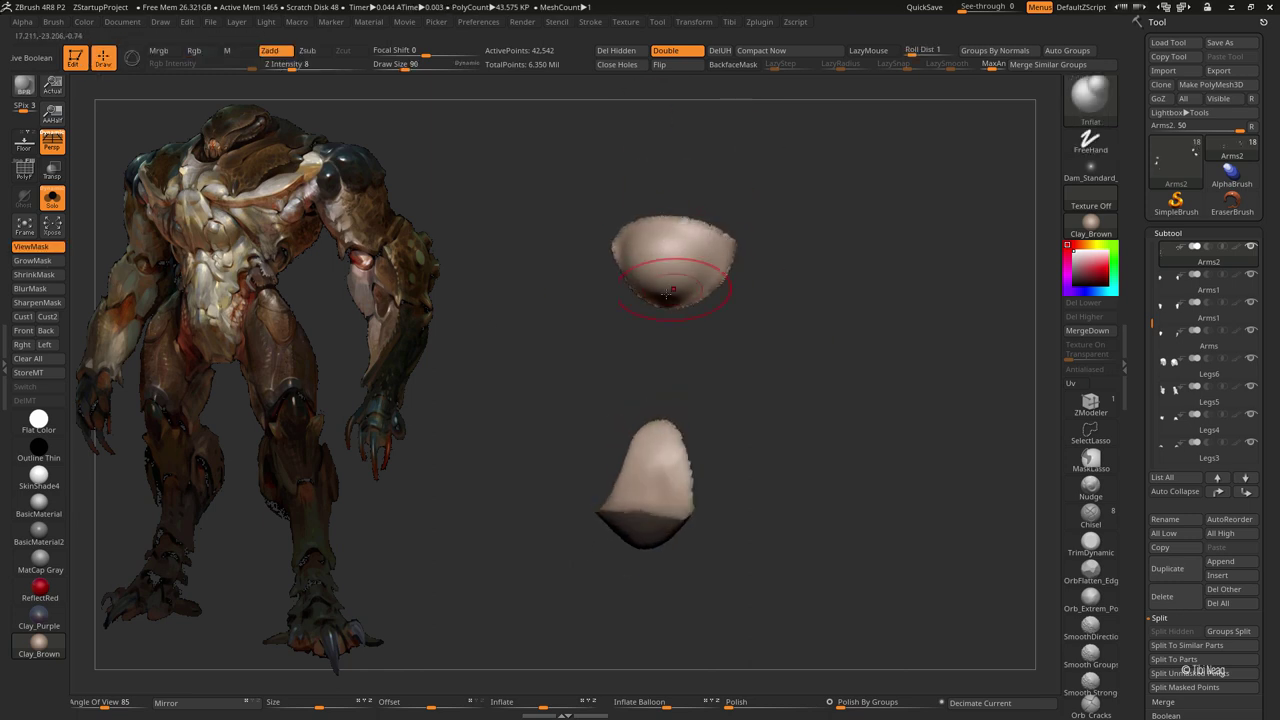
{"action": "left_click_drag", "start_coordinate": [655, 485], "coordinate": [780, 363]}
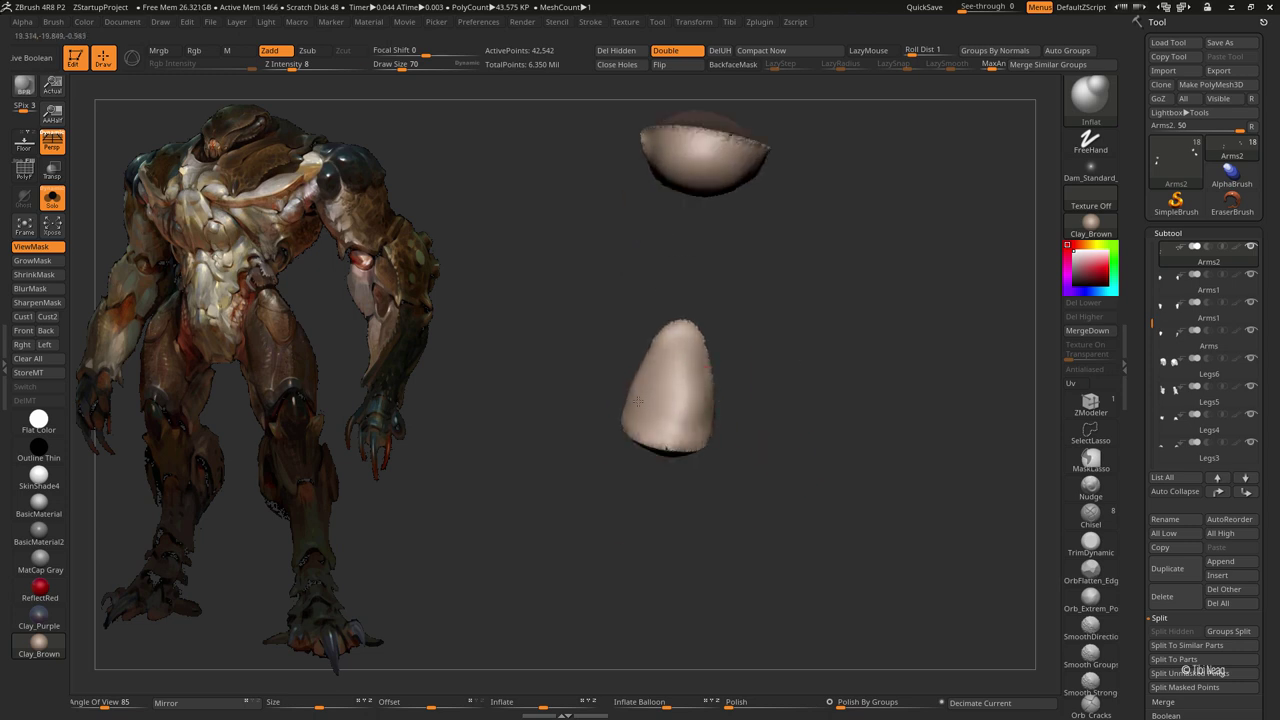
{"action": "mouse_move", "coordinate": [788, 361]}
{"action": "left_mouse_down"}
{"action": "mouse_move", "coordinate": [797, 289]}
{"action": "mouse_move", "coordinate": [791, 317]}
{"action": "left_mouse_up"}
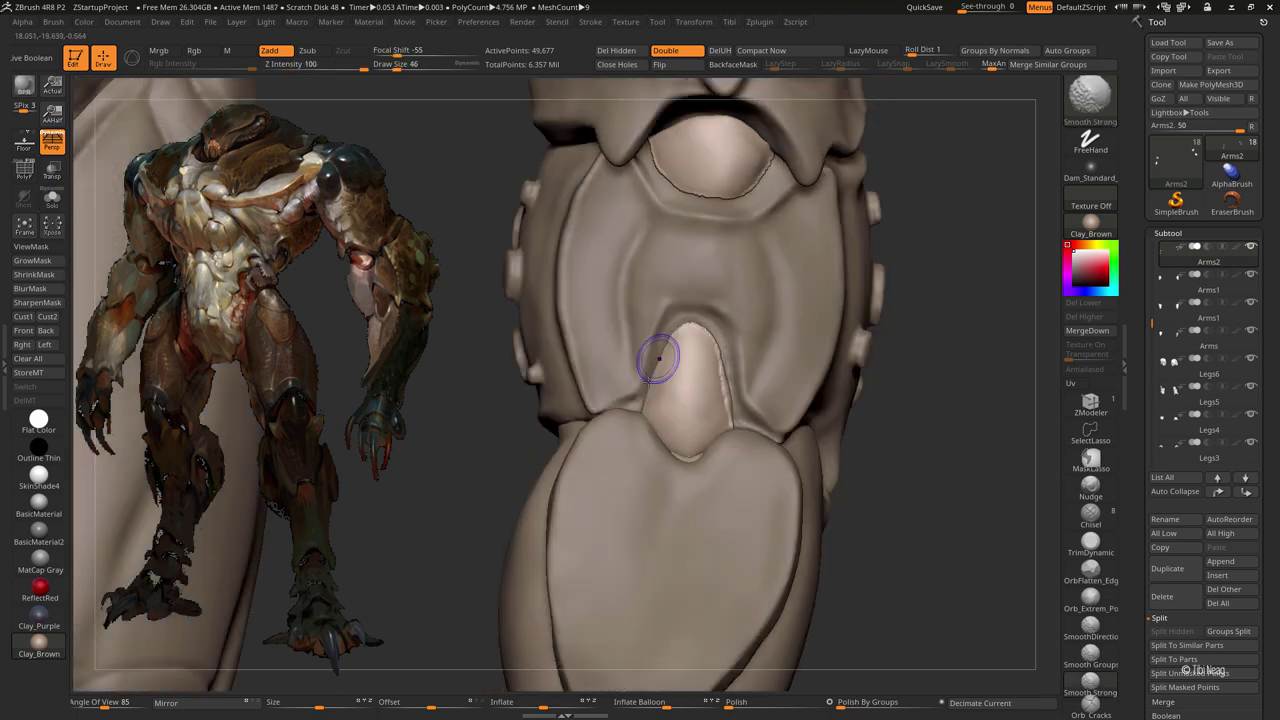
Step: Isolate the two pieces, then check their fit on the knee
{"action": "key", "text": "ctrl+shift+s"}
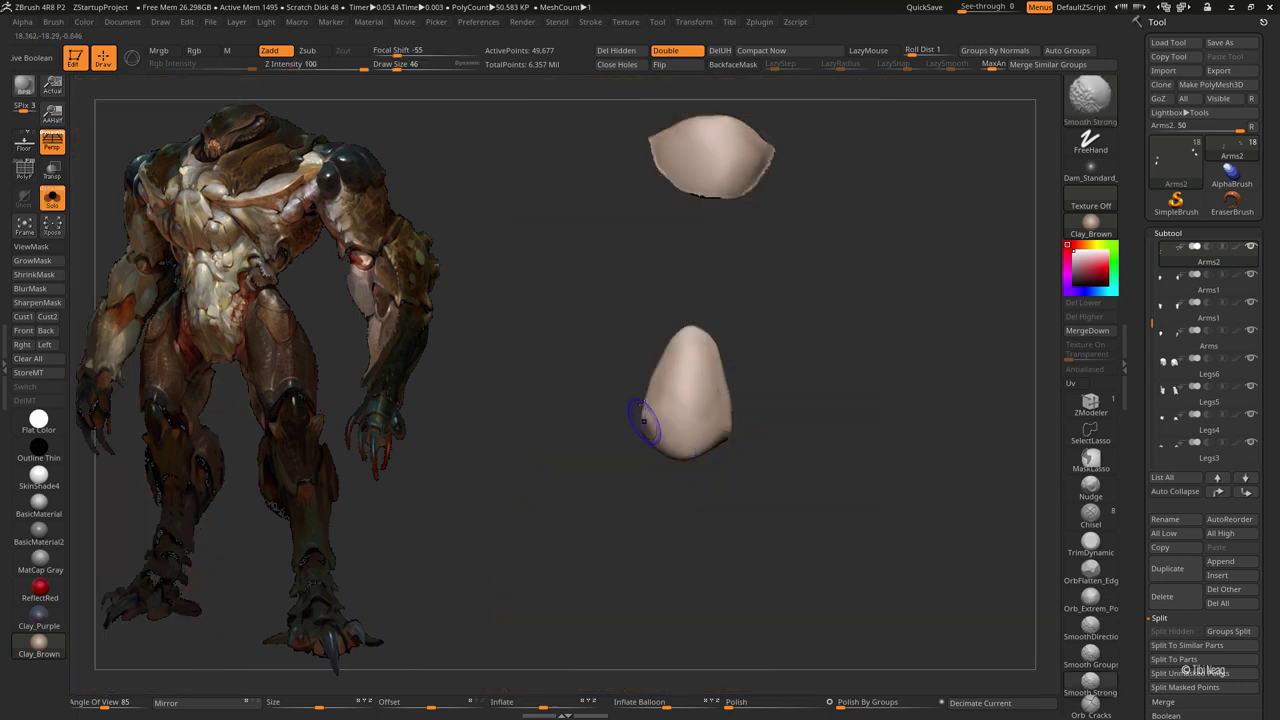
{"action": "mouse_move", "coordinate": [722, 440]}
{"action": "left_mouse_down", "text": "shift"}
{"action": "mouse_move", "coordinate": [694, 351]}
{"action": "mouse_move", "coordinate": [707, 290]}
{"action": "left_mouse_up", "text": "shift"}
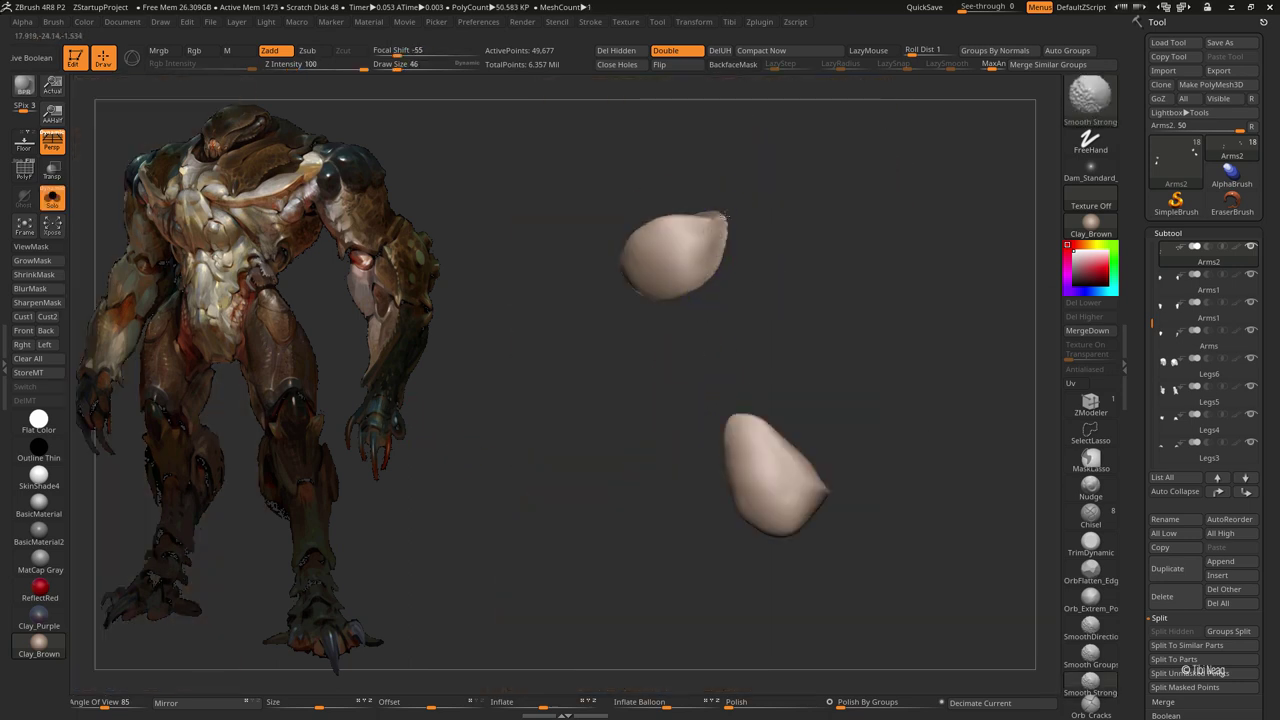
{"action": "left_click_drag", "start_coordinate": [722, 214], "coordinate": [646, 252]}
{"action": "left_click_drag", "start_coordinate": [763, 190], "coordinate": [604, 239]}
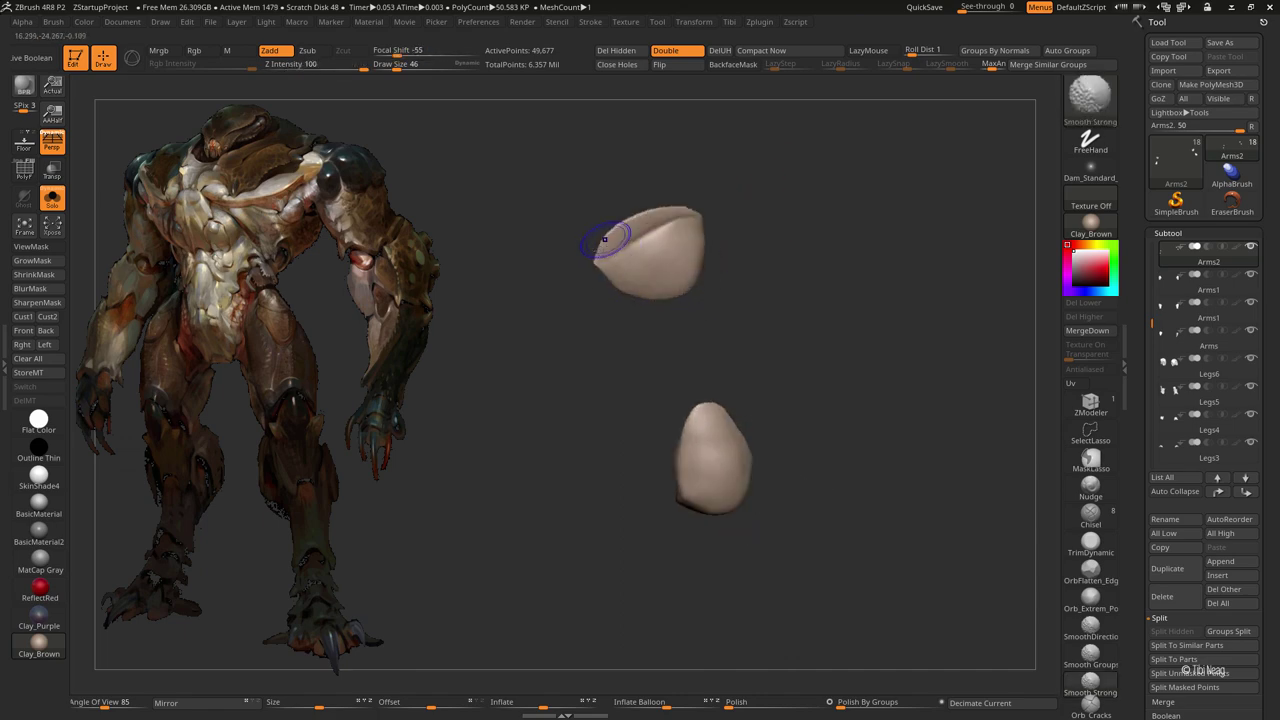
{"action": "mouse_move", "coordinate": [773, 208]}
{"action": "left_mouse_down"}
{"action": "mouse_move", "coordinate": [883, 219]}
{"action": "mouse_move", "coordinate": [666, 208]}
{"action": "left_mouse_up"}
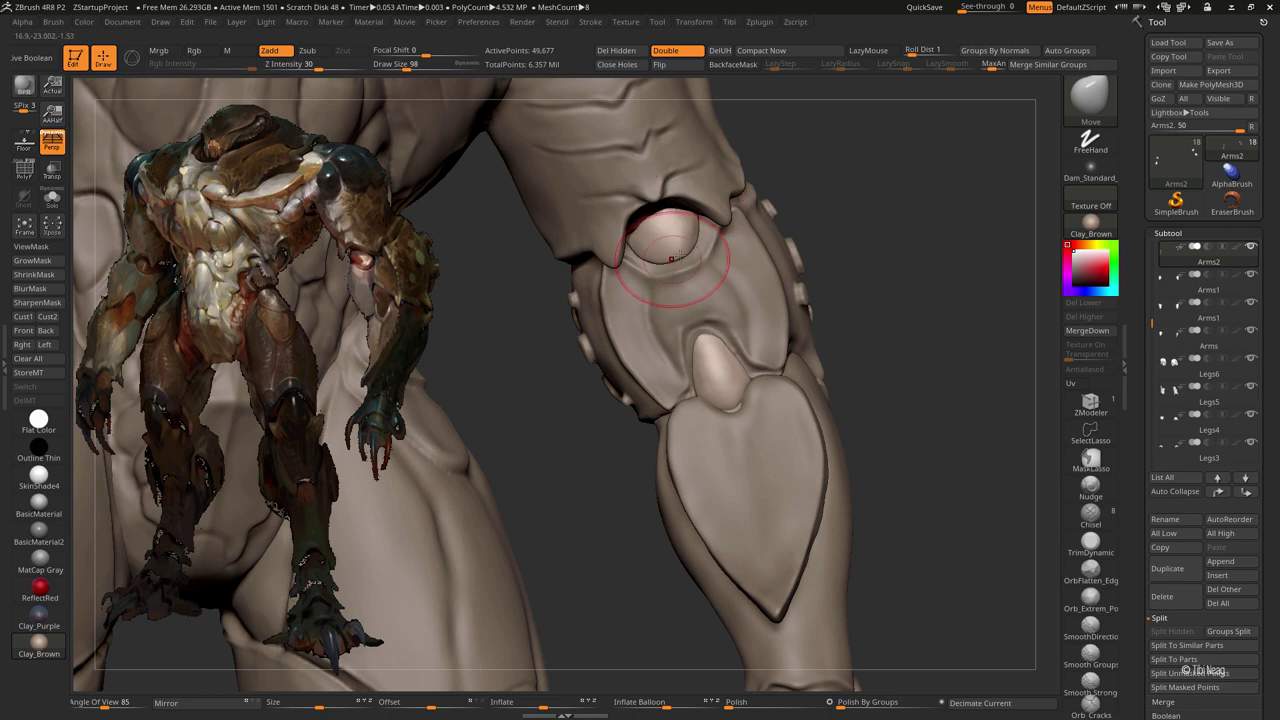
{"action": "mouse_move", "coordinate": [802, 159]}
{"action": "left_mouse_down"}
{"action": "mouse_move", "coordinate": [814, 149]}
{"action": "mouse_move", "coordinate": [623, 220]}
{"action": "mouse_move", "coordinate": [673, 258]}
{"action": "left_mouse_up"}
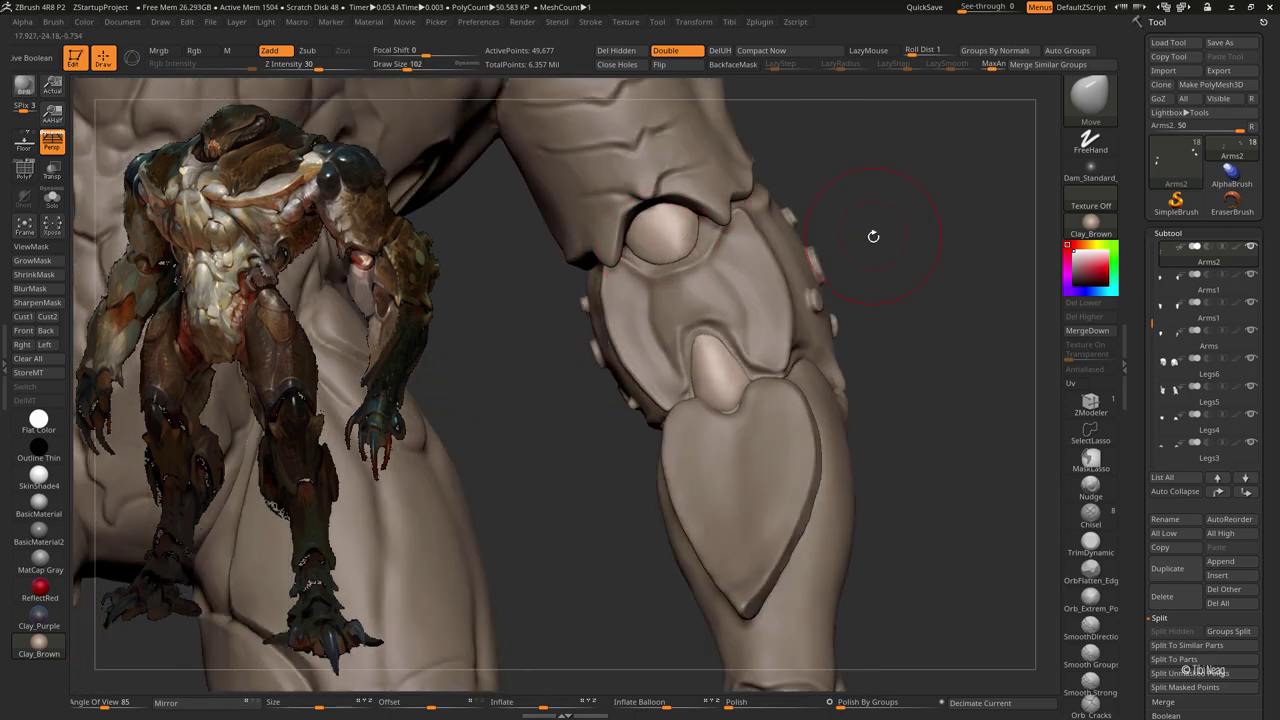
{"action": "mouse_move", "coordinate": [873, 236]}
{"action": "left_mouse_down"}
{"action": "mouse_move", "coordinate": [713, 313]}
{"action": "mouse_move", "coordinate": [709, 340]}
{"action": "left_mouse_up"}
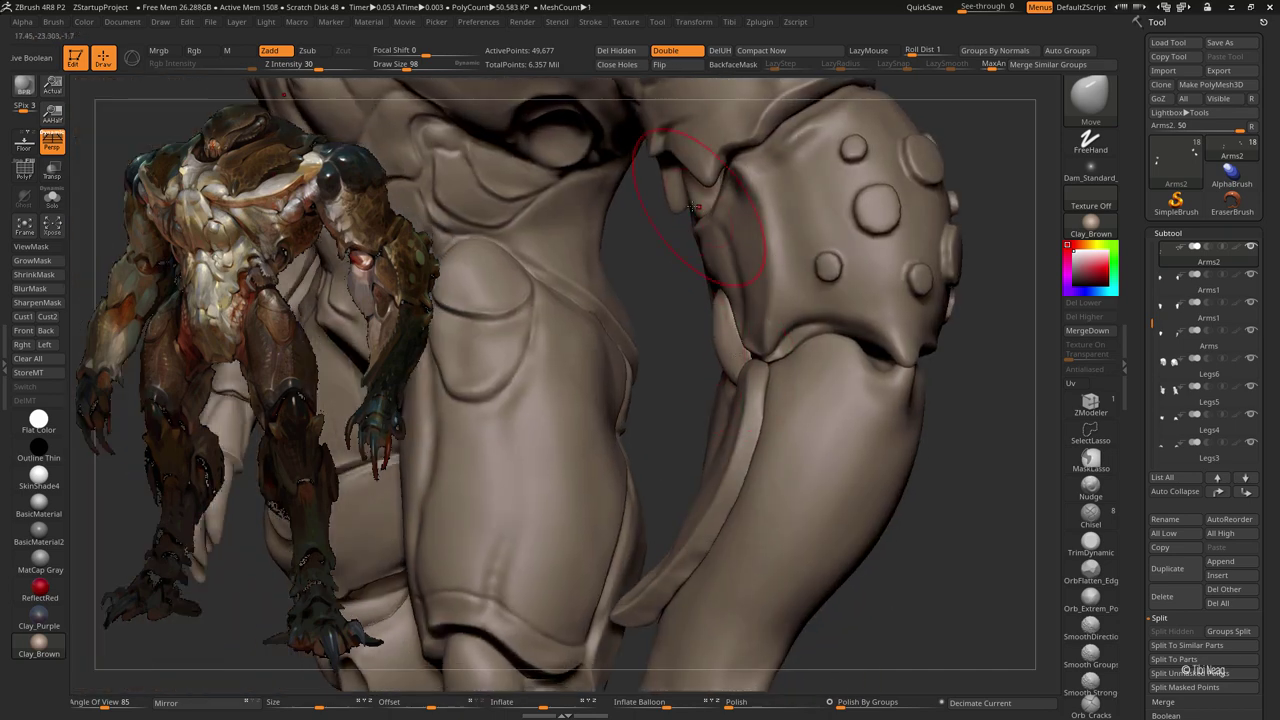
Step: Re-isolate the Arms2 pieces for a final look, then turn Solo off
{"action": "key", "text": "alt+s"}
{"action": "mouse_move", "coordinate": [783, 194]}
{"action": "left_mouse_down"}
{"action": "mouse_move", "coordinate": [674, 237]}
{"action": "mouse_move", "coordinate": [693, 193]}
{"action": "left_mouse_up"}
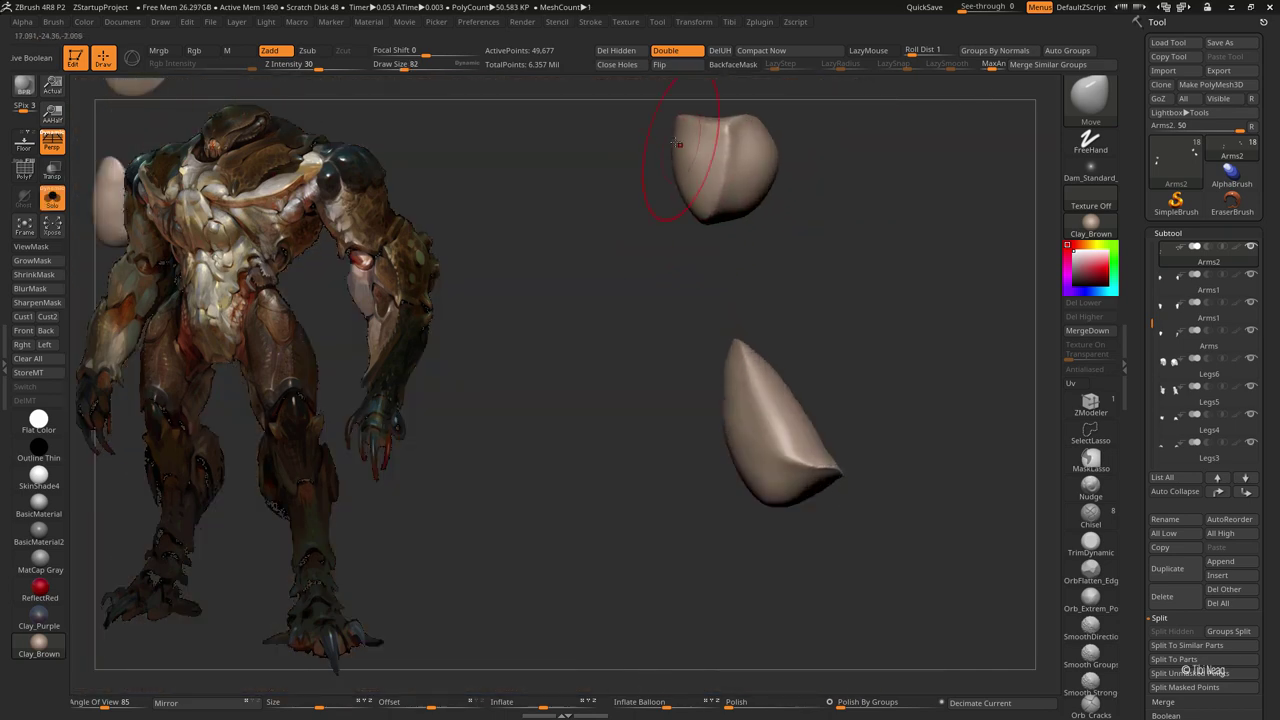
{"action": "left_click_drag", "start_coordinate": [678, 144], "coordinate": [618, 184]}
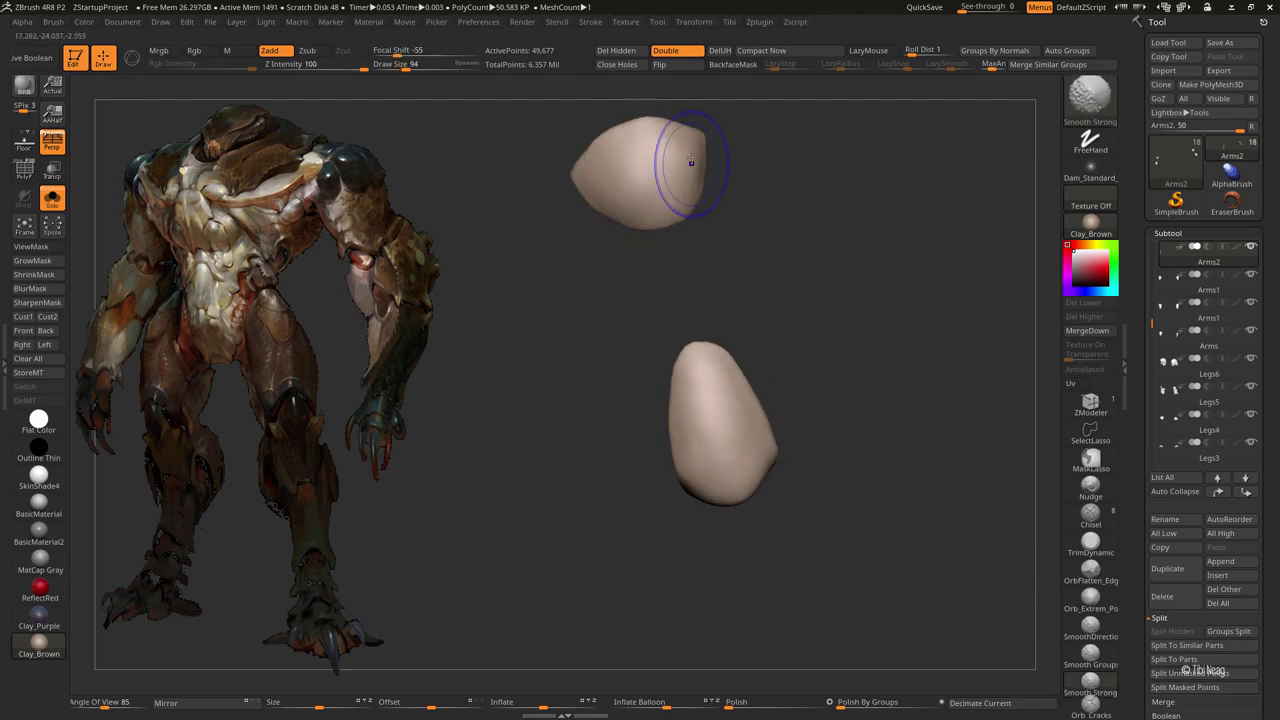
{"action": "key", "text": "alt+s"}
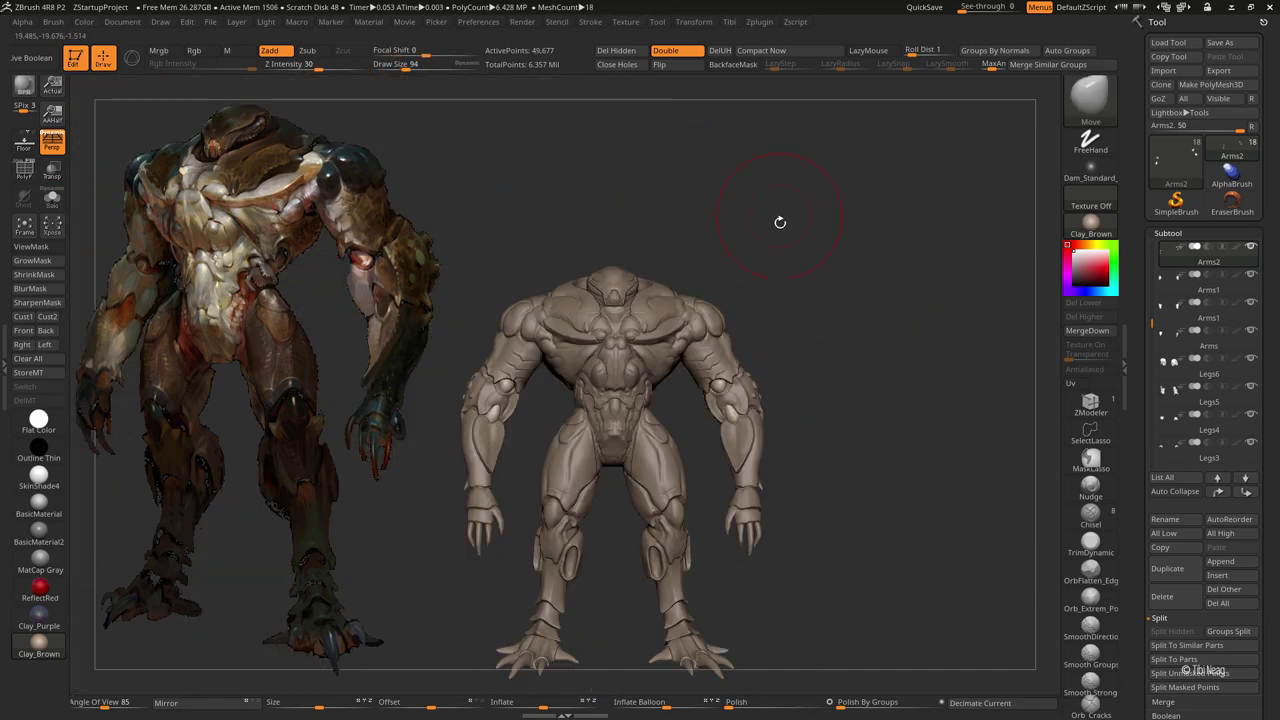
Step: Select the Arms1 clawed hand, solo it, and orbit around it
{"action": "mouse_move", "coordinate": [740, 260]}
{"action": "left_mouse_down", "text": "alt"}
{"action": "mouse_move", "coordinate": [851, 263]}
{"action": "mouse_move", "coordinate": [528, 425]}
{"action": "left_mouse_up", "text": "alt"}
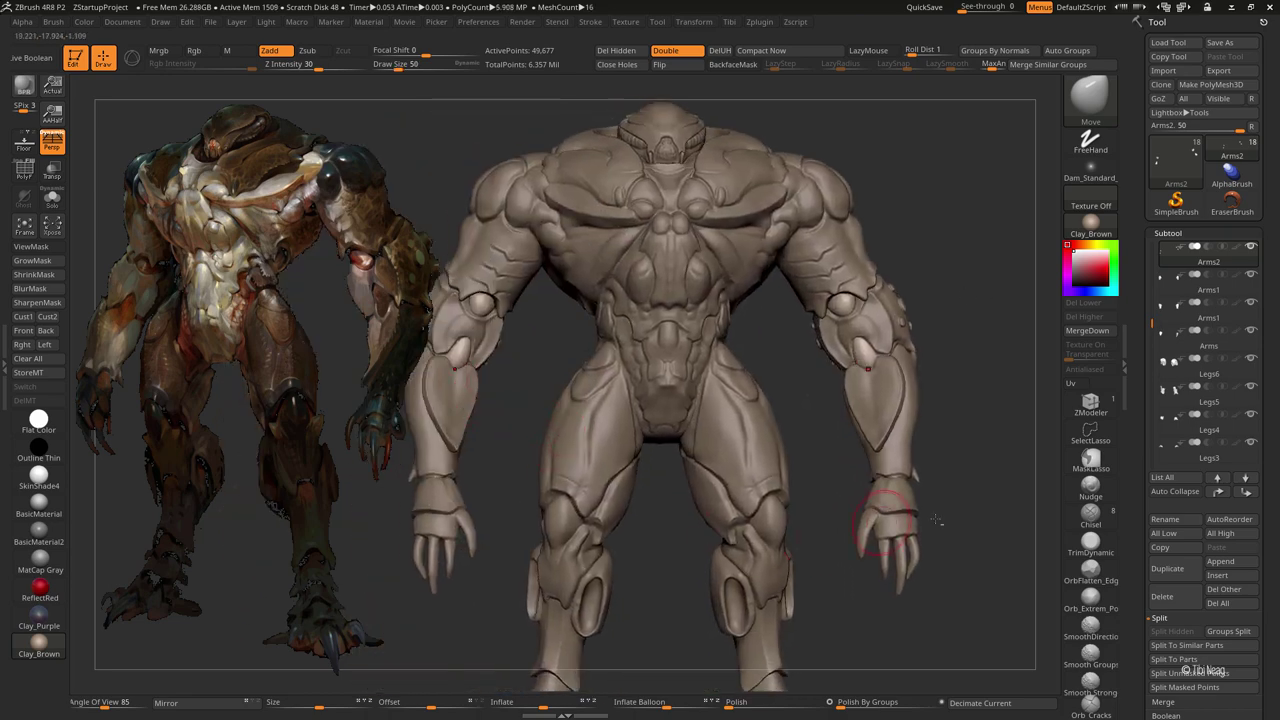
{"action": "left_click", "coordinate": [884, 530], "text": "alt"}
{"action": "key", "text": "alt+s"}
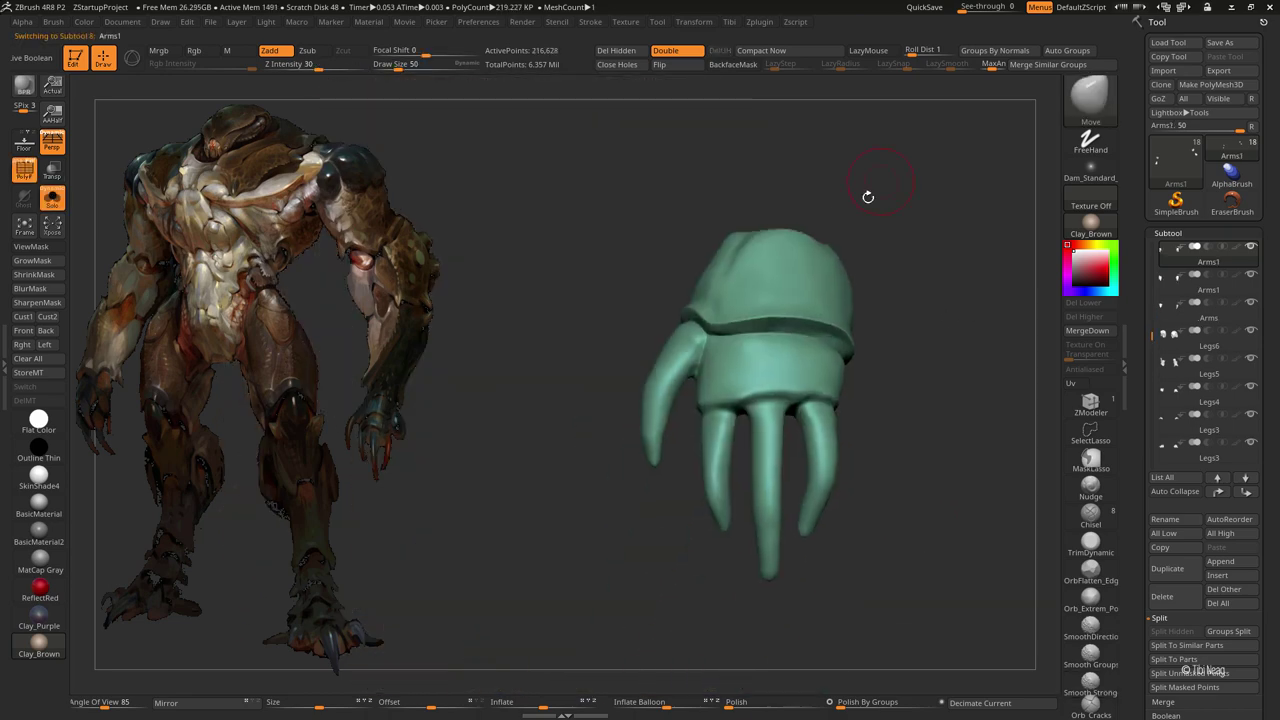
{"action": "left_click_drag", "start_coordinate": [868, 196], "coordinate": [849, 209]}
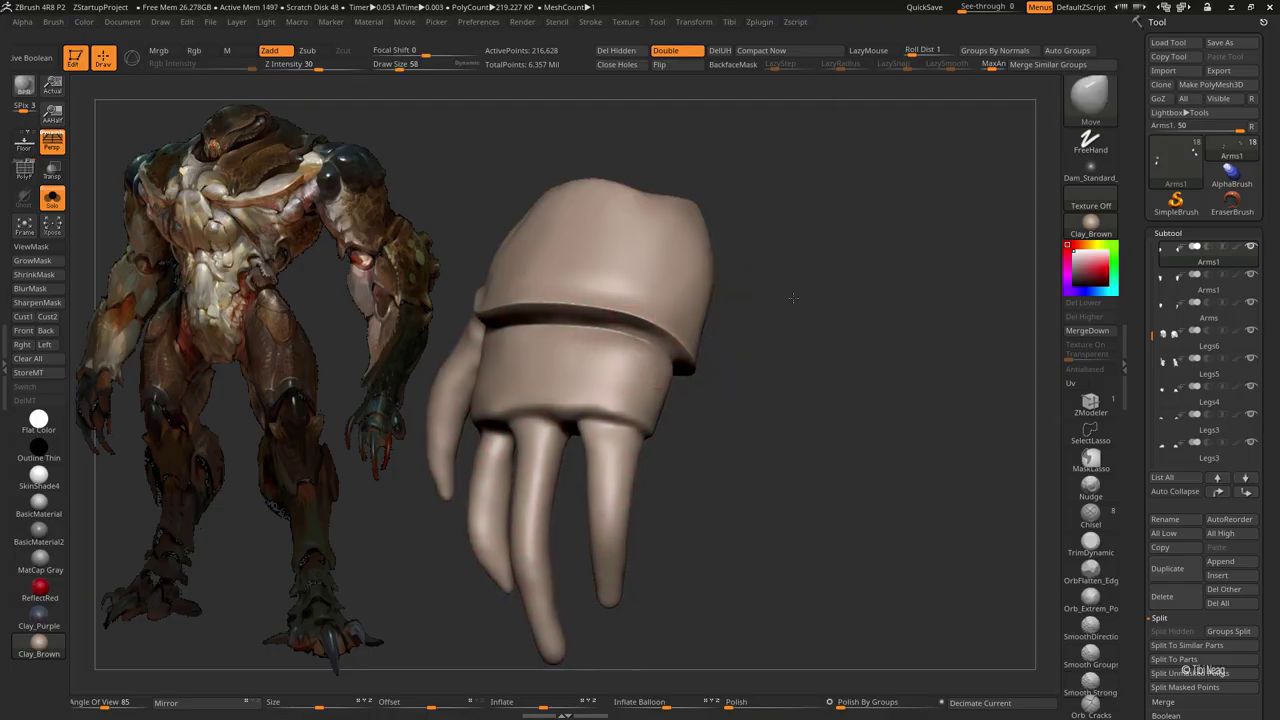
{"action": "left_click_drag", "start_coordinate": [737, 343], "coordinate": [795, 327]}
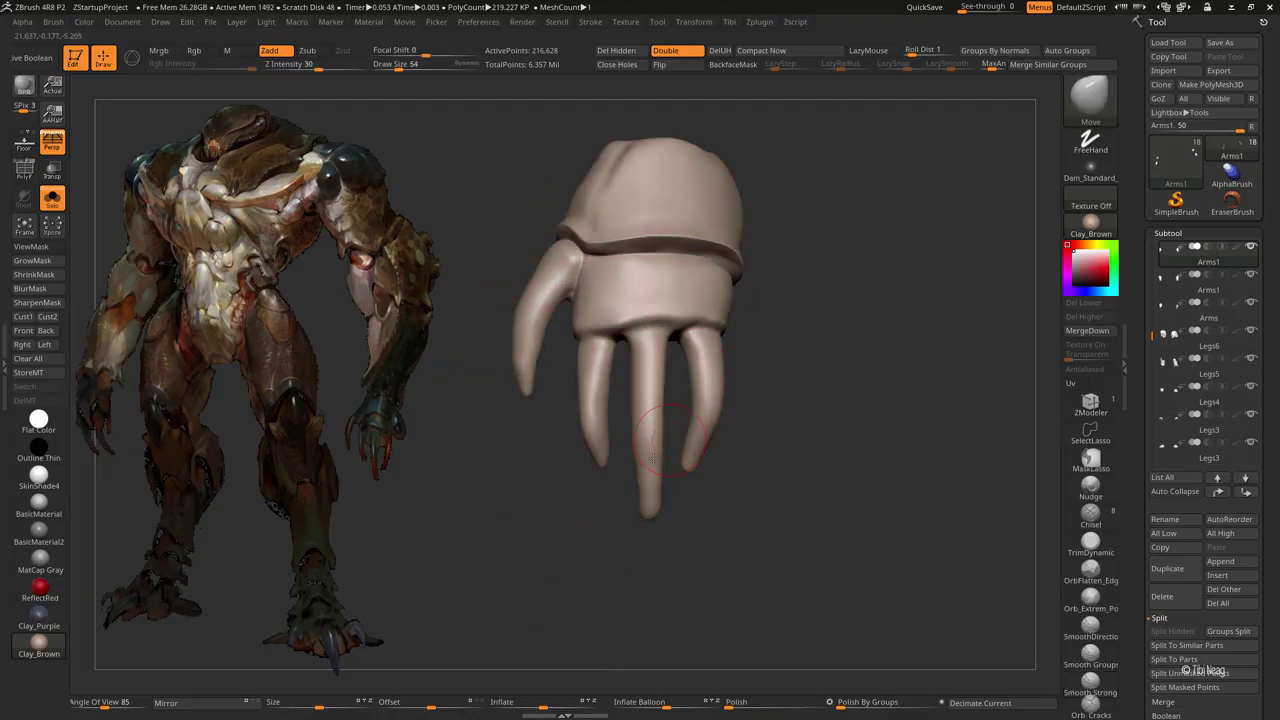
Step: Isolate the right finger with Solo and hide slices of its base with lassos
{"action": "key", "text": "f"}
{"action": "left_click", "coordinate": [715, 420], "text": "ctrl+shift"}
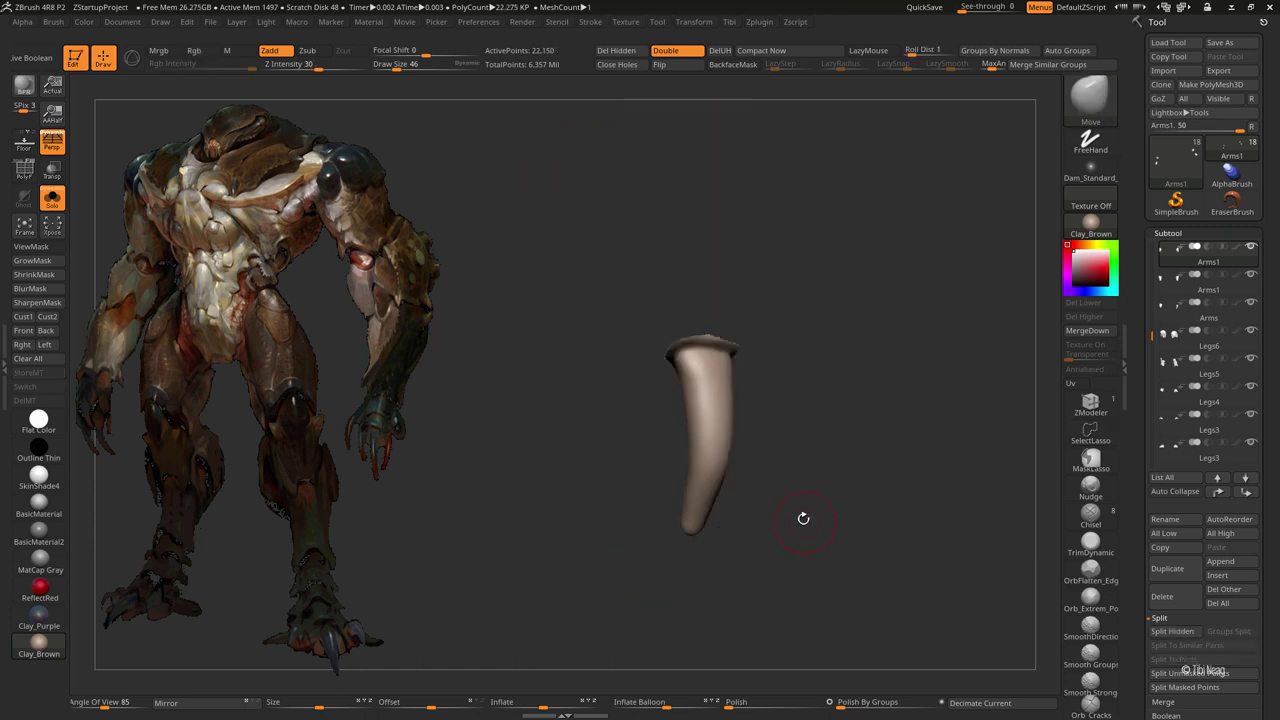
{"action": "left_click_drag", "start_coordinate": [720, 371], "coordinate": [668, 253]}
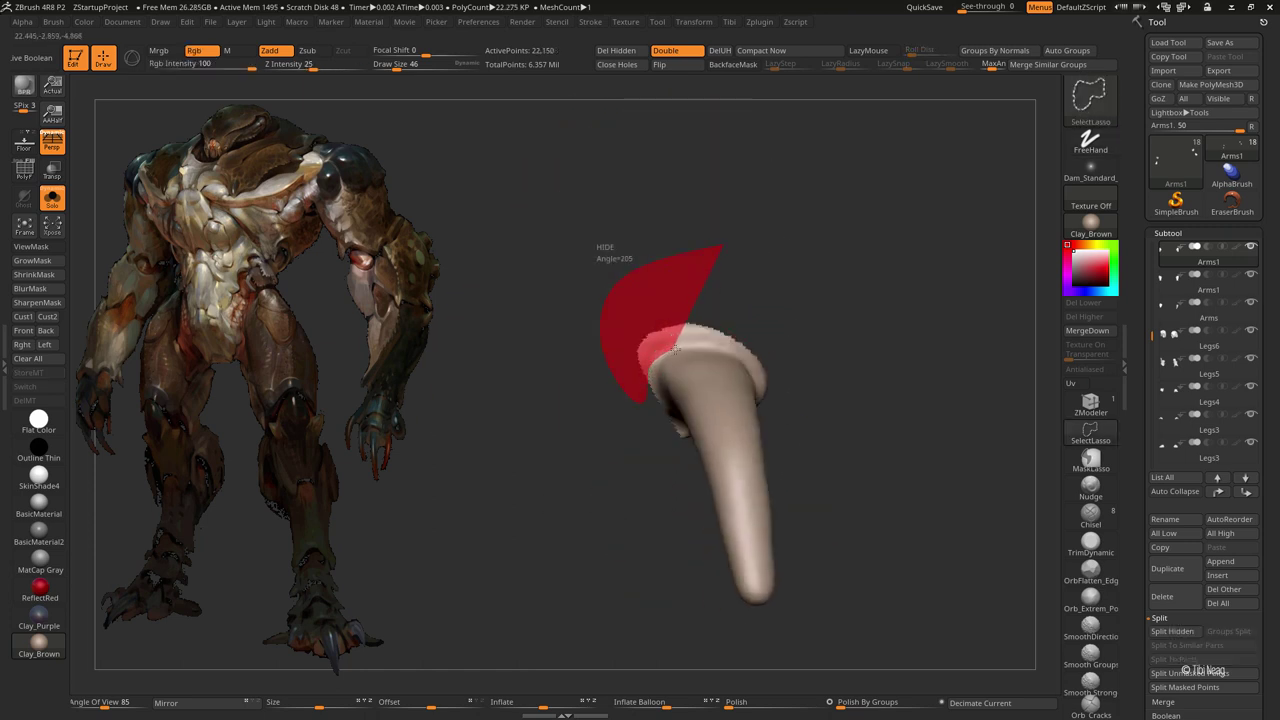
{"action": "mouse_move", "coordinate": [791, 360]}
{"action": "left_mouse_down", "text": "ctrl+shift"}
{"action": "mouse_move", "coordinate": [800, 317]}
{"action": "mouse_move", "coordinate": [752, 365]}
{"action": "left_mouse_up", "text": "ctrl+shift"}
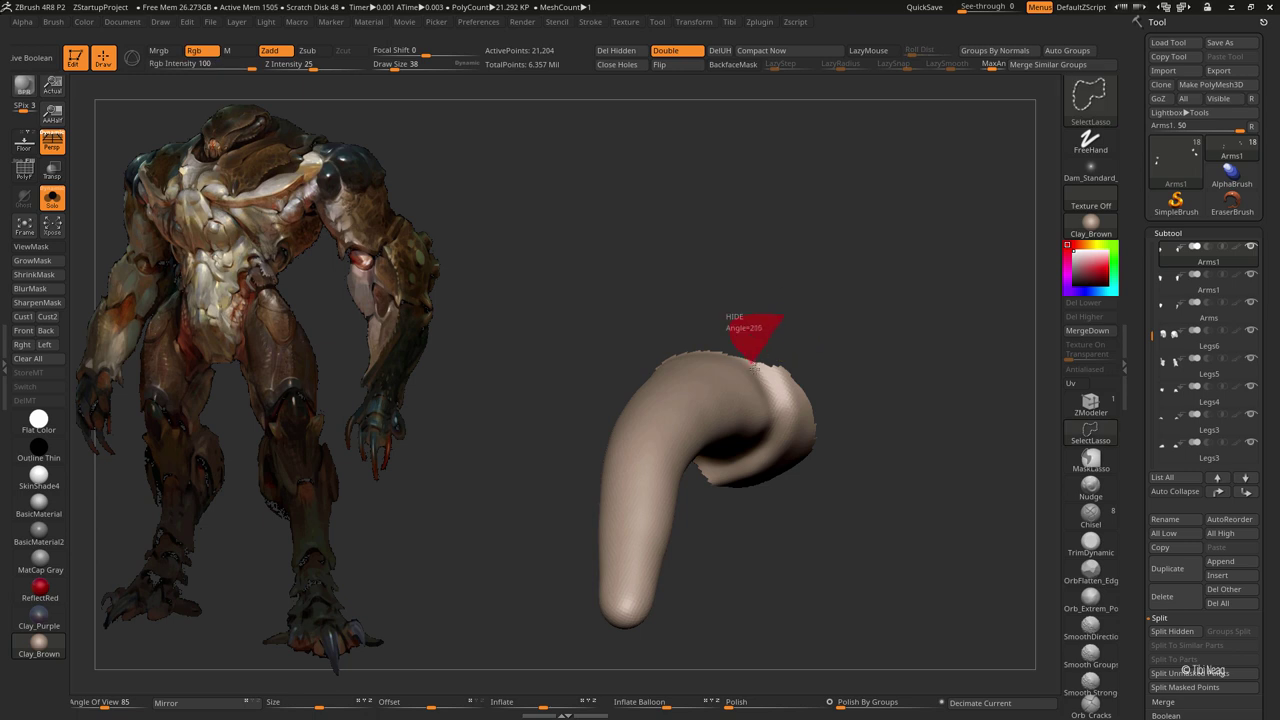
{"action": "left_click_drag", "start_coordinate": [766, 430], "coordinate": [766, 432], "text": "ctrl+shift"}
{"action": "left_click_drag", "start_coordinate": [700, 560], "coordinate": [604, 500]}
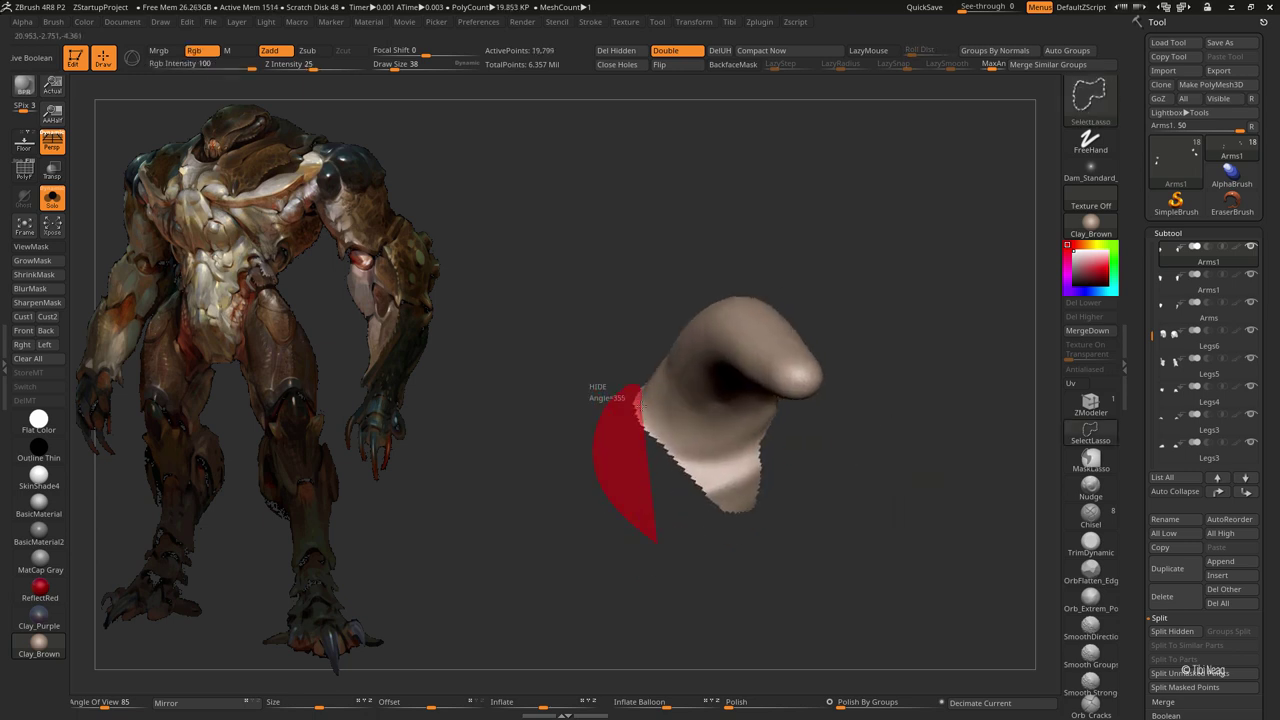
{"action": "left_click_drag", "start_coordinate": [762, 445], "coordinate": [764, 450], "text": "ctrl+shift"}
{"action": "left_click_drag", "start_coordinate": [700, 420], "coordinate": [720, 257]}
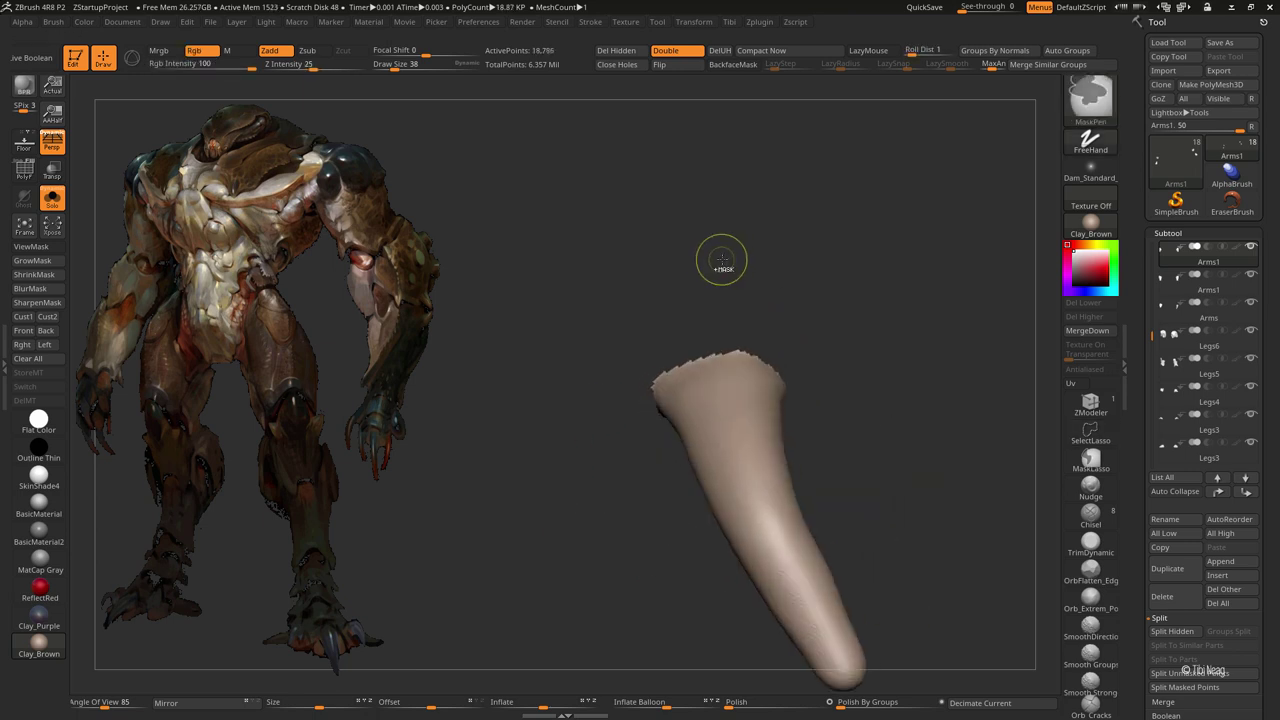
Step: Restore the hand, re-isolate one finger by inverting visibility, and trim its base
{"action": "left_click", "coordinate": [720, 257], "text": "ctrl+shift"}
{"action": "left_click_drag", "start_coordinate": [610, 478], "coordinate": [655, 380]}
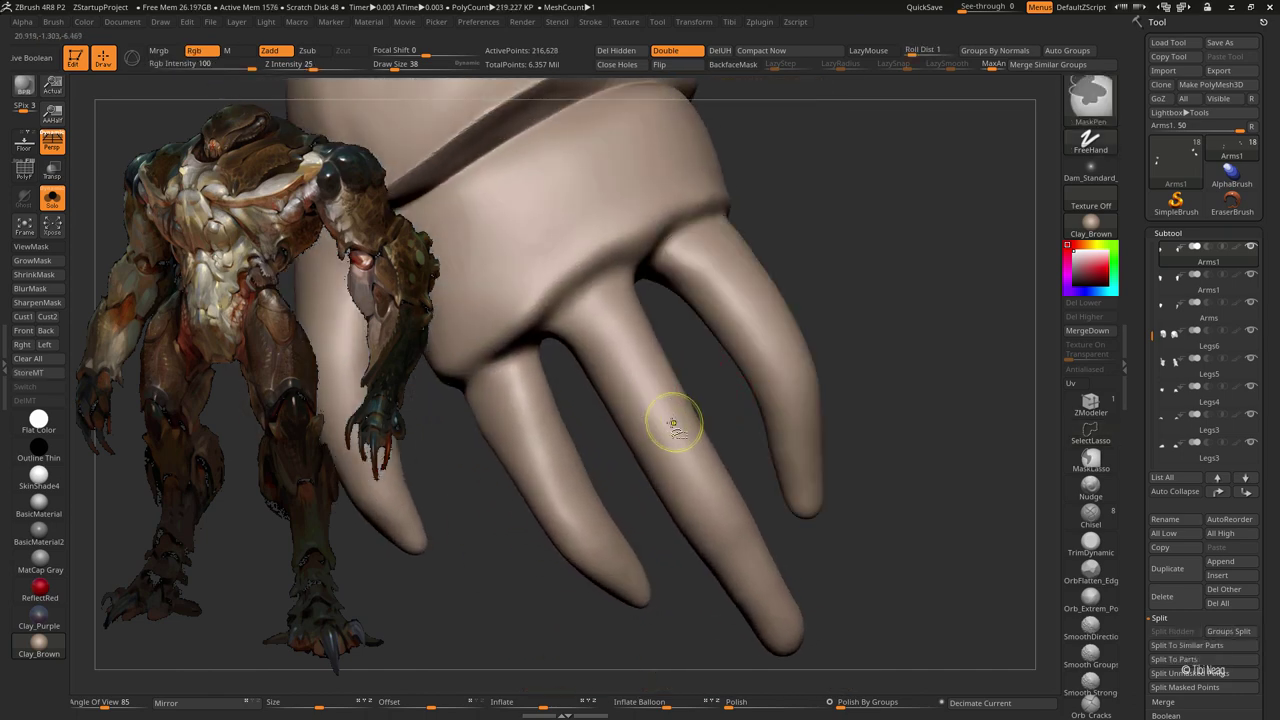
{"action": "left_click_drag", "start_coordinate": [660, 440], "coordinate": [705, 400], "text": "ctrl+shift"}
{"action": "left_click_drag", "start_coordinate": [713, 350], "coordinate": [679, 296], "text": "ctrl+shift"}
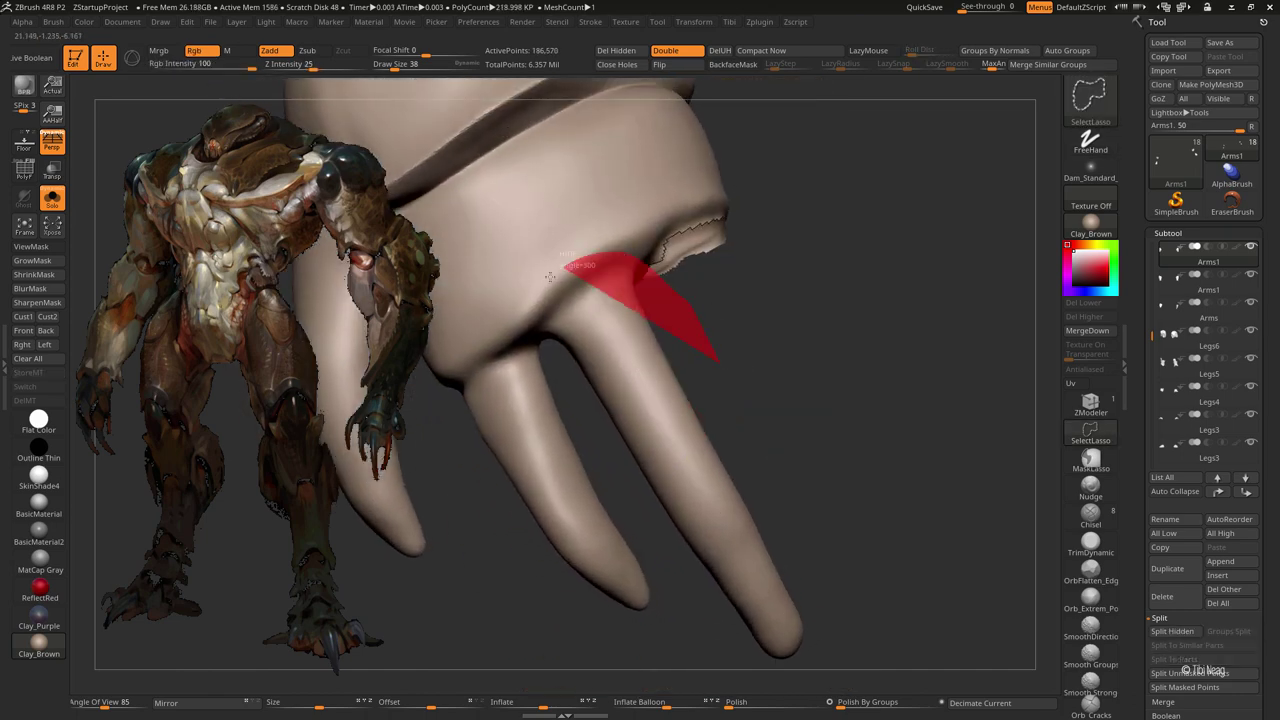
{"action": "mouse_move", "coordinate": [550, 276]}
{"action": "left_mouse_down", "text": "ctrl+alt+shift"}
{"action": "mouse_move", "coordinate": [760, 500]}
{"action": "mouse_move", "coordinate": [744, 316]}
{"action": "mouse_move", "coordinate": [780, 354]}
{"action": "left_mouse_up", "text": "ctrl+alt+shift"}
{"action": "left_click", "coordinate": [820, 534], "text": "ctrl+shift"}
{"action": "mouse_move", "coordinate": [520, 210]}
{"action": "left_mouse_down", "text": "ctrl+alt+shift"}
{"action": "mouse_move", "coordinate": [770, 241]}
{"action": "mouse_move", "coordinate": [686, 210]}
{"action": "left_mouse_up", "text": "ctrl+alt+shift"}
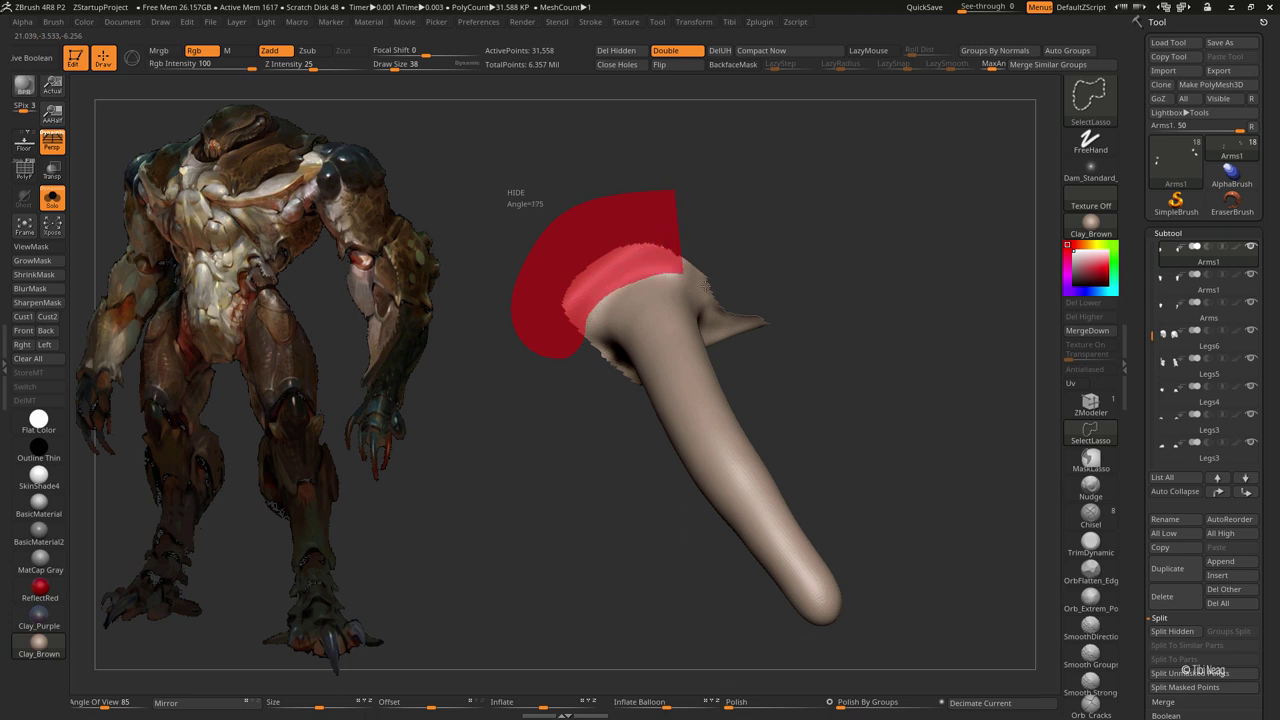
{"action": "left_click_drag", "start_coordinate": [705, 286], "coordinate": [690, 200], "text": "ctrl+alt+shift"}
{"action": "mouse_move", "coordinate": [740, 300]}
{"action": "left_mouse_down"}
{"action": "mouse_move", "coordinate": [801, 221]}
{"action": "mouse_move", "coordinate": [680, 245]}
{"action": "left_mouse_up"}
{"action": "left_click_drag", "start_coordinate": [692, 305], "coordinate": [710, 222], "text": "ctrl+alt+shift"}
{"action": "left_click_drag", "start_coordinate": [710, 222], "coordinate": [646, 269], "text": "ctrl+alt+shift"}
Step: Keep hiding the remaining piece's base with further hide lassos
{"action": "left_click_drag", "start_coordinate": [673, 436], "coordinate": [660, 420], "text": "ctrl+alt+shift"}
{"action": "left_click_drag", "start_coordinate": [700, 440], "coordinate": [643, 371]}
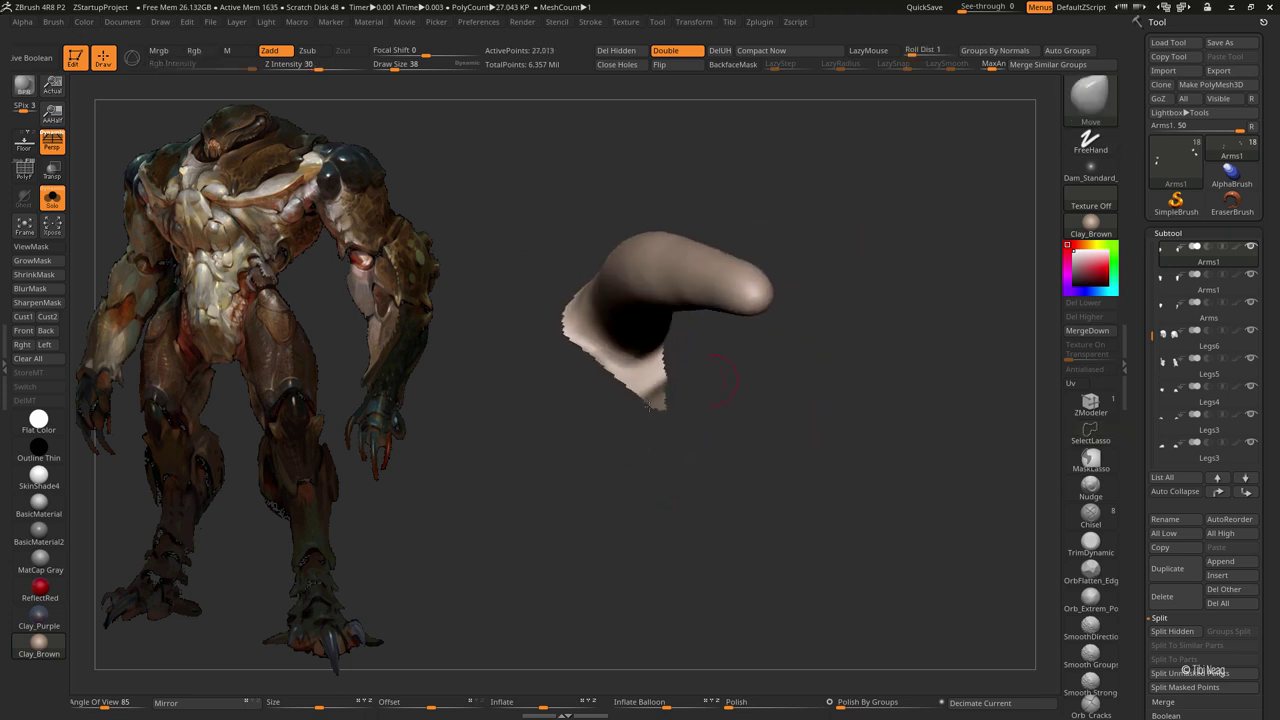
{"action": "left_click_drag", "start_coordinate": [555, 438], "coordinate": [570, 294], "text": "ctrl+alt+shift"}
{"action": "left_click_drag", "start_coordinate": [622, 356], "coordinate": [625, 360], "text": "ctrl+alt+shift"}
{"action": "left_click_drag", "start_coordinate": [640, 440], "coordinate": [600, 423]}
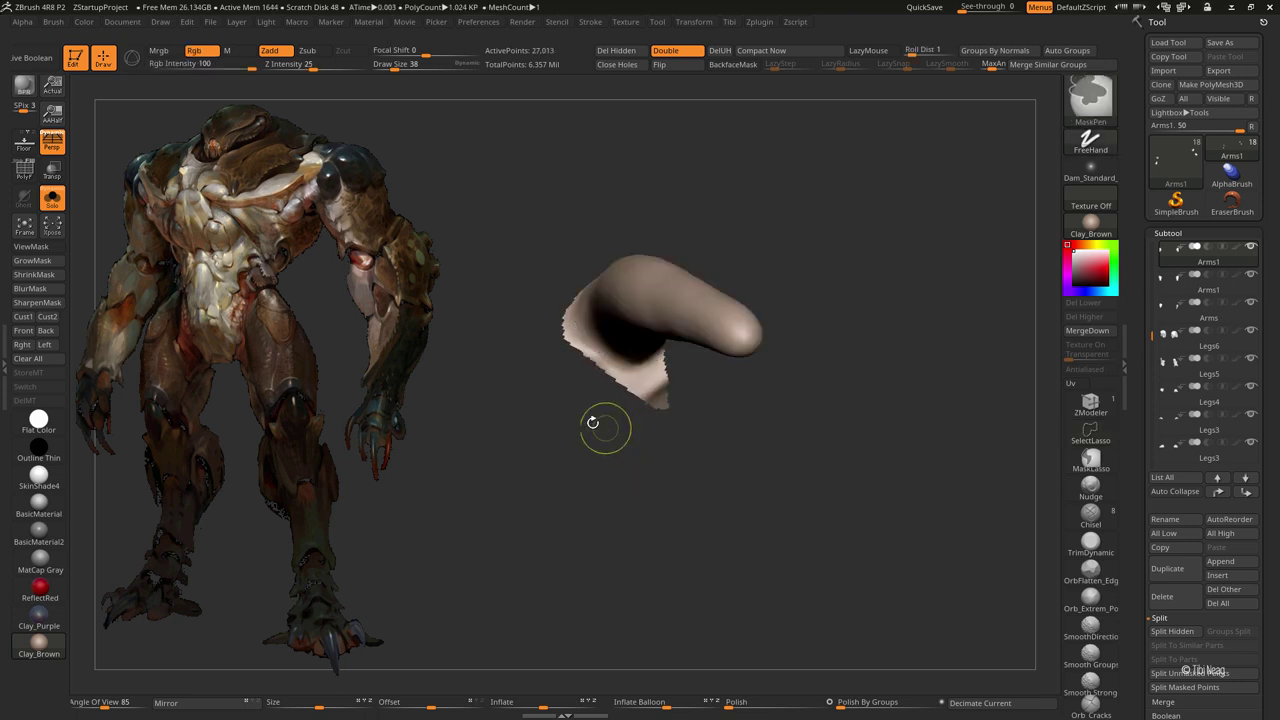
{"action": "left_click_drag", "start_coordinate": [530, 402], "coordinate": [565, 272], "text": "ctrl+alt+shift"}
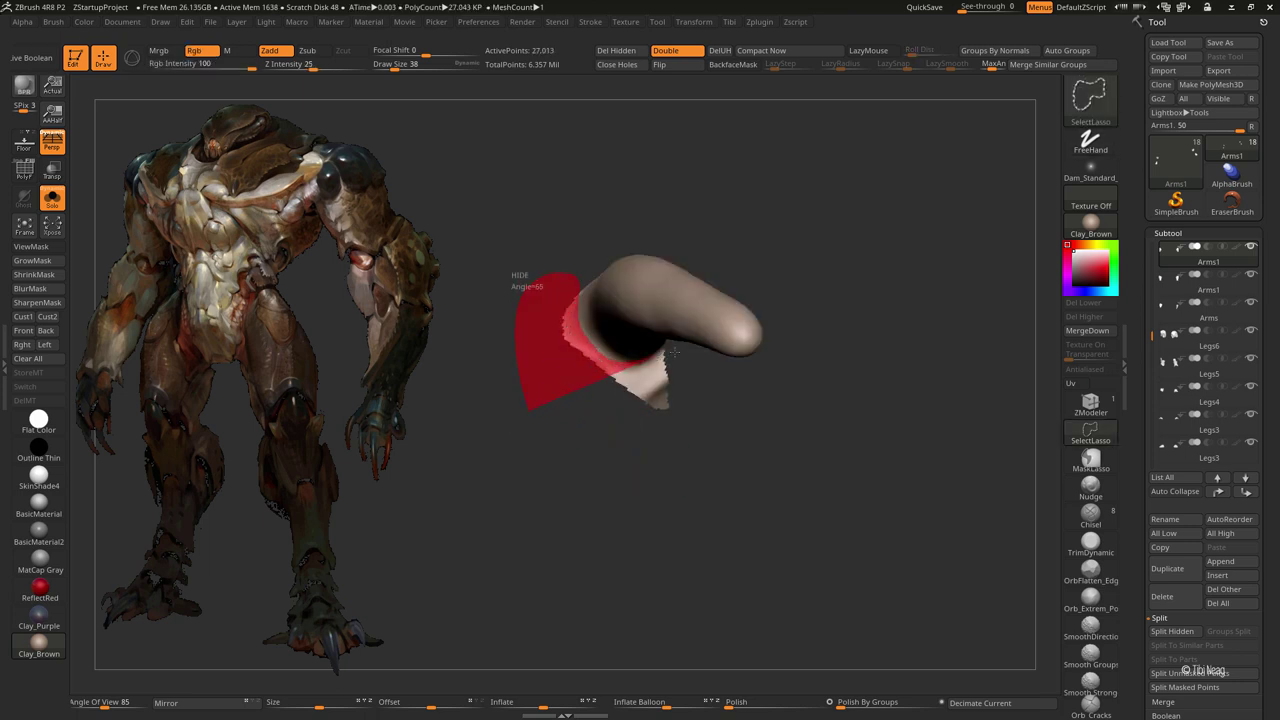
{"action": "left_click_drag", "start_coordinate": [673, 352], "coordinate": [660, 360], "text": "ctrl+alt+shift"}
{"action": "left_click_drag", "start_coordinate": [580, 329], "coordinate": [814, 334]}
Step: Restore the hand, isolate another single finger, and hide its base region
{"action": "left_click", "coordinate": [869, 229], "text": "ctrl+shift"}
{"action": "left_click_drag", "start_coordinate": [869, 229], "coordinate": [550, 450]}
{"action": "left_click_drag", "start_coordinate": [550, 450], "coordinate": [507, 383], "text": "ctrl+alt+shift"}
{"action": "mouse_move", "coordinate": [553, 315]}
{"action": "left_mouse_down", "text": "ctrl+shift"}
{"action": "mouse_move", "coordinate": [655, 380]}
{"action": "mouse_move", "coordinate": [560, 445]}
{"action": "left_mouse_up", "text": "ctrl+shift"}
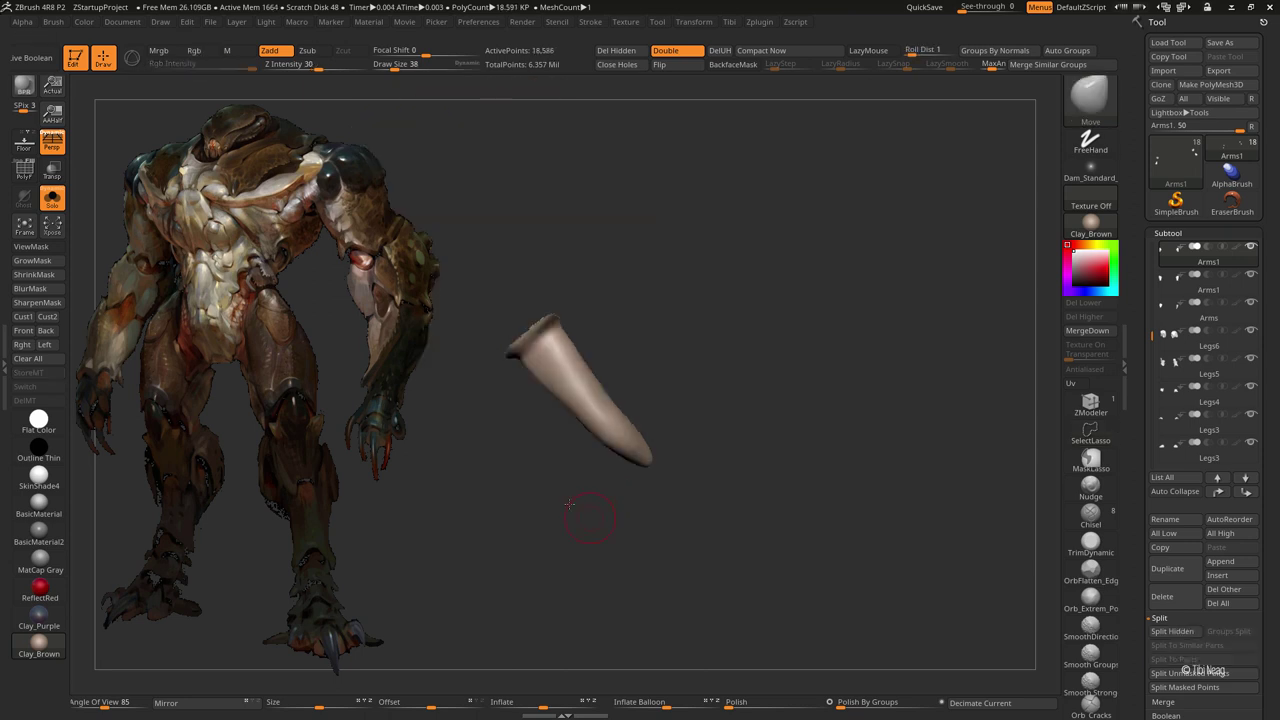
{"action": "mouse_move", "coordinate": [586, 523]}
{"action": "left_mouse_down"}
{"action": "mouse_move", "coordinate": [571, 366]}
{"action": "mouse_move", "coordinate": [592, 331]}
{"action": "left_mouse_up"}
{"action": "left_click_drag", "start_coordinate": [497, 386], "coordinate": [576, 263], "text": "ctrl+alt+shift"}
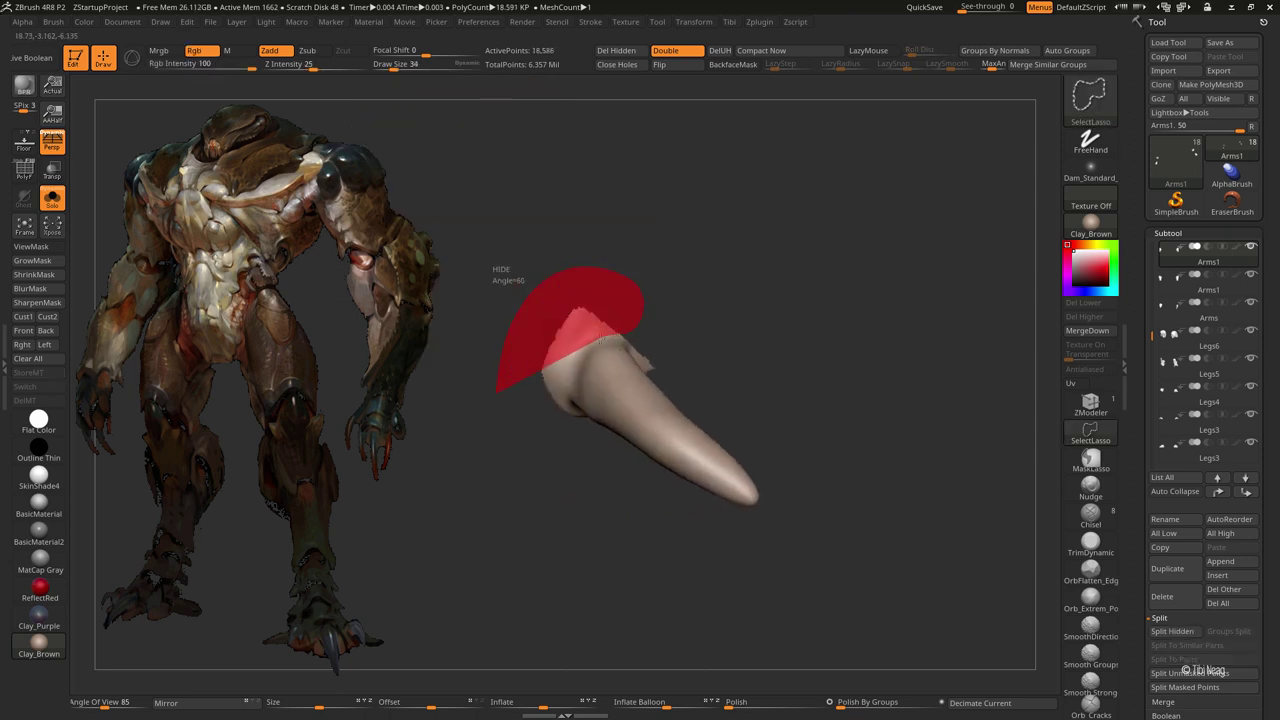
{"action": "left_click_drag", "start_coordinate": [568, 397], "coordinate": [707, 318], "text": "ctrl+alt+shift"}
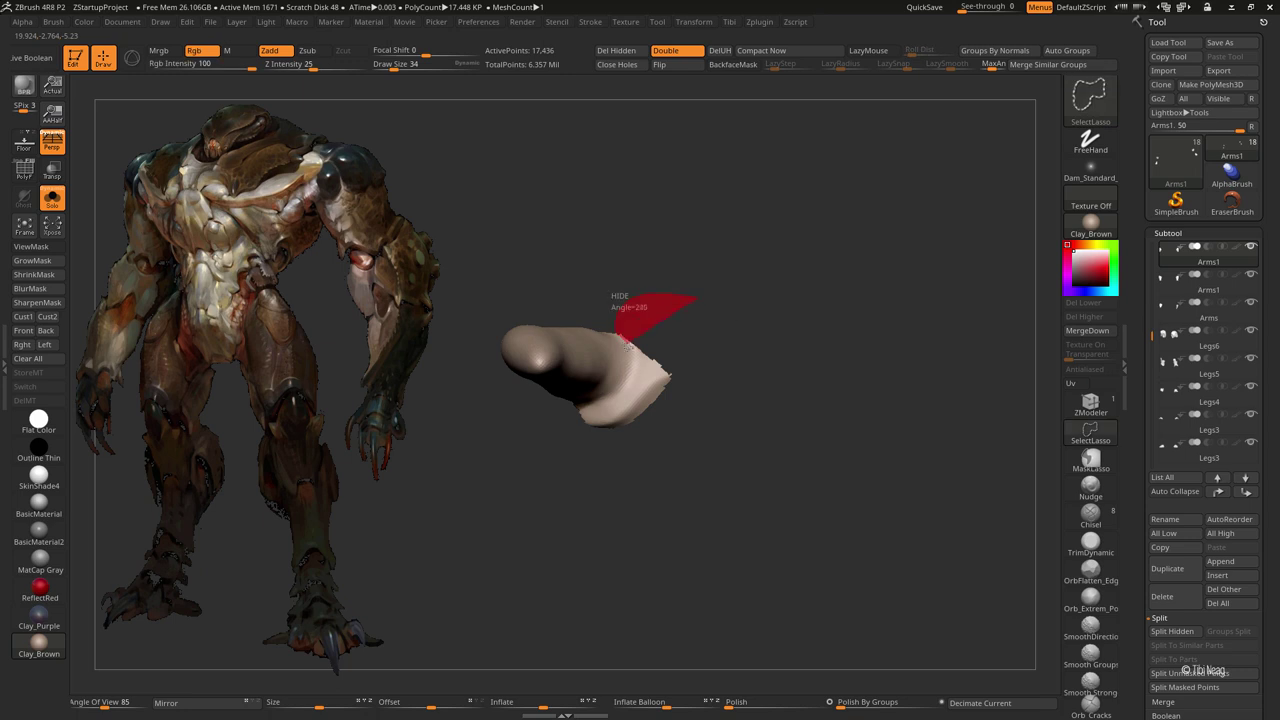
{"action": "left_click_drag", "start_coordinate": [604, 397], "coordinate": [590, 430], "text": "ctrl+alt+shift"}
{"action": "mouse_move", "coordinate": [650, 480]}
{"action": "left_mouse_down"}
{"action": "mouse_move", "coordinate": [737, 357]}
{"action": "mouse_move", "coordinate": [743, 377]}
{"action": "left_mouse_up"}
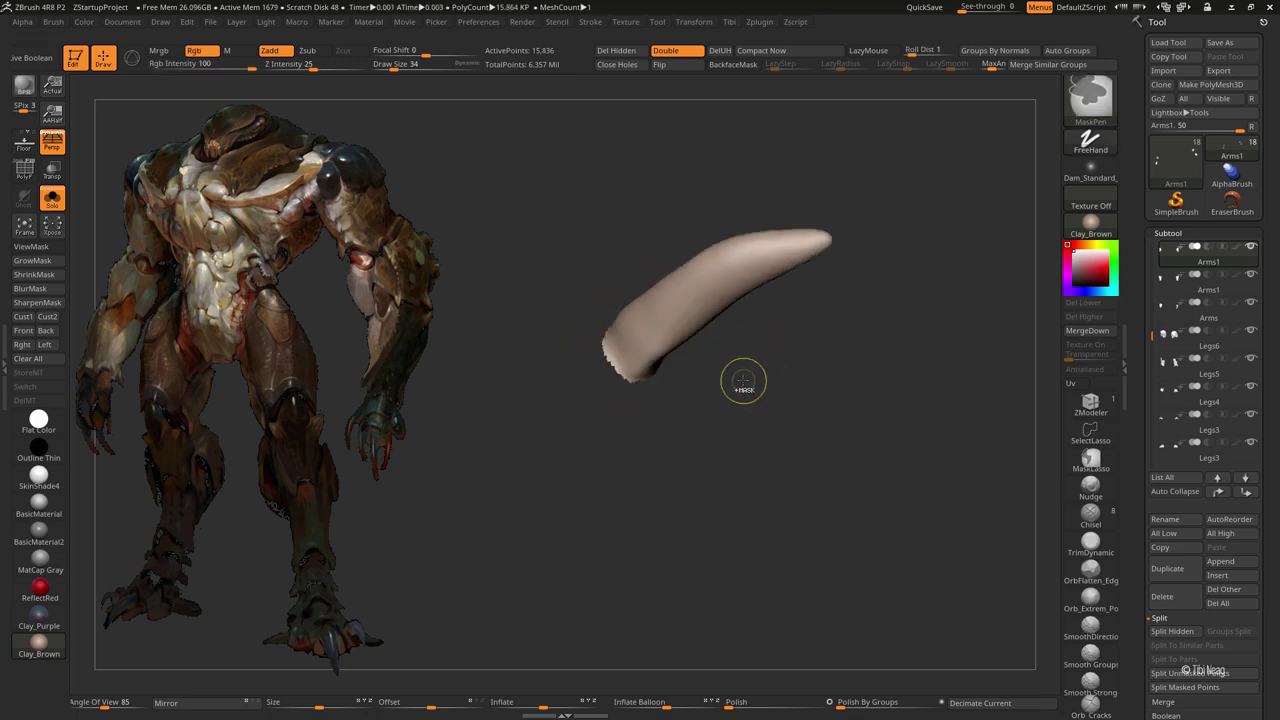
Step: From a side view, isolate the horn-shaped claw and hide its lower part
{"action": "left_click", "coordinate": [672, 531], "text": "ctrl+shift"}
{"action": "left_click_drag", "start_coordinate": [672, 531], "coordinate": [780, 411]}
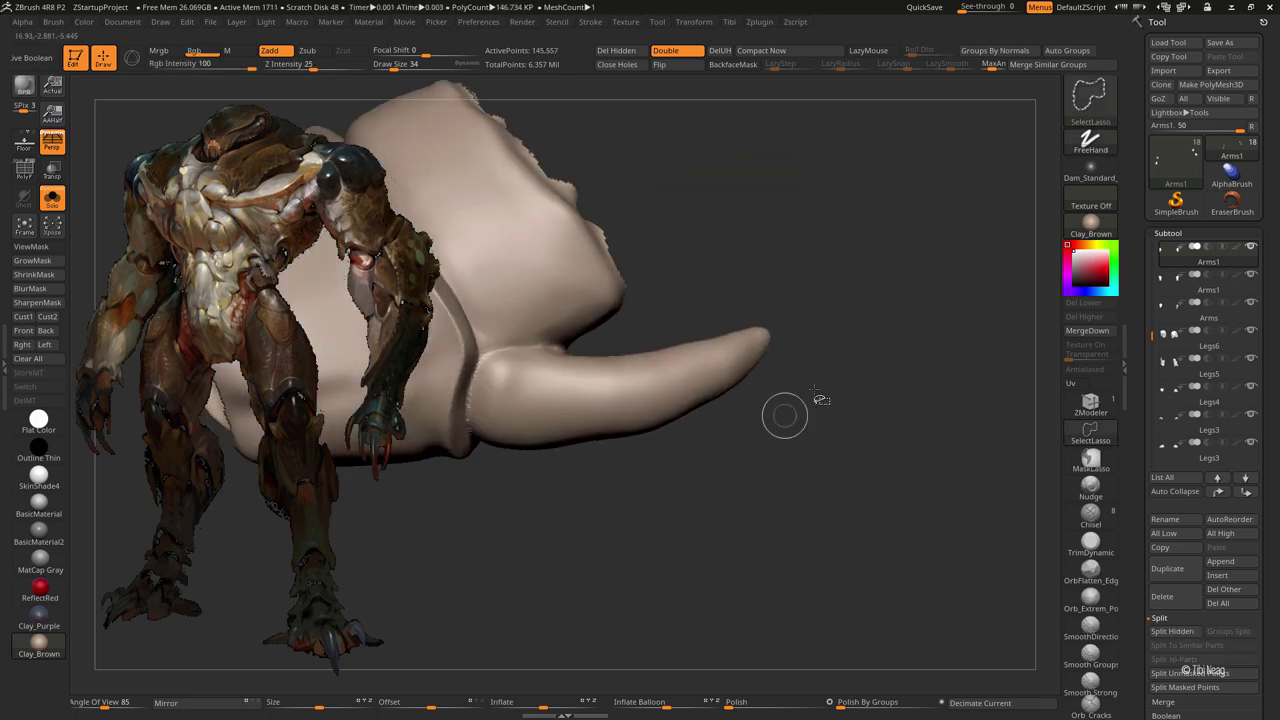
{"action": "left_click_drag", "start_coordinate": [745, 300], "coordinate": [614, 336], "text": "ctrl+shift"}
{"action": "left_click_drag", "start_coordinate": [502, 344], "coordinate": [460, 420], "text": "ctrl+shift"}
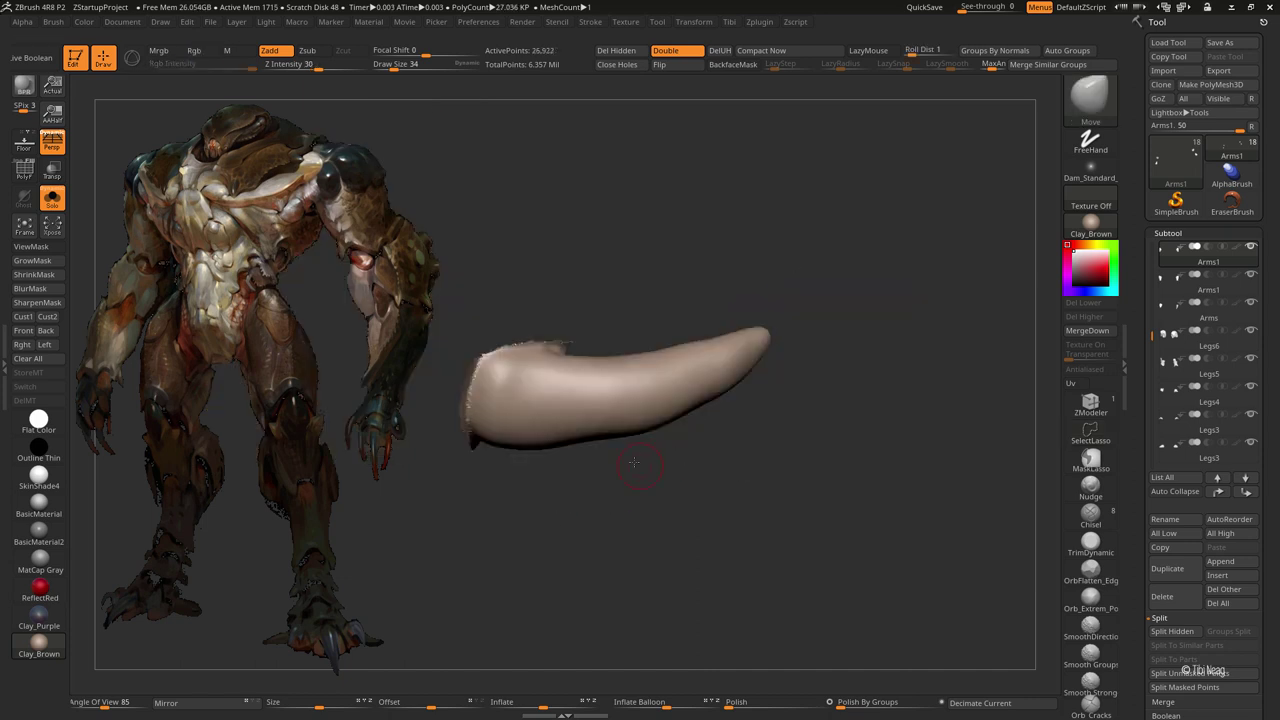
{"action": "mouse_move", "coordinate": [480, 480]}
{"action": "left_mouse_down"}
{"action": "mouse_move", "coordinate": [560, 450]}
{"action": "mouse_move", "coordinate": [561, 322]}
{"action": "mouse_move", "coordinate": [545, 320]}
{"action": "left_mouse_up"}
{"action": "mouse_move", "coordinate": [606, 451]}
{"action": "left_mouse_down"}
{"action": "mouse_move", "coordinate": [577, 434]}
{"action": "mouse_move", "coordinate": [538, 362]}
{"action": "left_mouse_up"}
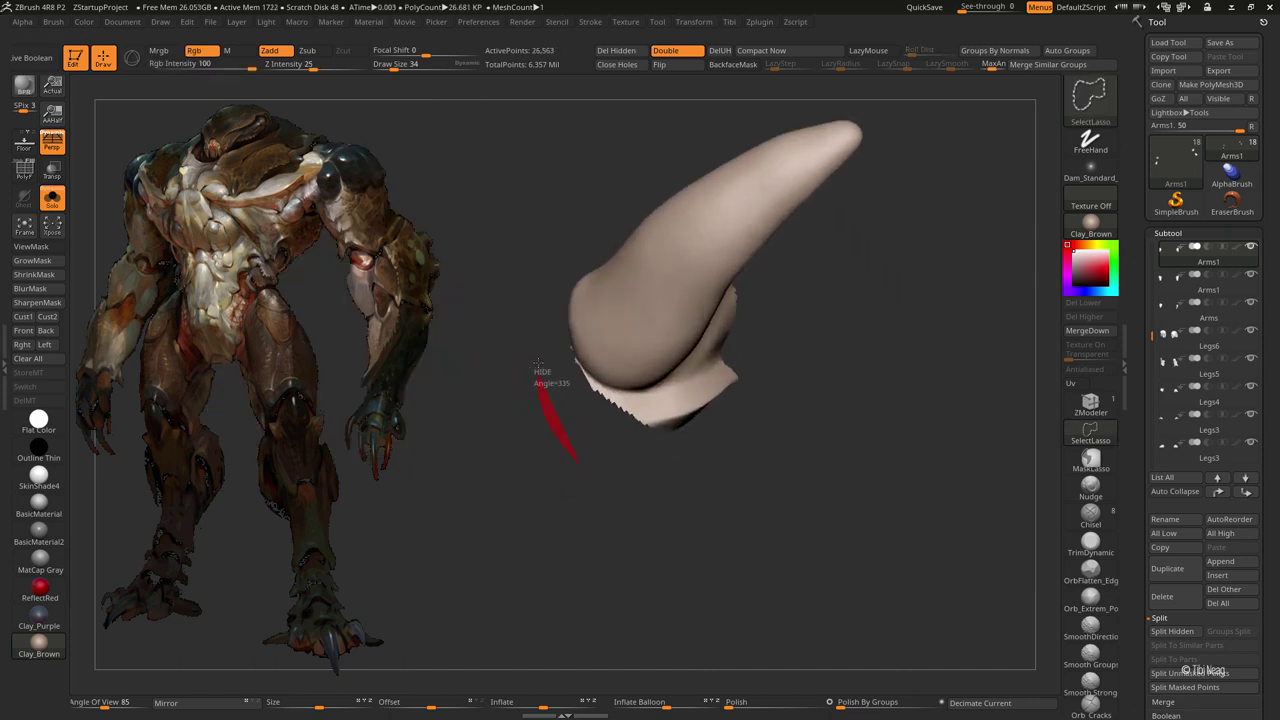
{"action": "mouse_move", "coordinate": [701, 373]}
{"action": "left_mouse_down", "text": "ctrl+alt+shift"}
{"action": "mouse_move", "coordinate": [705, 434]}
{"action": "mouse_move", "coordinate": [745, 250]}
{"action": "mouse_move", "coordinate": [828, 272]}
{"action": "left_mouse_up", "text": "ctrl+alt+shift"}
{"action": "left_click_drag", "start_coordinate": [828, 272], "coordinate": [663, 298], "text": "ctrl+alt+shift"}
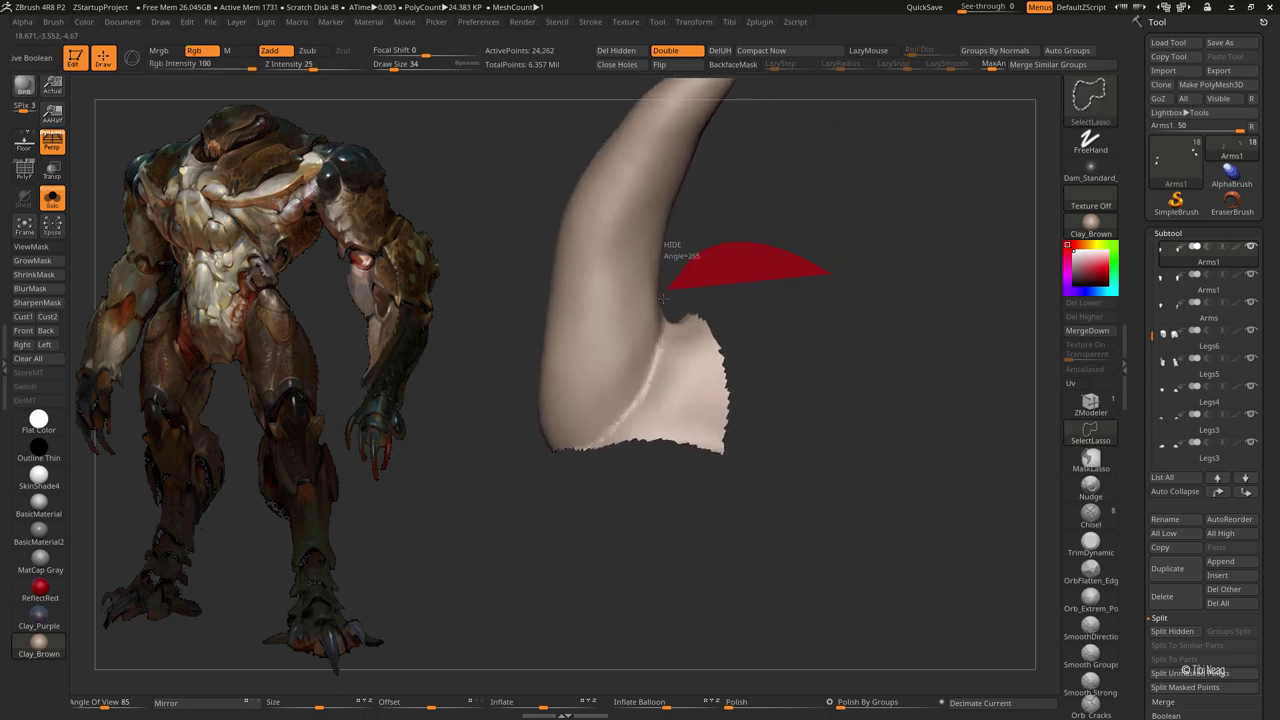
{"action": "mouse_move", "coordinate": [617, 420]}
{"action": "left_mouse_down", "text": "ctrl+alt+shift"}
{"action": "mouse_move", "coordinate": [797, 449]}
{"action": "mouse_move", "coordinate": [640, 474]}
{"action": "left_mouse_up", "text": "ctrl+alt+shift"}
Step: Show polygroup colours and test isolating the palm and green claw polygroups
{"action": "left_click", "coordinate": [765, 189], "text": "ctrl+shift"}
{"action": "key", "text": "shift+f"}
{"action": "left_click_drag", "start_coordinate": [765, 189], "coordinate": [780, 300]}
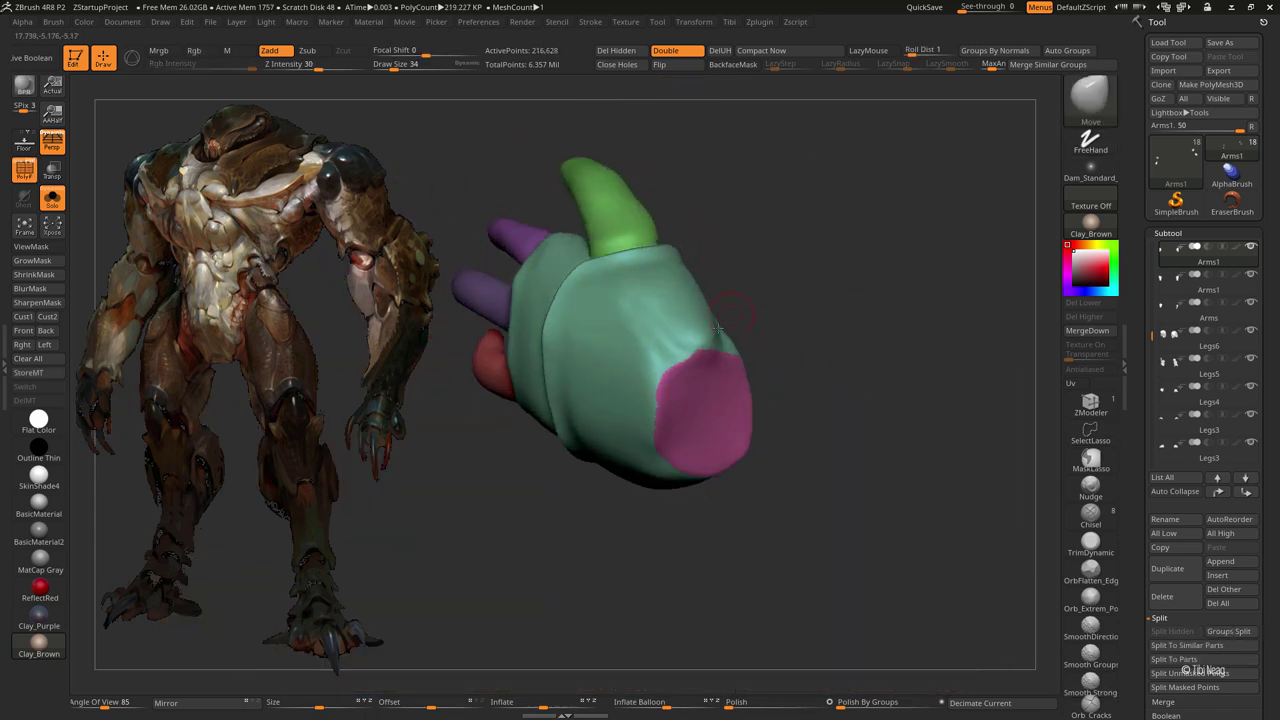
{"action": "left_click", "coordinate": [600, 343], "text": "ctrl+shift"}
{"action": "left_click", "coordinate": [795, 358], "text": "ctrl+shift"}
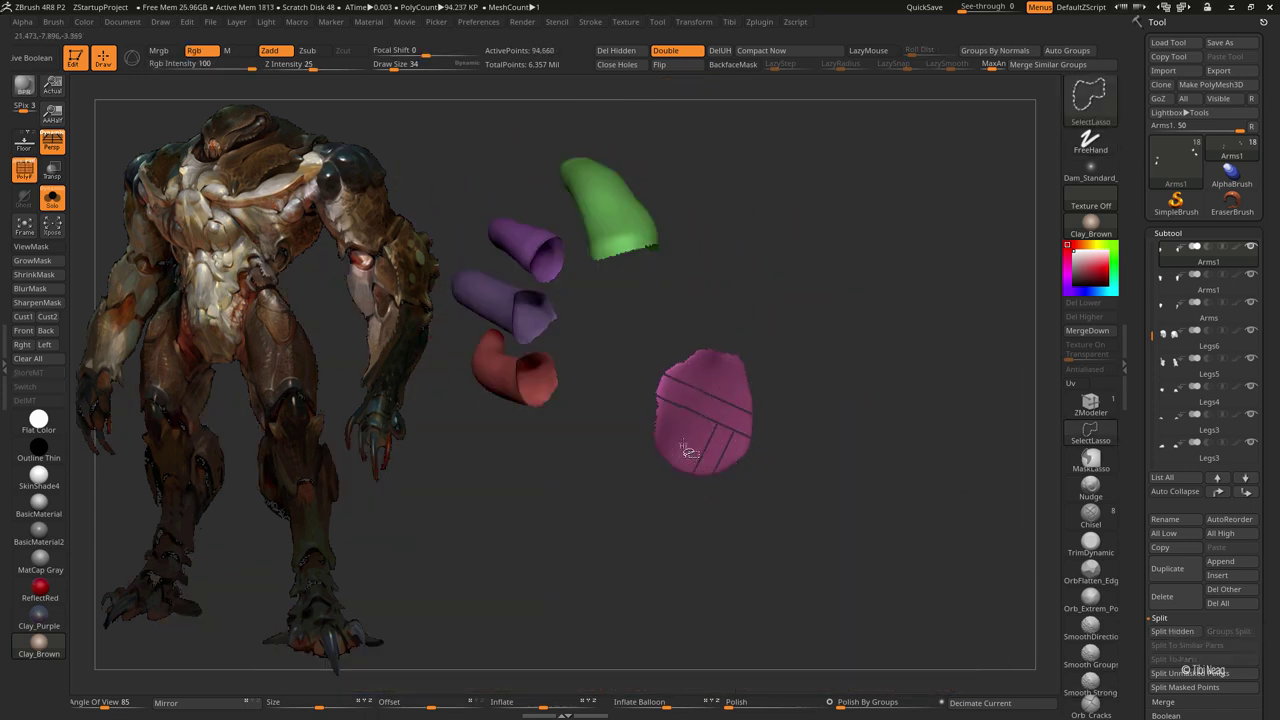
{"action": "left_click", "coordinate": [763, 286], "text": "ctrl+shift"}
{"action": "mouse_move", "coordinate": [763, 286]}
{"action": "left_mouse_down"}
{"action": "mouse_move", "coordinate": [788, 223]}
{"action": "mouse_move", "coordinate": [795, 305]}
{"action": "mouse_move", "coordinate": [783, 240]}
{"action": "left_mouse_up"}
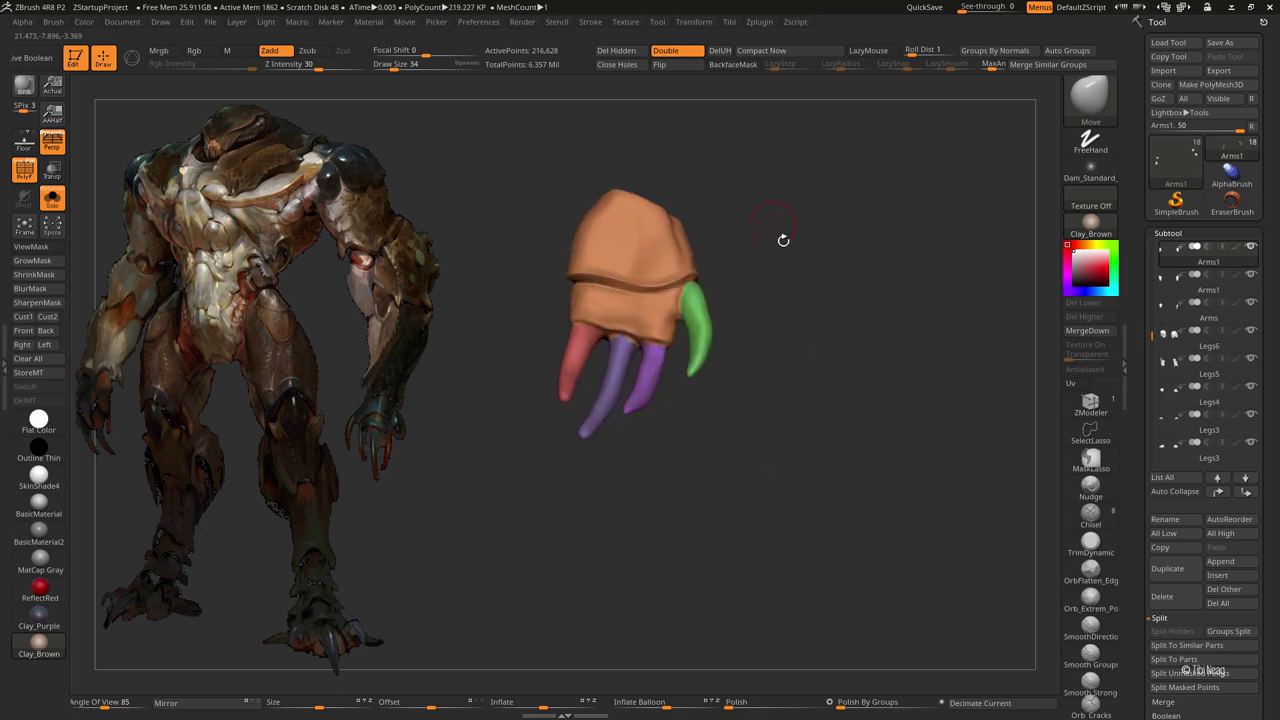
{"action": "left_click", "coordinate": [698, 330], "text": "ctrl+shift"}
{"action": "left_click", "coordinate": [646, 320], "text": "ctrl+shift"}
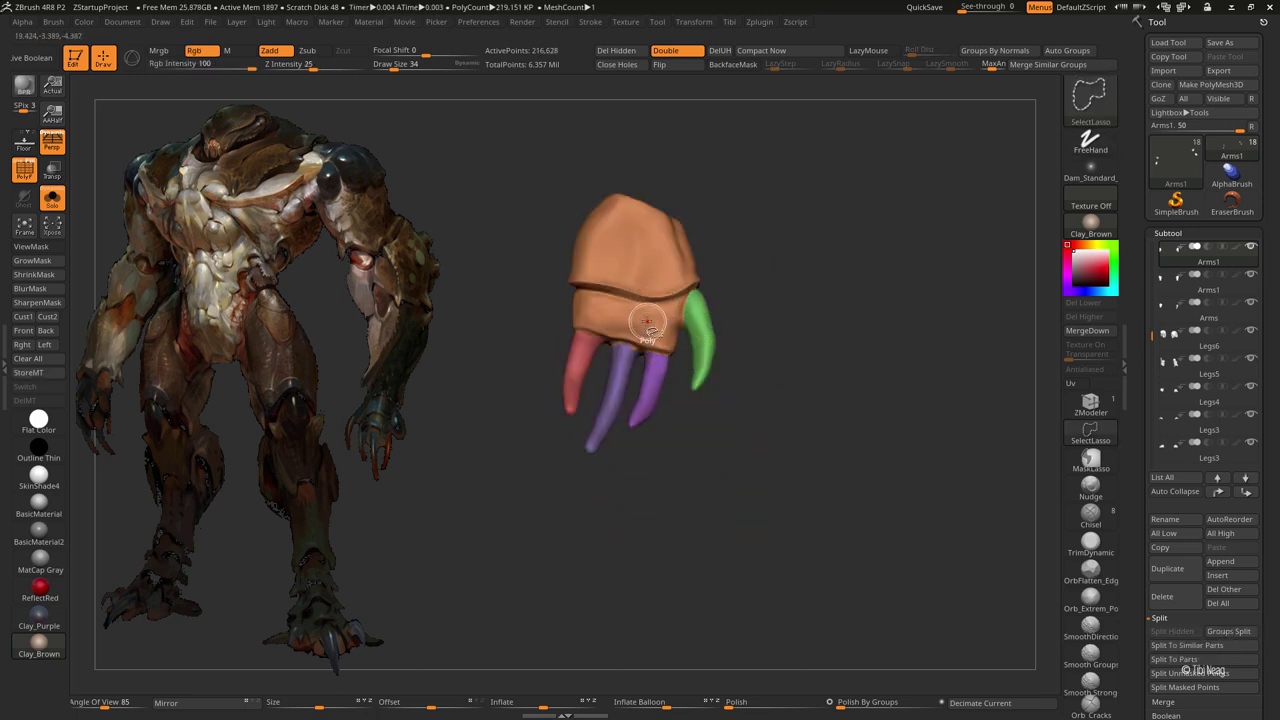
Step: Hide the fingers, Split Hidden the palm into Arms2, smooth it, then select Arms1
{"action": "left_click", "coordinate": [664, 259], "text": "ctrl+shift"}
{"action": "left_click", "coordinate": [1174, 631]}
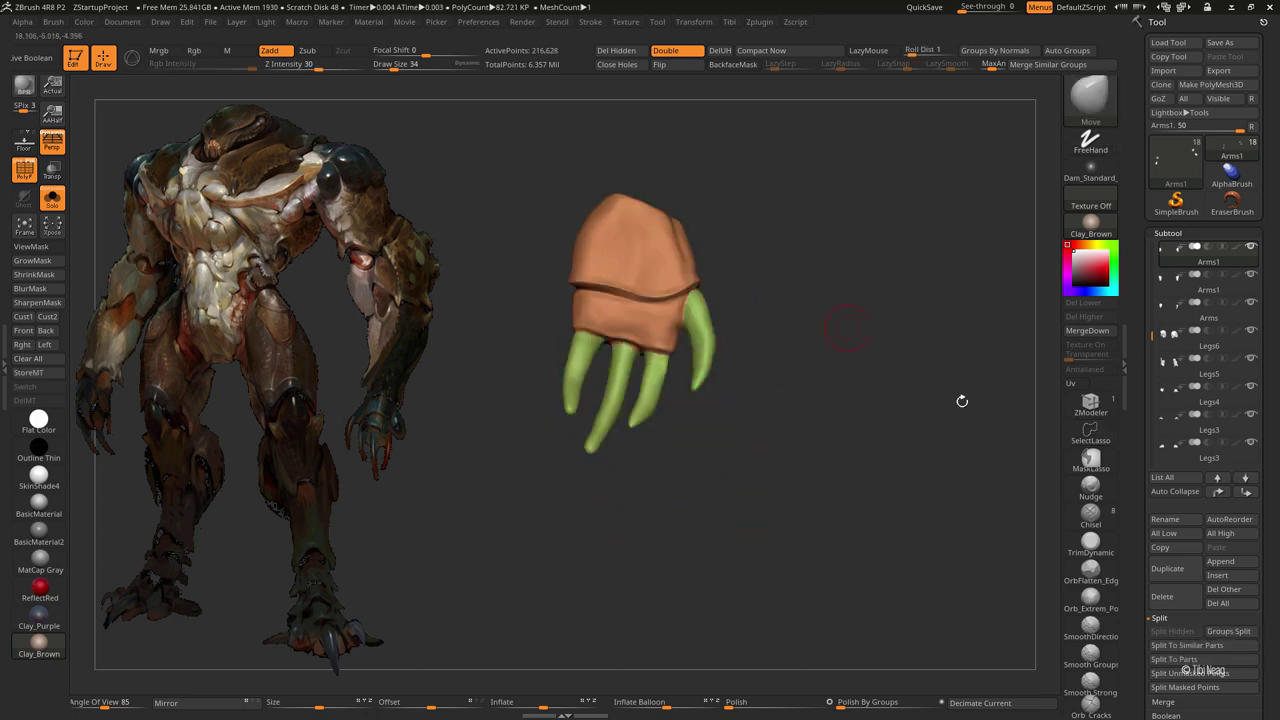
{"action": "left_click_drag", "start_coordinate": [723, 326], "coordinate": [586, 366], "text": "shift"}
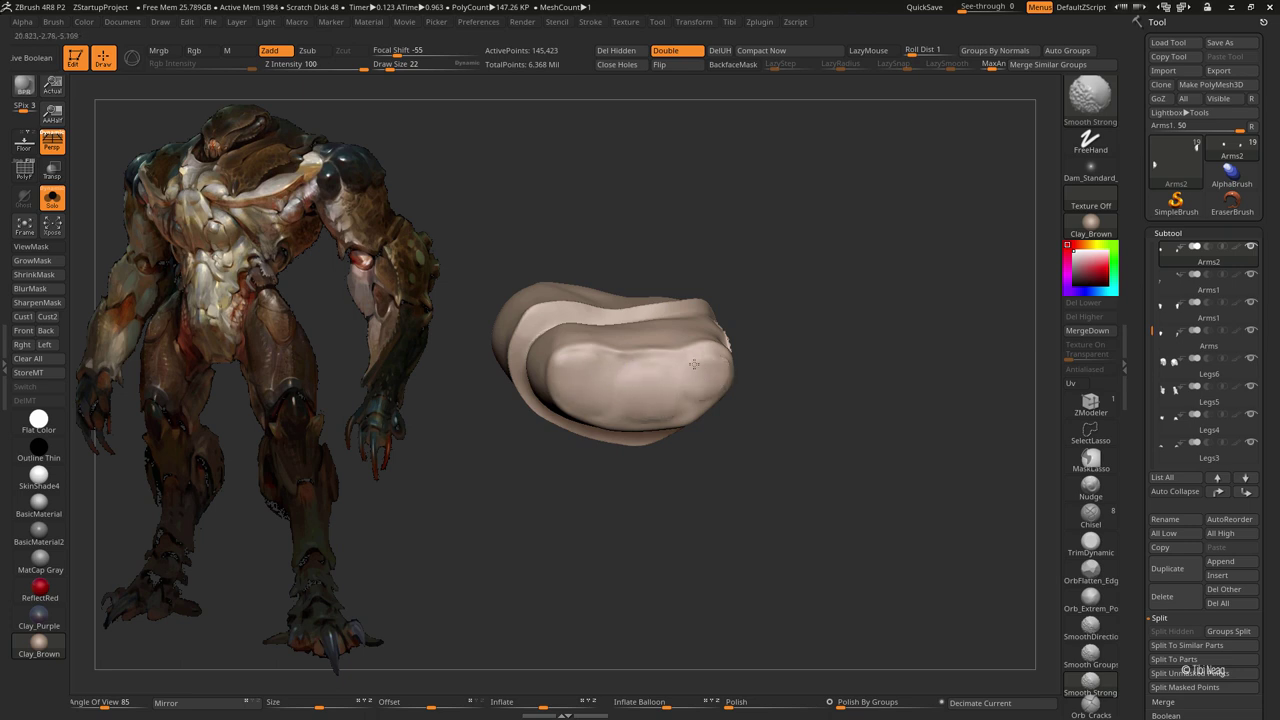
{"action": "left_click_drag", "start_coordinate": [660, 400], "coordinate": [641, 390]}
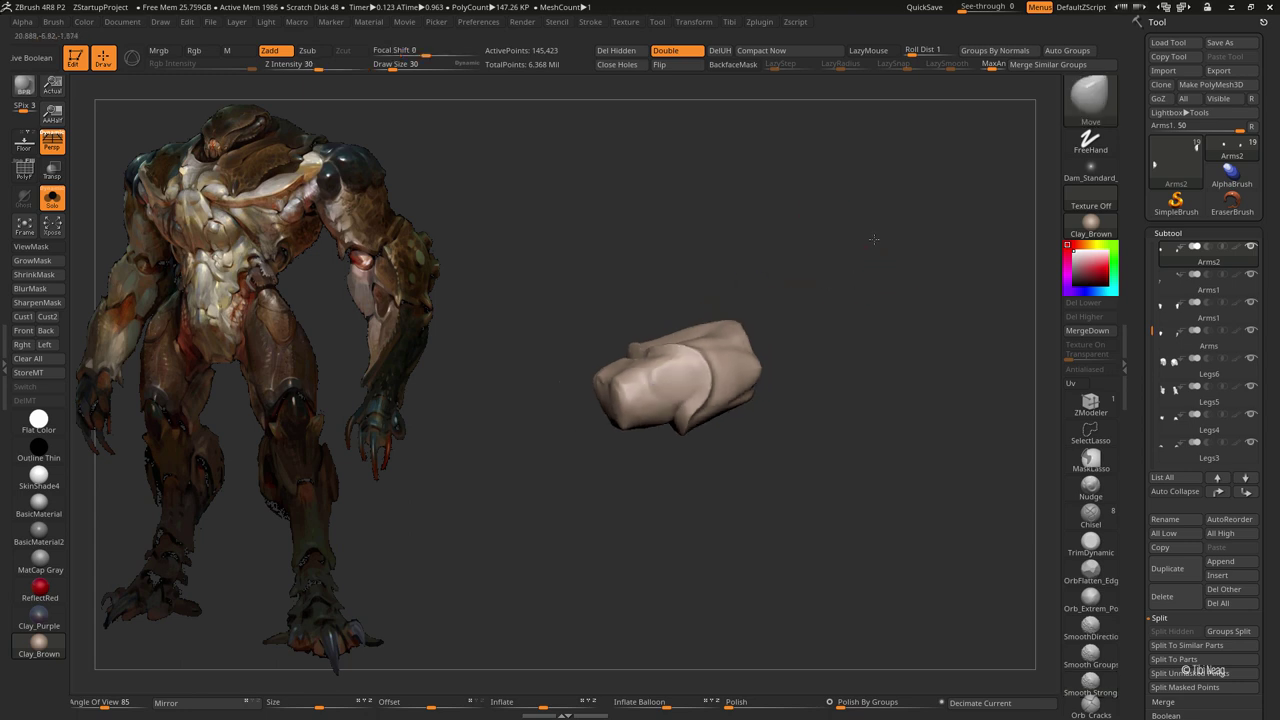
{"action": "key", "text": "Down"}
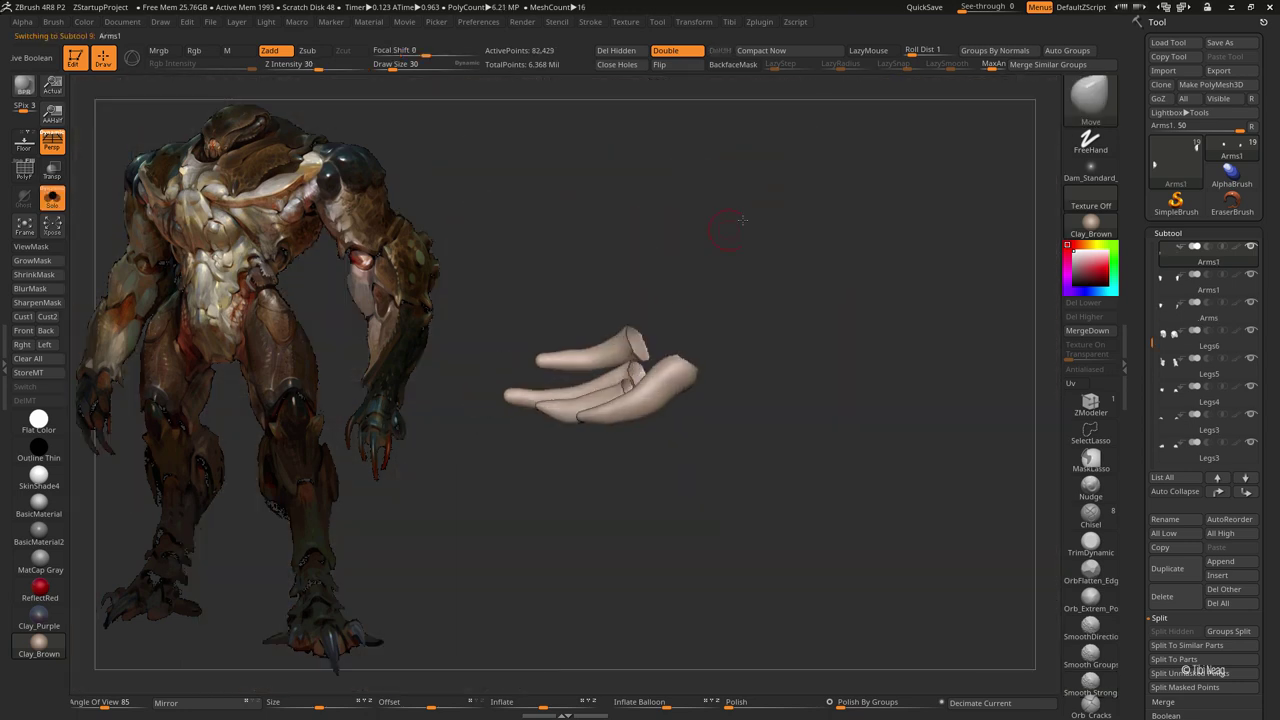
{"action": "mouse_move", "coordinate": [742, 218]}
{"action": "left_mouse_down"}
{"action": "mouse_move", "coordinate": [894, 263]}
{"action": "mouse_move", "coordinate": [794, 229]}
{"action": "mouse_move", "coordinate": [831, 280]}
{"action": "left_mouse_up"}
{"action": "key", "text": "w"}
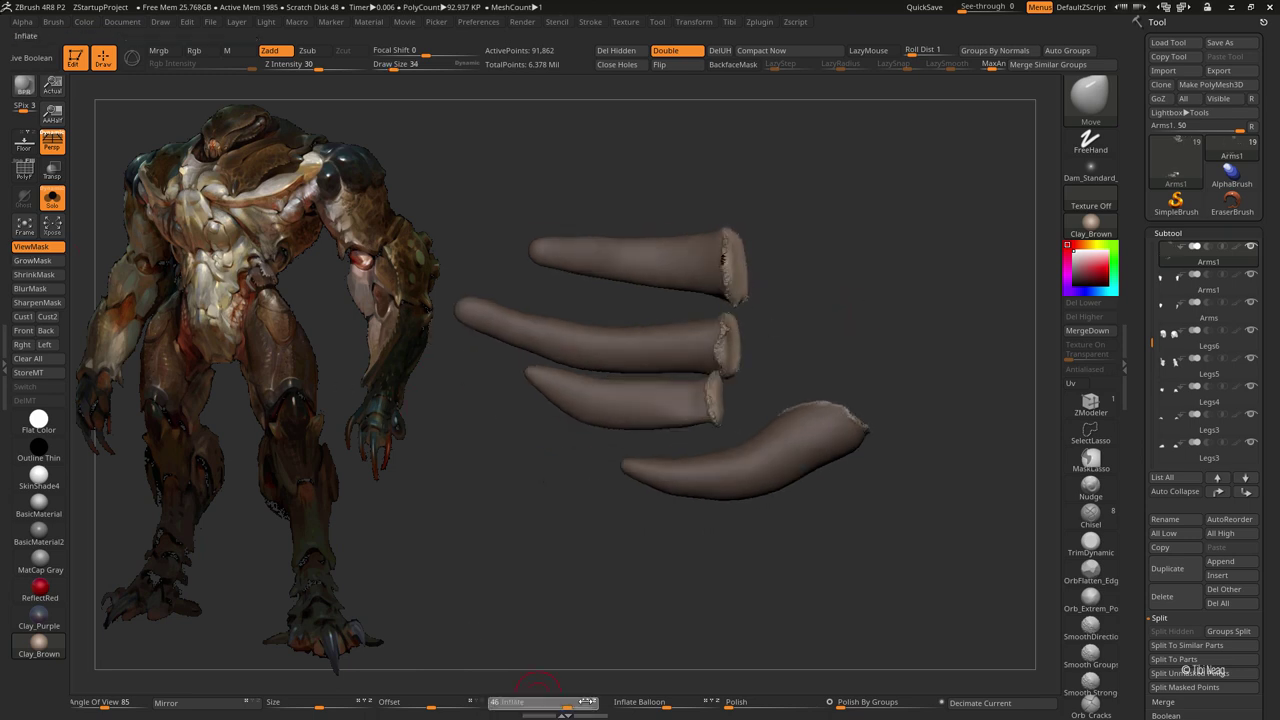
Step: Toggle the mask on the fingers and select the Move brush (B, M, V)
{"action": "key", "text": "ctrl+h"}
{"action": "left_click", "coordinate": [806, 329], "text": "ctrl"}
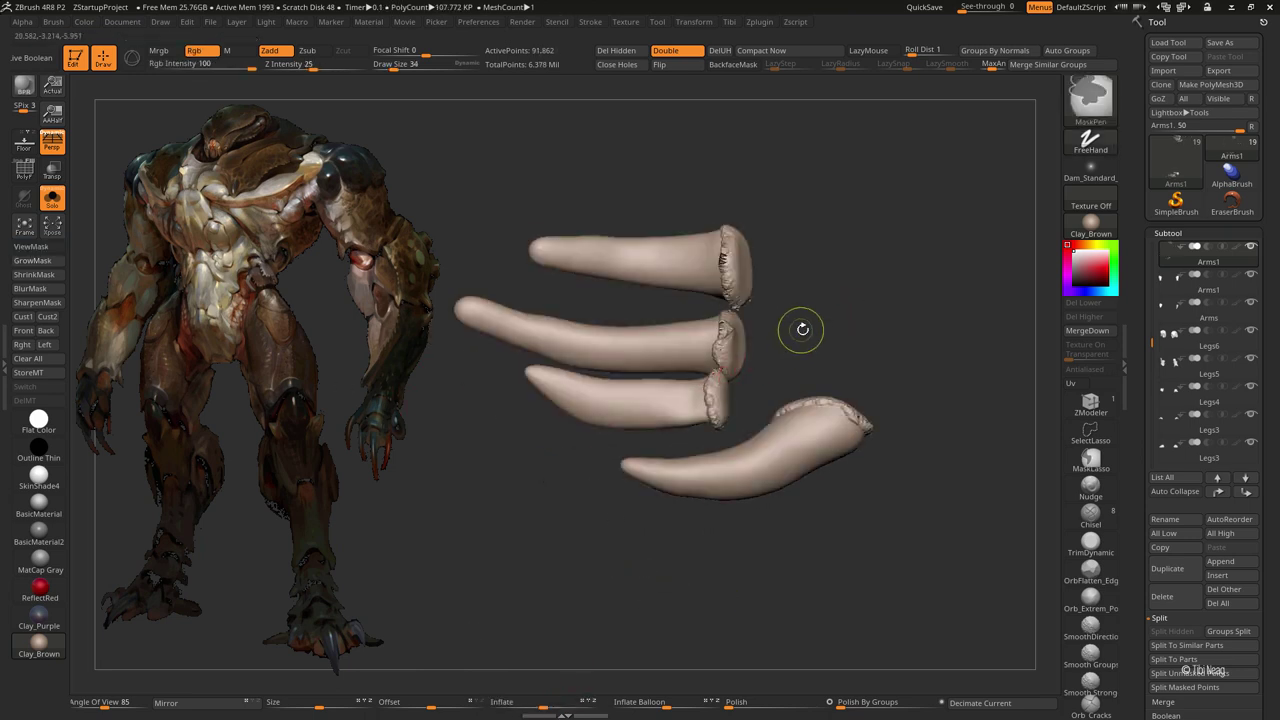
{"action": "left_click", "coordinate": [814, 257], "text": "ctrl"}
{"action": "left_click", "coordinate": [801, 260], "text": "ctrl"}
{"action": "left_click", "coordinate": [801, 260], "text": "ctrl"}
{"action": "left_click", "coordinate": [801, 260], "text": "ctrl"}
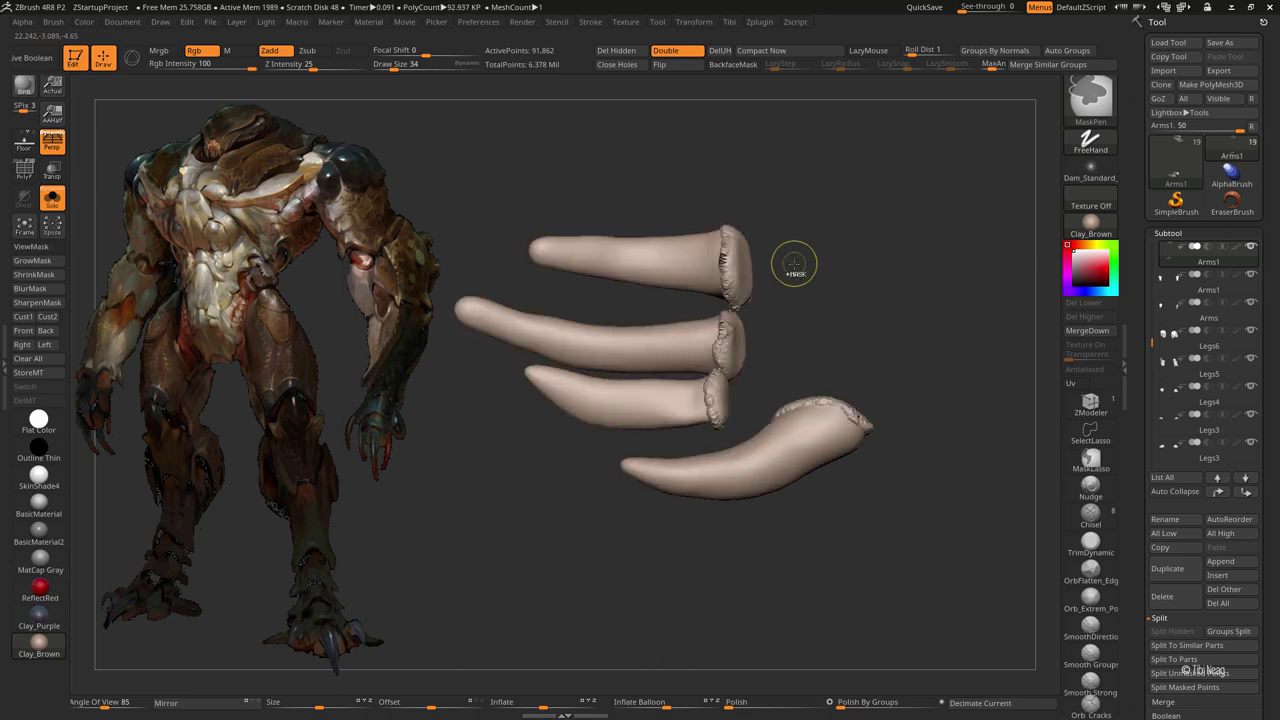
{"action": "left_click", "coordinate": [801, 258], "text": "ctrl"}
{"action": "left_click", "coordinate": [803, 250], "text": "ctrl"}
{"action": "key", "text": "b"}
{"action": "key", "text": "m"}
{"action": "key", "text": "v"}
{"action": "left_click_drag", "start_coordinate": [805, 243], "coordinate": [759, 290]}
Step: Mask the fingers except their tips with MaskLasso from several angles
{"action": "key", "text": "w"}
{"action": "key", "text": "ctrl+h"}
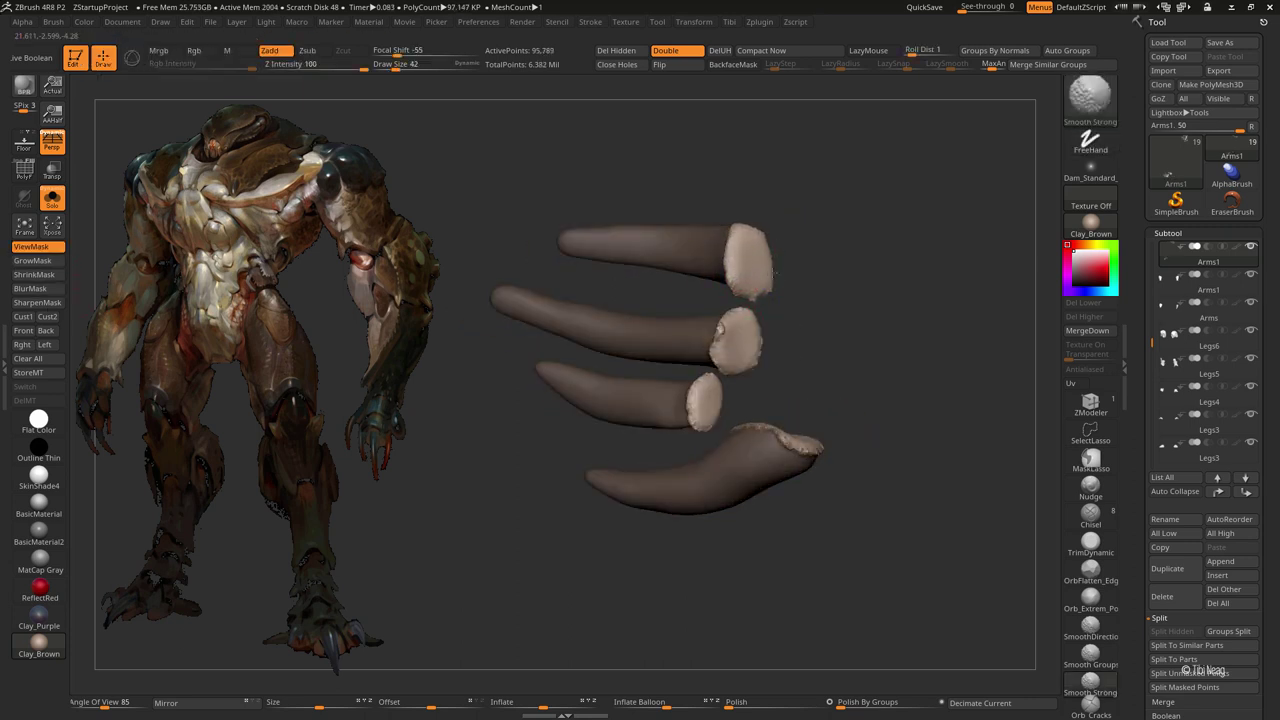
{"action": "left_click_drag", "start_coordinate": [828, 363], "coordinate": [719, 519]}
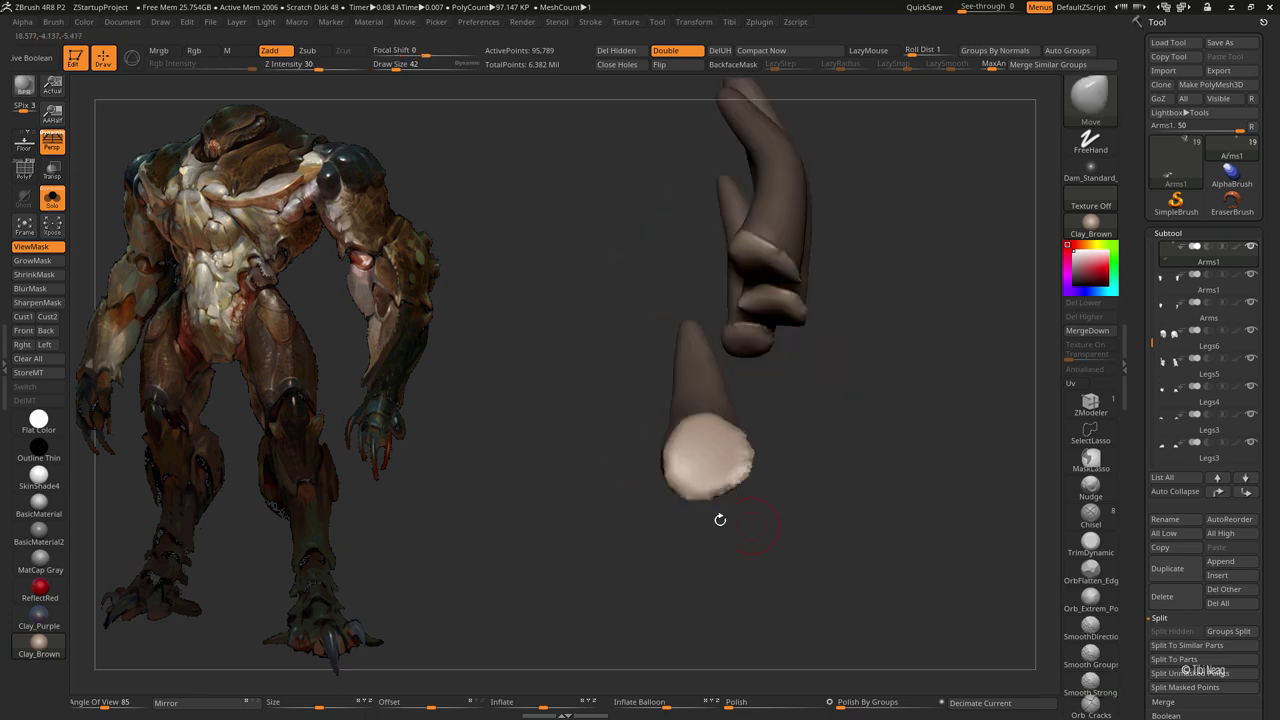
{"action": "mouse_move", "coordinate": [666, 438]}
{"action": "left_mouse_down"}
{"action": "mouse_move", "coordinate": [797, 346]}
{"action": "mouse_move", "coordinate": [576, 369]}
{"action": "mouse_move", "coordinate": [760, 291]}
{"action": "left_mouse_up"}
{"action": "left_click_drag", "start_coordinate": [586, 386], "coordinate": [691, 351]}
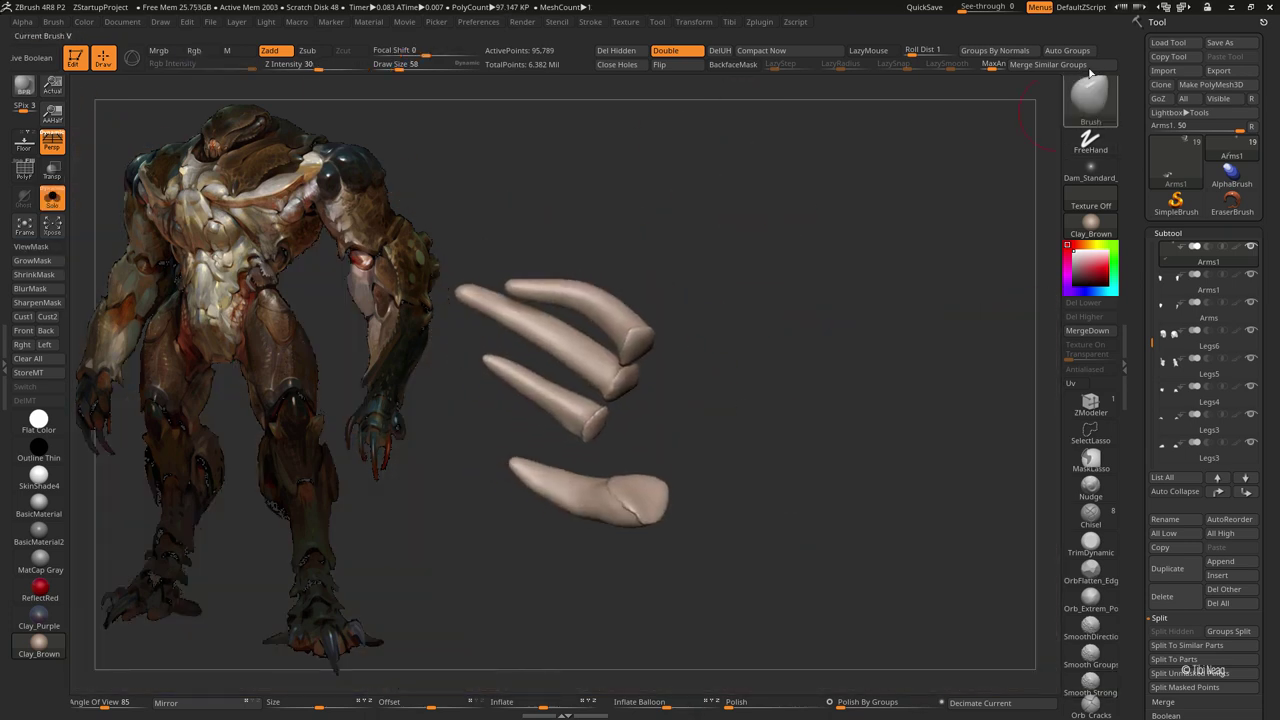
{"action": "mouse_move", "coordinate": [960, 220]}
{"action": "left_mouse_down"}
{"action": "mouse_move", "coordinate": [831, 337]}
{"action": "mouse_move", "coordinate": [929, 423]}
{"action": "left_mouse_up"}
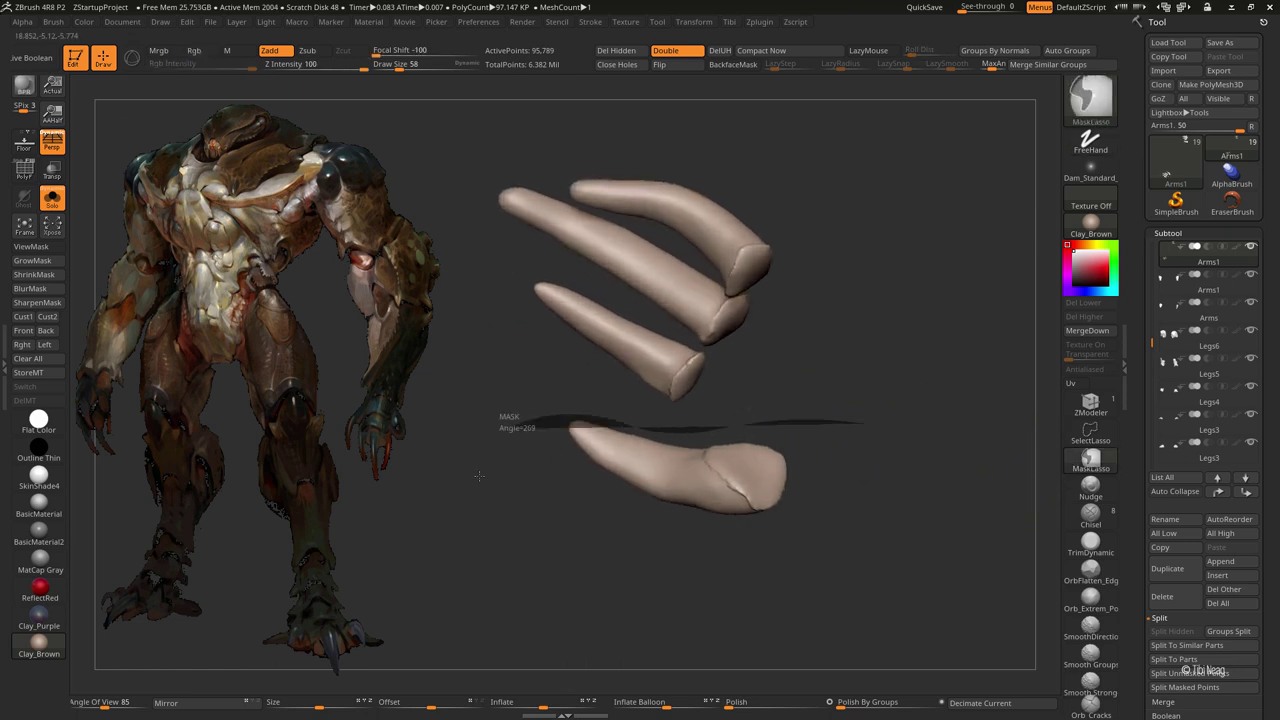
{"action": "mouse_move", "coordinate": [479, 476]}
{"action": "left_mouse_down"}
{"action": "mouse_move", "coordinate": [700, 470]}
{"action": "mouse_move", "coordinate": [479, 480]}
{"action": "left_mouse_up"}
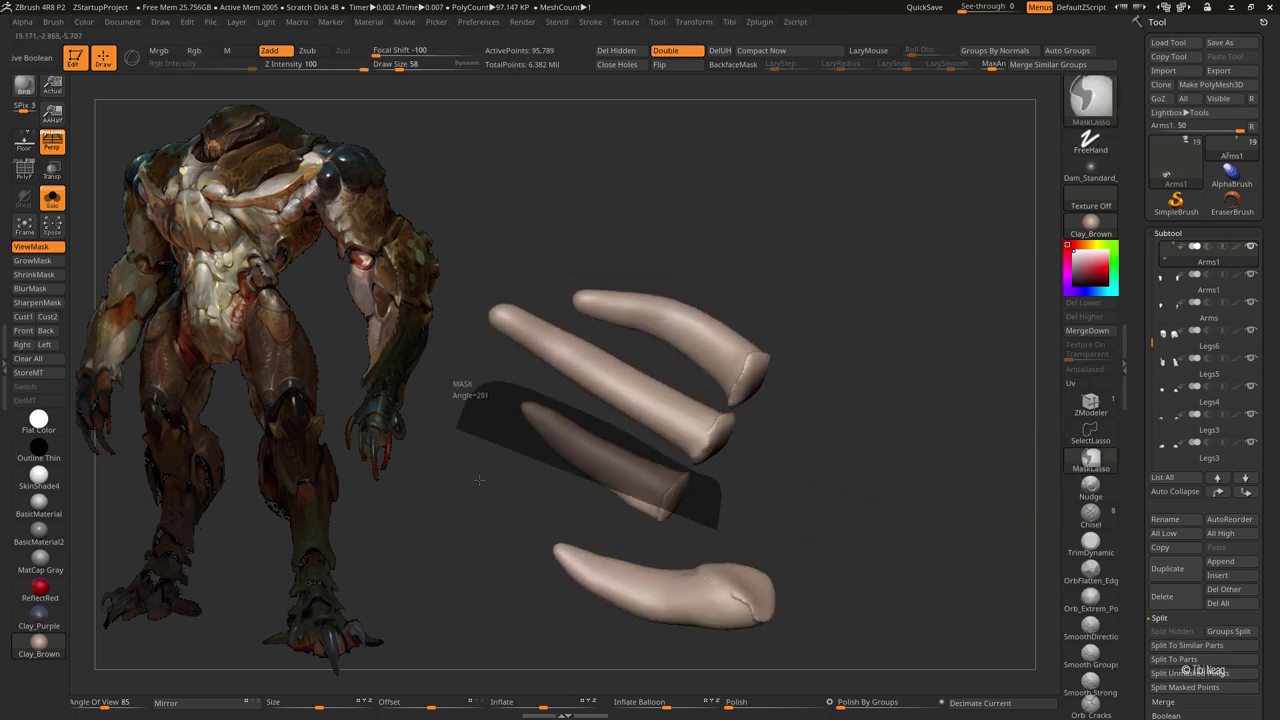
{"action": "left_click_drag", "start_coordinate": [709, 517], "coordinate": [720, 471], "text": "alt"}
{"action": "mouse_move", "coordinate": [455, 385]}
{"action": "left_mouse_down", "text": "ctrl"}
{"action": "mouse_move", "coordinate": [658, 455]}
{"action": "mouse_move", "coordinate": [700, 520]}
{"action": "left_mouse_up", "text": "ctrl"}
{"action": "left_click_drag", "start_coordinate": [814, 536], "coordinate": [836, 560], "text": "alt"}
{"action": "mouse_move", "coordinate": [548, 215]}
{"action": "left_mouse_down", "text": "ctrl"}
{"action": "mouse_move", "coordinate": [720, 410]}
{"action": "mouse_move", "coordinate": [874, 434]}
{"action": "mouse_move", "coordinate": [796, 233]}
{"action": "mouse_move", "coordinate": [943, 420]}
{"action": "mouse_move", "coordinate": [989, 394]}
{"action": "mouse_move", "coordinate": [849, 394]}
{"action": "mouse_move", "coordinate": [990, 520]}
{"action": "mouse_move", "coordinate": [905, 289]}
{"action": "mouse_move", "coordinate": [900, 357]}
{"action": "mouse_move", "coordinate": [670, 303]}
{"action": "left_mouse_up", "text": "ctrl"}
Step: Clear the mask, show polygroups, and turn Solo off to view the whole arm
{"action": "left_click", "coordinate": [874, 434], "text": "ctrl"}
{"action": "key", "text": "b"}
{"action": "key", "text": "m"}
{"action": "key", "text": "v"}
{"action": "key", "text": "shift+f"}
{"action": "key", "text": "shift+f"}
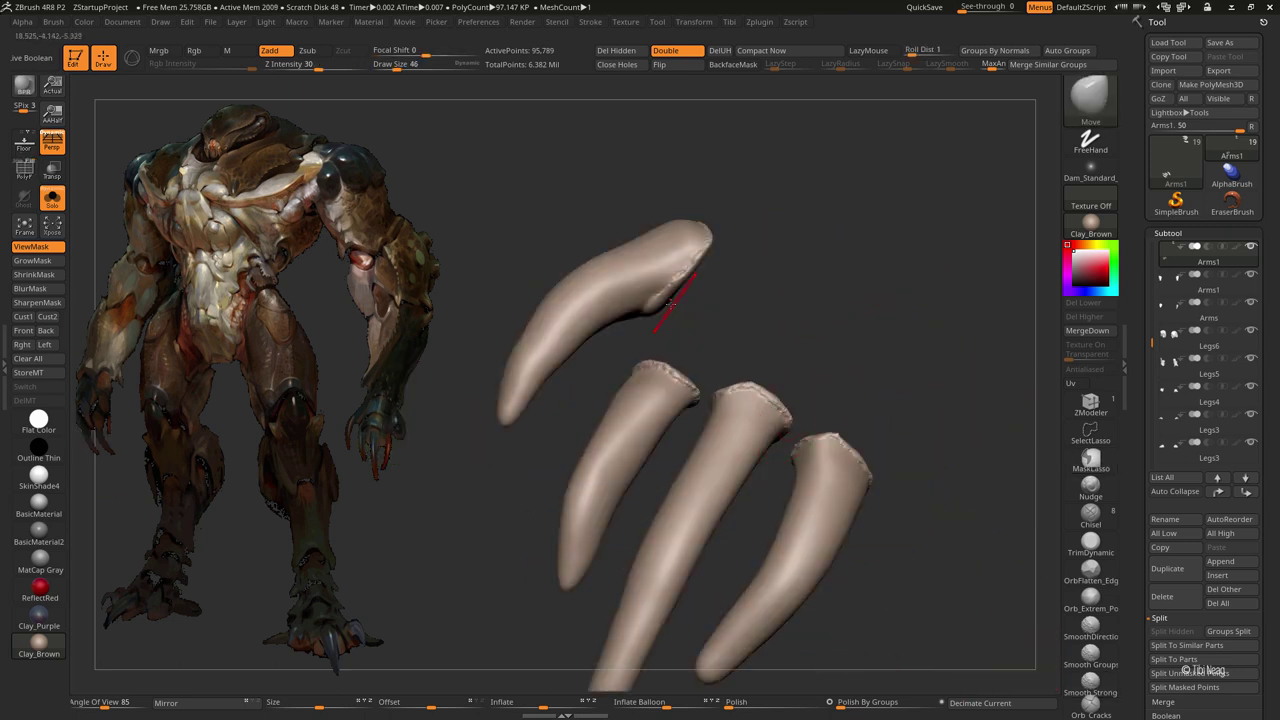
{"action": "key", "text": "shift+alt+s"}
{"action": "mouse_move", "coordinate": [926, 458]}
{"action": "left_mouse_down", "text": "alt"}
{"action": "mouse_move", "coordinate": [615, 180]}
{"action": "mouse_move", "coordinate": [726, 243]}
{"action": "mouse_move", "coordinate": [748, 223]}
{"action": "mouse_move", "coordinate": [652, 294]}
{"action": "left_mouse_up", "text": "alt"}
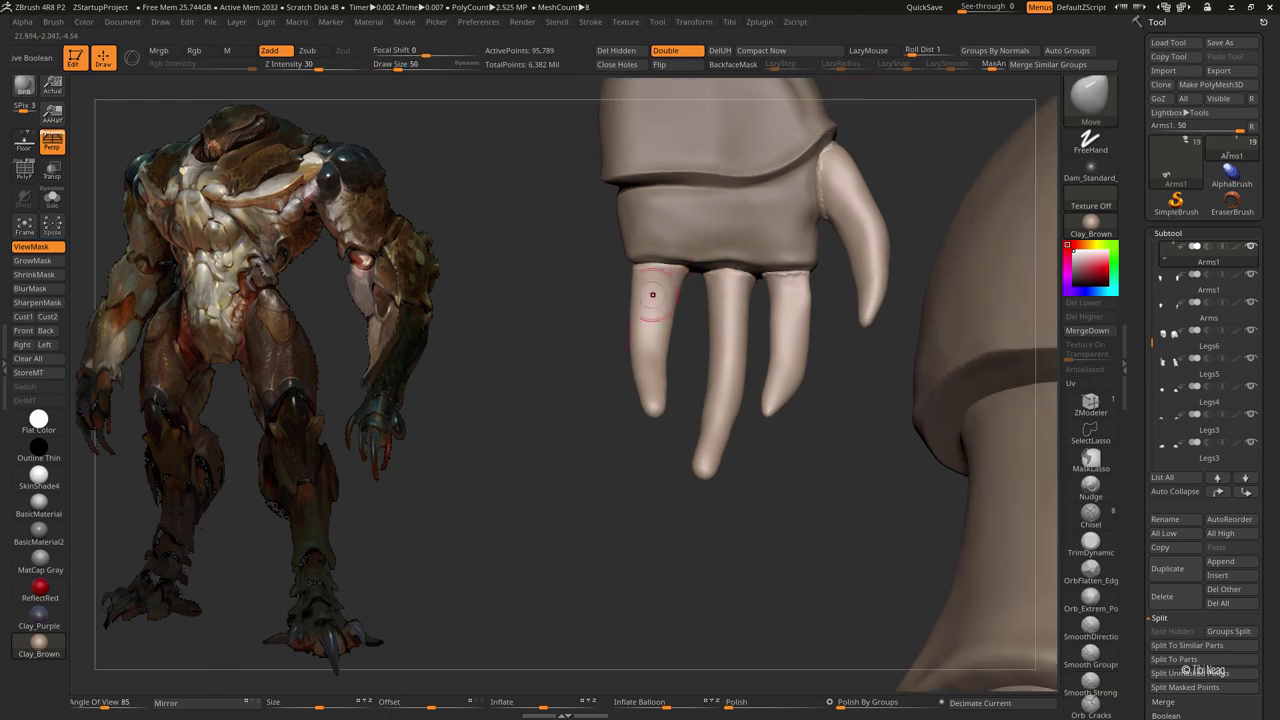
Step: Orbit around the clawed hand, then zoom out to a front view of the whole sculpt
{"action": "right_click_drag", "start_coordinate": [812, 268], "coordinate": [801, 316]}
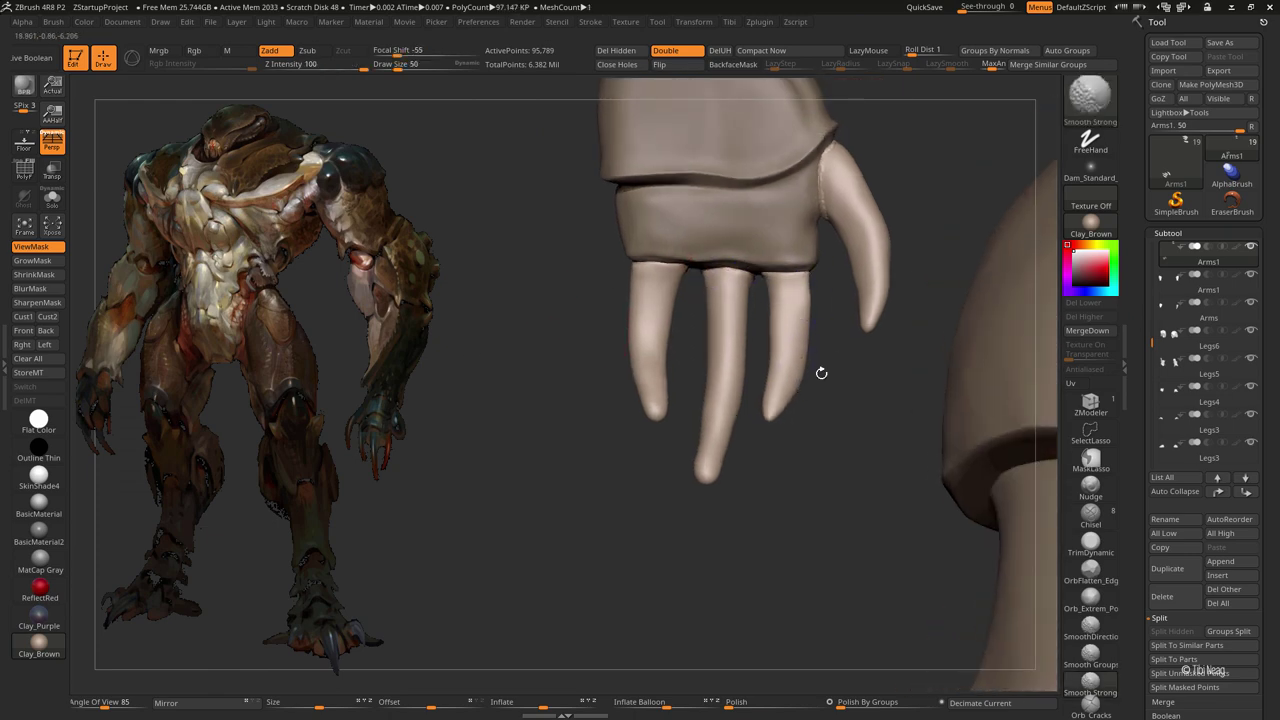
{"action": "left_click_drag", "start_coordinate": [821, 373], "coordinate": [858, 287]}
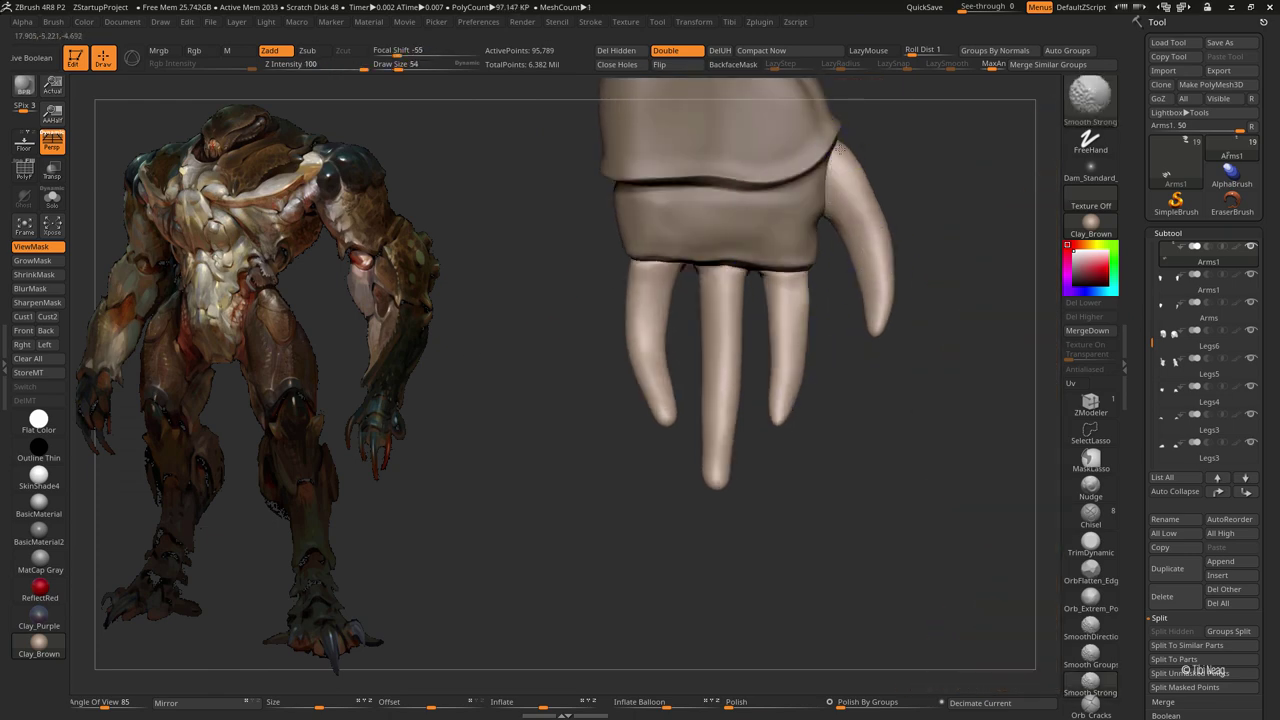
{"action": "left_click_drag", "start_coordinate": [840, 148], "coordinate": [849, 225]}
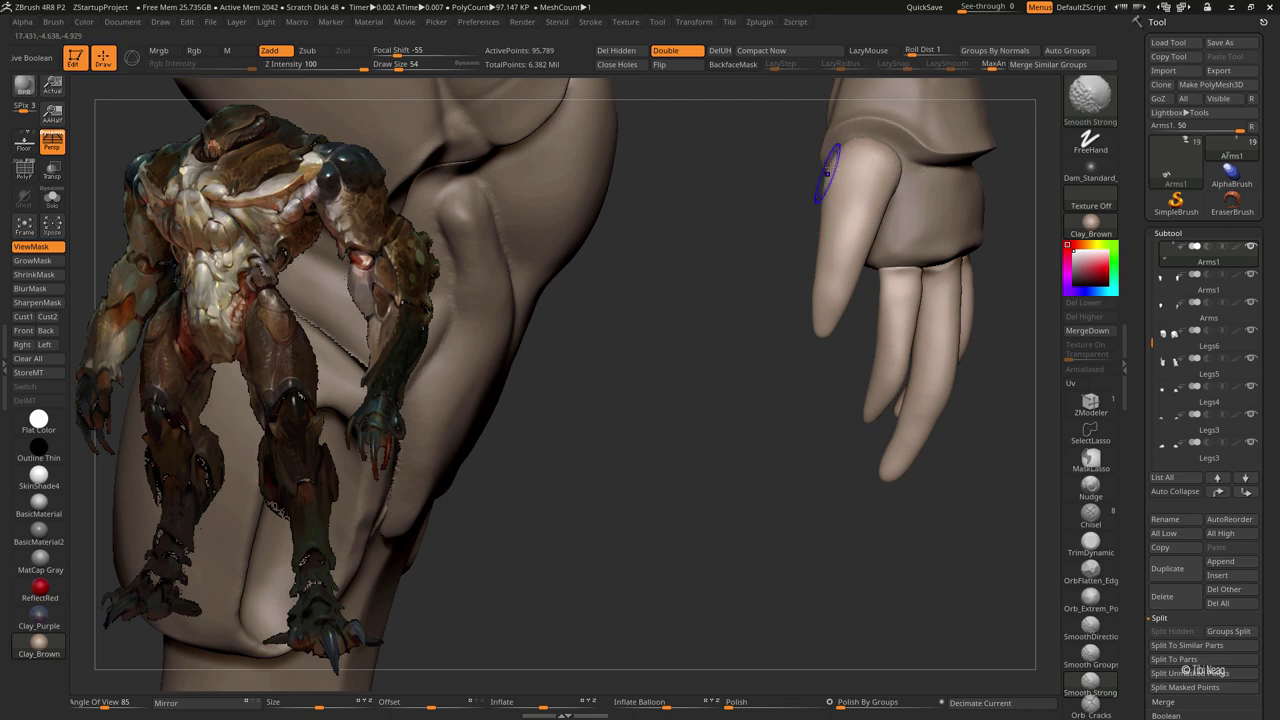
{"action": "left_click_drag", "start_coordinate": [828, 172], "coordinate": [799, 370]}
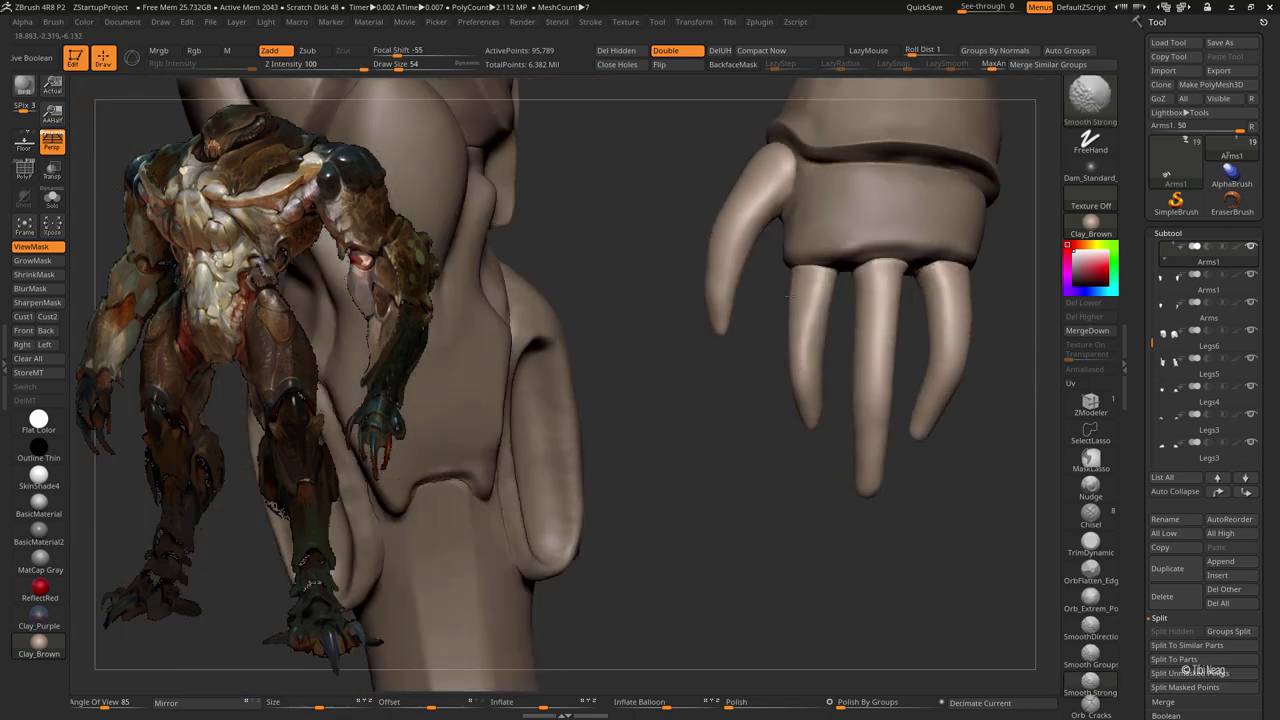
{"action": "left_click_drag", "start_coordinate": [787, 295], "coordinate": [810, 463]}
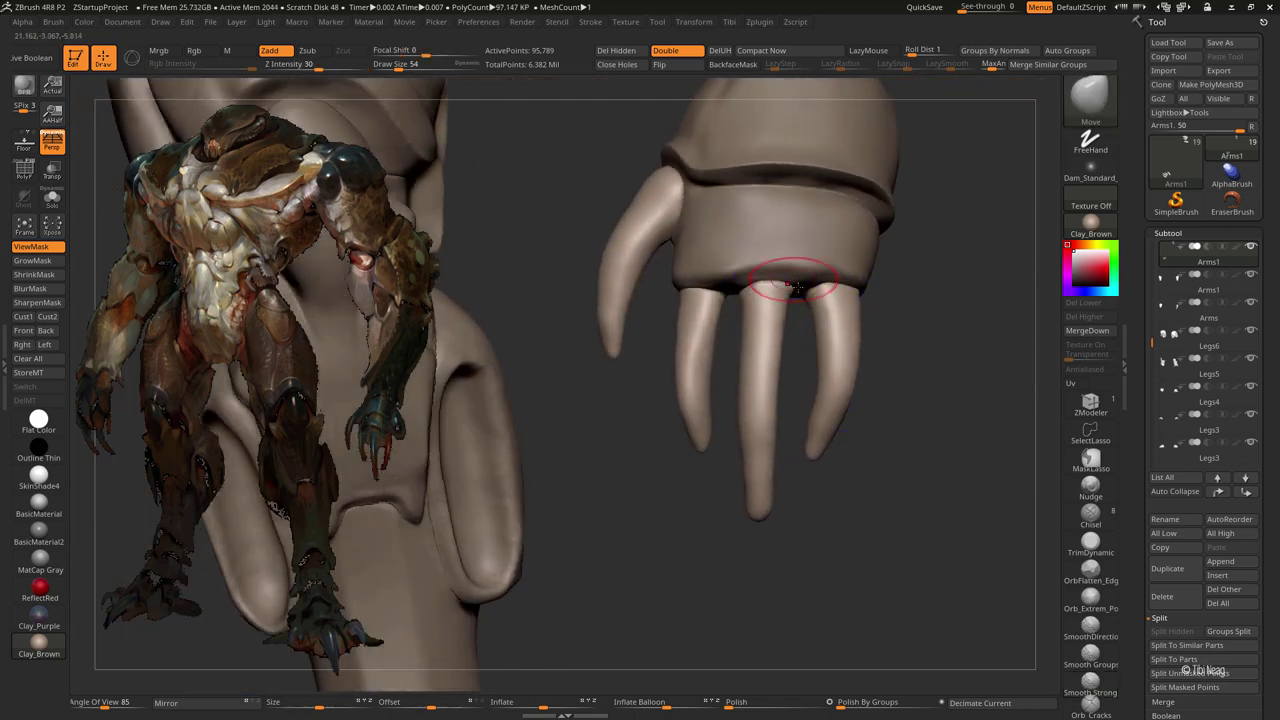
{"action": "mouse_move", "coordinate": [705, 295]}
{"action": "left_mouse_down"}
{"action": "mouse_move", "coordinate": [854, 286]}
{"action": "mouse_move", "coordinate": [806, 480]}
{"action": "mouse_move", "coordinate": [843, 465]}
{"action": "mouse_move", "coordinate": [806, 425]}
{"action": "left_mouse_up"}
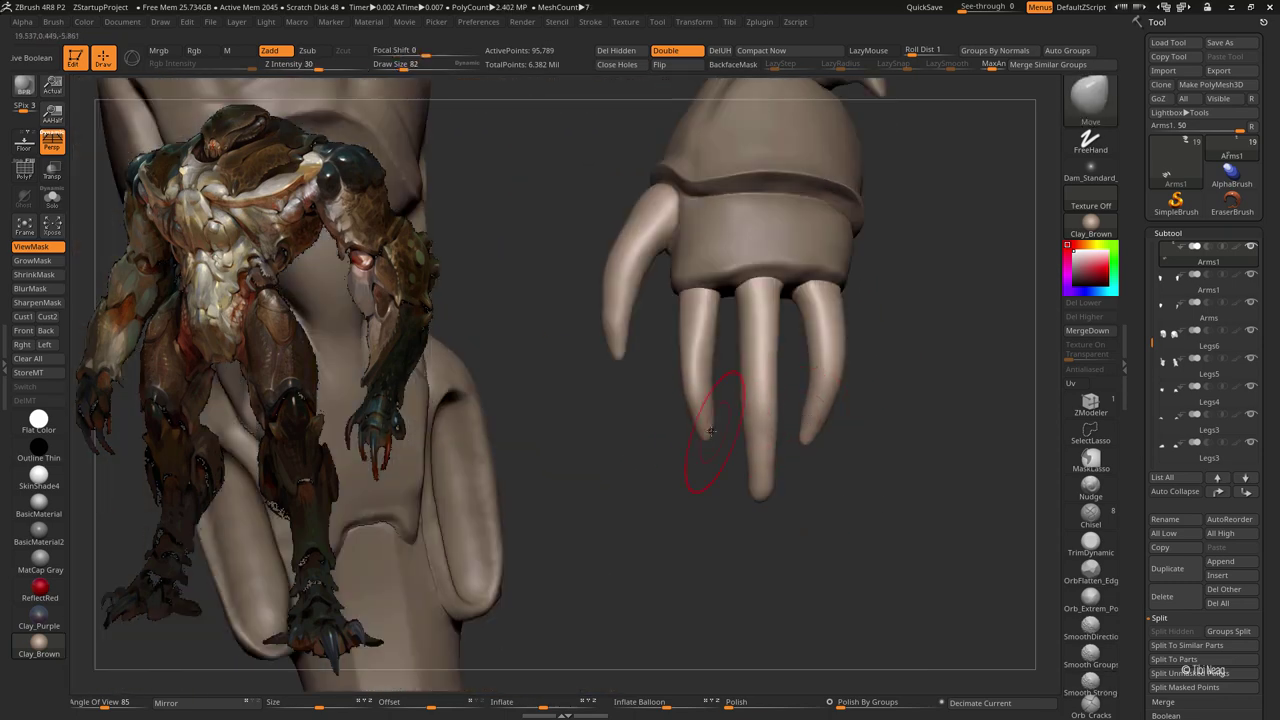
{"action": "left_click_drag", "start_coordinate": [903, 384], "coordinate": [813, 342], "text": "alt"}
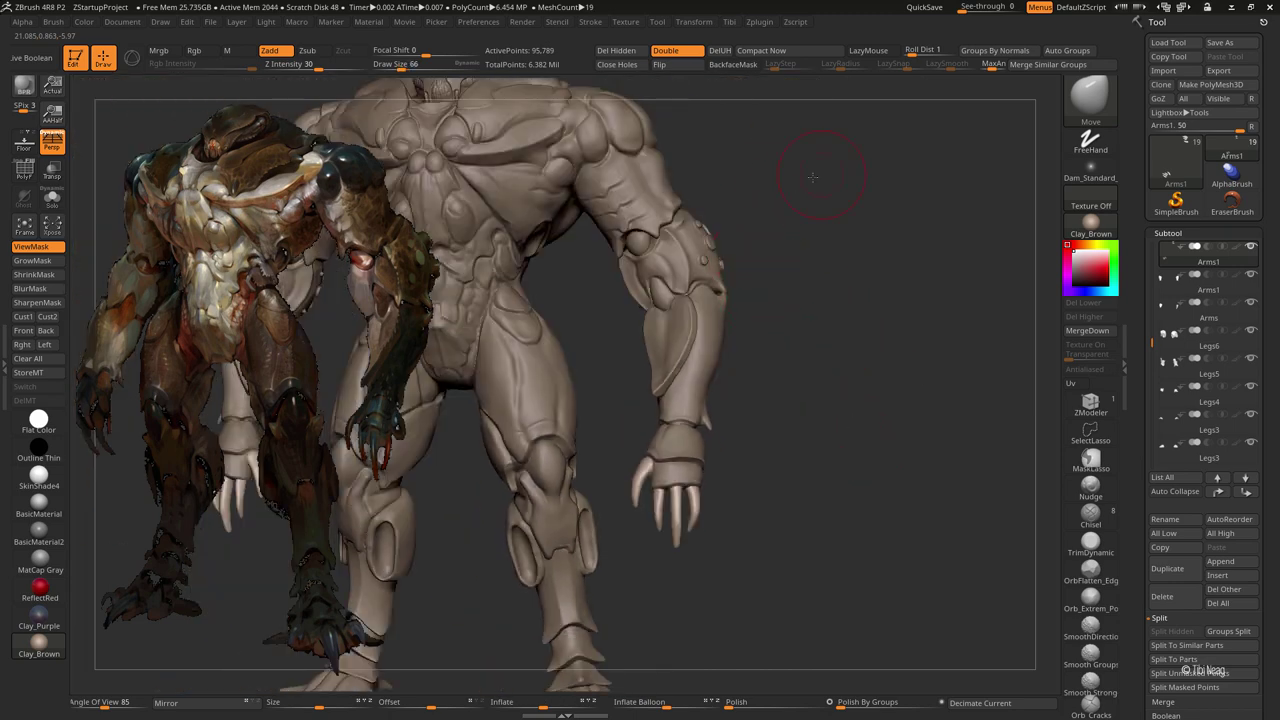
{"action": "mouse_move", "coordinate": [812, 177]}
{"action": "left_mouse_down"}
{"action": "mouse_move", "coordinate": [826, 163]}
{"action": "mouse_move", "coordinate": [777, 198]}
{"action": "mouse_move", "coordinate": [766, 420]}
{"action": "mouse_move", "coordinate": [850, 398]}
{"action": "left_mouse_up"}
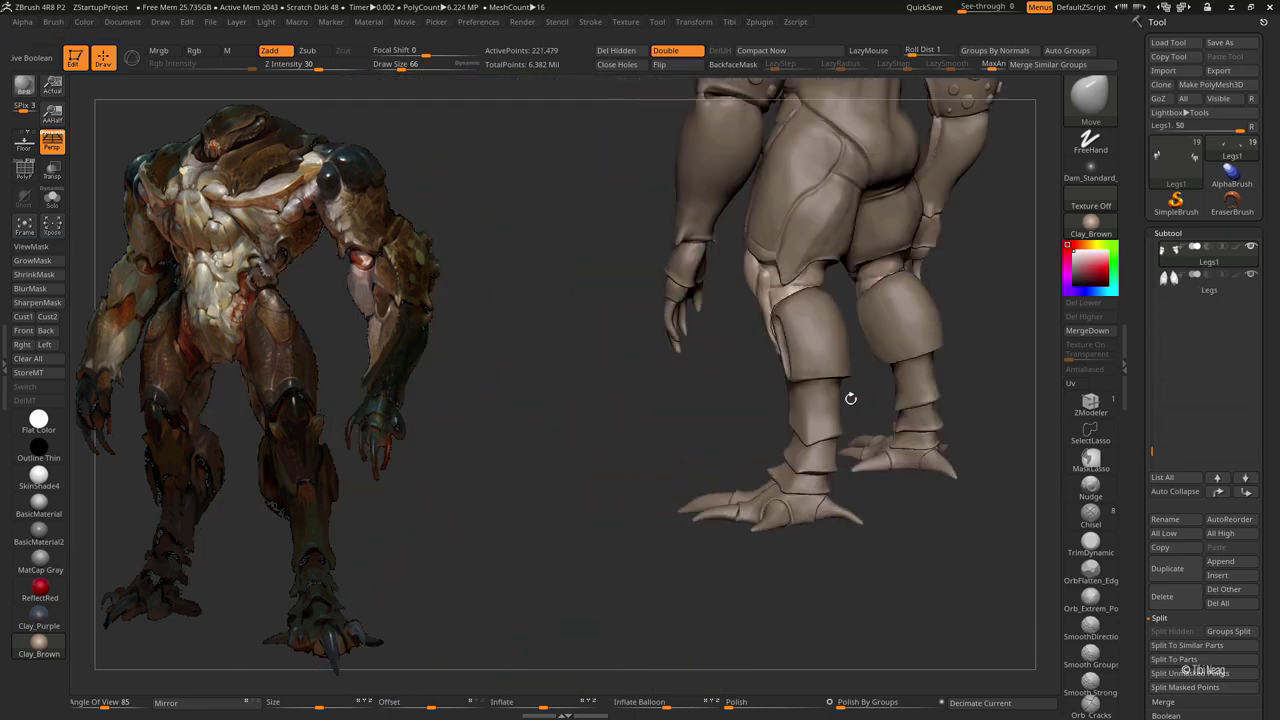
Step: Solo the two cuff pieces and rotate the front cuff toward the other with Transpose
{"action": "left_click", "coordinate": [52, 197]}
{"action": "left_click_drag", "start_coordinate": [780, 330], "coordinate": [820, 380]}
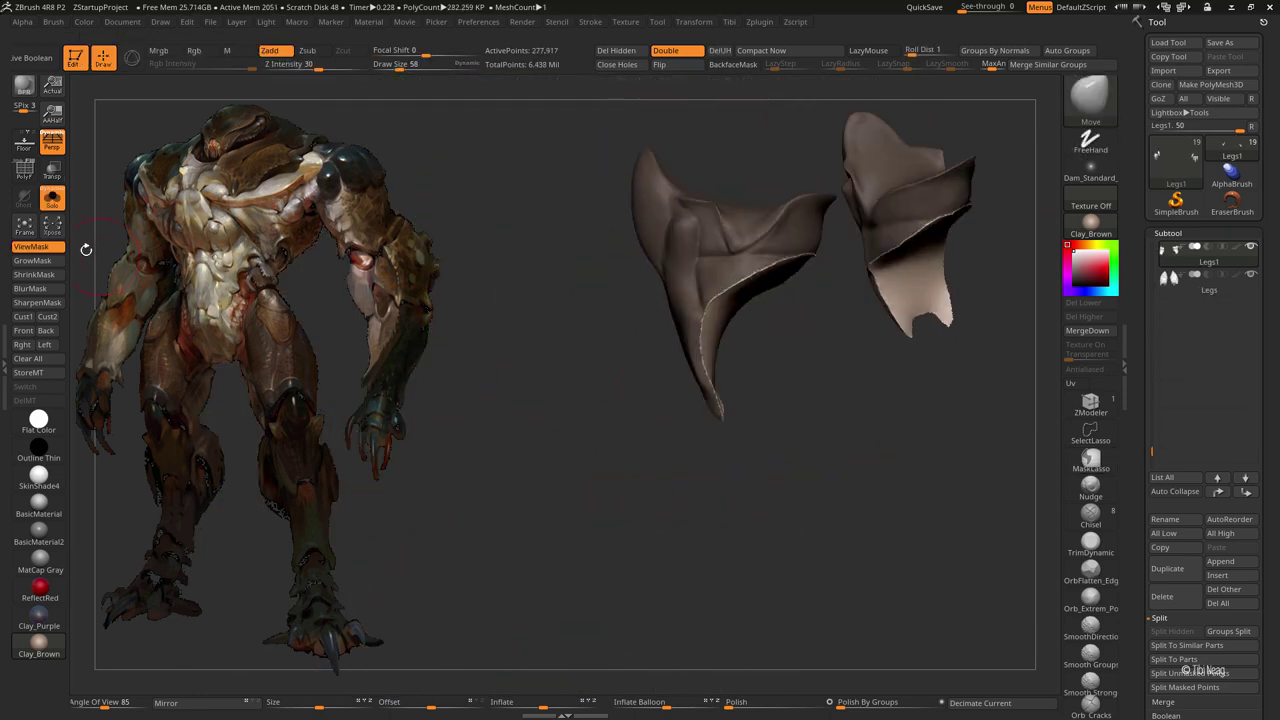
{"action": "key", "text": "w"}
{"action": "left_click_drag", "start_coordinate": [743, 313], "coordinate": [823, 383]}
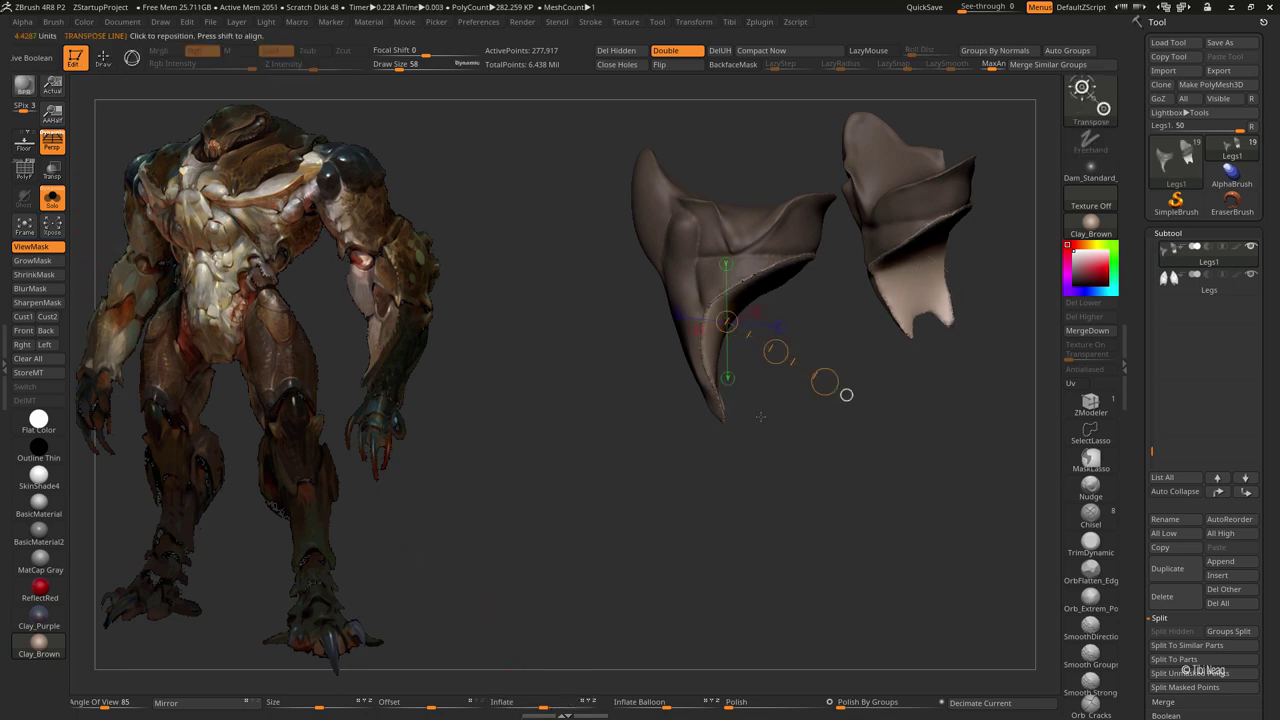
{"action": "left_click_drag", "start_coordinate": [900, 470], "coordinate": [800, 478]}
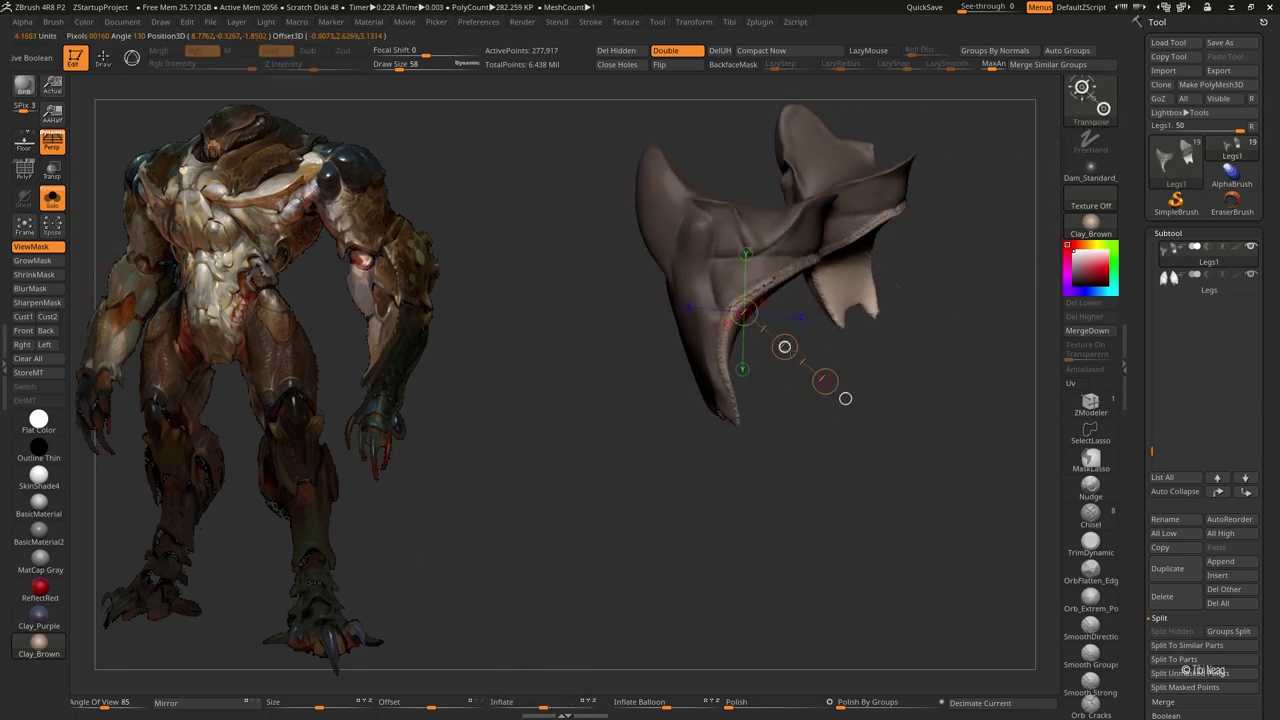
{"action": "key", "text": "q"}
{"action": "left_click", "coordinate": [800, 478], "text": "ctrl"}
{"action": "left_click", "coordinate": [600, 457], "text": "ctrl"}
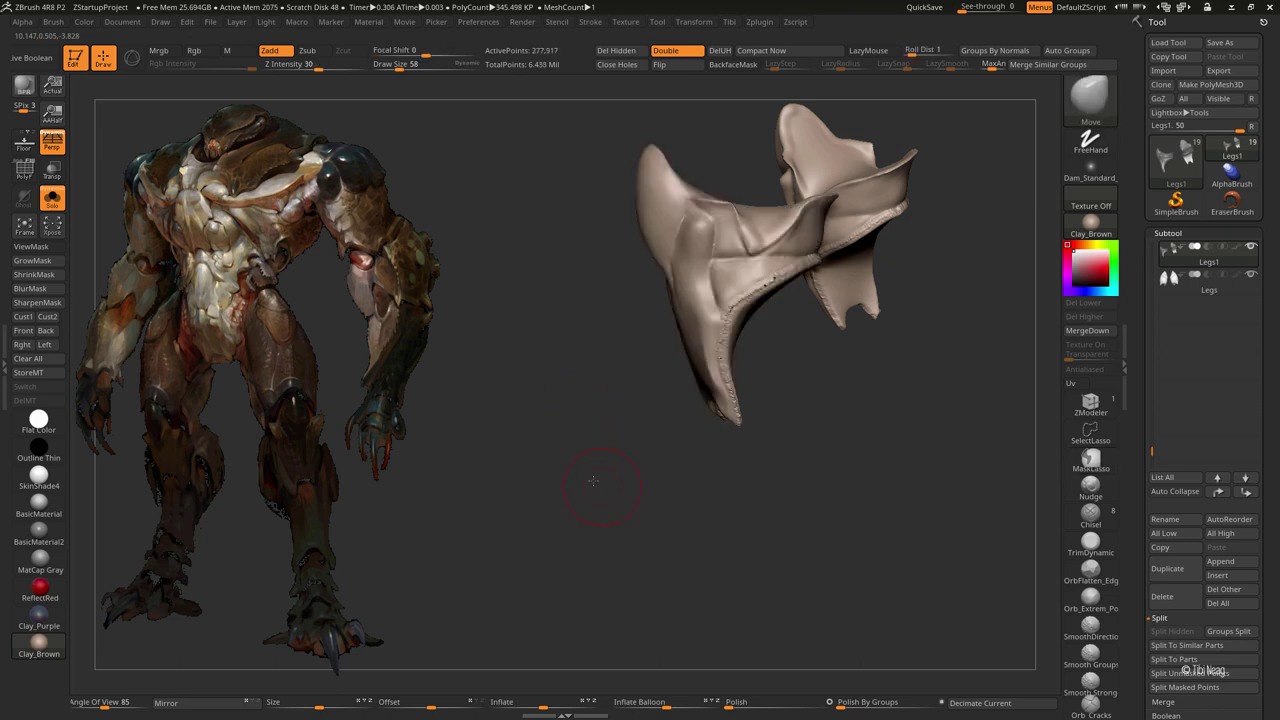
{"action": "mouse_move", "coordinate": [600, 457]}
{"action": "left_mouse_down"}
{"action": "mouse_move", "coordinate": [617, 434]}
{"action": "mouse_move", "coordinate": [563, 437]}
{"action": "mouse_move", "coordinate": [586, 286]}
{"action": "mouse_move", "coordinate": [640, 420]}
{"action": "mouse_move", "coordinate": [670, 315]}
{"action": "mouse_move", "coordinate": [600, 300]}
{"action": "mouse_move", "coordinate": [586, 271]}
{"action": "mouse_move", "coordinate": [588, 167]}
{"action": "mouse_move", "coordinate": [708, 283]}
{"action": "mouse_move", "coordinate": [728, 323]}
{"action": "mouse_move", "coordinate": [636, 267]}
{"action": "left_mouse_up"}
{"action": "key", "text": "space"}
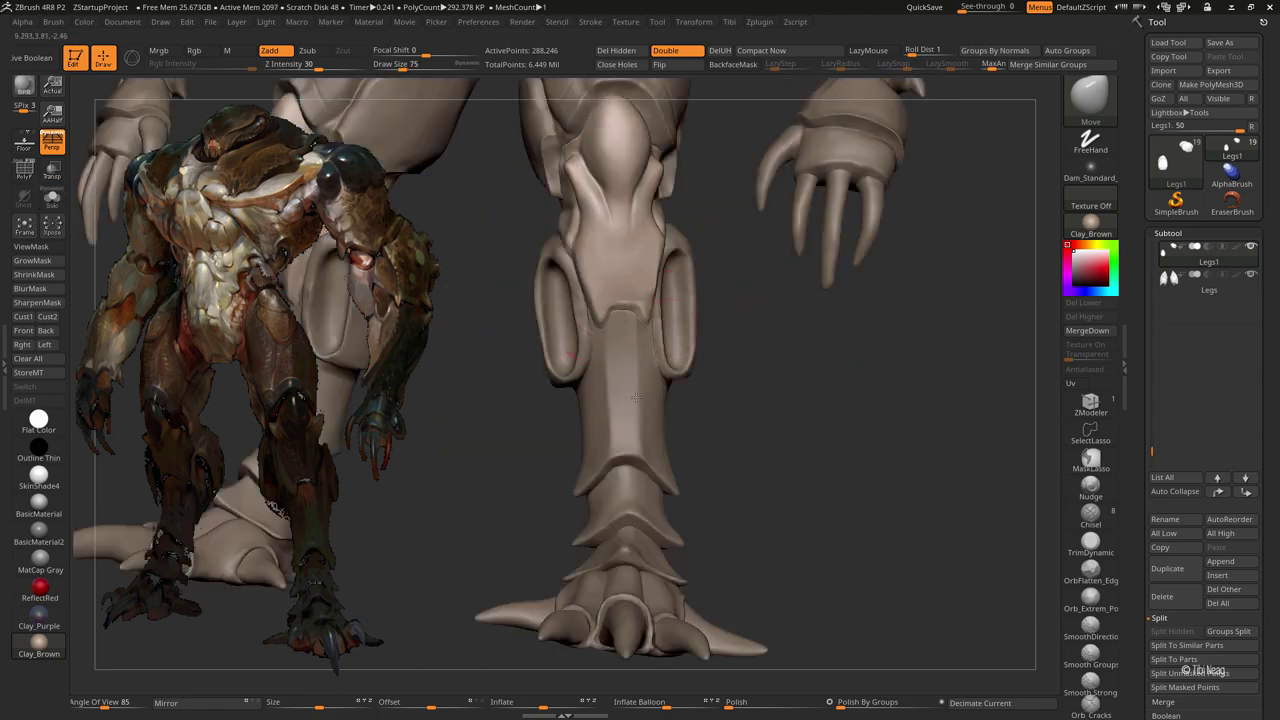
{"action": "mouse_move", "coordinate": [600, 371]}
{"action": "left_mouse_down"}
{"action": "mouse_move", "coordinate": [737, 400]}
{"action": "mouse_move", "coordinate": [648, 358]}
{"action": "mouse_move", "coordinate": [586, 357]}
{"action": "mouse_move", "coordinate": [603, 371]}
{"action": "left_mouse_up"}
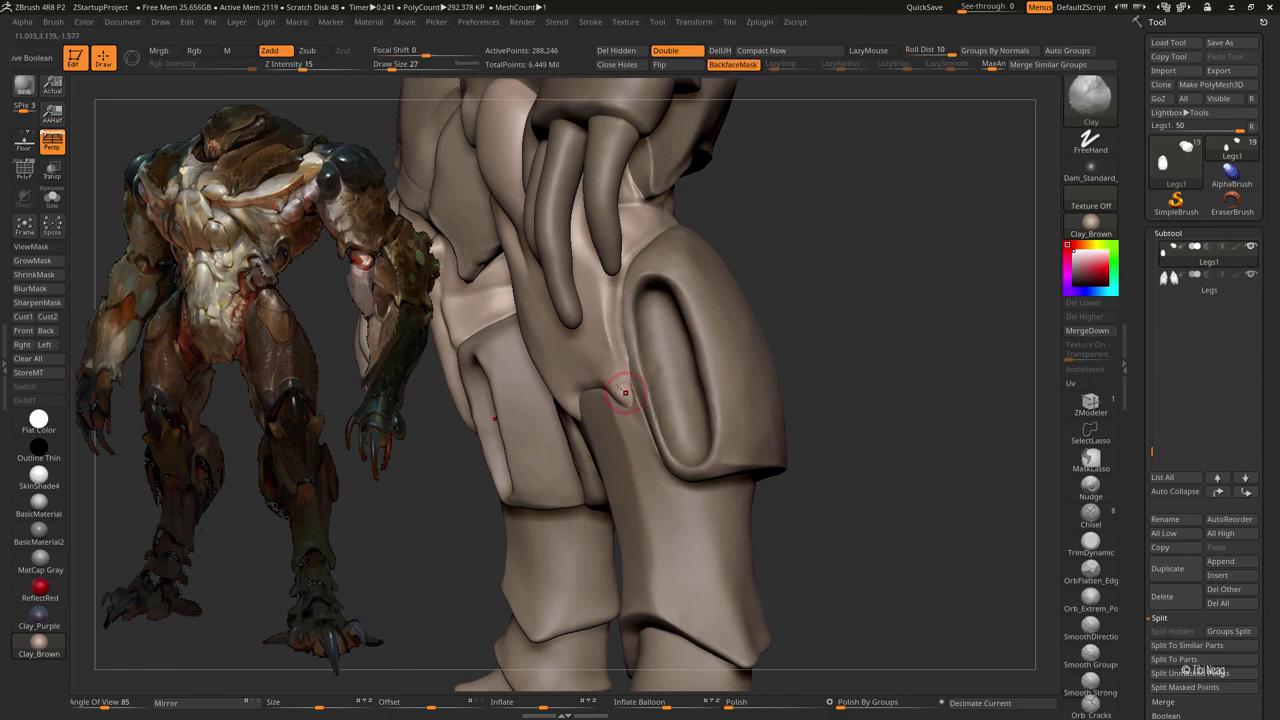
Step: Switch to DamStandard, Solo the knee plate, and pick the MaskPen brush
{"action": "key", "text": "b"}
{"action": "key", "text": "d"}
{"action": "key", "text": "s"}
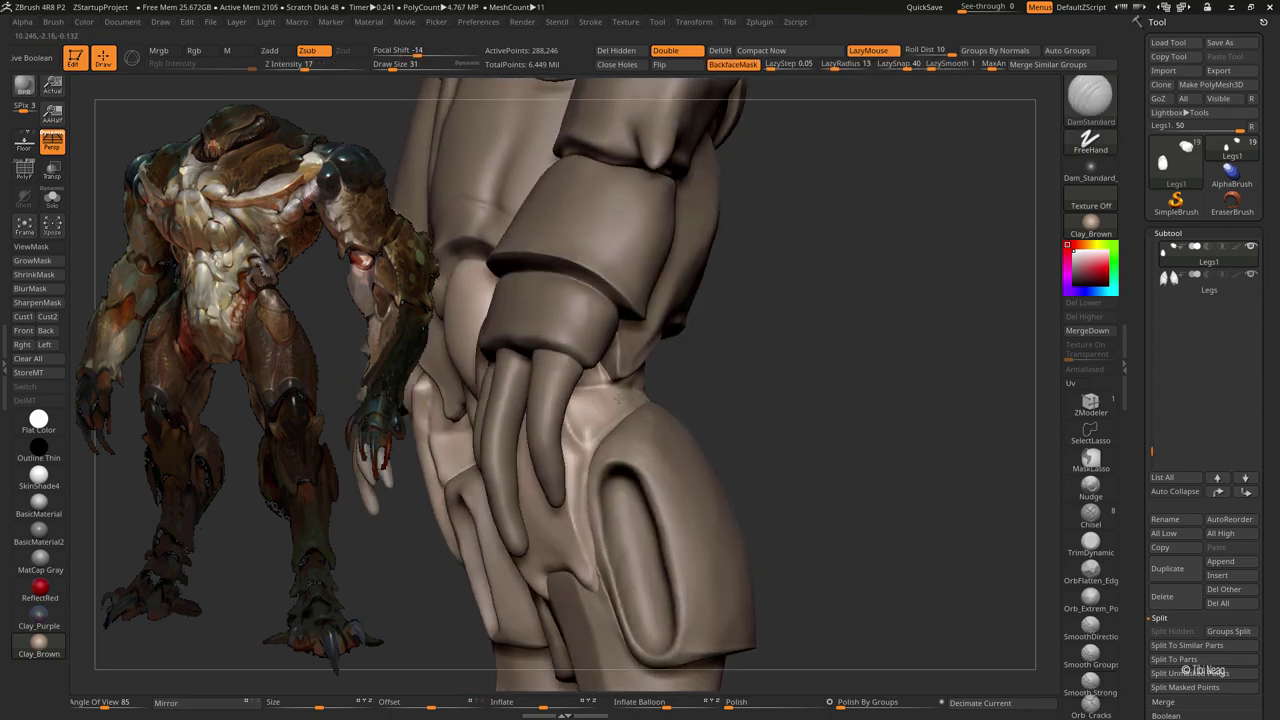
{"action": "mouse_move", "coordinate": [611, 375]}
{"action": "left_mouse_down"}
{"action": "mouse_move", "coordinate": [574, 381]}
{"action": "mouse_move", "coordinate": [706, 357]}
{"action": "mouse_move", "coordinate": [683, 290]}
{"action": "mouse_move", "coordinate": [665, 403]}
{"action": "left_mouse_up"}
{"action": "left_click", "coordinate": [658, 410], "text": "ctrl+shift"}
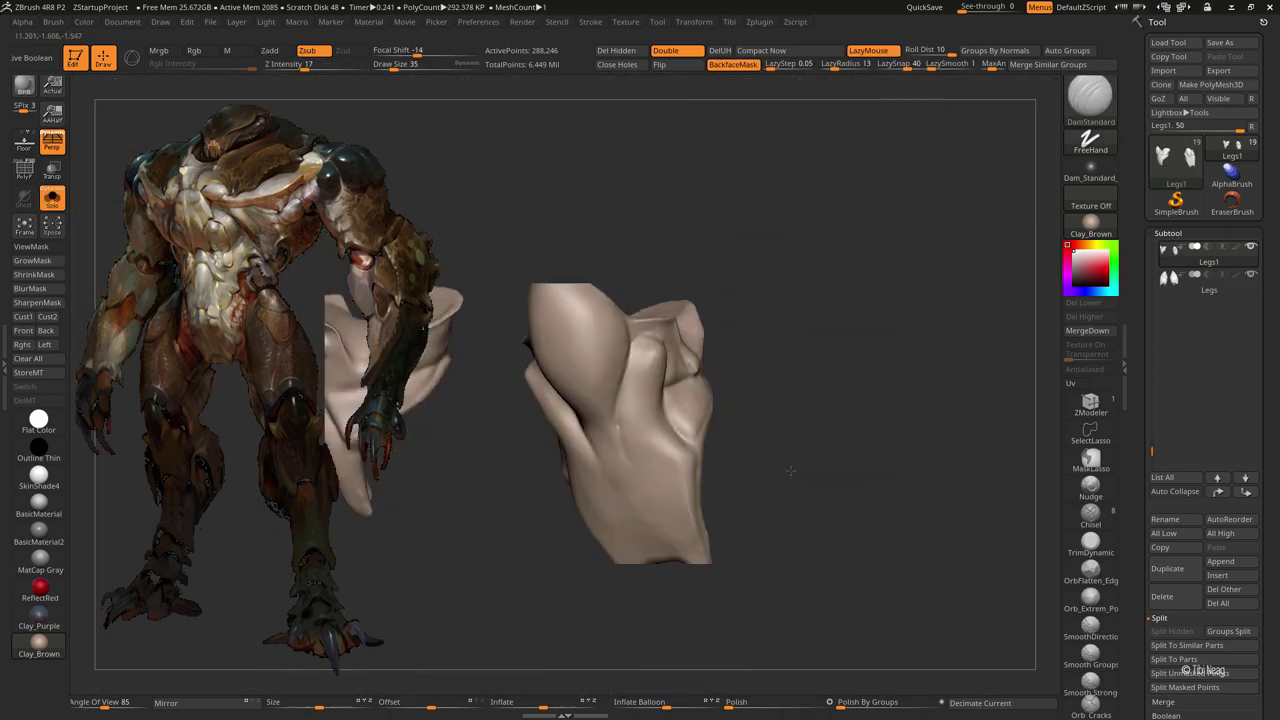
{"action": "left_click_drag", "start_coordinate": [760, 430], "coordinate": [640, 388]}
{"action": "key", "text": "ctrl+b"}
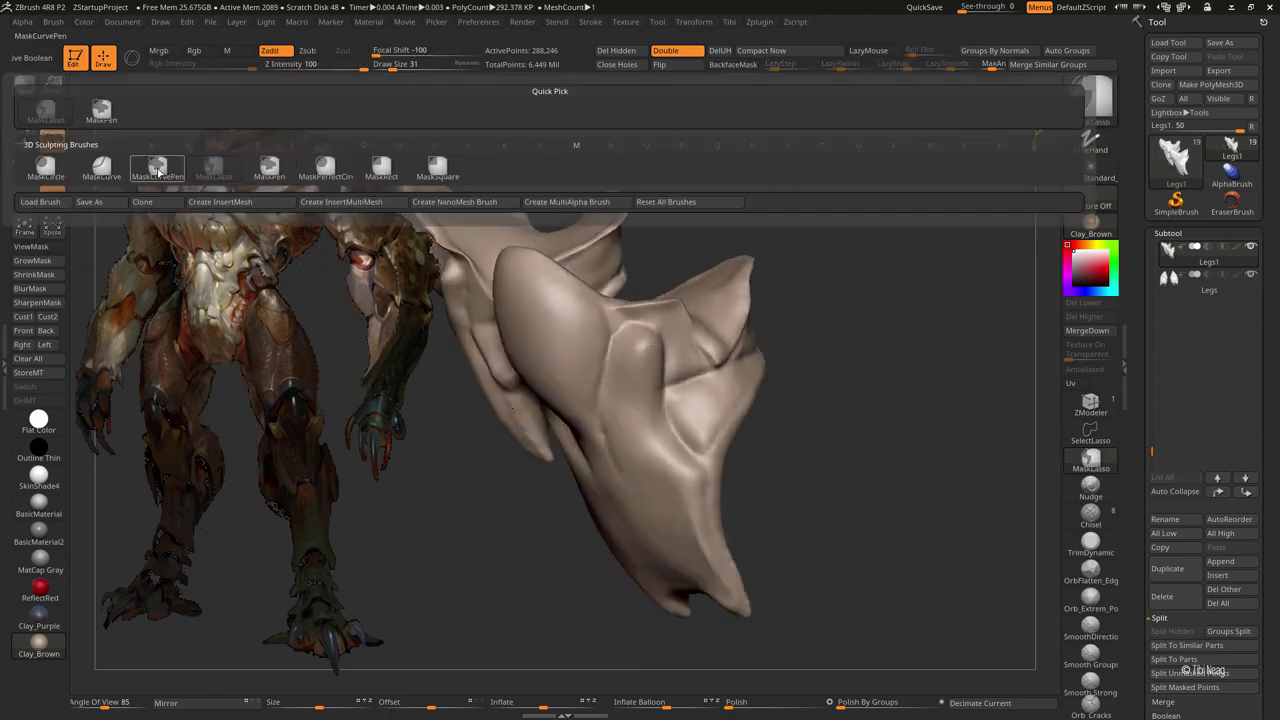
{"action": "key", "text": "ctrl+b"}
{"action": "left_click", "coordinate": [381, 170]}
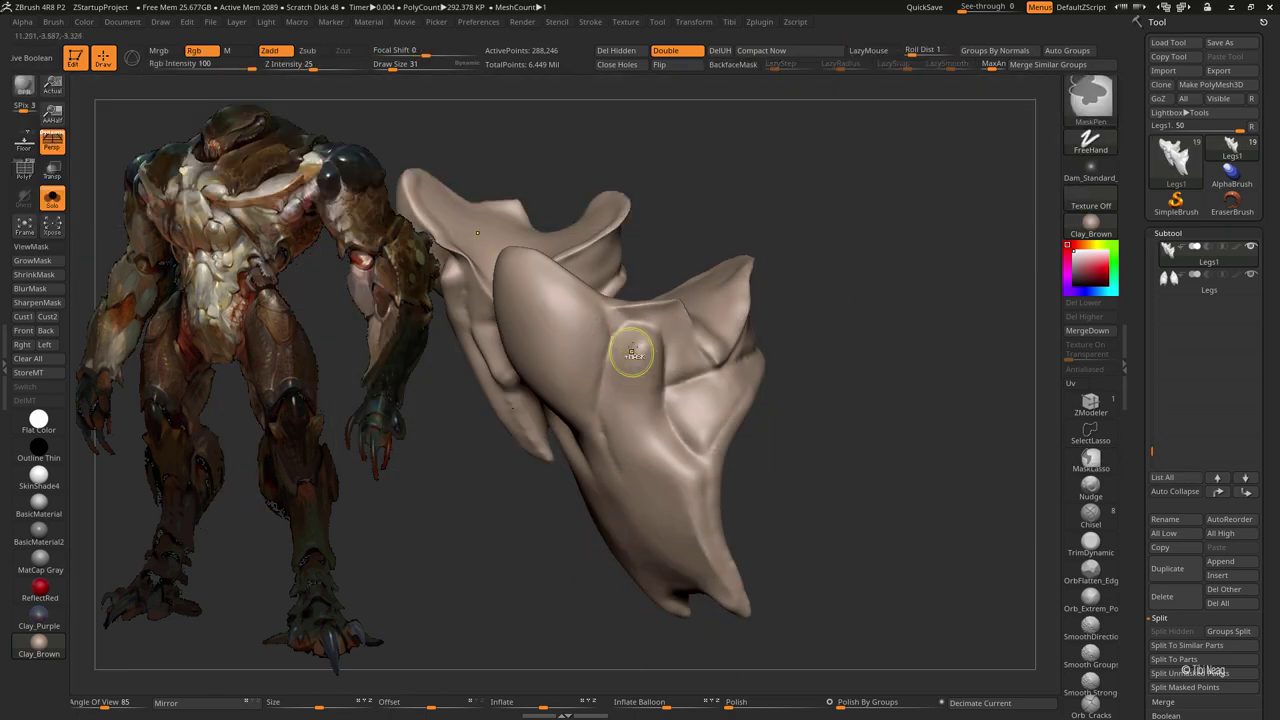
Step: Mask and invert the knee plate, then pull its flange outward with Transpose Move
{"action": "left_click", "coordinate": [635, 352], "text": "ctrl"}
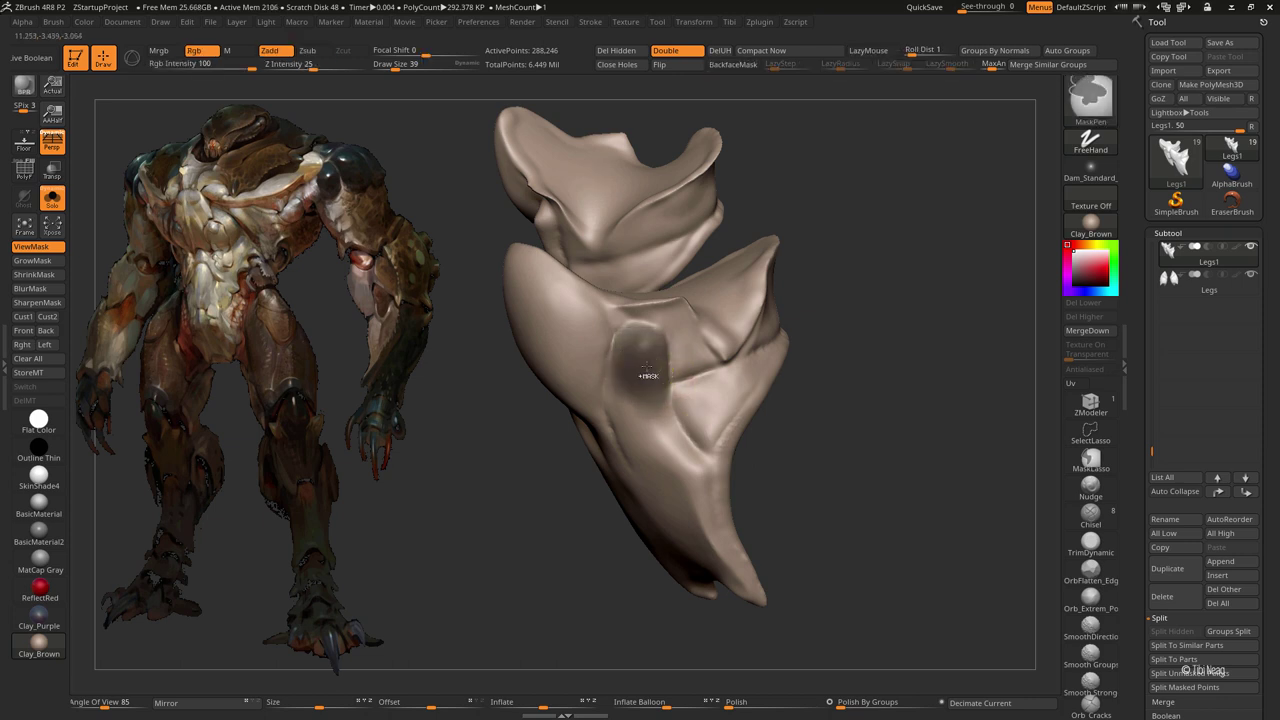
{"action": "left_click", "coordinate": [894, 279], "text": "ctrl"}
{"action": "key", "text": "w"}
{"action": "left_click_drag", "start_coordinate": [894, 279], "coordinate": [711, 580]}
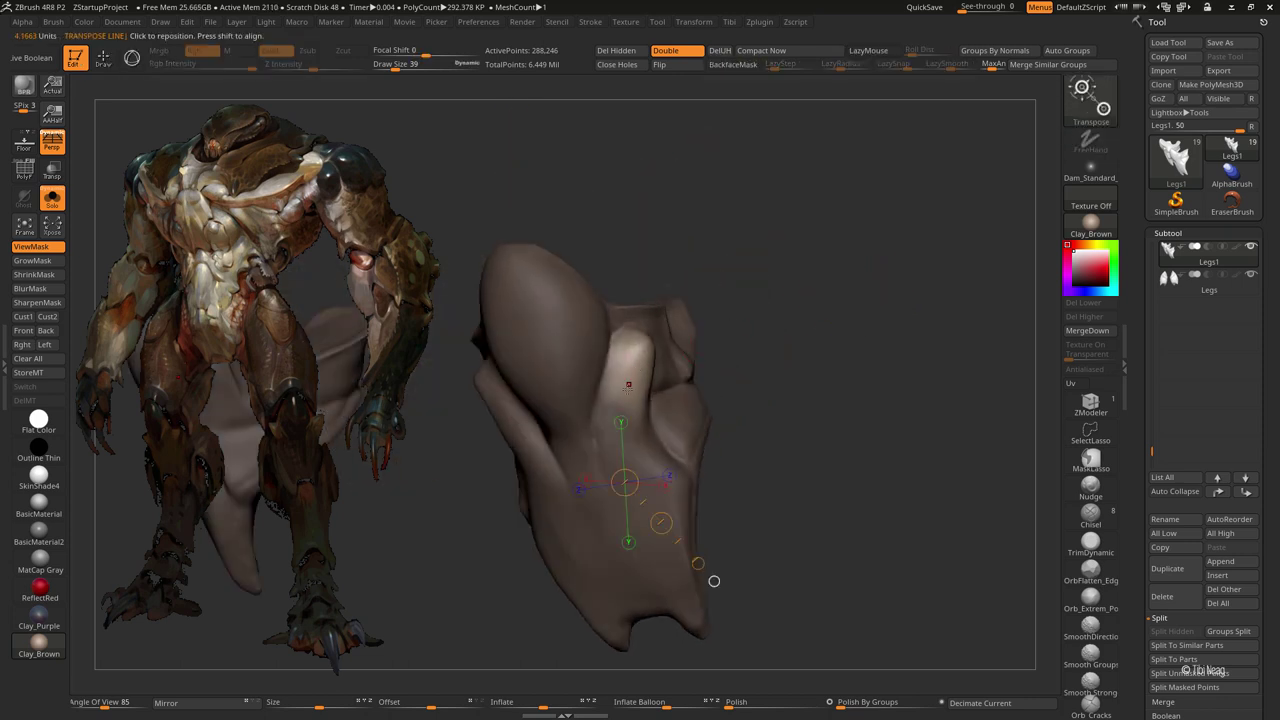
{"action": "left_click_drag", "start_coordinate": [583, 454], "coordinate": [643, 345]}
{"action": "key", "text": "shift+ctrl+s"}
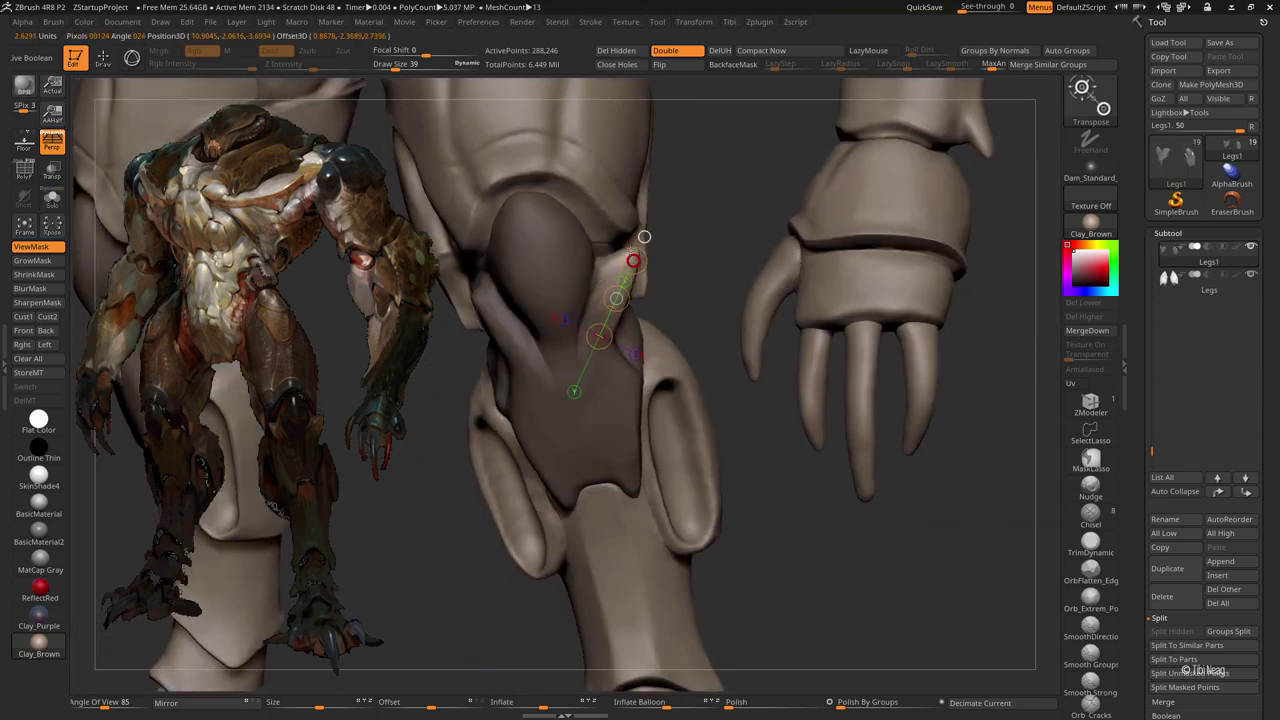
Step: Clear the mask from the knee plate and isolate the knee piece on its own
{"action": "key", "text": "q"}
{"action": "left_click", "coordinate": [763, 240], "text": "ctrl"}
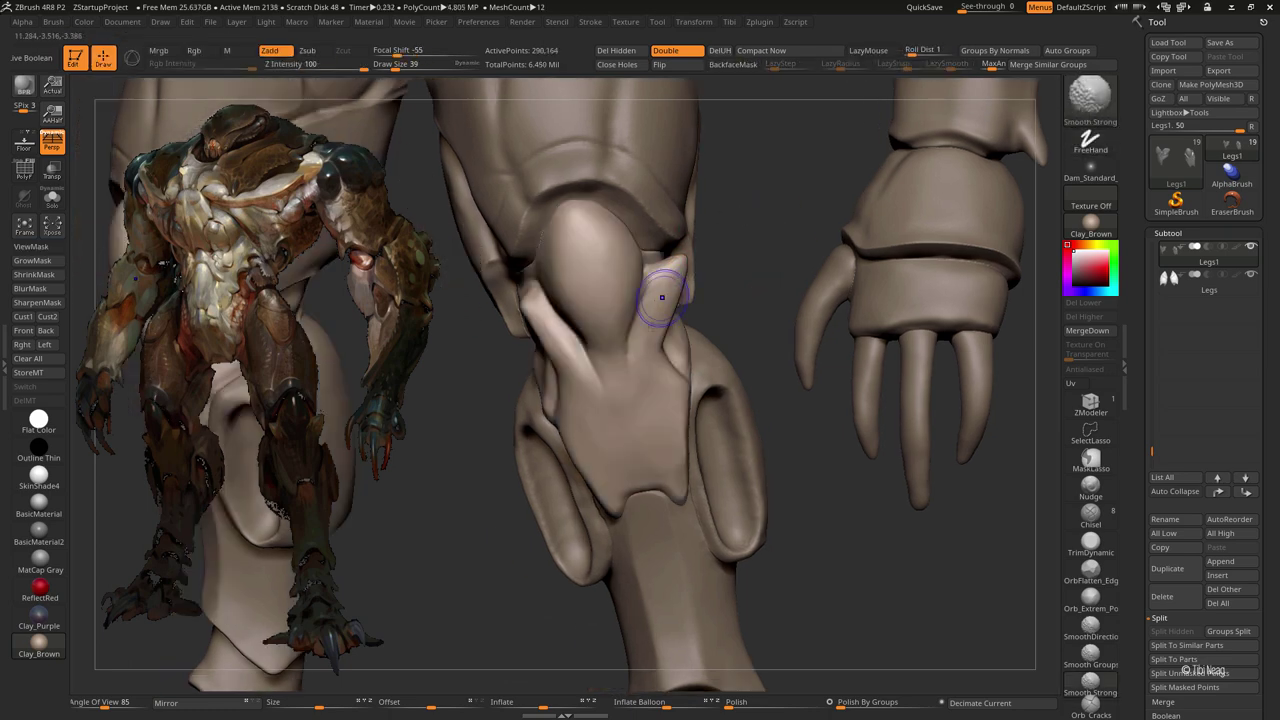
{"action": "key", "text": "b"}
{"action": "key", "text": "d"}
{"action": "key", "text": "s"}
{"action": "key", "text": "shift+ctrl+s"}
{"action": "mouse_move", "coordinate": [466, 449]}
{"action": "left_mouse_down"}
{"action": "mouse_move", "coordinate": [780, 305]}
{"action": "mouse_move", "coordinate": [870, 322]}
{"action": "left_mouse_up"}
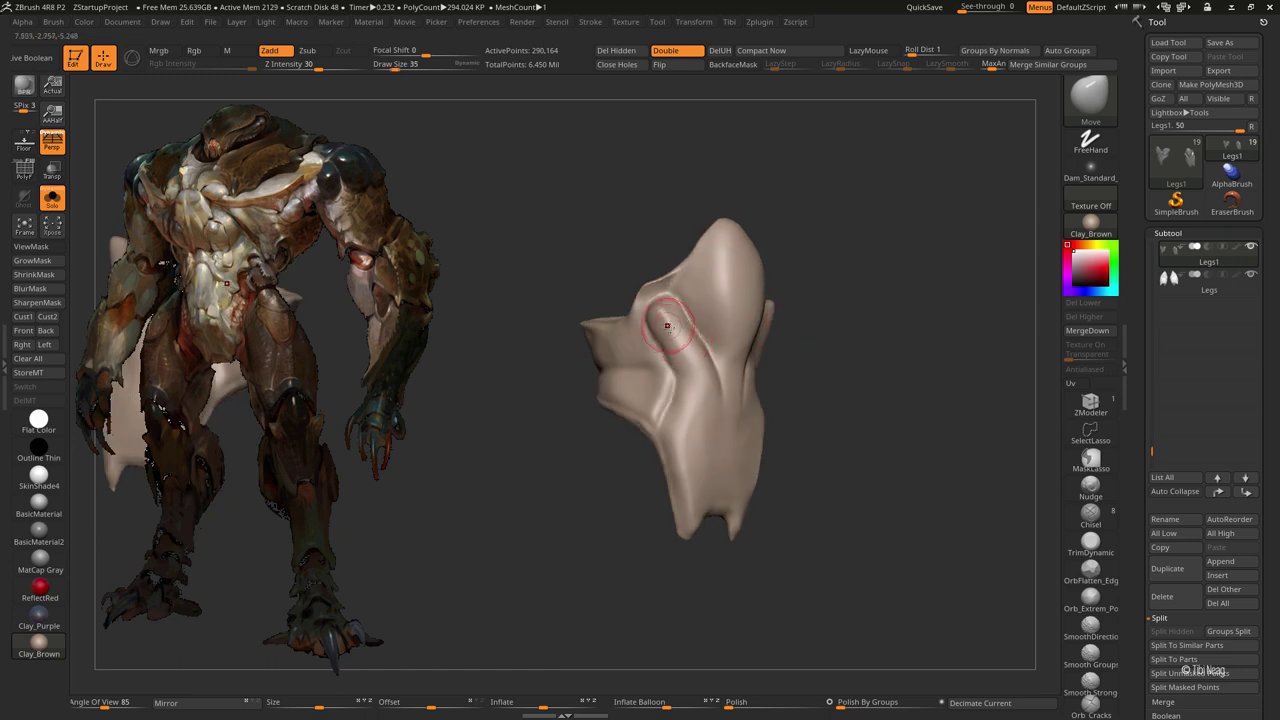
Step: Mask the knee plate's second side, invert it, and Transpose Move that flange outward, then clear the mask
{"action": "key", "text": "ctrl"}
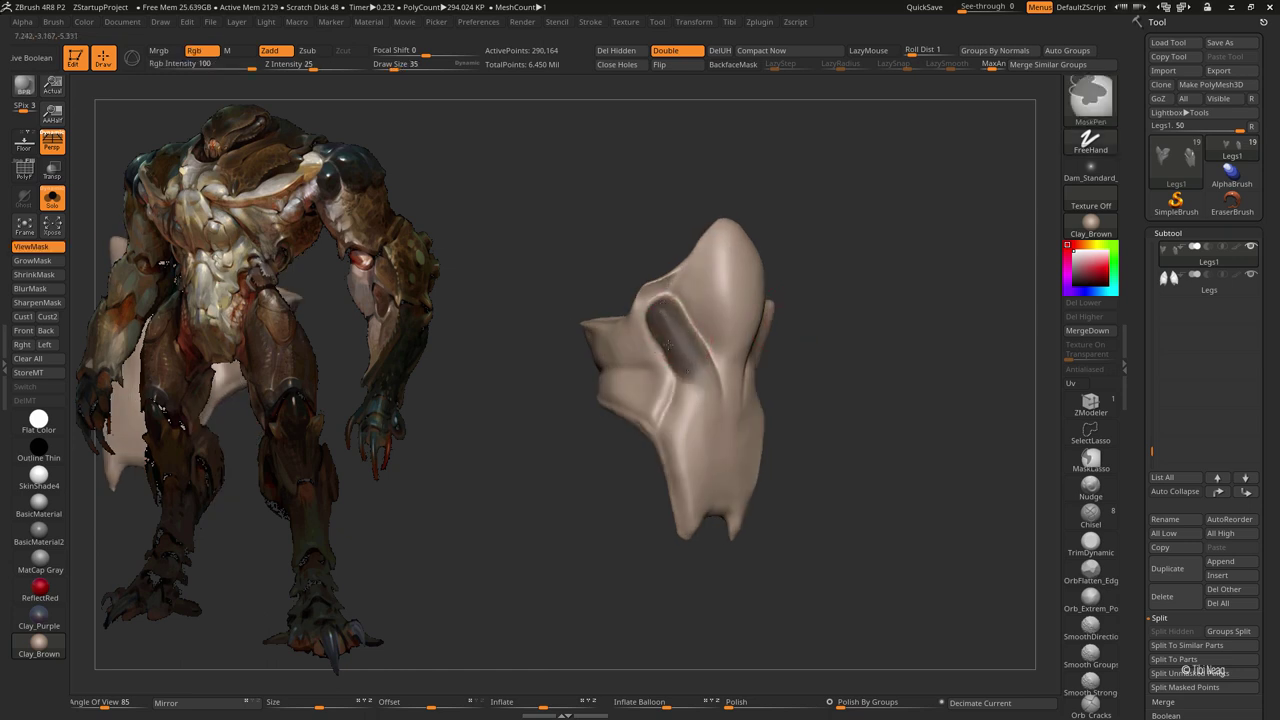
{"action": "left_click", "coordinate": [839, 359], "text": "ctrl"}
{"action": "left_click_drag", "start_coordinate": [586, 206], "coordinate": [563, 271]}
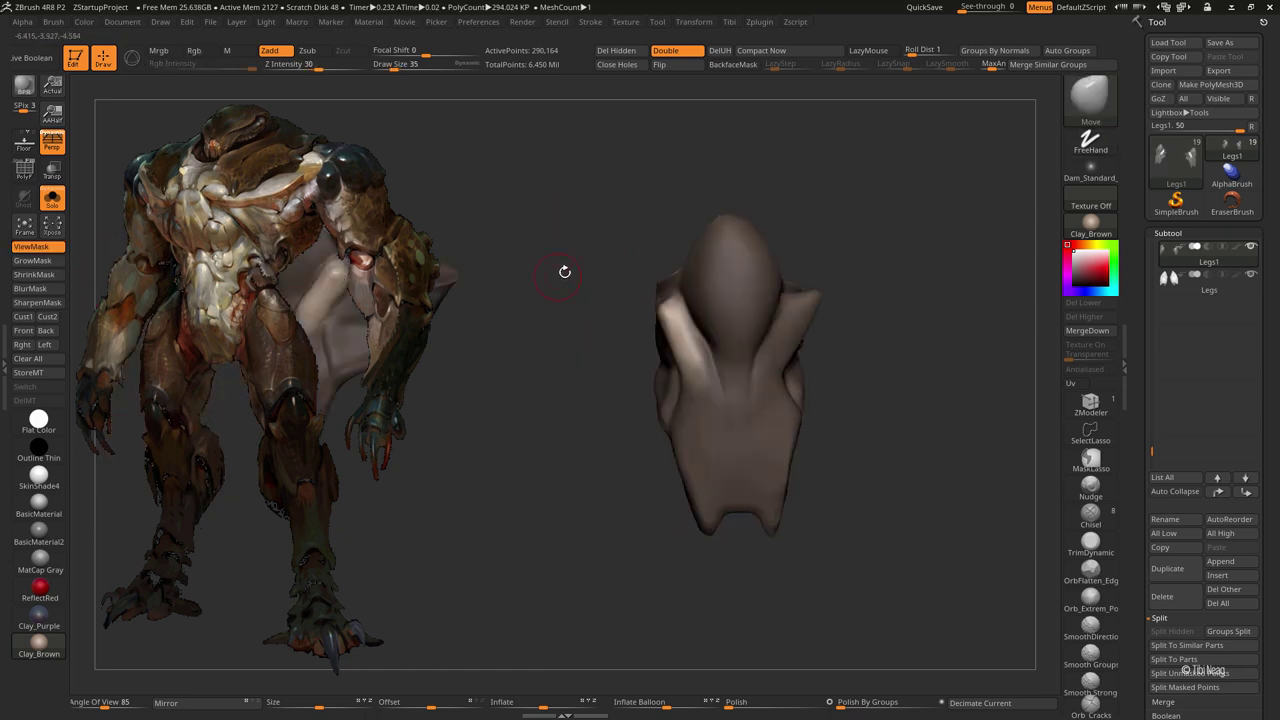
{"action": "key", "text": "w"}
{"action": "mouse_move", "coordinate": [771, 429]}
{"action": "left_mouse_down"}
{"action": "mouse_move", "coordinate": [866, 280]}
{"action": "mouse_move", "coordinate": [607, 213]}
{"action": "left_mouse_up"}
{"action": "left_click_drag", "start_coordinate": [657, 285], "coordinate": [656, 290]}
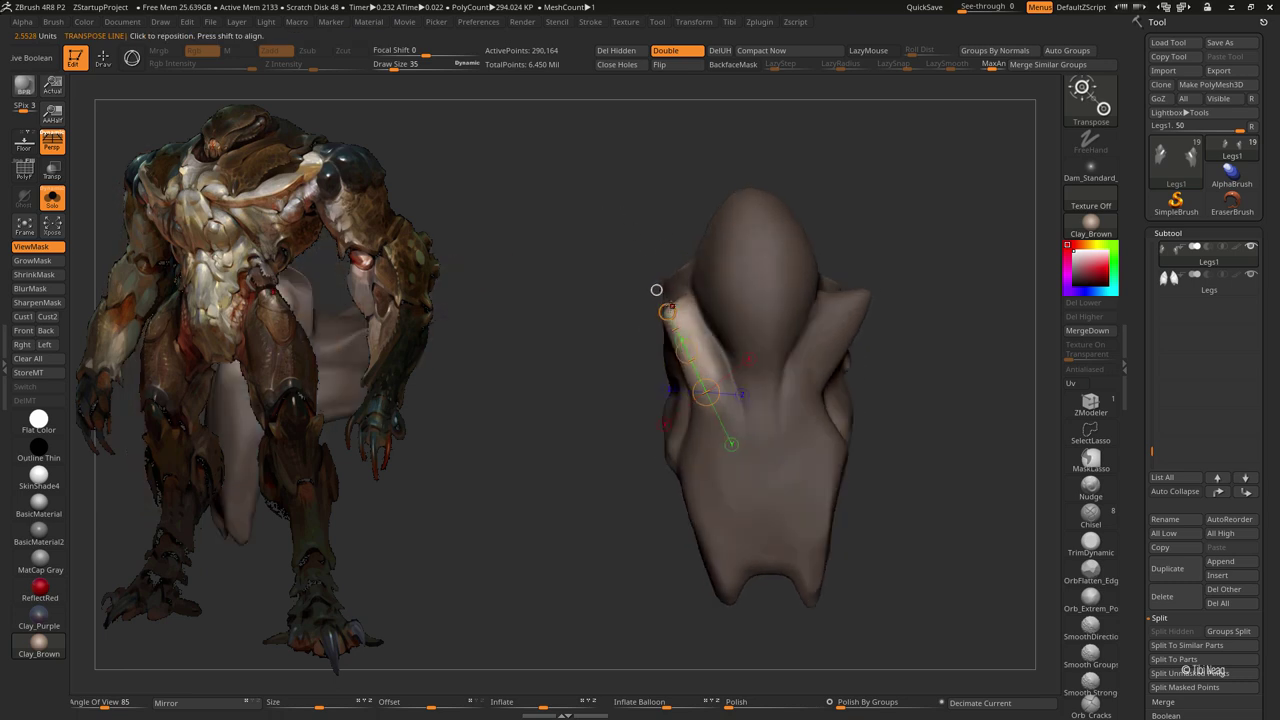
{"action": "key", "text": "q"}
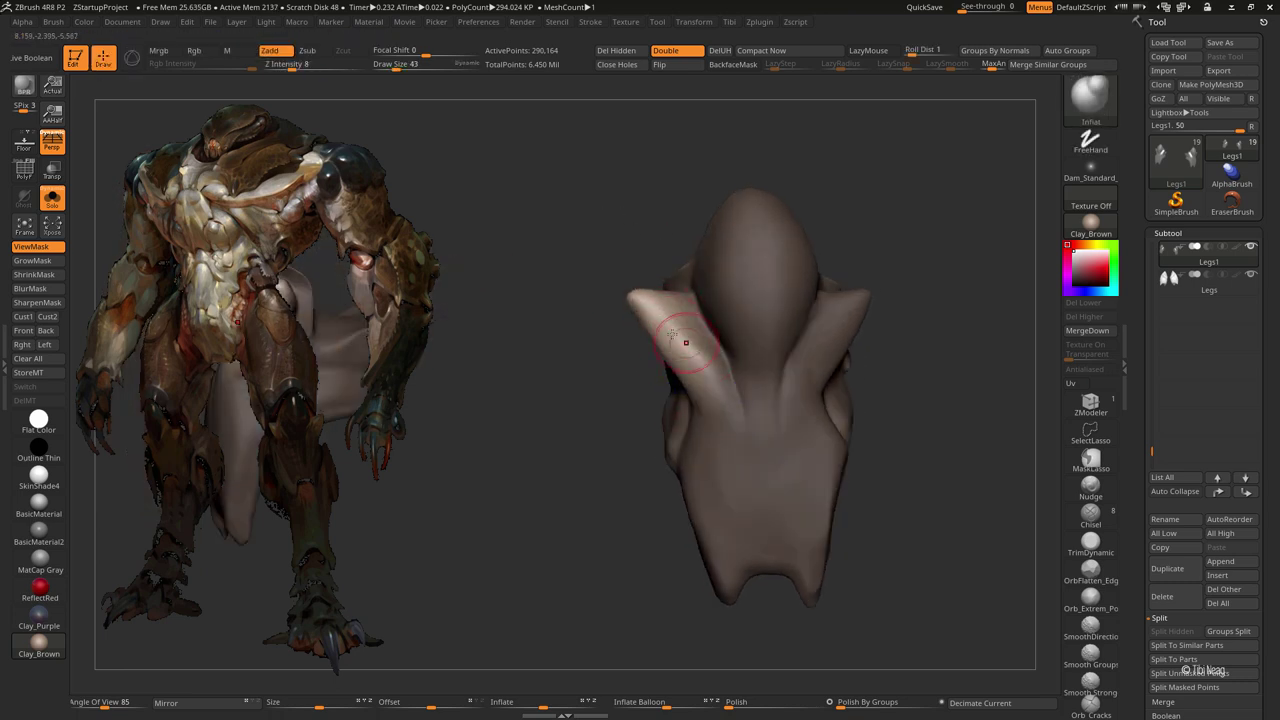
{"action": "left_click", "coordinate": [930, 420], "text": "ctrl"}
{"action": "left_click_drag", "start_coordinate": [930, 420], "coordinate": [900, 27]}
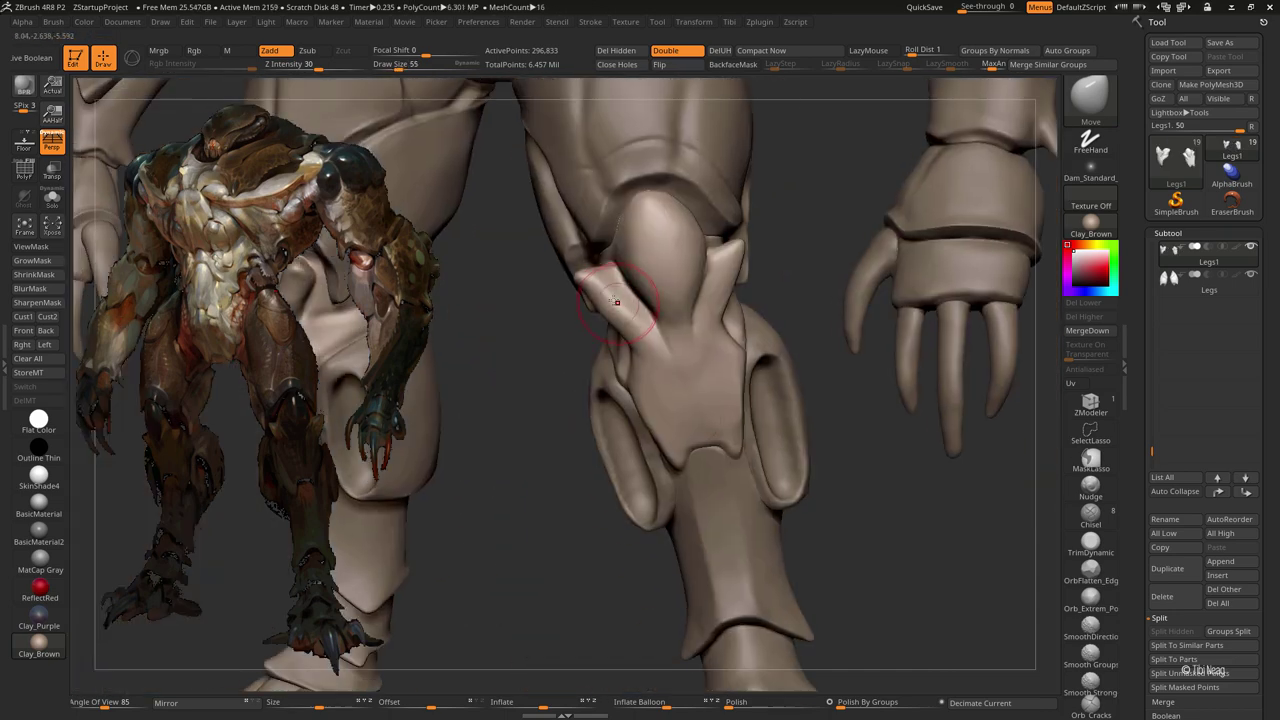
Step: Blend the new flange into the leg with Clay and Smooth Strong, then frame the figure
{"action": "key", "text": "b"}
{"action": "key", "text": "c"}
{"action": "key", "text": "l"}
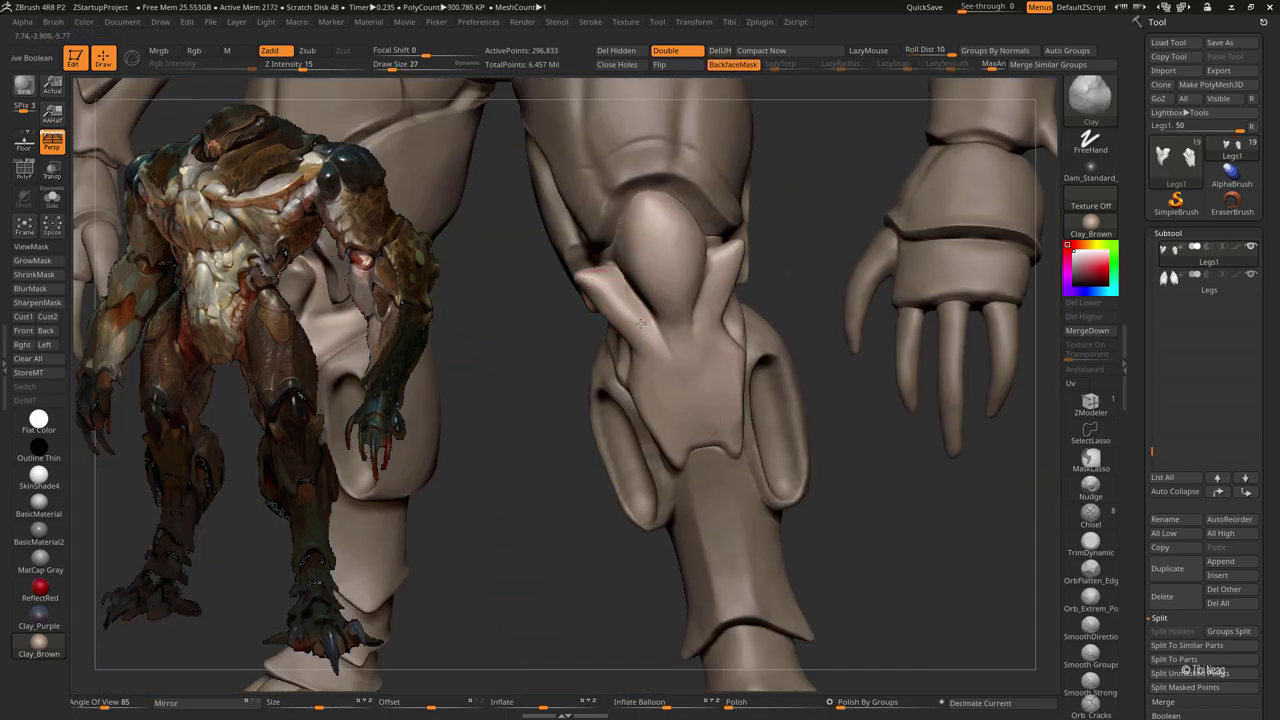
{"action": "key", "text": "shift"}
{"action": "key", "text": "f"}
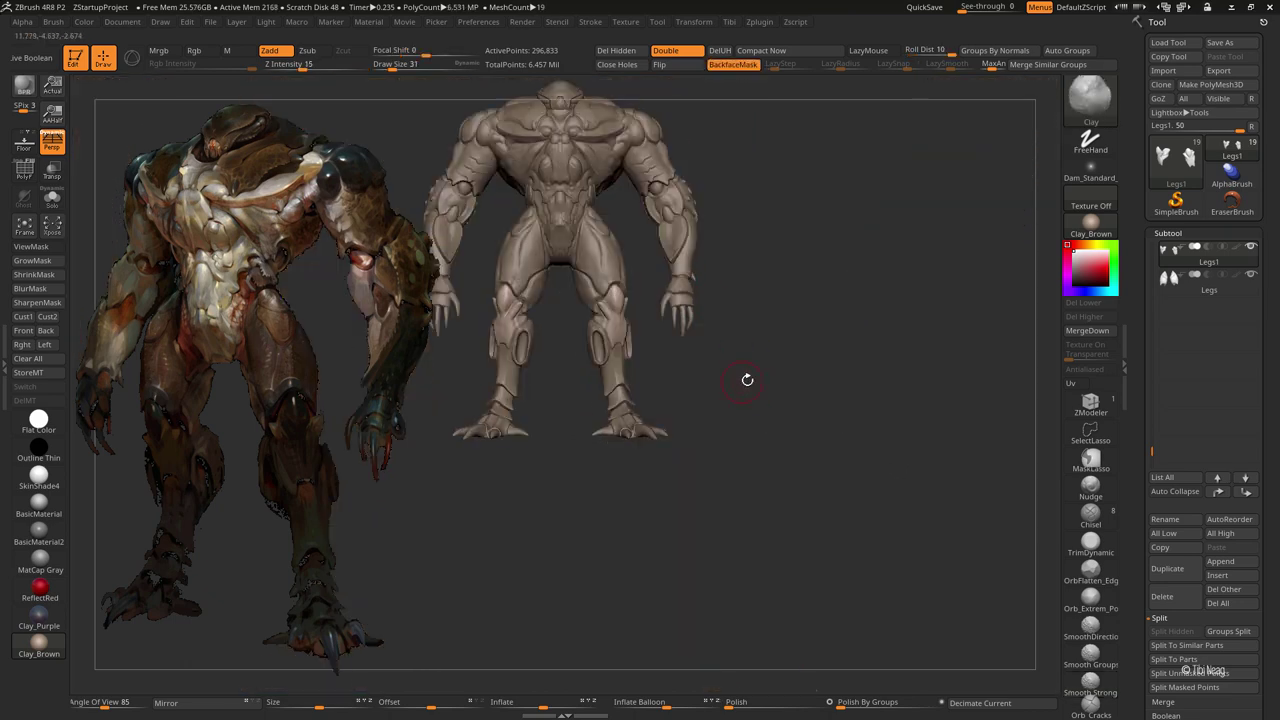
{"action": "mouse_move", "coordinate": [747, 380]}
{"action": "left_mouse_down"}
{"action": "mouse_move", "coordinate": [729, 375]}
{"action": "mouse_move", "coordinate": [772, 400]}
{"action": "mouse_move", "coordinate": [760, 390]}
{"action": "left_mouse_up"}
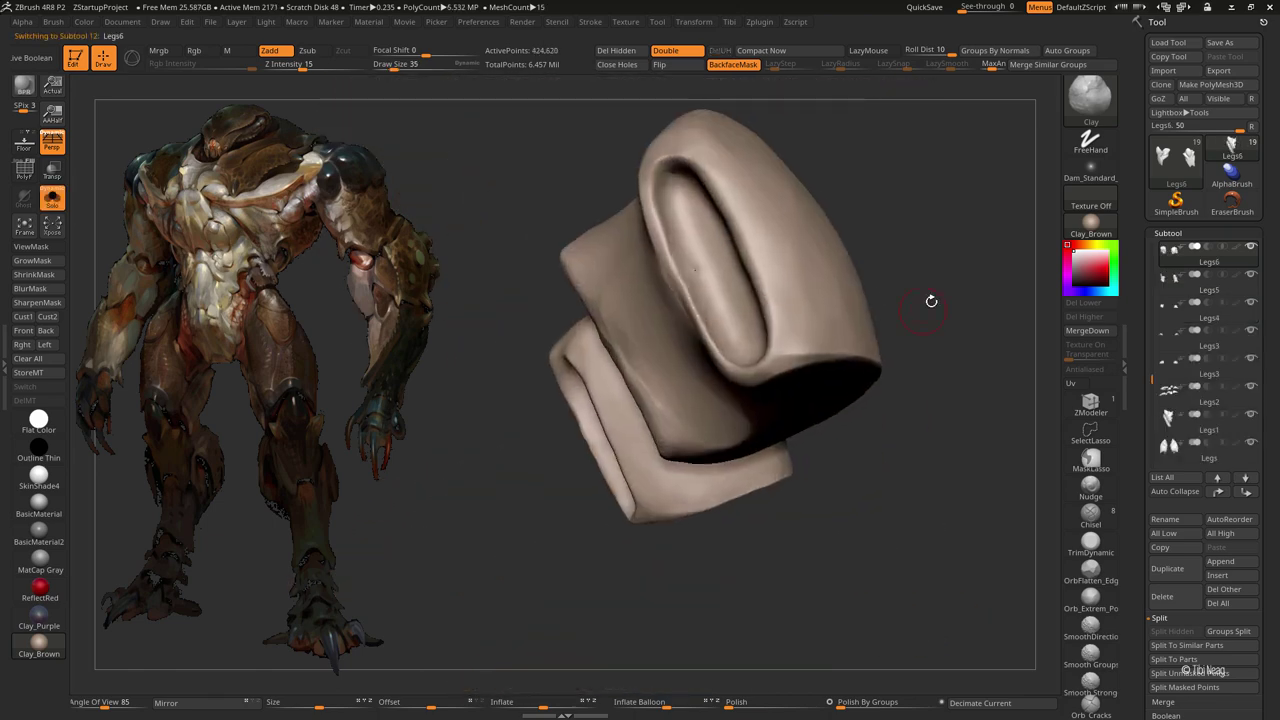
Step: Select Legs6 with Solo on and orbit to view its oval opening
{"action": "left_click", "coordinate": [697, 262], "text": "alt"}
{"action": "mouse_move", "coordinate": [697, 262]}
{"action": "left_mouse_down"}
{"action": "mouse_move", "coordinate": [908, 214]}
{"action": "mouse_move", "coordinate": [810, 295]}
{"action": "left_mouse_up"}
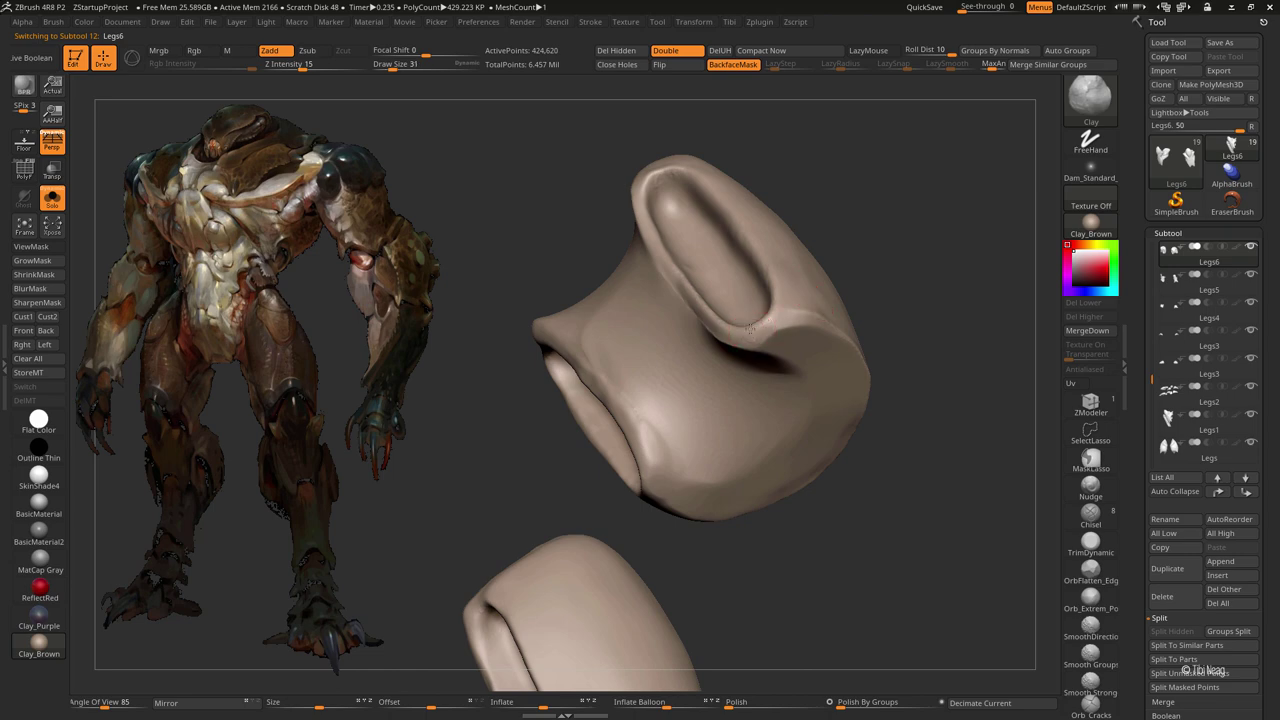
{"action": "mouse_move", "coordinate": [749, 330]}
{"action": "left_mouse_down"}
{"action": "mouse_move", "coordinate": [776, 330]}
{"action": "mouse_move", "coordinate": [785, 353]}
{"action": "mouse_move", "coordinate": [761, 341]}
{"action": "left_mouse_up"}
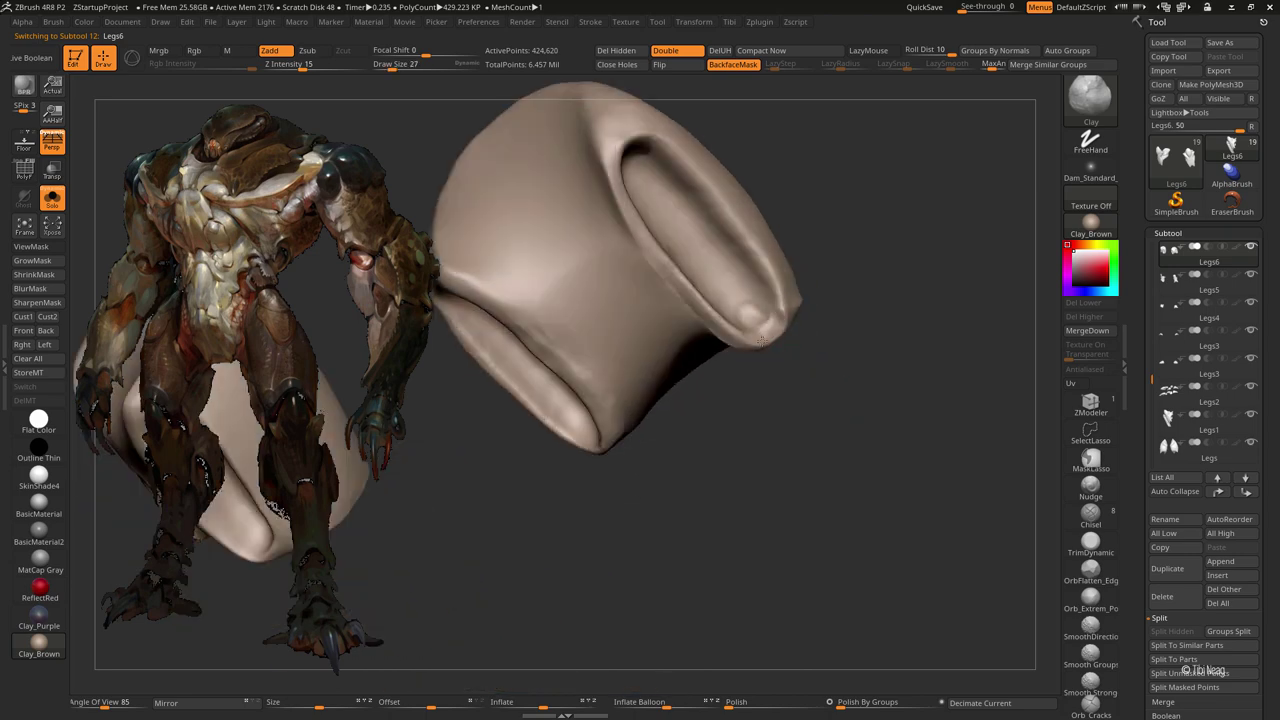
{"action": "mouse_move", "coordinate": [727, 290]}
{"action": "left_mouse_down"}
{"action": "mouse_move", "coordinate": [770, 335]}
{"action": "mouse_move", "coordinate": [782, 318]}
{"action": "left_mouse_up"}
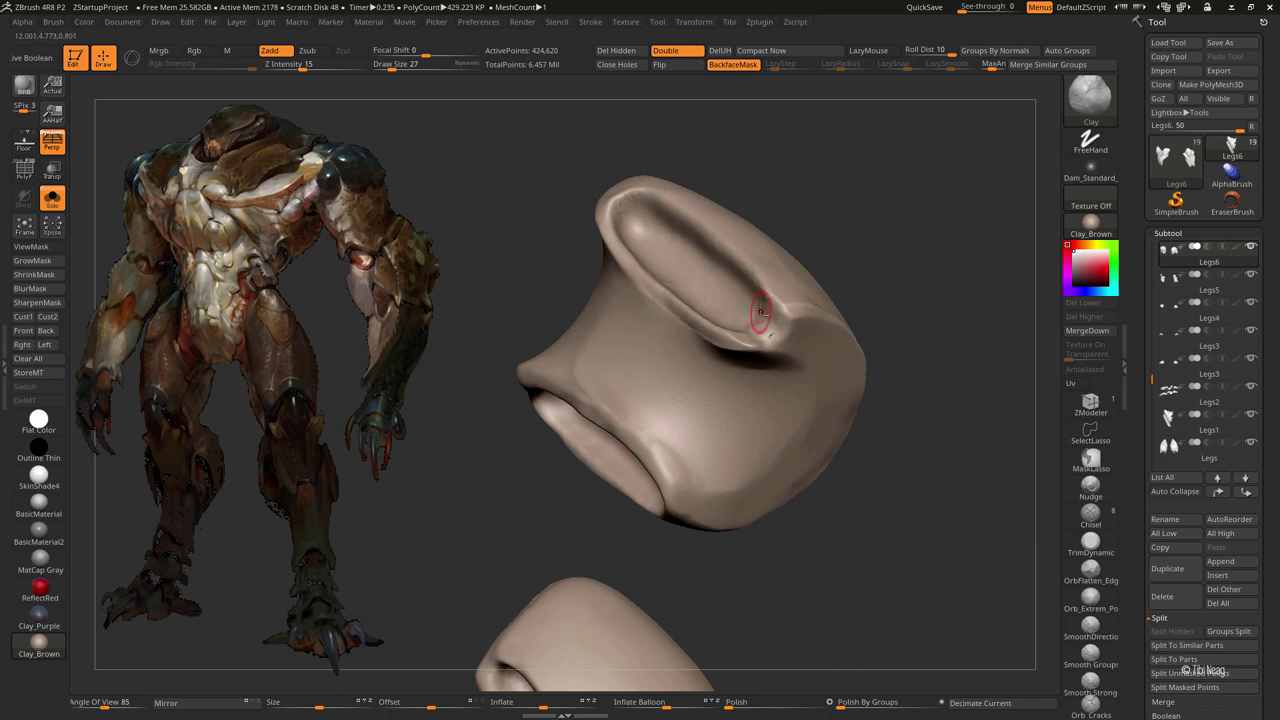
{"action": "mouse_move", "coordinate": [760, 345]}
{"action": "right_mouse_down"}
{"action": "mouse_move", "coordinate": [608, 346]}
{"action": "mouse_move", "coordinate": [744, 342]}
{"action": "mouse_move", "coordinate": [729, 314]}
{"action": "mouse_move", "coordinate": [733, 378]}
{"action": "mouse_move", "coordinate": [720, 286]}
{"action": "mouse_move", "coordinate": [671, 390]}
{"action": "right_mouse_up"}
Step: Smooth the rim around the Legs6 oval recess with Smooth Strong from several angles
{"action": "key", "text": "shift"}
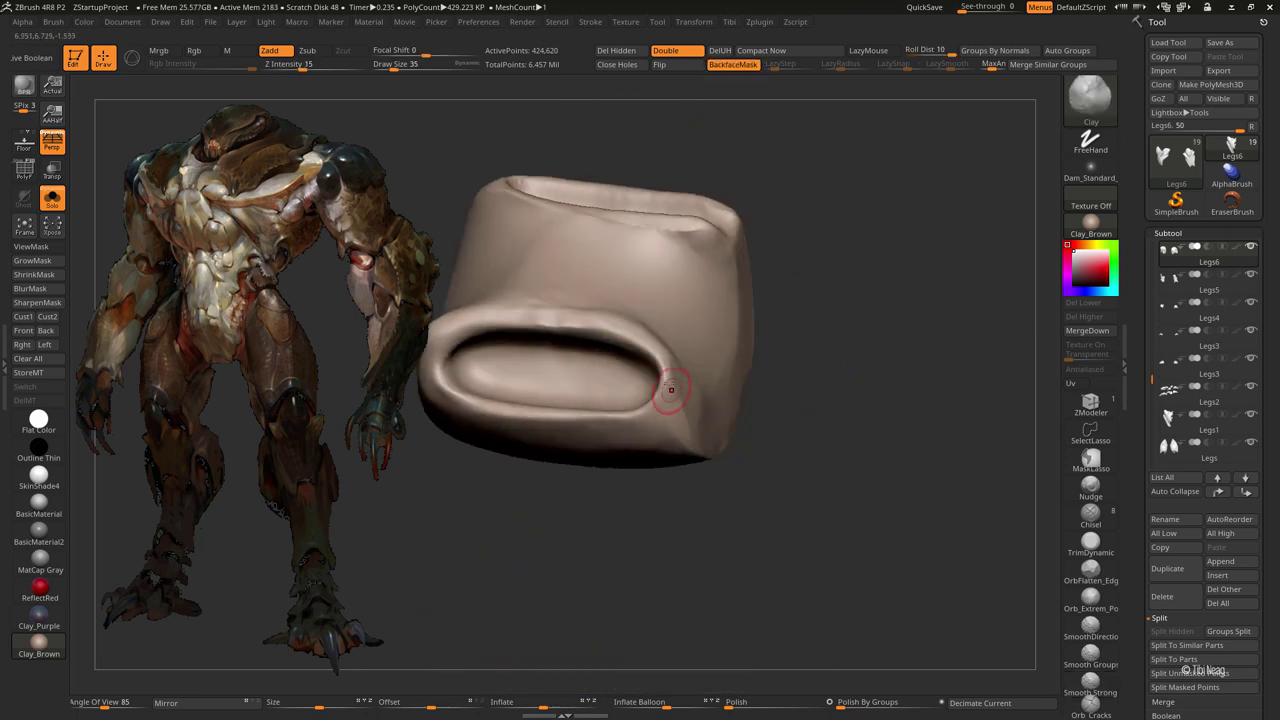
{"action": "right_click_drag", "start_coordinate": [614, 426], "coordinate": [583, 428]}
{"action": "right_click_drag", "start_coordinate": [661, 415], "coordinate": [600, 441]}
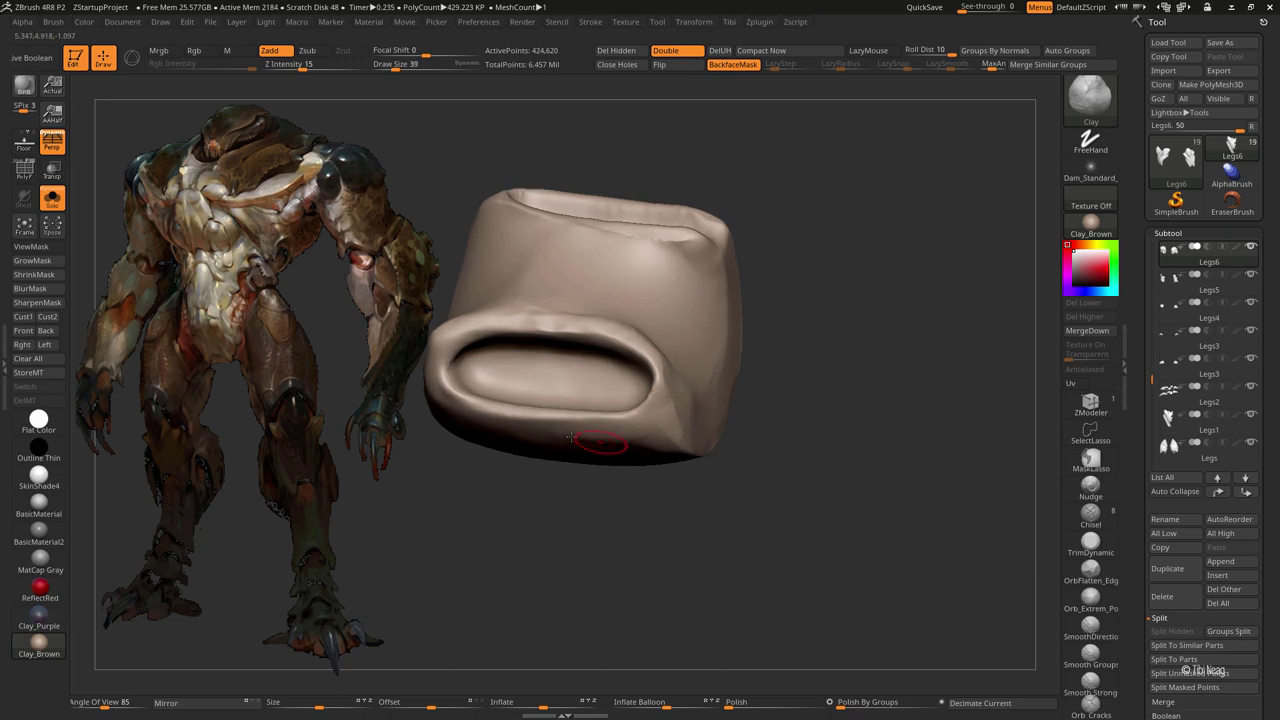
{"action": "right_click_drag", "start_coordinate": [652, 389], "coordinate": [633, 370]}
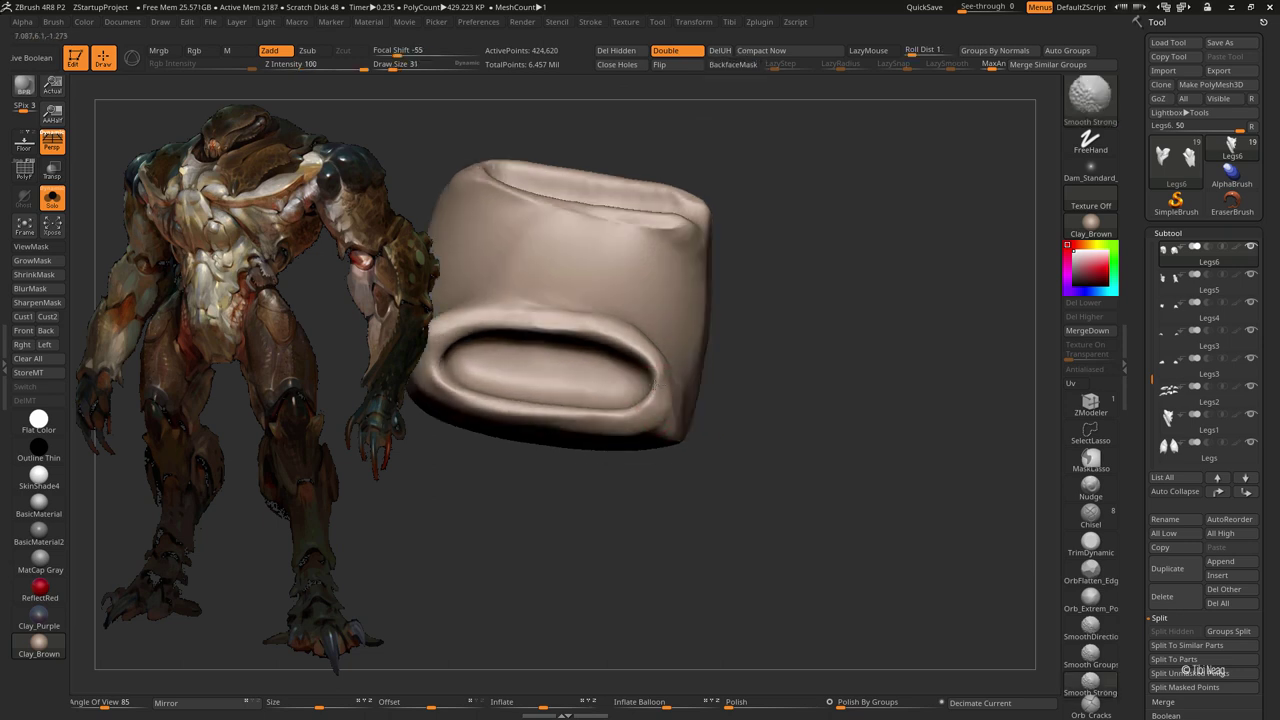
{"action": "right_click", "coordinate": [652, 388]}
{"action": "right_click_drag", "start_coordinate": [652, 388], "coordinate": [663, 365]}
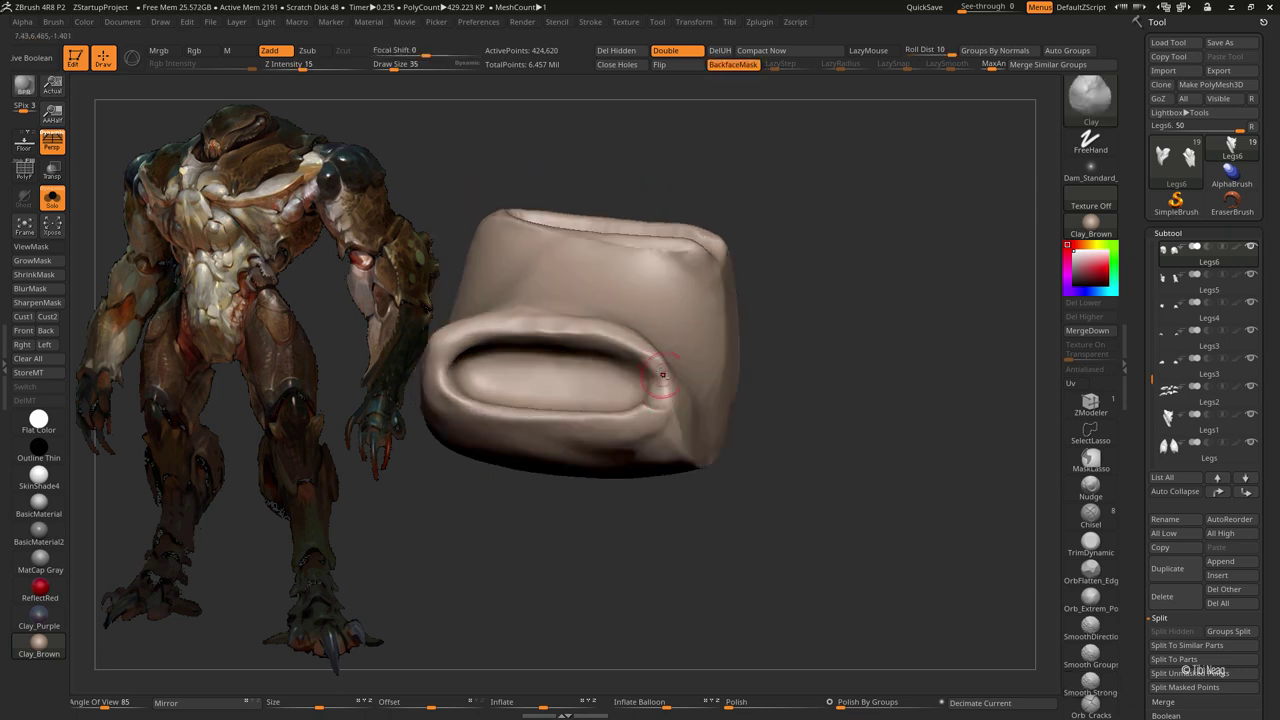
{"action": "mouse_move", "coordinate": [640, 385]}
{"action": "right_mouse_down"}
{"action": "mouse_move", "coordinate": [640, 362]}
{"action": "mouse_move", "coordinate": [649, 407]}
{"action": "mouse_move", "coordinate": [680, 400]}
{"action": "mouse_move", "coordinate": [637, 432]}
{"action": "mouse_move", "coordinate": [639, 450]}
{"action": "mouse_move", "coordinate": [661, 363]}
{"action": "right_mouse_up"}
{"action": "key", "text": "shift"}
Step: Show the full figure again and undo the dent at the leg plate's bottom
{"action": "mouse_move", "coordinate": [779, 348]}
{"action": "left_mouse_down"}
{"action": "mouse_move", "coordinate": [614, 366]}
{"action": "mouse_move", "coordinate": [731, 334]}
{"action": "mouse_move", "coordinate": [812, 407]}
{"action": "left_mouse_up"}
{"action": "key", "text": "shift+alt+s"}
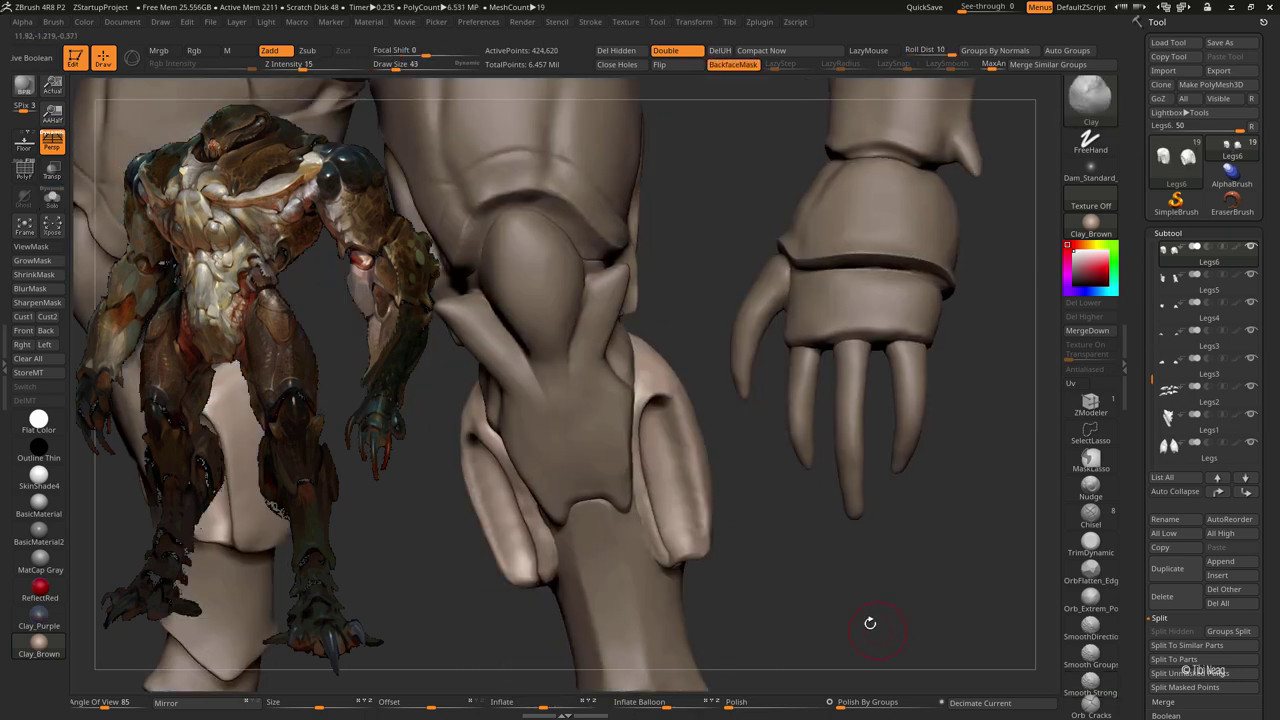
{"action": "scroll", "coordinate": [677, 418], "scroll_direction": "up", "scroll_amount": 2}
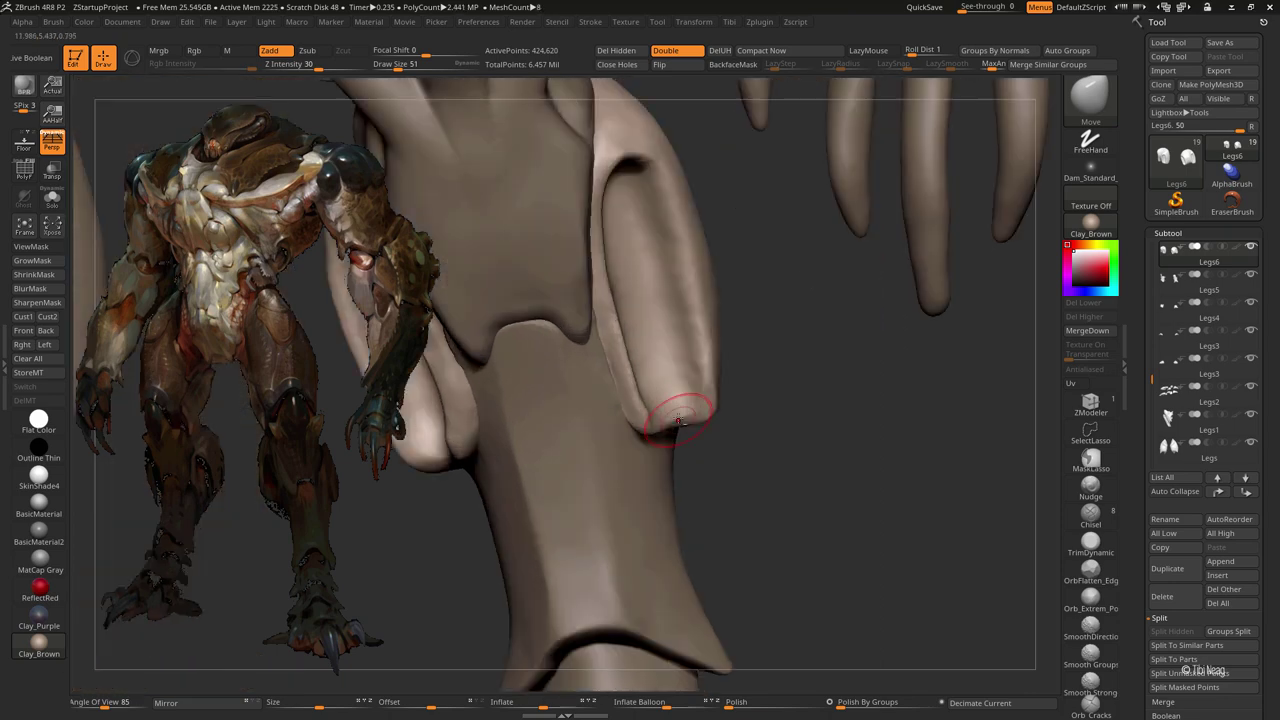
{"action": "scroll", "coordinate": [688, 413], "scroll_direction": "down", "scroll_amount": 3}
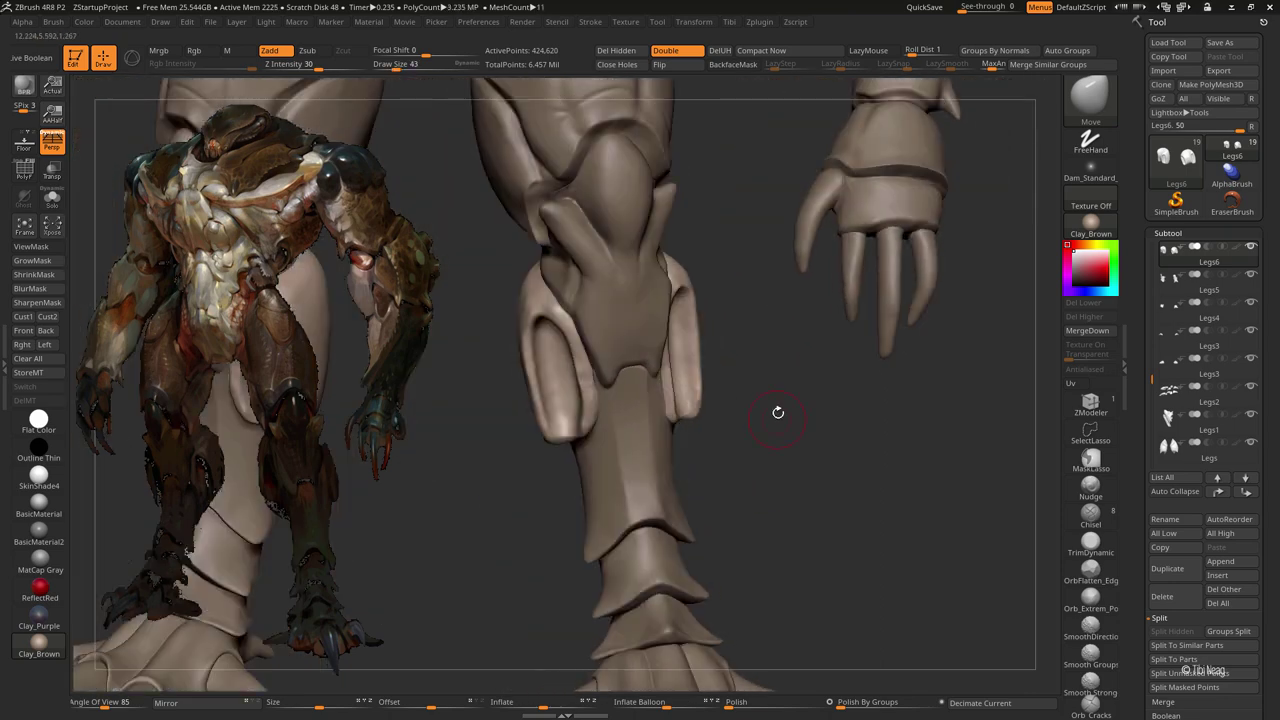
{"action": "key", "text": "ctrl+z"}
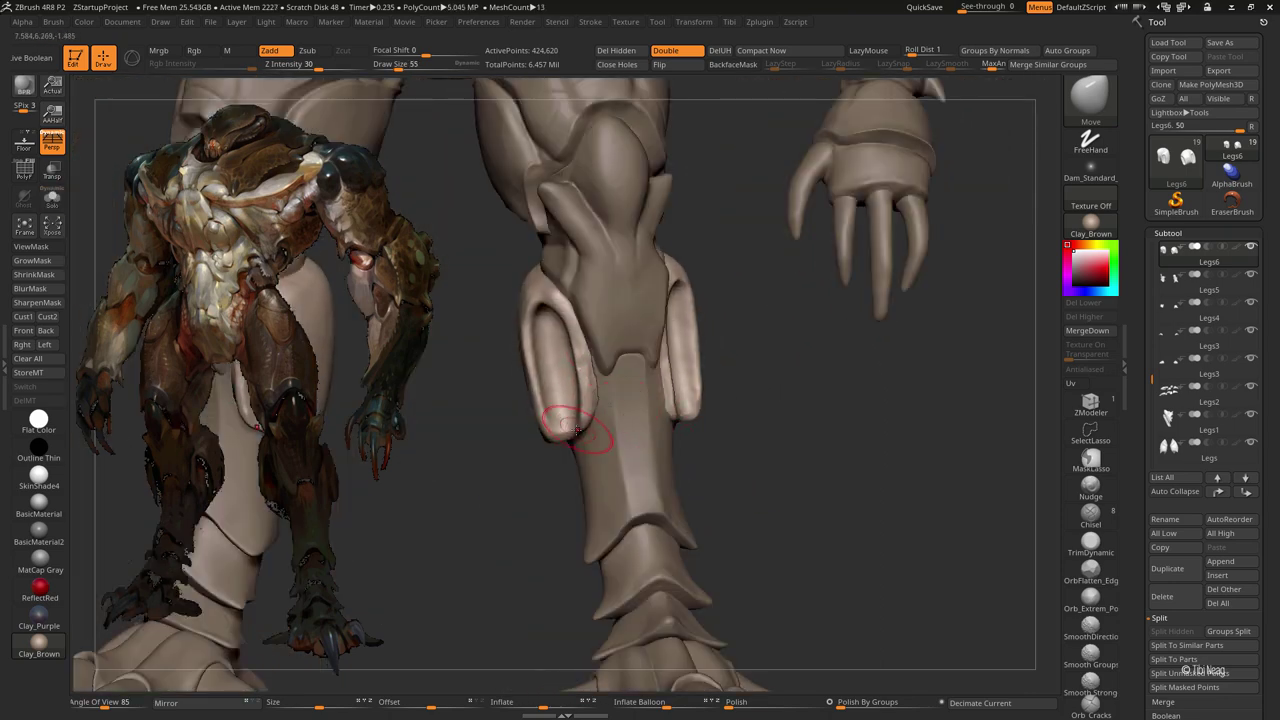
{"action": "key", "text": "f"}
{"action": "scroll", "coordinate": [637, 408], "scroll_direction": "up", "scroll_amount": 5}
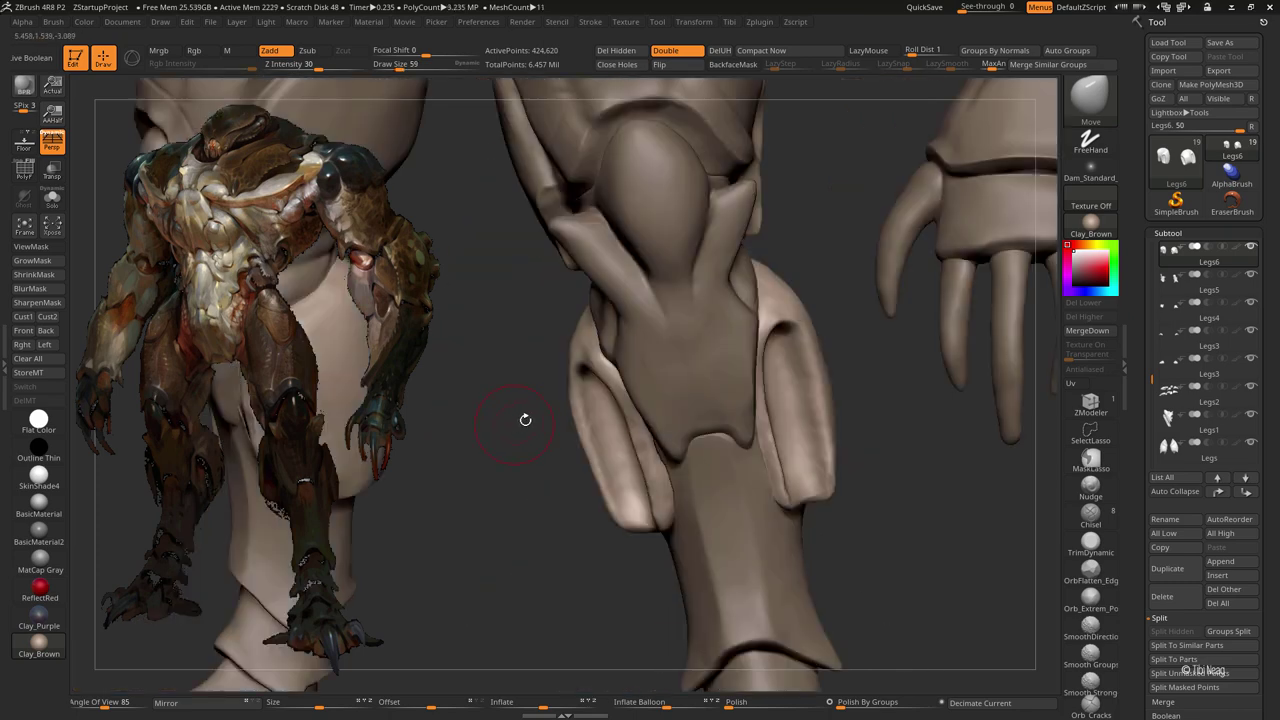
{"action": "mouse_move", "coordinate": [528, 383]}
{"action": "left_mouse_down"}
{"action": "mouse_move", "coordinate": [600, 366]}
{"action": "mouse_move", "coordinate": [545, 315]}
{"action": "left_mouse_up"}
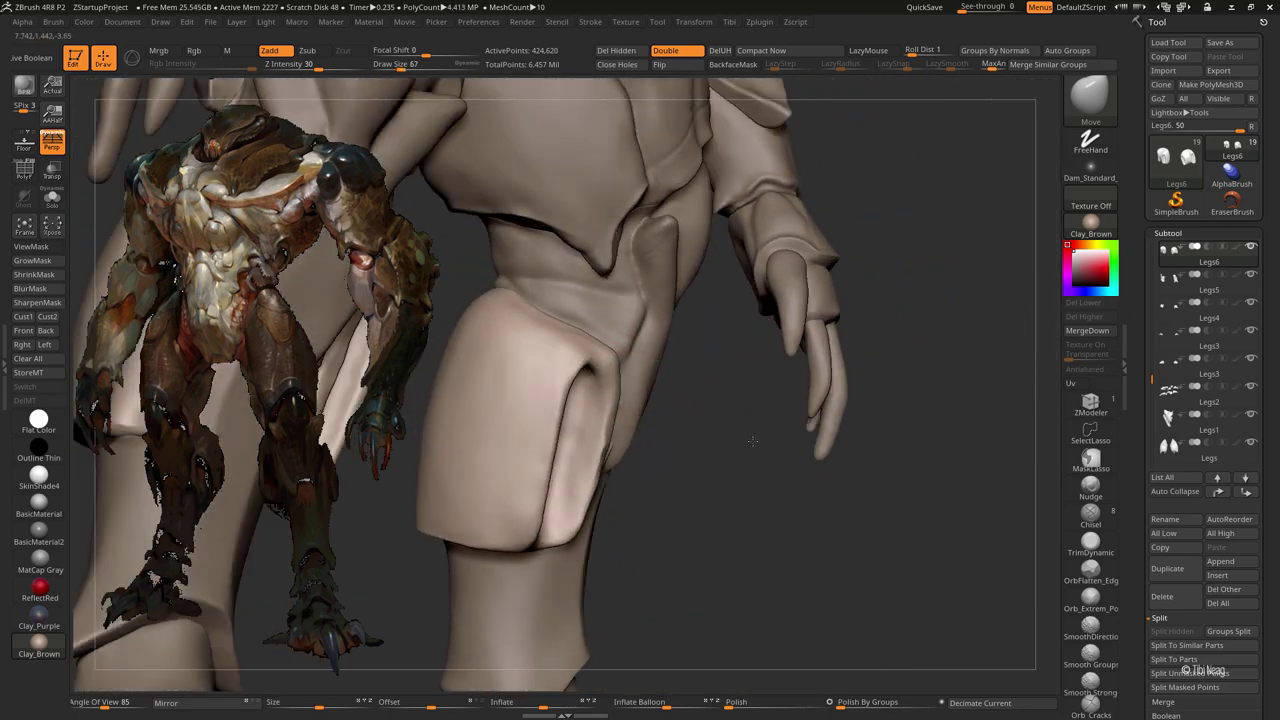
Step: Isolate the arched leg plate and carve a crease along its lower edge
{"action": "key", "text": "ctrl+shift+alt+s"}
{"action": "mouse_move", "coordinate": [777, 486]}
{"action": "left_mouse_down"}
{"action": "mouse_move", "coordinate": [826, 486]}
{"action": "mouse_move", "coordinate": [617, 400]}
{"action": "mouse_move", "coordinate": [645, 339]}
{"action": "left_mouse_up"}
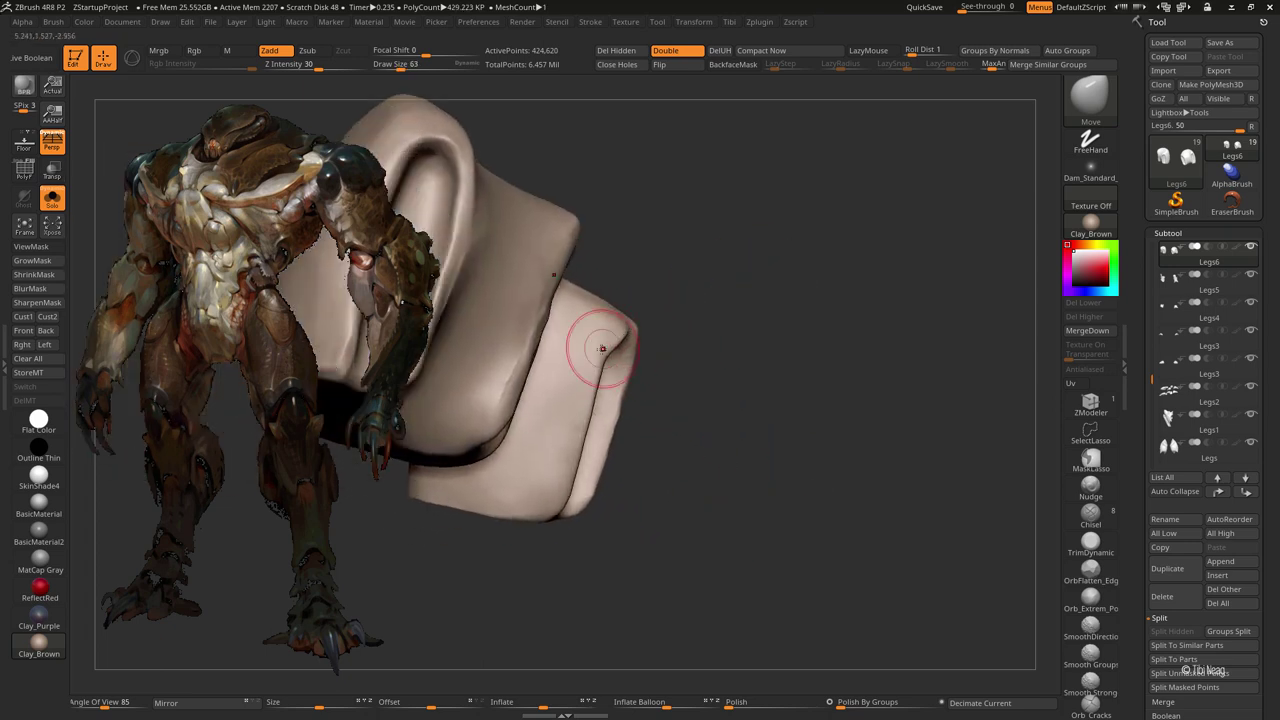
{"action": "left_click_drag", "start_coordinate": [555, 302], "coordinate": [571, 451]}
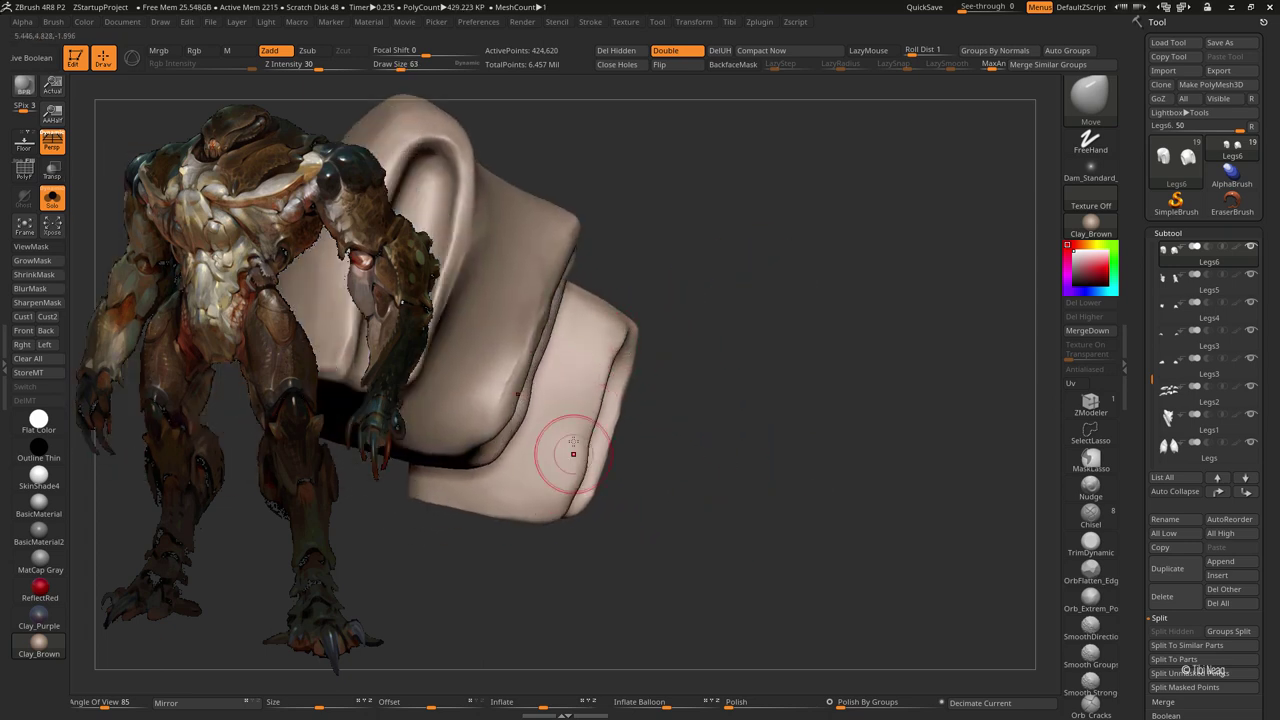
{"action": "right_click_drag", "start_coordinate": [611, 333], "coordinate": [651, 288]}
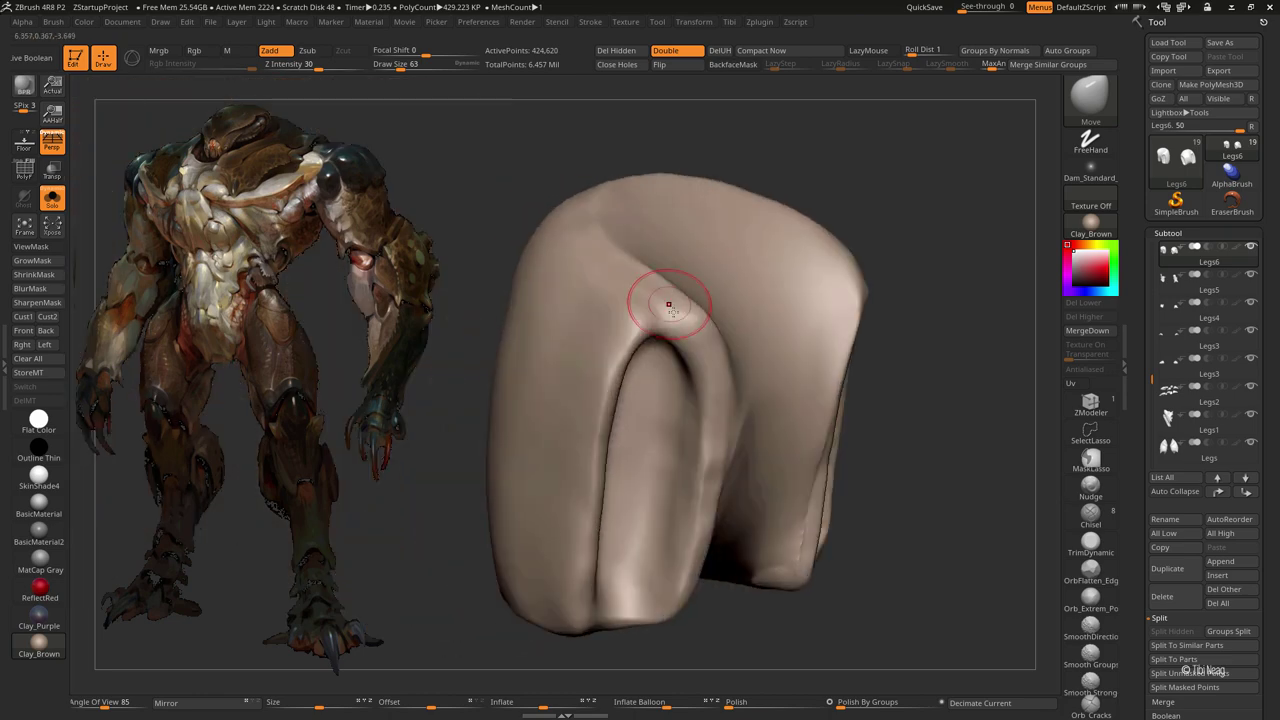
Step: Build up the top of the plate's arch with the Clay brush
{"action": "key", "text": "b"}
{"action": "key", "text": "c"}
{"action": "key", "text": "l"}
{"action": "mouse_move", "coordinate": [648, 326]}
{"action": "left_mouse_down"}
{"action": "mouse_move", "coordinate": [646, 297]}
{"action": "mouse_move", "coordinate": [680, 326]}
{"action": "left_mouse_up"}
{"action": "right_click_drag", "start_coordinate": [551, 348], "coordinate": [635, 441]}
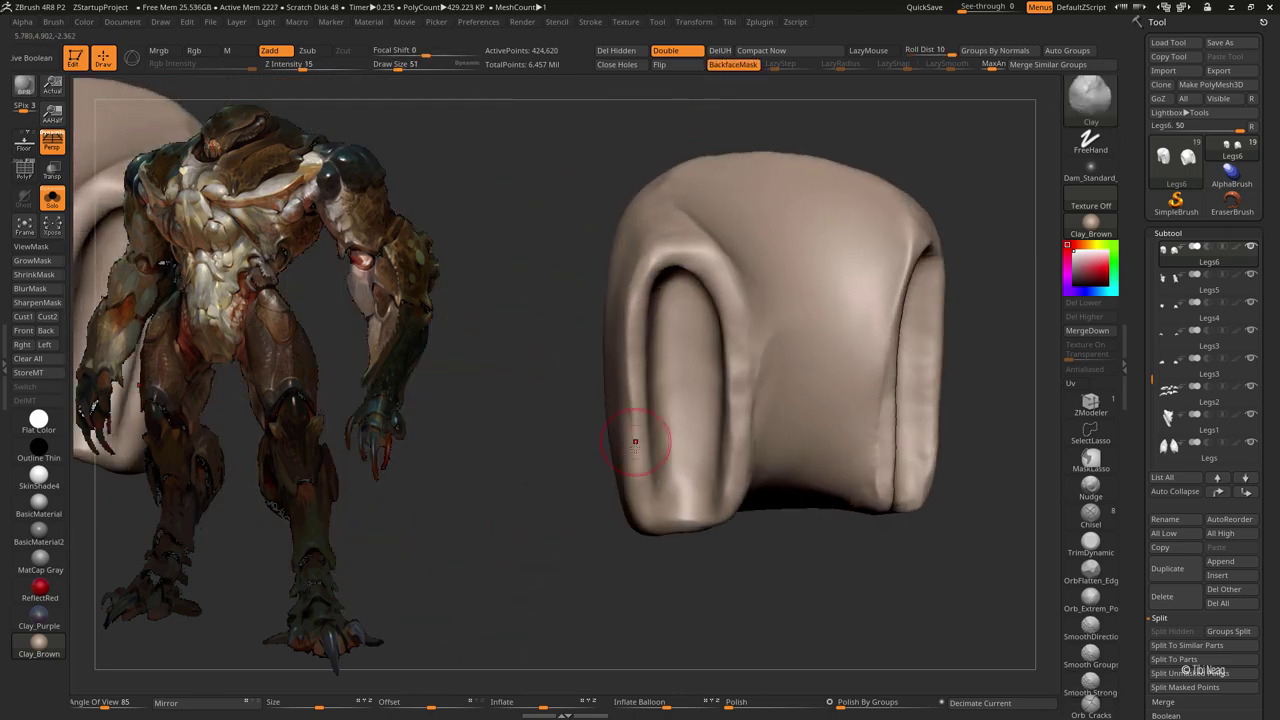
{"action": "mouse_move", "coordinate": [635, 490]}
{"action": "right_mouse_down"}
{"action": "mouse_move", "coordinate": [901, 325]}
{"action": "mouse_move", "coordinate": [911, 514]}
{"action": "mouse_move", "coordinate": [803, 397]}
{"action": "mouse_move", "coordinate": [685, 363]}
{"action": "right_mouse_up"}
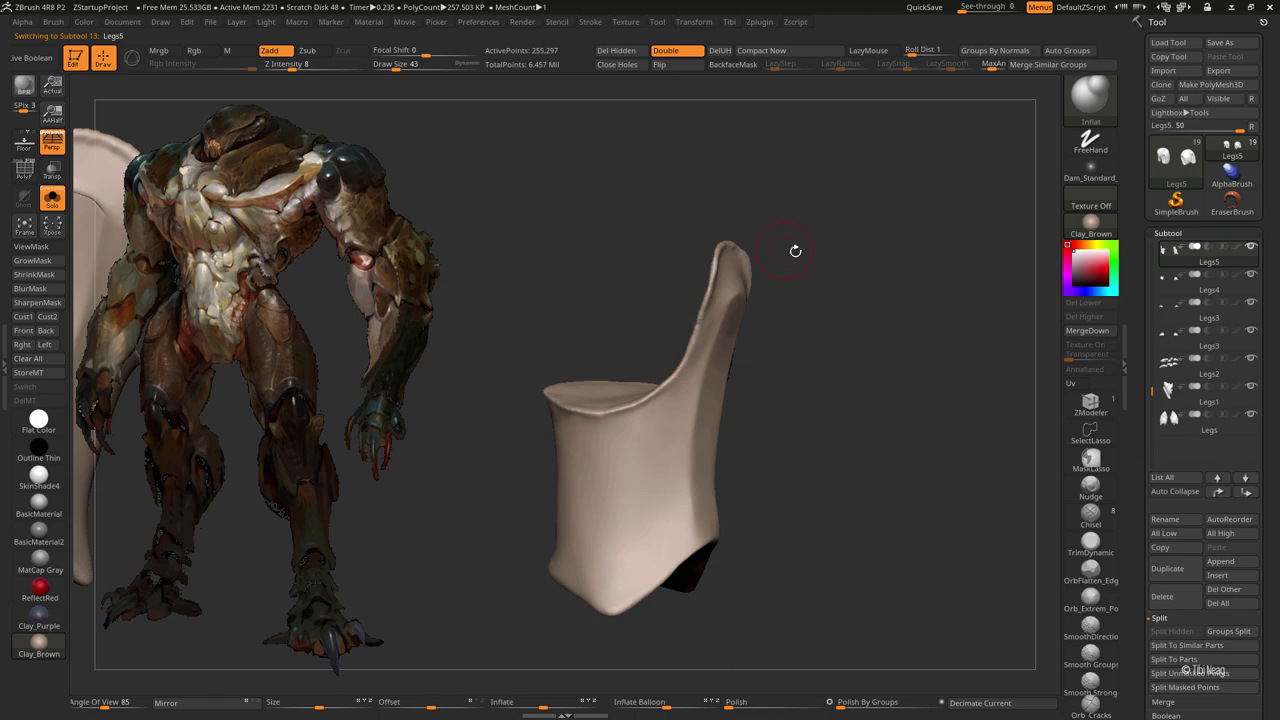
Step: Orbit and zoom around the full legs to inspect the Legs5 plate, ending in a side view
{"action": "right_click_drag", "start_coordinate": [795, 250], "coordinate": [709, 289], "text": "shift"}
{"action": "right_click_drag", "start_coordinate": [797, 286], "coordinate": [803, 375]}
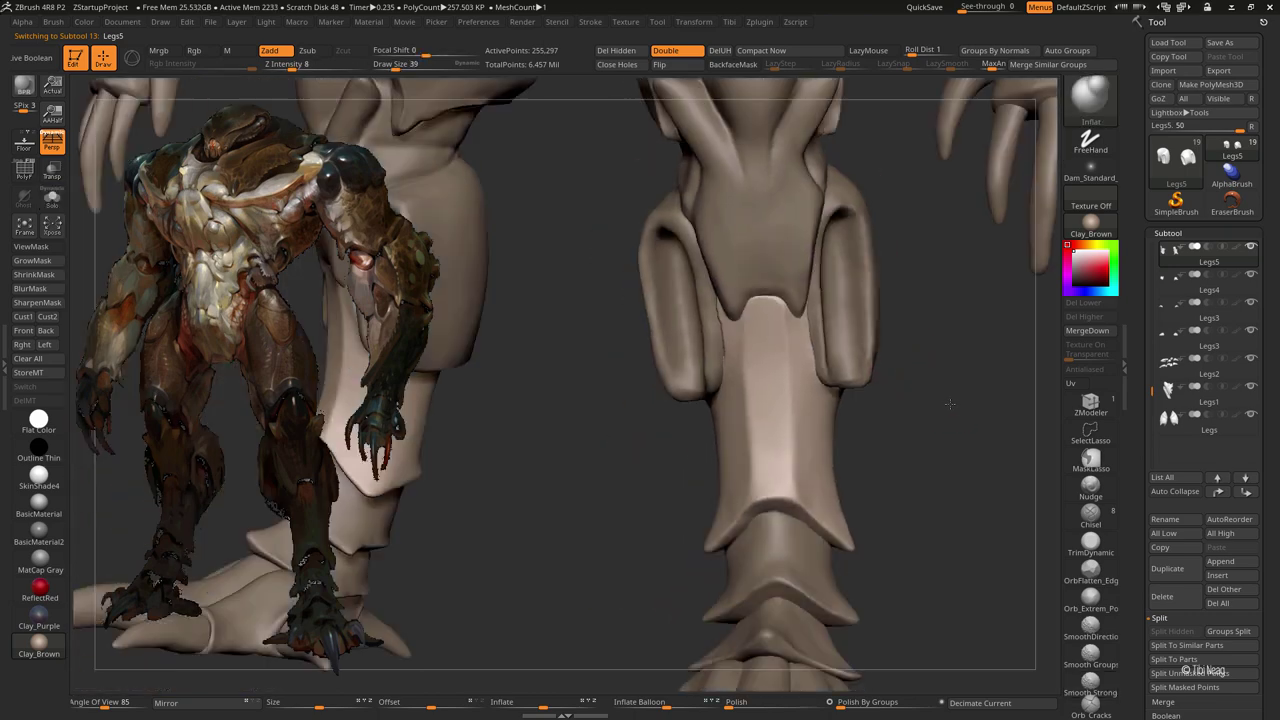
{"action": "right_click_drag", "start_coordinate": [747, 321], "coordinate": [768, 368]}
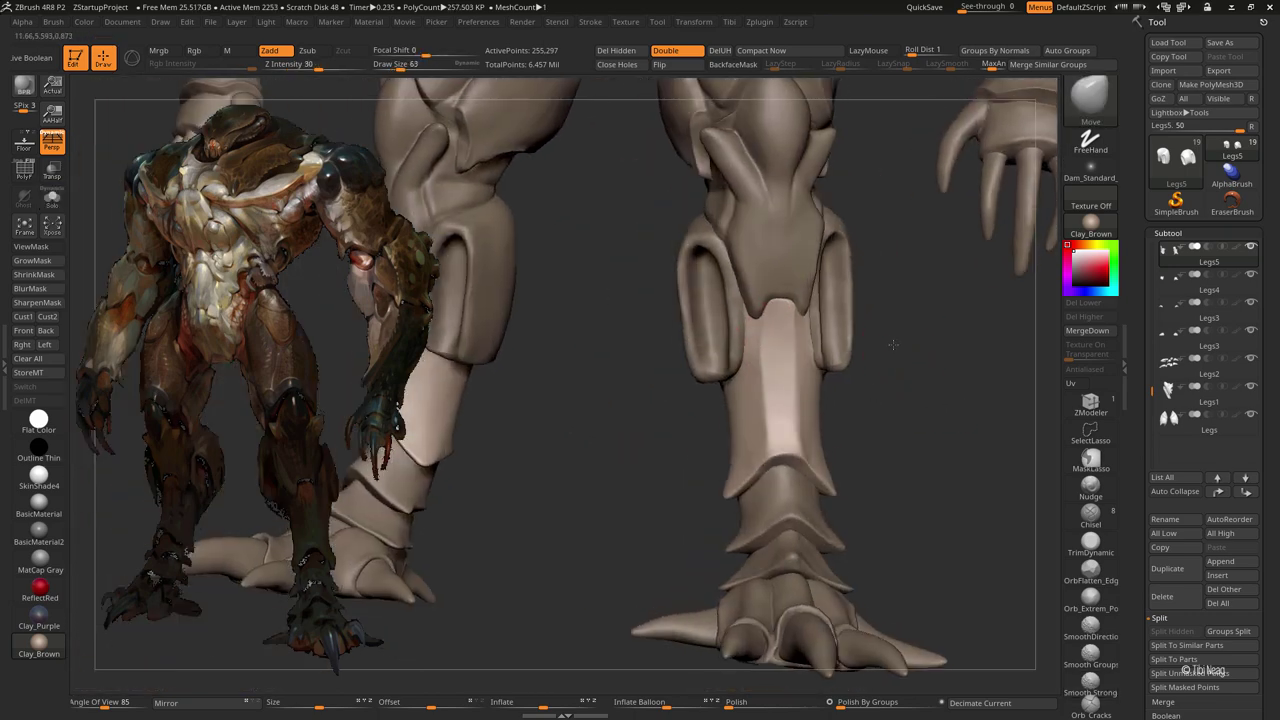
{"action": "mouse_move", "coordinate": [773, 414]}
{"action": "right_mouse_down"}
{"action": "mouse_move", "coordinate": [733, 403]}
{"action": "mouse_move", "coordinate": [808, 507]}
{"action": "mouse_move", "coordinate": [690, 418]}
{"action": "right_mouse_up"}
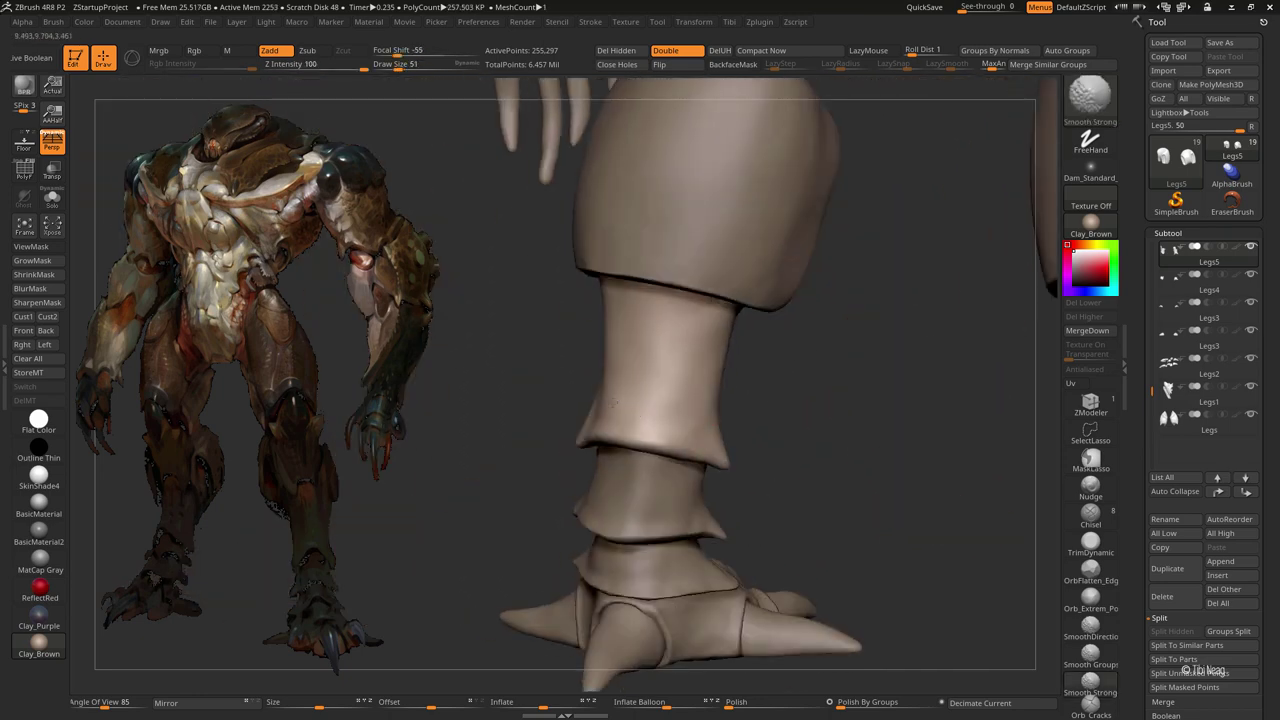
{"action": "mouse_move", "coordinate": [656, 336]}
{"action": "right_mouse_down"}
{"action": "mouse_move", "coordinate": [700, 286]}
{"action": "mouse_move", "coordinate": [600, 471]}
{"action": "mouse_move", "coordinate": [729, 563]}
{"action": "mouse_move", "coordinate": [789, 538]}
{"action": "mouse_move", "coordinate": [789, 389]}
{"action": "mouse_move", "coordinate": [774, 380]}
{"action": "right_mouse_up"}
Step: Solo the Legs6 caps, mask at brush size 55, and Transpose Move the right cap toward the left
{"action": "left_click", "coordinate": [717, 330], "text": "alt"}
{"action": "key", "text": "alt+s"}
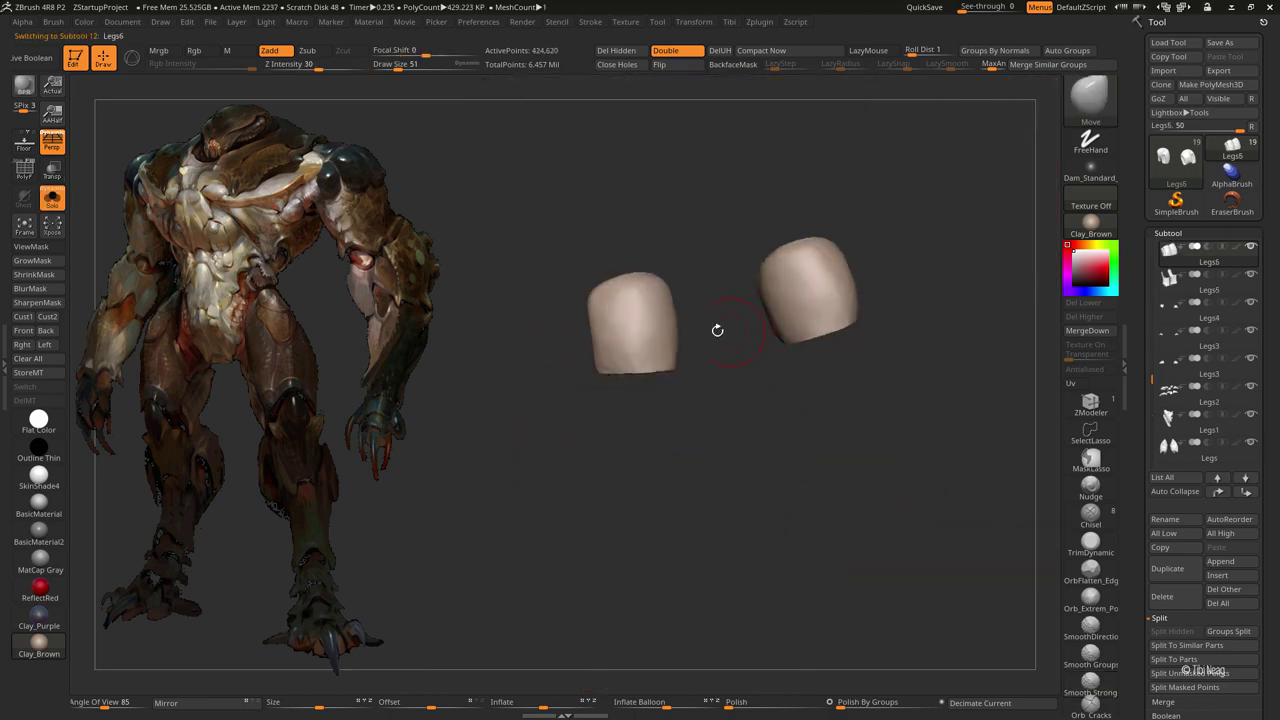
{"action": "right_click_drag", "start_coordinate": [717, 330], "coordinate": [705, 277]}
{"action": "key", "text": "ctrl"}
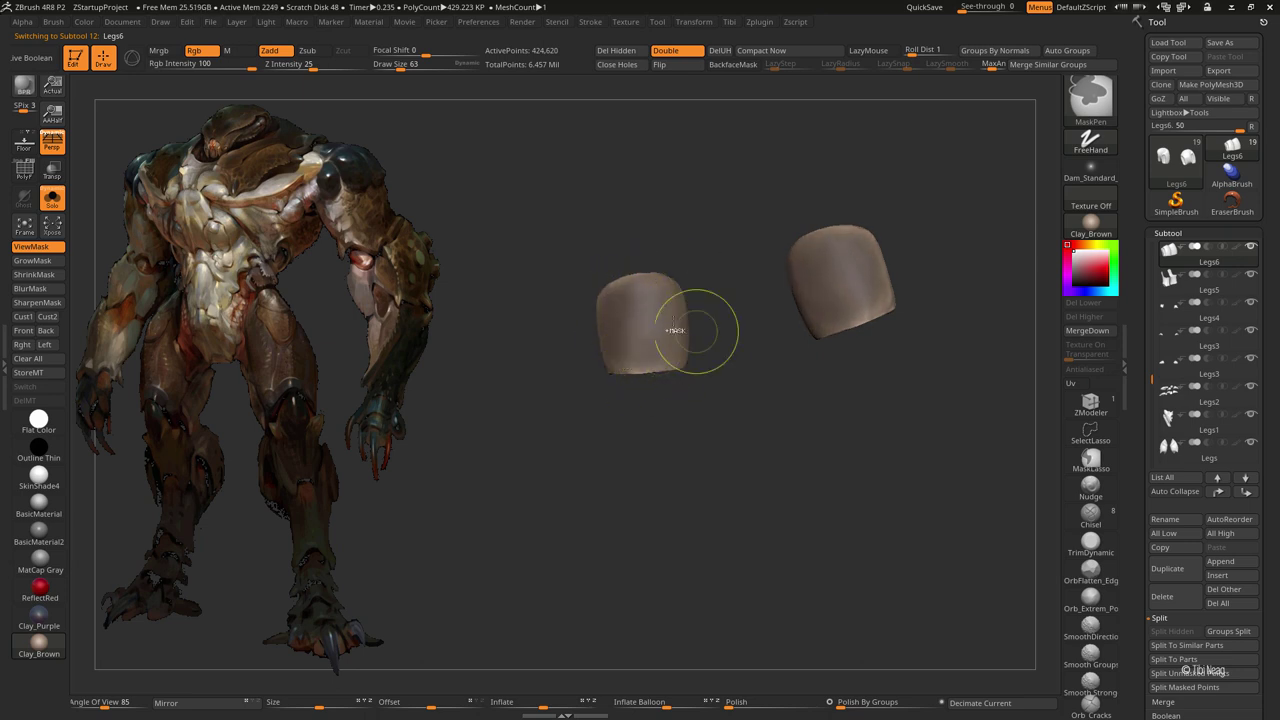
{"action": "key", "text": "bracketleft"}
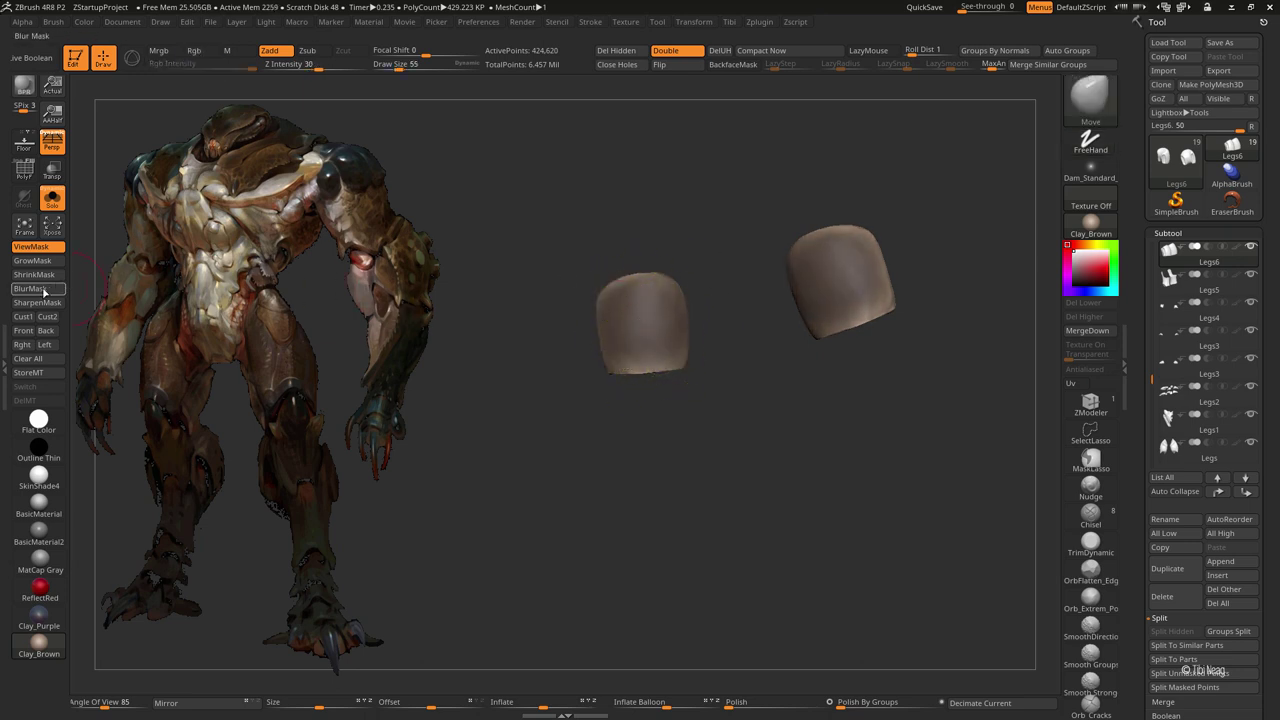
{"action": "key", "text": "w"}
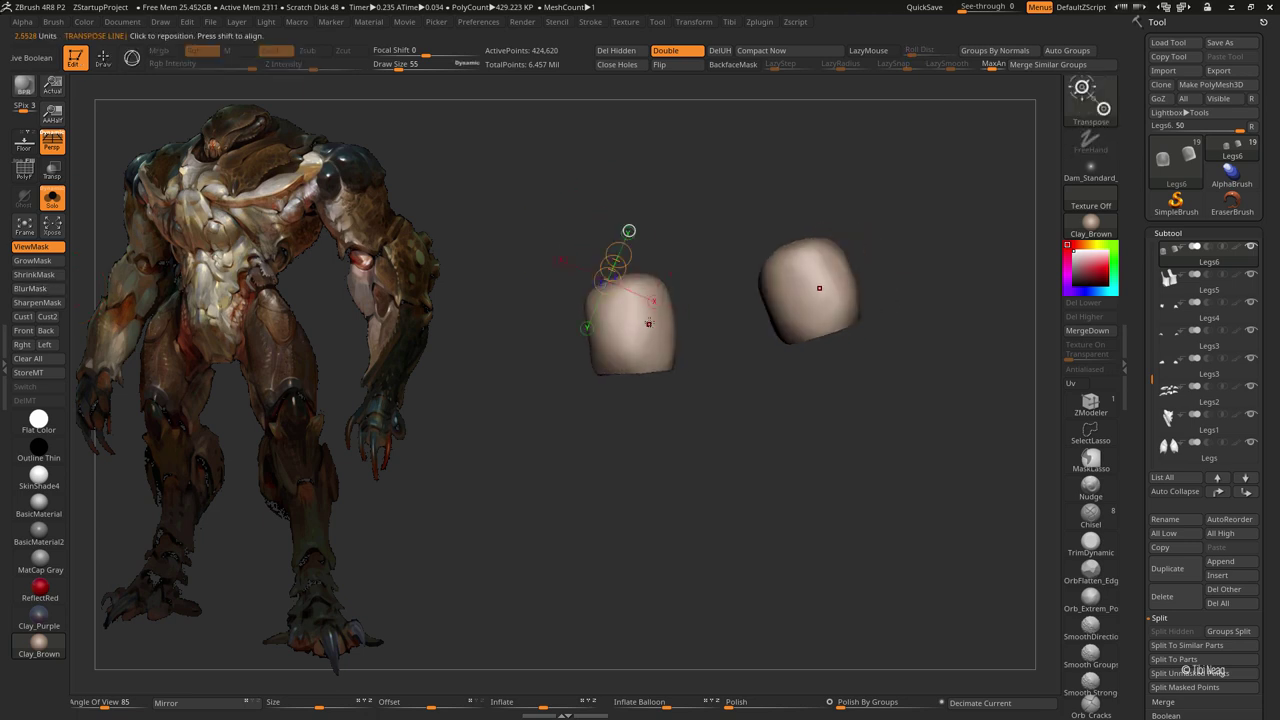
{"action": "left_click_drag", "start_coordinate": [629, 229], "coordinate": [760, 298]}
Step: Reshape the two knee caps with the Move brush enlarged to 87
{"action": "left_click_drag", "start_coordinate": [691, 464], "coordinate": [700, 380]}
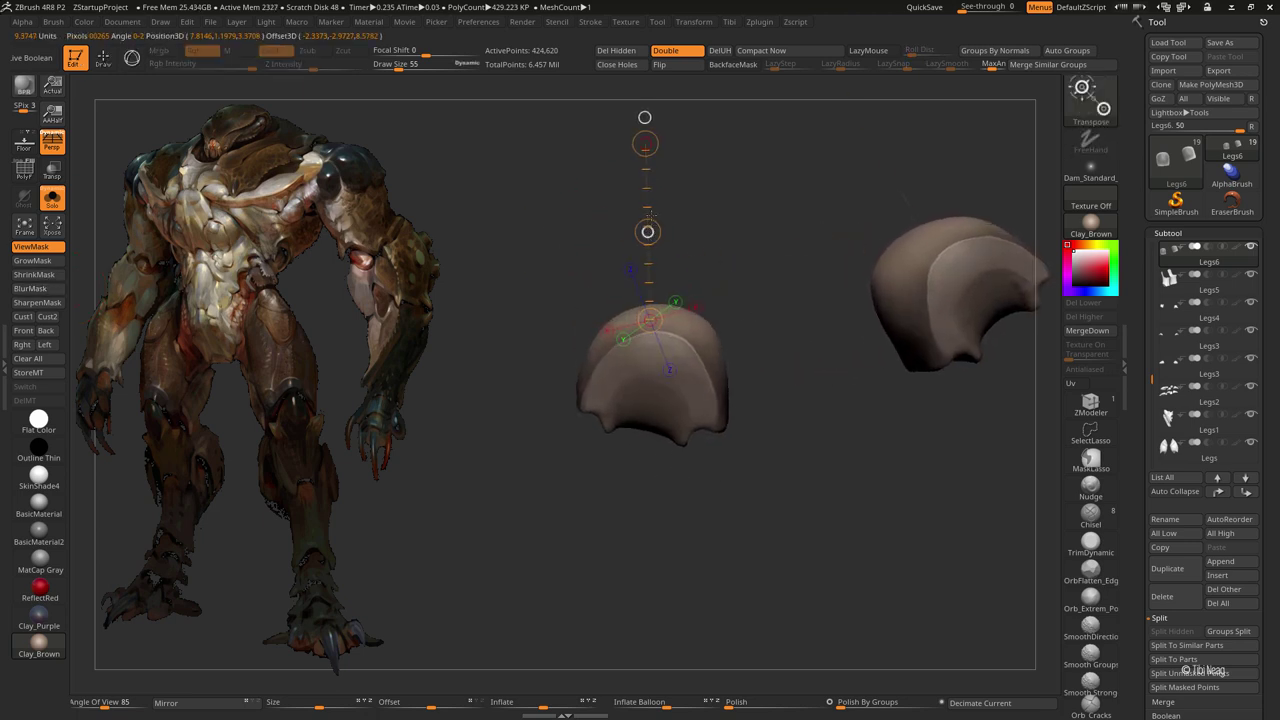
{"action": "key", "text": "q"}
{"action": "mouse_move", "coordinate": [743, 246]}
{"action": "left_mouse_down"}
{"action": "mouse_move", "coordinate": [737, 220]}
{"action": "mouse_move", "coordinate": [662, 390]}
{"action": "mouse_move", "coordinate": [742, 364]}
{"action": "mouse_move", "coordinate": [757, 471]}
{"action": "mouse_move", "coordinate": [562, 442]}
{"action": "mouse_move", "coordinate": [718, 375]}
{"action": "left_mouse_up"}
{"action": "key", "text": "space"}
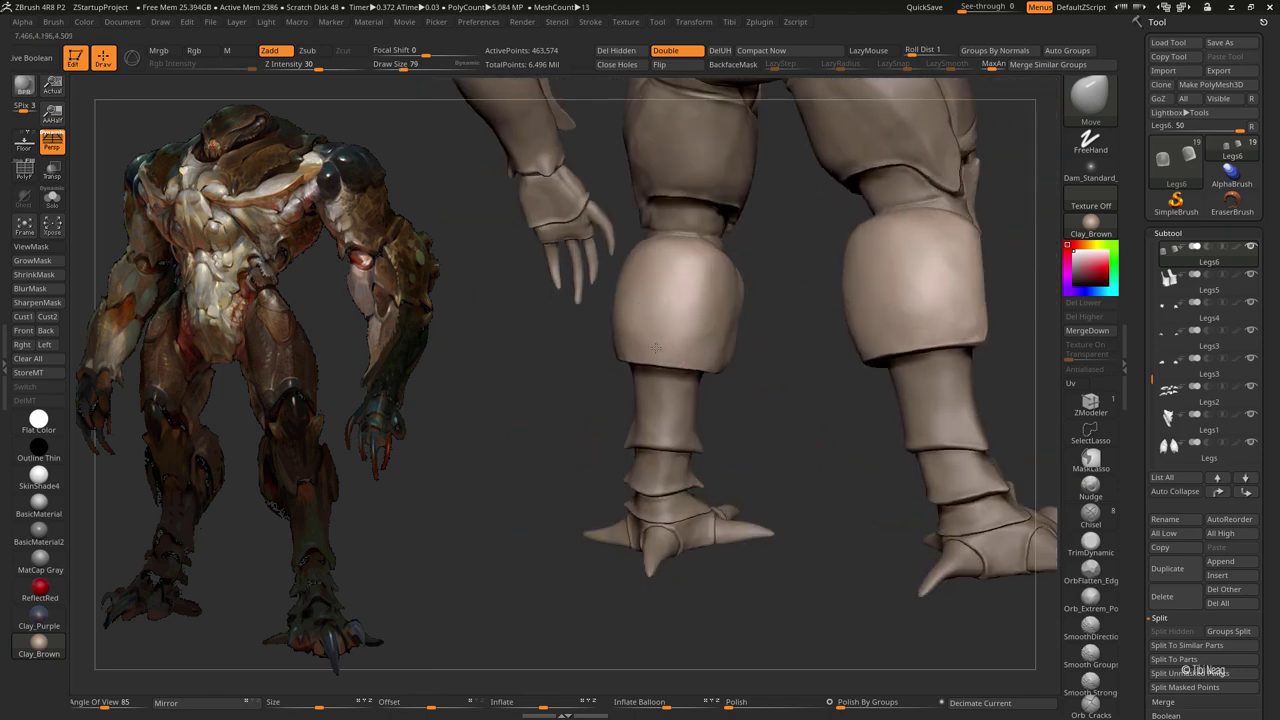
Step: Bring the Legs1 knee close, shrink the brush to 35, and polish its planes with hPolish
{"action": "mouse_move", "coordinate": [761, 330]}
{"action": "left_mouse_down"}
{"action": "mouse_move", "coordinate": [784, 485]}
{"action": "mouse_move", "coordinate": [867, 517]}
{"action": "mouse_move", "coordinate": [861, 532]}
{"action": "left_mouse_up"}
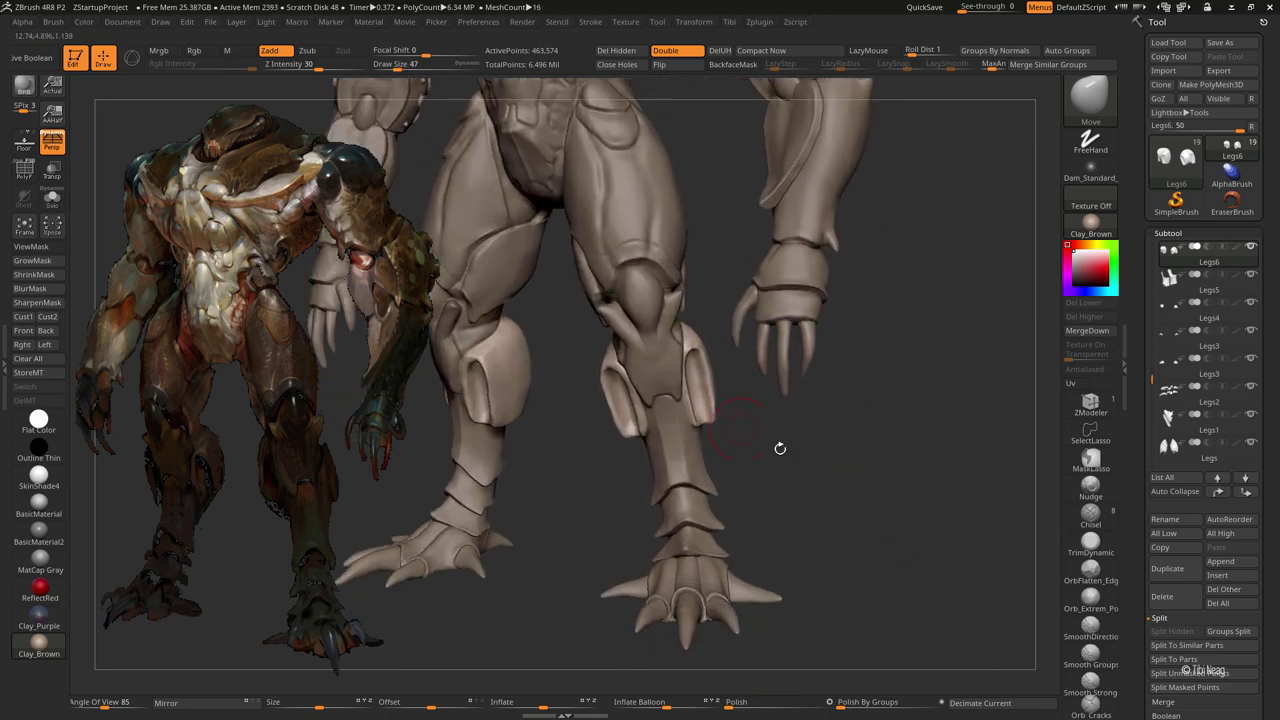
{"action": "left_click_drag", "start_coordinate": [860, 461], "coordinate": [735, 398], "text": "alt"}
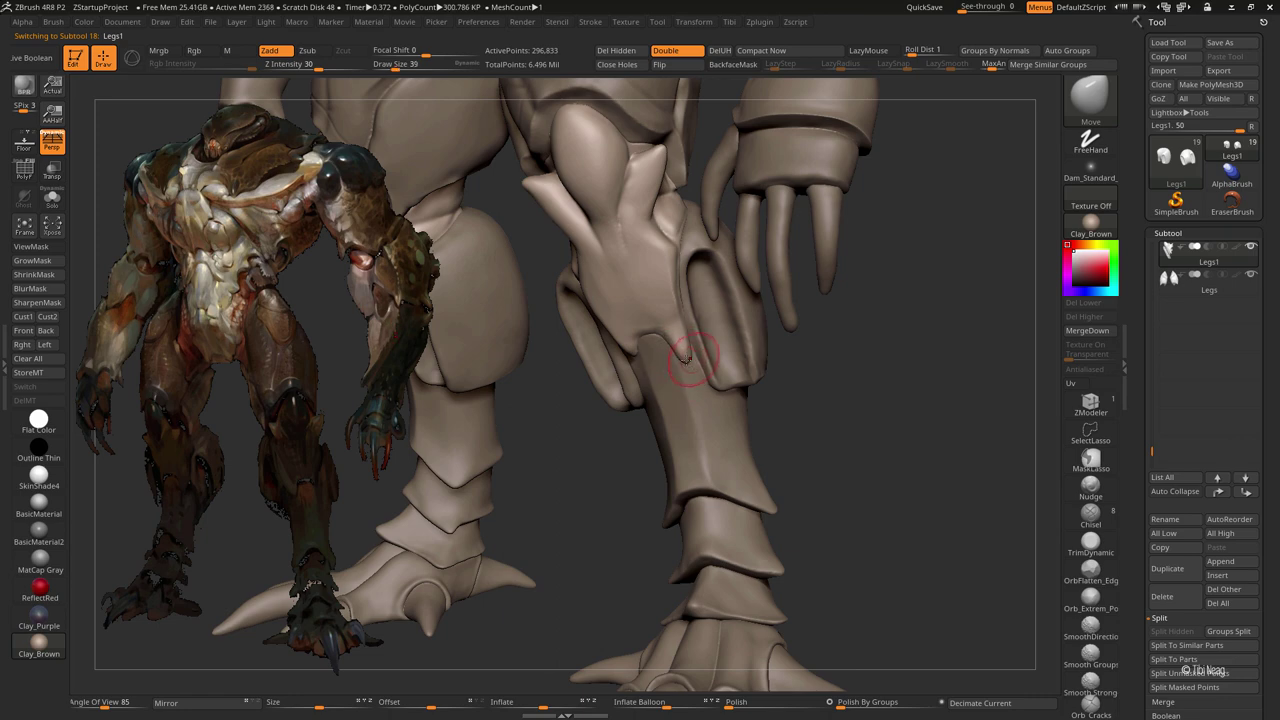
{"action": "key", "text": "bracketleft"}
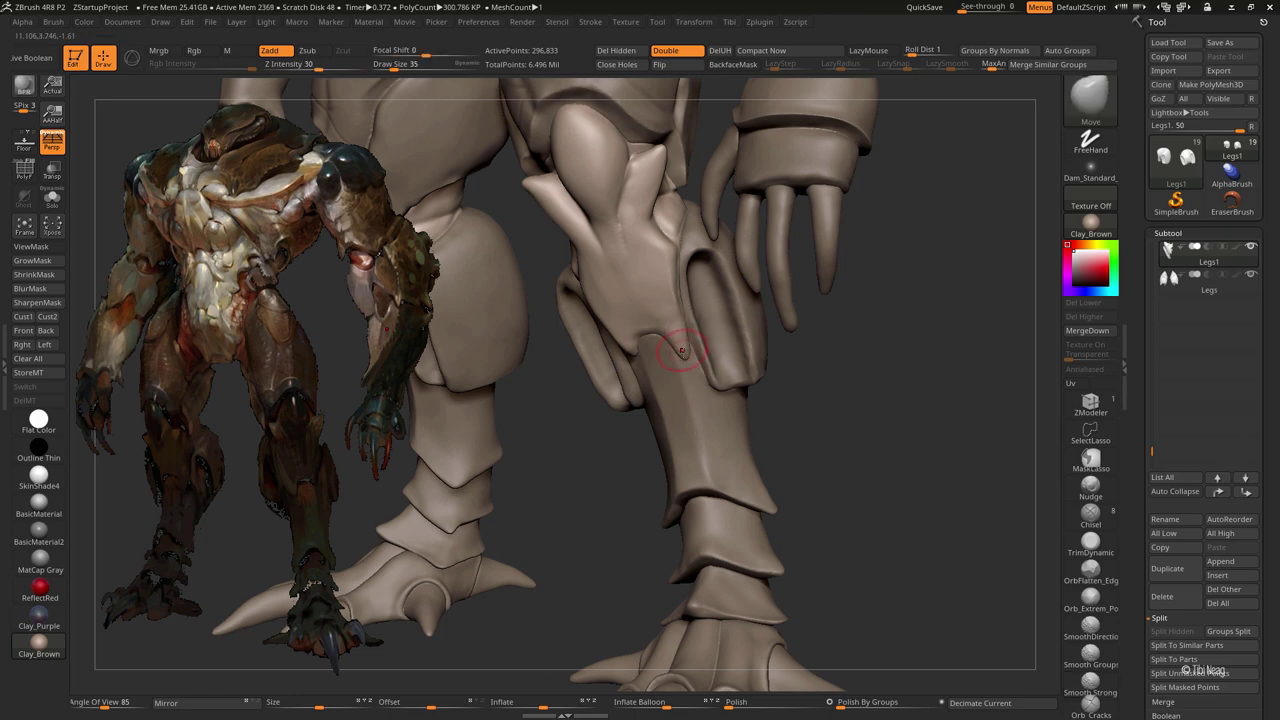
{"action": "left_click_drag", "start_coordinate": [722, 355], "coordinate": [700, 373]}
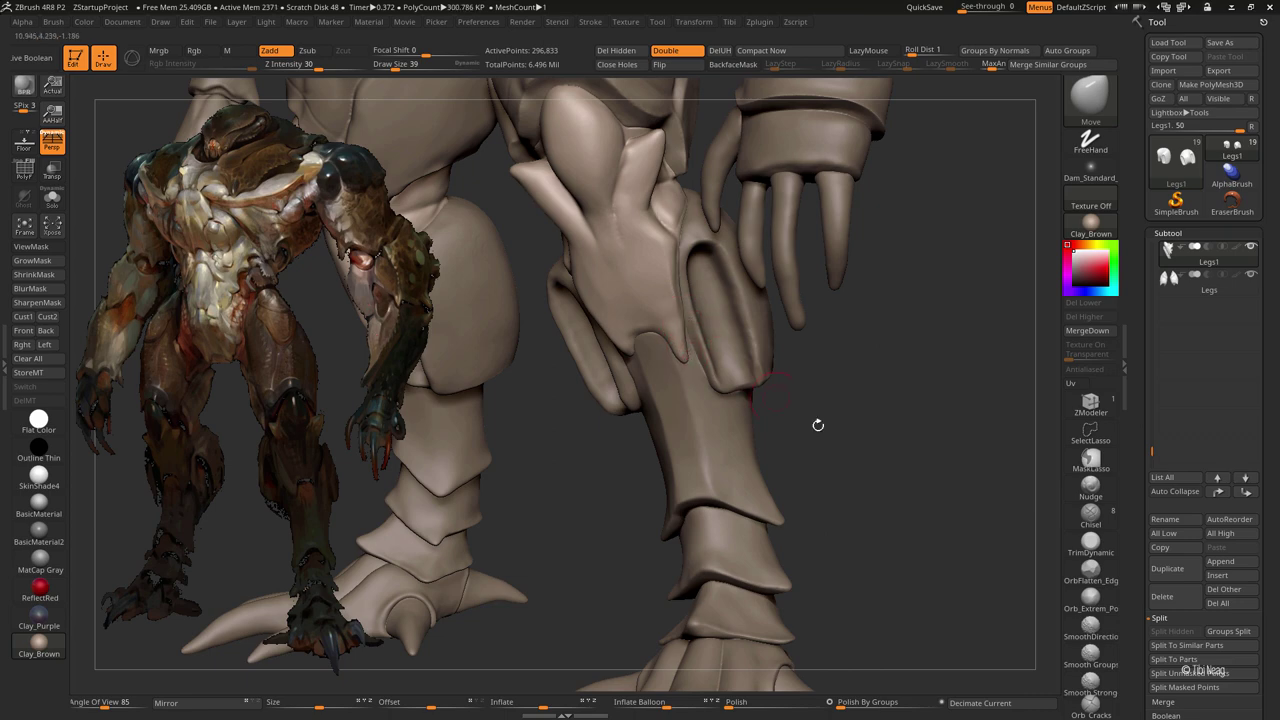
{"action": "mouse_move", "coordinate": [818, 425]}
{"action": "left_mouse_down"}
{"action": "mouse_move", "coordinate": [631, 363]}
{"action": "mouse_move", "coordinate": [666, 309]}
{"action": "left_mouse_up"}
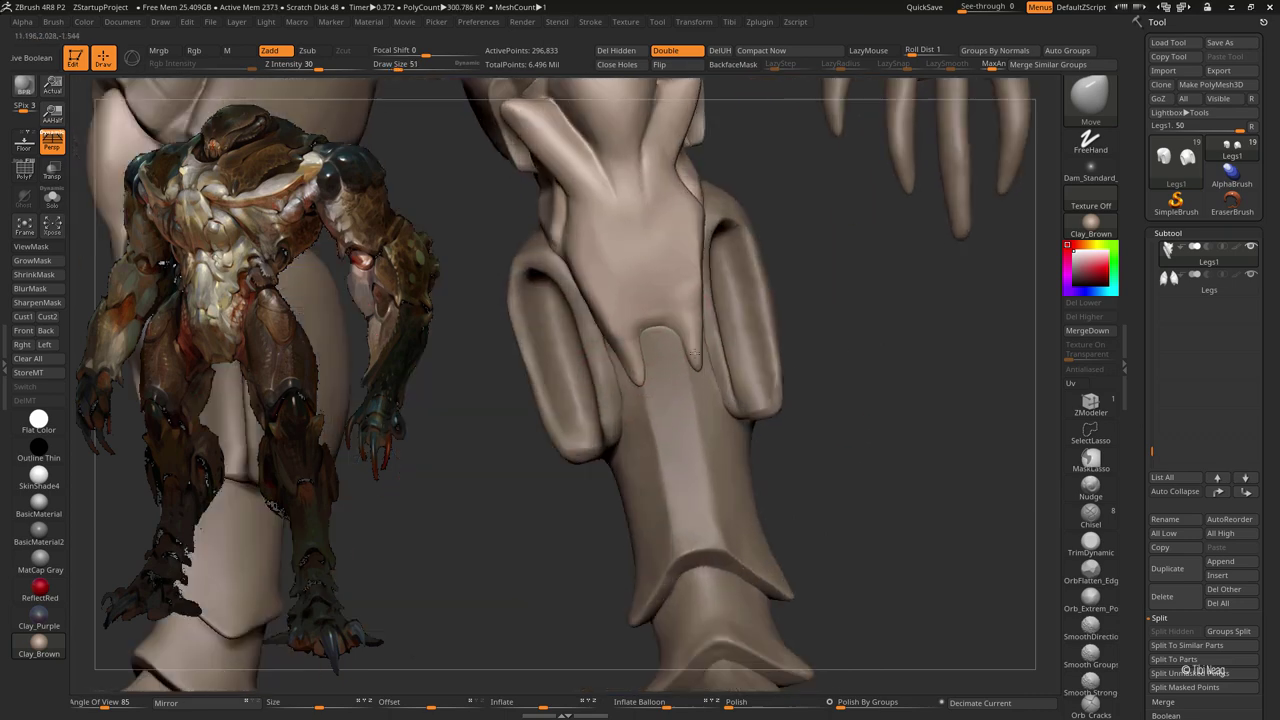
{"action": "left_click_drag", "start_coordinate": [892, 299], "coordinate": [637, 370], "text": "alt"}
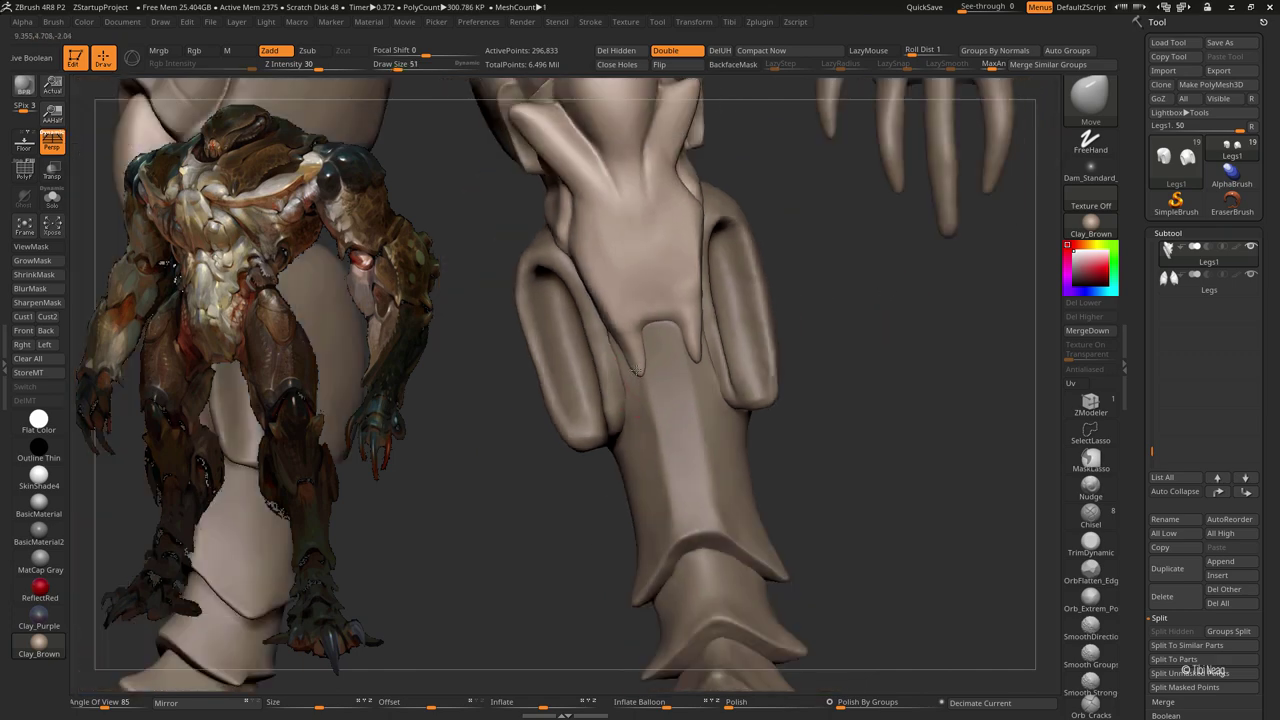
{"action": "key", "text": "b"}
{"action": "key", "text": "h"}
{"action": "key", "text": "p"}
{"action": "mouse_move", "coordinate": [917, 397]}
{"action": "left_mouse_down"}
{"action": "mouse_move", "coordinate": [650, 360]}
{"action": "mouse_move", "coordinate": [647, 383]}
{"action": "left_mouse_up"}
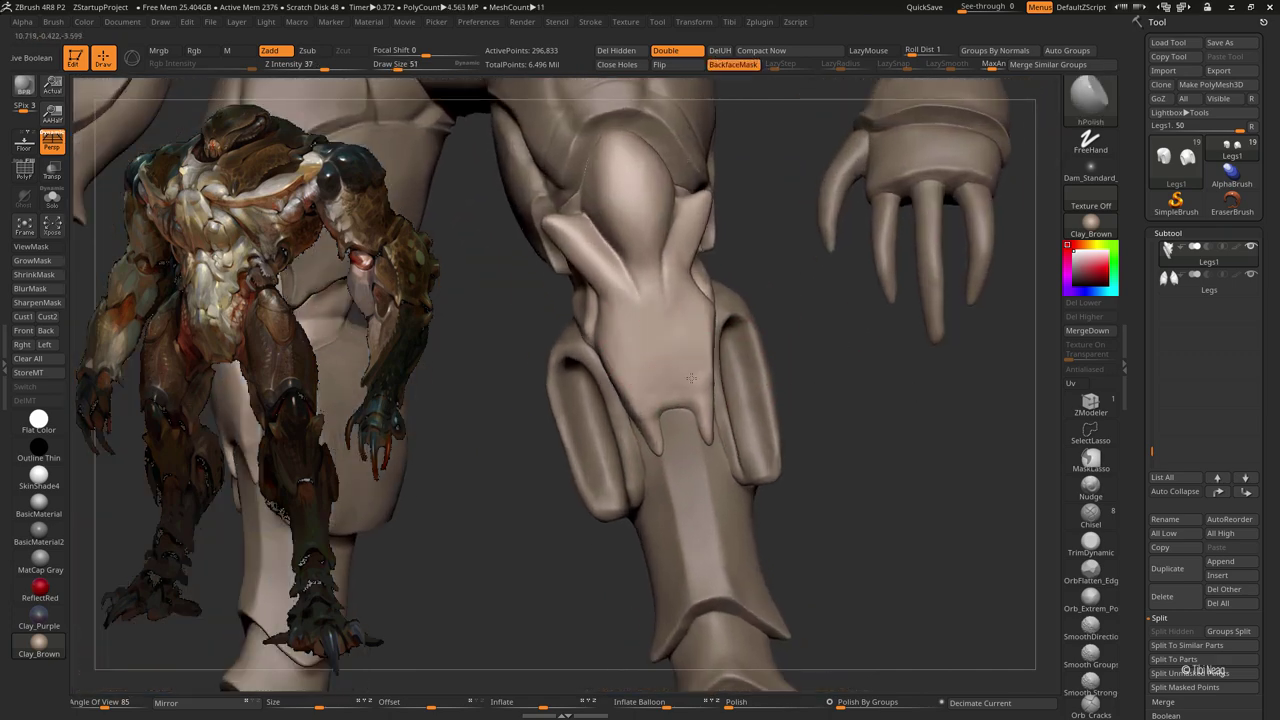
Step: Carve a fine DamStandard groove down the knee plate's front and smooth it
{"action": "key", "text": "b"}
{"action": "key", "text": "d"}
{"action": "key", "text": "s"}
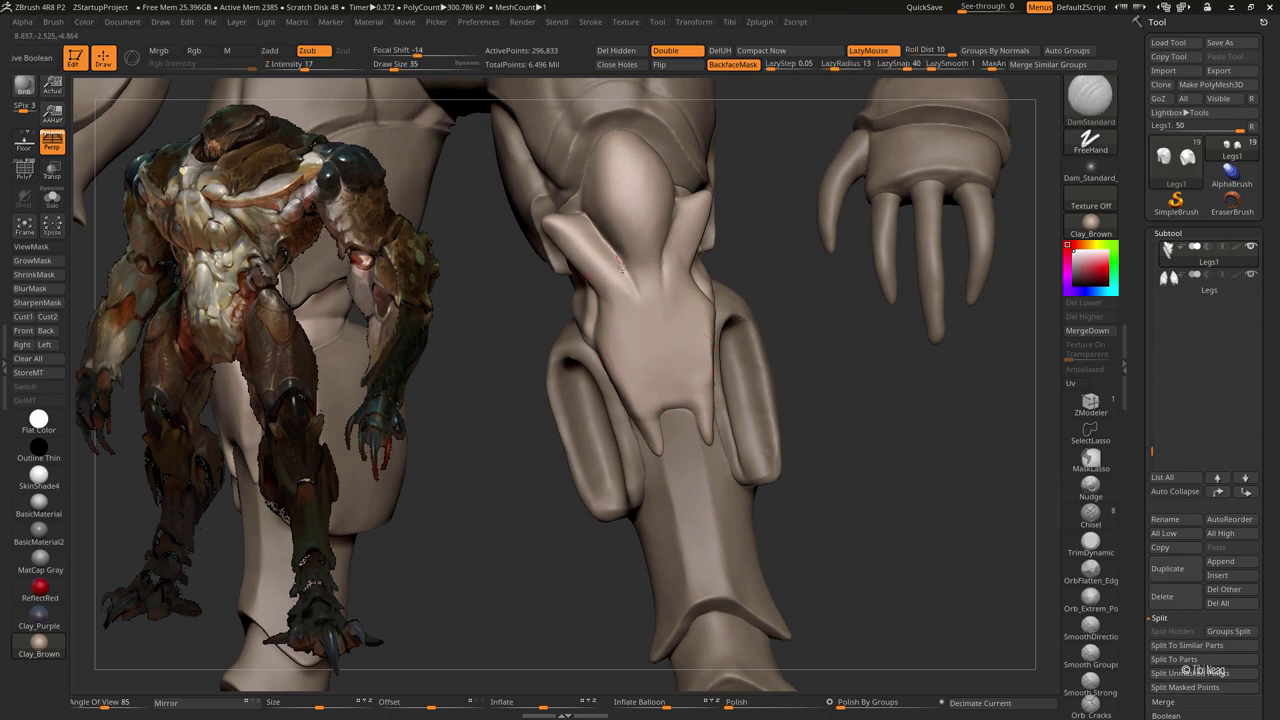
{"action": "left_click_drag", "start_coordinate": [633, 294], "coordinate": [618, 258]}
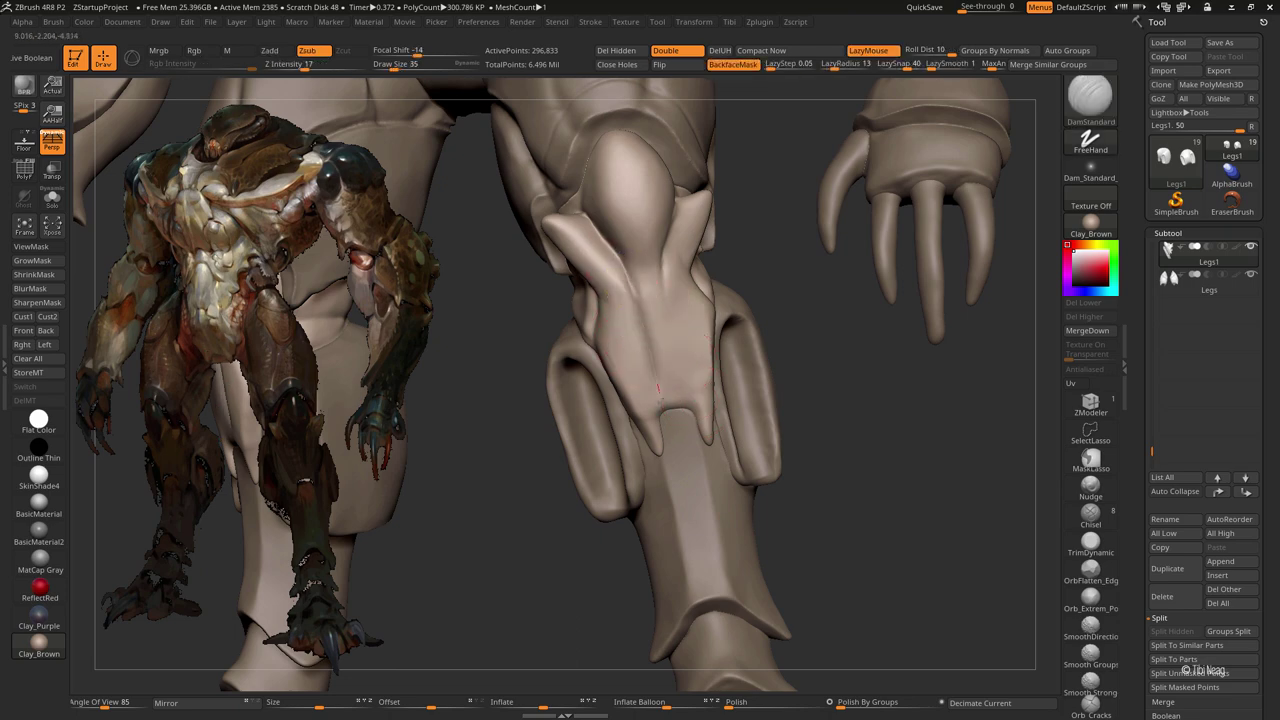
{"action": "left_click_drag", "start_coordinate": [793, 289], "coordinate": [760, 300]}
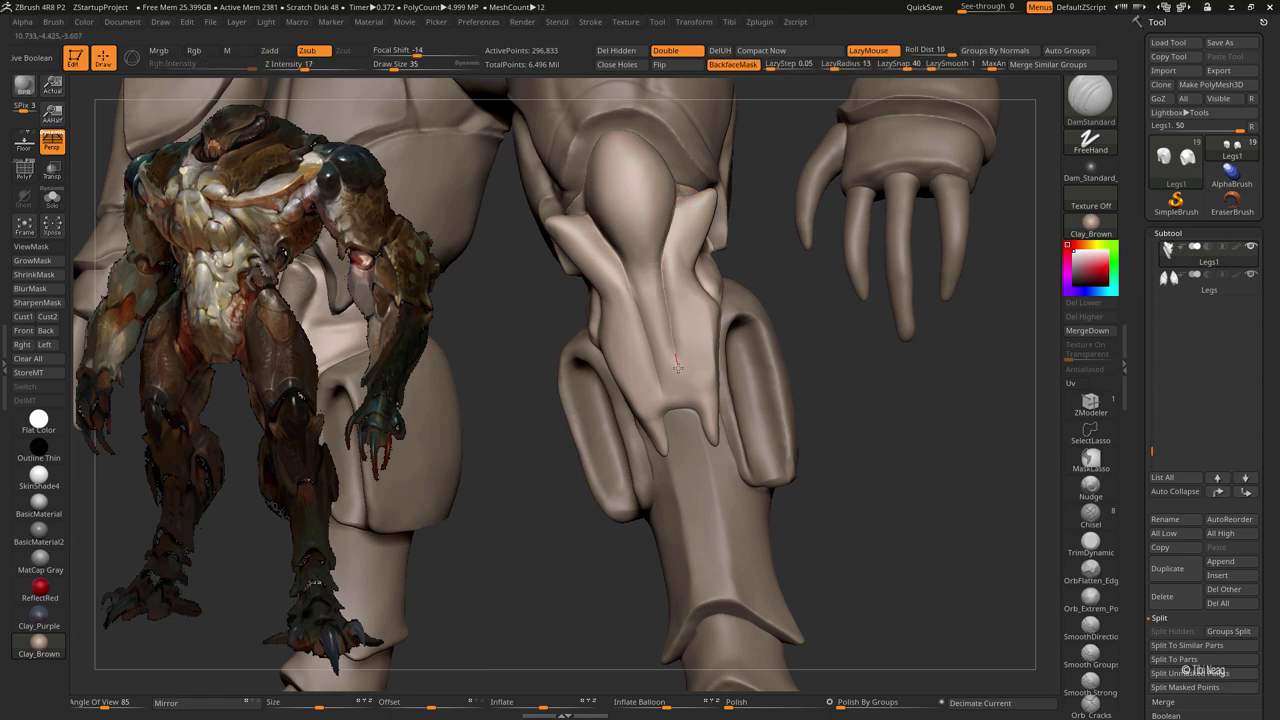
{"action": "key", "text": "shift"}
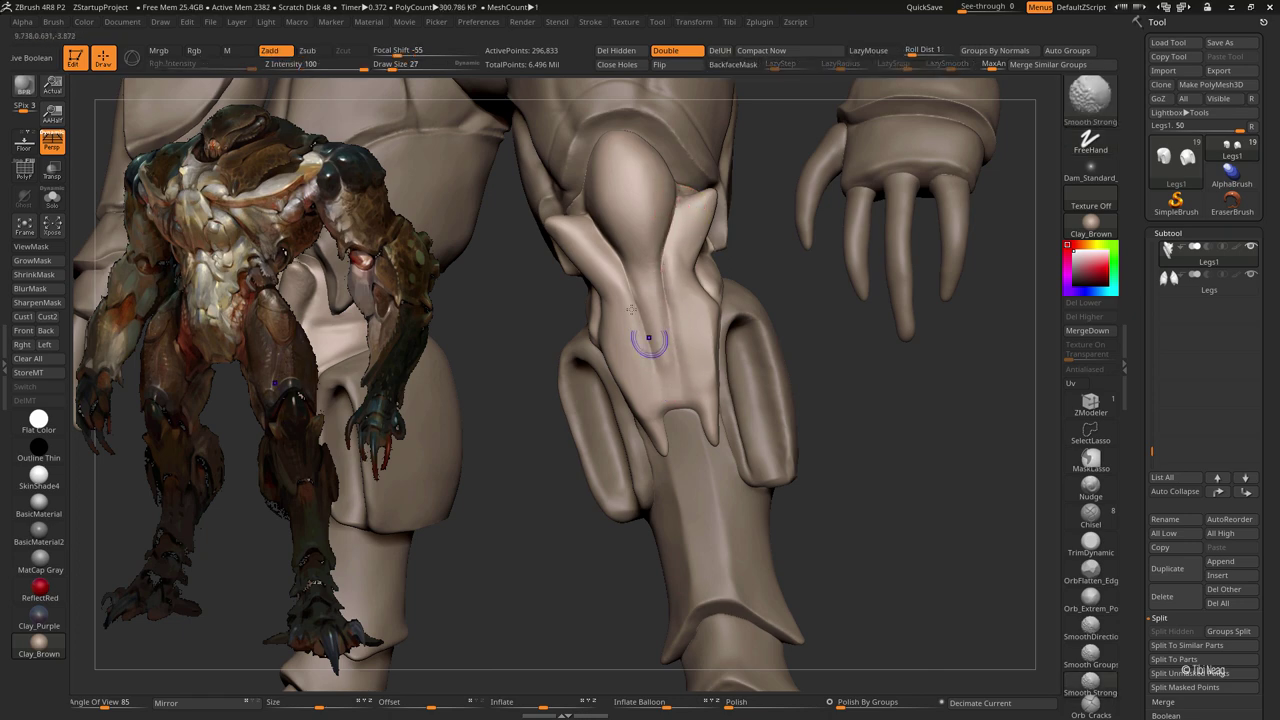
{"action": "mouse_move", "coordinate": [931, 466]}
{"action": "left_mouse_down", "text": "alt"}
{"action": "mouse_move", "coordinate": [741, 362]}
{"action": "mouse_move", "coordinate": [763, 314]}
{"action": "mouse_move", "coordinate": [648, 378]}
{"action": "mouse_move", "coordinate": [620, 320]}
{"action": "left_mouse_up", "text": "alt"}
Step: Tweak the knee with the Move brush and zoom out to the whole leg
{"action": "key", "text": "b"}
{"action": "key", "text": "m"}
{"action": "key", "text": "v"}
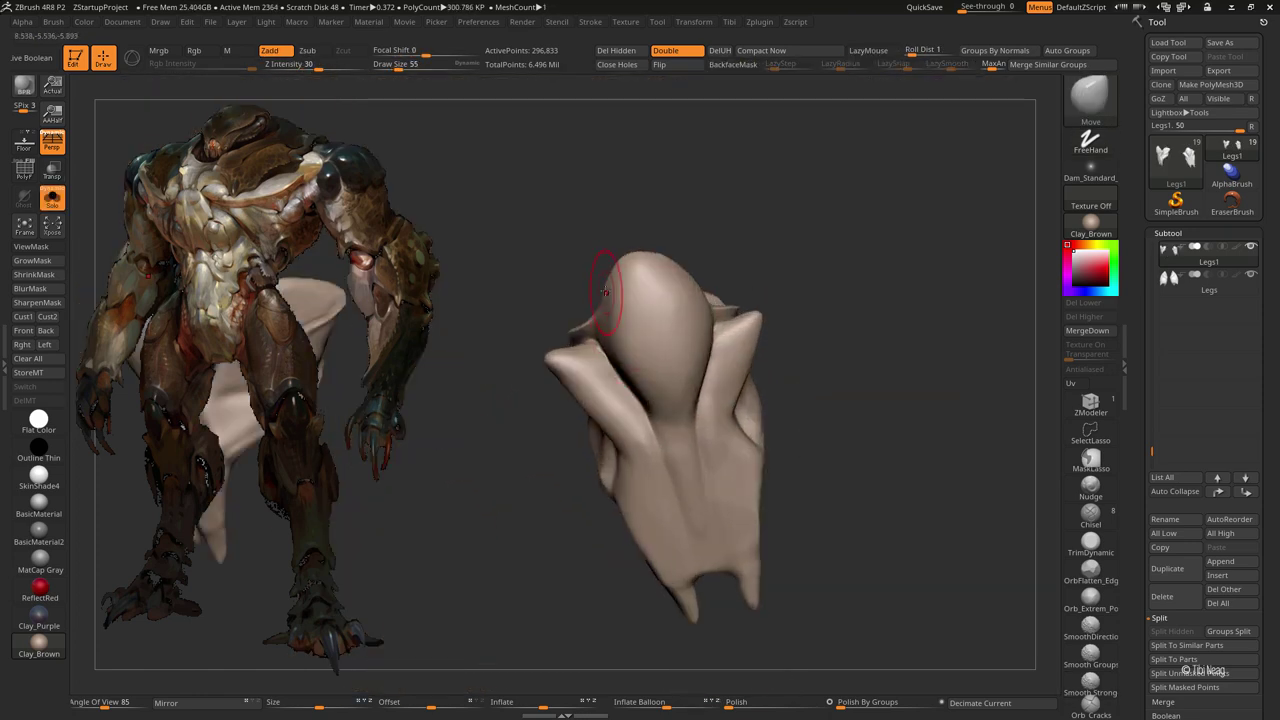
{"action": "left_click_drag", "start_coordinate": [650, 259], "coordinate": [903, 420], "text": "alt"}
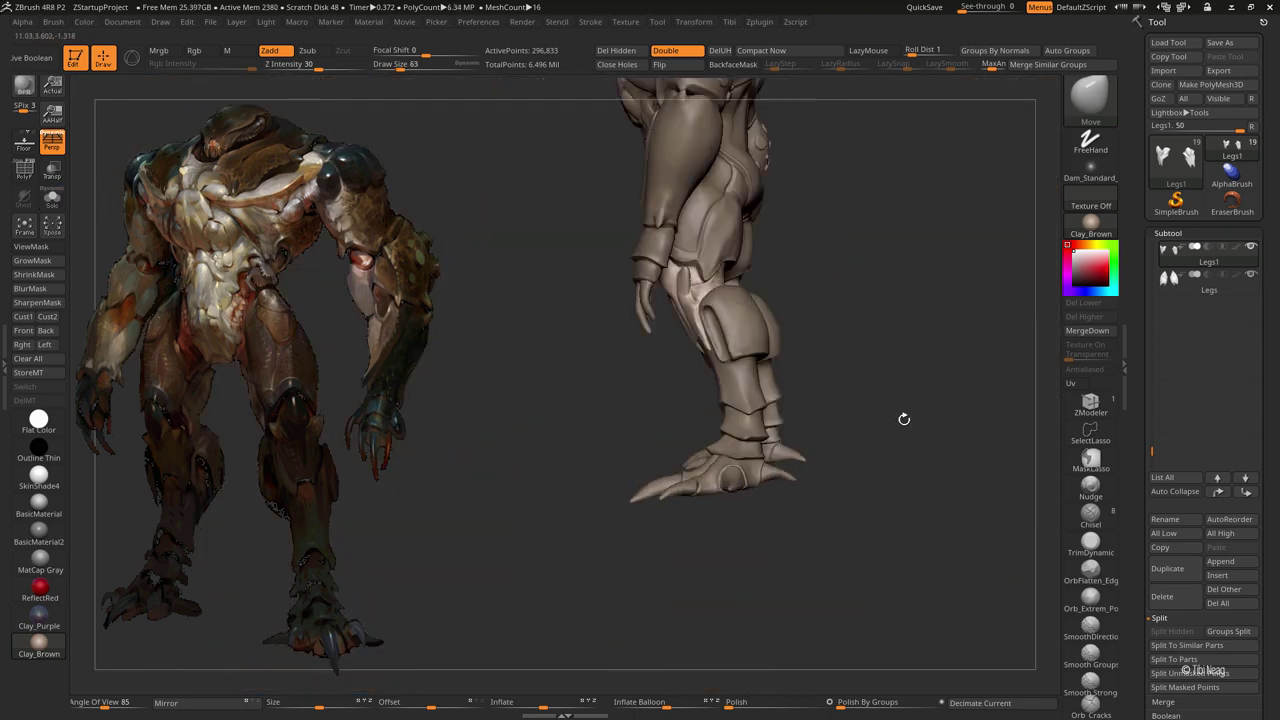
{"action": "key", "text": "f"}
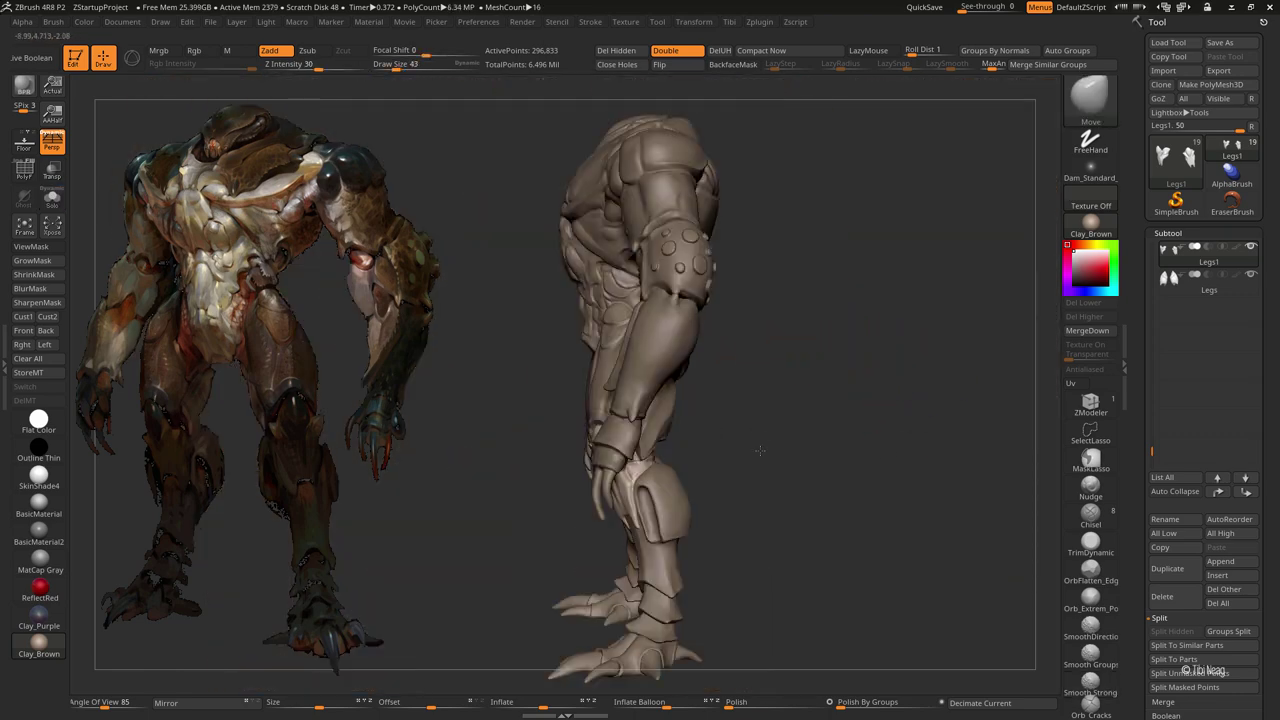
Step: Select the Torso subtool, orbit around it, and choose DamStandard with the limbs shown again
{"action": "left_click", "coordinate": [700, 270], "text": "alt"}
{"action": "mouse_move", "coordinate": [766, 274]}
{"action": "left_mouse_down"}
{"action": "mouse_move", "coordinate": [717, 389]}
{"action": "mouse_move", "coordinate": [826, 418]}
{"action": "mouse_move", "coordinate": [771, 383]}
{"action": "left_mouse_up"}
{"action": "key", "text": "b"}
{"action": "key", "text": "d"}
{"action": "key", "text": "s"}
{"action": "mouse_move", "coordinate": [715, 265]}
{"action": "left_mouse_down"}
{"action": "mouse_move", "coordinate": [729, 366]}
{"action": "mouse_move", "coordinate": [650, 325]}
{"action": "mouse_move", "coordinate": [629, 271]}
{"action": "mouse_move", "coordinate": [671, 323]}
{"action": "mouse_move", "coordinate": [726, 286]}
{"action": "mouse_move", "coordinate": [692, 337]}
{"action": "mouse_move", "coordinate": [615, 370]}
{"action": "mouse_move", "coordinate": [563, 420]}
{"action": "mouse_move", "coordinate": [537, 396]}
{"action": "mouse_move", "coordinate": [519, 433]}
{"action": "mouse_move", "coordinate": [580, 443]}
{"action": "mouse_move", "coordinate": [663, 400]}
{"action": "left_mouse_up"}
{"action": "key", "text": "shift+s"}
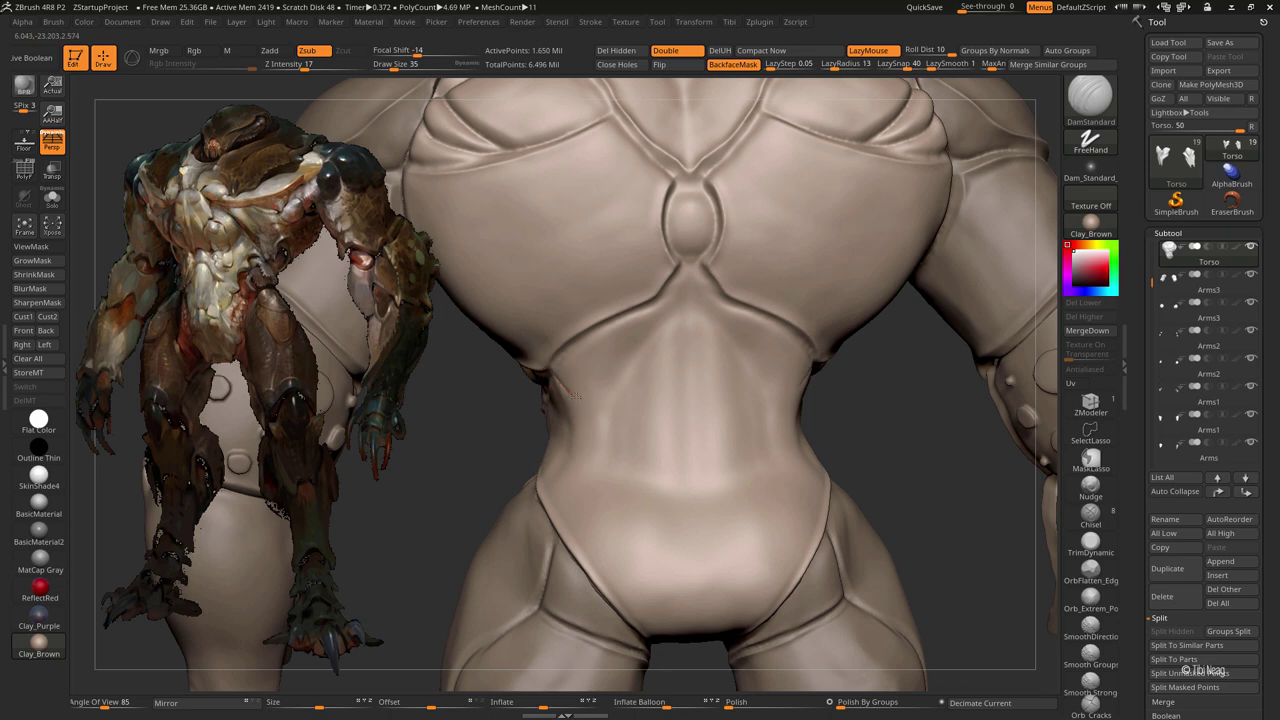
Step: Carve DamStandard grooves below the sternum notch and down one side of the abdomen
{"action": "left_click_drag", "start_coordinate": [688, 316], "coordinate": [660, 340]}
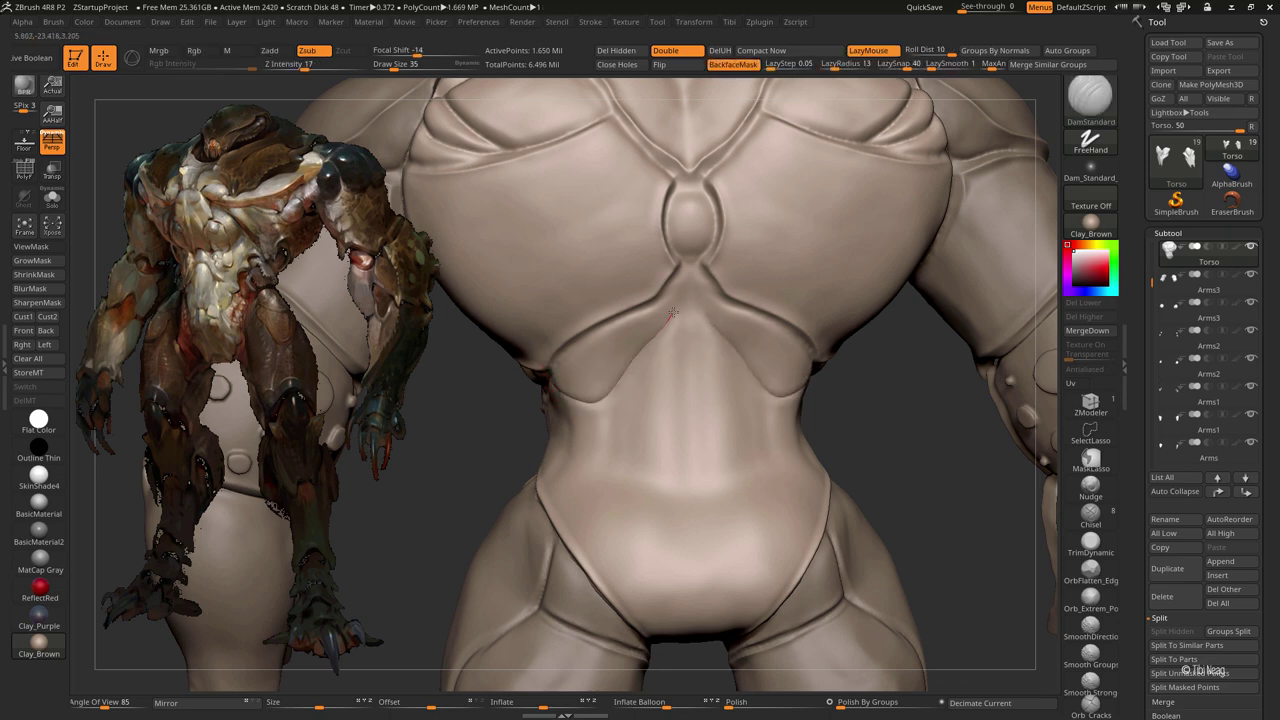
{"action": "key", "text": "b"}
{"action": "key", "text": "c"}
{"action": "key", "text": "l"}
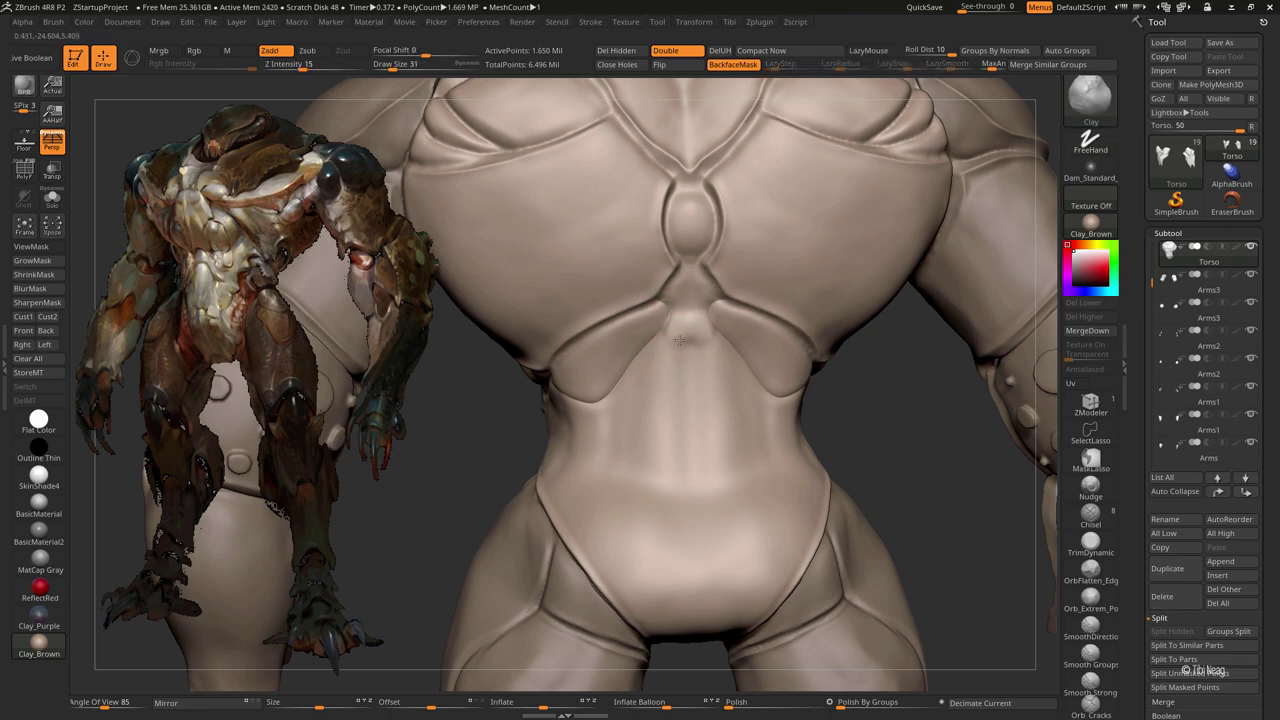
{"action": "key", "text": "b"}
{"action": "key", "text": "d"}
{"action": "key", "text": "s"}
{"action": "left_click_drag", "start_coordinate": [674, 354], "coordinate": [671, 343]}
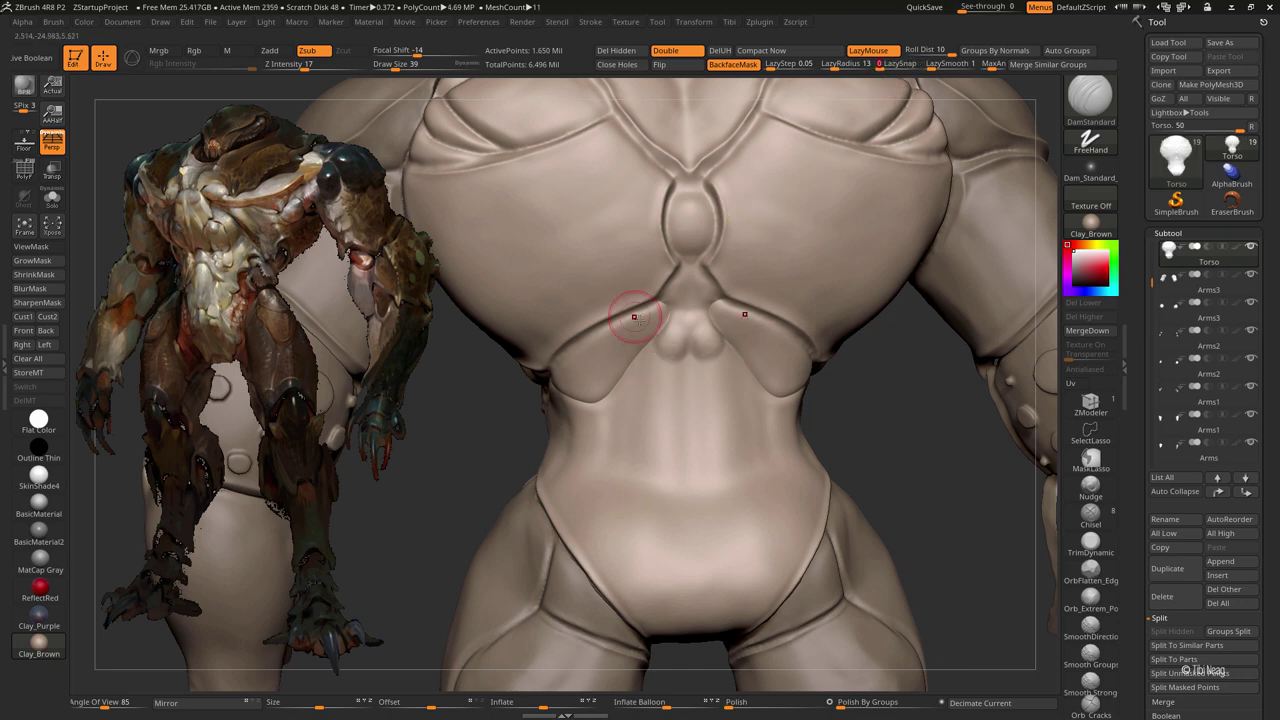
{"action": "left_click_drag", "start_coordinate": [637, 362], "coordinate": [641, 474]}
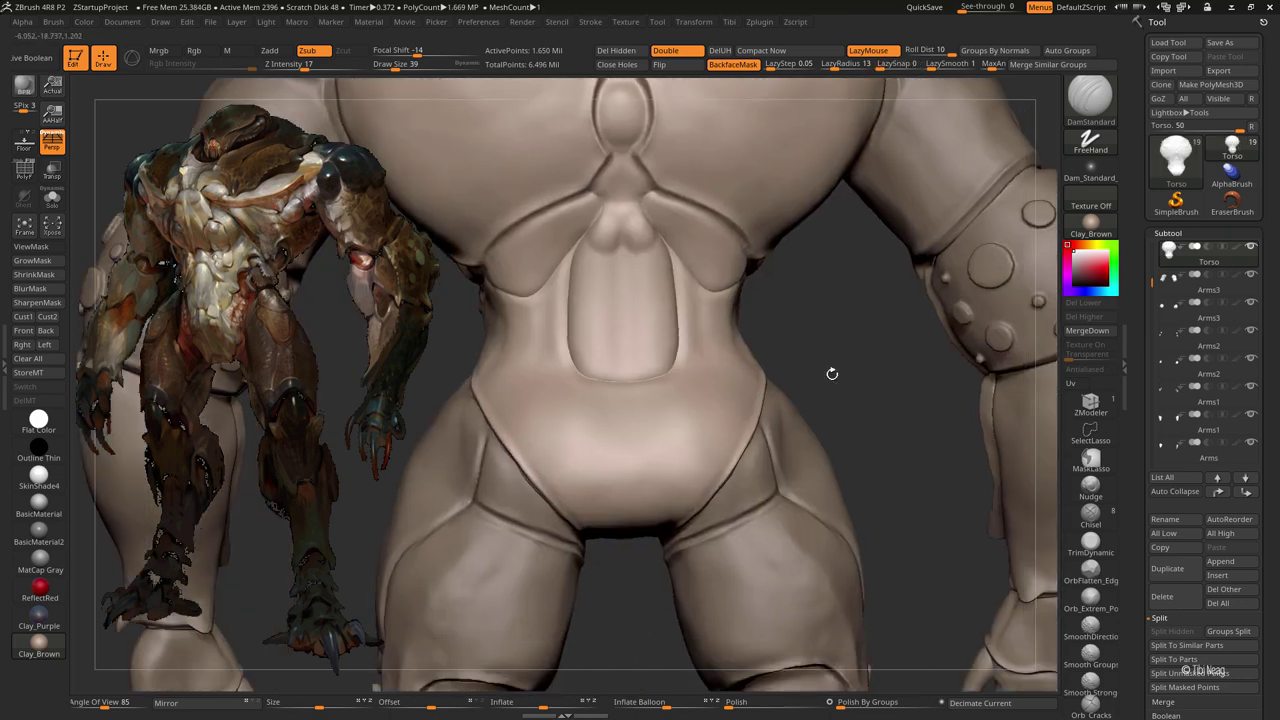
Step: Carve the mirrored abdominal groove deeper, then smooth both grooves slightly
{"action": "left_click_drag", "start_coordinate": [831, 371], "coordinate": [445, 355]}
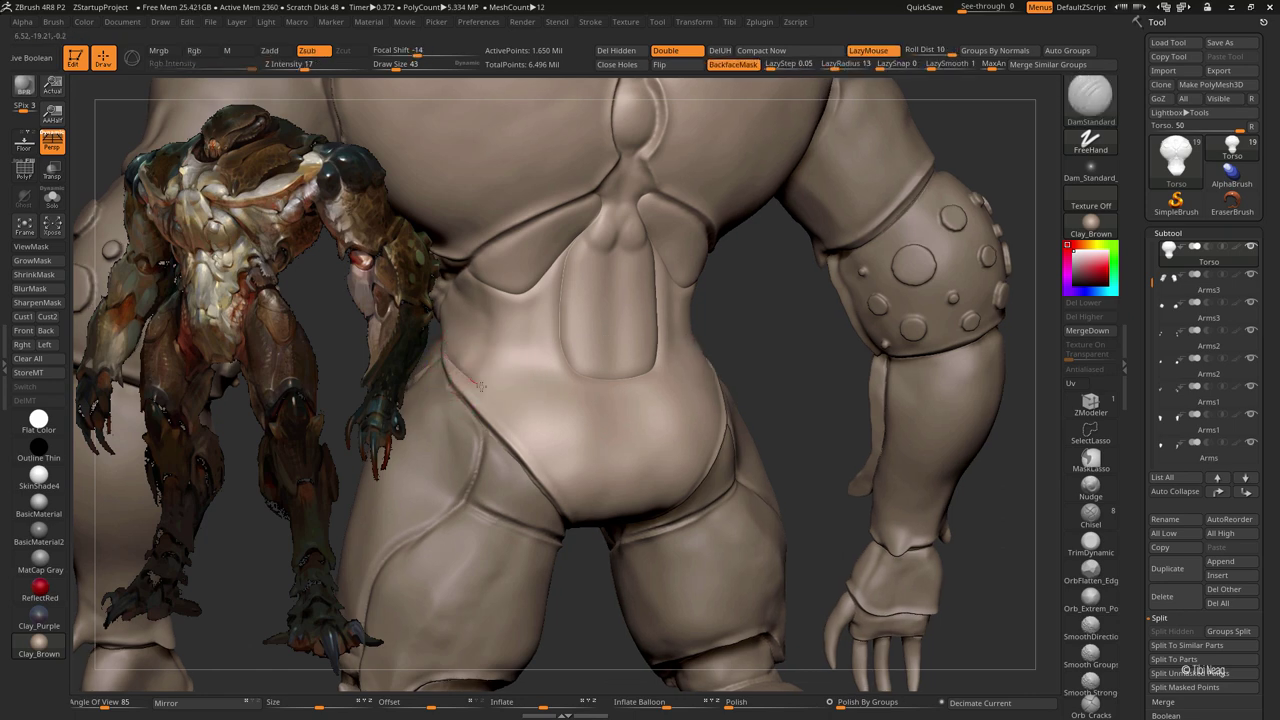
{"action": "right_click_drag", "start_coordinate": [622, 399], "coordinate": [666, 249], "text": "ctrl"}
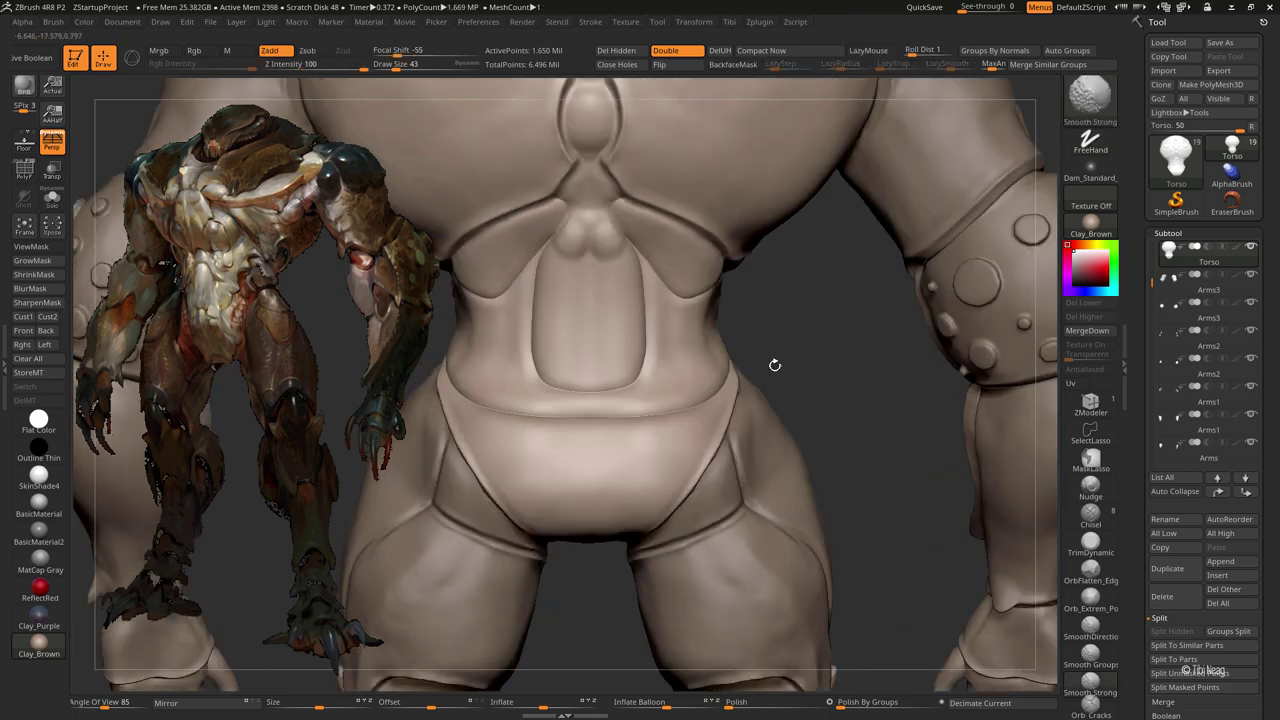
{"action": "left_click_drag", "start_coordinate": [666, 249], "coordinate": [617, 305]}
{"action": "right_click_drag", "start_coordinate": [617, 305], "coordinate": [640, 320], "text": "ctrl"}
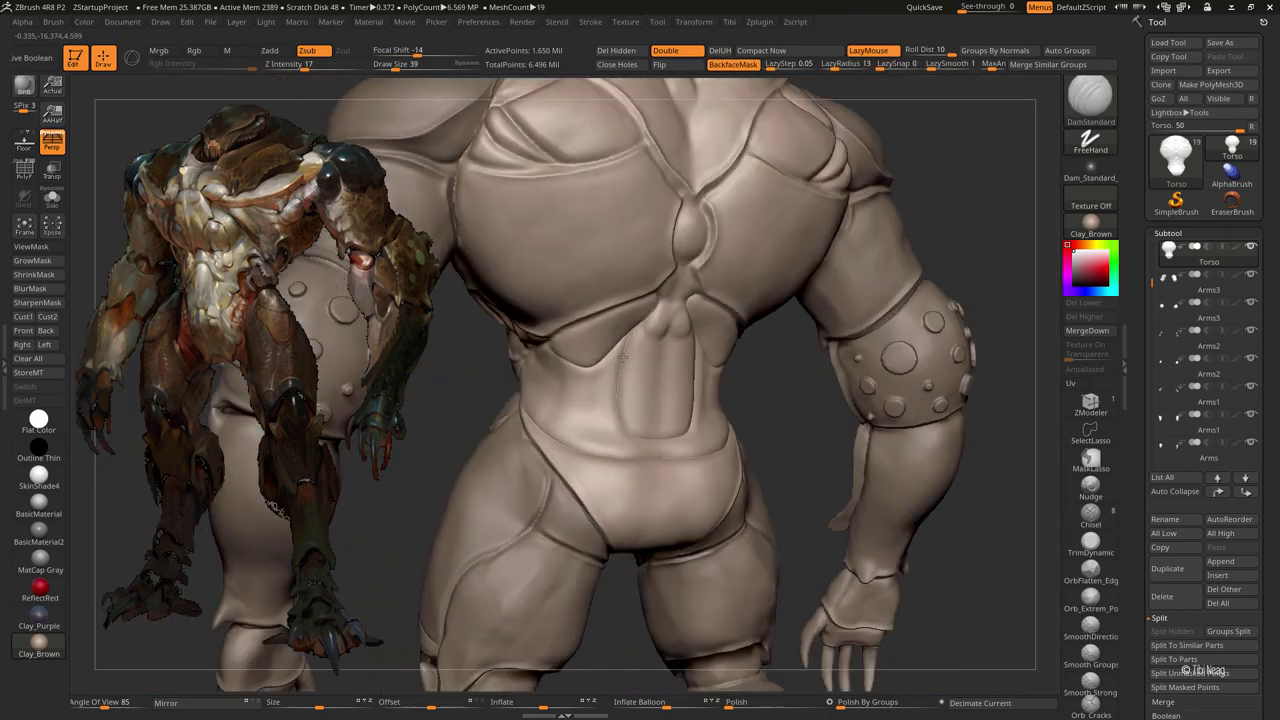
{"action": "left_click_drag", "start_coordinate": [640, 320], "coordinate": [665, 338], "text": "shift"}
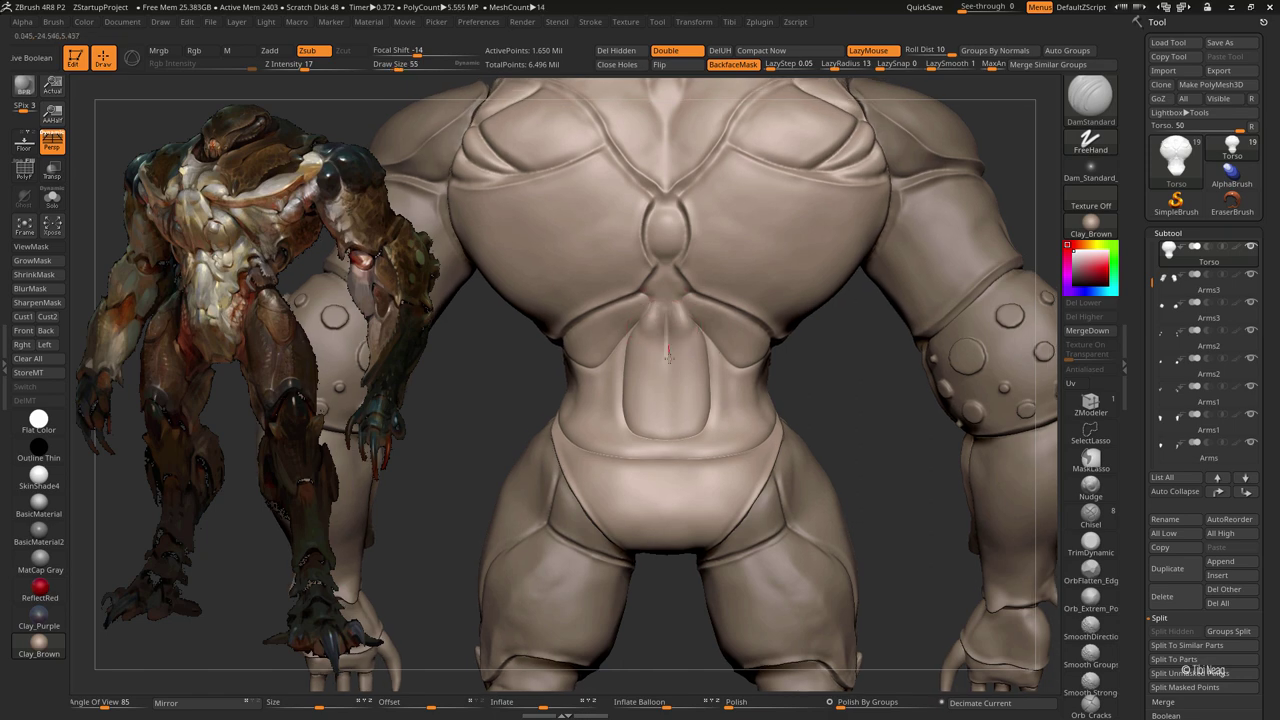
{"action": "mouse_move", "coordinate": [668, 390]}
{"action": "left_mouse_down"}
{"action": "mouse_move", "coordinate": [668, 432]}
{"action": "mouse_move", "coordinate": [620, 392]}
{"action": "left_mouse_up"}
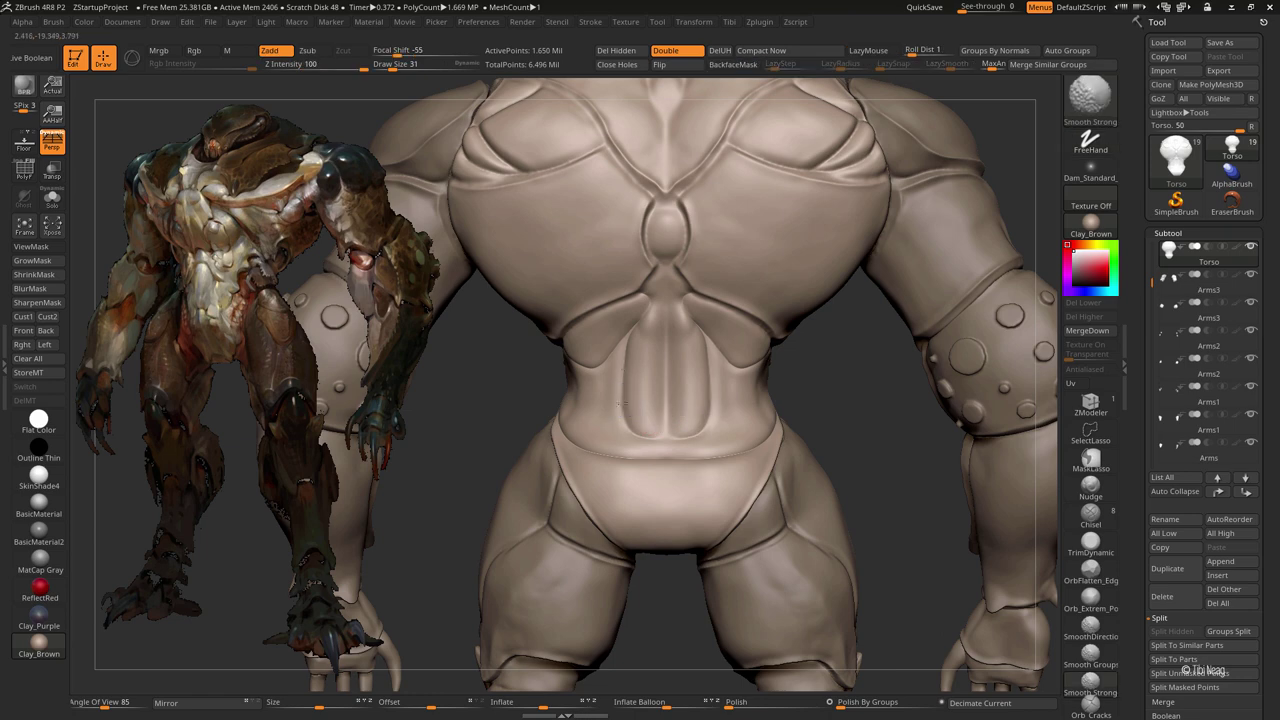
{"action": "mouse_move", "coordinate": [650, 400]}
{"action": "right_mouse_down", "text": "ctrl"}
{"action": "mouse_move", "coordinate": [660, 278]}
{"action": "mouse_move", "coordinate": [592, 260]}
{"action": "mouse_move", "coordinate": [640, 263]}
{"action": "mouse_move", "coordinate": [573, 228]}
{"action": "right_mouse_up", "text": "ctrl"}
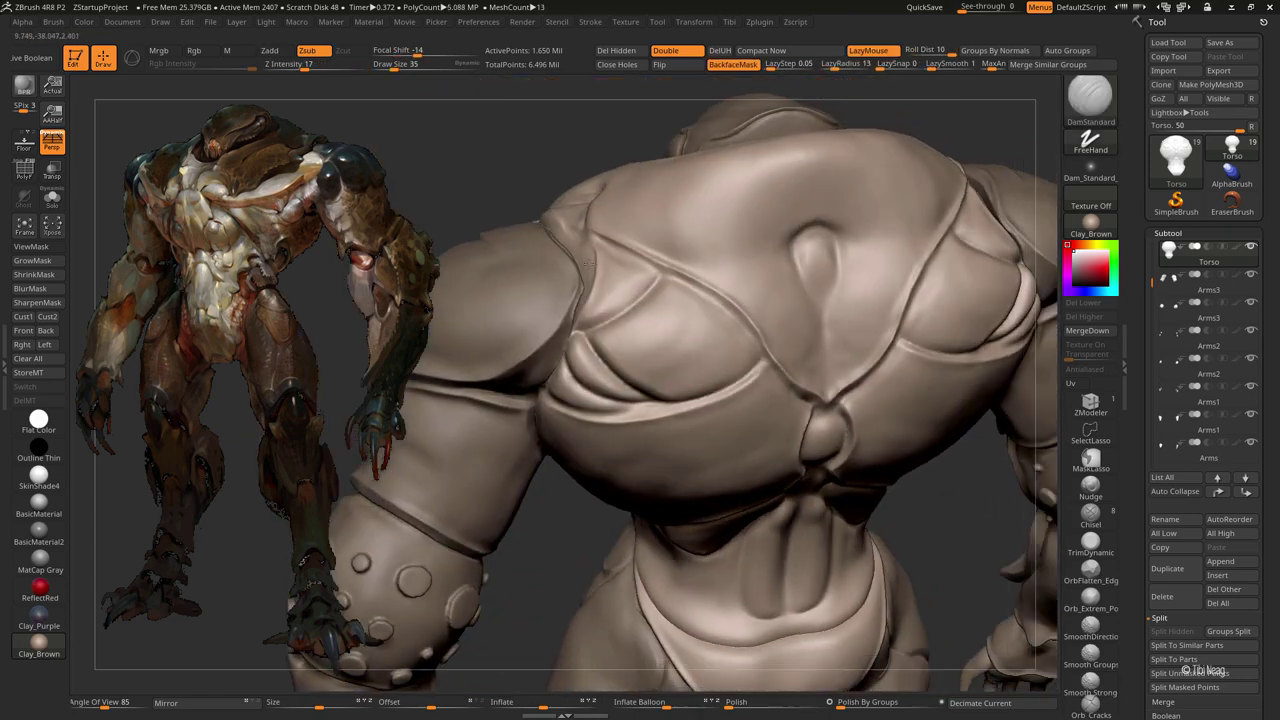
Step: Carve the chest crease deeper with DamStandard
{"action": "key", "text": "b"}
{"action": "key", "text": "c"}
{"action": "key", "text": "l"}
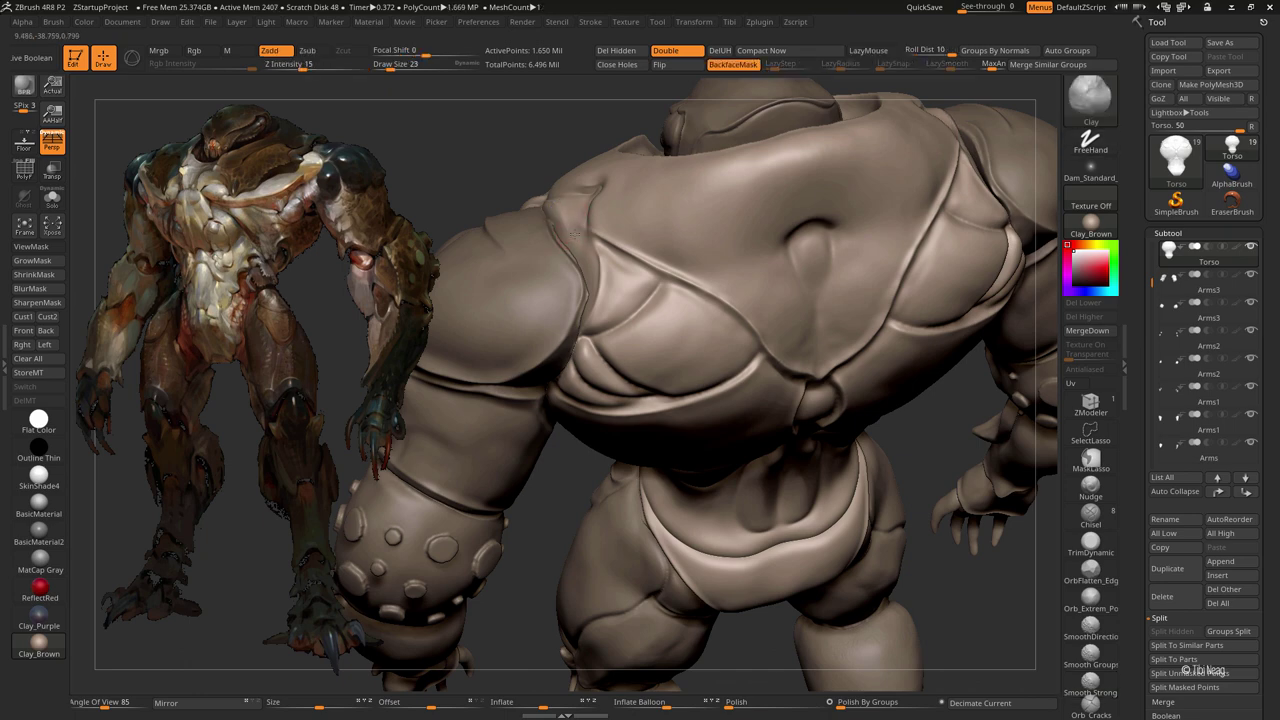
{"action": "key", "text": "b"}
{"action": "key", "text": "d"}
{"action": "key", "text": "s"}
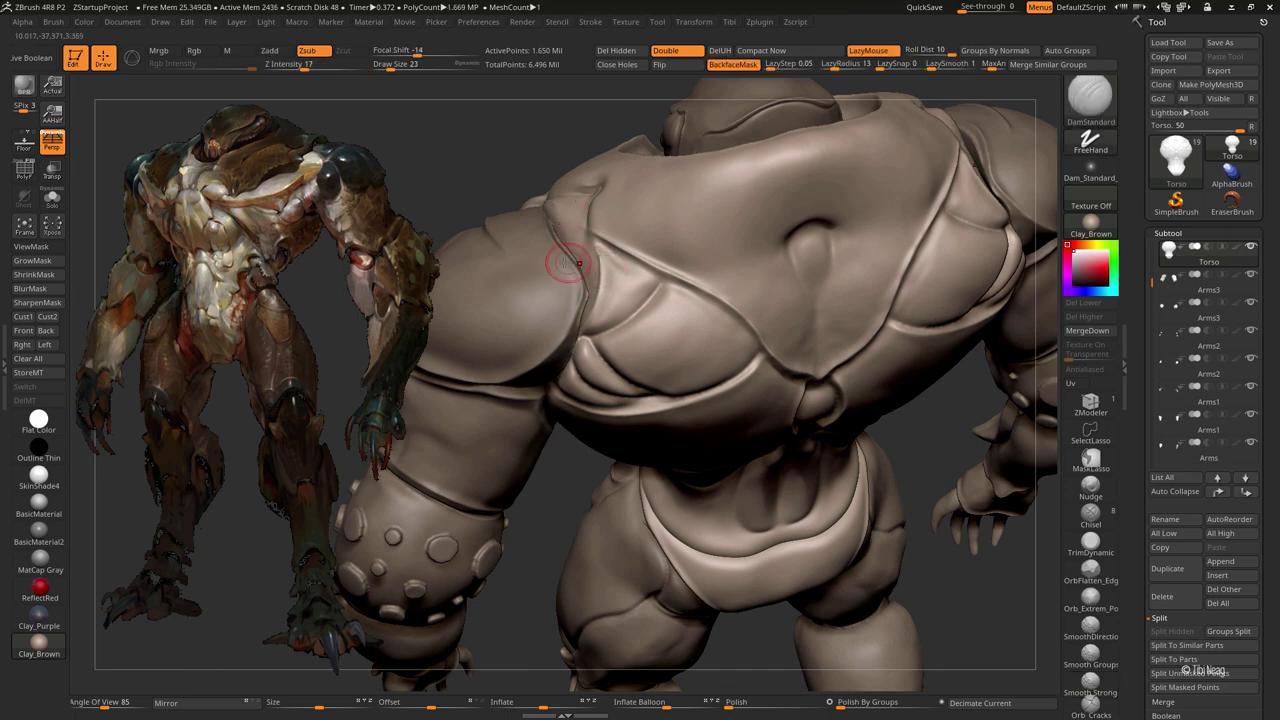
{"action": "right_click_drag", "start_coordinate": [563, 257], "coordinate": [540, 252]}
{"action": "mouse_move", "coordinate": [540, 252]}
{"action": "left_mouse_down"}
{"action": "mouse_move", "coordinate": [532, 242]}
{"action": "mouse_move", "coordinate": [610, 286]}
{"action": "left_mouse_up"}
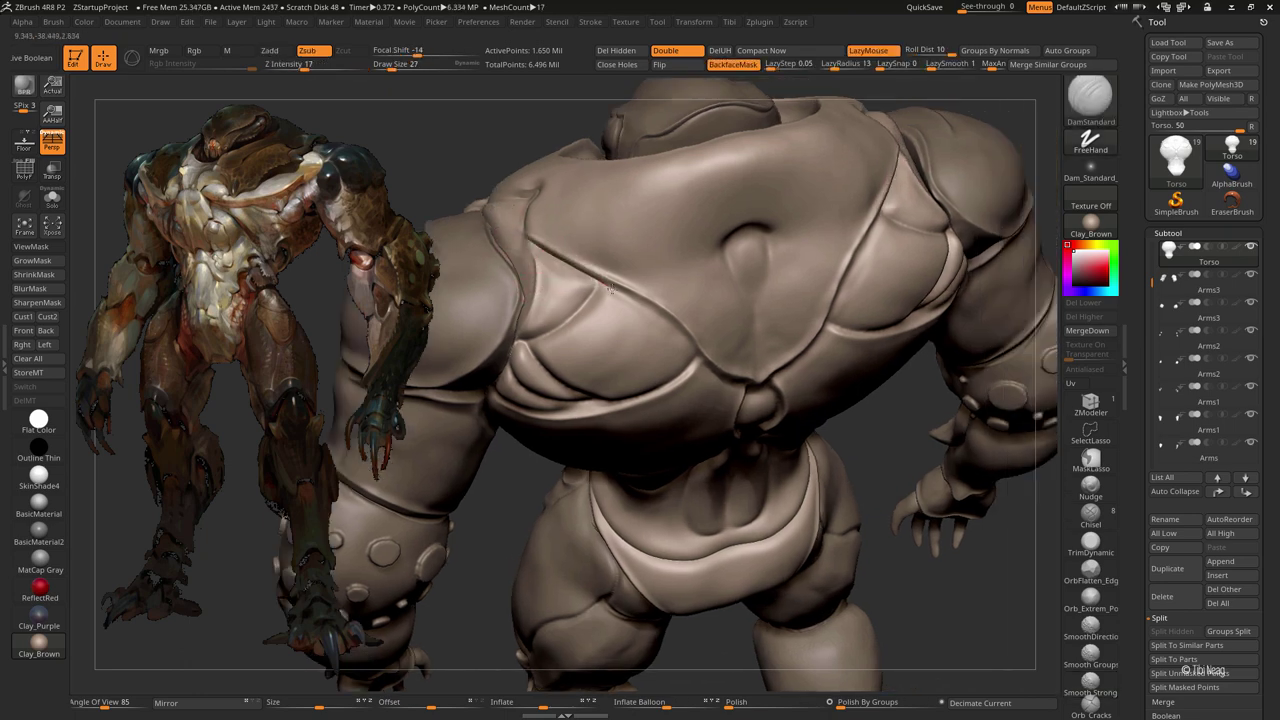
{"action": "mouse_move", "coordinate": [697, 355]}
{"action": "right_mouse_down"}
{"action": "mouse_move", "coordinate": [718, 372]}
{"action": "mouse_move", "coordinate": [614, 386]}
{"action": "mouse_move", "coordinate": [677, 434]}
{"action": "mouse_move", "coordinate": [650, 395]}
{"action": "mouse_move", "coordinate": [617, 382]}
{"action": "right_mouse_up"}
Step: Show the torso alone without the arms and shrink the Move brush for finer work
{"action": "key", "text": "b"}
{"action": "key", "text": "m"}
{"action": "key", "text": "v"}
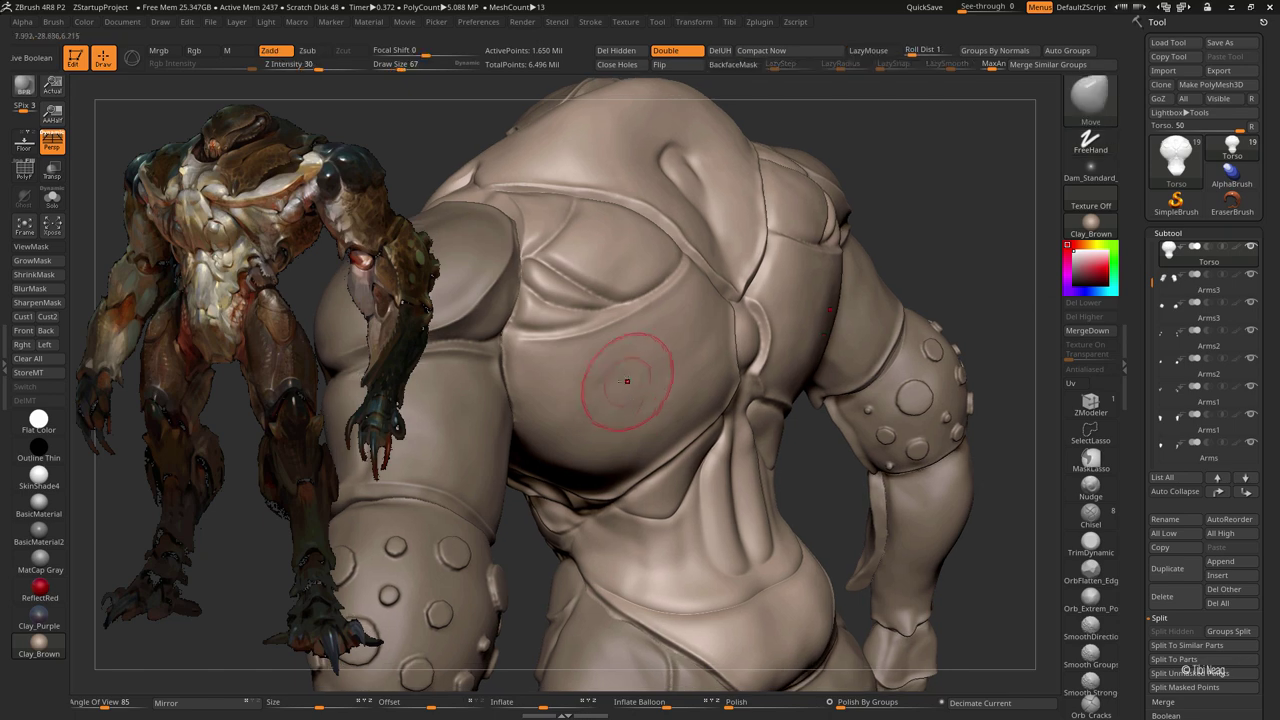
{"action": "key", "text": "space"}
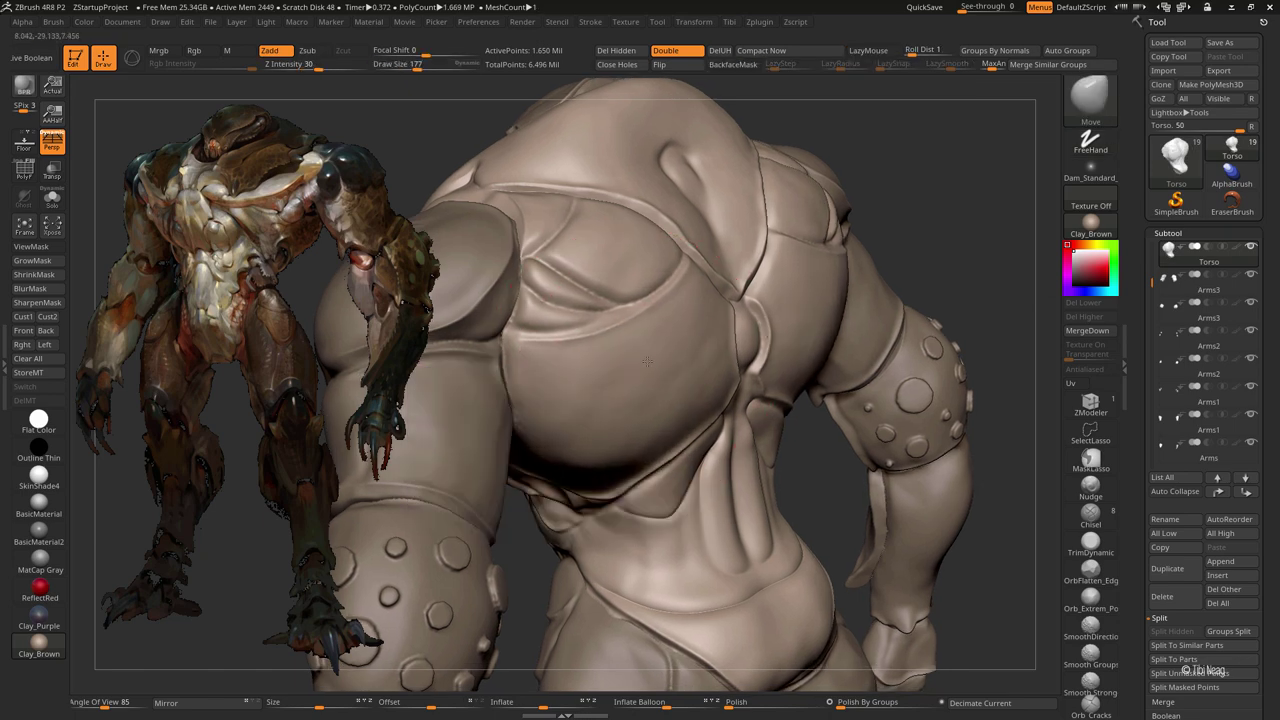
{"action": "key", "text": "shift+alt+s"}
{"action": "mouse_move", "coordinate": [643, 390]}
{"action": "right_mouse_down"}
{"action": "mouse_move", "coordinate": [621, 401]}
{"action": "mouse_move", "coordinate": [774, 243]}
{"action": "mouse_move", "coordinate": [660, 340]}
{"action": "mouse_move", "coordinate": [837, 398]}
{"action": "mouse_move", "coordinate": [790, 265]}
{"action": "mouse_move", "coordinate": [940, 297]}
{"action": "mouse_move", "coordinate": [686, 271]}
{"action": "mouse_move", "coordinate": [860, 200]}
{"action": "mouse_move", "coordinate": [469, 320]}
{"action": "mouse_move", "coordinate": [460, 135]}
{"action": "mouse_move", "coordinate": [494, 177]}
{"action": "mouse_move", "coordinate": [560, 180]}
{"action": "right_mouse_up"}
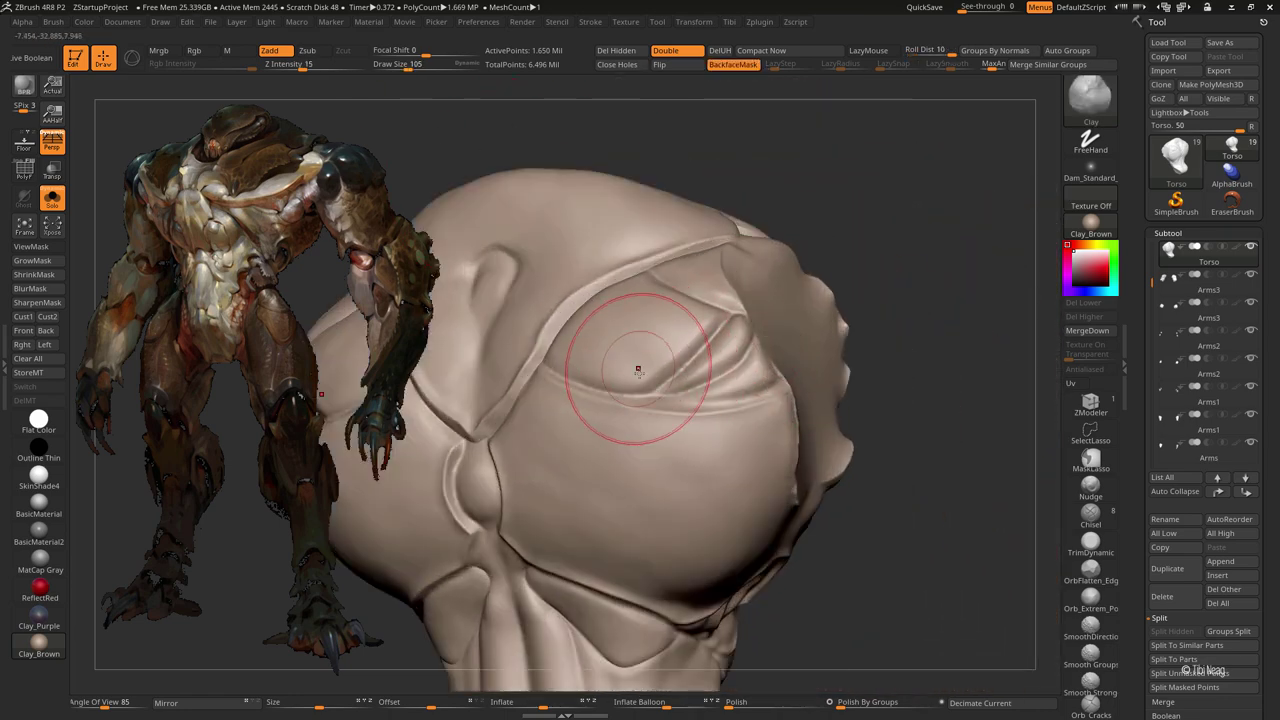
{"action": "right_click", "coordinate": [638, 370]}
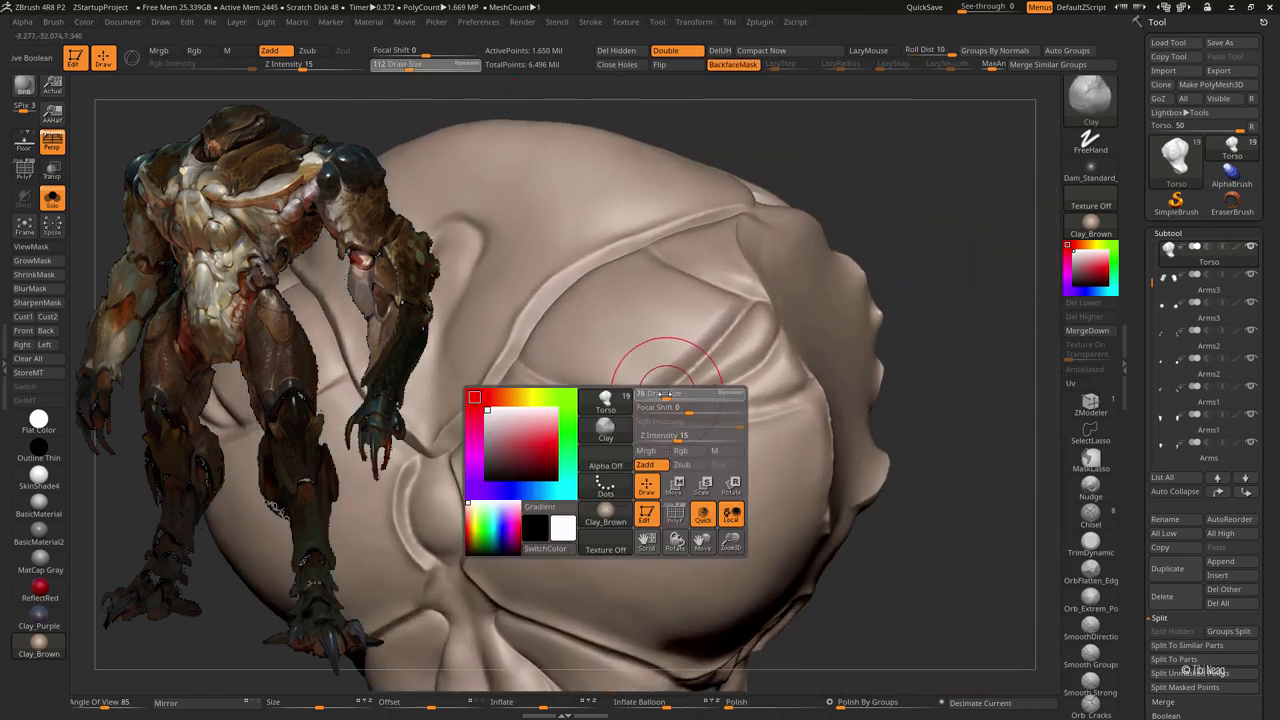
{"action": "right_click", "coordinate": [649, 406]}
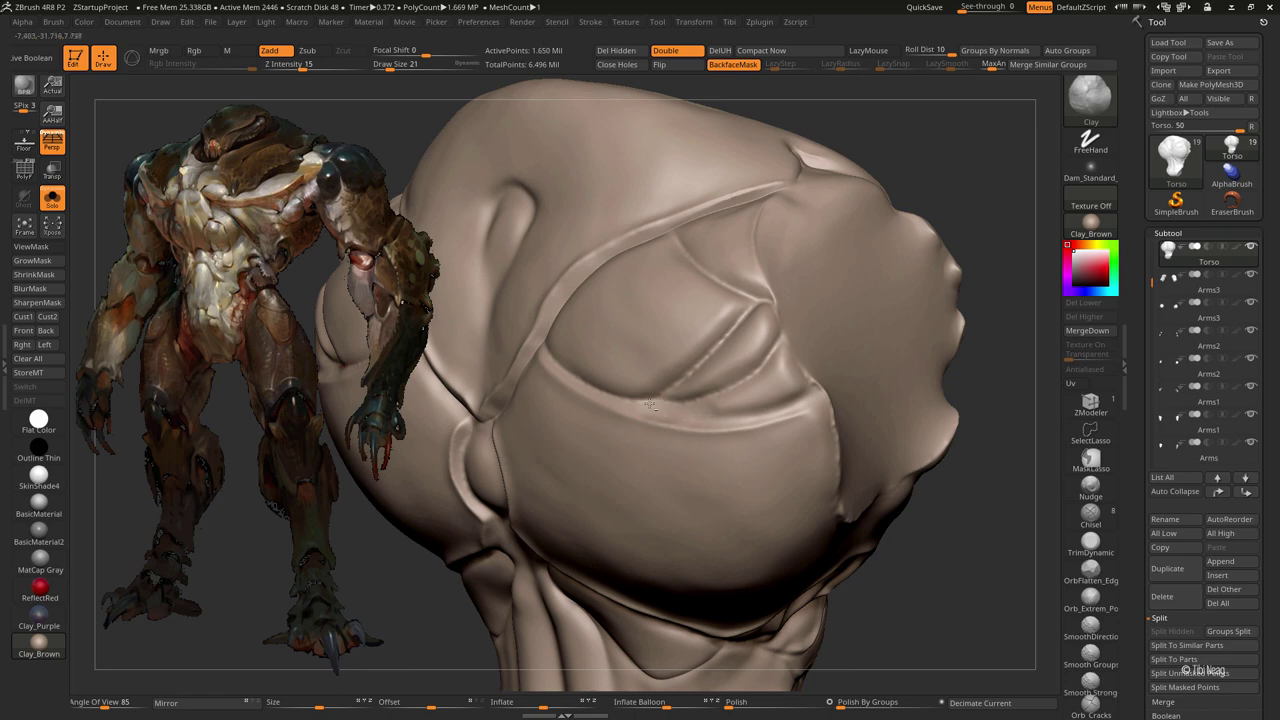
Step: Carve a deeper crease along the chest plate's curved lower edge with a slightly larger DamStandard
{"action": "key", "text": "b"}
{"action": "key", "text": "d"}
{"action": "key", "text": "s"}
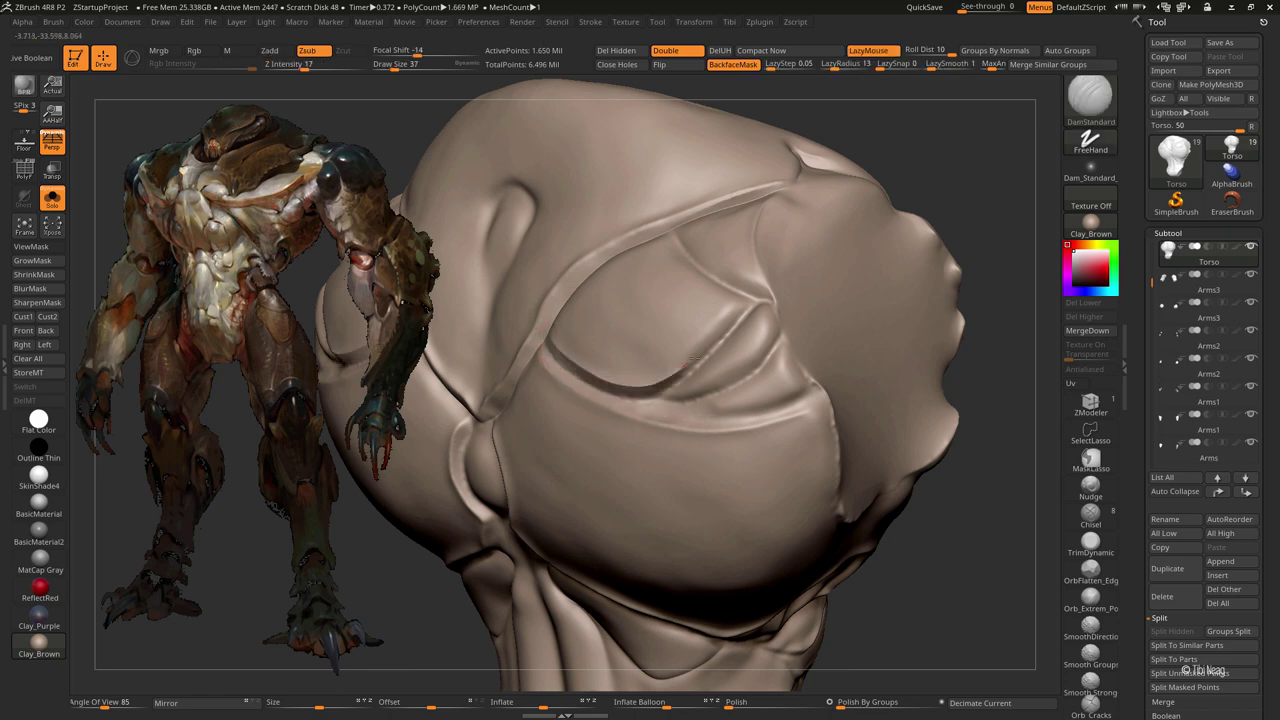
{"action": "key", "text": "bracketright"}
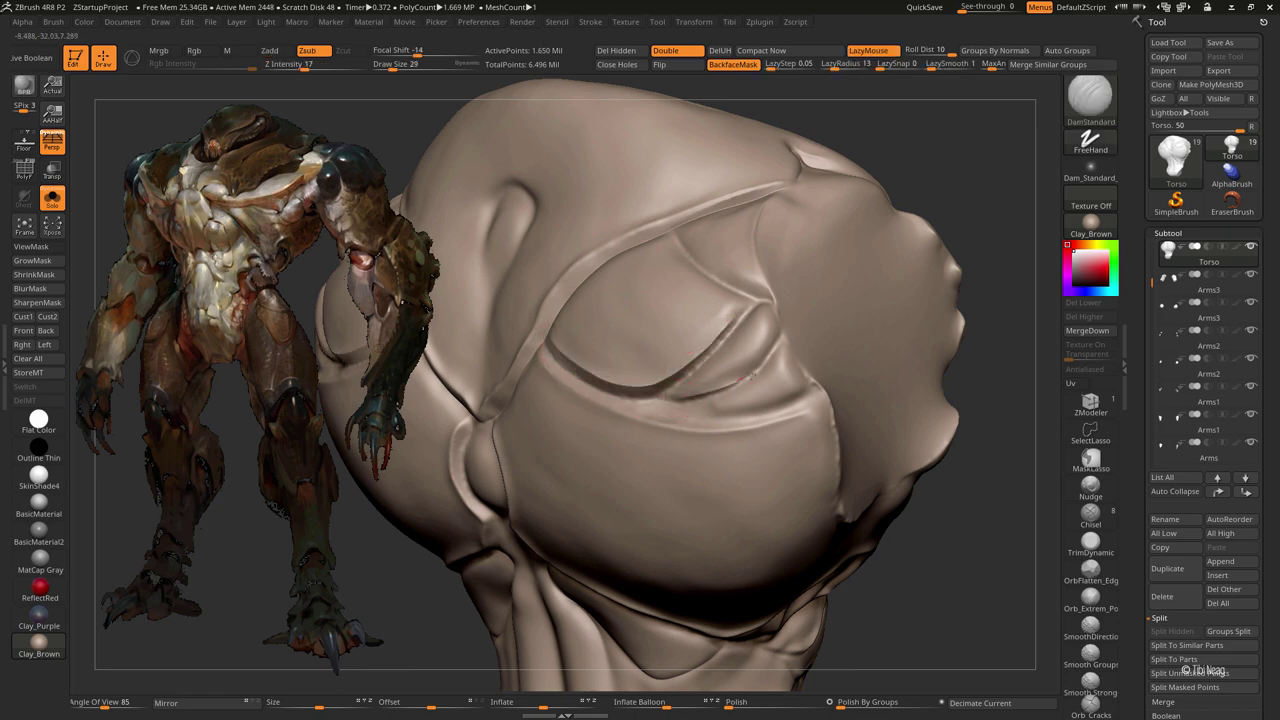
{"action": "key", "text": "bracketright"}
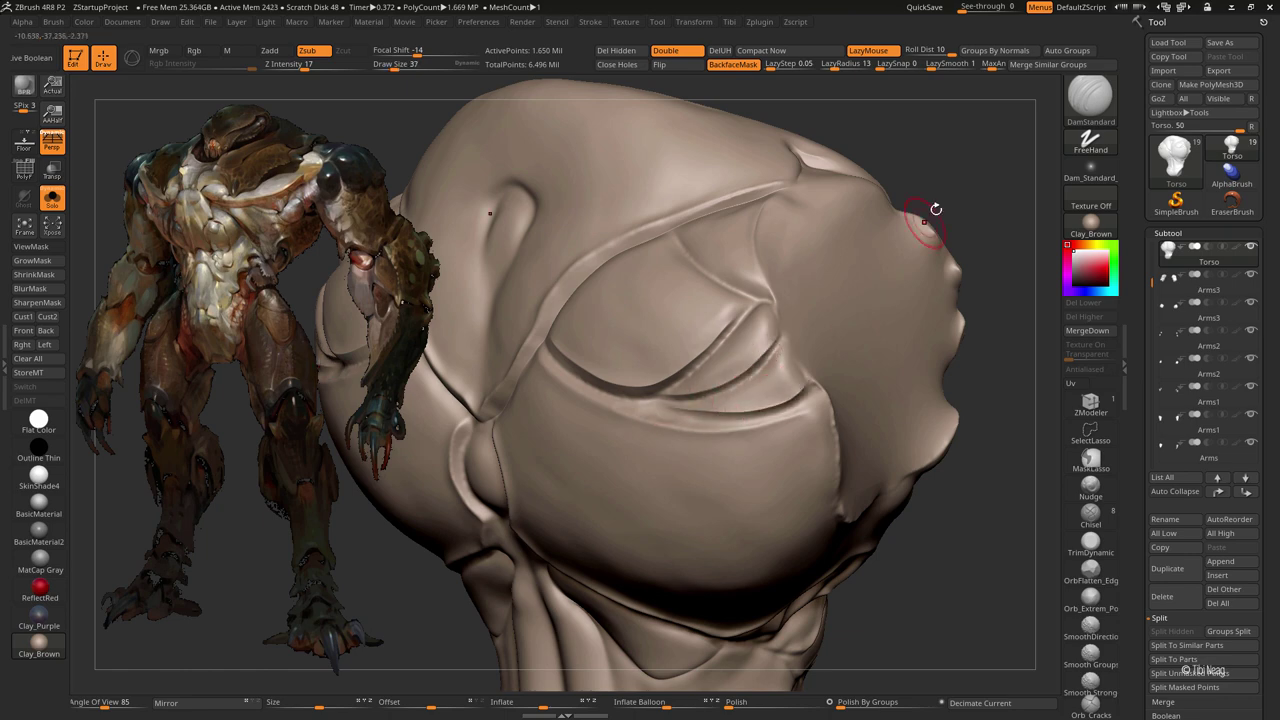
{"action": "mouse_move", "coordinate": [936, 208]}
{"action": "left_mouse_down"}
{"action": "mouse_move", "coordinate": [821, 216]}
{"action": "mouse_move", "coordinate": [897, 168]}
{"action": "mouse_move", "coordinate": [514, 343]}
{"action": "mouse_move", "coordinate": [624, 452]}
{"action": "mouse_move", "coordinate": [568, 336]}
{"action": "mouse_move", "coordinate": [644, 409]}
{"action": "left_mouse_up"}
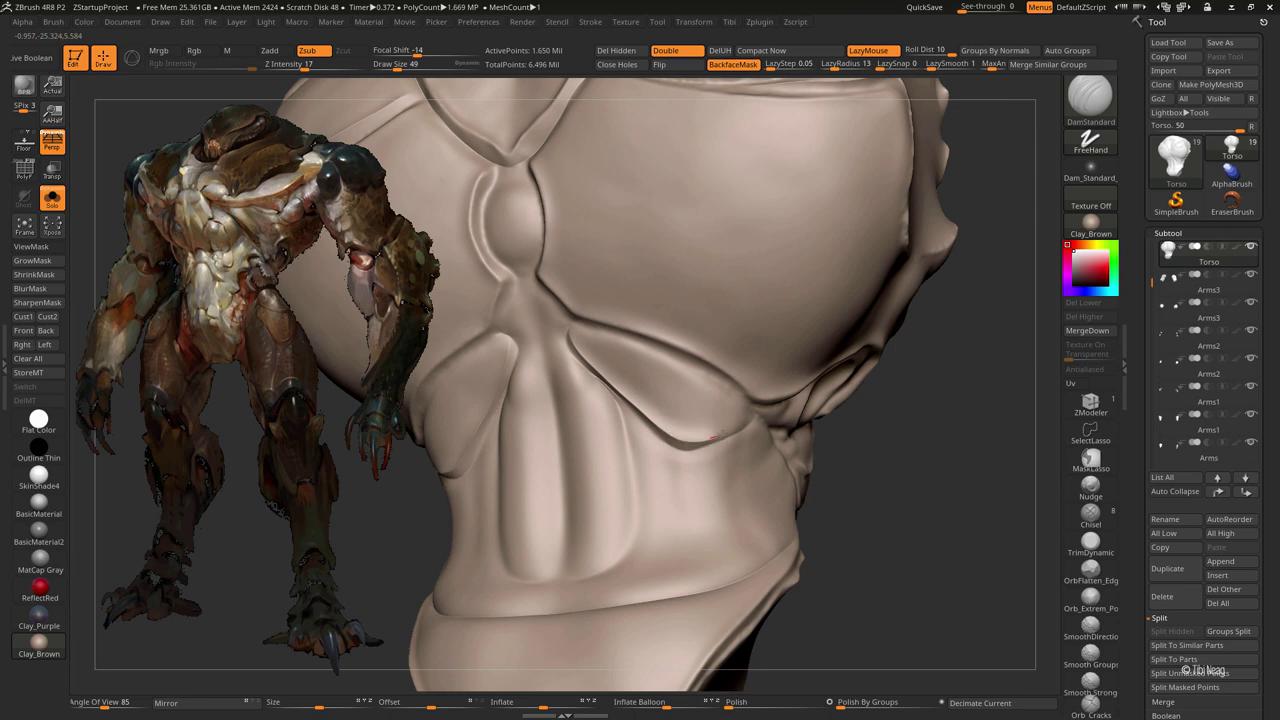
Step: Smooth away the rough crease on the lower fold and extend the carved crease along it
{"action": "left_click_drag", "start_coordinate": [731, 414], "coordinate": [598, 370], "text": "shift"}
{"action": "left_click_drag", "start_coordinate": [838, 64], "coordinate": [591, 341]}
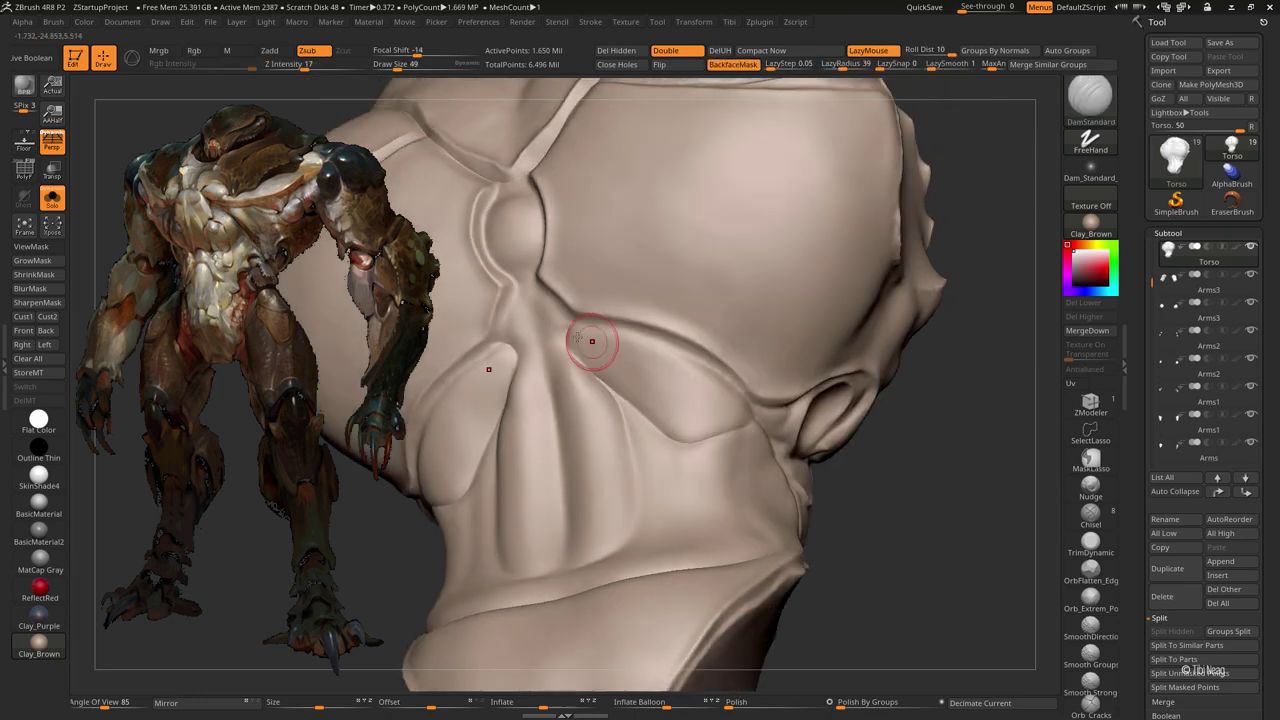
{"action": "left_click_drag", "start_coordinate": [632, 398], "coordinate": [673, 426]}
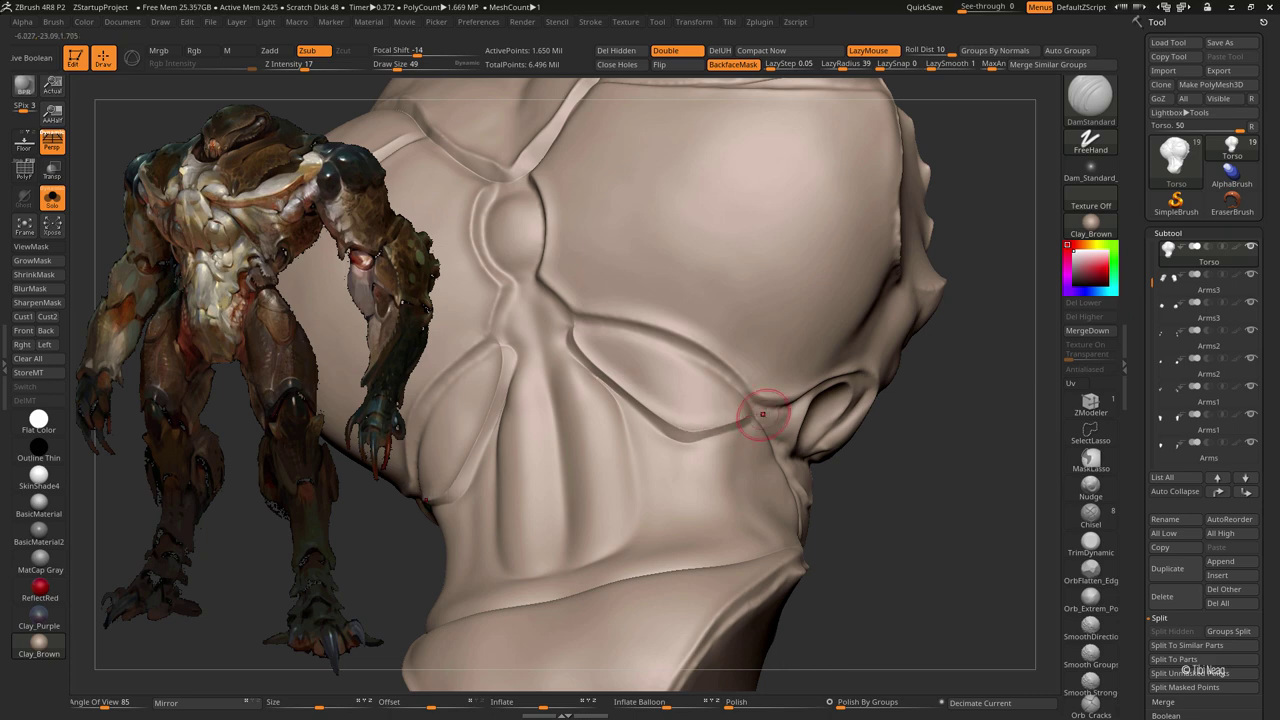
{"action": "mouse_move", "coordinate": [762, 413]}
{"action": "left_mouse_down"}
{"action": "mouse_move", "coordinate": [595, 358]}
{"action": "mouse_move", "coordinate": [543, 297]}
{"action": "left_mouse_up"}
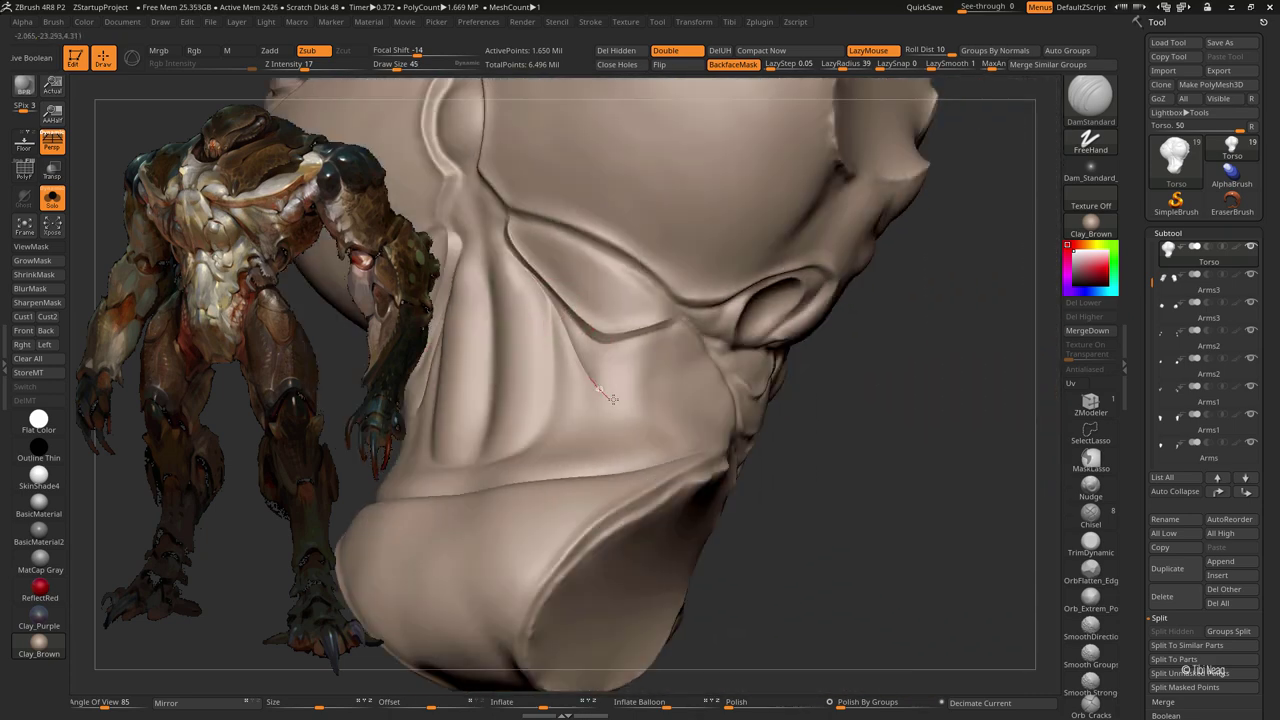
{"action": "mouse_move", "coordinate": [698, 355]}
{"action": "left_mouse_down"}
{"action": "mouse_move", "coordinate": [560, 400]}
{"action": "mouse_move", "coordinate": [630, 358]}
{"action": "mouse_move", "coordinate": [569, 271]}
{"action": "mouse_move", "coordinate": [608, 405]}
{"action": "left_mouse_up"}
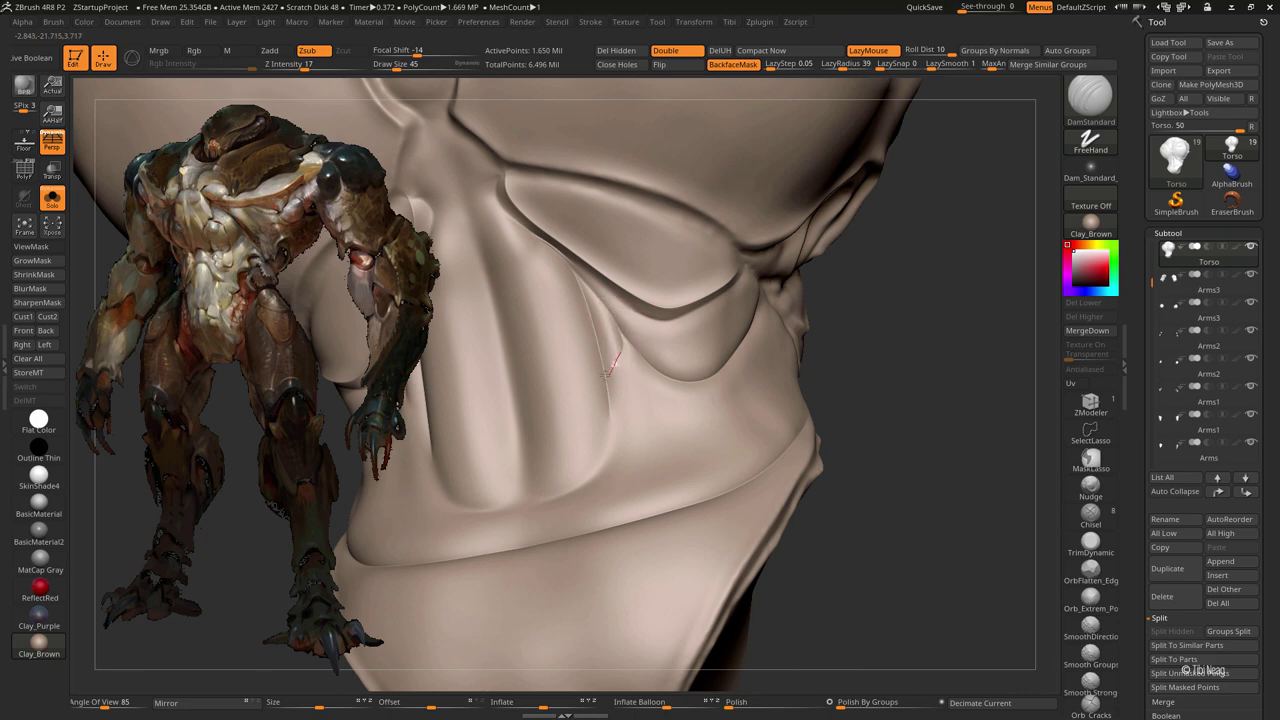
Step: Build up clay along the lower plate's rim and carve a new crease along the fold
{"action": "key", "text": "b"}
{"action": "key", "text": "c"}
{"action": "key", "text": "l"}
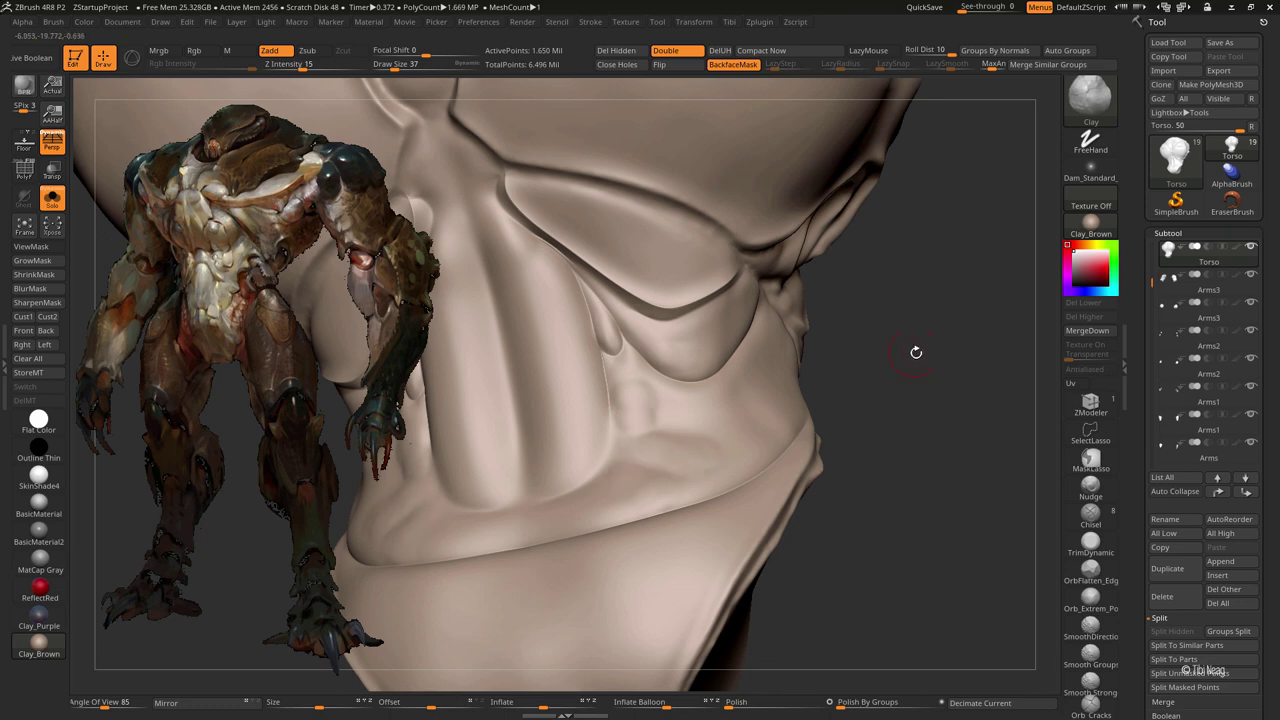
{"action": "mouse_move", "coordinate": [916, 352]}
{"action": "left_mouse_down"}
{"action": "mouse_move", "coordinate": [600, 471]}
{"action": "mouse_move", "coordinate": [660, 462]}
{"action": "mouse_move", "coordinate": [651, 451]}
{"action": "mouse_move", "coordinate": [672, 467]}
{"action": "left_mouse_up"}
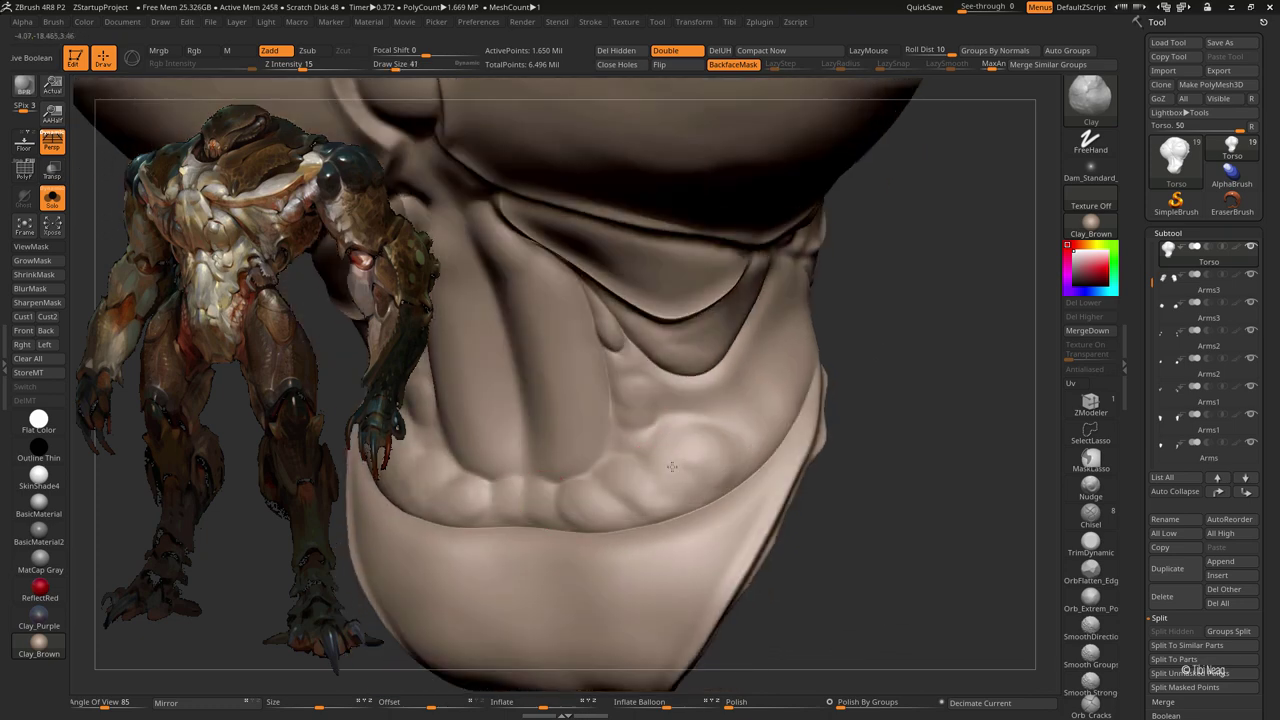
{"action": "key", "text": "f"}
{"action": "left_click_drag", "start_coordinate": [808, 423], "coordinate": [841, 213]}
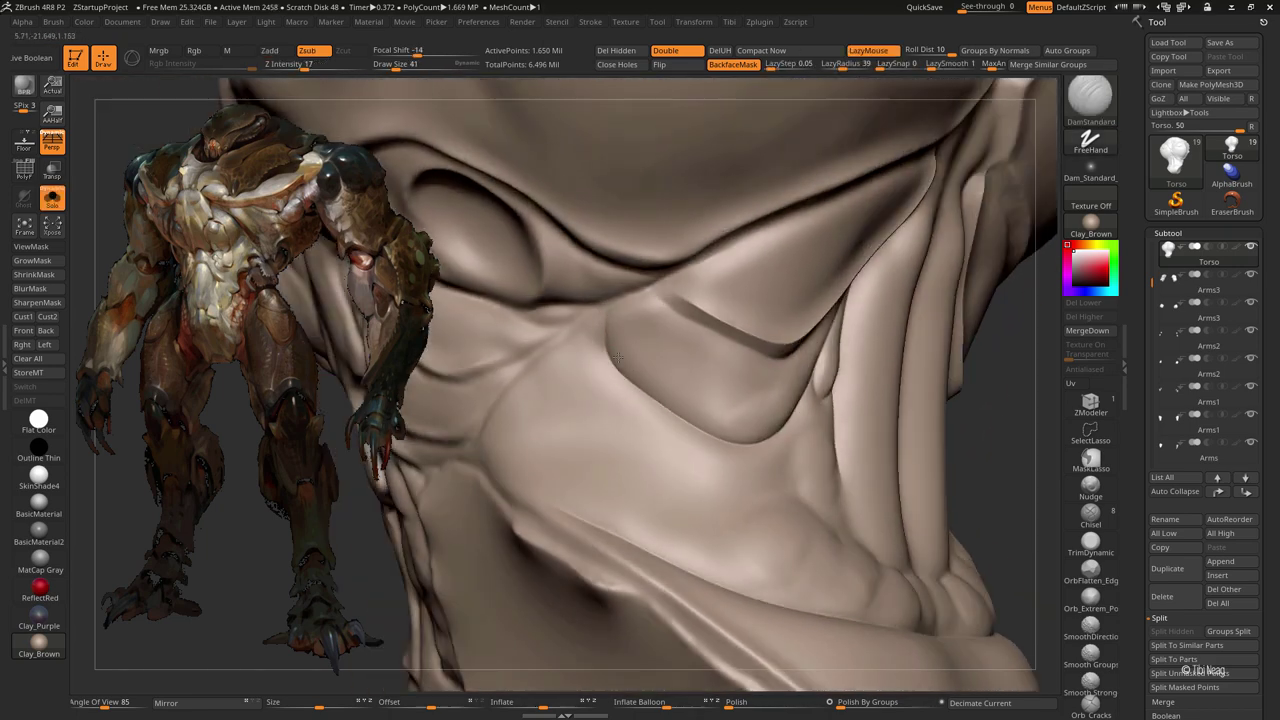
{"action": "left_click_drag", "start_coordinate": [617, 360], "coordinate": [690, 412]}
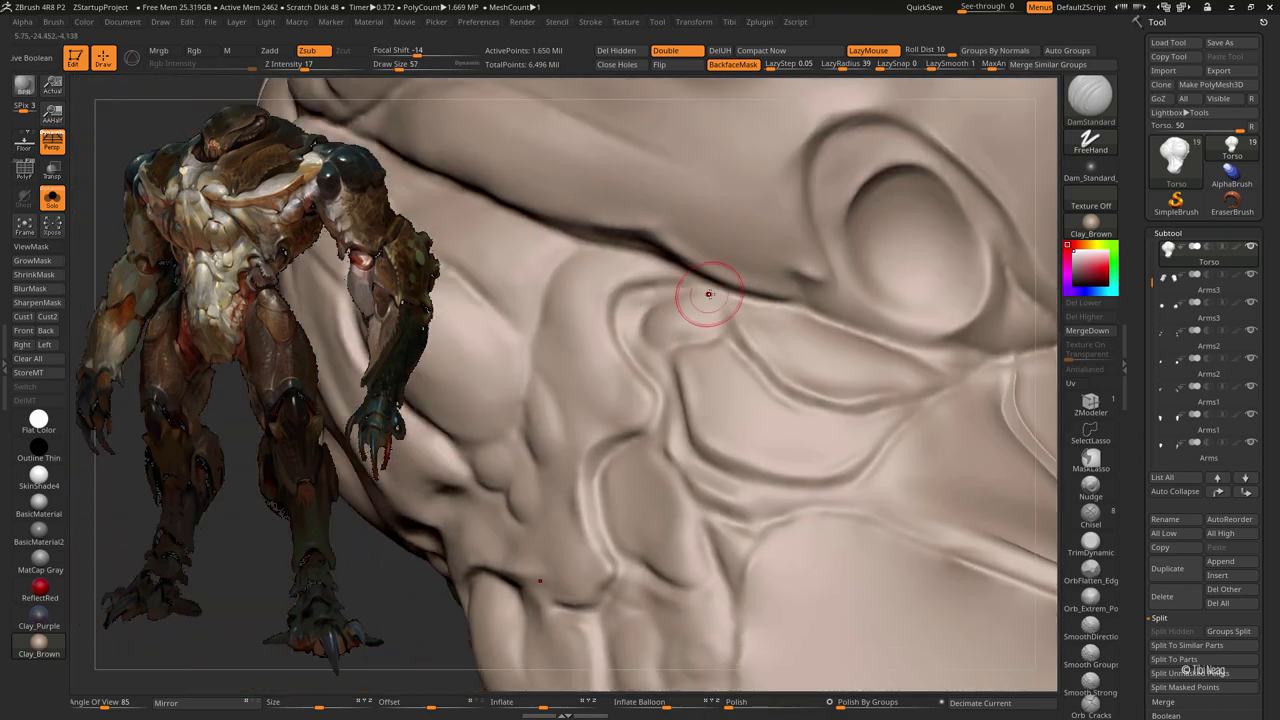
Step: Carve DamStandard creases down the fold and along the upper fold
{"action": "left_click_drag", "start_coordinate": [606, 316], "coordinate": [631, 364]}
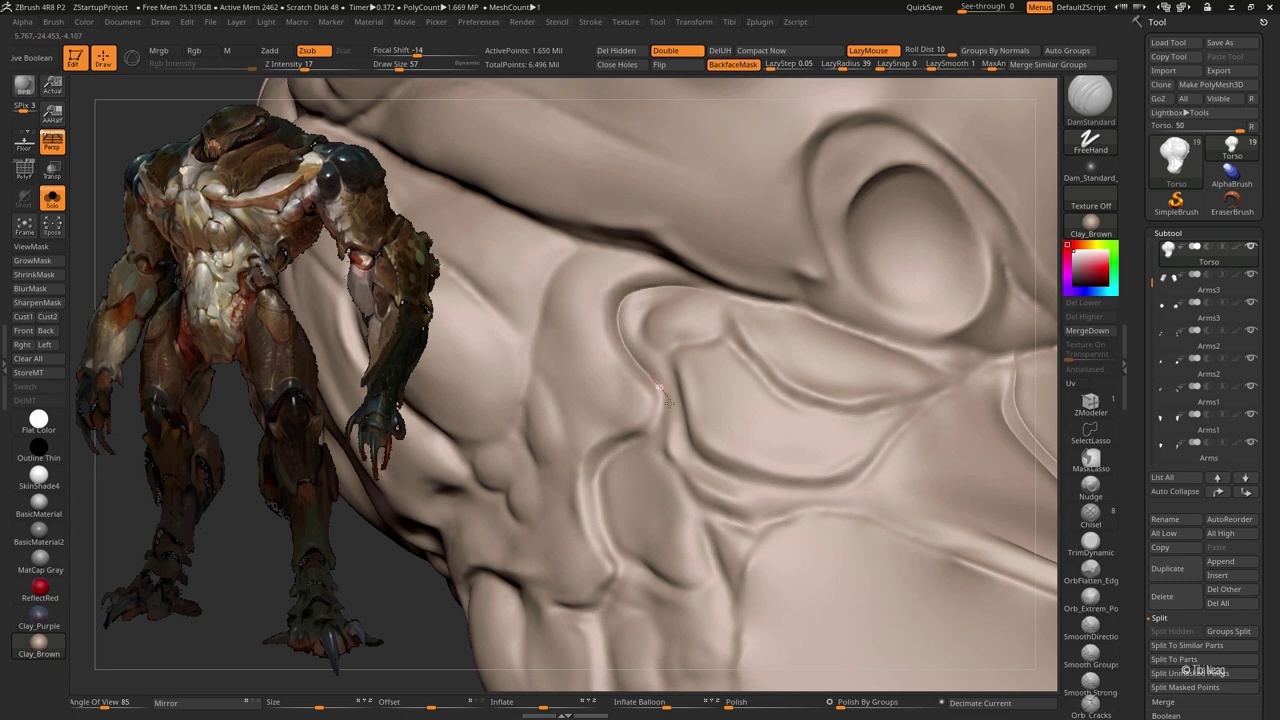
{"action": "left_click_drag", "start_coordinate": [596, 500], "coordinate": [616, 560]}
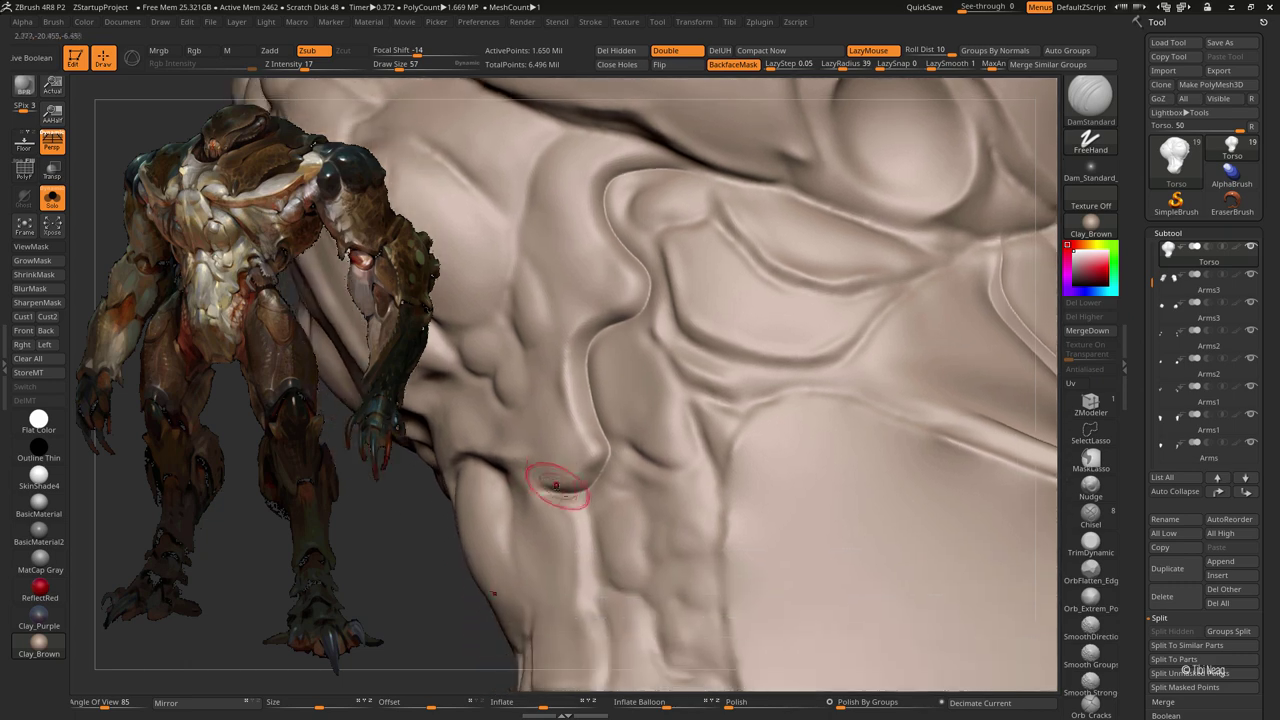
{"action": "right_click_drag", "start_coordinate": [547, 608], "coordinate": [548, 487], "text": "alt"}
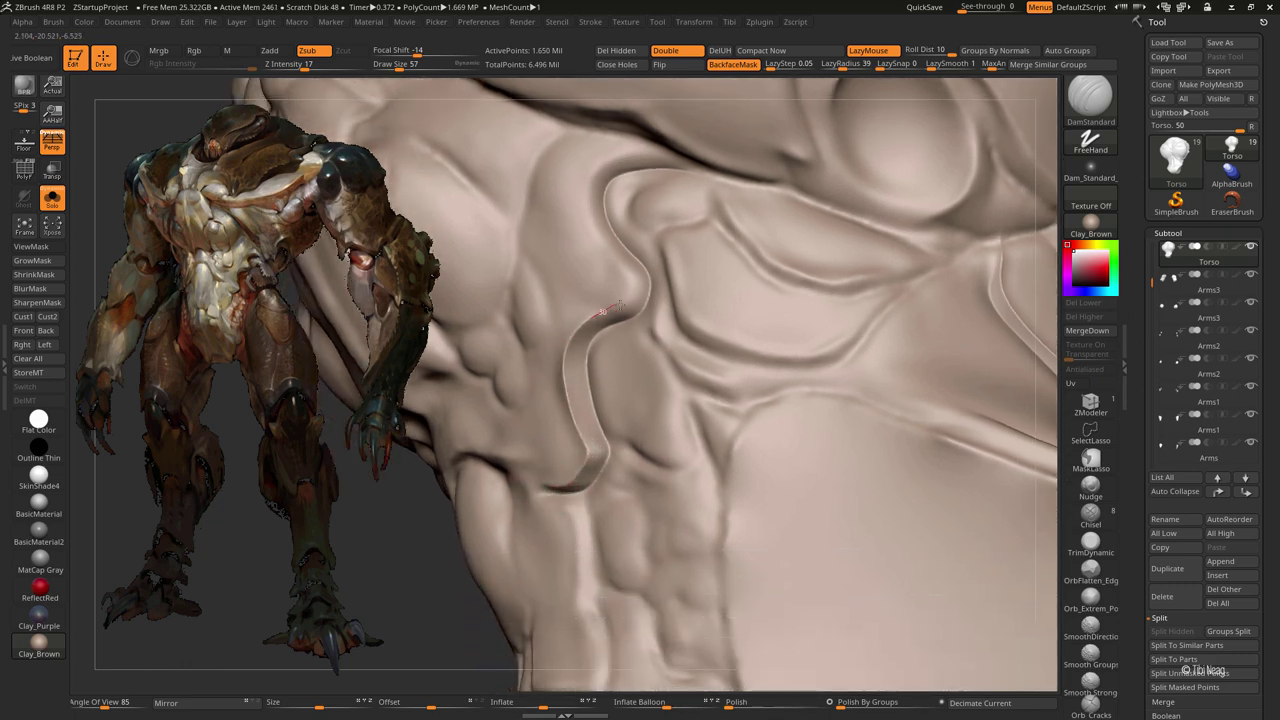
{"action": "left_click_drag", "start_coordinate": [613, 250], "coordinate": [590, 202]}
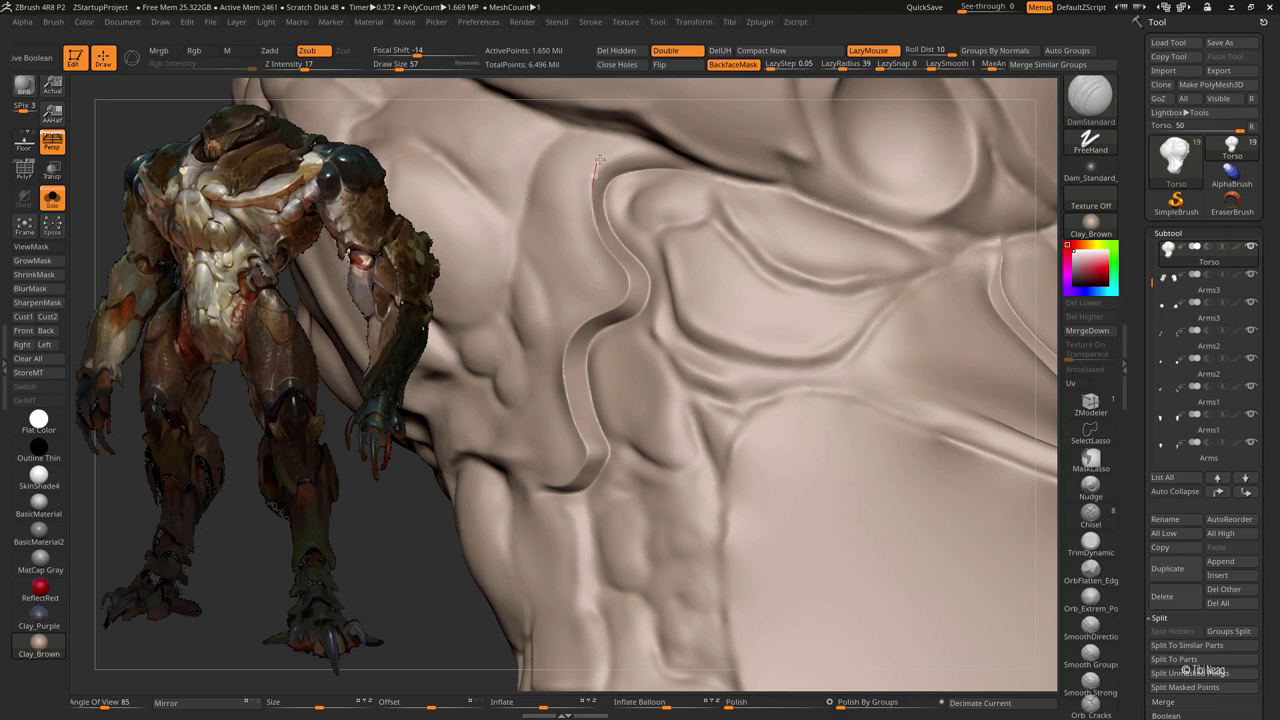
{"action": "mouse_move", "coordinate": [674, 206]}
{"action": "right_mouse_down"}
{"action": "mouse_move", "coordinate": [631, 281]}
{"action": "mouse_move", "coordinate": [605, 244]}
{"action": "right_mouse_up"}
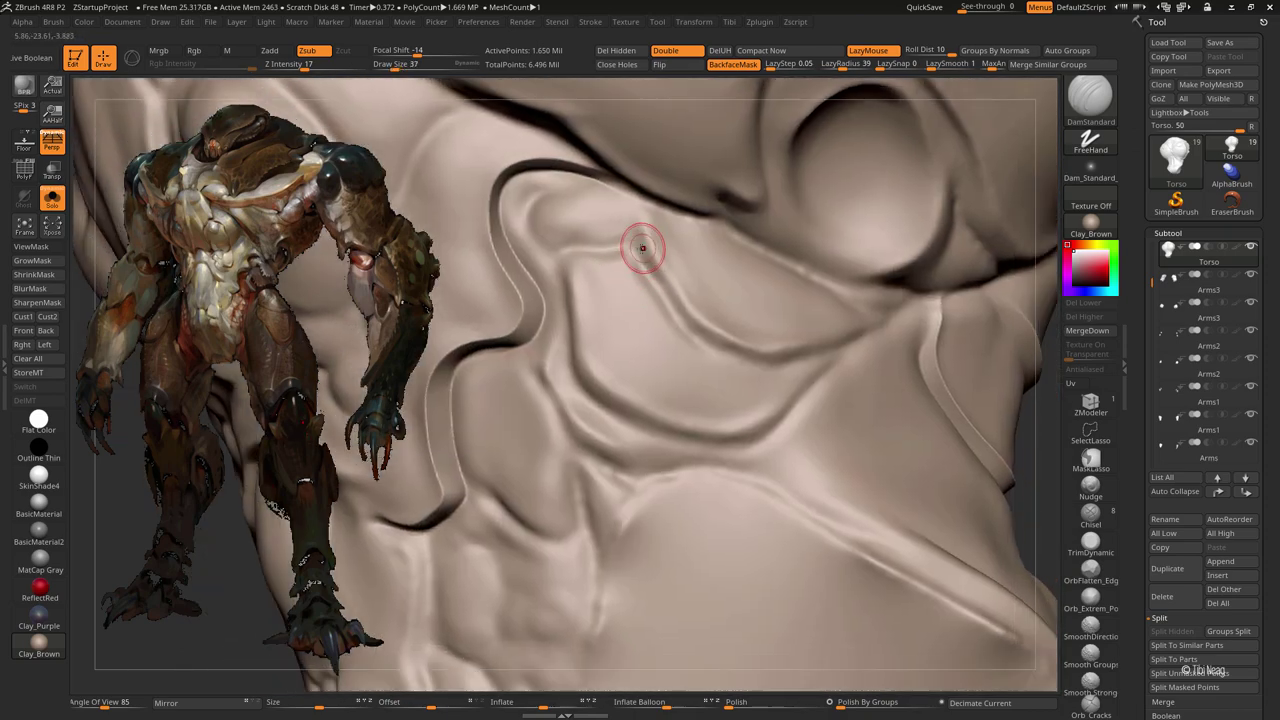
Step: Carve a short DamStandard groove beside the upper fold
{"action": "key", "text": "b"}
{"action": "key", "text": "c"}
{"action": "key", "text": "l"}
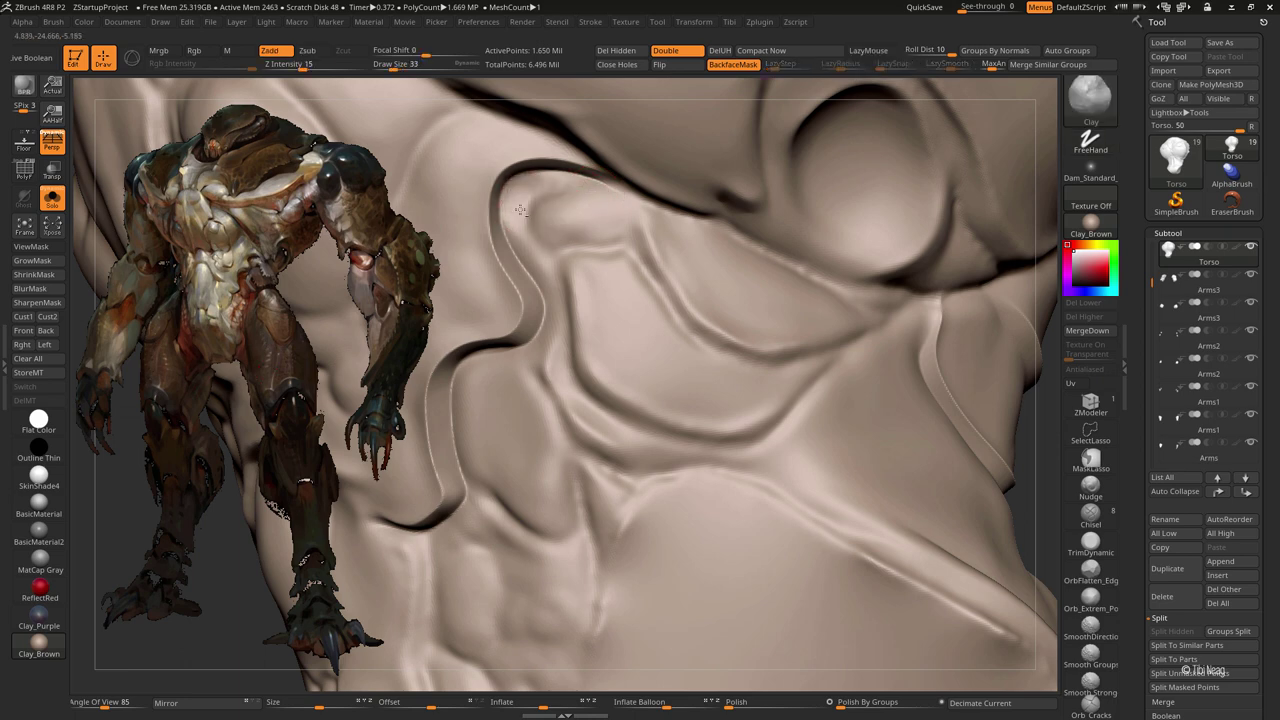
{"action": "key", "text": "b"}
{"action": "key", "text": "d"}
{"action": "key", "text": "s"}
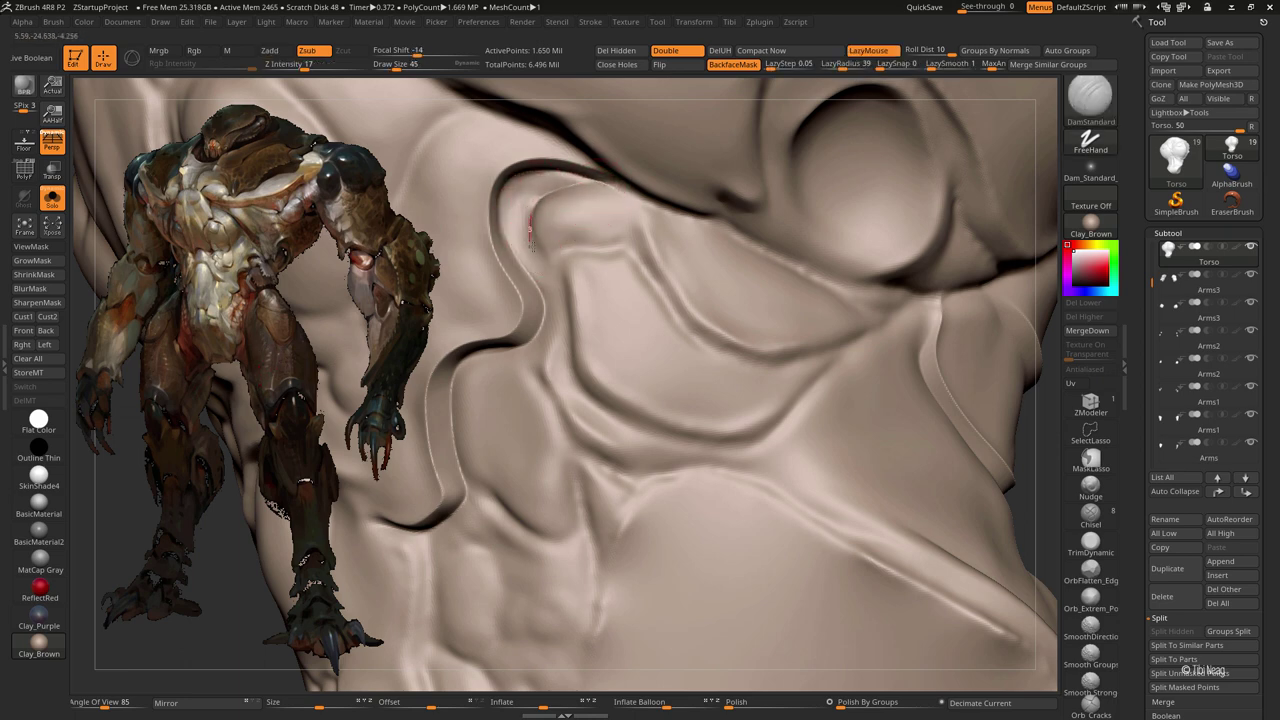
{"action": "left_click_drag", "start_coordinate": [556, 264], "coordinate": [587, 244]}
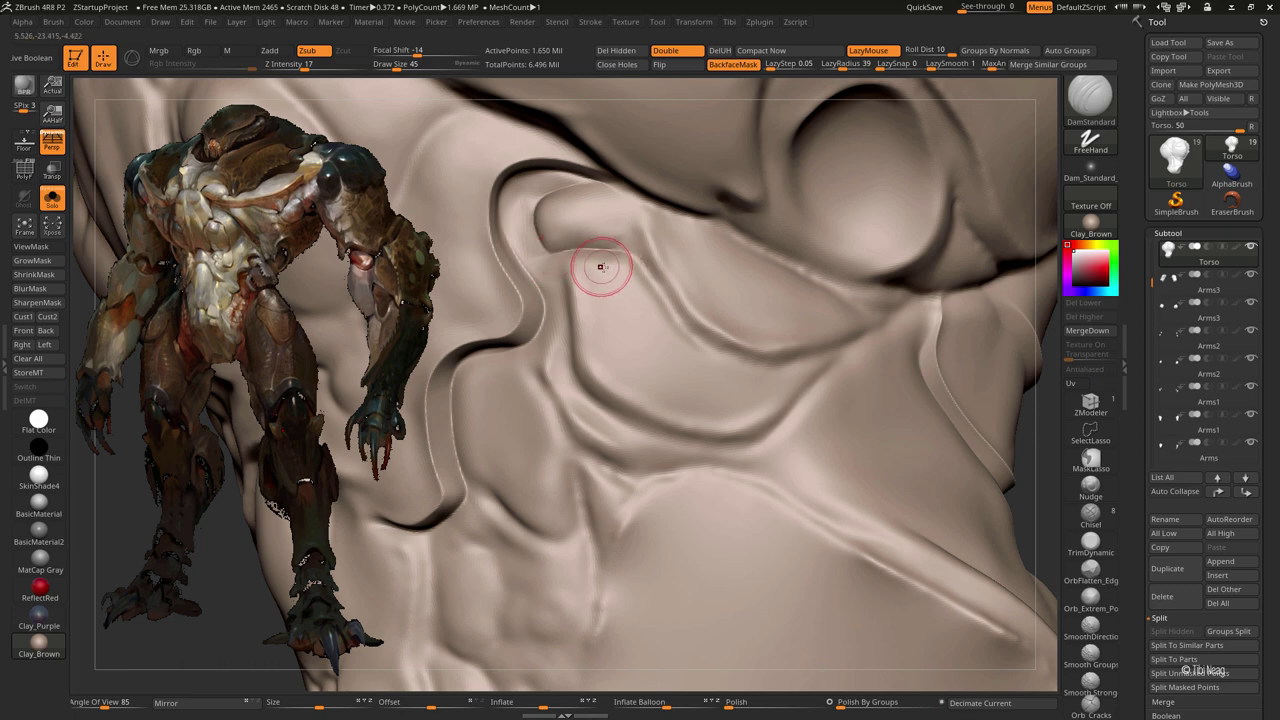
Step: Switch from ClayBuildup to the Move brush and orbit toward the upper fold's tip
{"action": "key", "text": "b"}
{"action": "key", "text": "c"}
{"action": "key", "text": "l"}
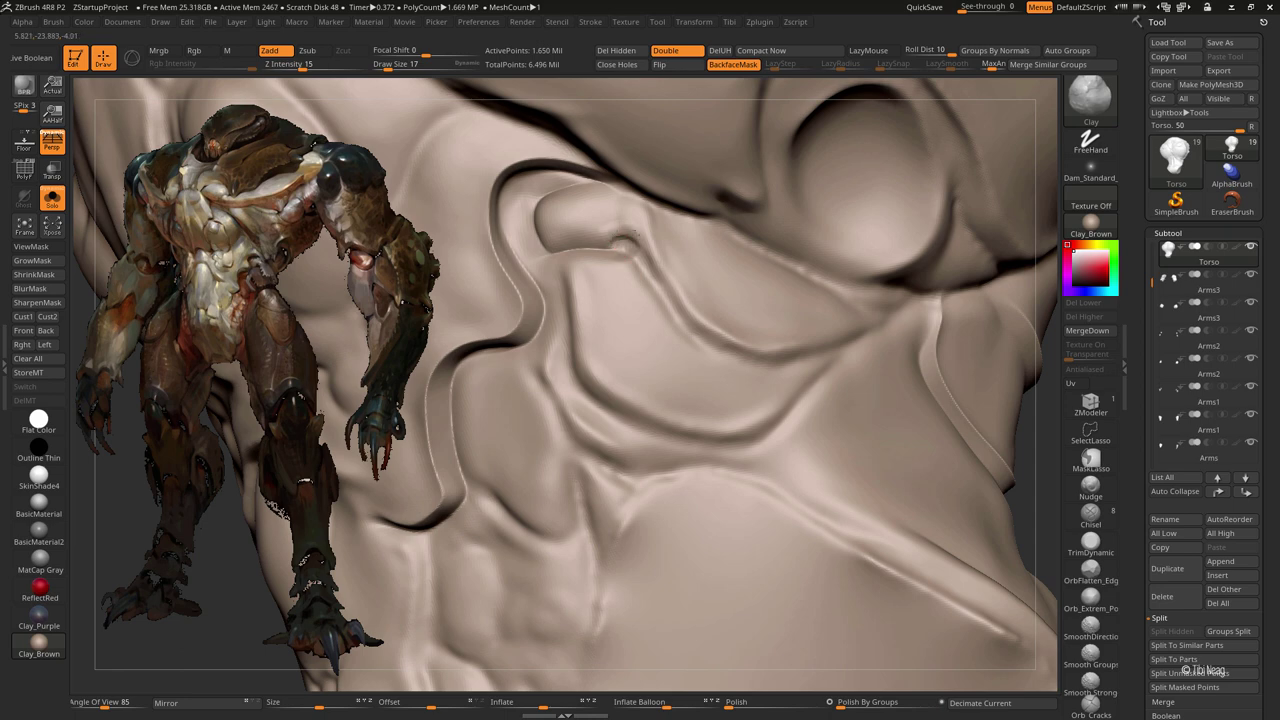
{"action": "key", "text": "b"}
{"action": "key", "text": "m"}
{"action": "key", "text": "v"}
{"action": "right_click_drag", "start_coordinate": [666, 314], "coordinate": [626, 235]}
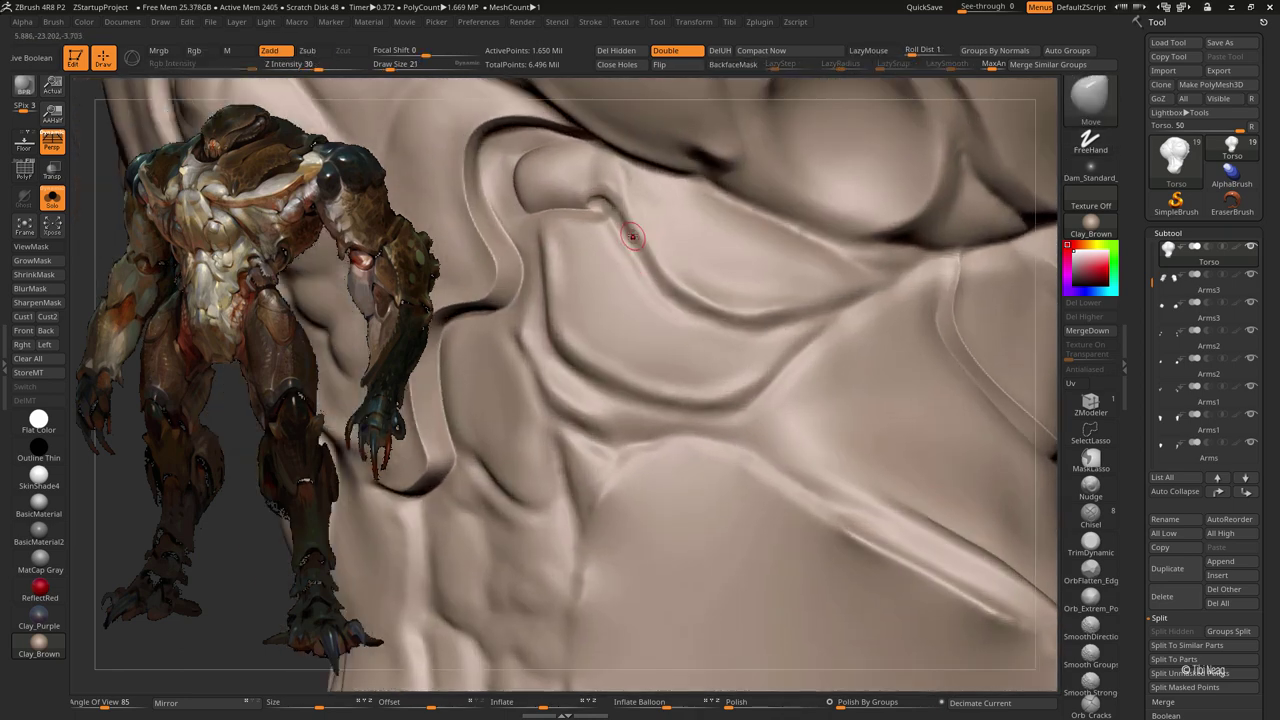
{"action": "mouse_move", "coordinate": [538, 237]}
{"action": "right_mouse_down"}
{"action": "mouse_move", "coordinate": [615, 217]}
{"action": "mouse_move", "coordinate": [659, 237]}
{"action": "mouse_move", "coordinate": [623, 183]}
{"action": "right_mouse_up"}
Step: Carve a long DamStandard crease along the upper fold and reshape its tip with Move
{"action": "key", "text": "b"}
{"action": "key", "text": "d"}
{"action": "key", "text": "s"}
{"action": "left_click_drag", "start_coordinate": [665, 248], "coordinate": [618, 178]}
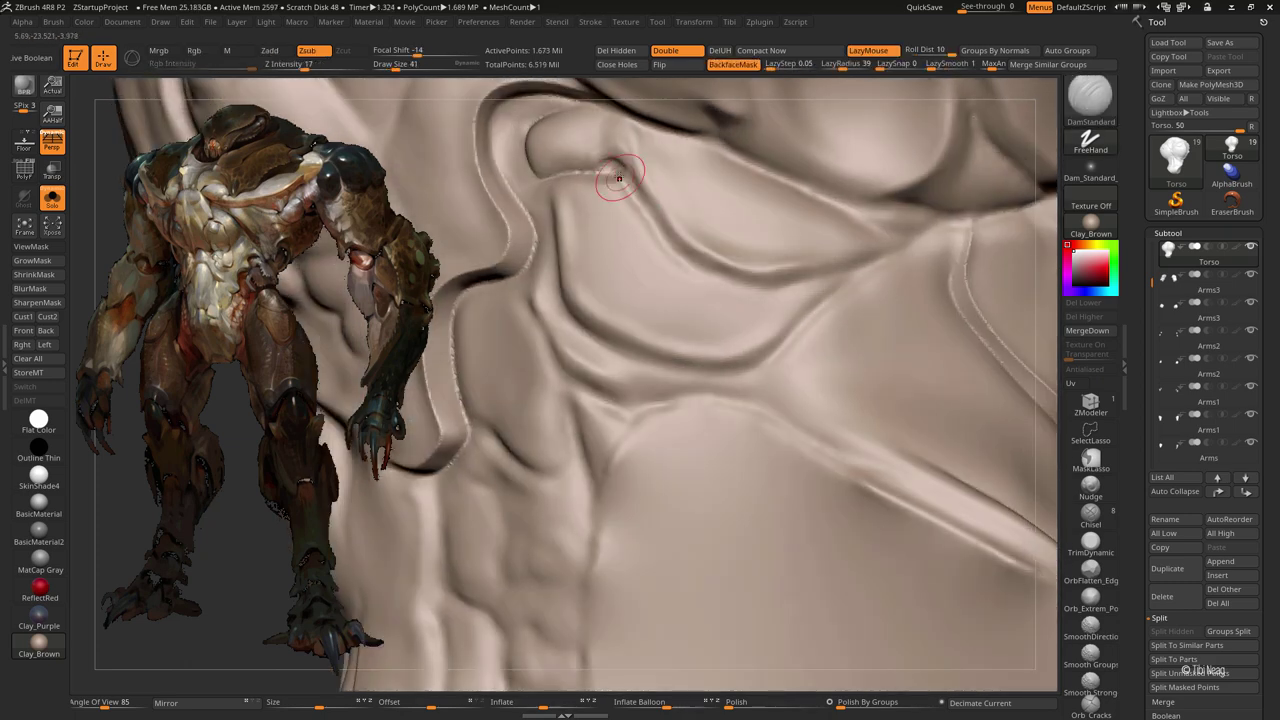
{"action": "mouse_move", "coordinate": [650, 226]}
{"action": "left_mouse_down"}
{"action": "mouse_move", "coordinate": [700, 265]}
{"action": "mouse_move", "coordinate": [775, 288]}
{"action": "mouse_move", "coordinate": [915, 245]}
{"action": "left_mouse_up"}
{"action": "key", "text": "b"}
{"action": "key", "text": "m"}
{"action": "key", "text": "v"}
{"action": "mouse_move", "coordinate": [650, 200]}
{"action": "right_mouse_down"}
{"action": "mouse_move", "coordinate": [630, 208]}
{"action": "mouse_move", "coordinate": [646, 214]}
{"action": "right_mouse_up"}
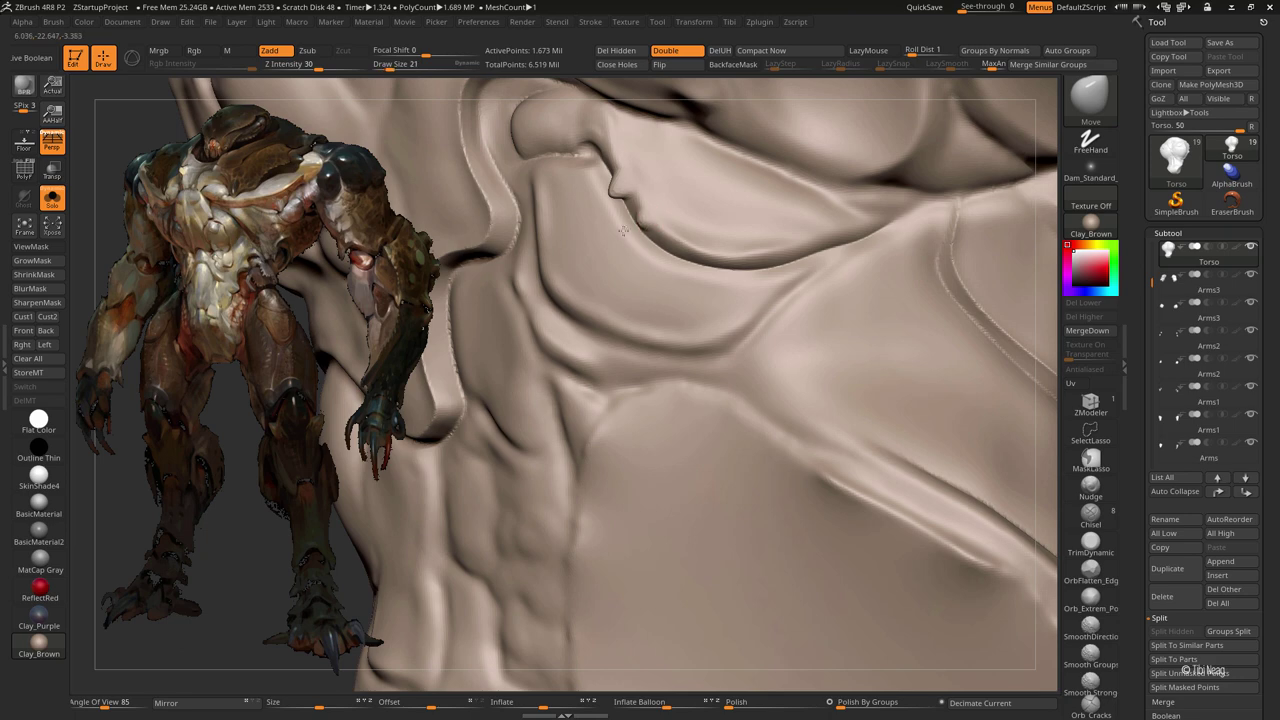
Step: Pull the crease tip down into a serrated spike along the plate edge
{"action": "left_click_drag", "start_coordinate": [674, 242], "coordinate": [671, 289]}
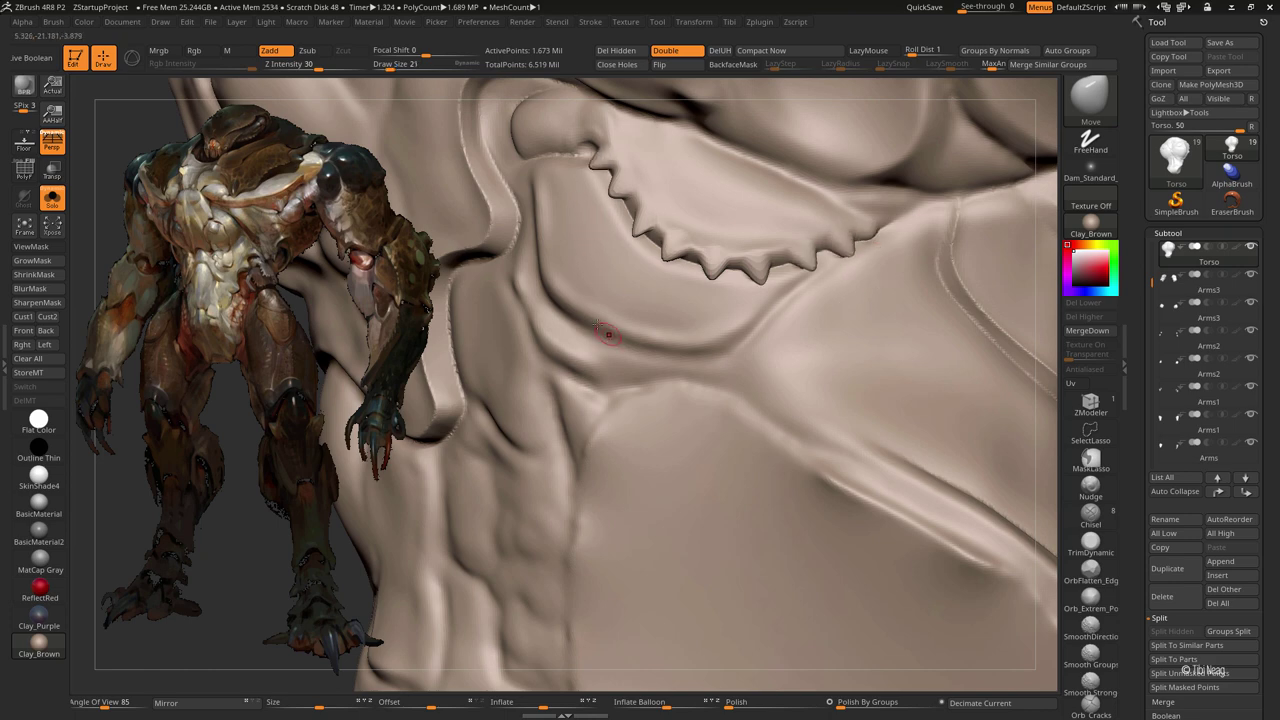
{"action": "mouse_move", "coordinate": [607, 335]}
{"action": "right_mouse_down", "text": "alt"}
{"action": "mouse_move", "coordinate": [631, 334]}
{"action": "mouse_move", "coordinate": [654, 256]}
{"action": "right_mouse_up", "text": "alt"}
{"action": "key", "text": "b"}
{"action": "key", "text": "c"}
{"action": "key", "text": "l"}
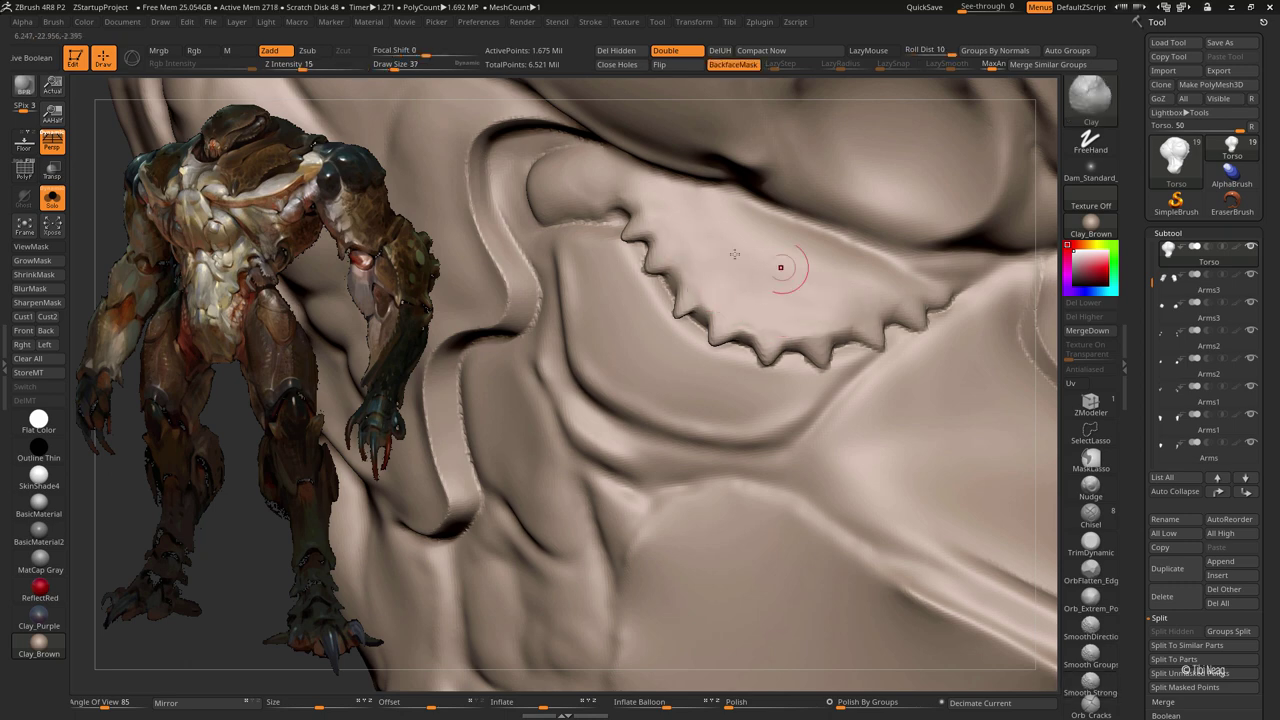
{"action": "key", "text": "b"}
{"action": "key", "text": "d"}
{"action": "key", "text": "s"}
Step: Orbit around the jaw region and reframe the head to reach the socket folds
{"action": "left_click_drag", "start_coordinate": [686, 206], "coordinate": [567, 226]}
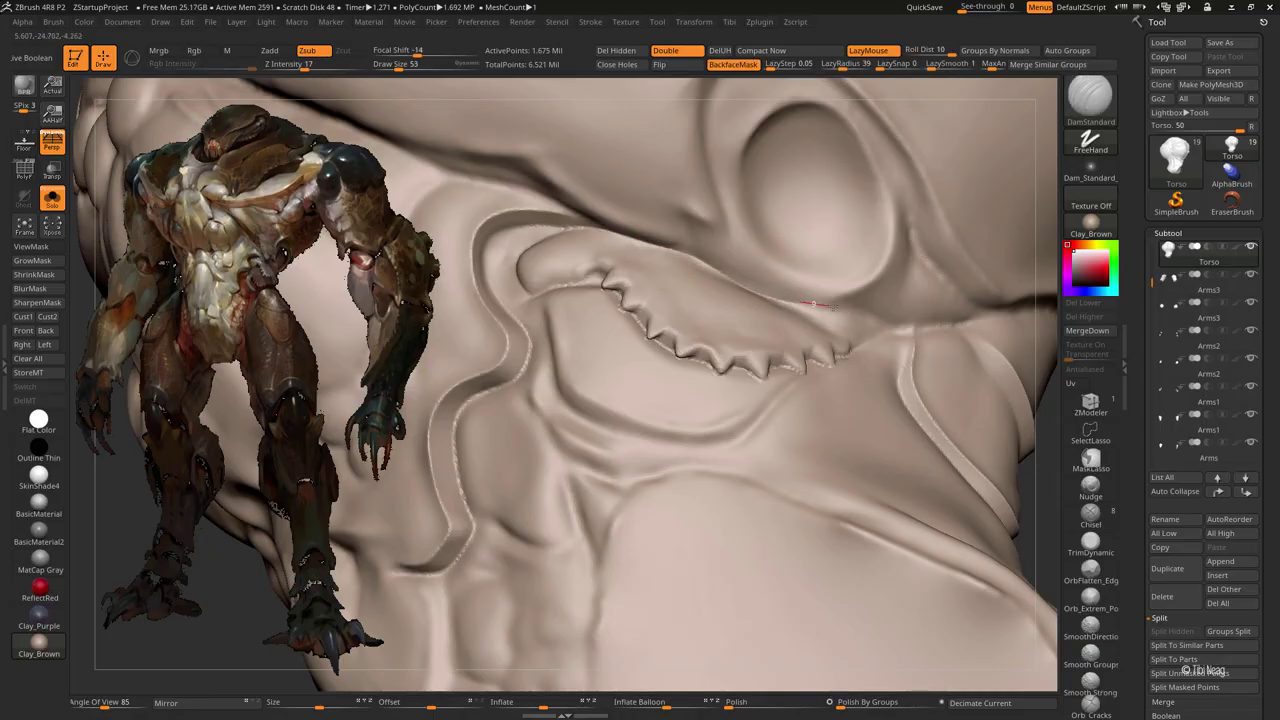
{"action": "left_click_drag", "start_coordinate": [1041, 308], "coordinate": [663, 335]}
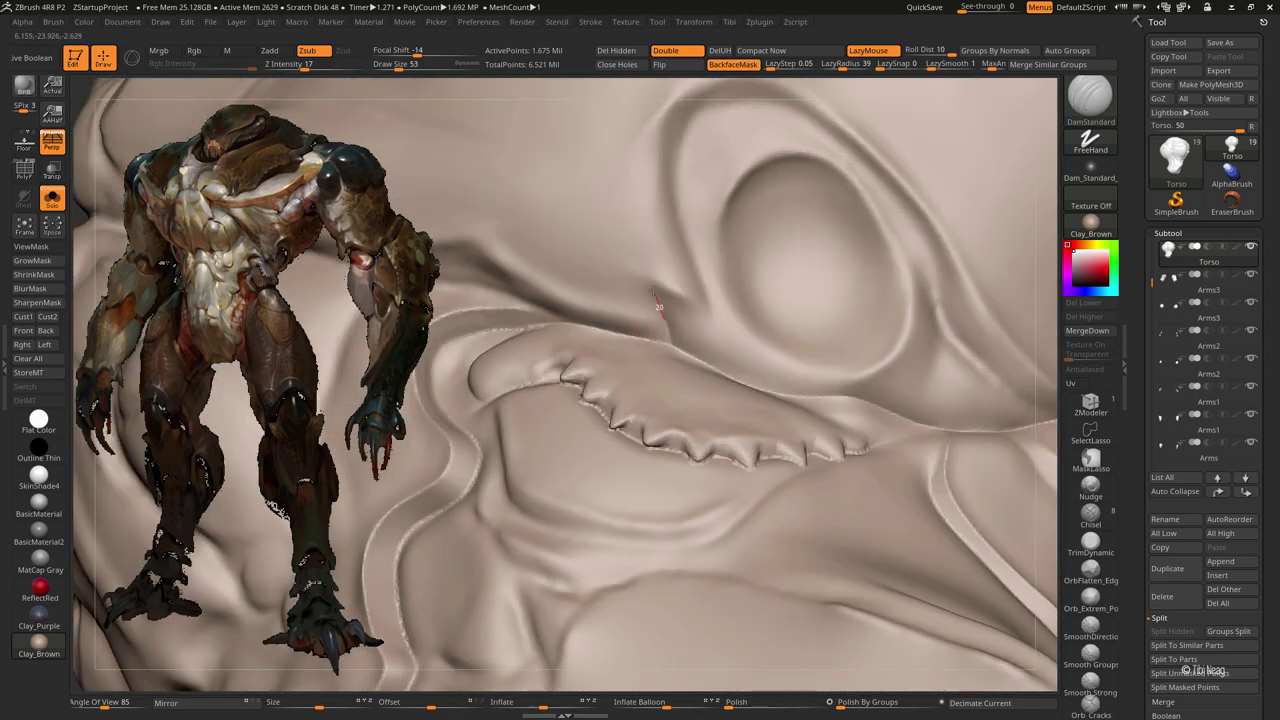
{"action": "mouse_move", "coordinate": [631, 309]}
{"action": "left_mouse_down"}
{"action": "mouse_move", "coordinate": [622, 287]}
{"action": "mouse_move", "coordinate": [658, 336]}
{"action": "left_mouse_up"}
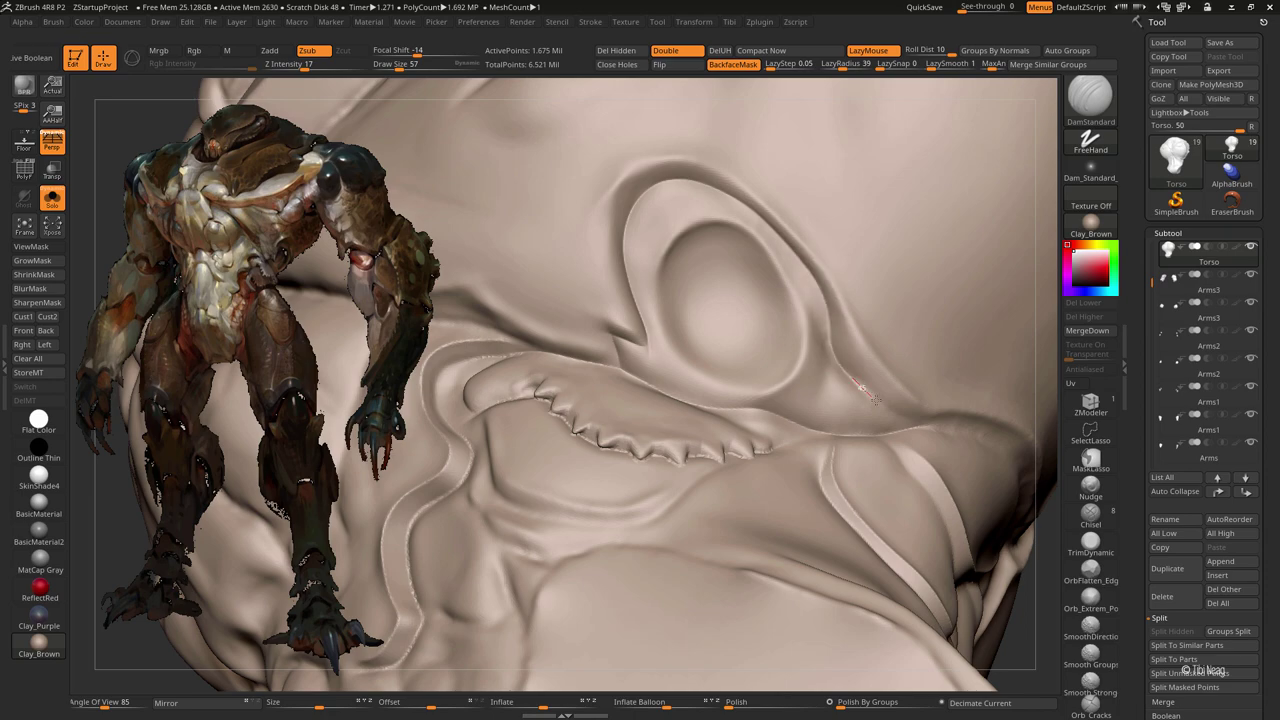
{"action": "mouse_move", "coordinate": [928, 429]}
{"action": "right_mouse_down"}
{"action": "mouse_move", "coordinate": [871, 386]}
{"action": "mouse_move", "coordinate": [700, 330]}
{"action": "mouse_move", "coordinate": [729, 311]}
{"action": "mouse_move", "coordinate": [590, 295]}
{"action": "right_mouse_up"}
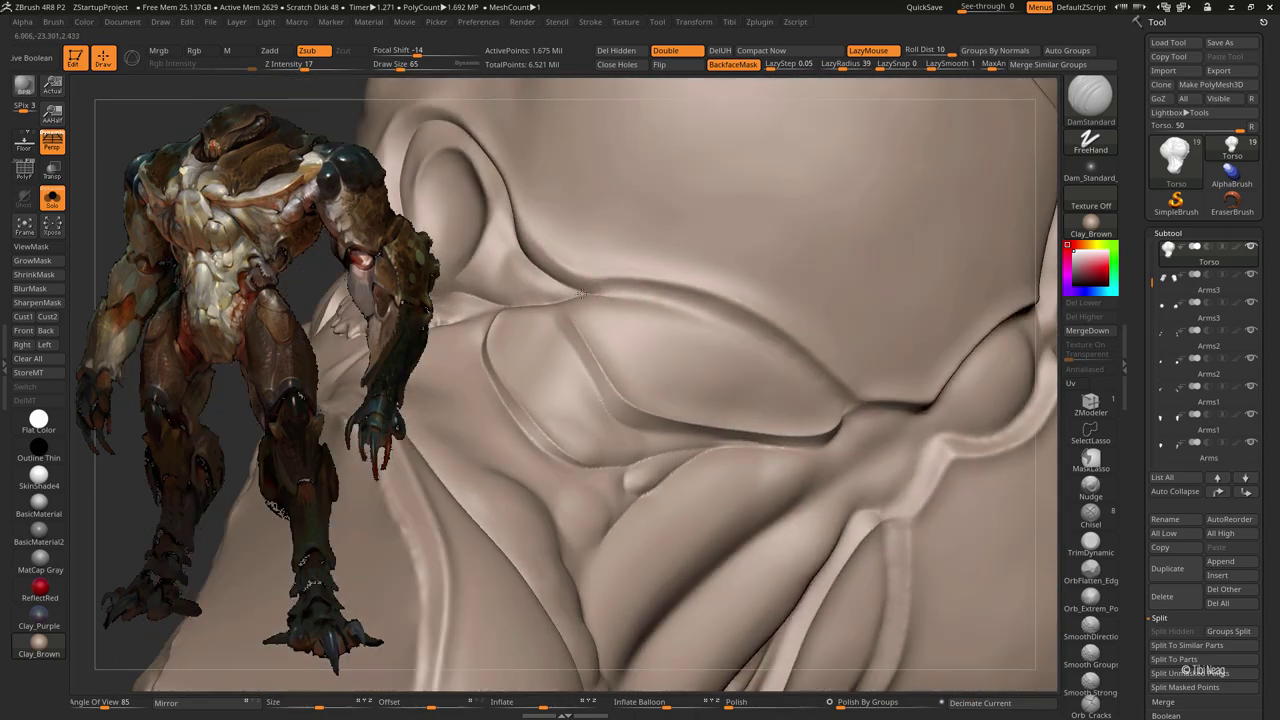
{"action": "left_click_drag", "start_coordinate": [693, 297], "coordinate": [658, 296]}
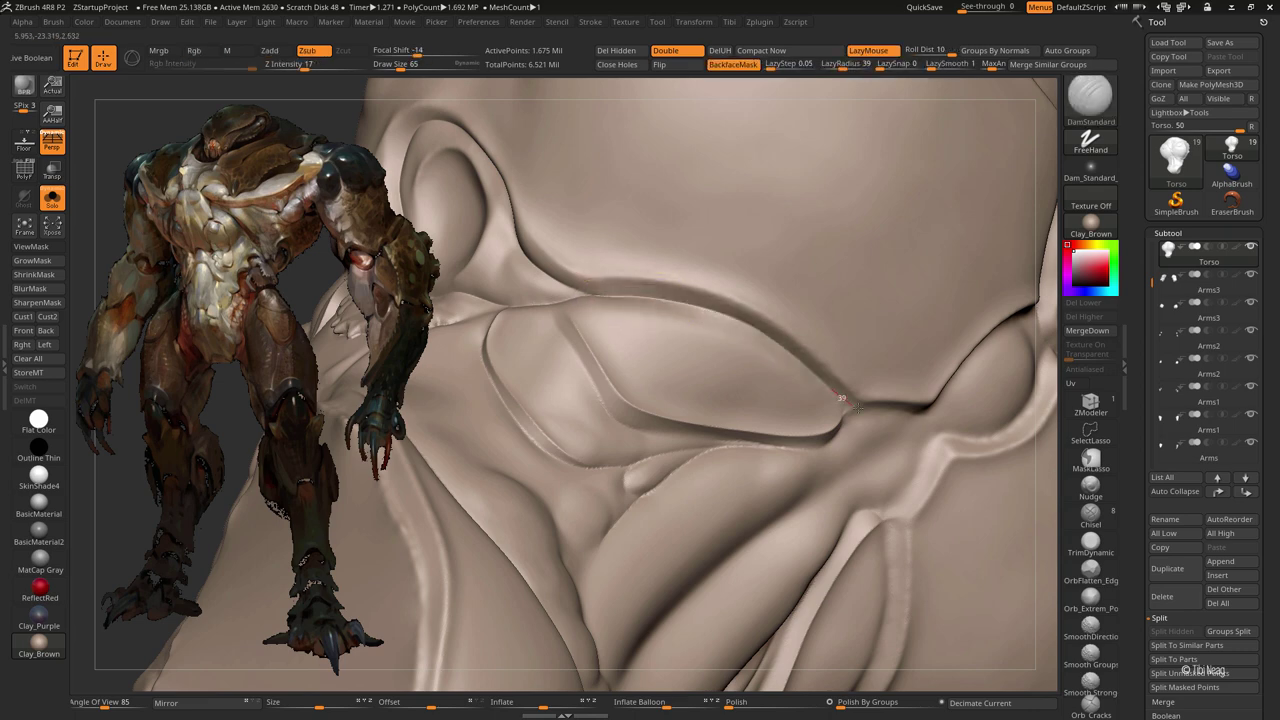
{"action": "key", "text": "f"}
{"action": "mouse_move", "coordinate": [712, 371]}
{"action": "right_mouse_down"}
{"action": "mouse_move", "coordinate": [655, 395]}
{"action": "mouse_move", "coordinate": [640, 309]}
{"action": "mouse_move", "coordinate": [556, 344]}
{"action": "right_mouse_up"}
Step: Carve dark DamStandard creases along the folds beside the socket, ending on the front view
{"action": "left_click_drag", "start_coordinate": [482, 340], "coordinate": [604, 383]}
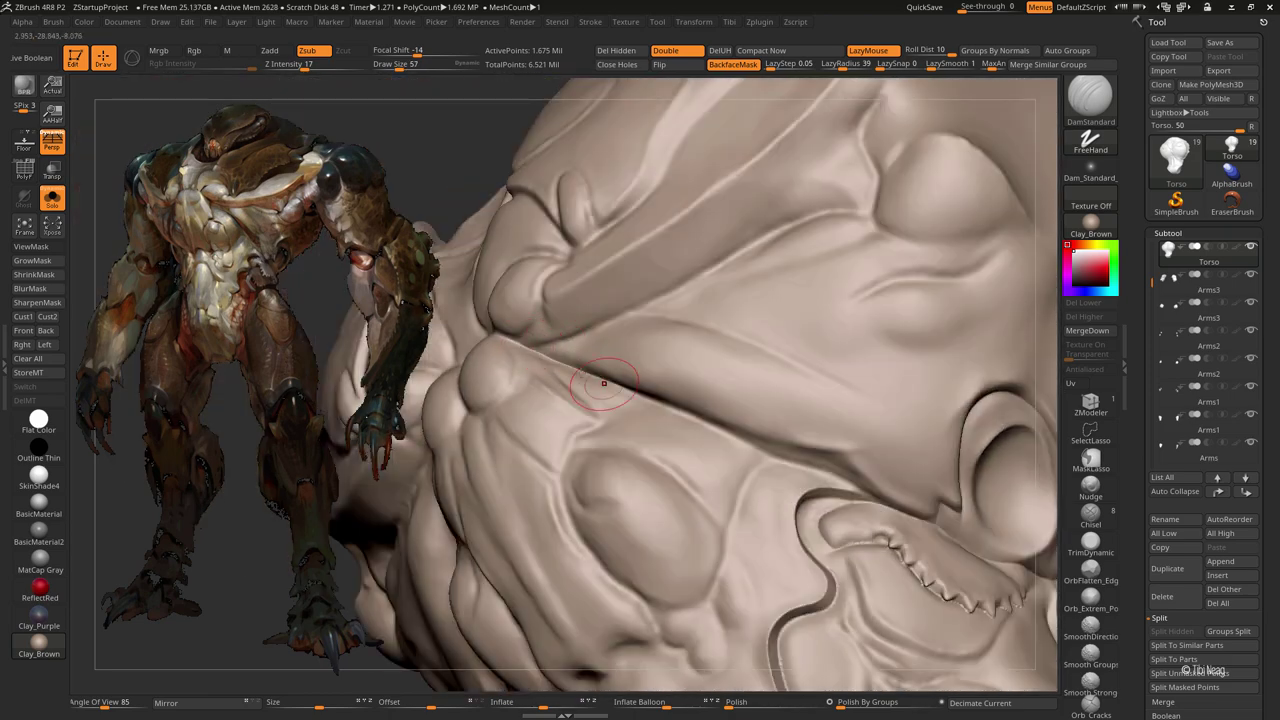
{"action": "right_click_drag", "start_coordinate": [659, 351], "coordinate": [632, 306]}
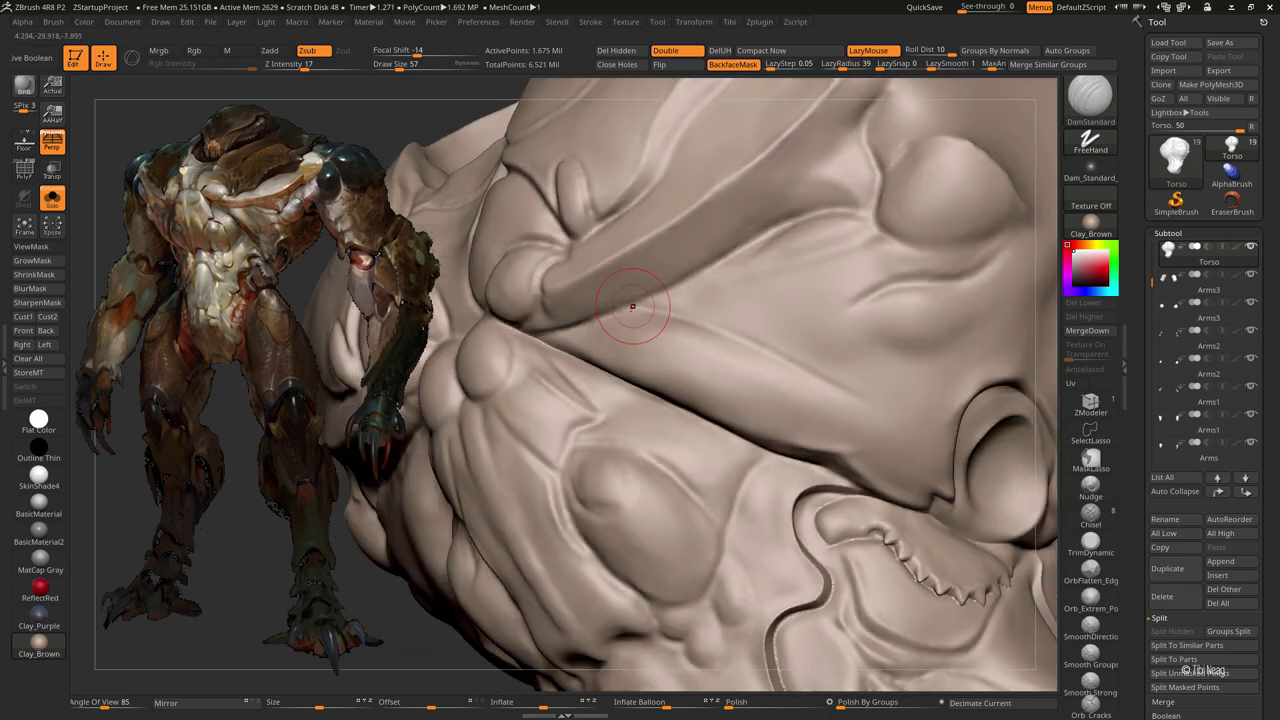
{"action": "left_click_drag", "start_coordinate": [773, 352], "coordinate": [880, 412]}
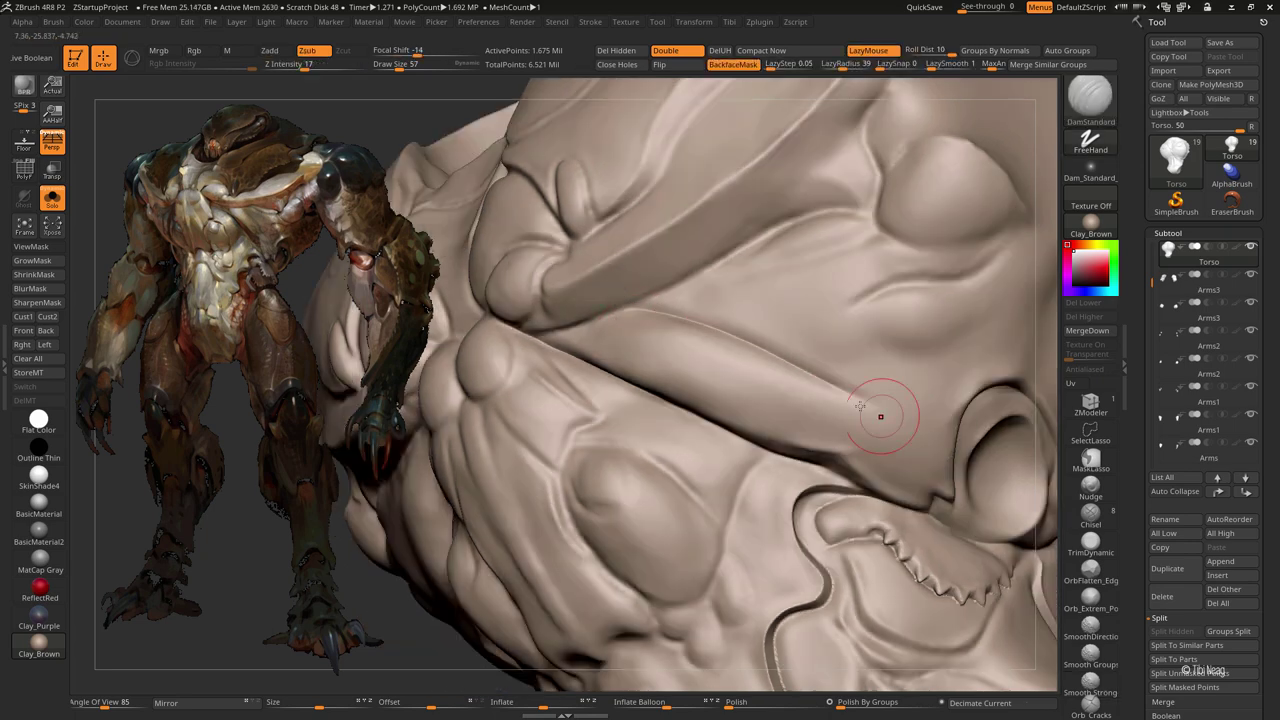
{"action": "mouse_move", "coordinate": [880, 414]}
{"action": "right_mouse_down", "text": "alt"}
{"action": "mouse_move", "coordinate": [697, 388]}
{"action": "mouse_move", "coordinate": [700, 300]}
{"action": "mouse_move", "coordinate": [669, 188]}
{"action": "mouse_move", "coordinate": [573, 187]}
{"action": "right_mouse_up", "text": "alt"}
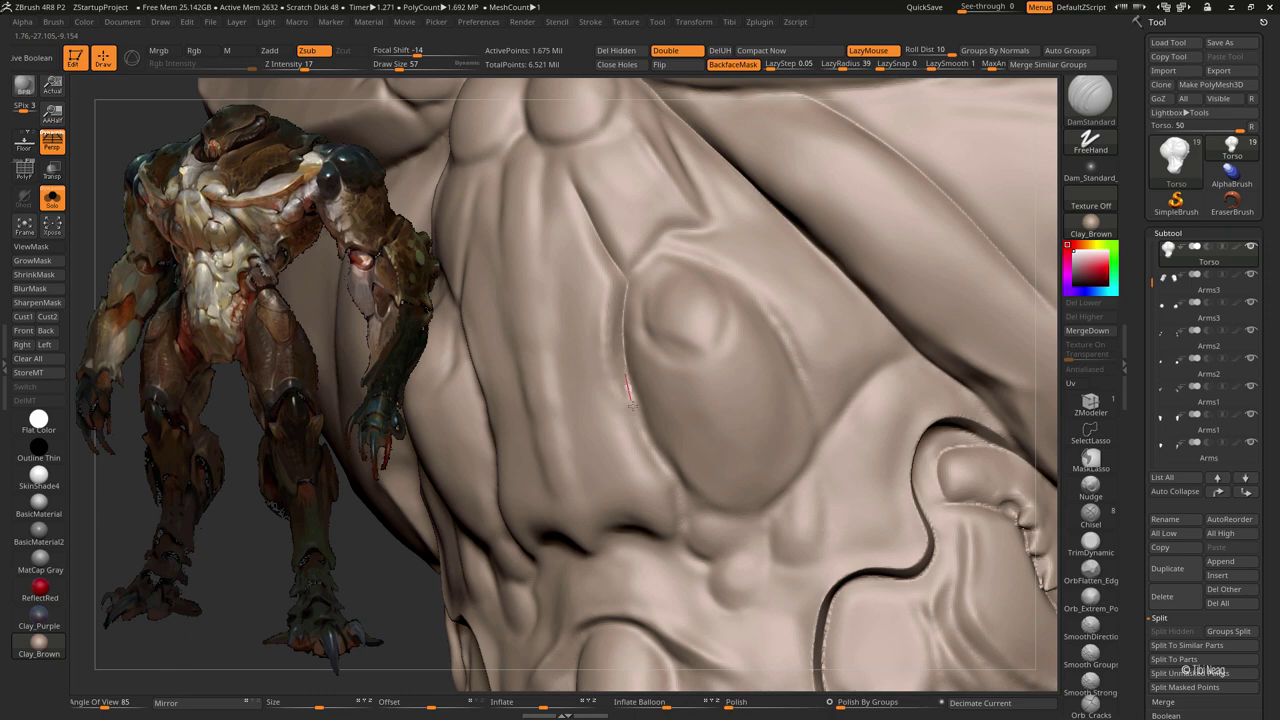
{"action": "left_click_drag", "start_coordinate": [660, 543], "coordinate": [620, 528]}
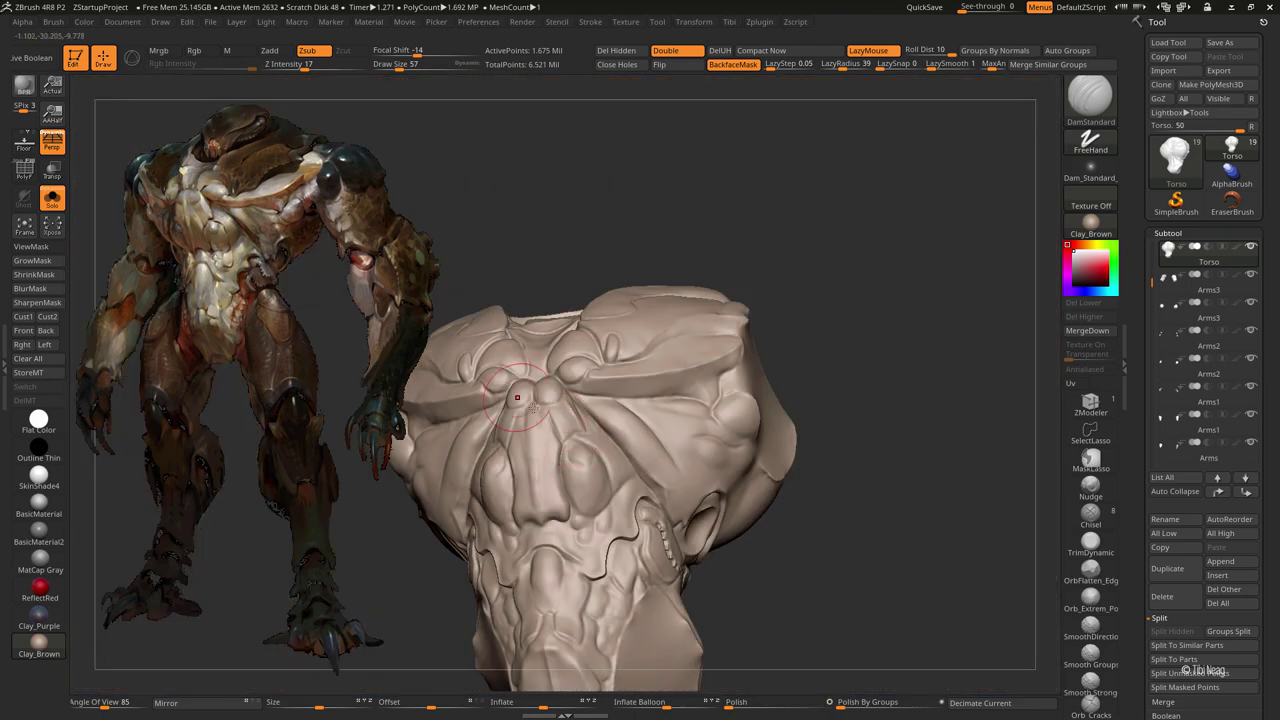
{"action": "mouse_move", "coordinate": [603, 546]}
{"action": "right_mouse_down"}
{"action": "mouse_move", "coordinate": [740, 447]}
{"action": "mouse_move", "coordinate": [826, 462]}
{"action": "mouse_move", "coordinate": [864, 452]}
{"action": "right_mouse_up"}
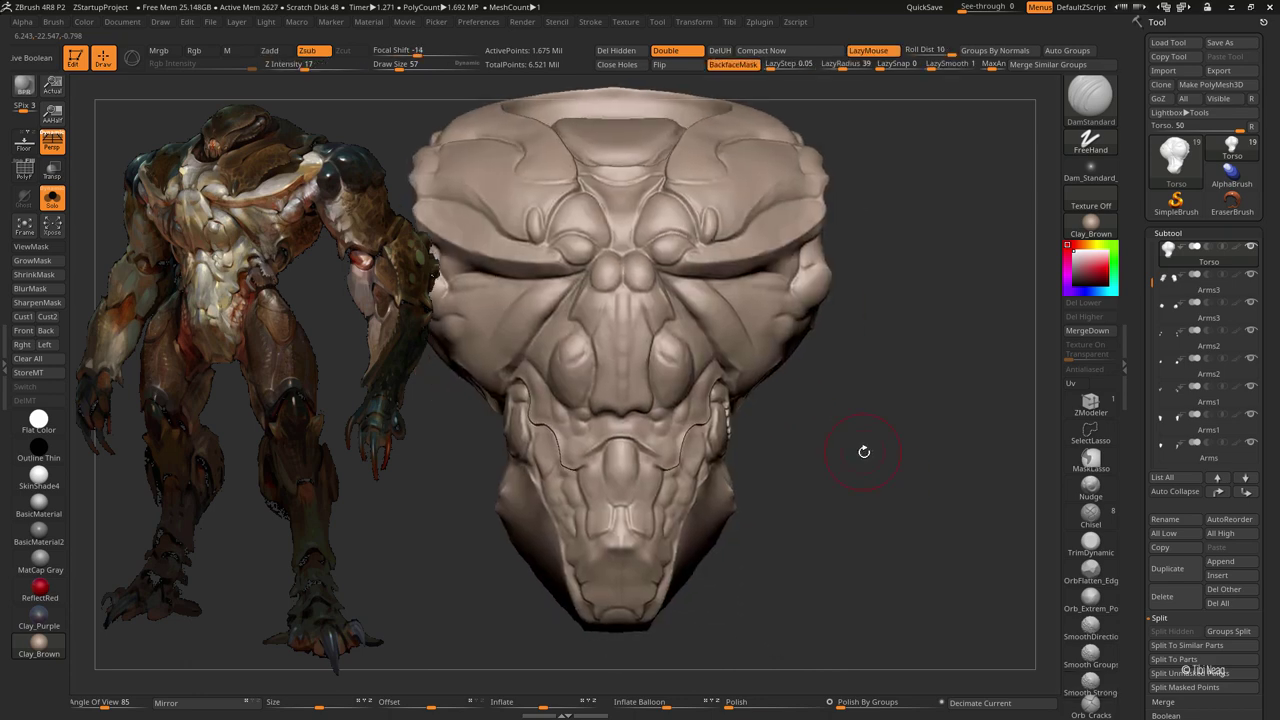
Step: Carve a deep curved groove and a vertical chest crease with an enlarged DamStandard brush
{"action": "right_click_drag", "start_coordinate": [908, 292], "coordinate": [810, 310]}
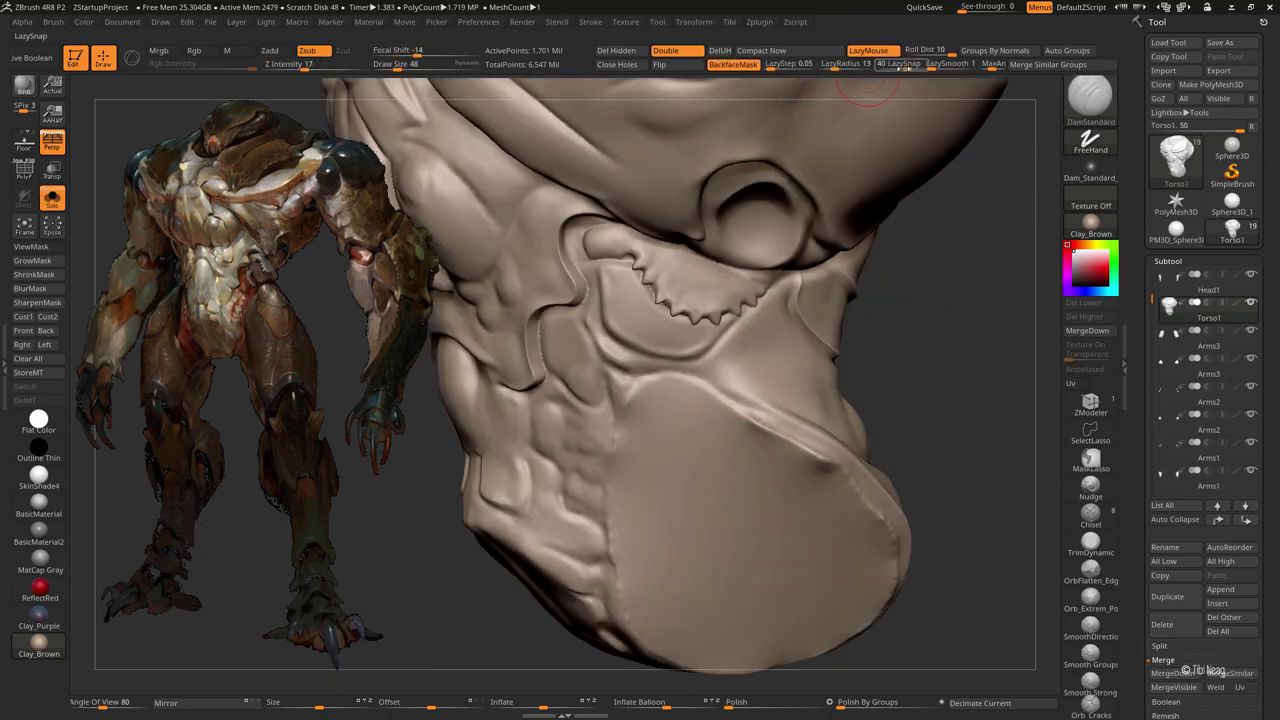
{"action": "left_click_drag", "start_coordinate": [903, 64], "coordinate": [868, 64]}
{"action": "left_click_drag", "start_coordinate": [440, 458], "coordinate": [621, 199]}
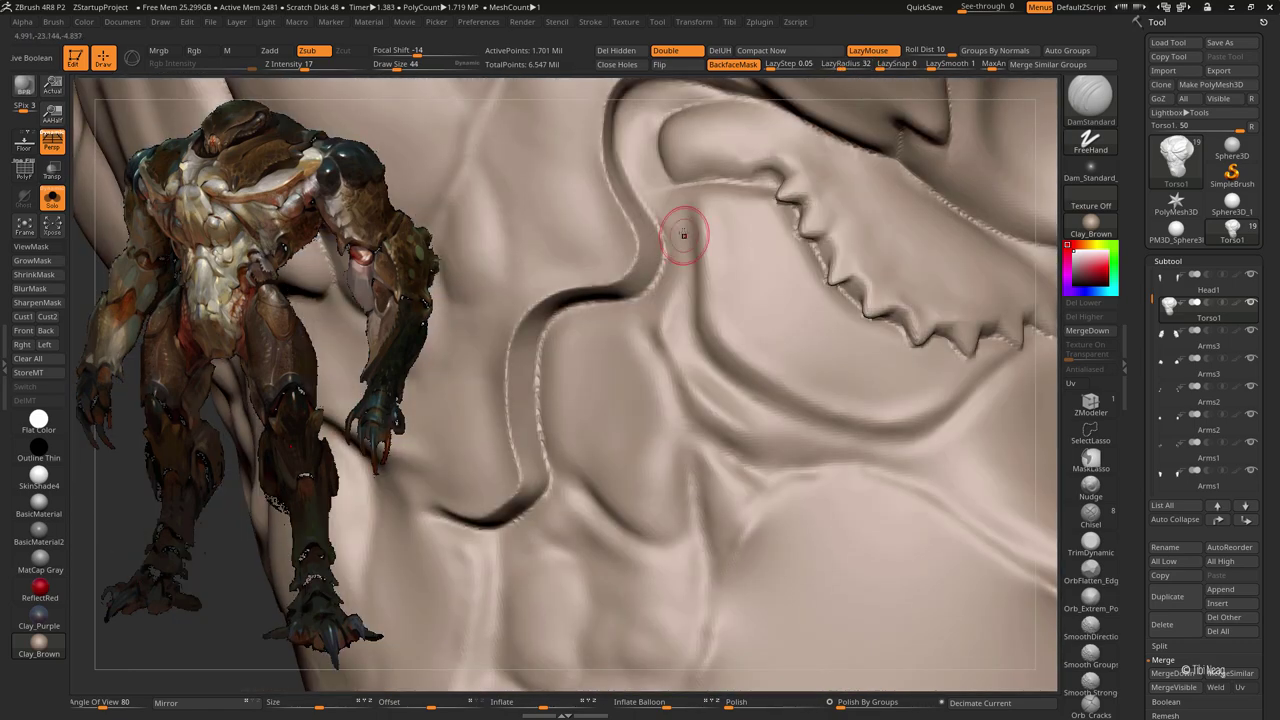
{"action": "right_click_drag", "start_coordinate": [686, 234], "coordinate": [644, 228]}
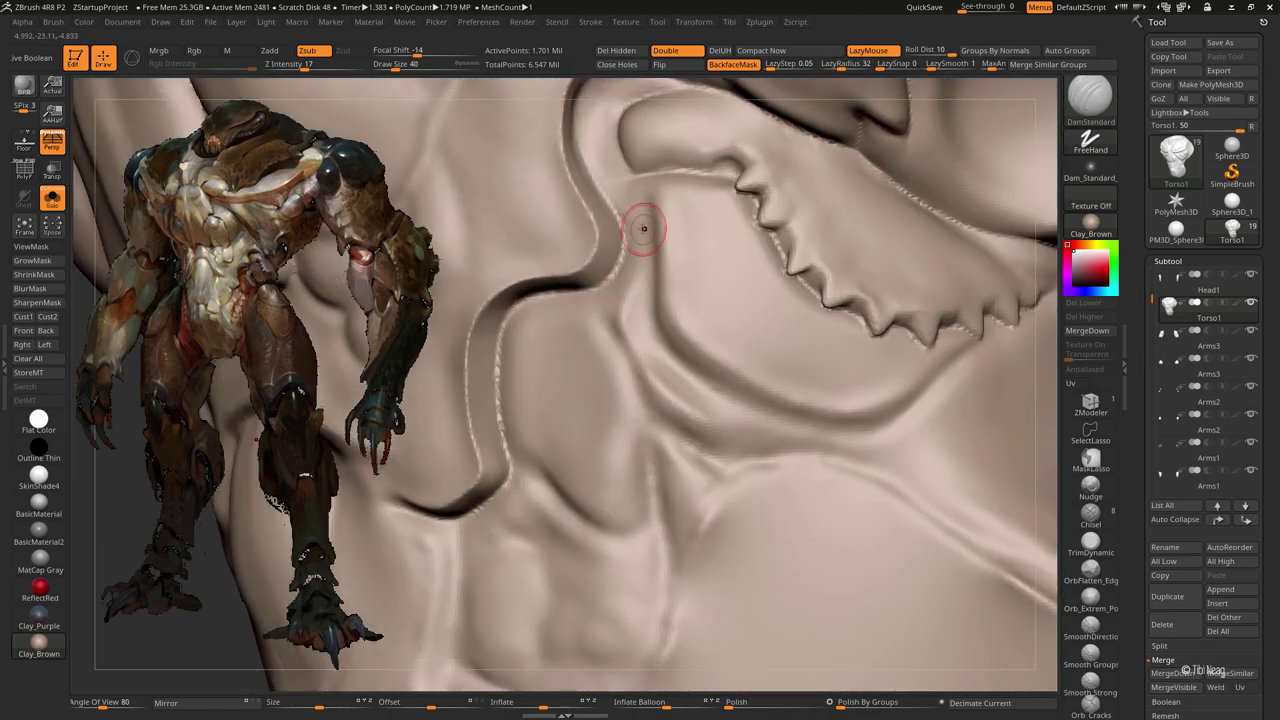
{"action": "key", "text": "bracketright"}
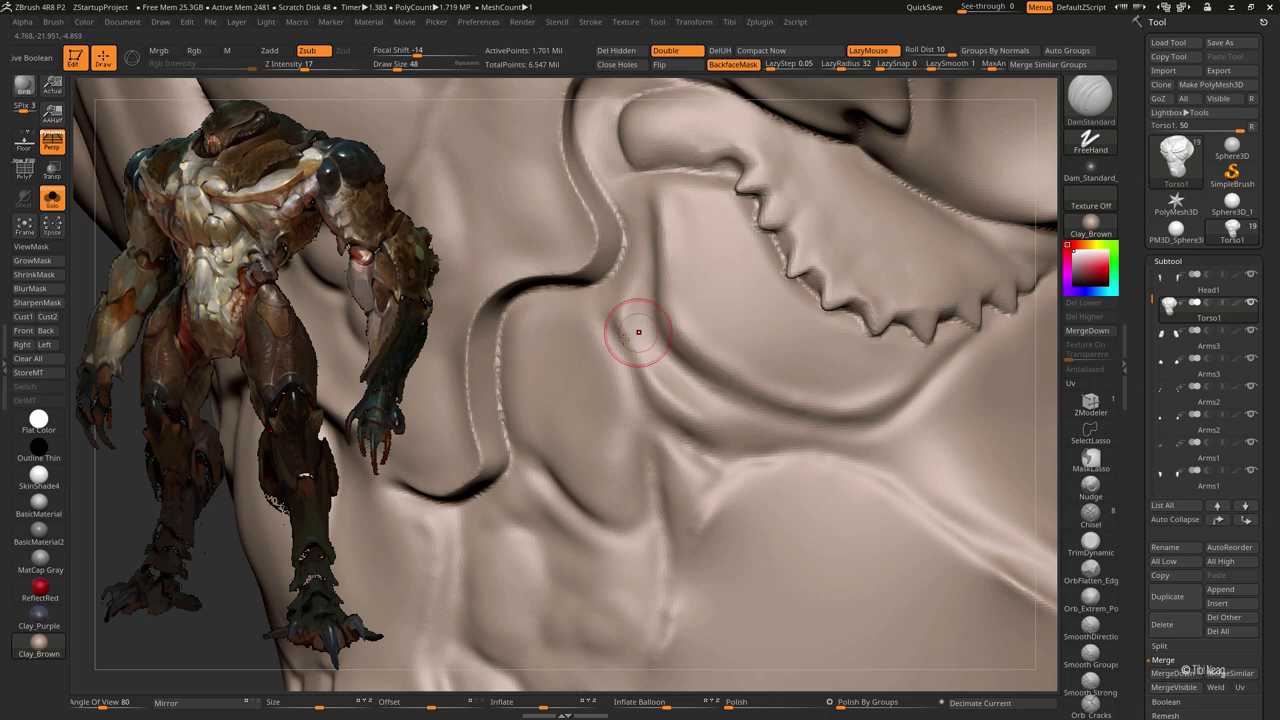
{"action": "right_click_drag", "start_coordinate": [623, 263], "coordinate": [617, 191]}
{"action": "key", "text": "bracketright"}
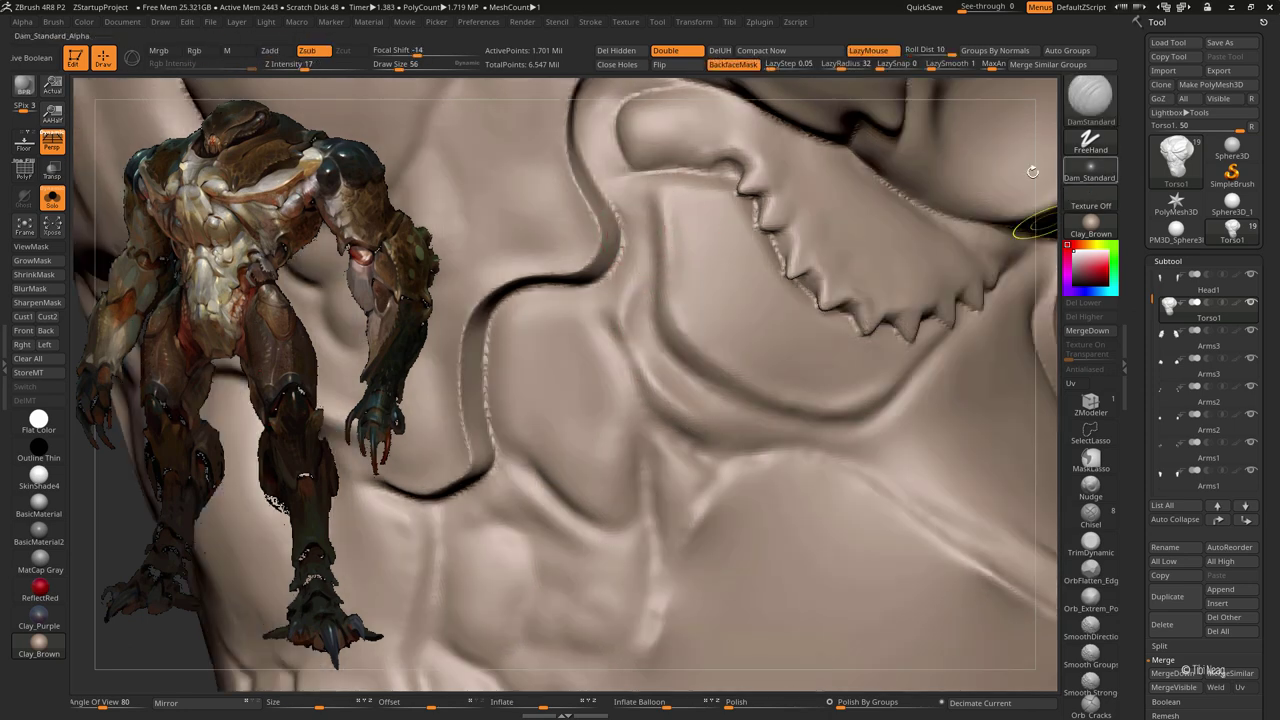
{"action": "key", "text": "bracketleft"}
{"action": "mouse_move", "coordinate": [645, 172]}
{"action": "left_mouse_down"}
{"action": "mouse_move", "coordinate": [647, 405]}
{"action": "mouse_move", "coordinate": [680, 440]}
{"action": "mouse_move", "coordinate": [815, 457]}
{"action": "left_mouse_up"}
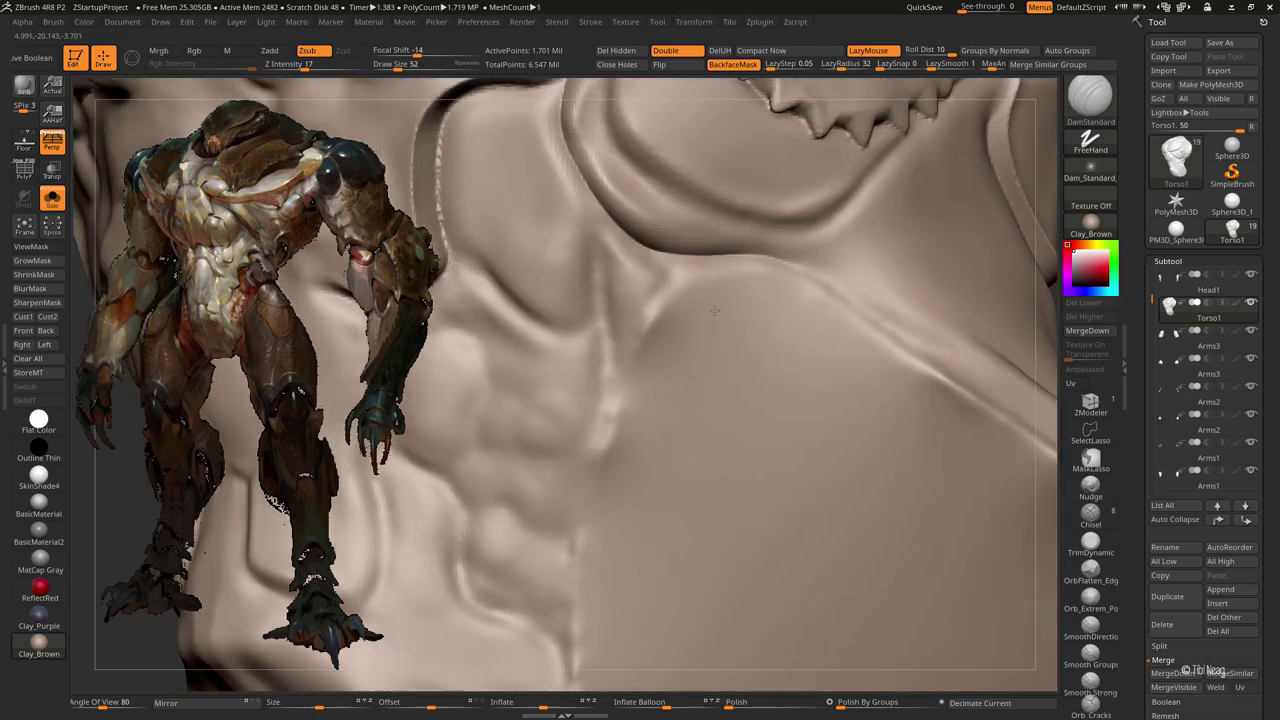
{"action": "mouse_move", "coordinate": [757, 437]}
{"action": "right_mouse_down"}
{"action": "mouse_move", "coordinate": [676, 329]}
{"action": "mouse_move", "coordinate": [714, 343]}
{"action": "mouse_move", "coordinate": [665, 255]}
{"action": "right_mouse_up"}
{"action": "mouse_move", "coordinate": [675, 293]}
{"action": "left_mouse_down"}
{"action": "mouse_move", "coordinate": [677, 469]}
{"action": "mouse_move", "coordinate": [697, 411]}
{"action": "mouse_move", "coordinate": [718, 425]}
{"action": "mouse_move", "coordinate": [720, 357]}
{"action": "mouse_move", "coordinate": [691, 306]}
{"action": "mouse_move", "coordinate": [720, 337]}
{"action": "left_mouse_up"}
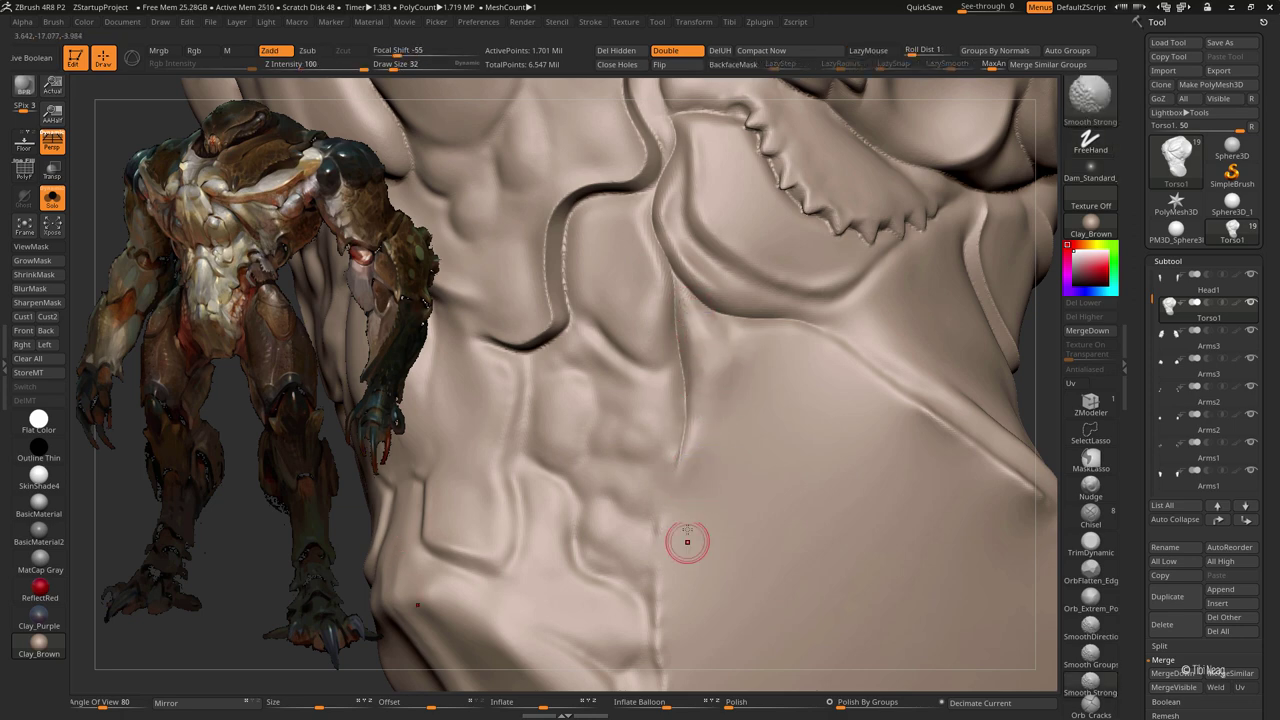
Step: Carve a DamStandard groove along the upper chest line
{"action": "key", "text": "b"}
{"action": "key", "text": "d"}
{"action": "key", "text": "s"}
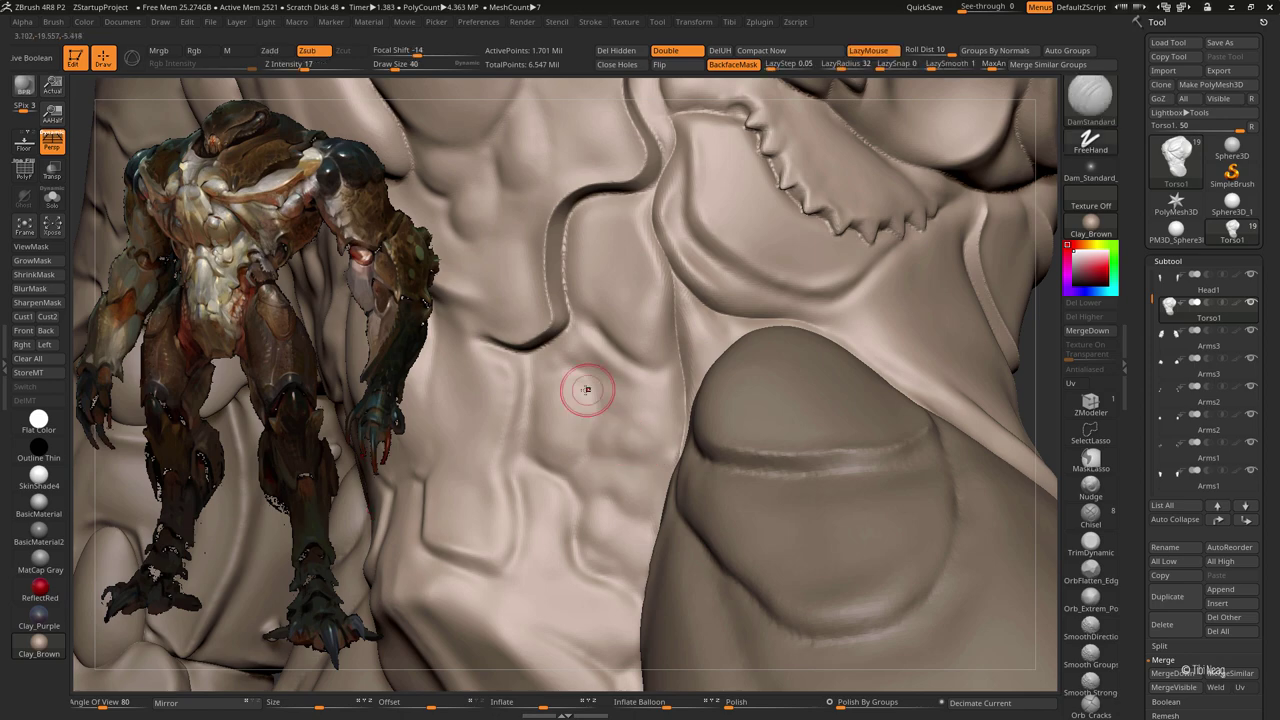
{"action": "mouse_move", "coordinate": [580, 380]}
{"action": "right_mouse_down"}
{"action": "mouse_move", "coordinate": [654, 303]}
{"action": "mouse_move", "coordinate": [650, 334]}
{"action": "mouse_move", "coordinate": [643, 243]}
{"action": "mouse_move", "coordinate": [663, 357]}
{"action": "mouse_move", "coordinate": [657, 329]}
{"action": "right_mouse_up"}
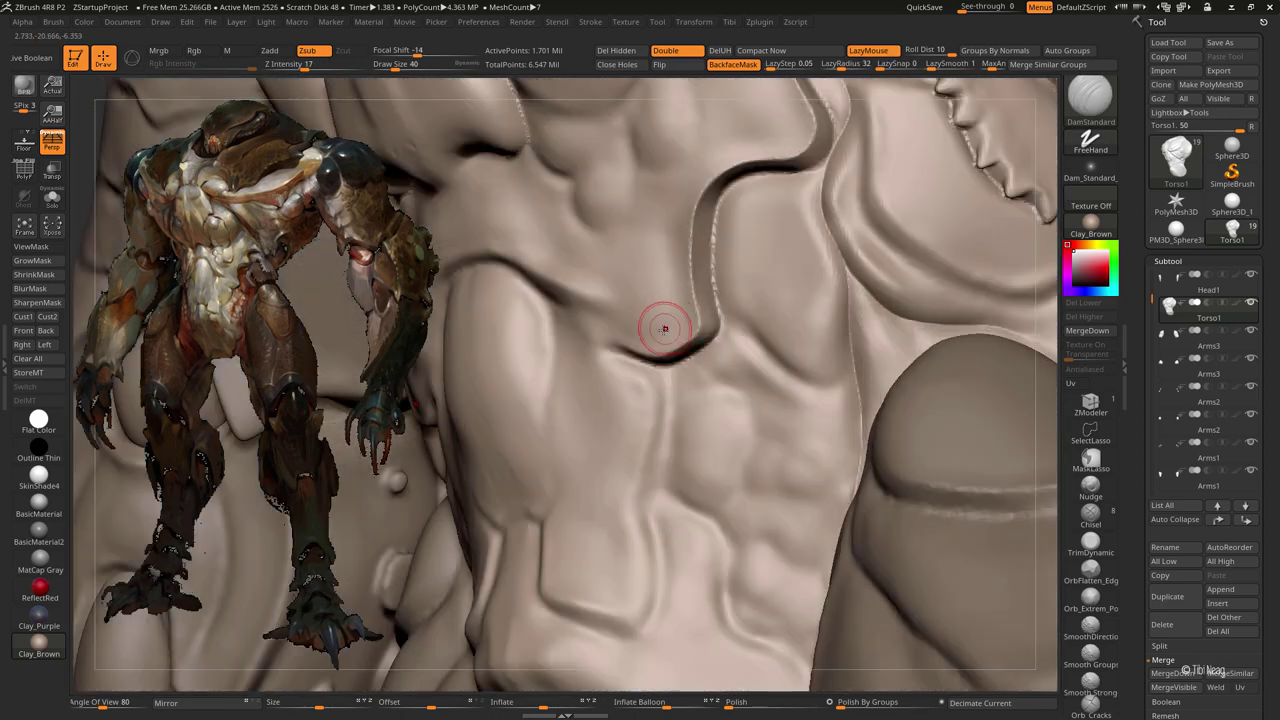
{"action": "key", "text": "b"}
{"action": "key", "text": "c"}
{"action": "key", "text": "l"}
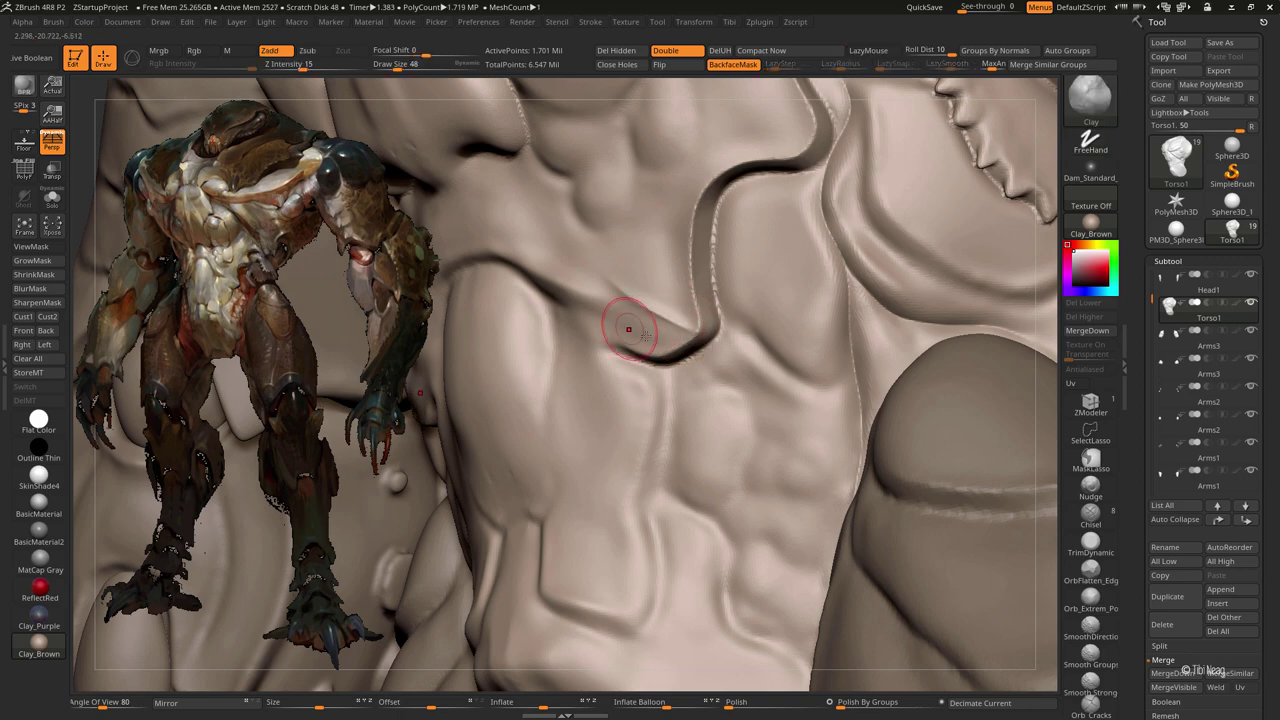
{"action": "key", "text": "b"}
{"action": "key", "text": "d"}
{"action": "key", "text": "s"}
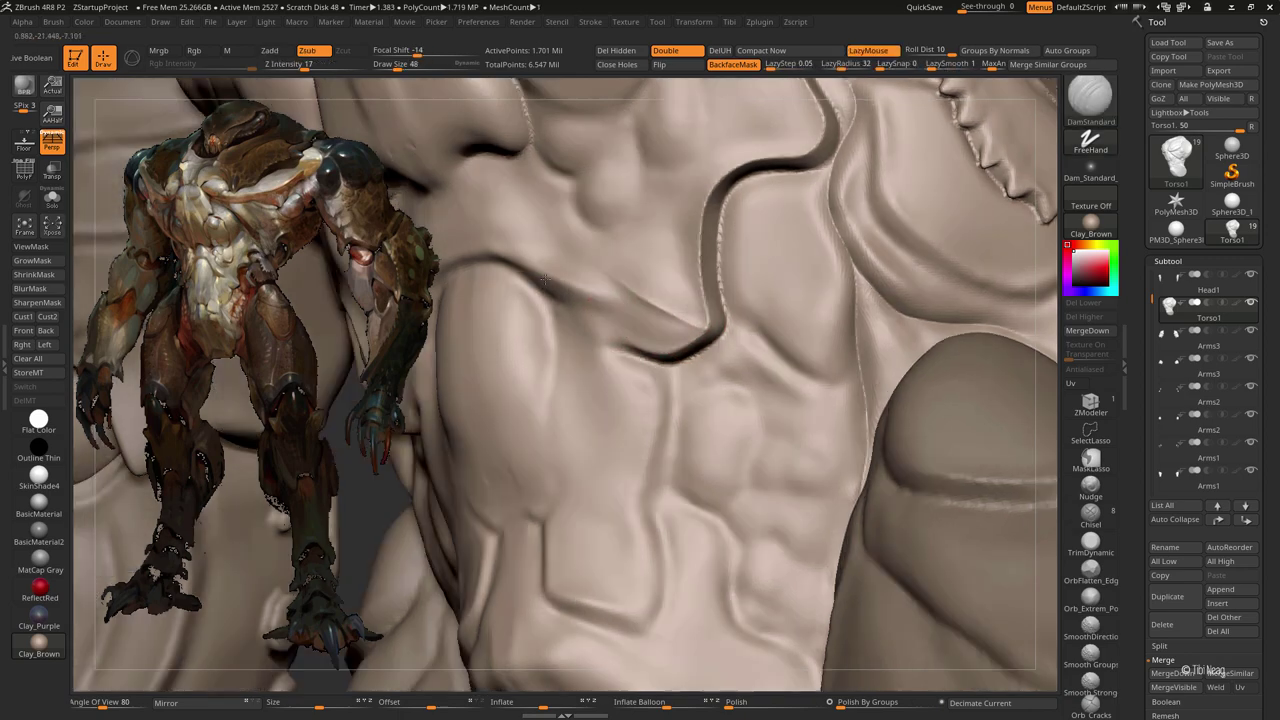
{"action": "mouse_move", "coordinate": [614, 349]}
{"action": "right_mouse_down"}
{"action": "mouse_move", "coordinate": [509, 277]}
{"action": "mouse_move", "coordinate": [521, 249]}
{"action": "mouse_move", "coordinate": [456, 272]}
{"action": "right_mouse_up"}
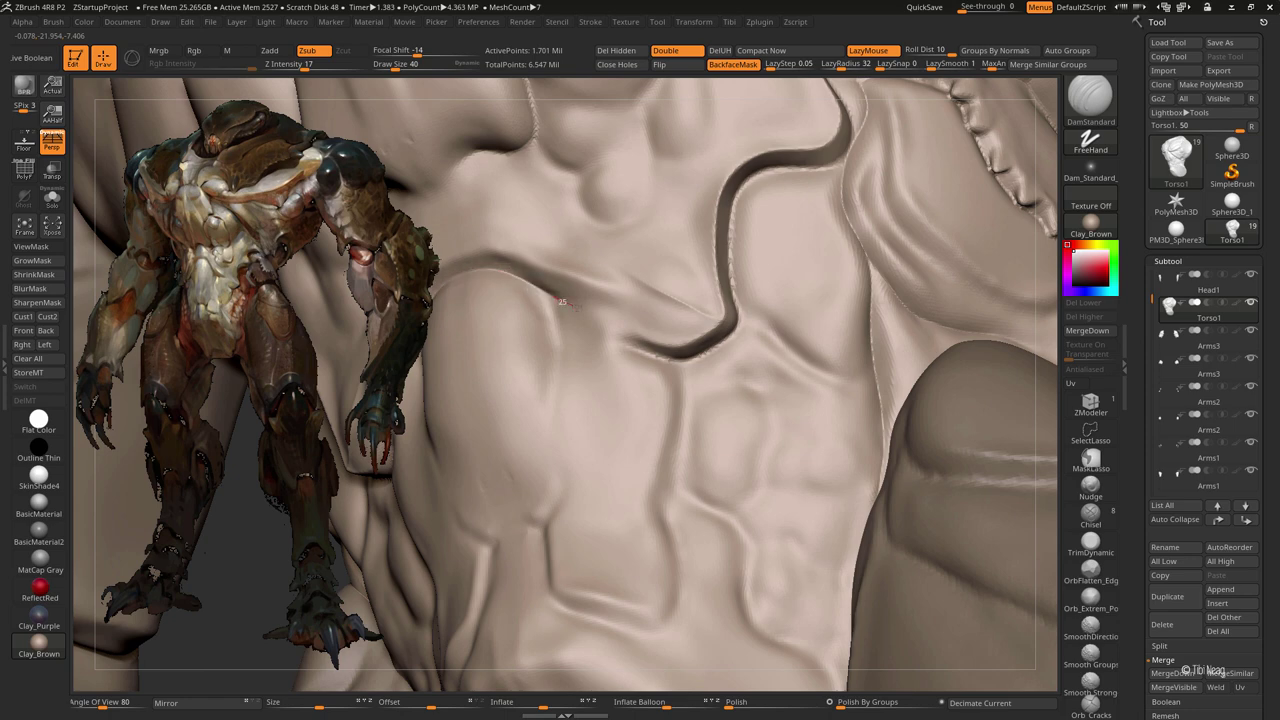
{"action": "right_click_drag", "start_coordinate": [579, 260], "coordinate": [583, 240]}
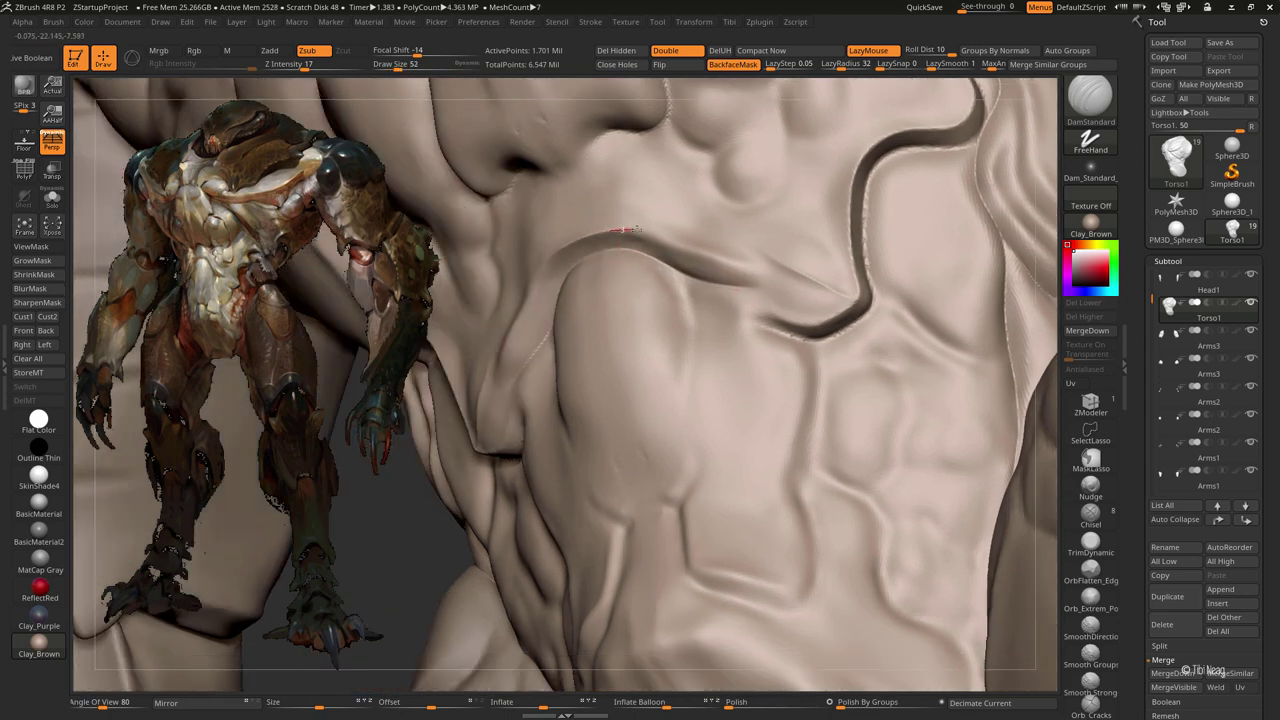
{"action": "left_click_drag", "start_coordinate": [665, 245], "coordinate": [766, 271]}
{"action": "right_click_drag", "start_coordinate": [766, 271], "coordinate": [606, 300]}
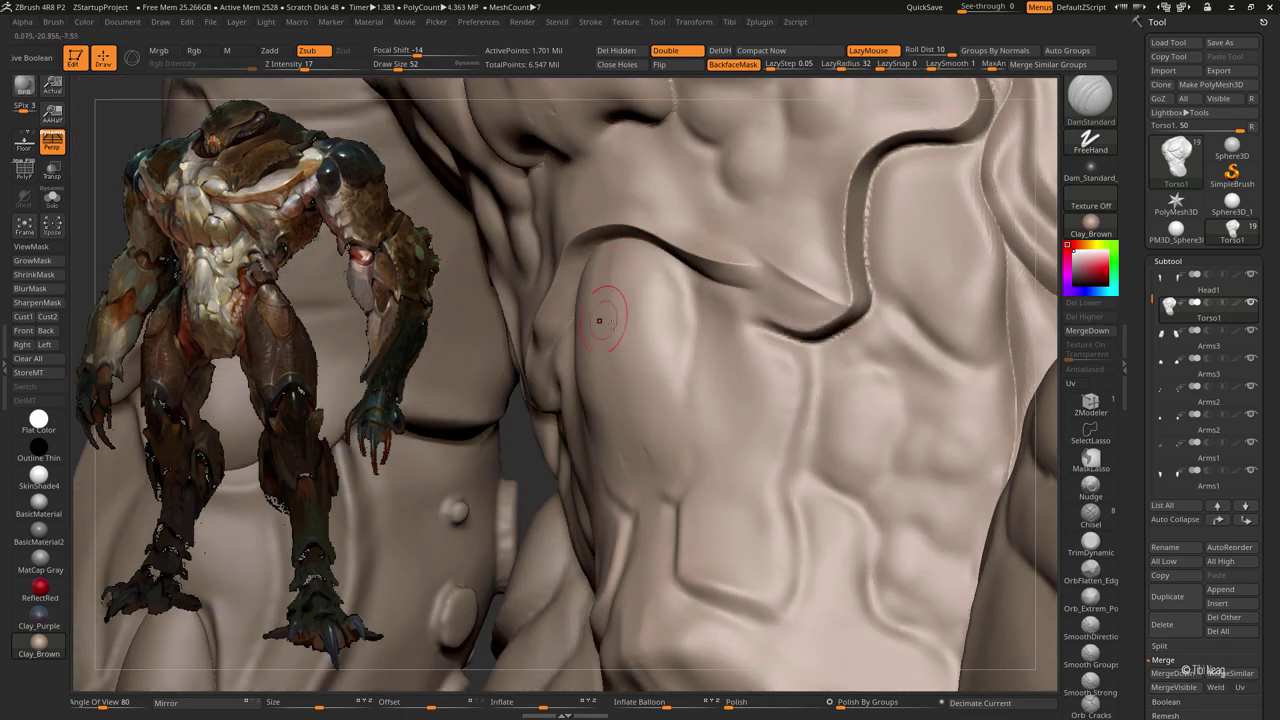
Step: Carve a groove across the chest along the shoulder and pec edge
{"action": "mouse_move", "coordinate": [627, 405]}
{"action": "right_mouse_down"}
{"action": "mouse_move", "coordinate": [723, 266]}
{"action": "mouse_move", "coordinate": [677, 205]}
{"action": "right_mouse_up"}
{"action": "mouse_move", "coordinate": [677, 205]}
{"action": "left_mouse_down"}
{"action": "mouse_move", "coordinate": [690, 225]}
{"action": "mouse_move", "coordinate": [692, 320]}
{"action": "left_mouse_up"}
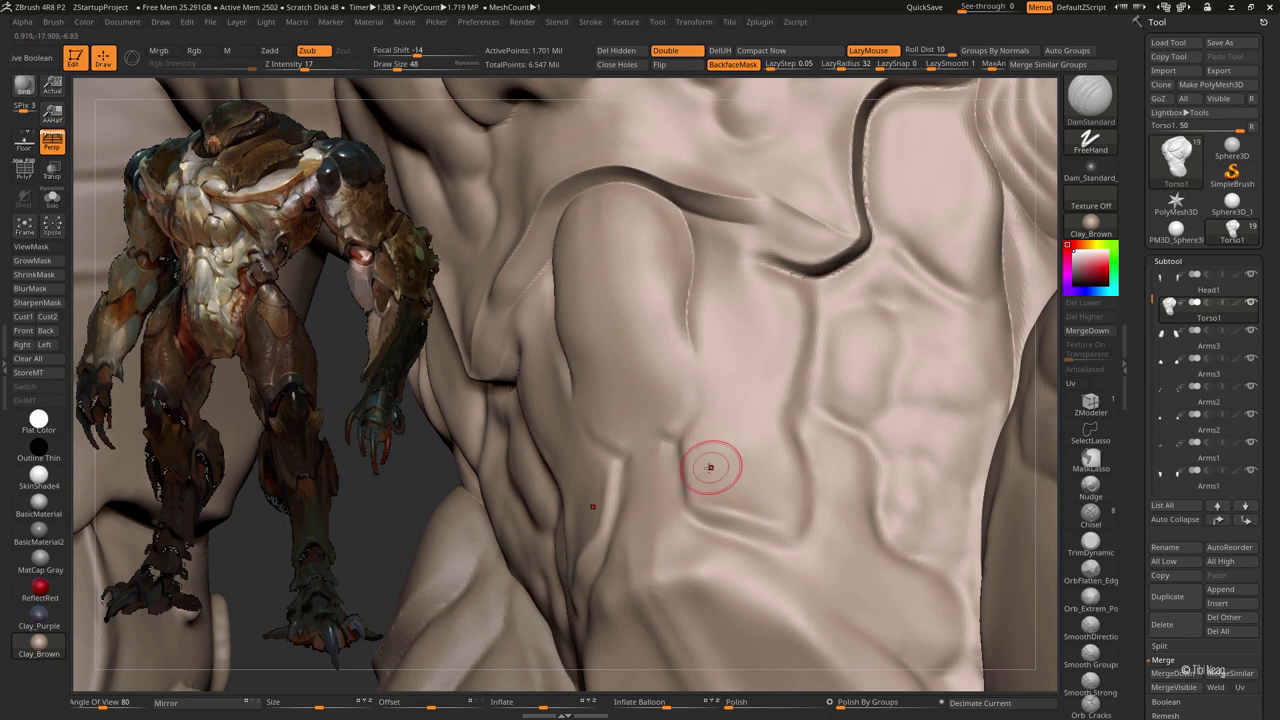
{"action": "right_click_drag", "start_coordinate": [671, 429], "coordinate": [639, 334]}
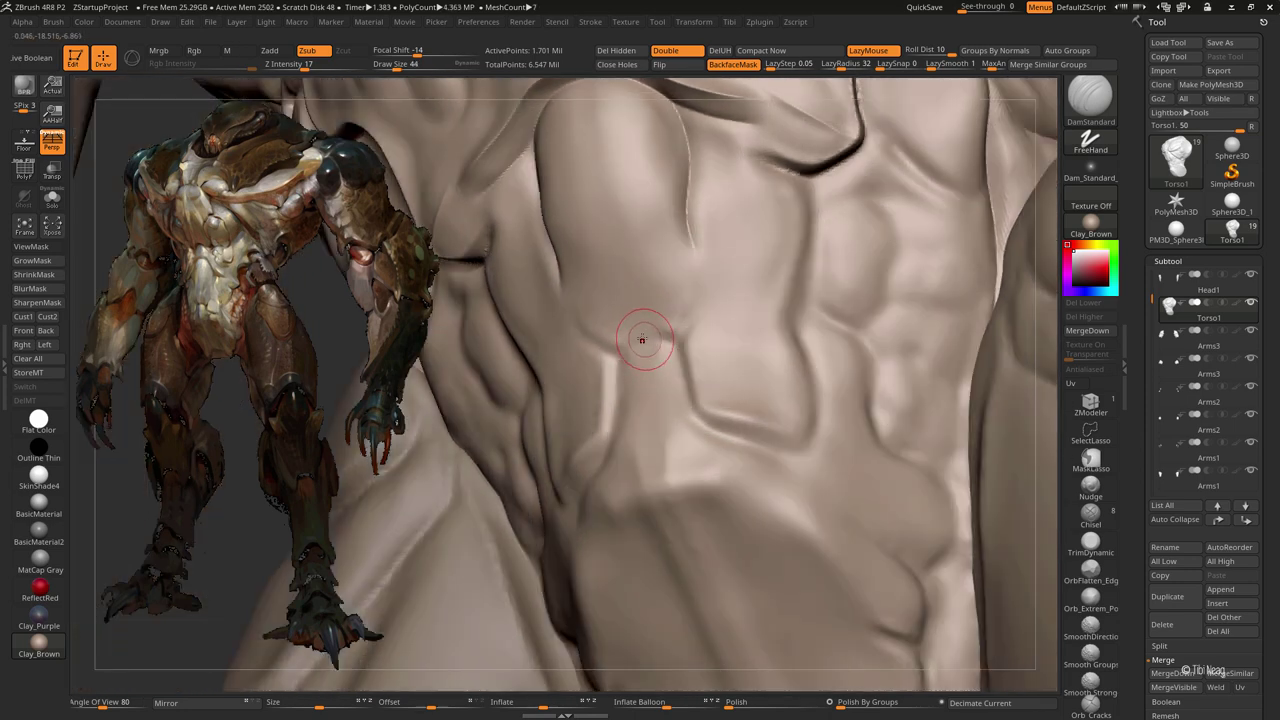
{"action": "mouse_move", "coordinate": [660, 337]}
{"action": "left_mouse_down"}
{"action": "mouse_move", "coordinate": [661, 287]}
{"action": "mouse_move", "coordinate": [668, 336]}
{"action": "left_mouse_up"}
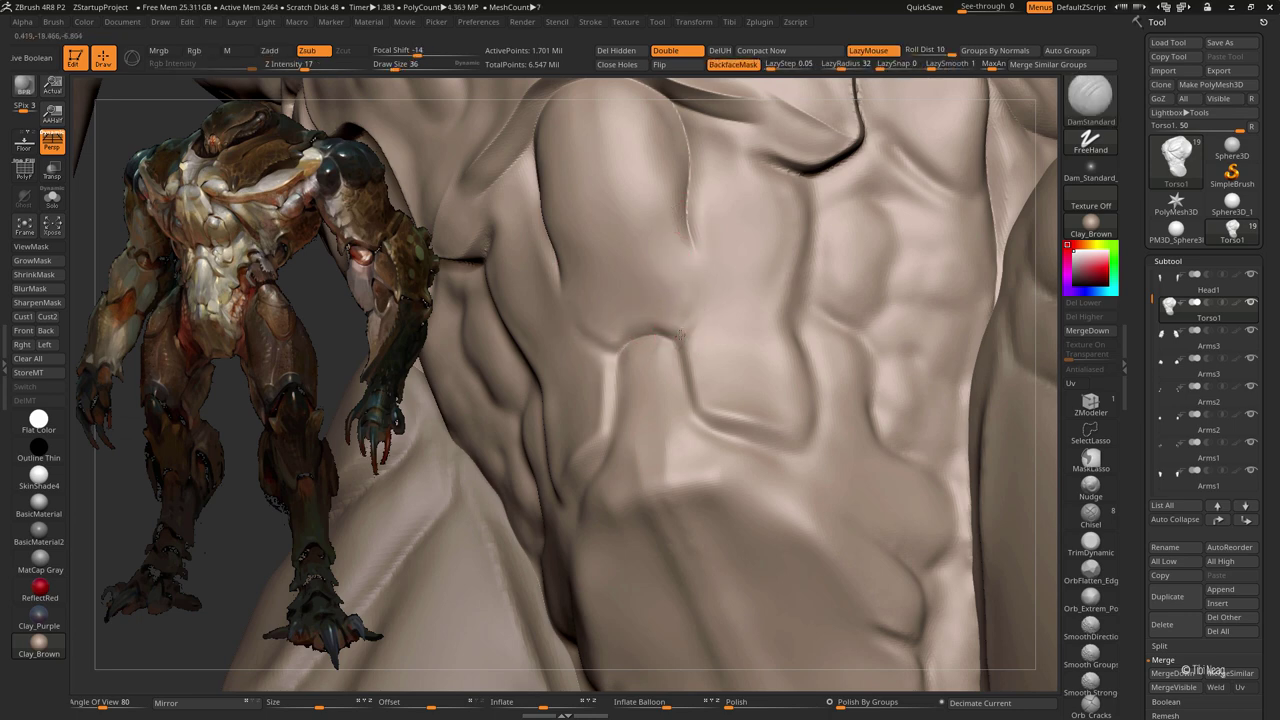
Step: Carve a crease across the abdominal plate and extend it upward
{"action": "key", "text": "b"}
{"action": "key", "text": "c"}
{"action": "key", "text": "l"}
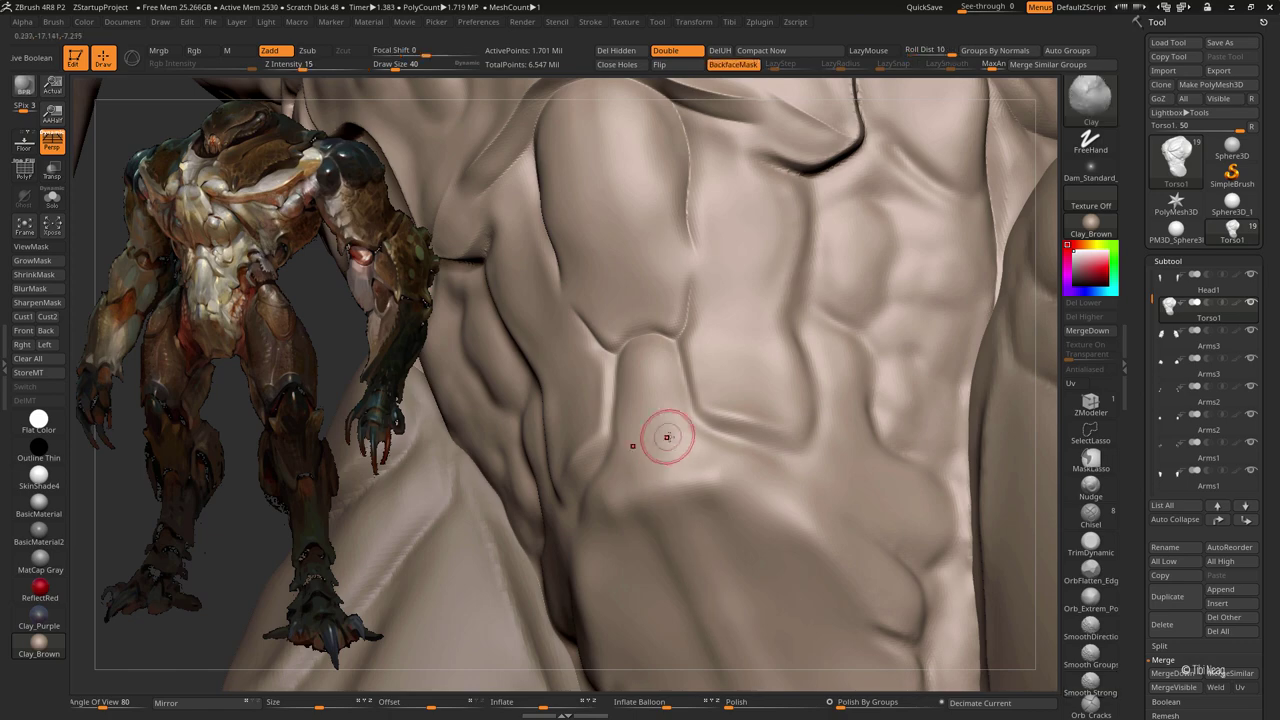
{"action": "mouse_move", "coordinate": [663, 443]}
{"action": "right_mouse_down"}
{"action": "mouse_move", "coordinate": [657, 375]}
{"action": "mouse_move", "coordinate": [617, 380]}
{"action": "mouse_move", "coordinate": [717, 343]}
{"action": "mouse_move", "coordinate": [690, 288]}
{"action": "right_mouse_up"}
{"action": "key", "text": "b"}
{"action": "key", "text": "d"}
{"action": "key", "text": "s"}
{"action": "right_click_drag", "start_coordinate": [705, 345], "coordinate": [714, 357]}
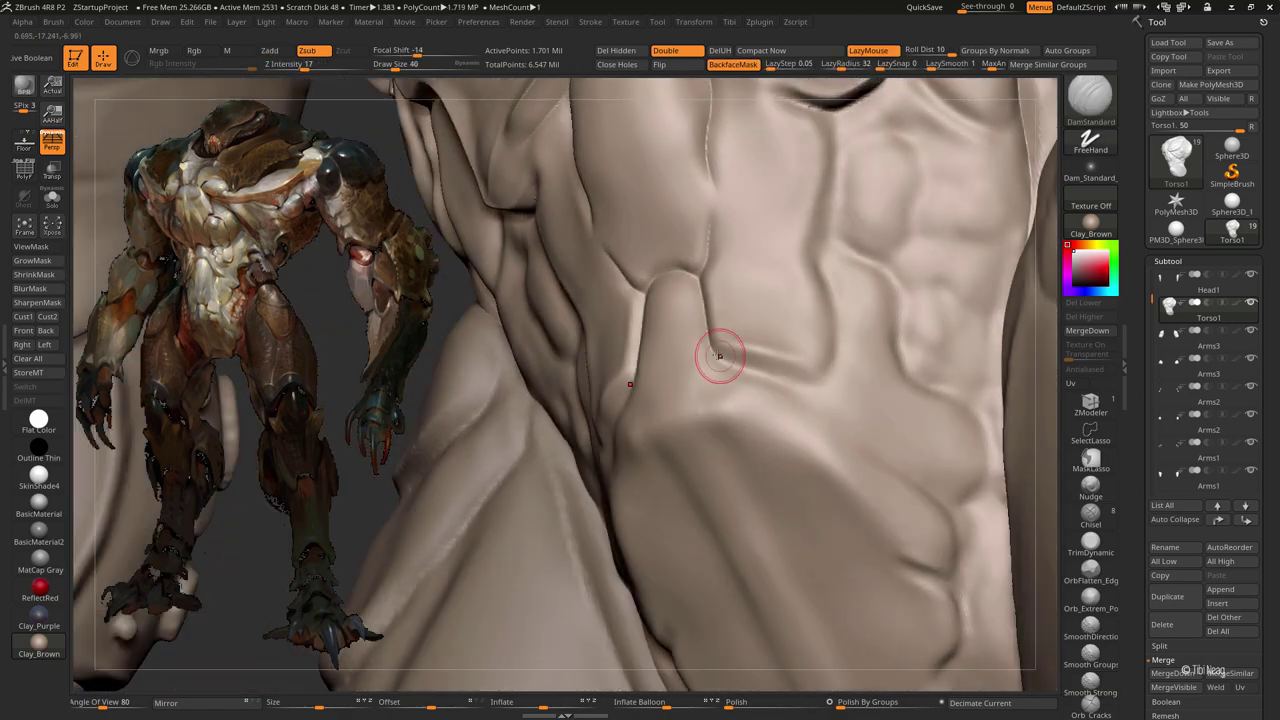
{"action": "left_click_drag", "start_coordinate": [714, 357], "coordinate": [818, 384]}
{"action": "mouse_move", "coordinate": [818, 384]}
{"action": "right_mouse_down"}
{"action": "mouse_move", "coordinate": [791, 391]}
{"action": "mouse_move", "coordinate": [805, 404]}
{"action": "right_mouse_up"}
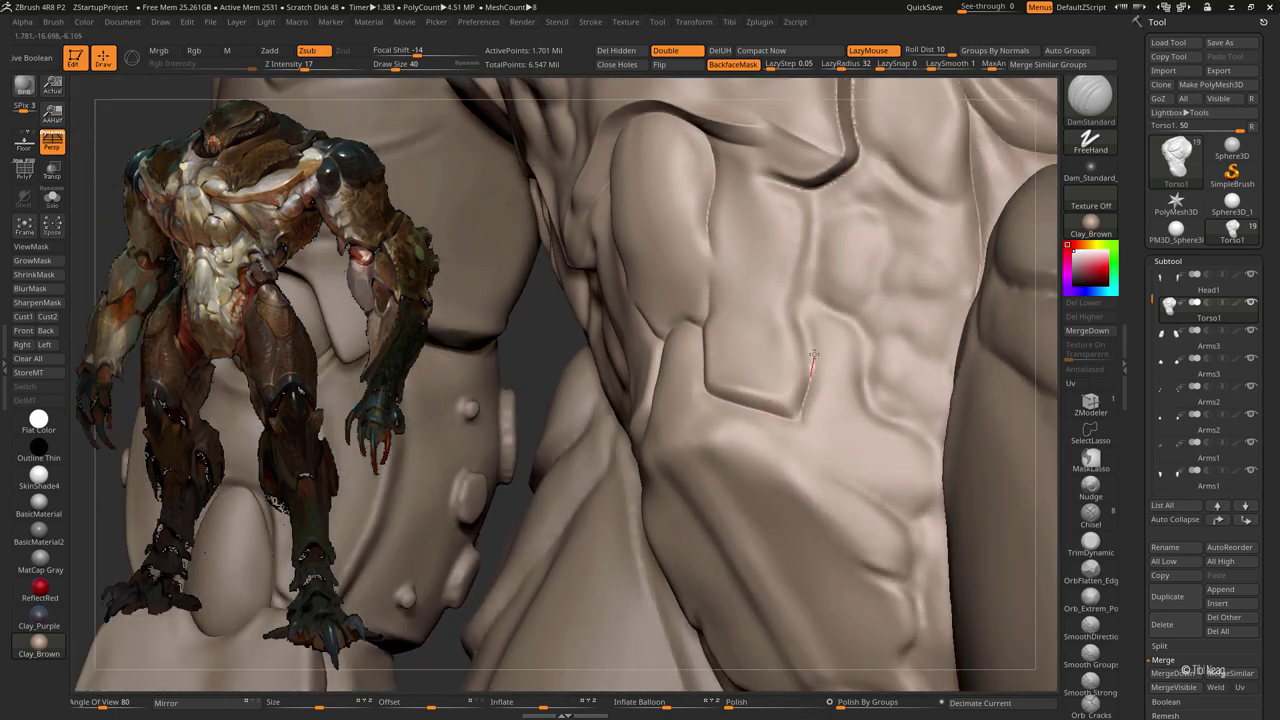
{"action": "left_click_drag", "start_coordinate": [800, 315], "coordinate": [795, 290]}
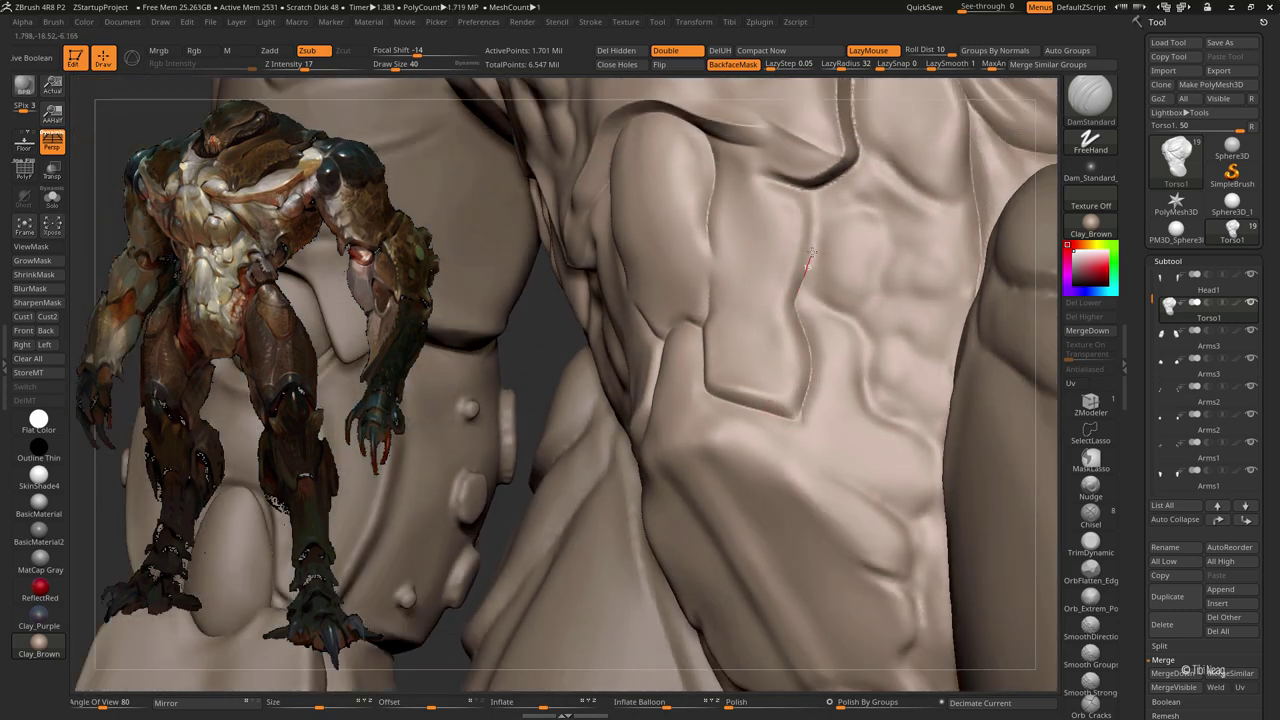
{"action": "mouse_move", "coordinate": [657, 236]}
{"action": "right_mouse_down", "text": "alt"}
{"action": "mouse_move", "coordinate": [778, 391]}
{"action": "mouse_move", "coordinate": [749, 434]}
{"action": "mouse_move", "coordinate": [737, 320]}
{"action": "mouse_move", "coordinate": [764, 245]}
{"action": "right_mouse_up", "text": "alt"}
Step: Smooth the surface along the abdominal crease on the lower torso plates
{"action": "left_click_drag", "start_coordinate": [764, 245], "coordinate": [764, 402], "text": "shift"}
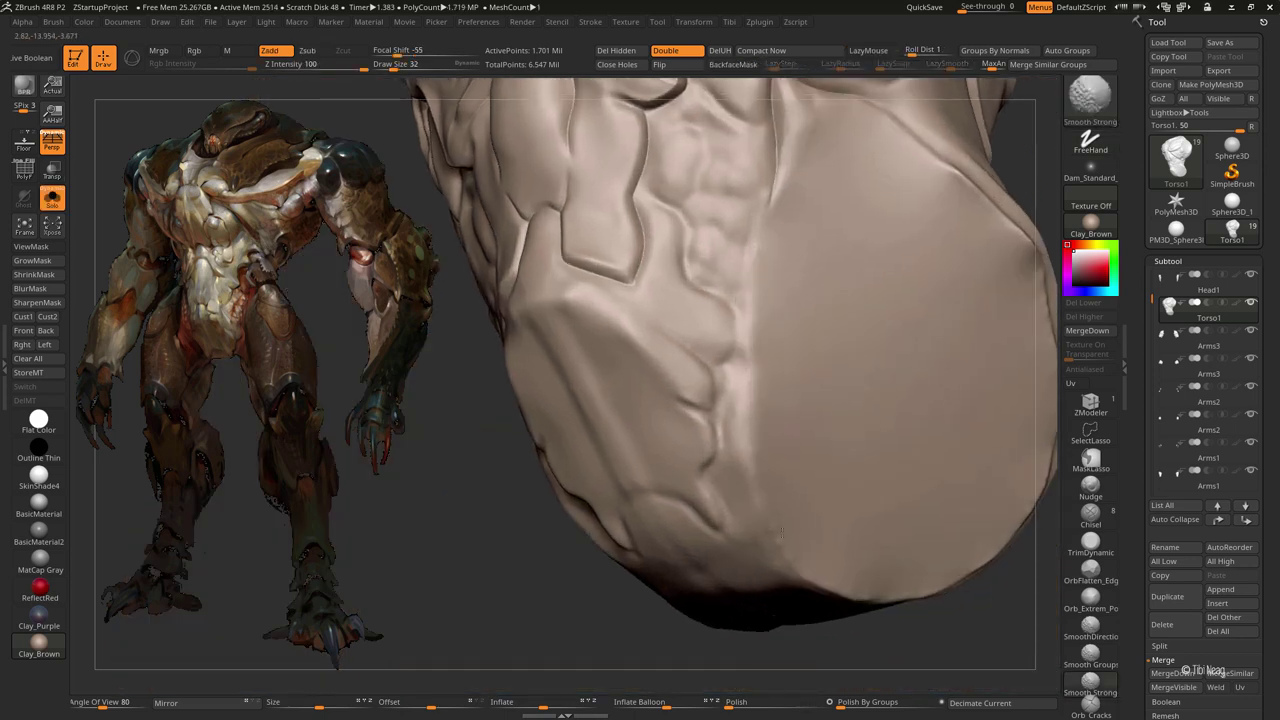
{"action": "right_click_drag", "start_coordinate": [686, 371], "coordinate": [651, 200]}
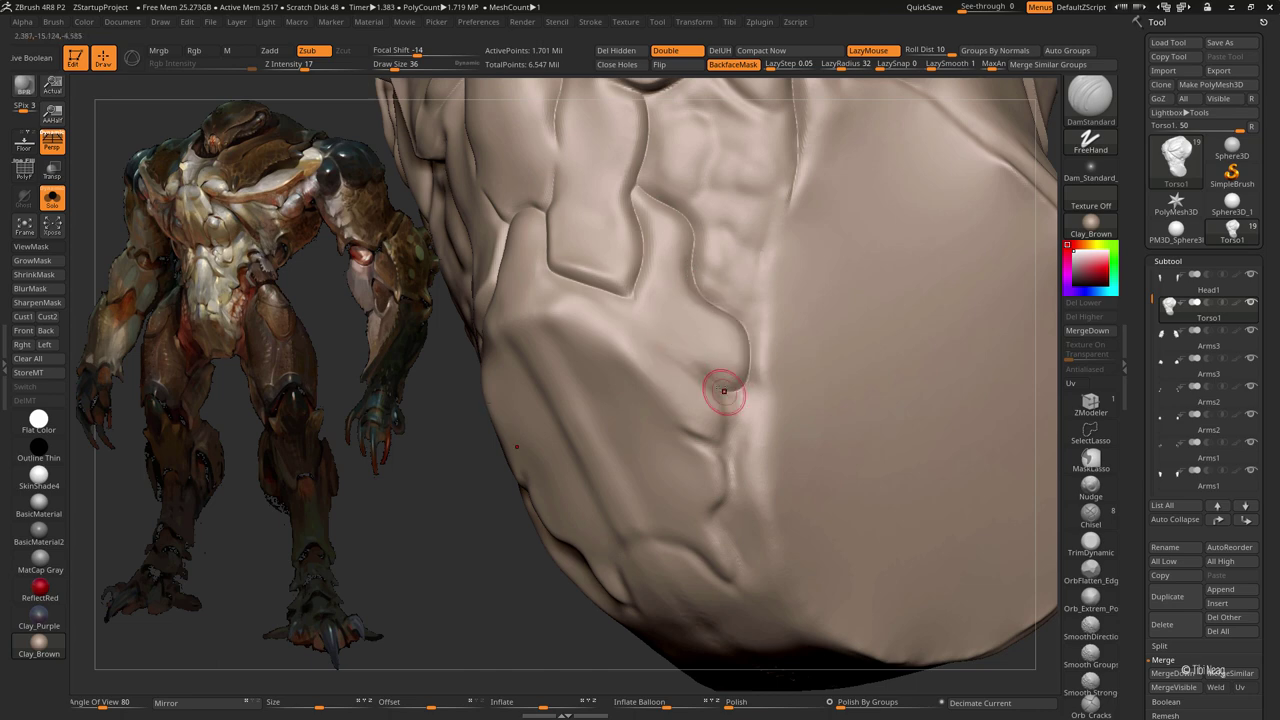
{"action": "right_click_drag", "start_coordinate": [656, 348], "coordinate": [700, 400]}
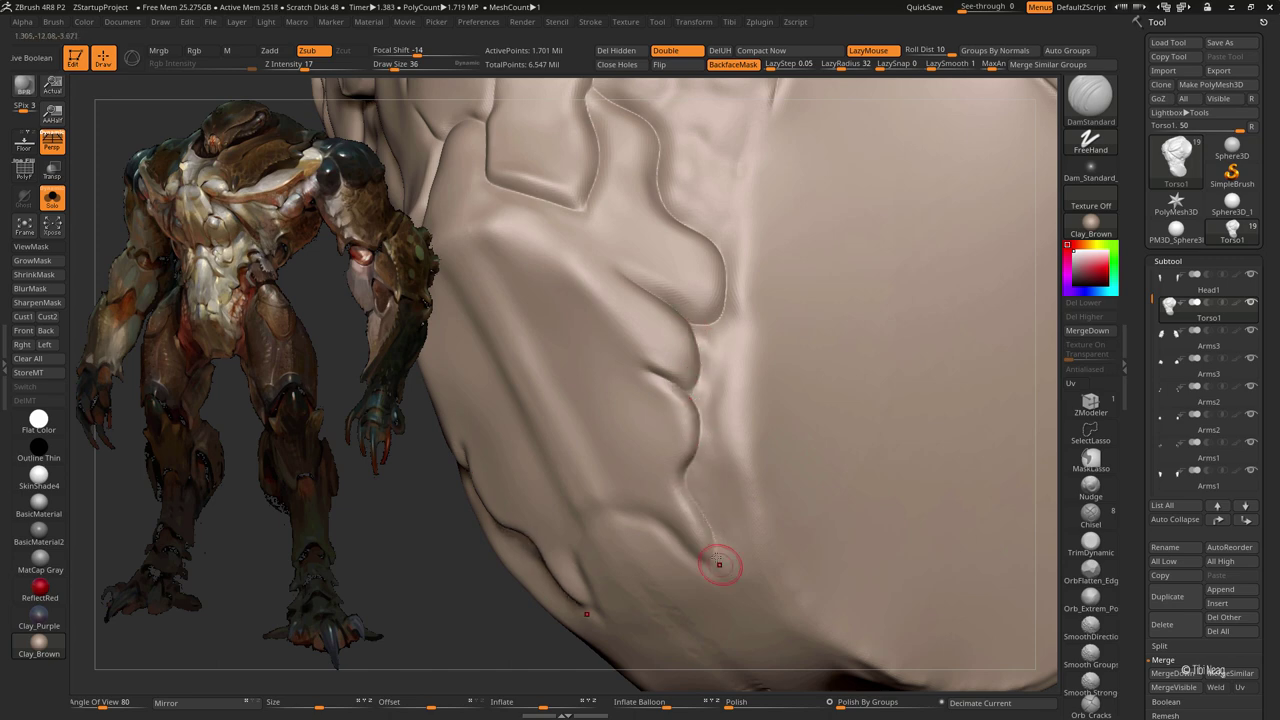
Step: Carve deeper creases along the lower and upper folds, extending the groove up the side
{"action": "right_click_drag", "start_coordinate": [719, 564], "coordinate": [600, 423]}
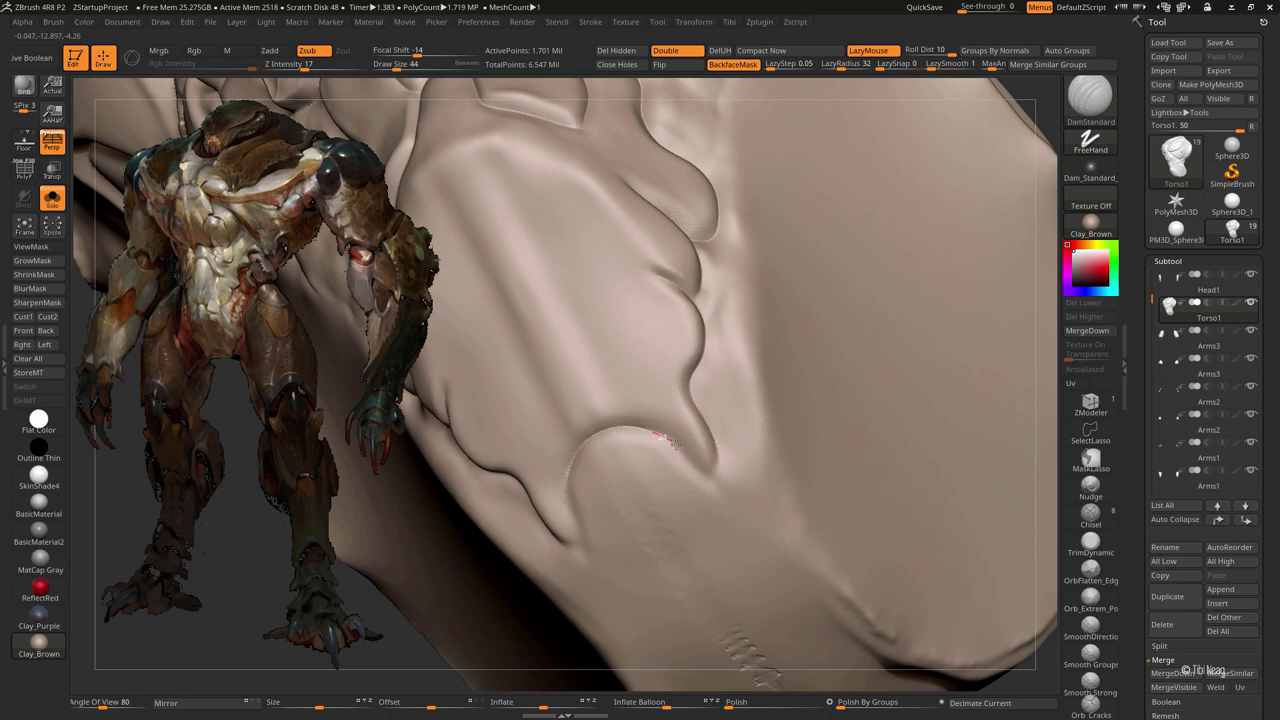
{"action": "left_click_drag", "start_coordinate": [672, 443], "coordinate": [711, 487]}
{"action": "mouse_move", "coordinate": [725, 455]}
{"action": "right_mouse_down"}
{"action": "mouse_move", "coordinate": [657, 294]}
{"action": "mouse_move", "coordinate": [686, 300]}
{"action": "right_mouse_up"}
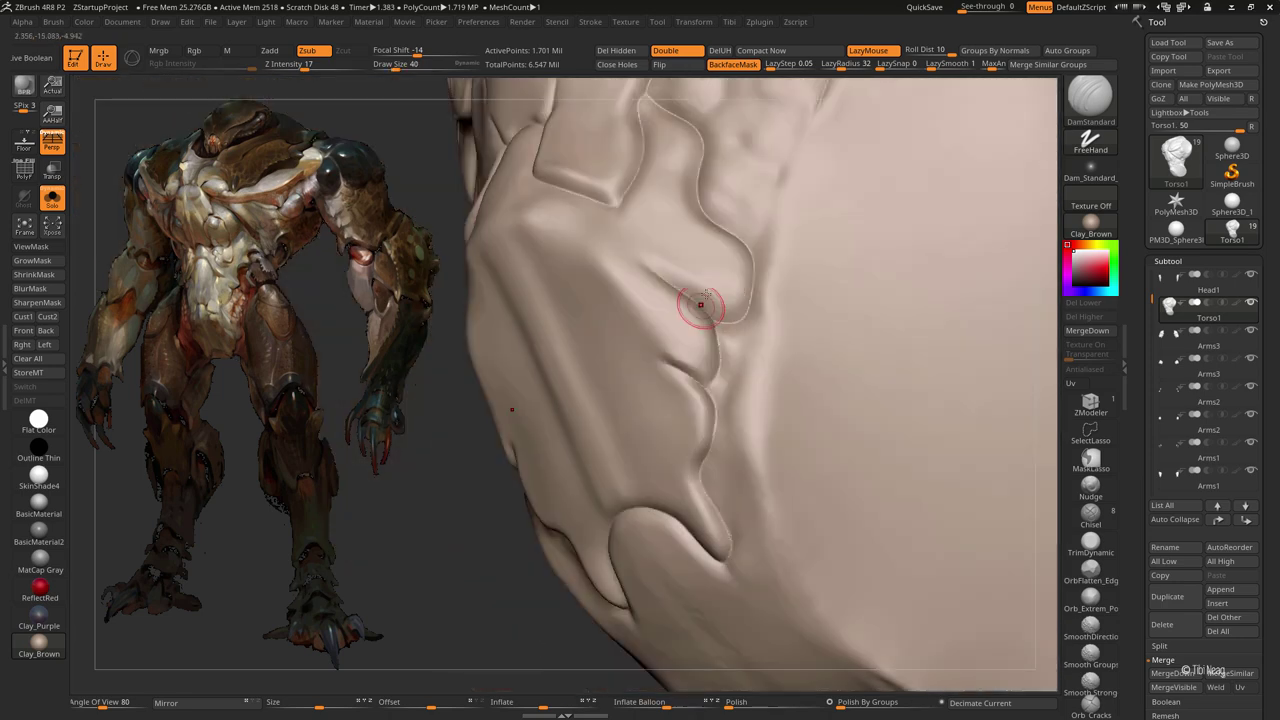
{"action": "left_click_drag", "start_coordinate": [666, 277], "coordinate": [720, 310]}
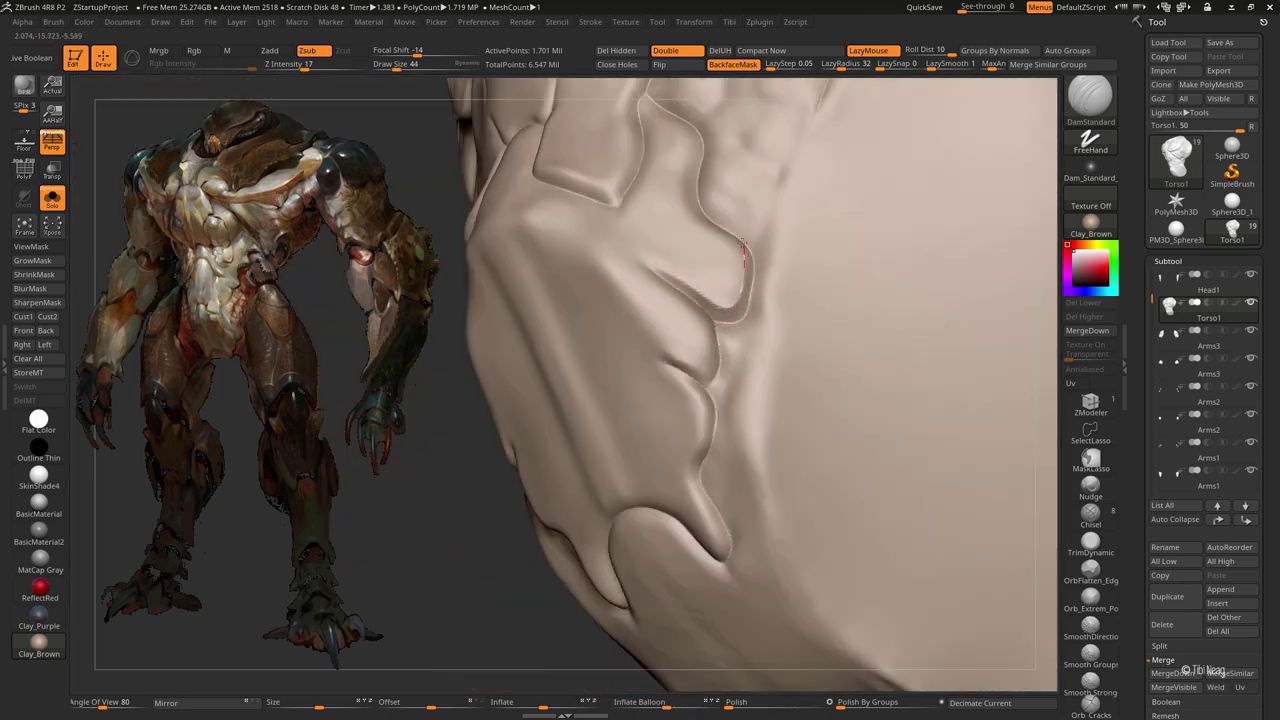
{"action": "mouse_move", "coordinate": [687, 165]}
{"action": "right_mouse_down"}
{"action": "mouse_move", "coordinate": [737, 337]}
{"action": "mouse_move", "coordinate": [730, 310]}
{"action": "mouse_move", "coordinate": [723, 323]}
{"action": "right_mouse_up"}
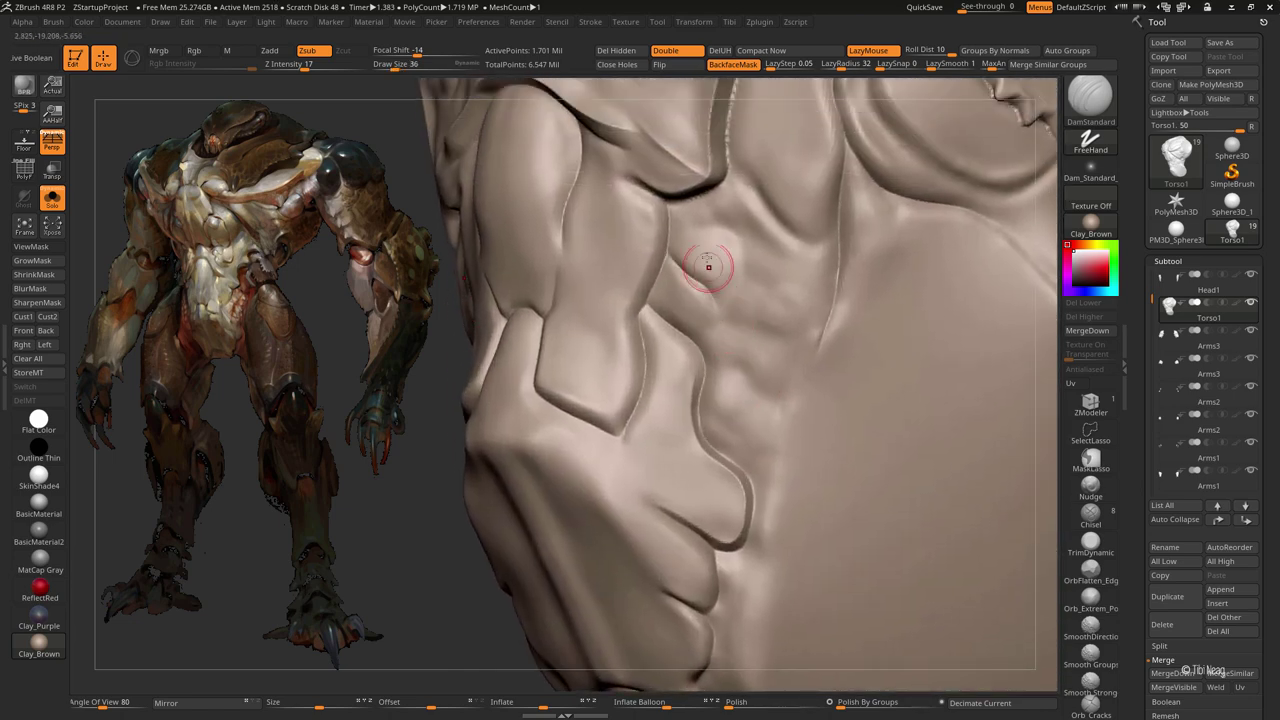
{"action": "mouse_move", "coordinate": [729, 334]}
{"action": "right_mouse_down"}
{"action": "mouse_move", "coordinate": [749, 297]}
{"action": "mouse_move", "coordinate": [730, 340]}
{"action": "right_mouse_up"}
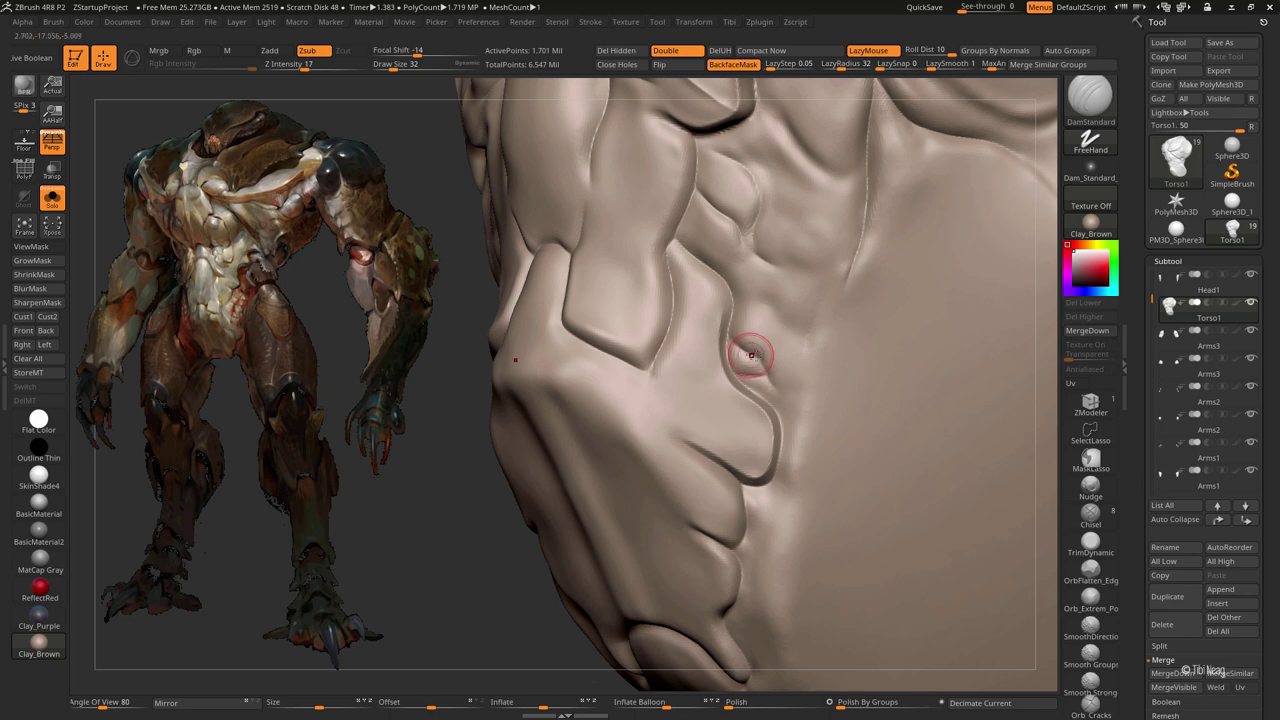
{"action": "left_click_drag", "start_coordinate": [751, 355], "coordinate": [737, 303]}
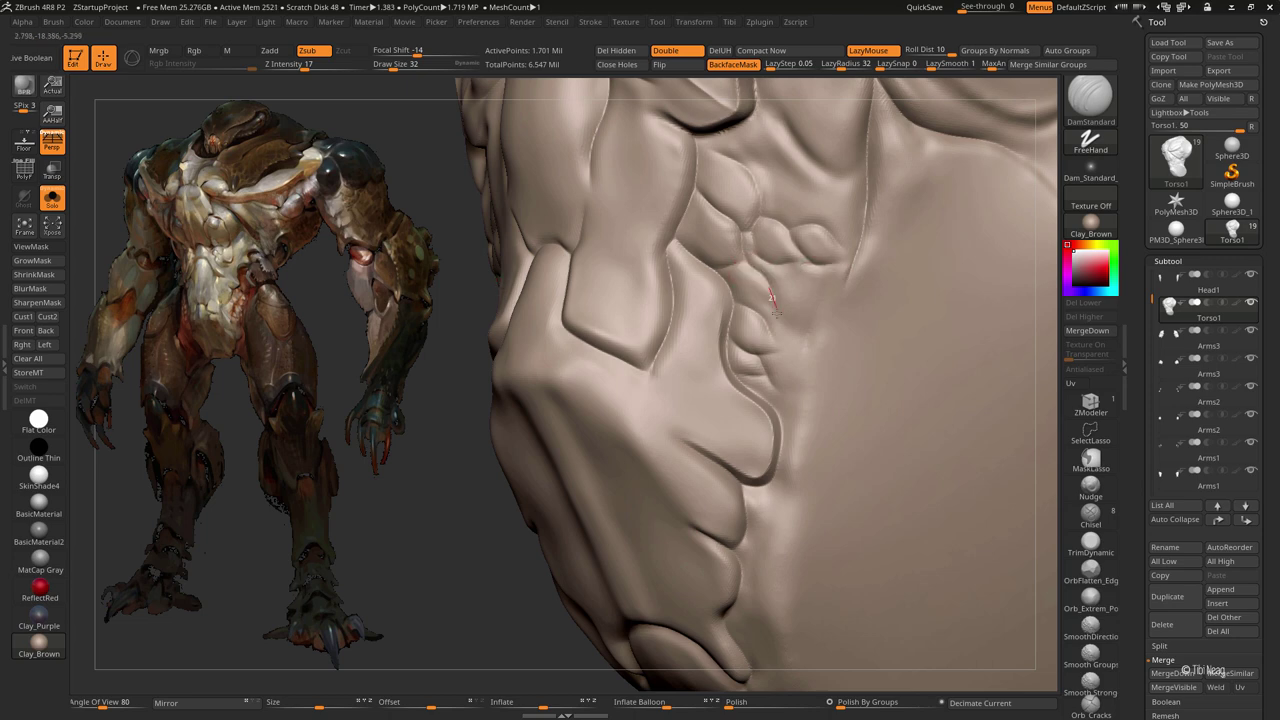
{"action": "mouse_move", "coordinate": [713, 240]}
{"action": "left_mouse_down"}
{"action": "mouse_move", "coordinate": [603, 354]}
{"action": "mouse_move", "coordinate": [926, 277]}
{"action": "mouse_move", "coordinate": [838, 298]}
{"action": "left_mouse_up"}
Step: Build up clay on the chest and abdominal muscles with a slightly larger ClayBuildup brush
{"action": "right_click_drag", "start_coordinate": [838, 298], "coordinate": [805, 385]}
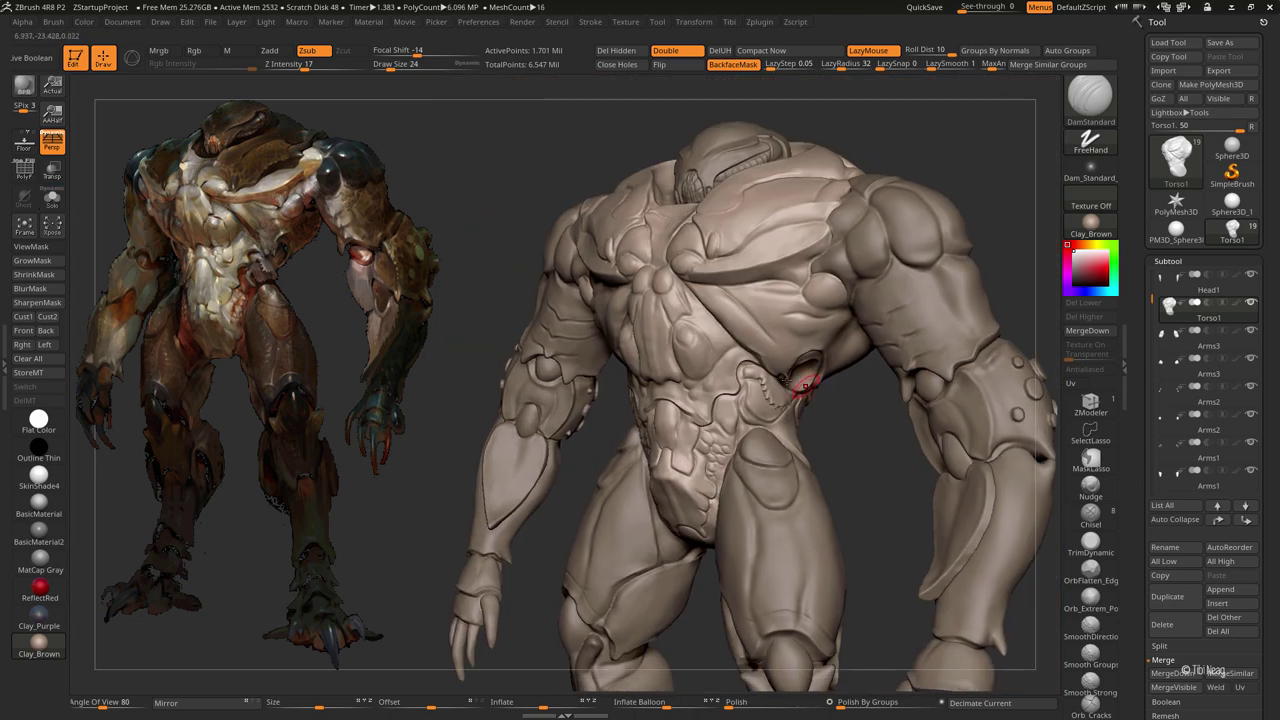
{"action": "mouse_move", "coordinate": [712, 342]}
{"action": "right_mouse_down"}
{"action": "mouse_move", "coordinate": [757, 480]}
{"action": "mouse_move", "coordinate": [755, 393]}
{"action": "mouse_move", "coordinate": [737, 349]}
{"action": "mouse_move", "coordinate": [749, 323]}
{"action": "right_mouse_up"}
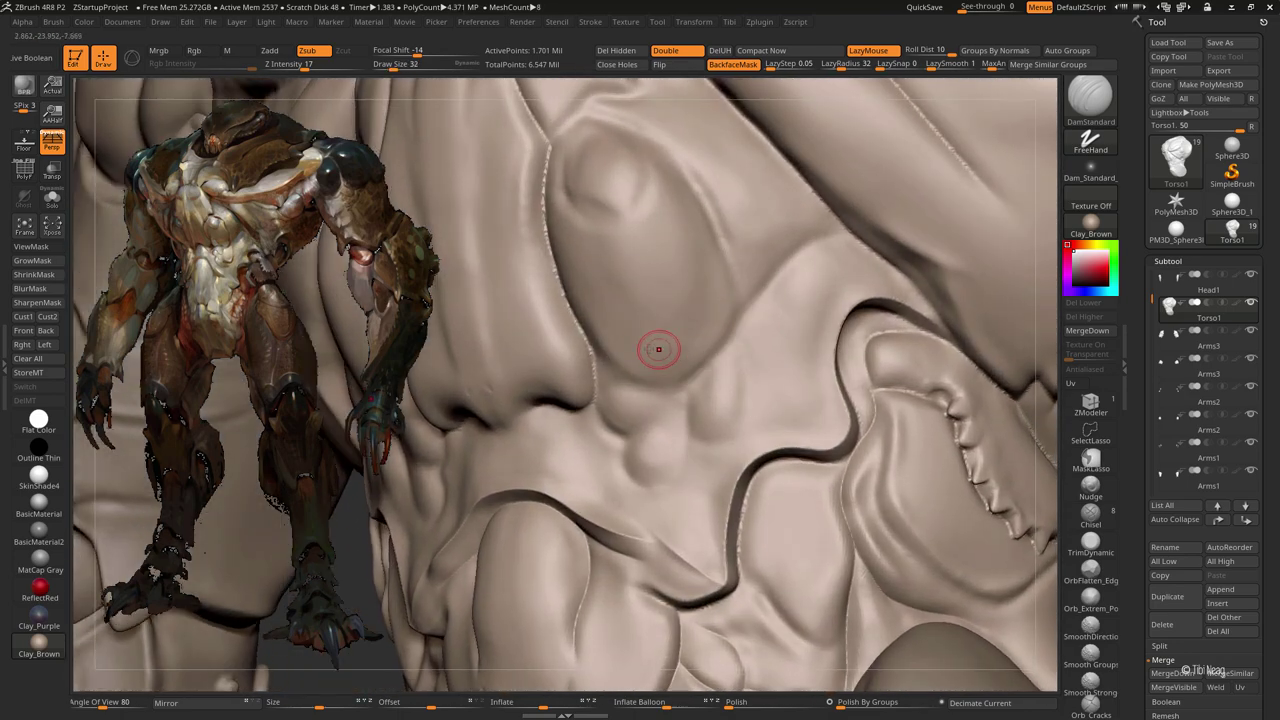
{"action": "right_click_drag", "start_coordinate": [657, 349], "coordinate": [634, 340]}
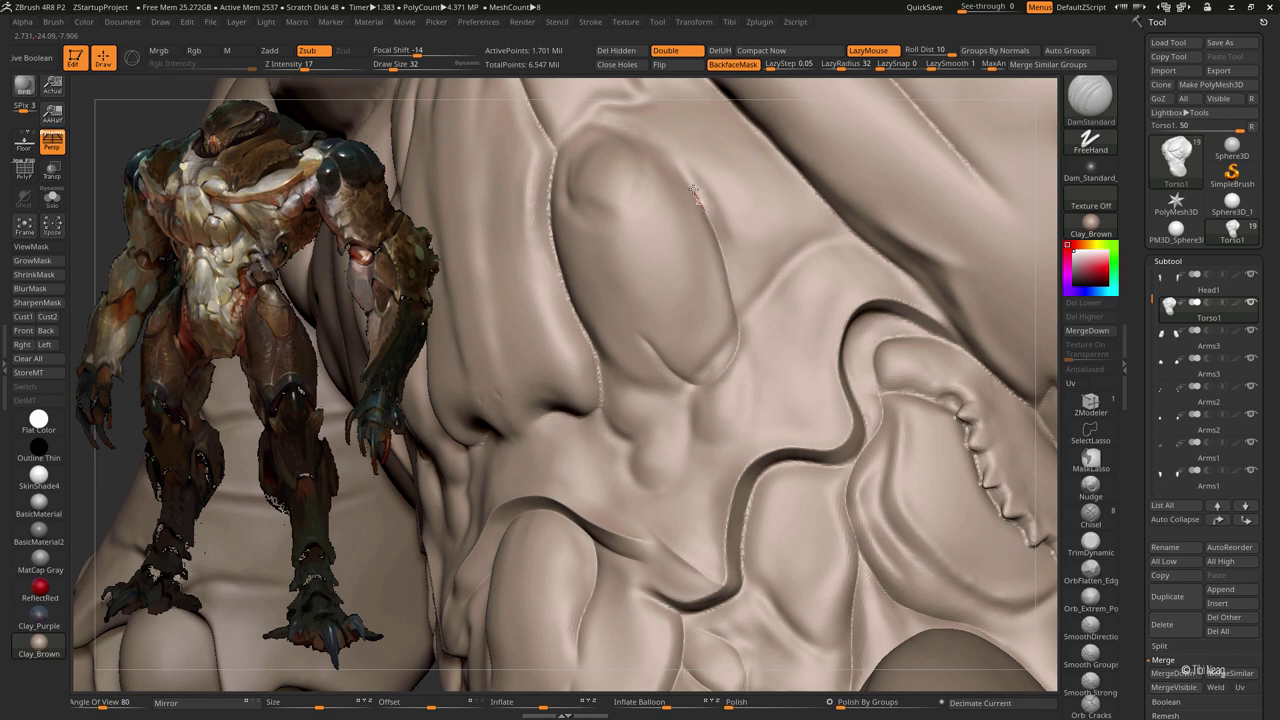
{"action": "key", "text": "b"}
{"action": "key", "text": "c"}
{"action": "key", "text": "l"}
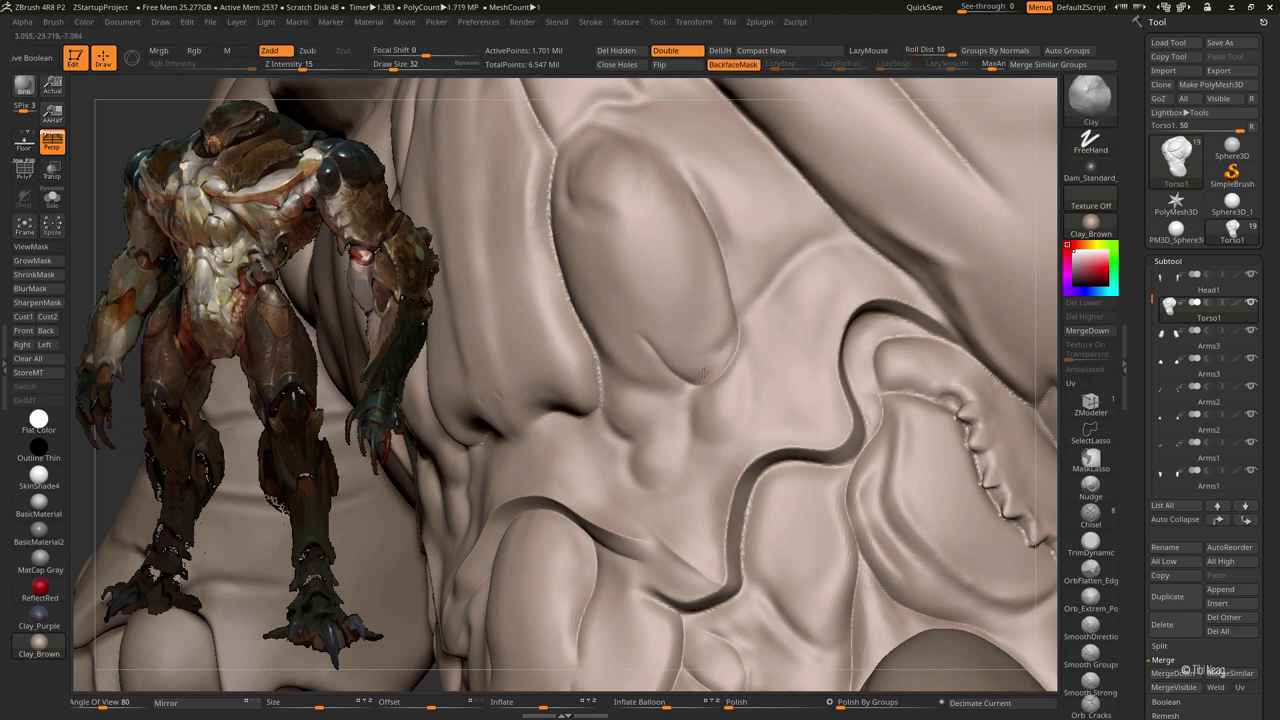
{"action": "key", "text": "bracketright"}
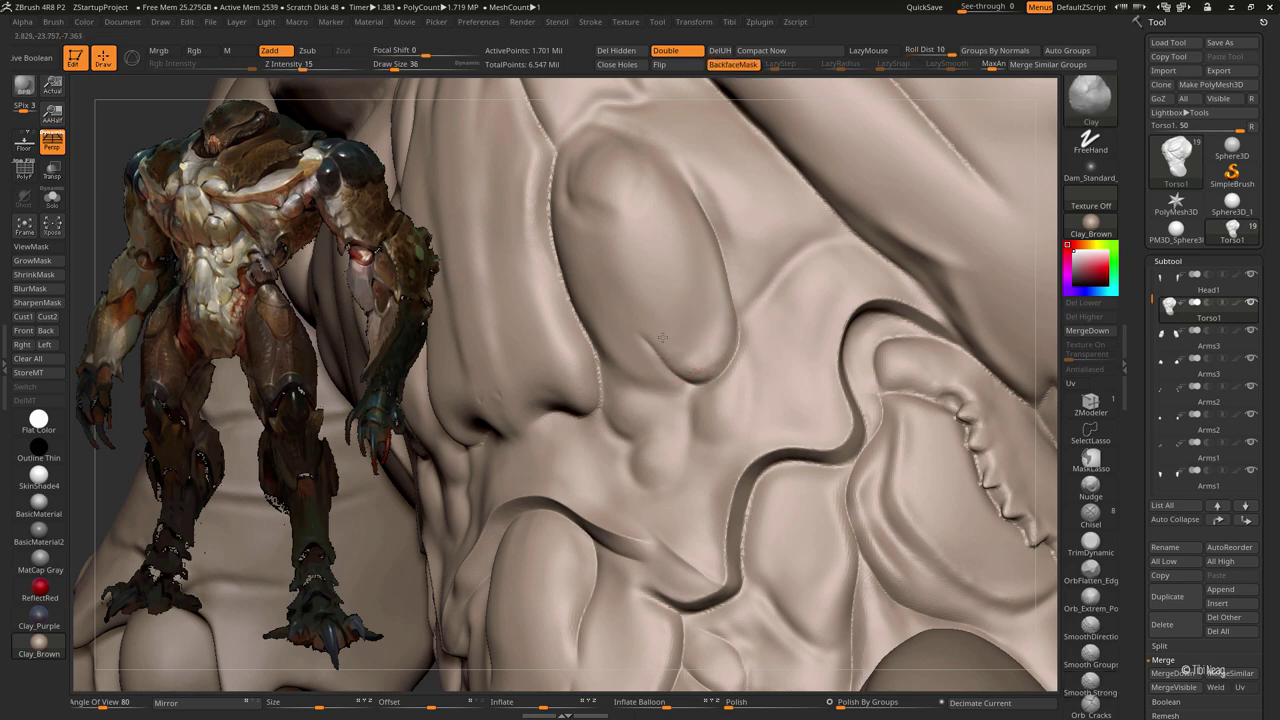
{"action": "mouse_move", "coordinate": [661, 338]}
{"action": "right_mouse_down"}
{"action": "mouse_move", "coordinate": [657, 423]}
{"action": "mouse_move", "coordinate": [691, 327]}
{"action": "mouse_move", "coordinate": [667, 365]}
{"action": "right_mouse_up"}
Step: Carve short DamStandard creases around the small knob beneath the side fold
{"action": "key", "text": "b"}
{"action": "key", "text": "d"}
{"action": "key", "text": "s"}
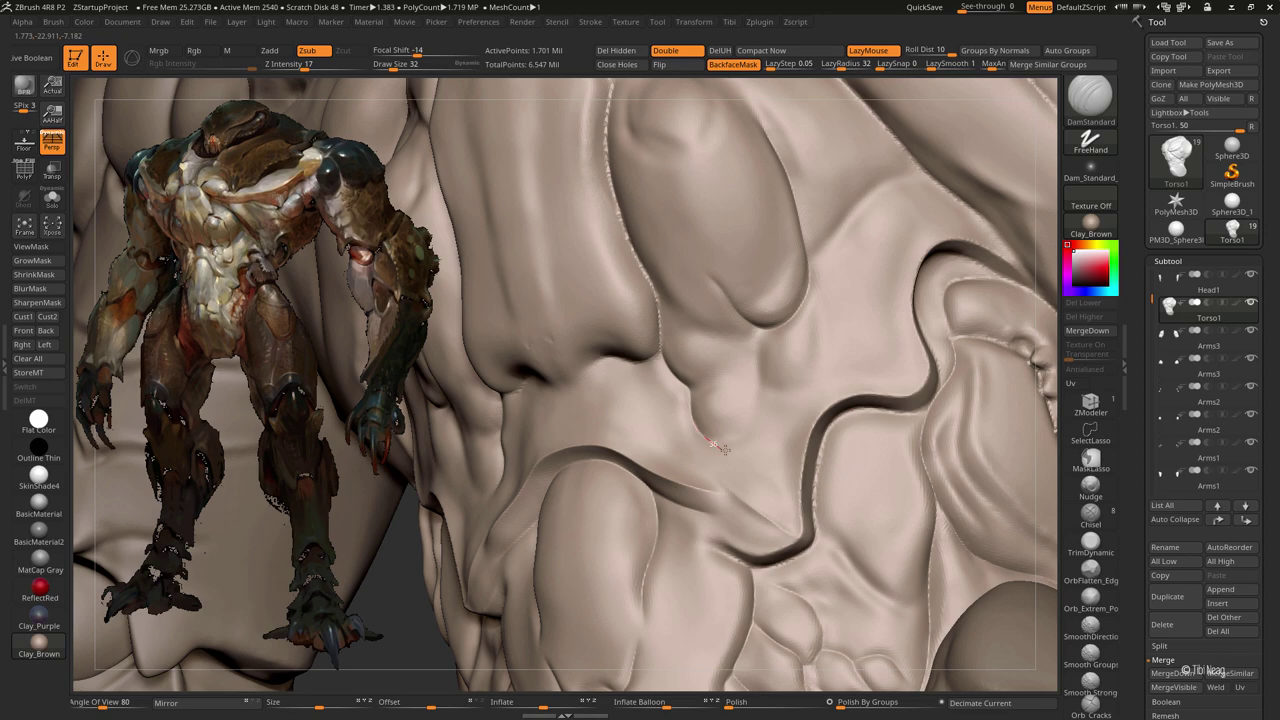
{"action": "right_click_drag", "start_coordinate": [748, 437], "coordinate": [768, 382]}
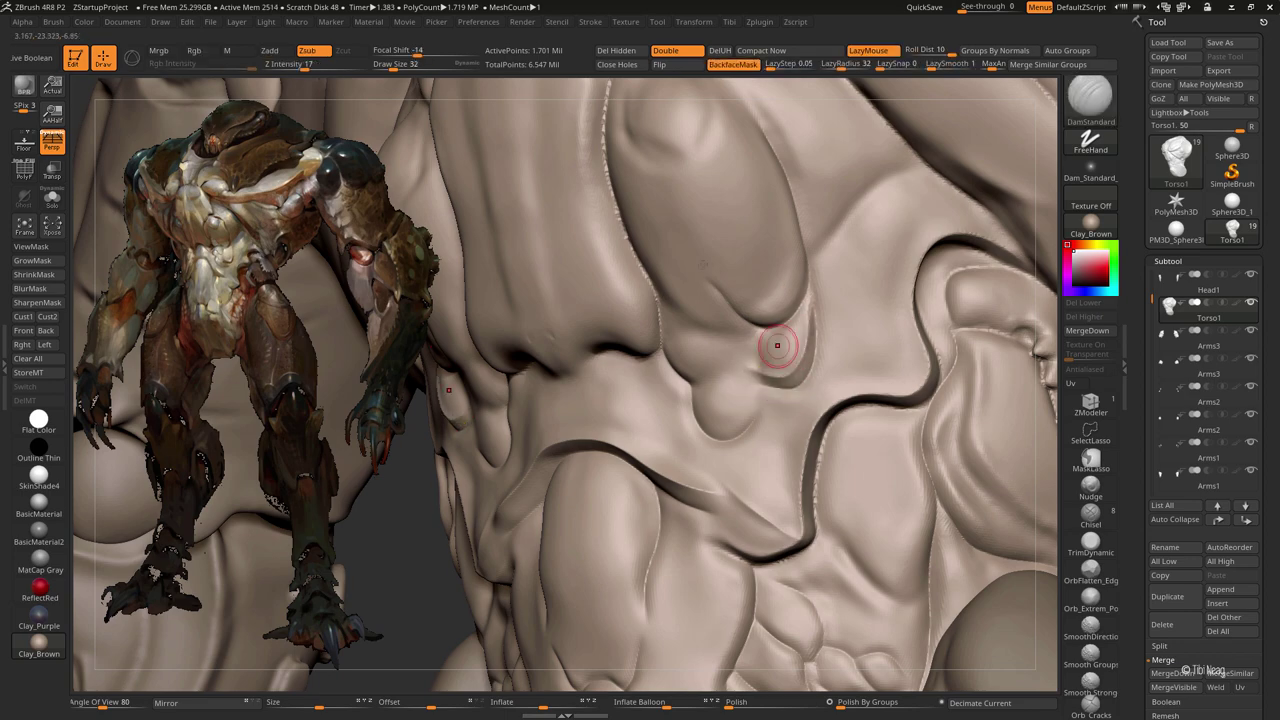
{"action": "key", "text": "f"}
{"action": "right_click_drag", "start_coordinate": [777, 345], "coordinate": [797, 368], "text": "alt"}
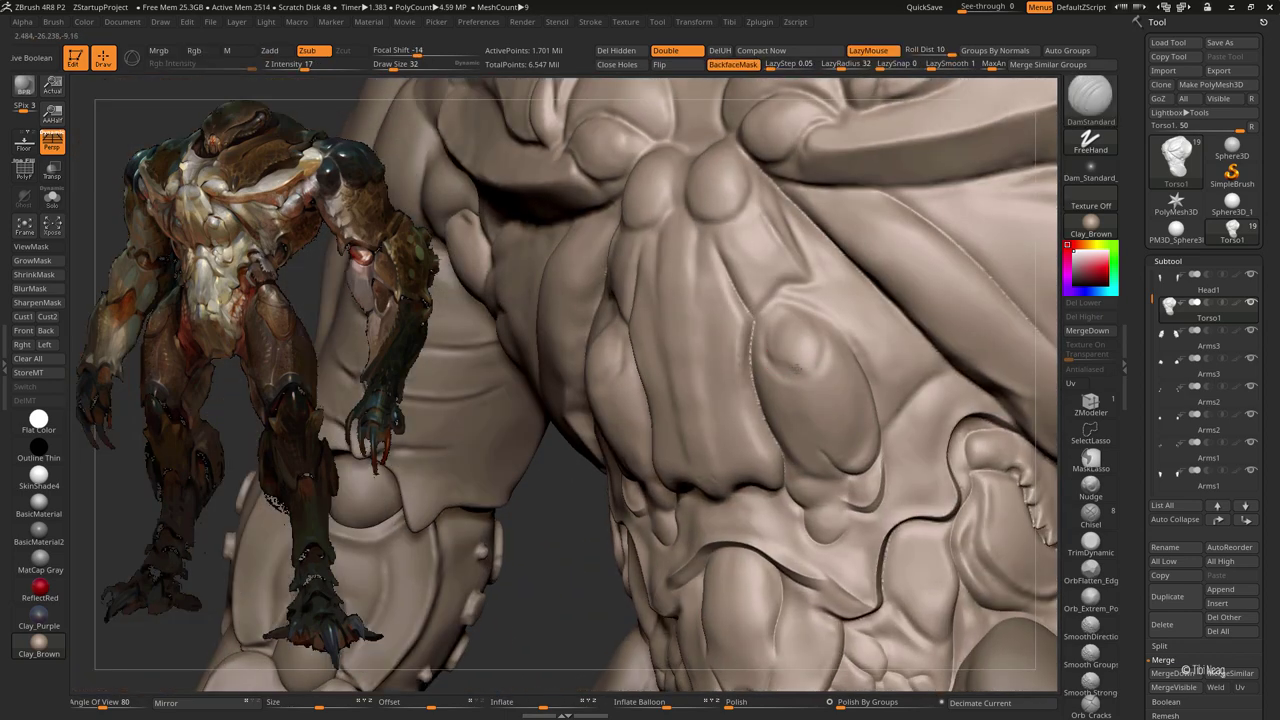
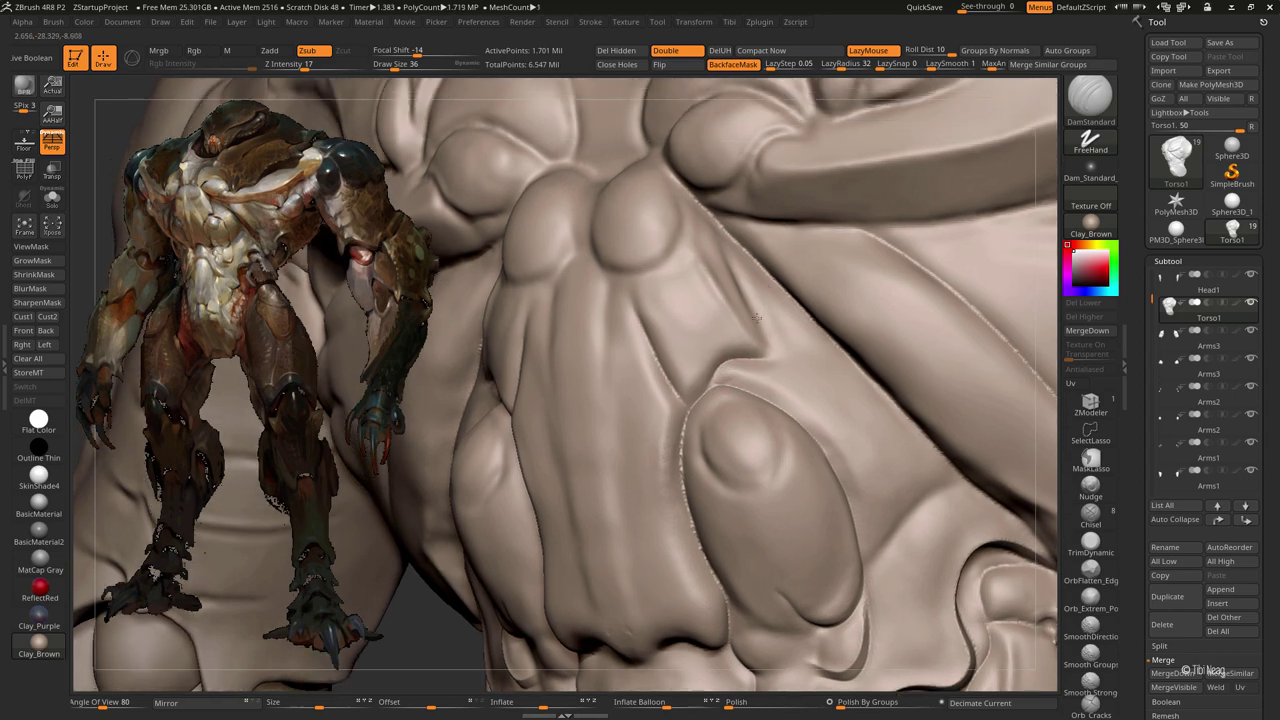
Step: Orbit and frame the torso to inspect the chest plates from the front and side
{"action": "left_click_drag", "start_coordinate": [745, 315], "coordinate": [720, 238]}
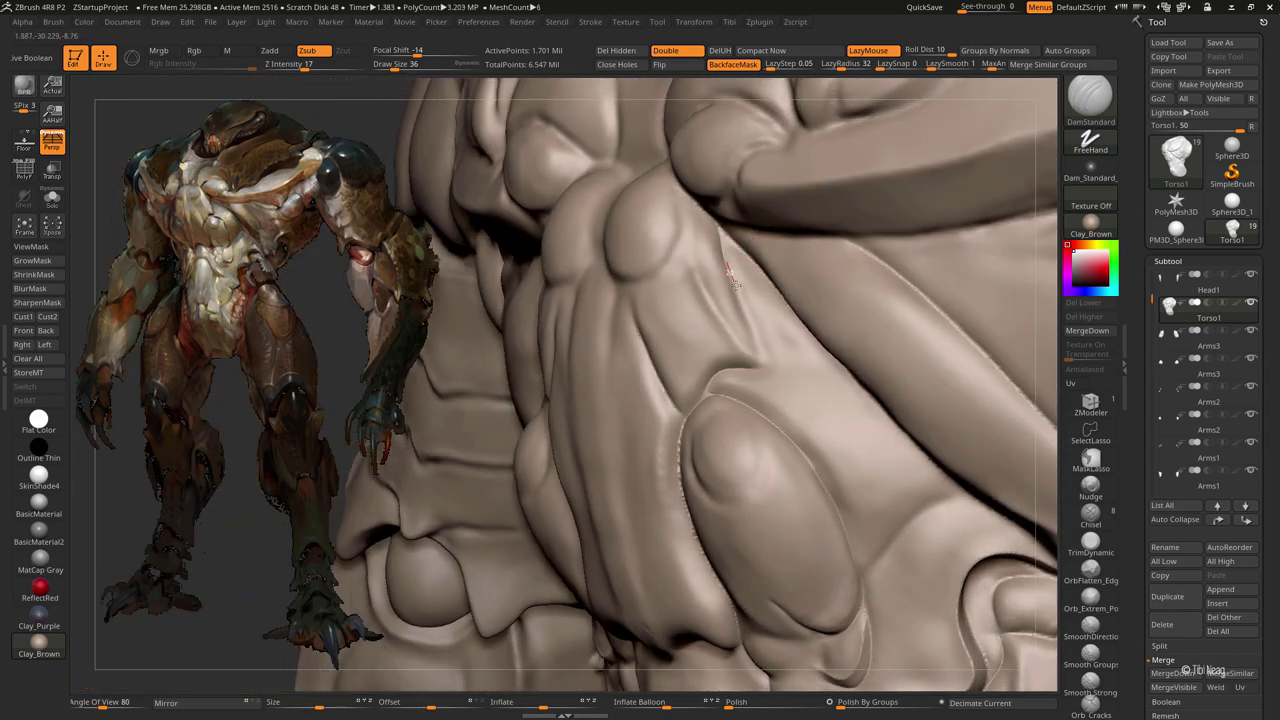
{"action": "mouse_move", "coordinate": [728, 367]}
{"action": "left_mouse_down"}
{"action": "mouse_move", "coordinate": [689, 317]}
{"action": "mouse_move", "coordinate": [699, 343]}
{"action": "mouse_move", "coordinate": [726, 280]}
{"action": "left_mouse_up"}
{"action": "key", "text": "f"}
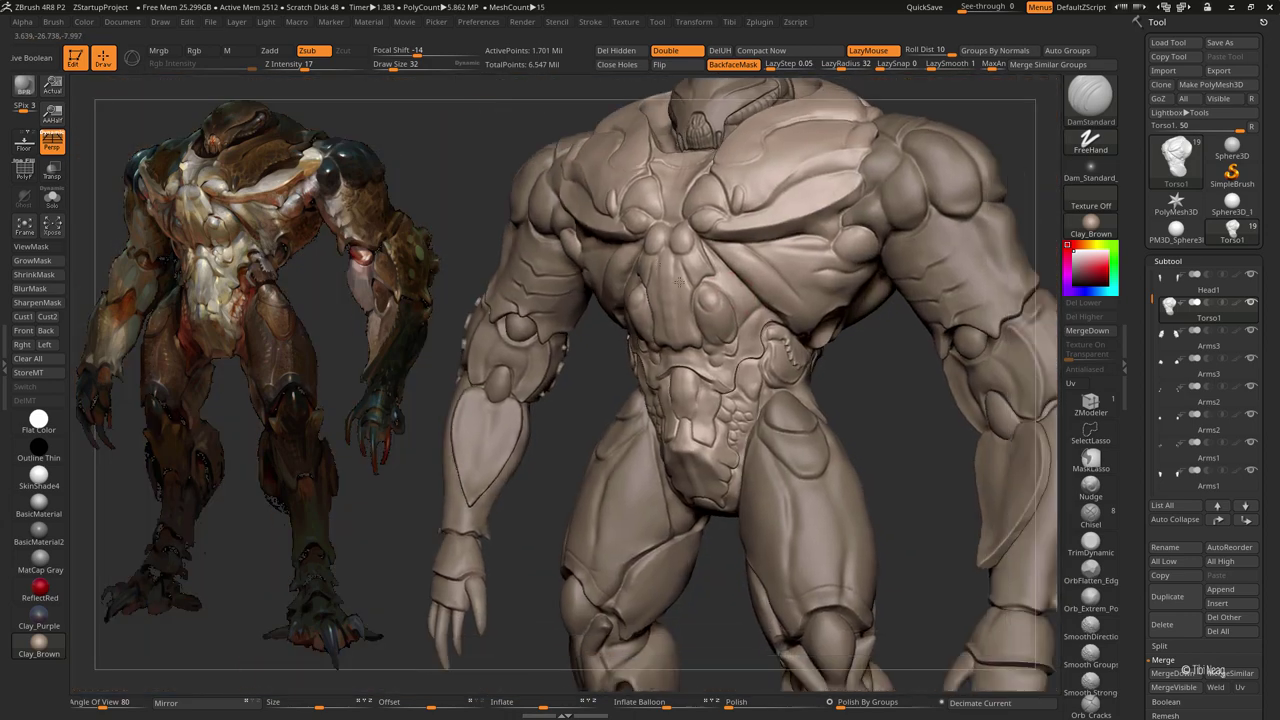
{"action": "left_click_drag", "start_coordinate": [740, 360], "coordinate": [768, 325]}
{"action": "key", "text": "f"}
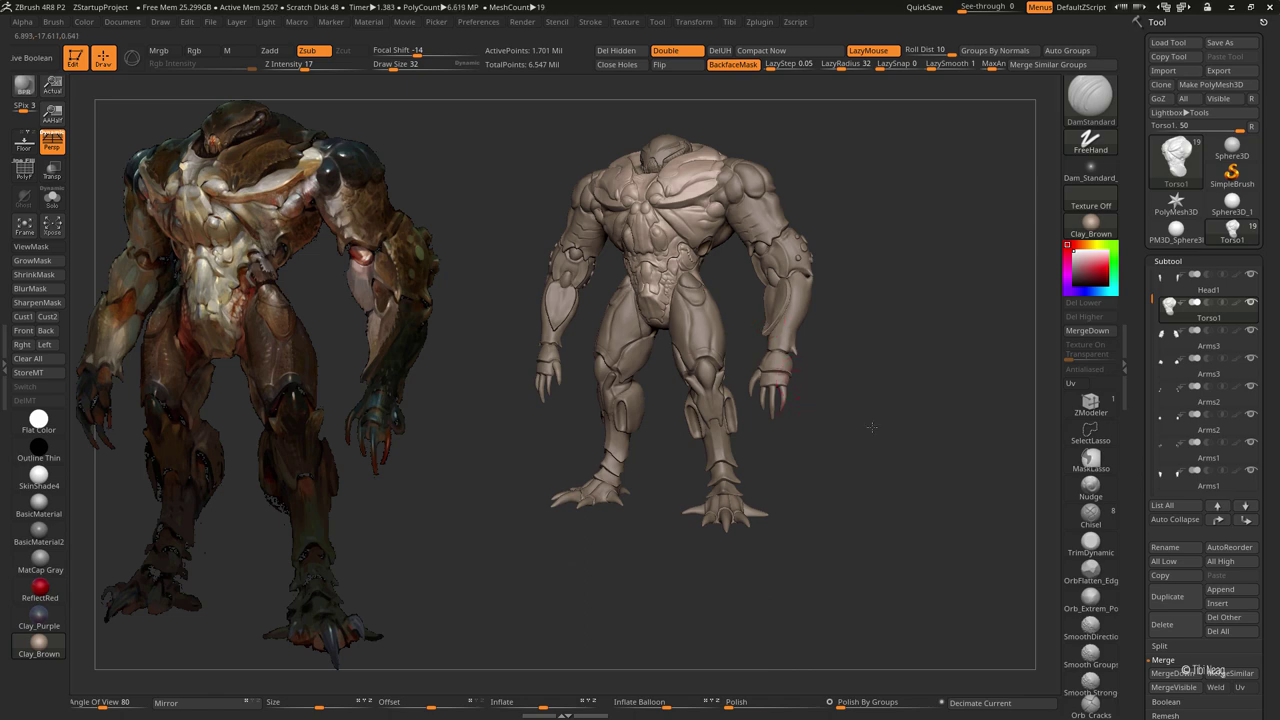
{"action": "mouse_move", "coordinate": [872, 428]}
{"action": "left_mouse_down"}
{"action": "mouse_move", "coordinate": [891, 426]}
{"action": "mouse_move", "coordinate": [729, 366]}
{"action": "mouse_move", "coordinate": [677, 363]}
{"action": "left_mouse_up"}
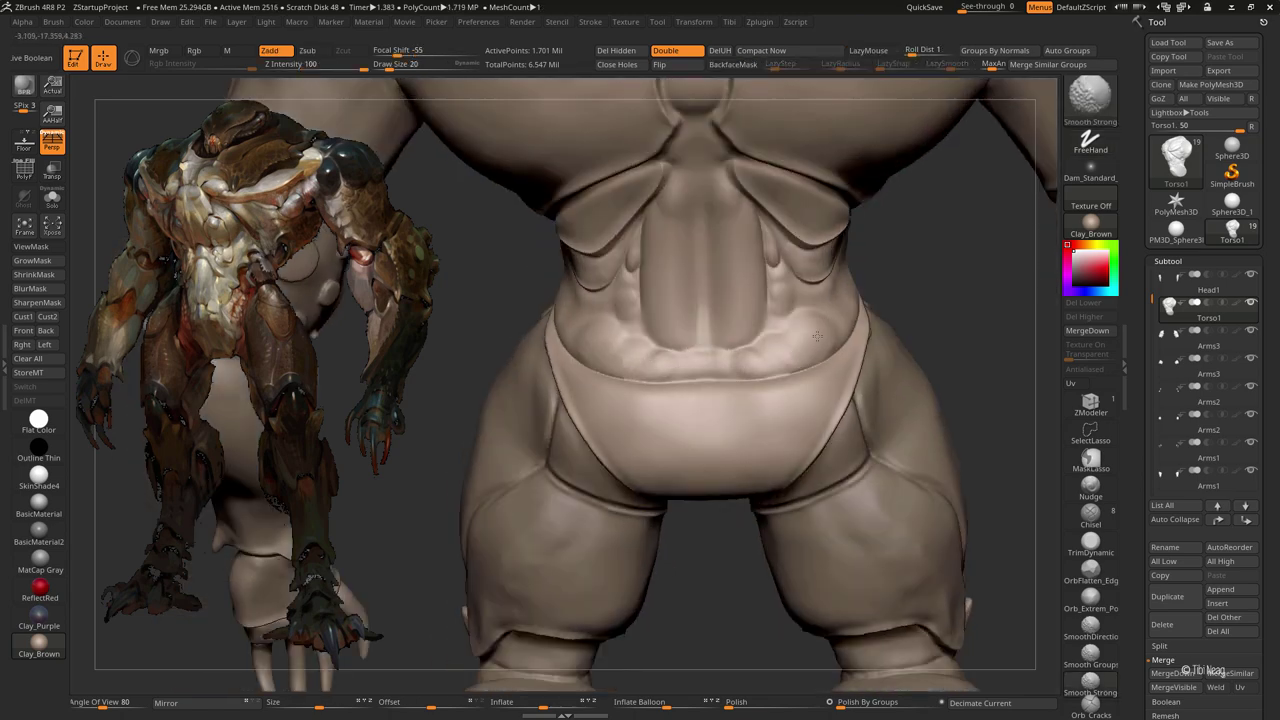
{"action": "left_click_drag", "start_coordinate": [682, 330], "coordinate": [722, 270], "text": "alt"}
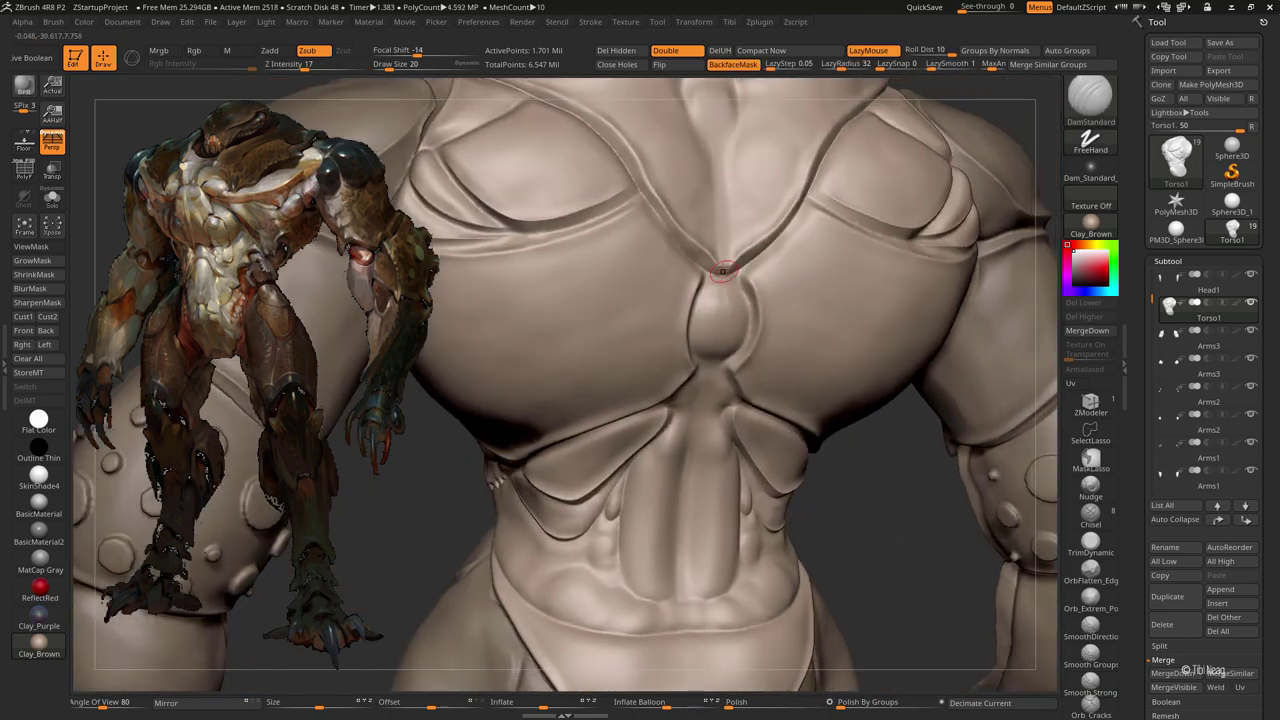
Step: Switch to the Move brush, then to the ClayBuildup brush
{"action": "key", "text": "b"}
{"action": "key", "text": "m"}
{"action": "key", "text": "v"}
{"action": "key", "text": "b"}
{"action": "key", "text": "c"}
{"action": "key", "text": "l"}
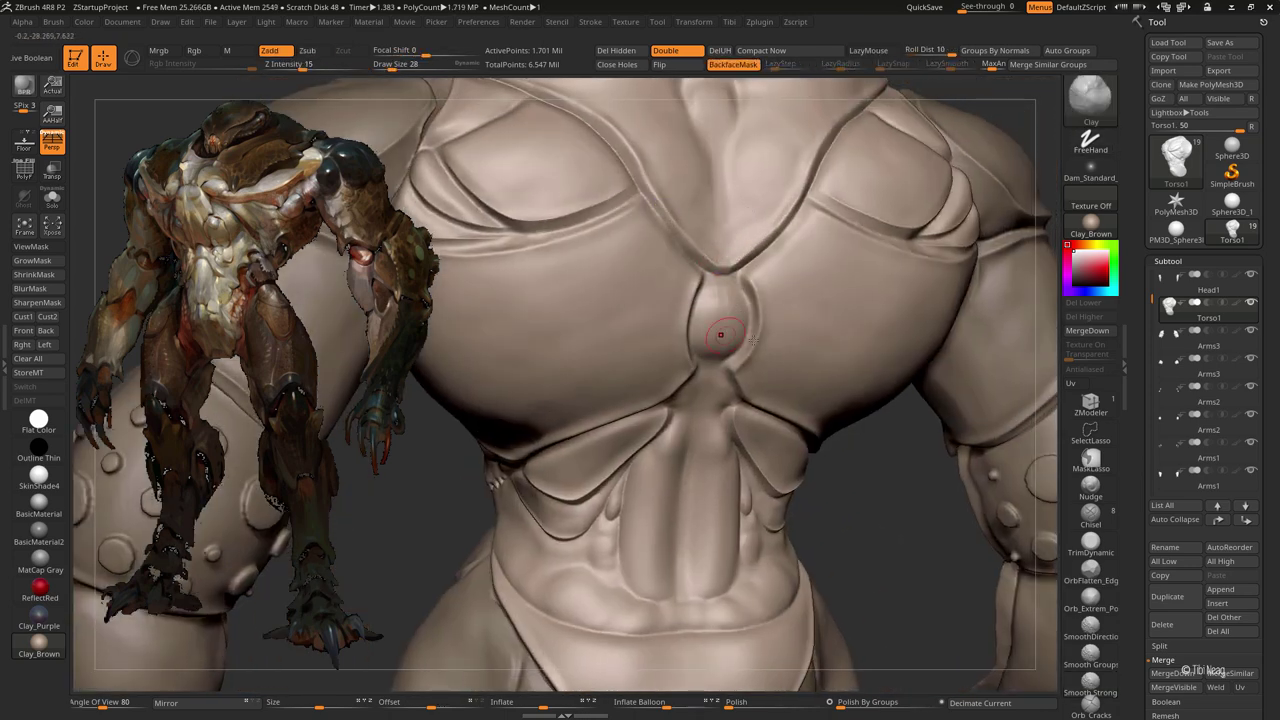
Step: Turn to a side-back view and select the Arms3 shoulder armor subtool
{"action": "key", "text": "f"}
{"action": "mouse_move", "coordinate": [722, 233]}
{"action": "left_mouse_down"}
{"action": "mouse_move", "coordinate": [857, 208]}
{"action": "mouse_move", "coordinate": [854, 242]}
{"action": "mouse_move", "coordinate": [828, 187]}
{"action": "mouse_move", "coordinate": [519, 329]}
{"action": "mouse_move", "coordinate": [475, 300]}
{"action": "left_mouse_up"}
{"action": "left_click", "coordinate": [519, 329], "text": "alt"}
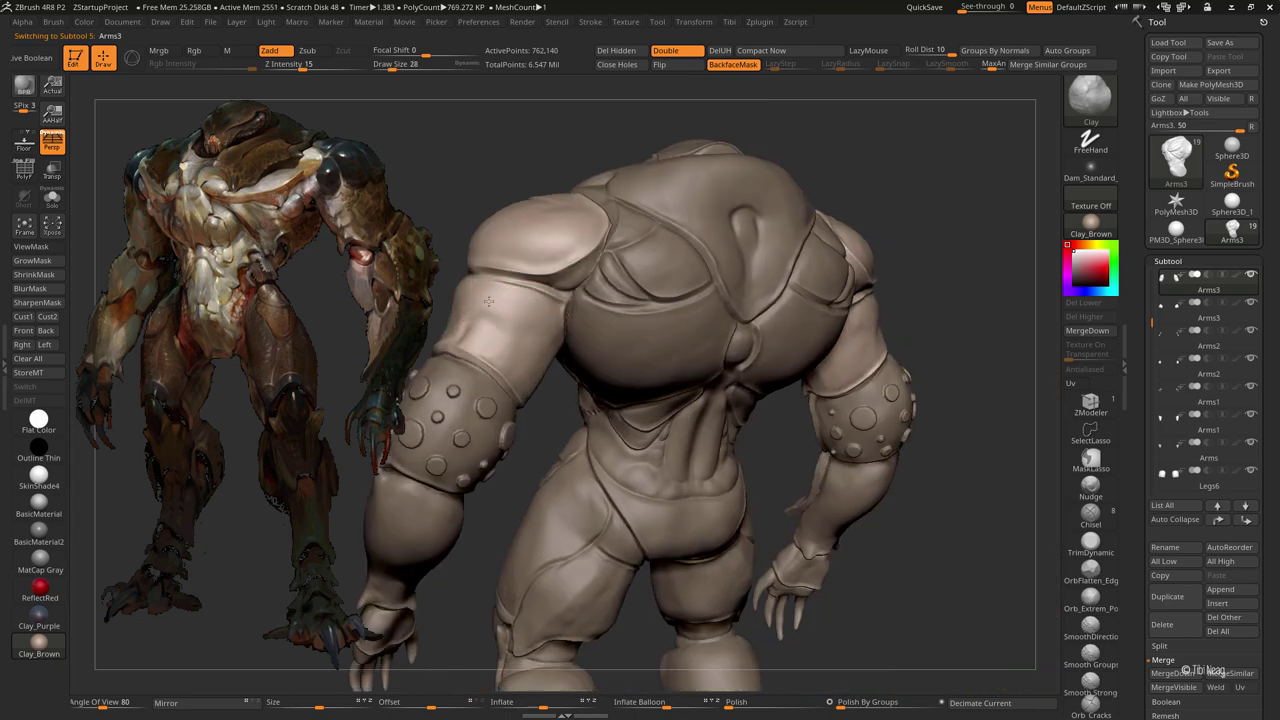
{"action": "left_click_drag", "start_coordinate": [479, 304], "coordinate": [511, 316]}
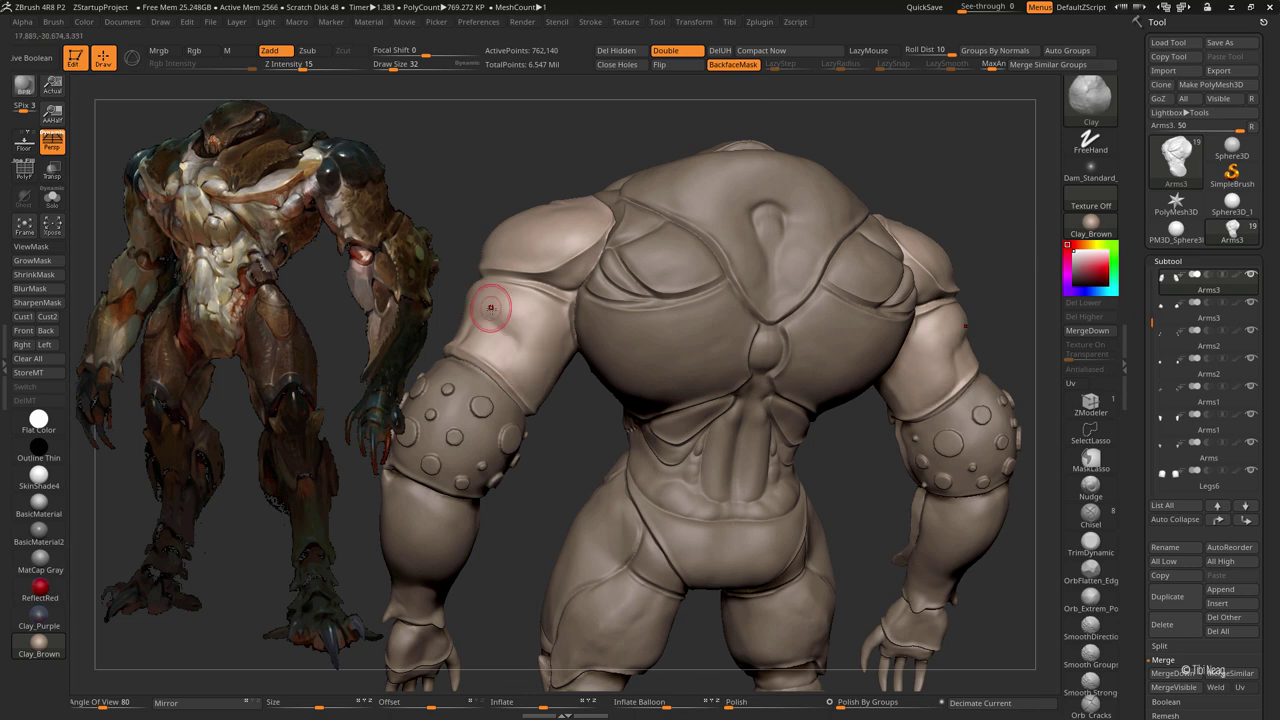
{"action": "key", "text": "shift"}
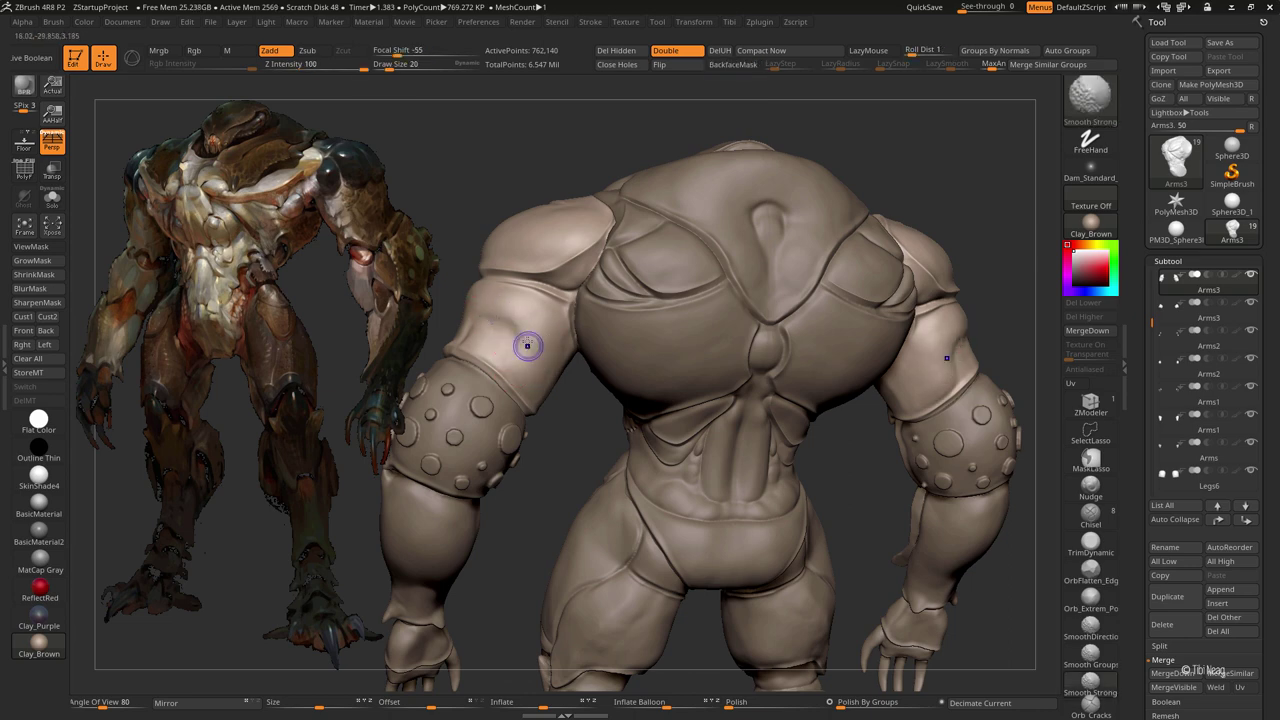
{"action": "key", "text": "ctrl+shift+s"}
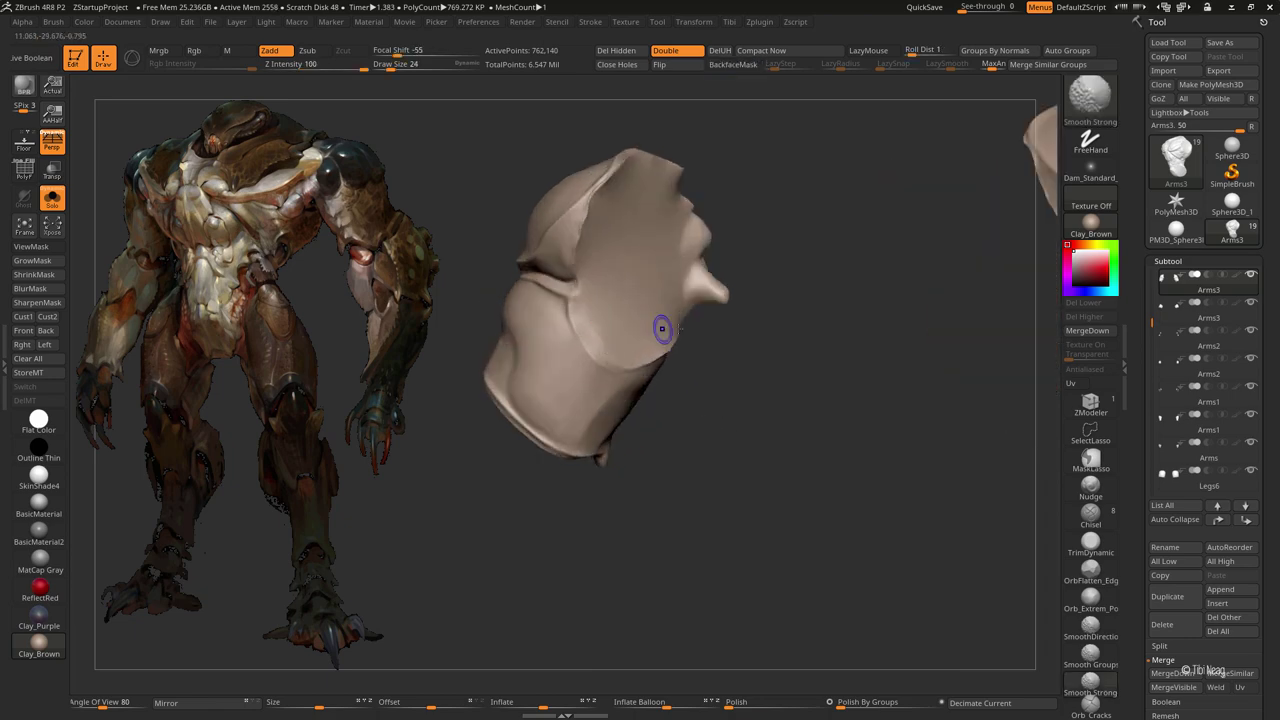
{"action": "left_click_drag", "start_coordinate": [662, 328], "coordinate": [744, 234]}
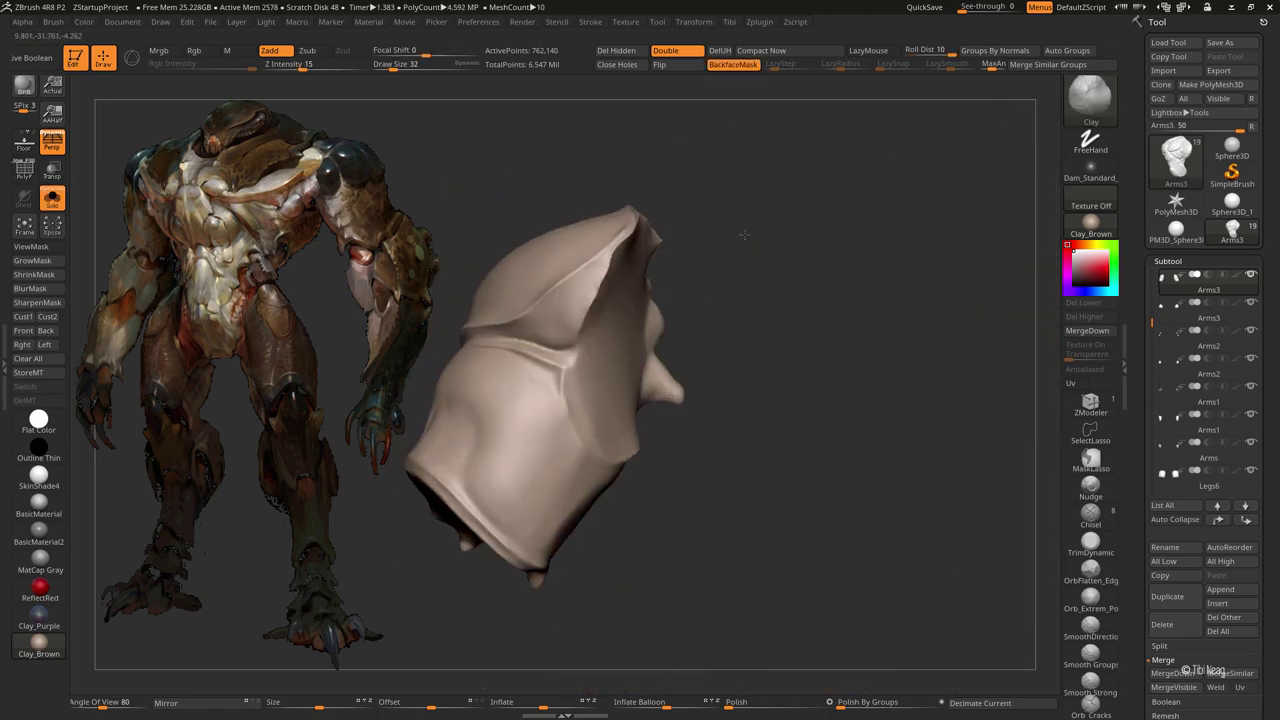
{"action": "key", "text": "ctrl+shift+s"}
{"action": "key", "text": "b"}
{"action": "key", "text": "m"}
{"action": "key", "text": "v"}
{"action": "key", "text": "ctrl+shift+s"}
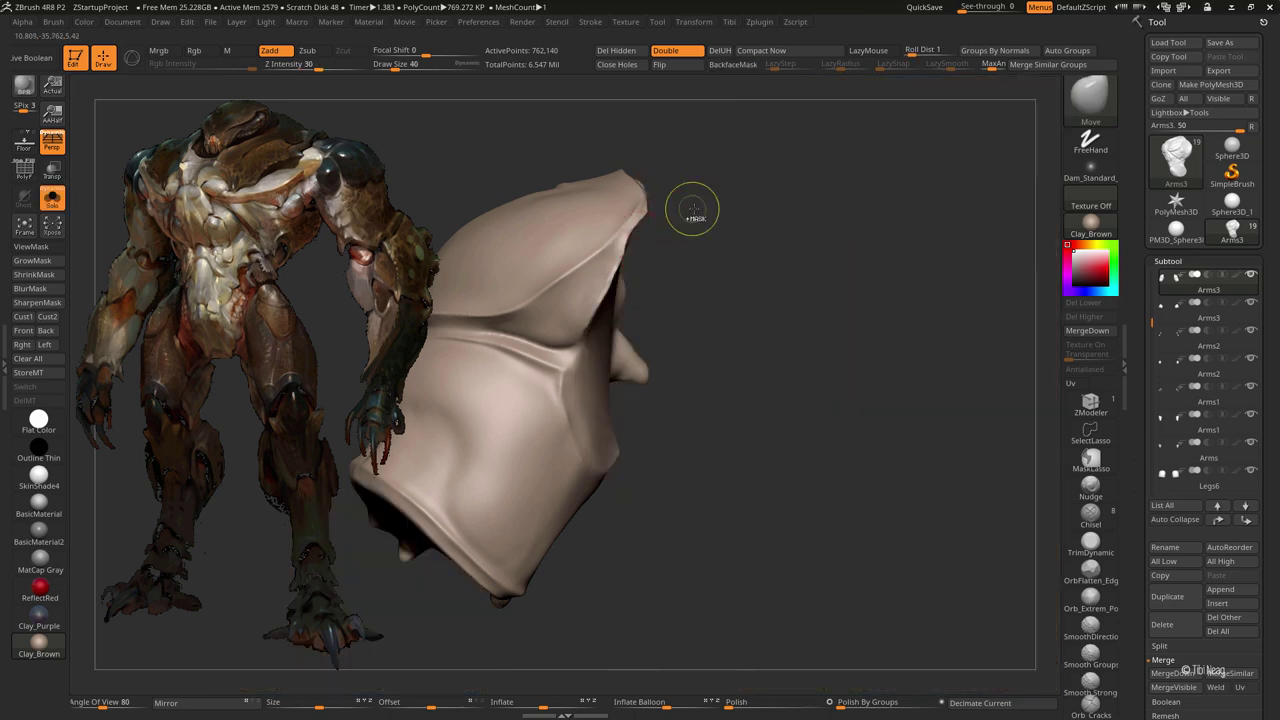
{"action": "left_click_drag", "start_coordinate": [652, 214], "coordinate": [528, 147]}
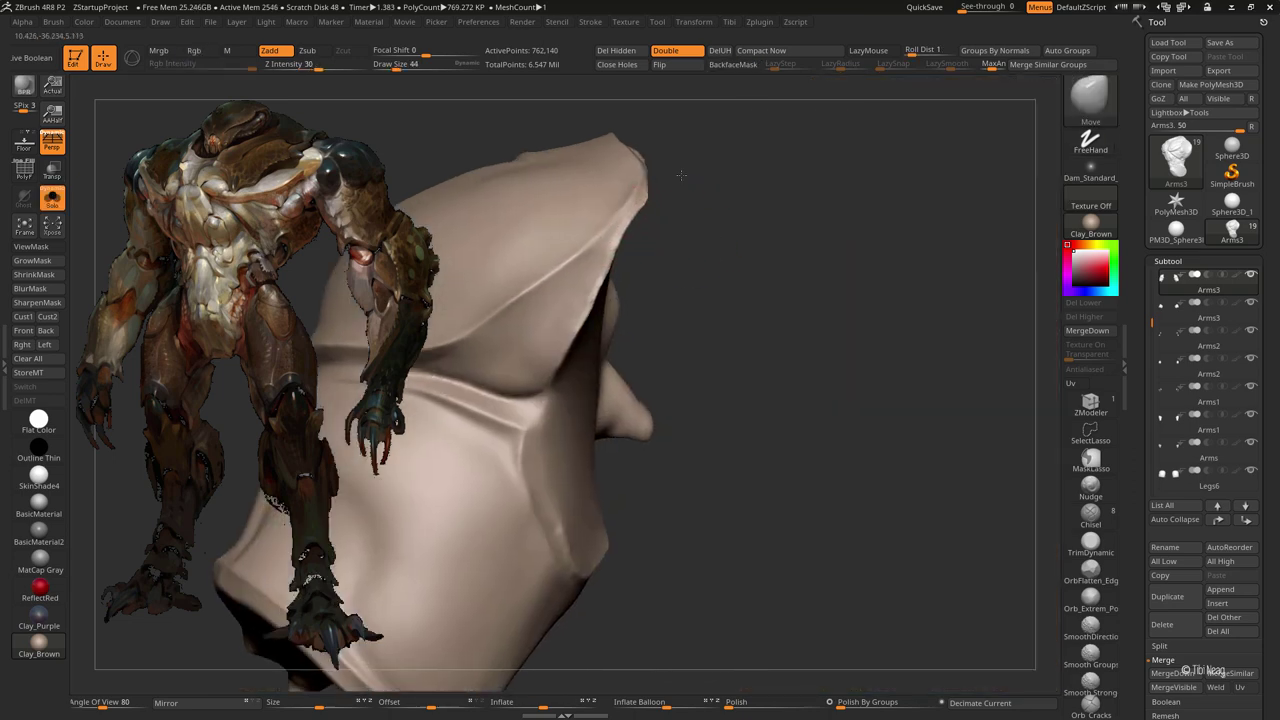
{"action": "key", "text": "ctrl+shift+s"}
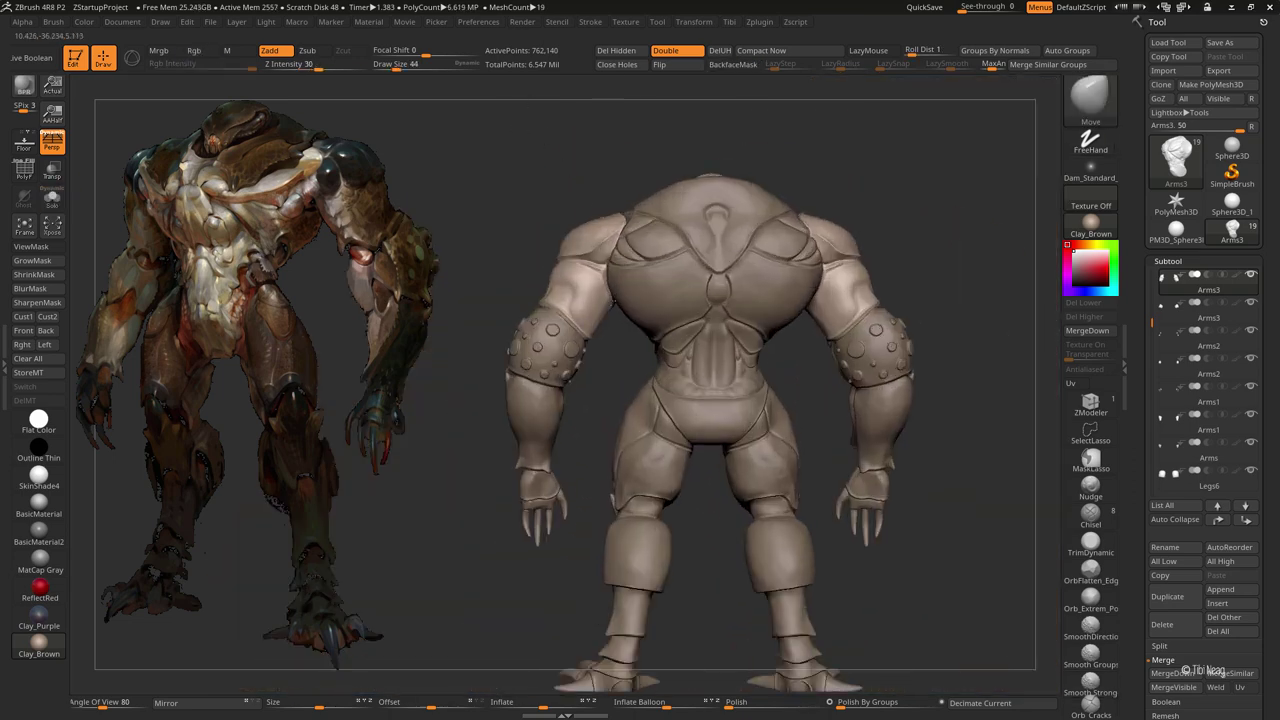
{"action": "mouse_move", "coordinate": [528, 147]}
{"action": "left_mouse_down"}
{"action": "mouse_move", "coordinate": [916, 164]}
{"action": "mouse_move", "coordinate": [849, 211]}
{"action": "left_mouse_up"}
Step: Select the other Arms3 piece, load the Clay brush, and isolate the piece with Solo
{"action": "left_click", "coordinate": [811, 310], "text": "alt"}
{"action": "scroll", "coordinate": [800, 330], "scroll_direction": "up", "scroll_amount": 3}
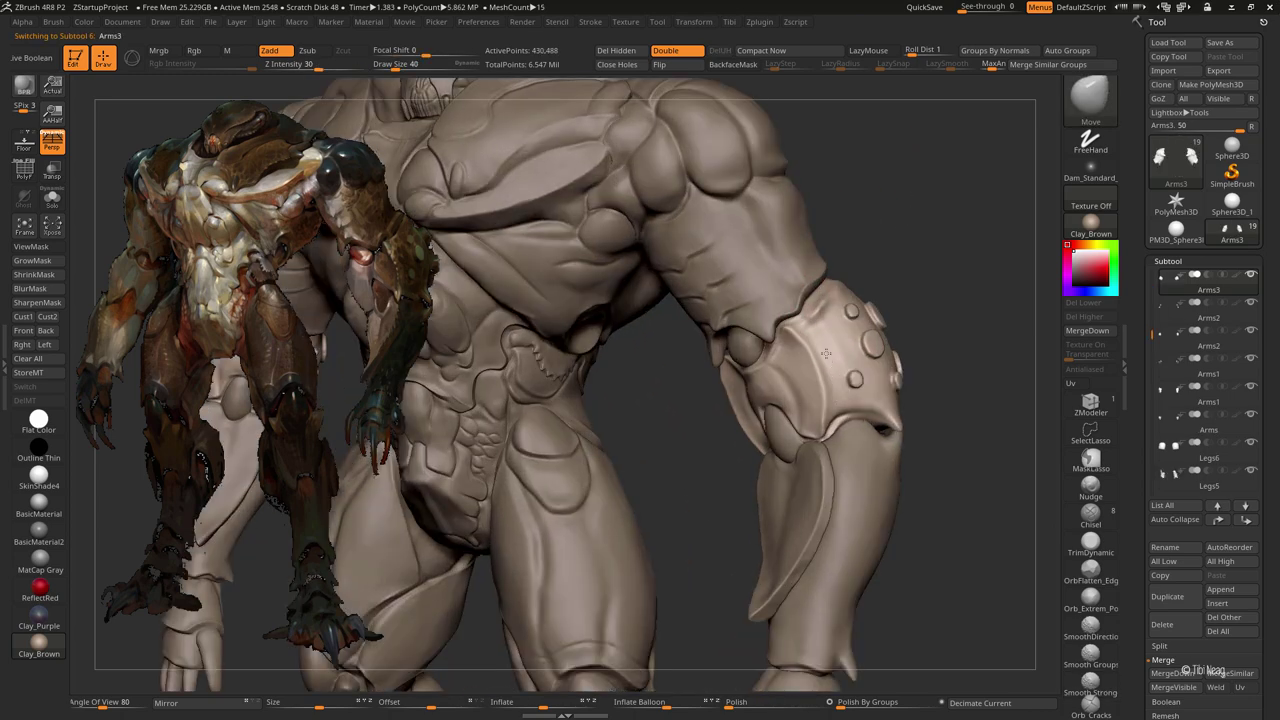
{"action": "key", "text": "b"}
{"action": "key", "text": "c"}
{"action": "key", "text": "l"}
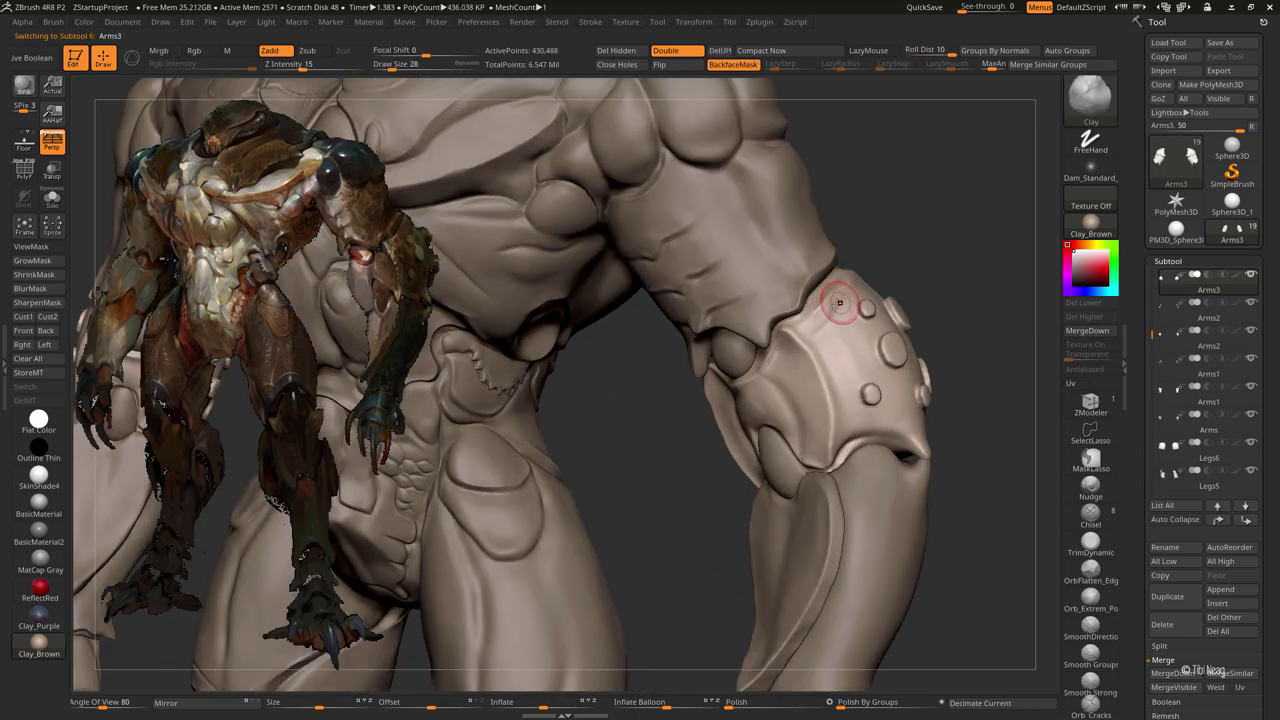
{"action": "key", "text": "alt+s"}
{"action": "mouse_move", "coordinate": [886, 274]}
{"action": "left_mouse_down"}
{"action": "mouse_move", "coordinate": [875, 226]}
{"action": "mouse_move", "coordinate": [700, 405]}
{"action": "mouse_move", "coordinate": [768, 325]}
{"action": "left_mouse_up"}
Step: Set up a larger DamStandard brush with Alpha 51 and backface masking
{"action": "key", "text": "b"}
{"action": "key", "text": "d"}
{"action": "key", "text": "s"}
{"action": "key", "text": "bracketright"}
{"action": "mouse_move", "coordinate": [900, 250]}
{"action": "left_mouse_down"}
{"action": "mouse_move", "coordinate": [930, 200]}
{"action": "mouse_move", "coordinate": [913, 155]}
{"action": "mouse_move", "coordinate": [690, 400]}
{"action": "mouse_move", "coordinate": [648, 410]}
{"action": "mouse_move", "coordinate": [644, 447]}
{"action": "left_mouse_up"}
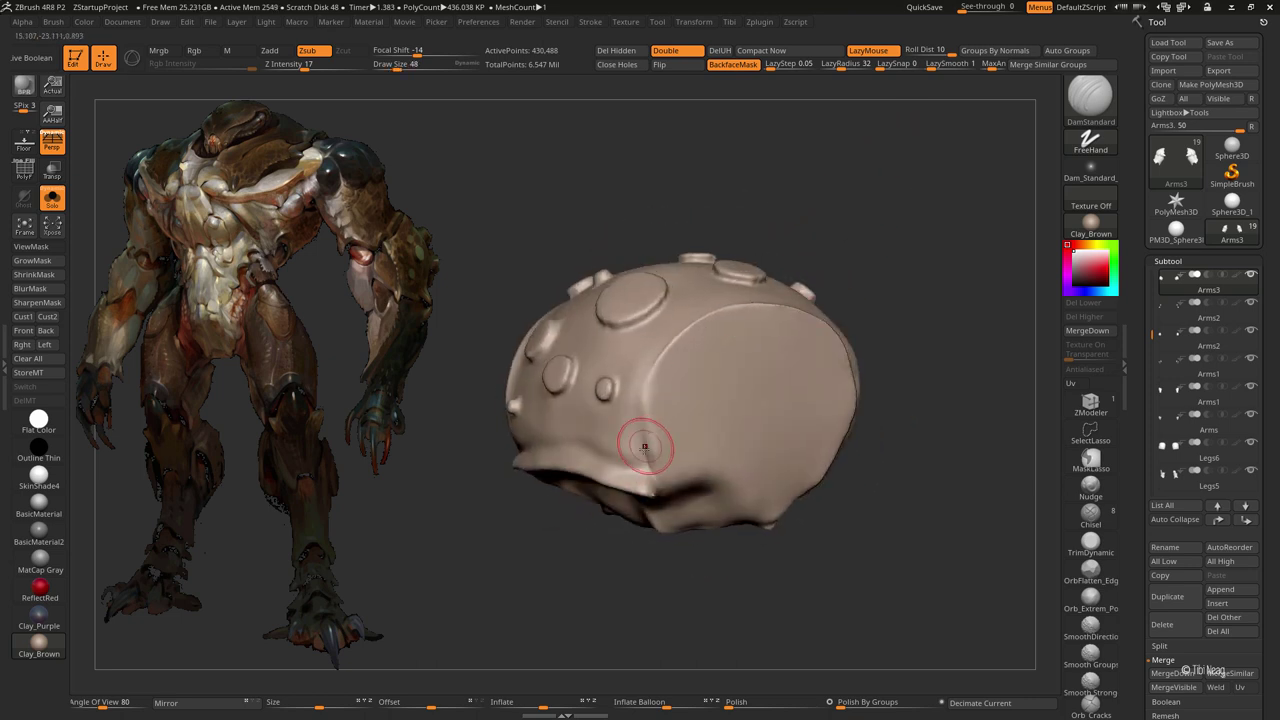
{"action": "mouse_move", "coordinate": [651, 360]}
{"action": "left_mouse_down"}
{"action": "mouse_move", "coordinate": [911, 169]}
{"action": "mouse_move", "coordinate": [841, 221]}
{"action": "left_mouse_up"}
{"action": "left_click", "coordinate": [1091, 163]}
{"action": "left_click", "coordinate": [727, 216]}
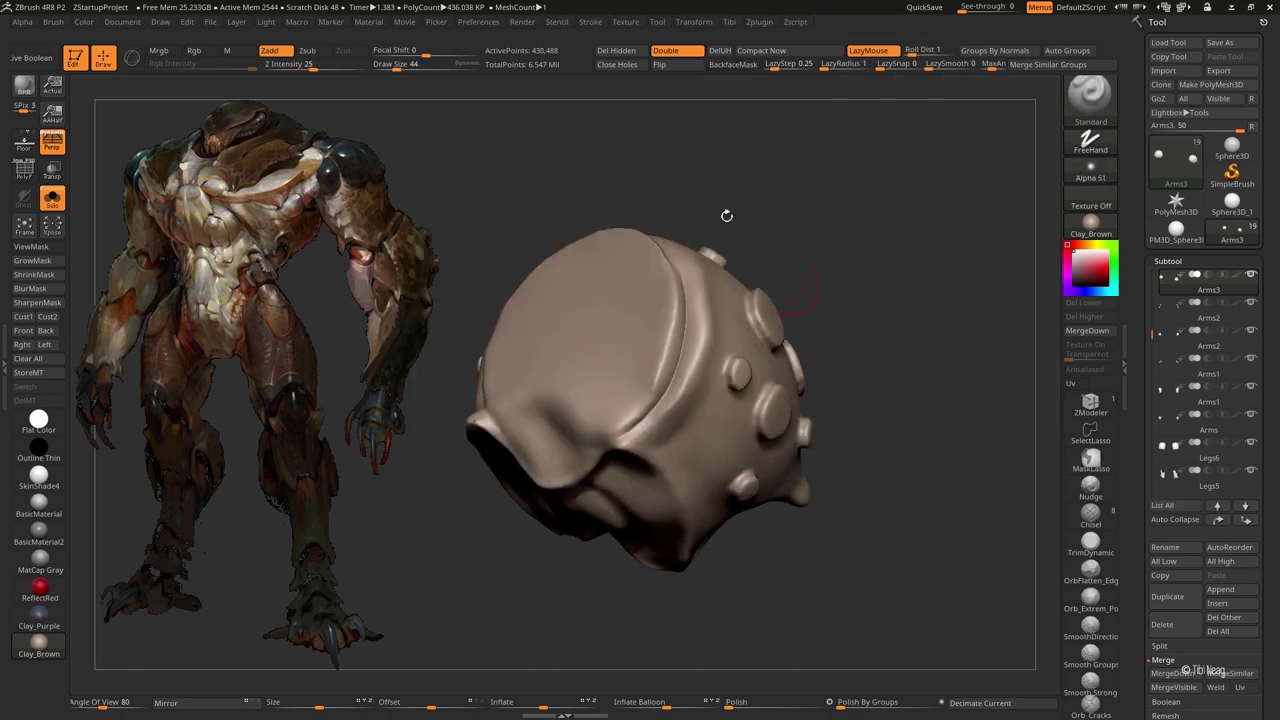
{"action": "left_click", "coordinate": [740, 65]}
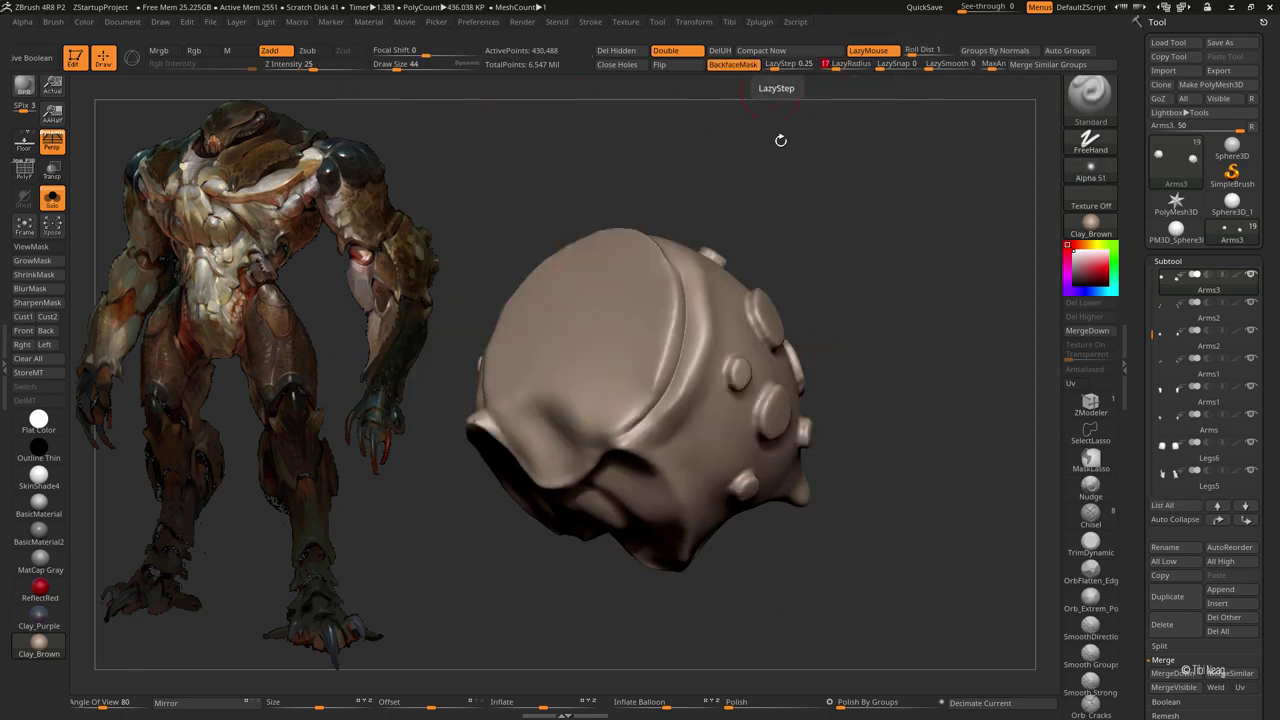
Step: Orbit the isolated piece to inspect its bumps, rounded top and underside opening
{"action": "mouse_move", "coordinate": [790, 140]}
{"action": "left_mouse_down"}
{"action": "mouse_move", "coordinate": [806, 167]}
{"action": "mouse_move", "coordinate": [909, 127]}
{"action": "mouse_move", "coordinate": [571, 400]}
{"action": "left_mouse_up"}
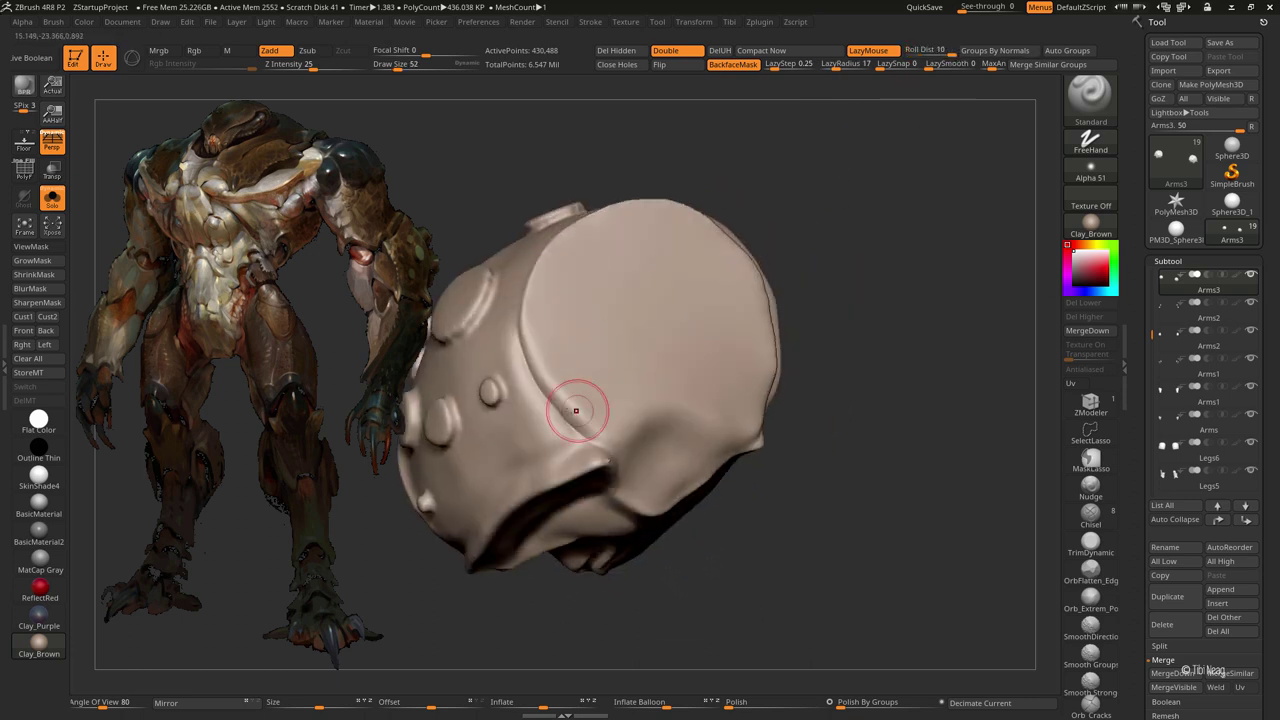
{"action": "mouse_move", "coordinate": [880, 240]}
{"action": "left_mouse_down"}
{"action": "mouse_move", "coordinate": [875, 203]}
{"action": "mouse_move", "coordinate": [840, 230]}
{"action": "left_mouse_up"}
{"action": "left_click_drag", "start_coordinate": [305, 64], "coordinate": [295, 64]}
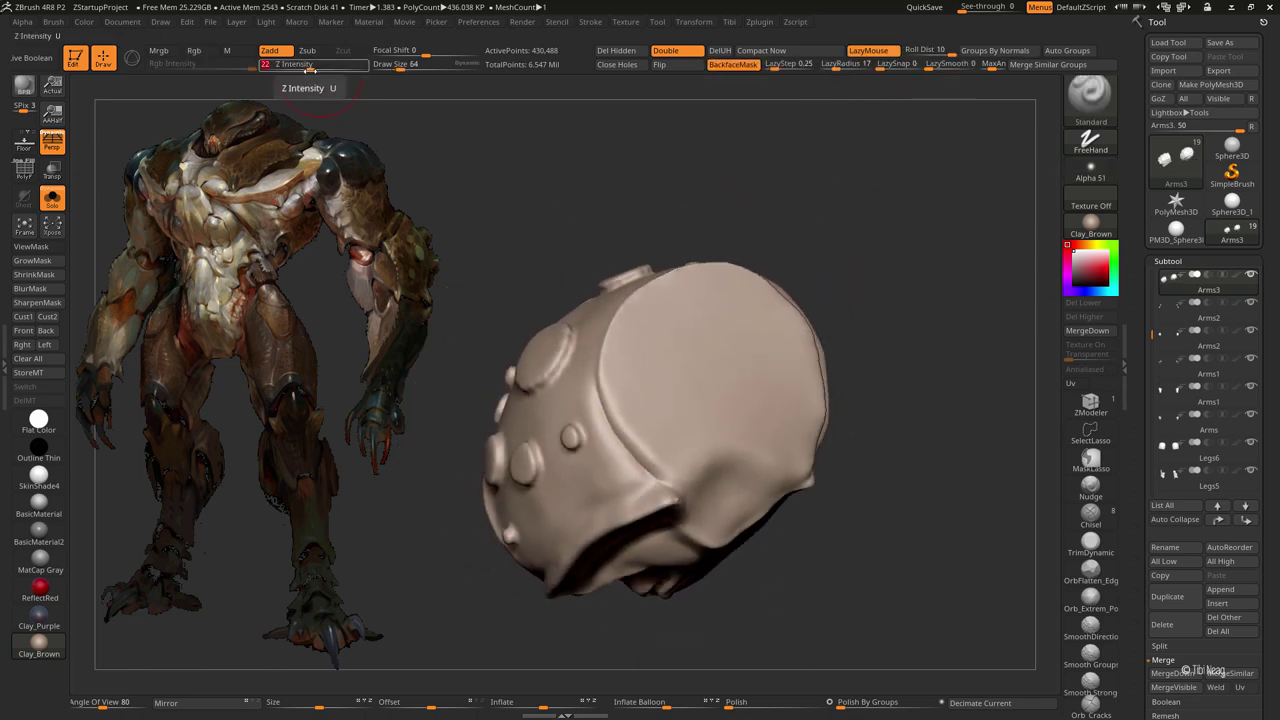
{"action": "left_click_drag", "start_coordinate": [743, 157], "coordinate": [578, 349]}
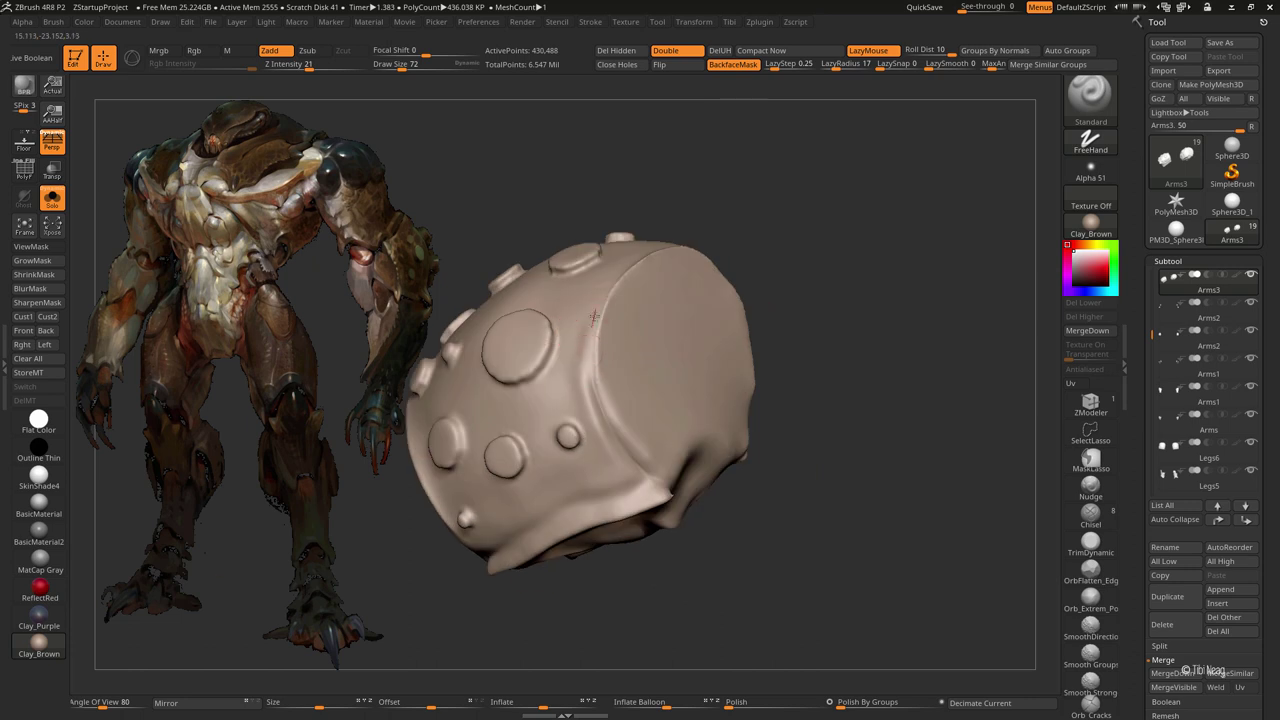
{"action": "left_click_drag", "start_coordinate": [586, 303], "coordinate": [665, 275]}
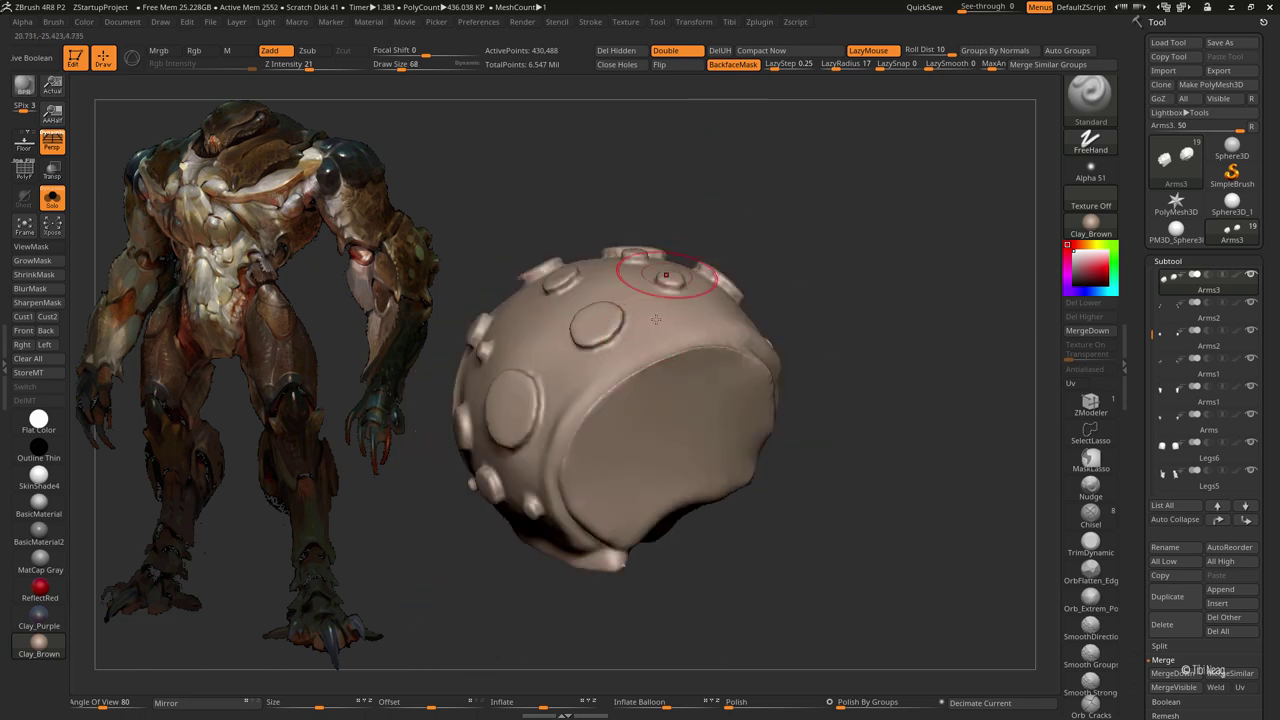
{"action": "mouse_move", "coordinate": [591, 383]}
{"action": "left_mouse_down"}
{"action": "mouse_move", "coordinate": [854, 361]}
{"action": "mouse_move", "coordinate": [843, 171]}
{"action": "mouse_move", "coordinate": [749, 366]}
{"action": "left_mouse_up"}
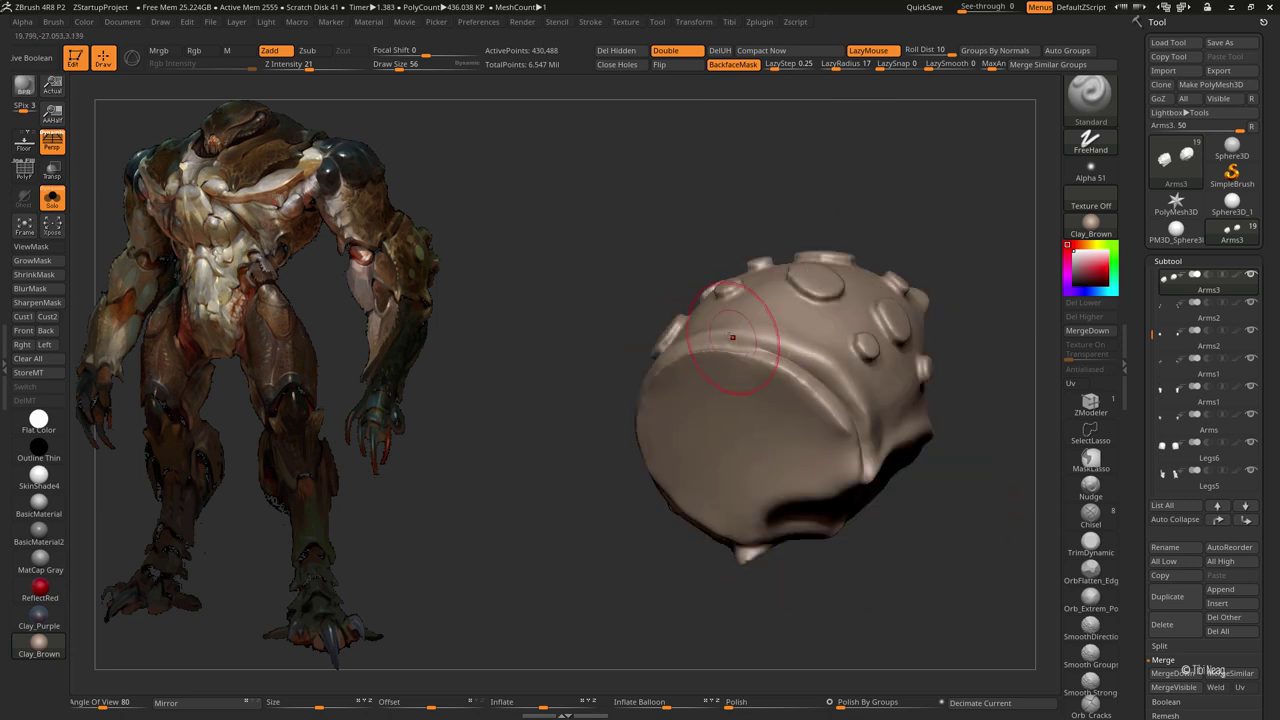
{"action": "mouse_move", "coordinate": [877, 176]}
{"action": "left_mouse_down"}
{"action": "mouse_move", "coordinate": [737, 277]}
{"action": "mouse_move", "coordinate": [748, 376]}
{"action": "left_mouse_up"}
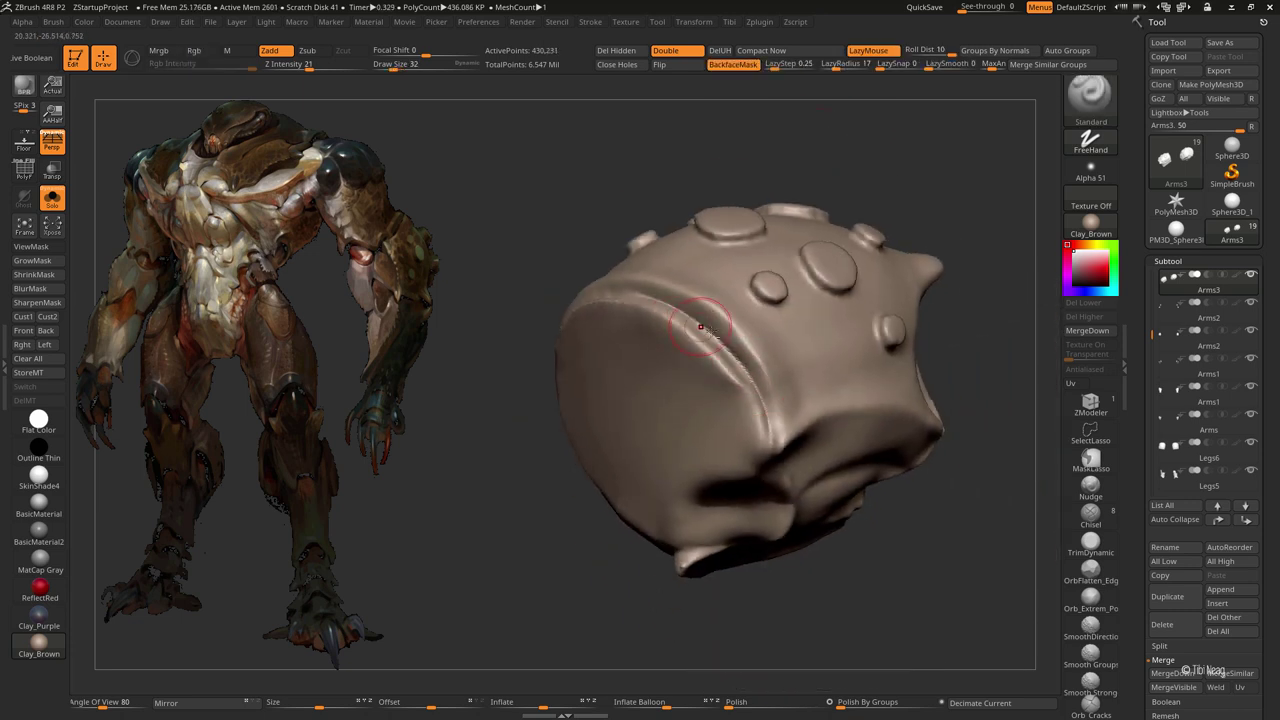
{"action": "left_click_drag", "start_coordinate": [650, 300], "coordinate": [729, 215]}
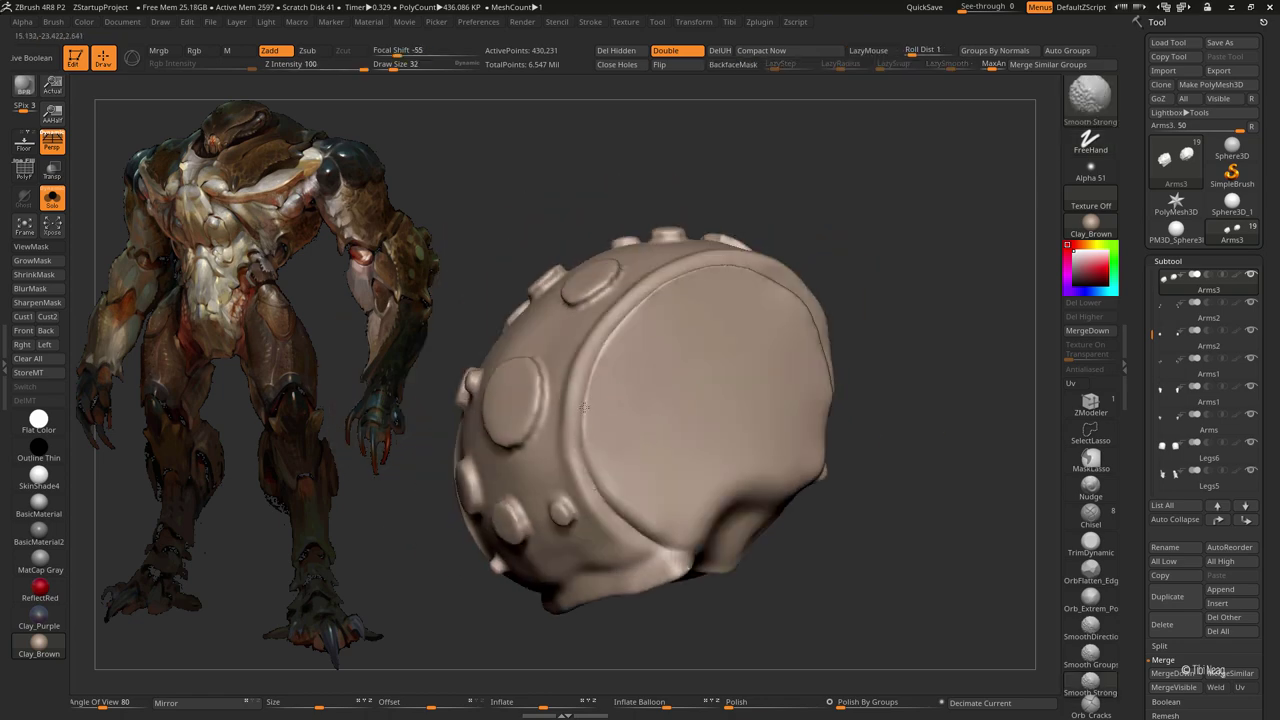
{"action": "left_click_drag", "start_coordinate": [845, 229], "coordinate": [700, 277], "text": "shift"}
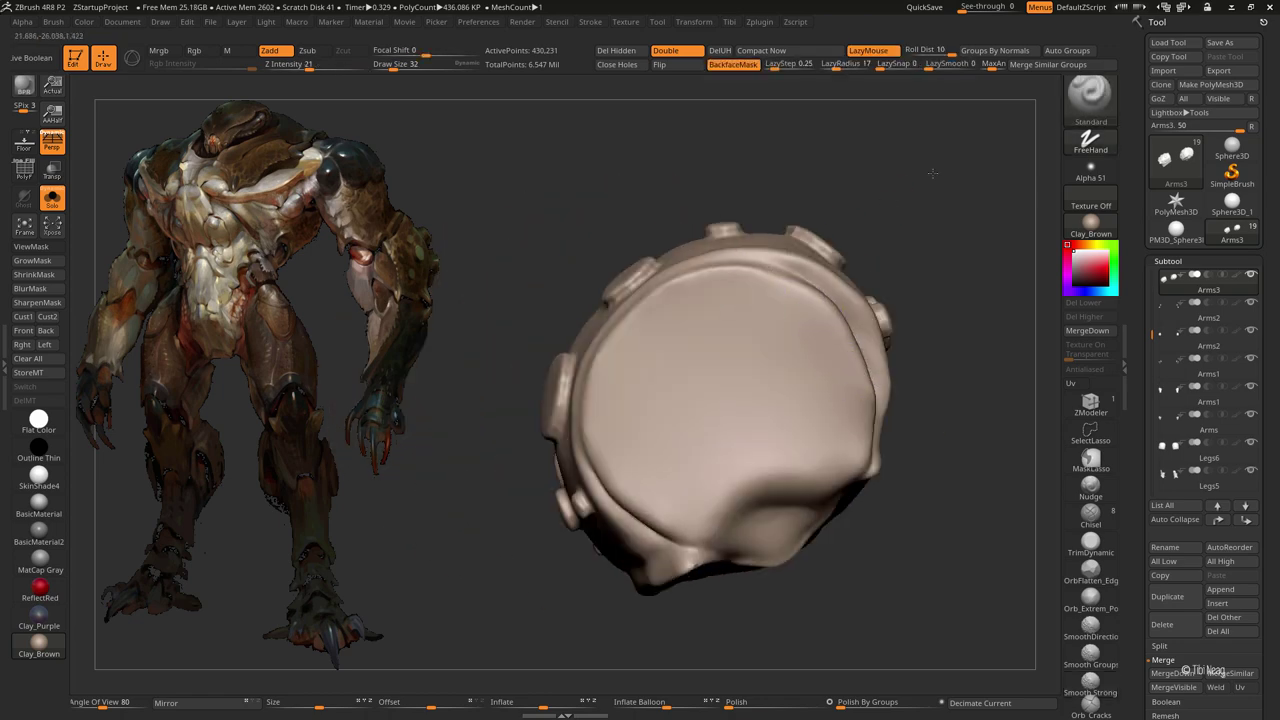
{"action": "left_click_drag", "start_coordinate": [870, 330], "coordinate": [813, 183]}
Step: Build up clay on the arm piece's cap and smooth it
{"action": "key", "text": "ctrl+shift+s"}
{"action": "mouse_move", "coordinate": [790, 233]}
{"action": "left_mouse_down"}
{"action": "mouse_move", "coordinate": [858, 197]}
{"action": "mouse_move", "coordinate": [686, 348]}
{"action": "mouse_move", "coordinate": [688, 294]}
{"action": "left_mouse_up"}
{"action": "key", "text": "ctrl+shift+s"}
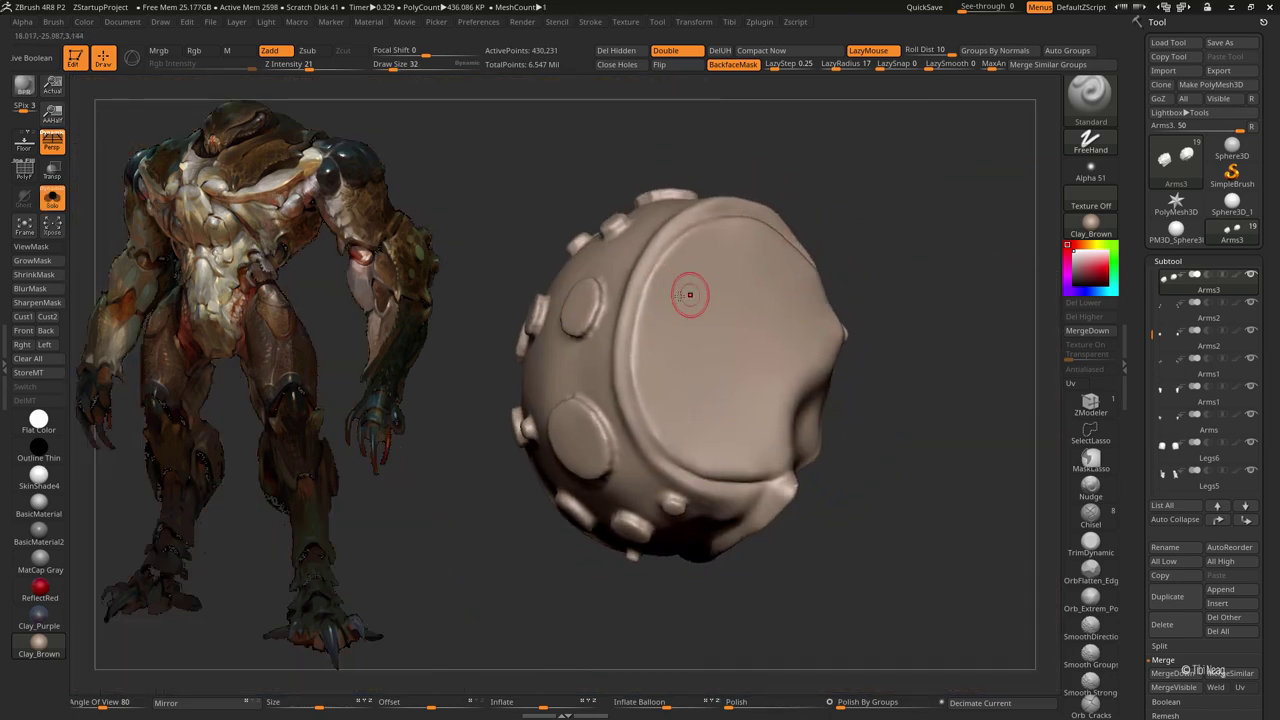
{"action": "key", "text": "b"}
{"action": "key", "text": "c"}
{"action": "key", "text": "l"}
{"action": "left_click_drag", "start_coordinate": [652, 407], "coordinate": [676, 452]}
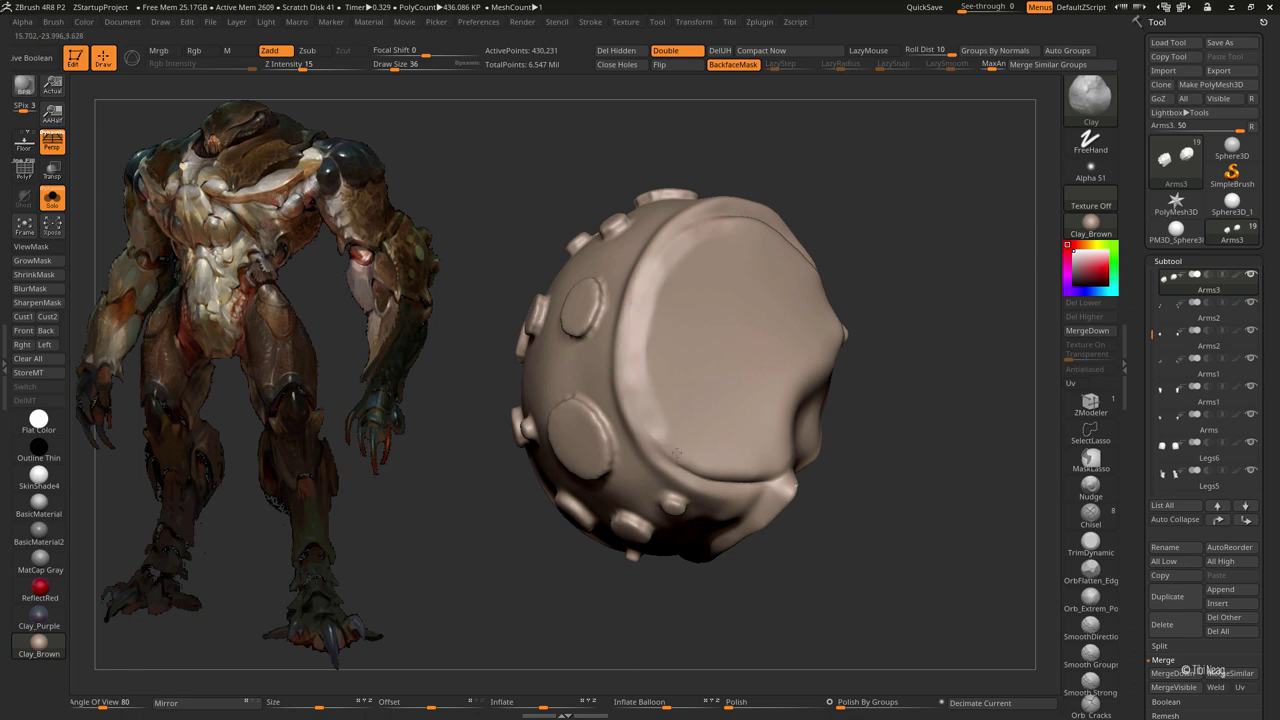
{"action": "mouse_move", "coordinate": [670, 270]}
{"action": "left_mouse_down", "text": "shift"}
{"action": "mouse_move", "coordinate": [649, 294]}
{"action": "mouse_move", "coordinate": [667, 290]}
{"action": "left_mouse_up", "text": "shift"}
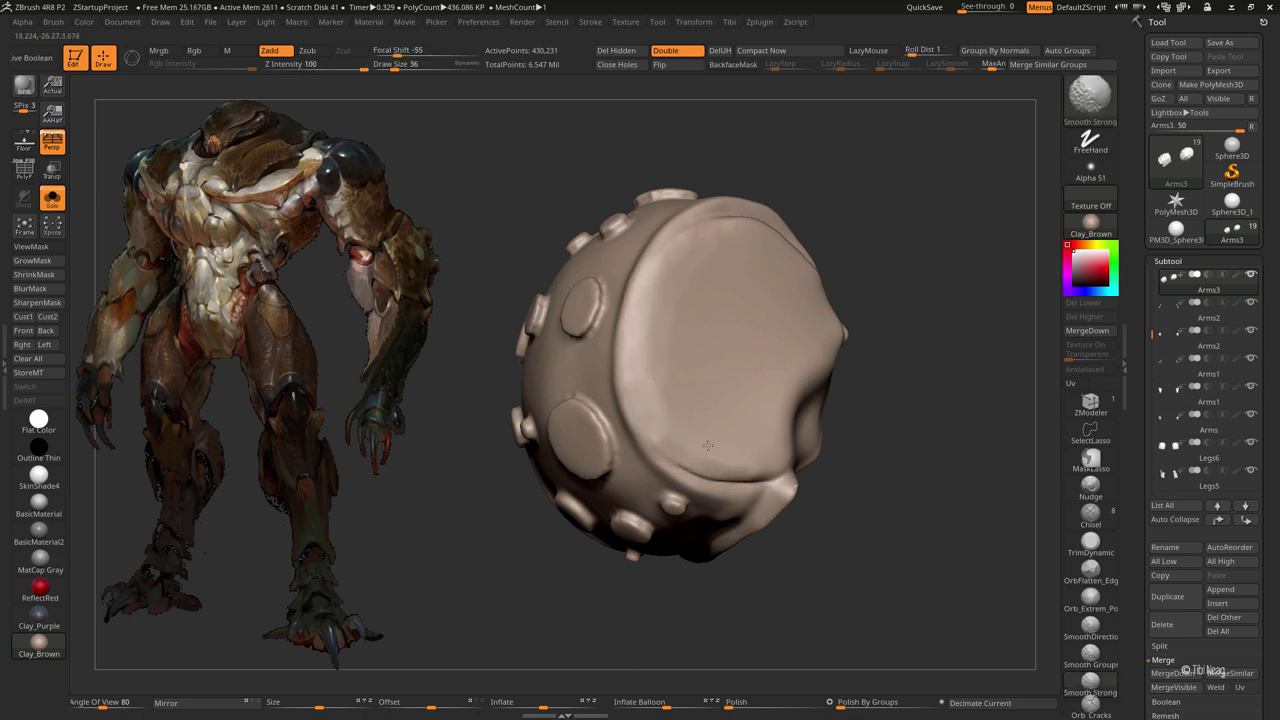
Step: Carve grooves up across the dome's face with the Standard brush in Zsub
{"action": "key", "text": "b"}
{"action": "key", "text": "s"}
{"action": "key", "text": "t"}
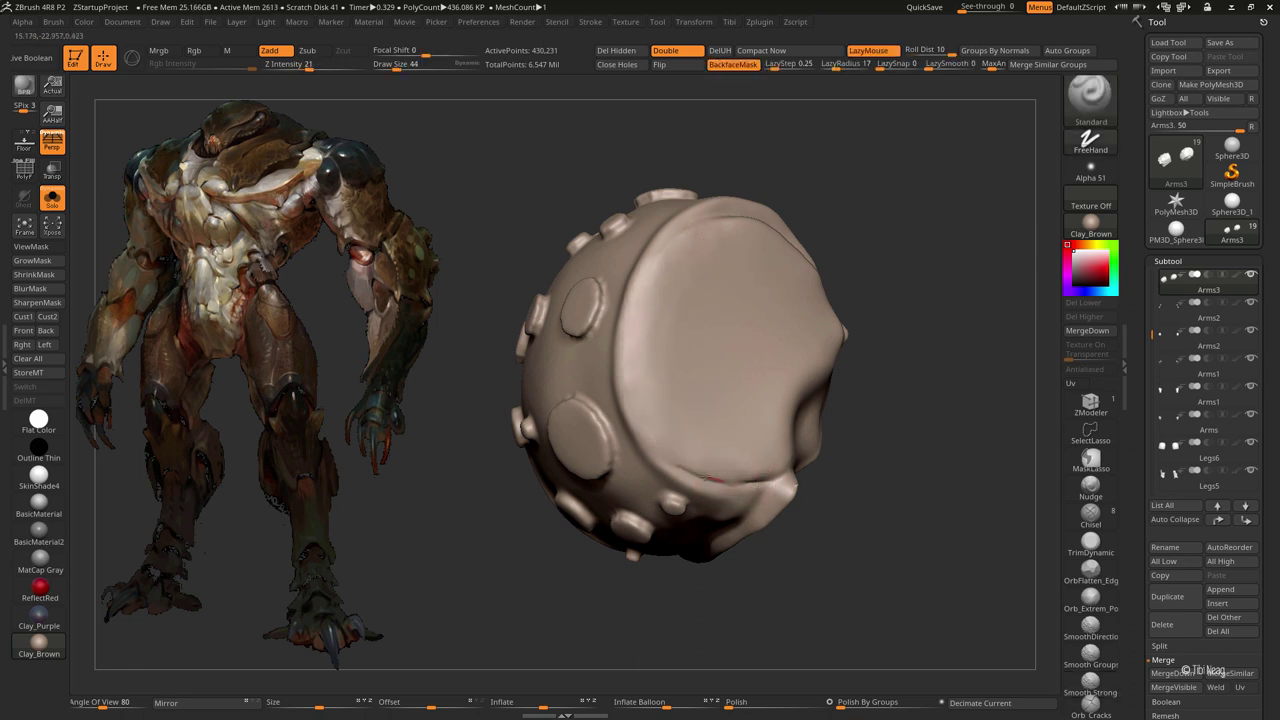
{"action": "key", "text": "alt"}
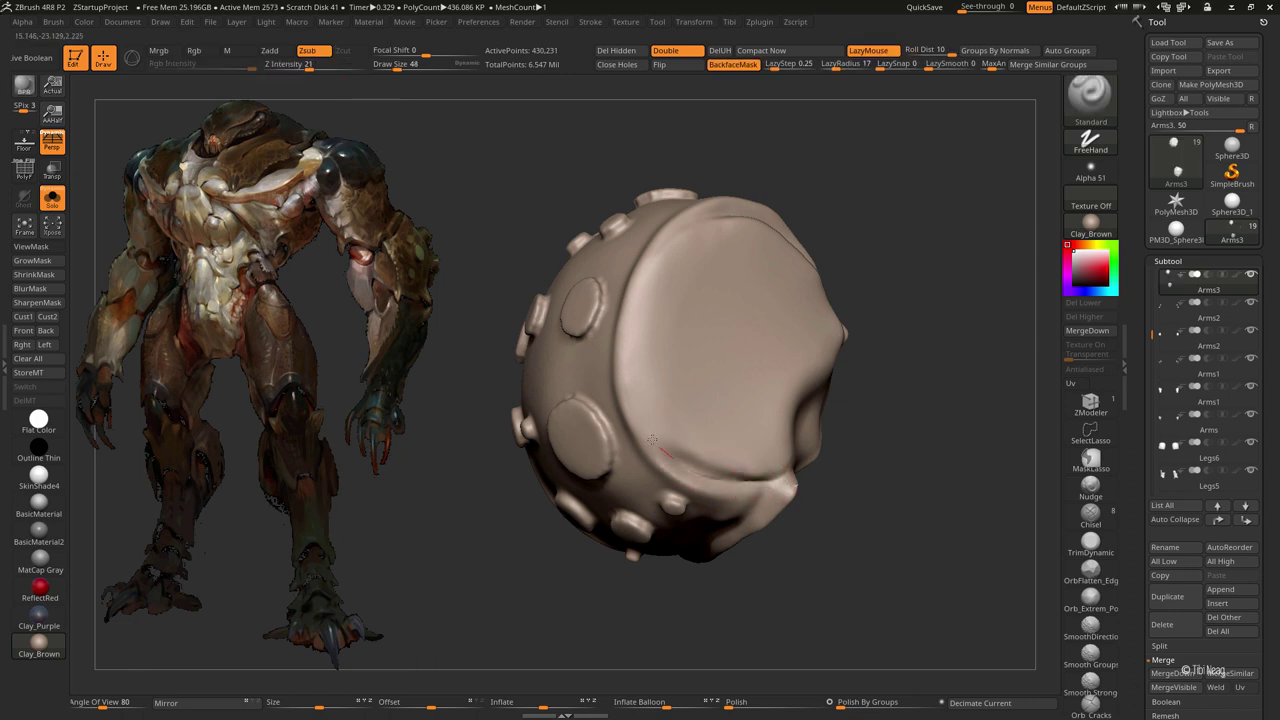
{"action": "mouse_move", "coordinate": [651, 440]}
{"action": "left_mouse_down", "text": "alt"}
{"action": "mouse_move", "coordinate": [712, 459]}
{"action": "mouse_move", "coordinate": [673, 449]}
{"action": "left_mouse_up", "text": "alt"}
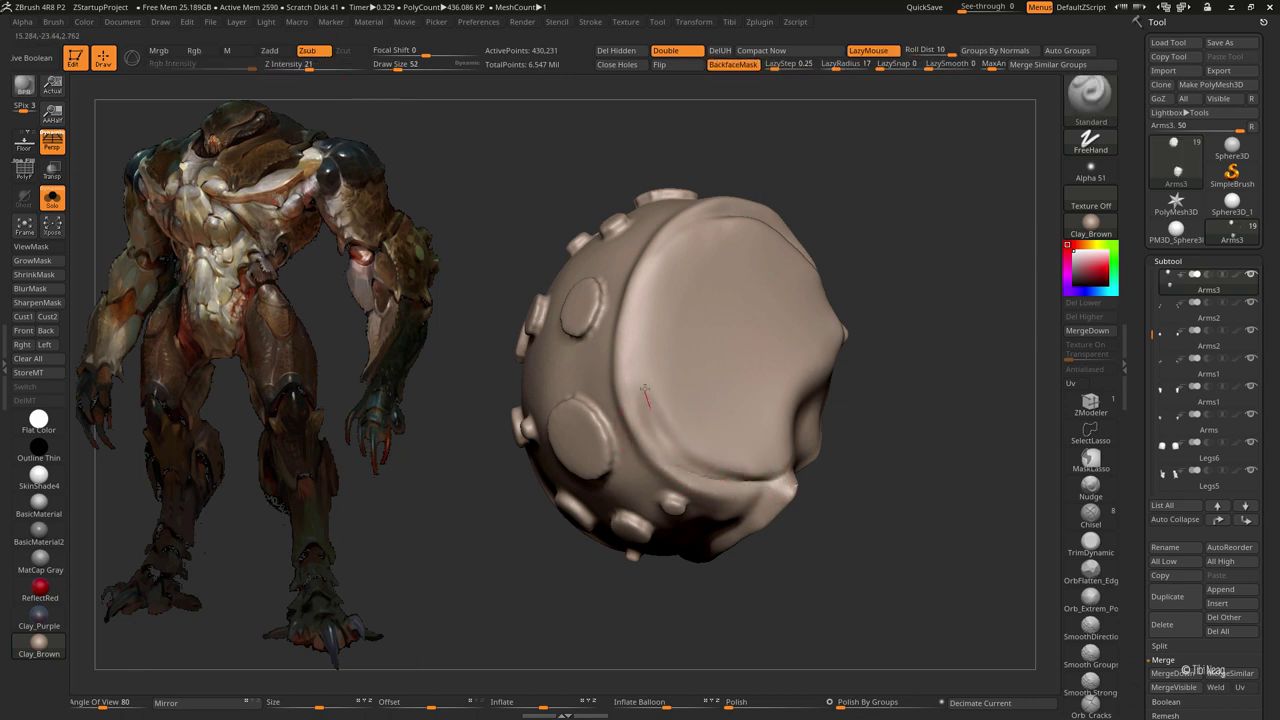
{"action": "mouse_move", "coordinate": [644, 342]}
{"action": "left_mouse_down", "text": "alt"}
{"action": "mouse_move", "coordinate": [674, 256]}
{"action": "mouse_move", "coordinate": [760, 215]}
{"action": "left_mouse_up", "text": "alt"}
{"action": "right_click_drag", "start_coordinate": [760, 215], "coordinate": [723, 214]}
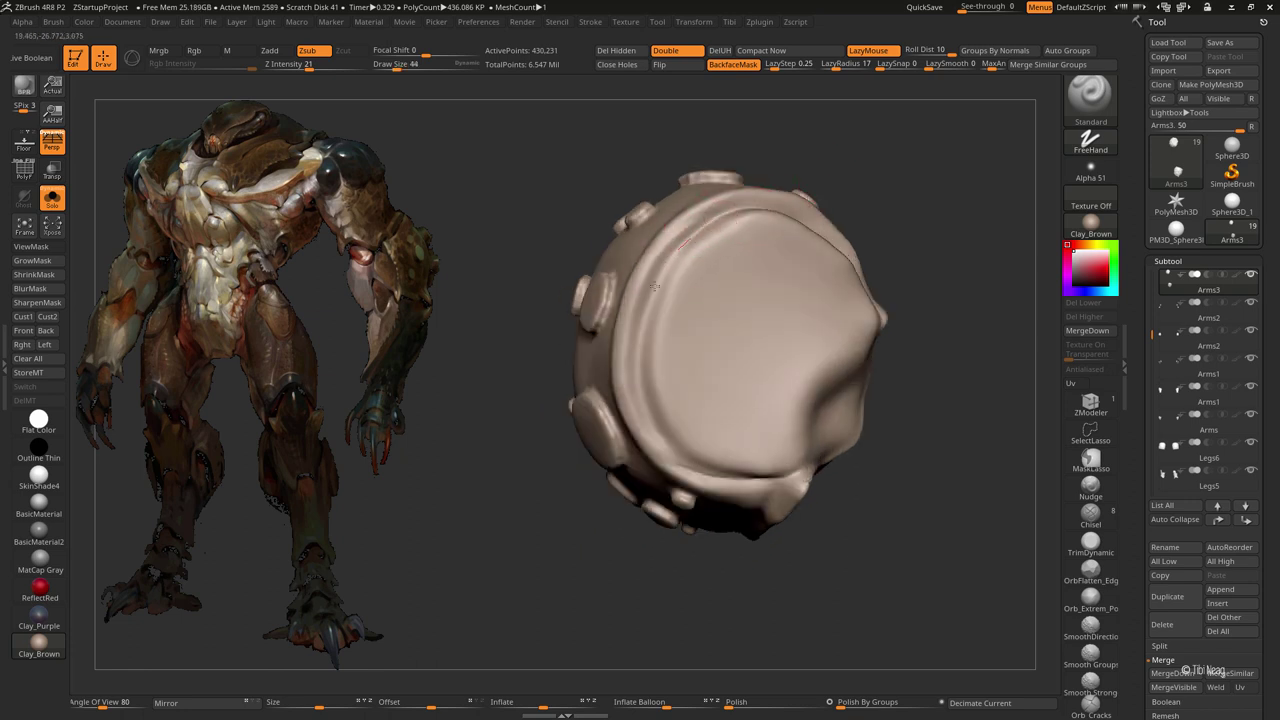
{"action": "right_click_drag", "start_coordinate": [900, 157], "coordinate": [686, 443]}
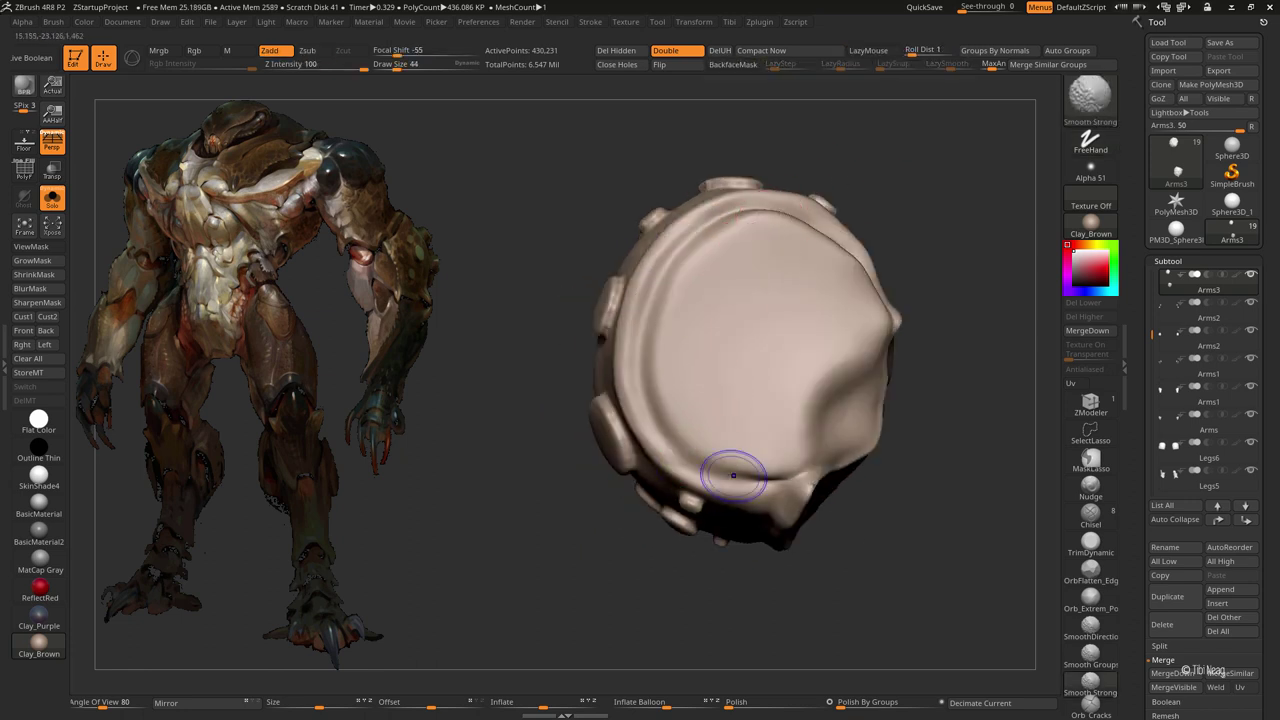
Step: Carve a lower-right groove, smooth the side groove, and display polygroup colours
{"action": "left_click_drag", "start_coordinate": [665, 450], "coordinate": [649, 421]}
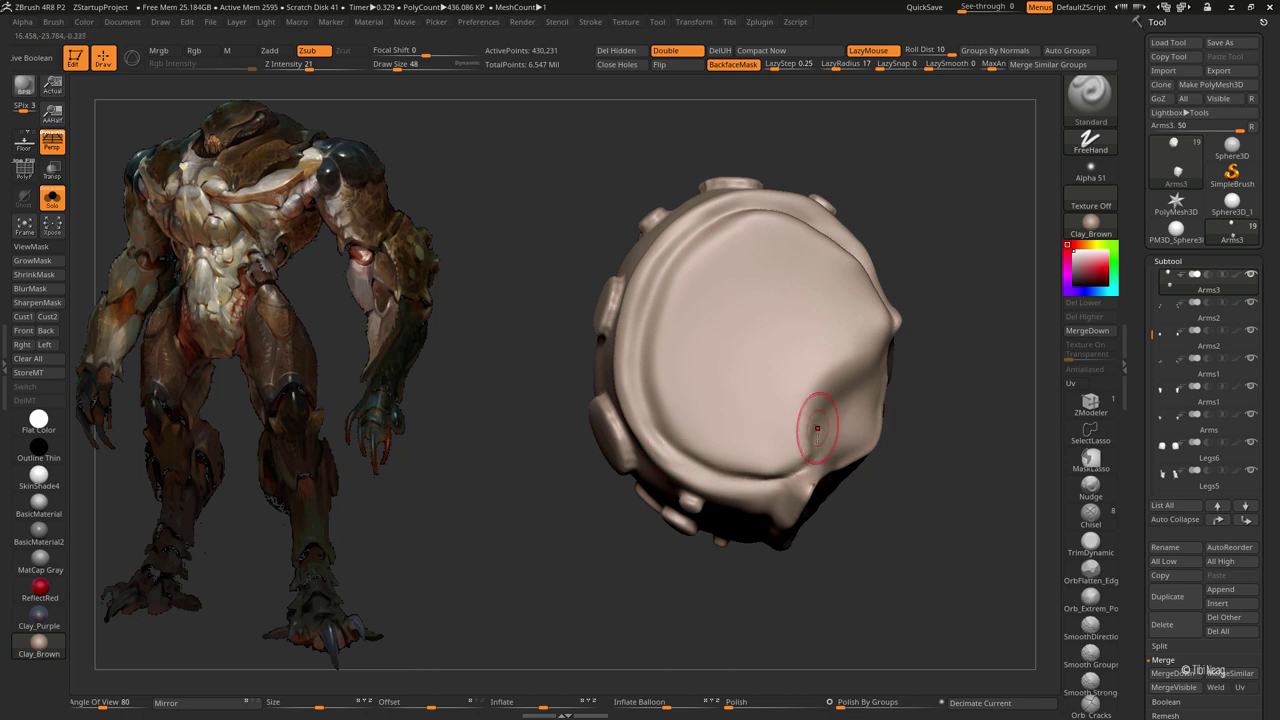
{"action": "left_click_drag", "start_coordinate": [970, 328], "coordinate": [837, 420]}
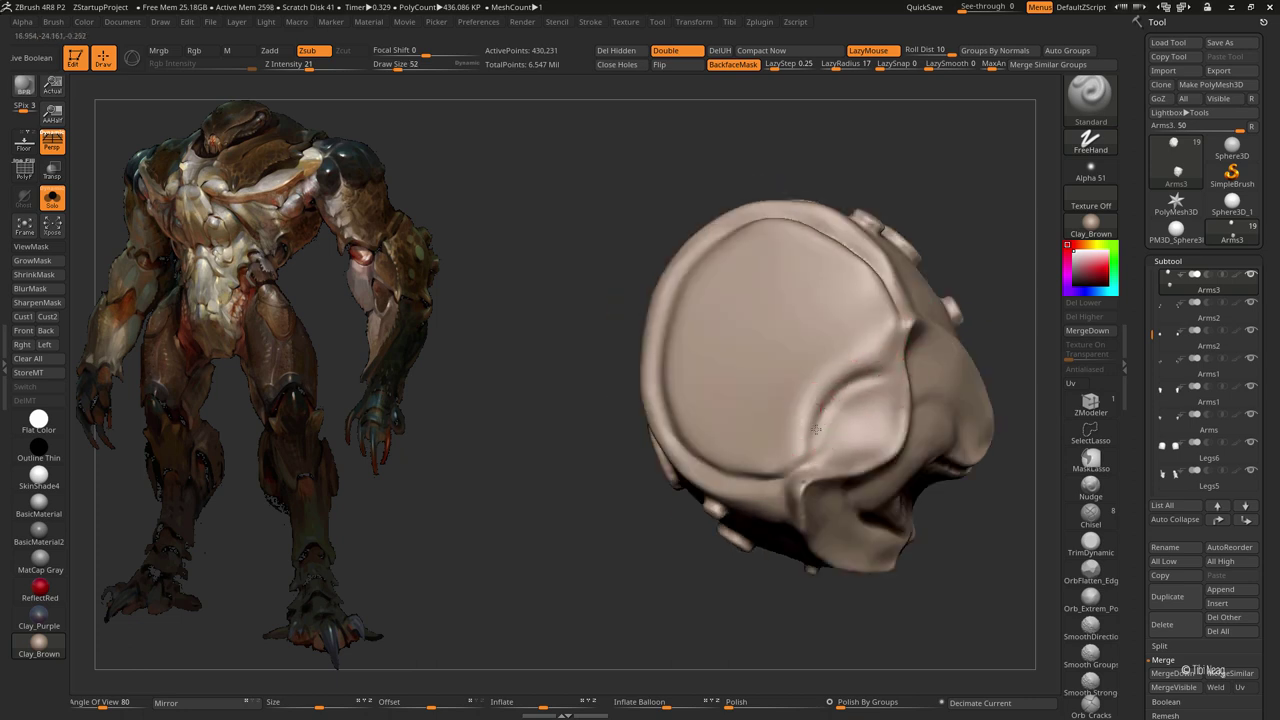
{"action": "mouse_move", "coordinate": [966, 206]}
{"action": "left_mouse_down"}
{"action": "mouse_move", "coordinate": [980, 177]}
{"action": "mouse_move", "coordinate": [826, 240]}
{"action": "mouse_move", "coordinate": [757, 200]}
{"action": "left_mouse_up"}
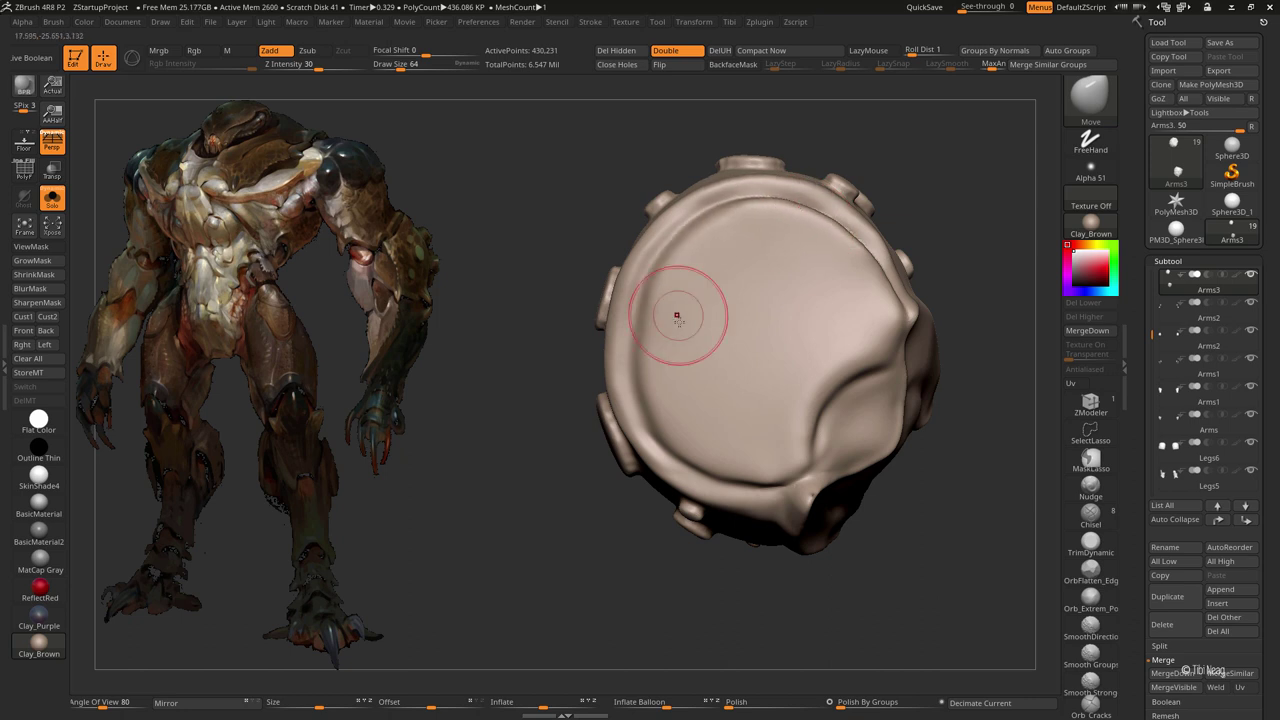
{"action": "mouse_move", "coordinate": [950, 290]}
{"action": "left_mouse_down"}
{"action": "mouse_move", "coordinate": [715, 486]}
{"action": "mouse_move", "coordinate": [857, 209]}
{"action": "mouse_move", "coordinate": [883, 227]}
{"action": "mouse_move", "coordinate": [843, 229]}
{"action": "mouse_move", "coordinate": [851, 249]}
{"action": "mouse_move", "coordinate": [664, 326]}
{"action": "mouse_move", "coordinate": [676, 437]}
{"action": "mouse_move", "coordinate": [647, 357]}
{"action": "mouse_move", "coordinate": [620, 330]}
{"action": "mouse_move", "coordinate": [594, 329]}
{"action": "mouse_move", "coordinate": [575, 387]}
{"action": "mouse_move", "coordinate": [528, 352]}
{"action": "mouse_move", "coordinate": [600, 285]}
{"action": "mouse_move", "coordinate": [618, 312]}
{"action": "mouse_move", "coordinate": [612, 346]}
{"action": "mouse_move", "coordinate": [583, 380]}
{"action": "mouse_move", "coordinate": [636, 318]}
{"action": "mouse_move", "coordinate": [637, 350]}
{"action": "mouse_move", "coordinate": [622, 332]}
{"action": "mouse_move", "coordinate": [603, 366]}
{"action": "mouse_move", "coordinate": [604, 455]}
{"action": "left_mouse_up"}
{"action": "key", "text": "shift+f"}
{"action": "key", "text": "shift+f"}
Step: Mask the round bumps on the shoulder shell with MaskPen
{"action": "left_click", "coordinate": [616, 323], "text": "ctrl"}
{"action": "left_click", "coordinate": [575, 387], "text": "ctrl"}
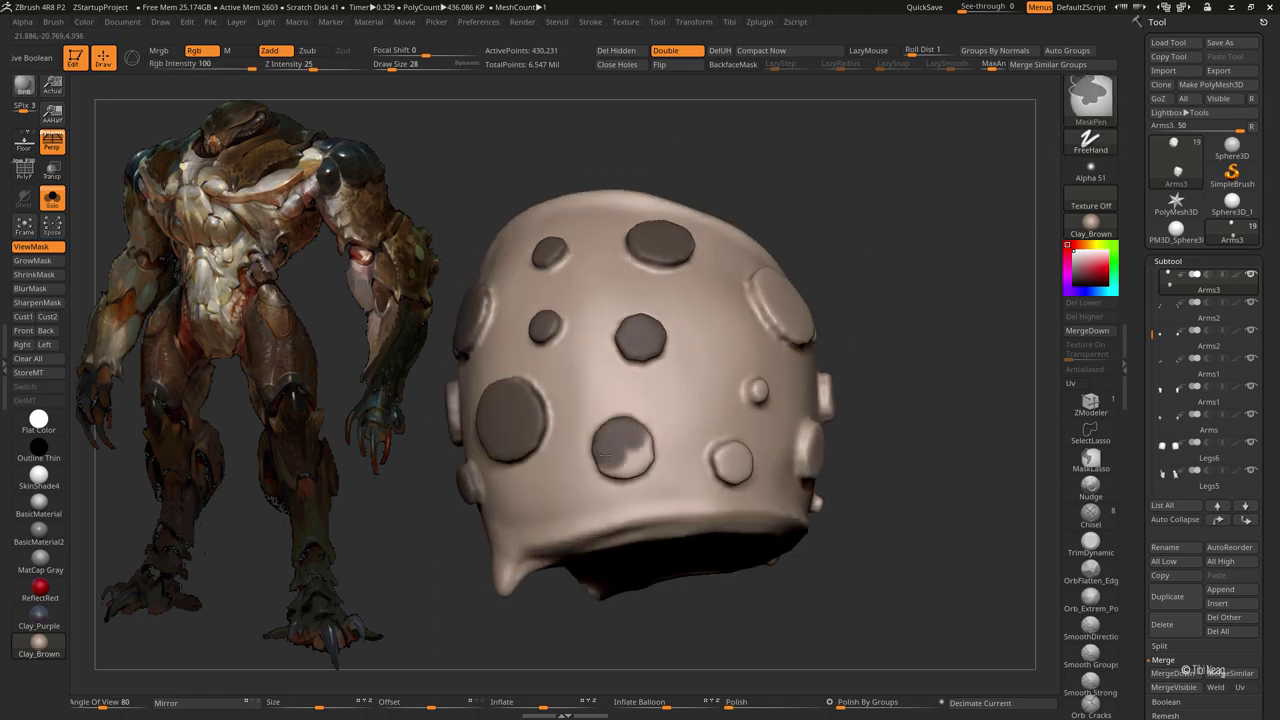
{"action": "left_click_drag", "start_coordinate": [666, 320], "coordinate": [725, 390]}
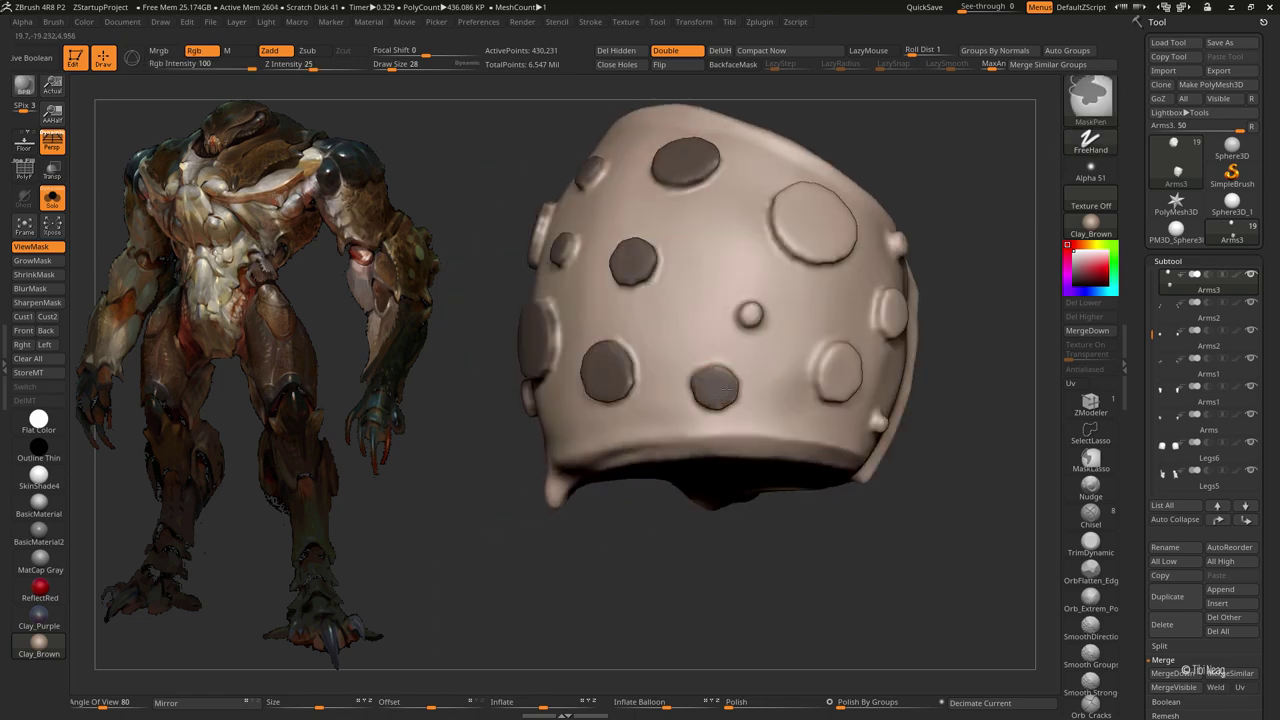
{"action": "mouse_move", "coordinate": [774, 214]}
{"action": "left_mouse_down"}
{"action": "mouse_move", "coordinate": [729, 294]}
{"action": "mouse_move", "coordinate": [708, 298]}
{"action": "mouse_move", "coordinate": [765, 320]}
{"action": "left_mouse_up"}
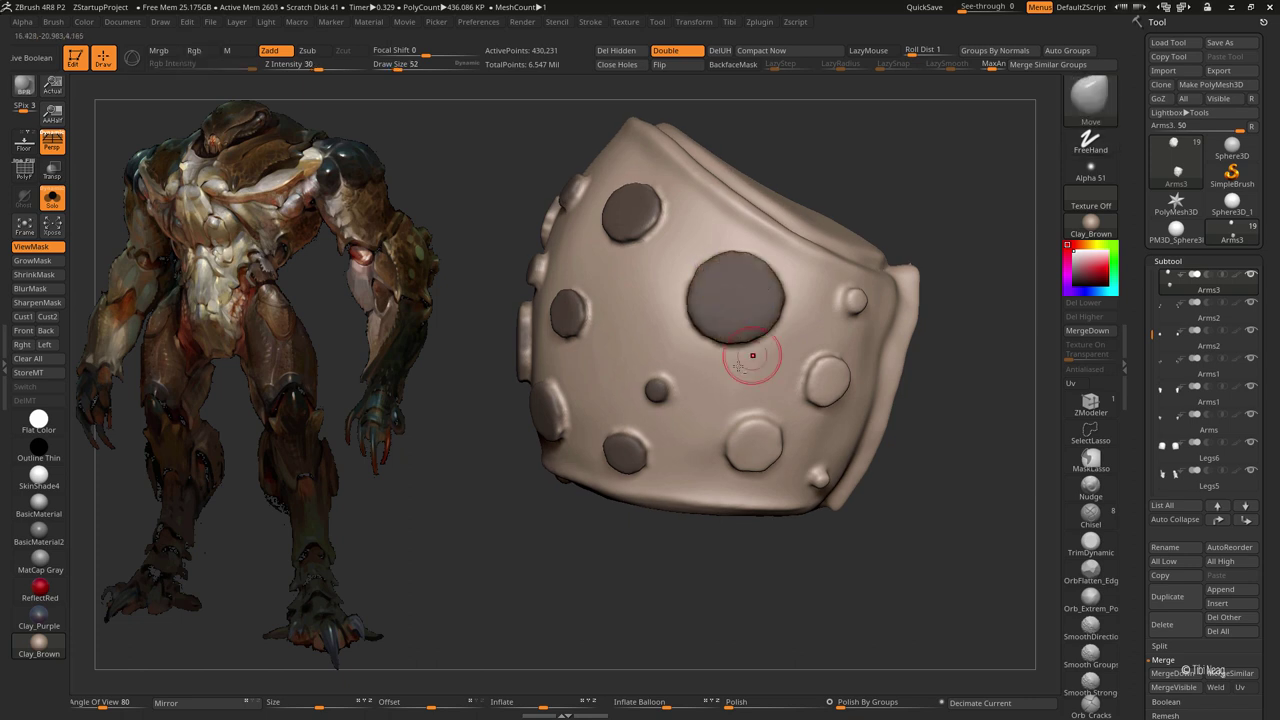
{"action": "mouse_move", "coordinate": [749, 363]}
{"action": "left_mouse_down"}
{"action": "mouse_move", "coordinate": [720, 362]}
{"action": "mouse_move", "coordinate": [695, 298]}
{"action": "left_mouse_up"}
{"action": "key", "text": "b"}
{"action": "key", "text": "m"}
{"action": "key", "text": "v"}
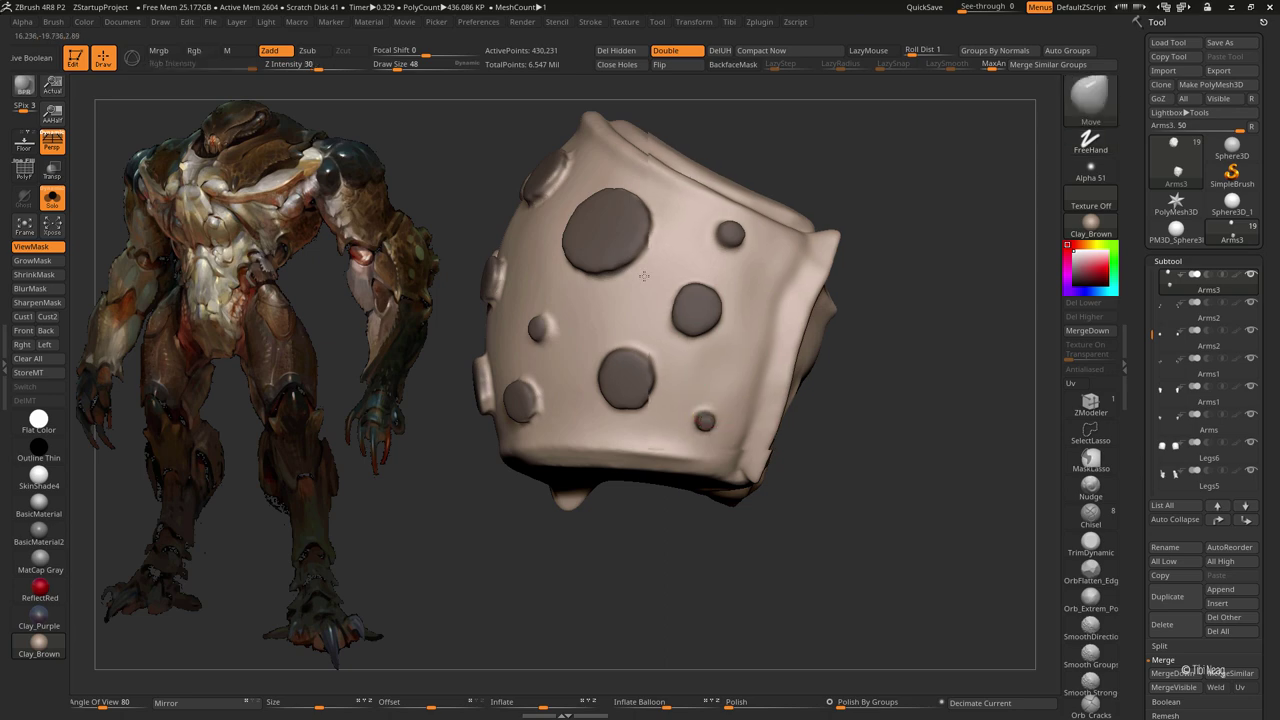
{"action": "left_click_drag", "start_coordinate": [707, 427], "coordinate": [642, 262]}
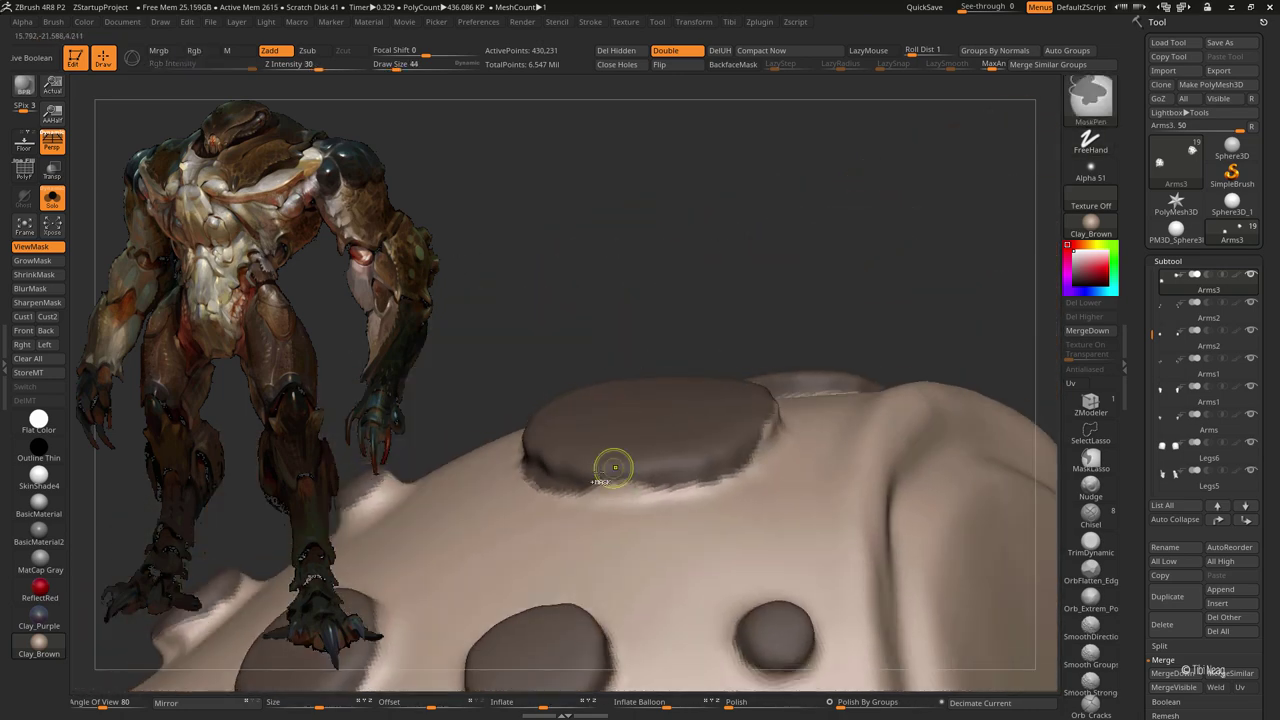
{"action": "left_click_drag", "start_coordinate": [586, 437], "coordinate": [673, 378]}
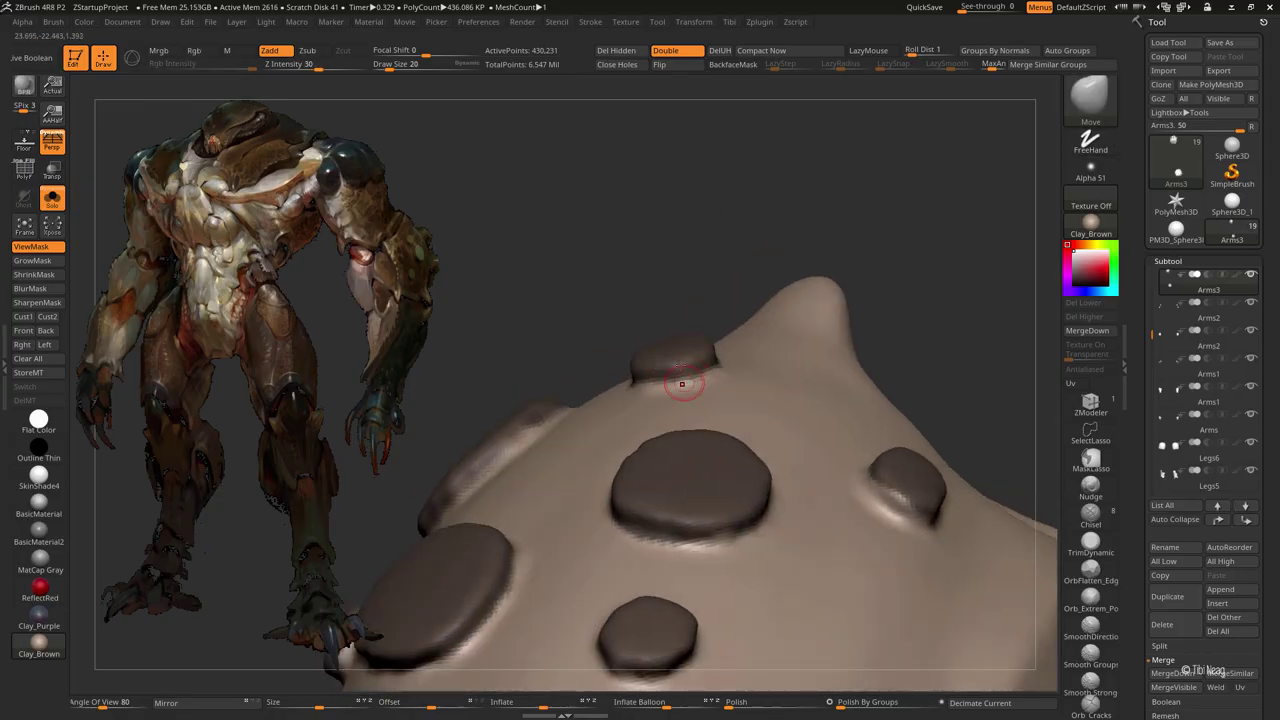
Step: Split the masked bumps into their own subtool and close the shell's holes
{"action": "key", "text": "shift+f"}
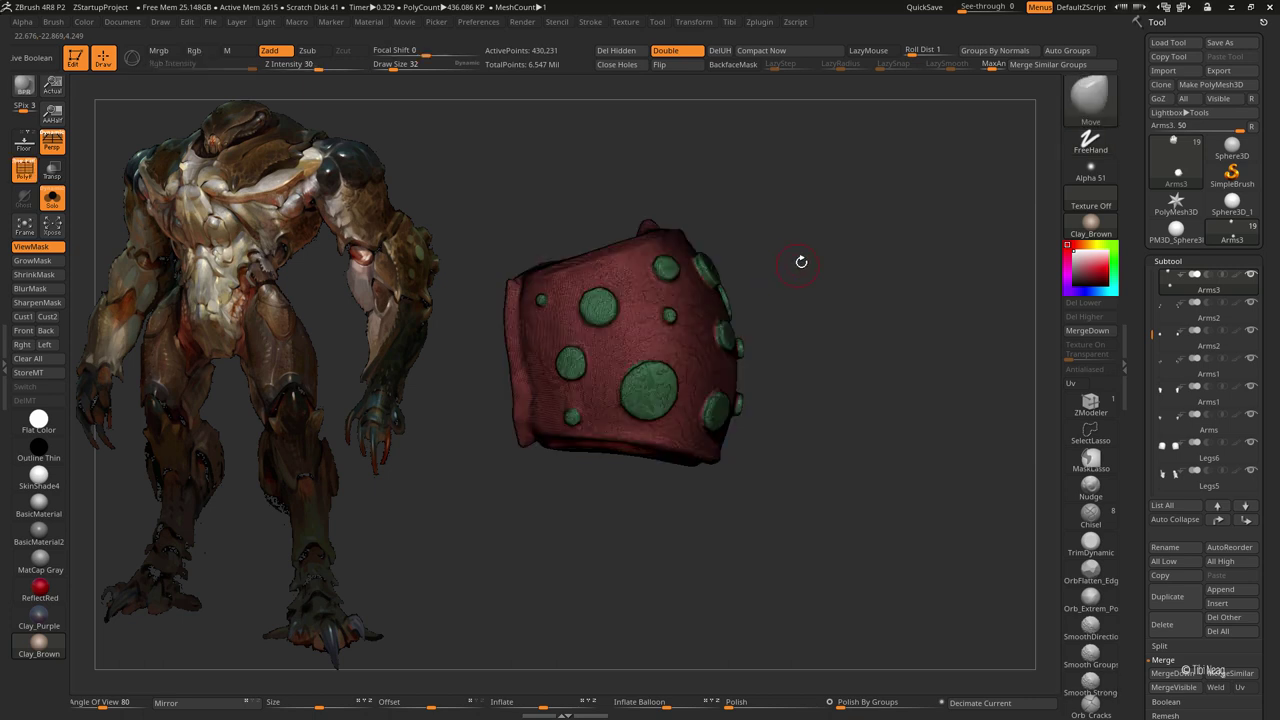
{"action": "left_click_drag", "start_coordinate": [650, 145], "coordinate": [634, 151]}
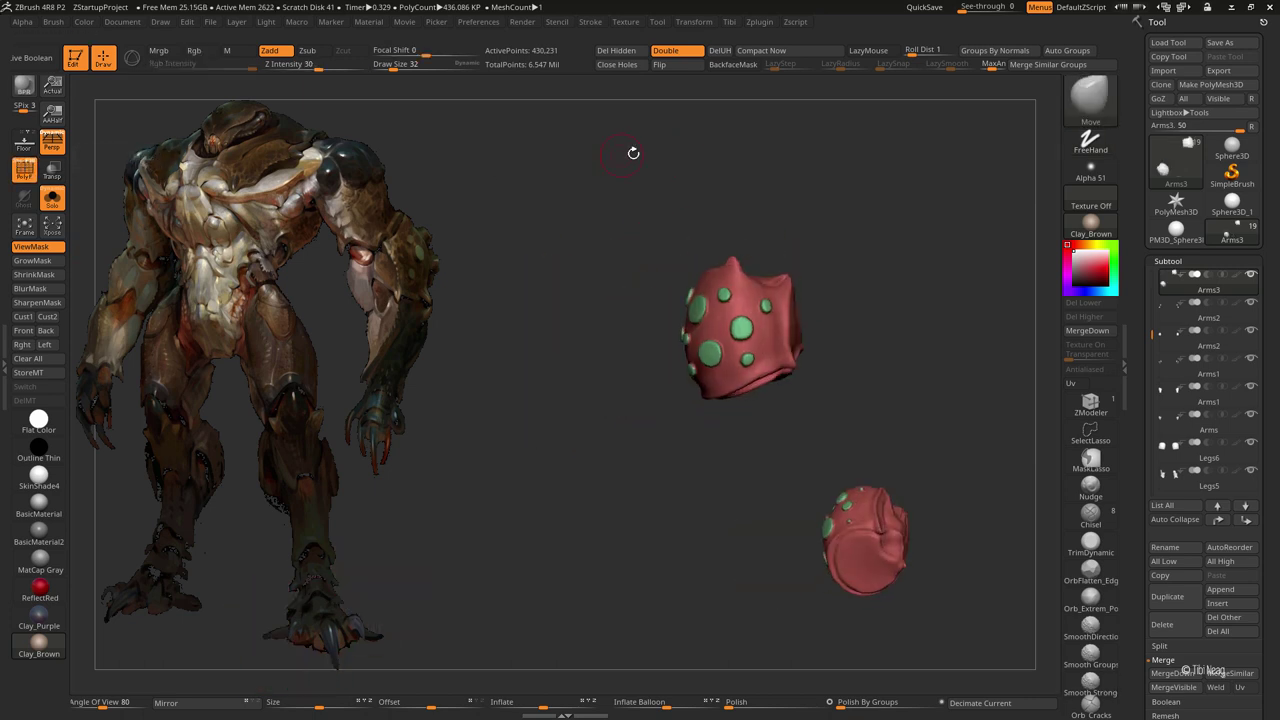
{"action": "left_click", "coordinate": [1160, 646]}
{"action": "left_click", "coordinate": [1228, 659]}
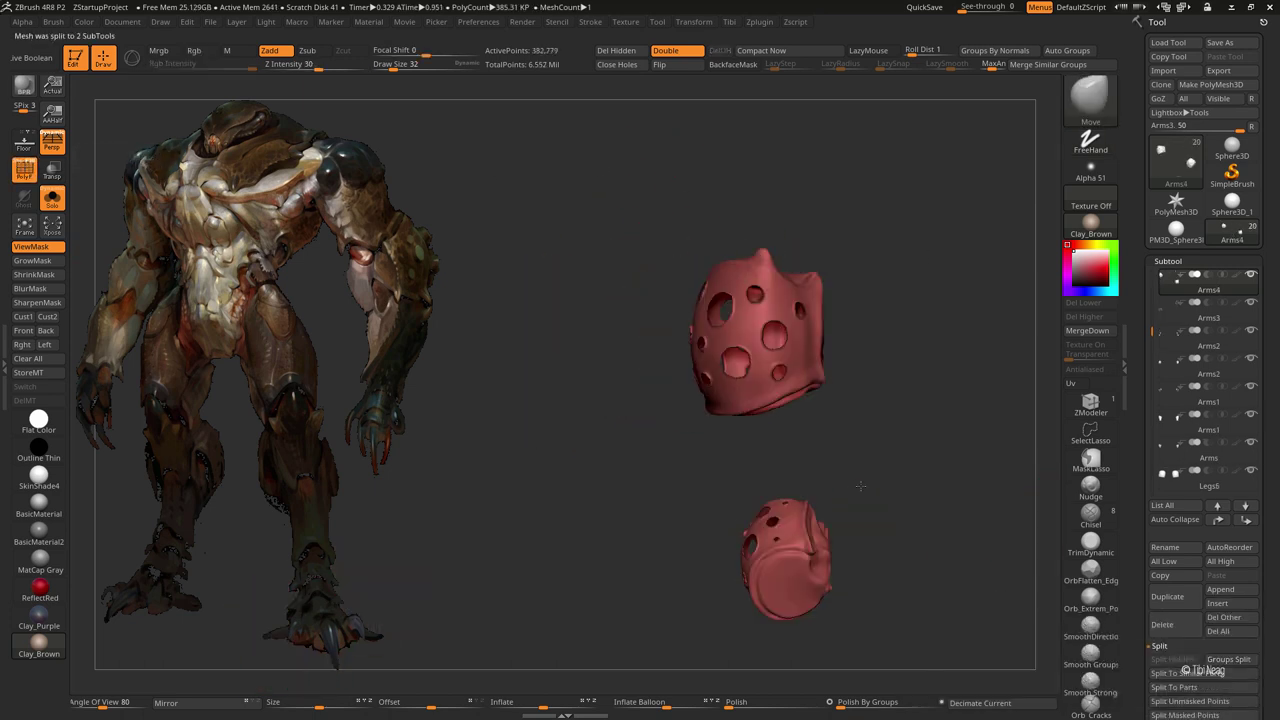
{"action": "left_click_drag", "start_coordinate": [874, 484], "coordinate": [886, 451]}
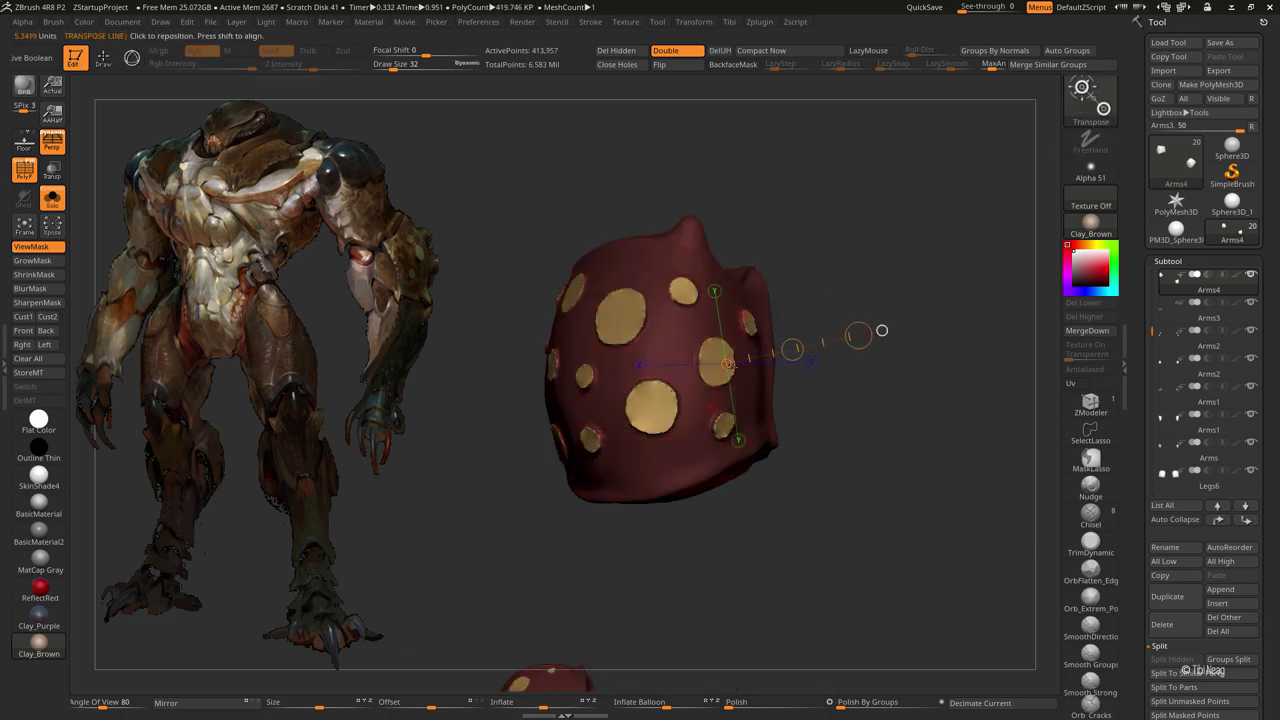
Step: Smooth the shell where the bumps were and turn off ViewMask
{"action": "left_click_drag", "start_coordinate": [806, 277], "coordinate": [659, 327], "text": "shift"}
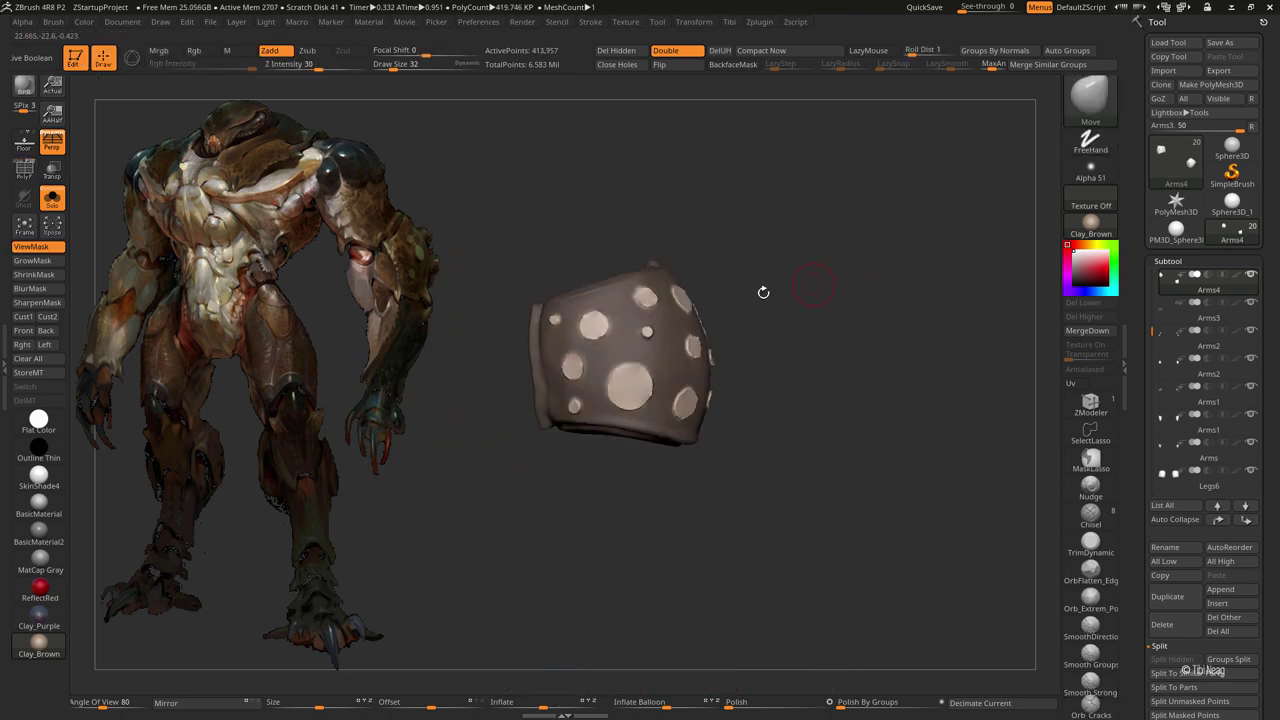
{"action": "key", "text": "bracketright"}
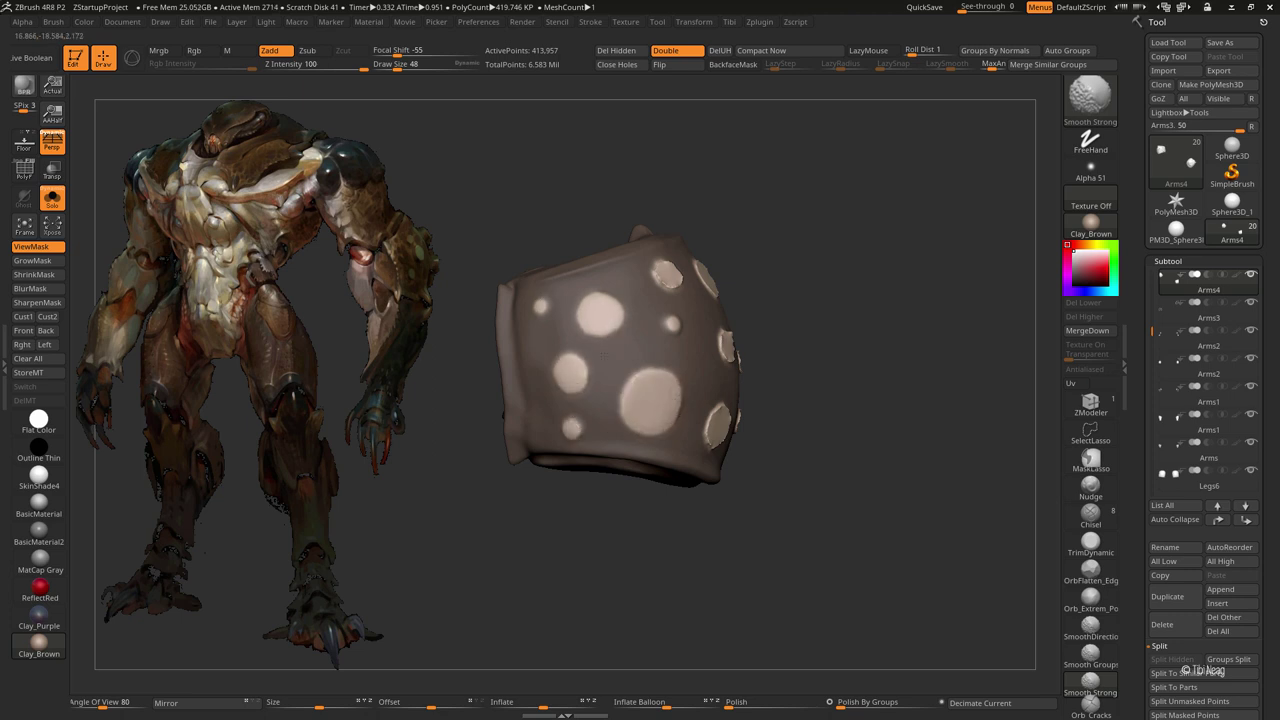
{"action": "left_click_drag", "start_coordinate": [831, 237], "coordinate": [763, 316]}
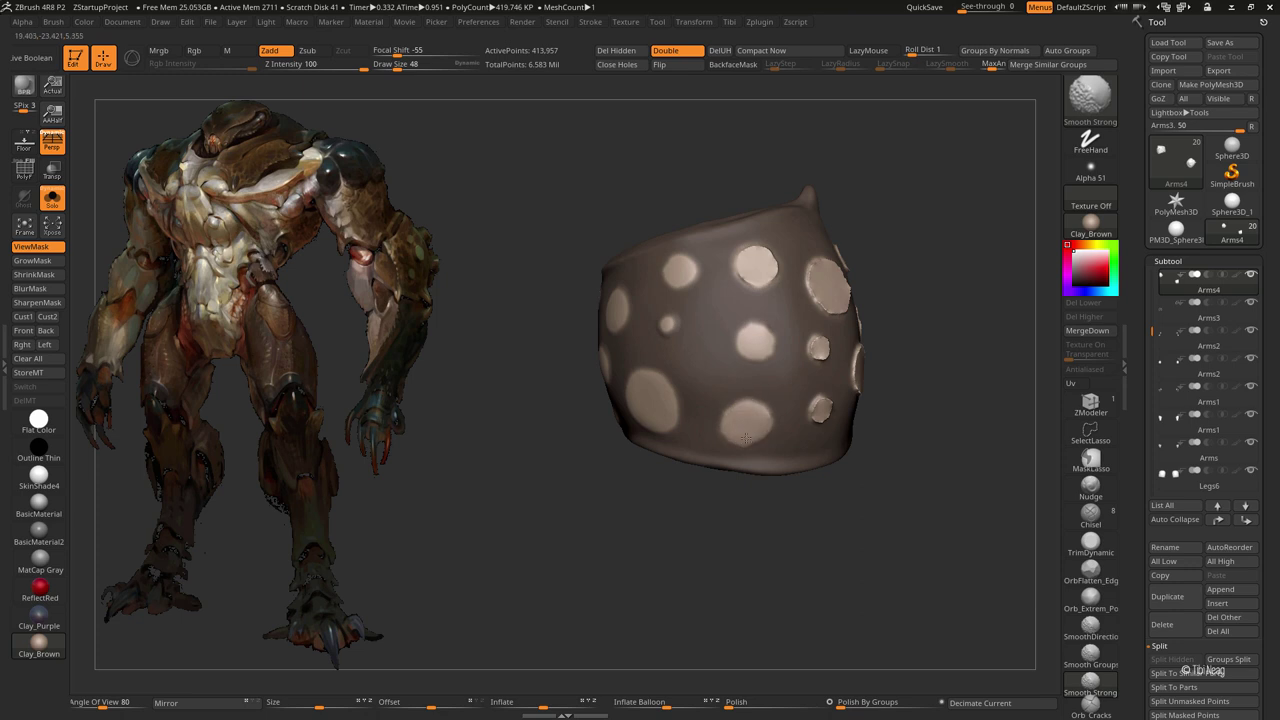
{"action": "left_click_drag", "start_coordinate": [757, 250], "coordinate": [830, 290]}
{"action": "key", "text": "bracketleft"}
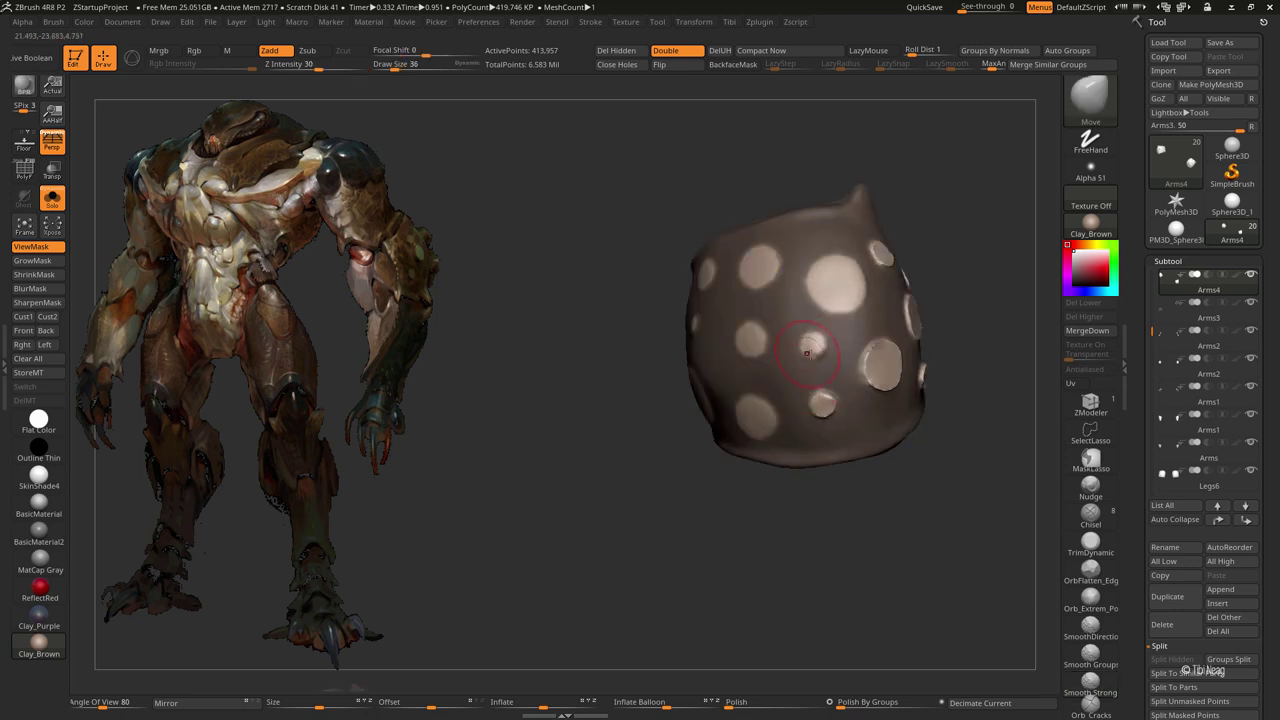
{"action": "left_click_drag", "start_coordinate": [920, 494], "coordinate": [876, 392]}
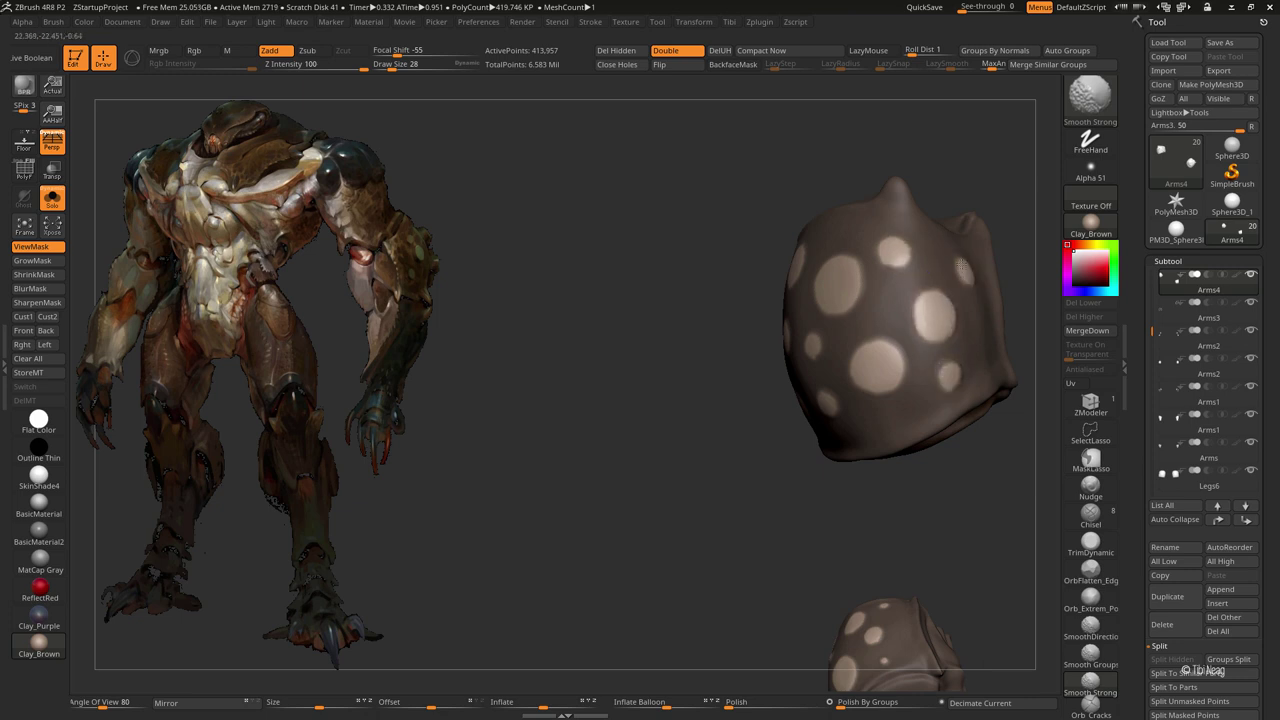
{"action": "key", "text": "ctrl+h"}
{"action": "left_click_drag", "start_coordinate": [629, 300], "coordinate": [714, 442]}
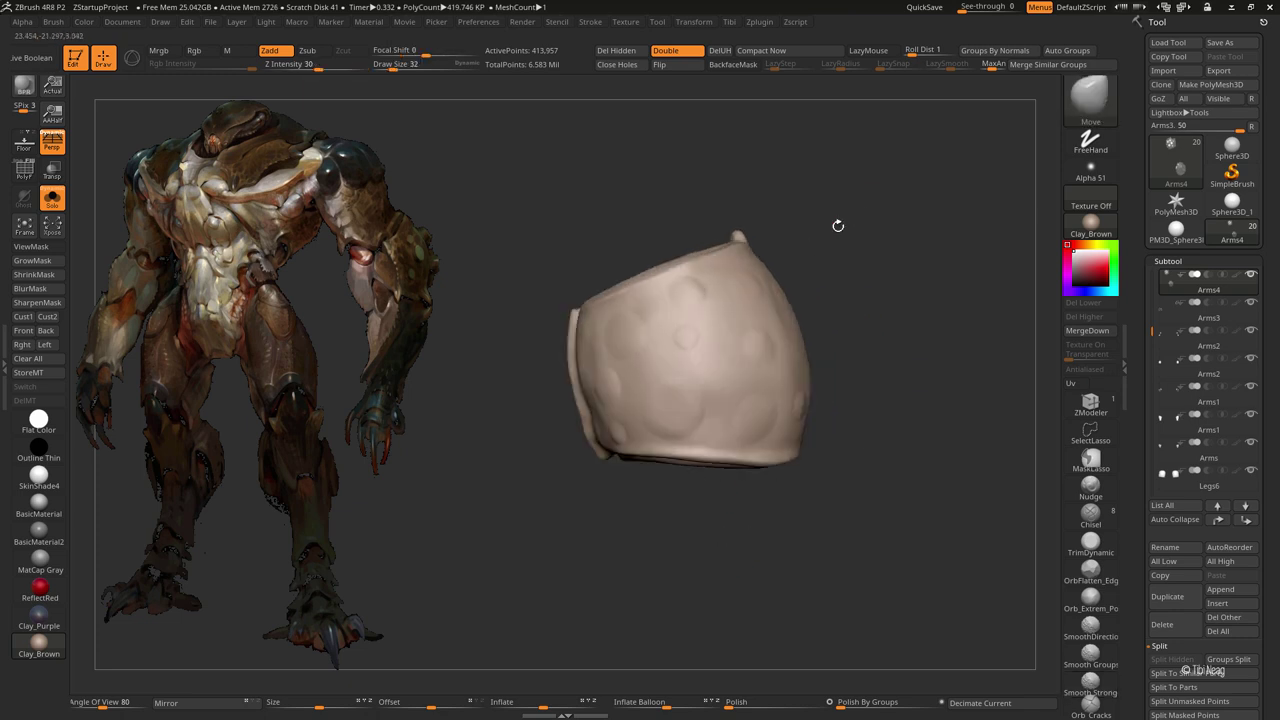
Step: Smooth out the remaining dents across the shell's front and other side
{"action": "mouse_move", "coordinate": [838, 223]}
{"action": "left_mouse_down"}
{"action": "mouse_move", "coordinate": [655, 350]}
{"action": "mouse_move", "coordinate": [627, 404]}
{"action": "left_mouse_up"}
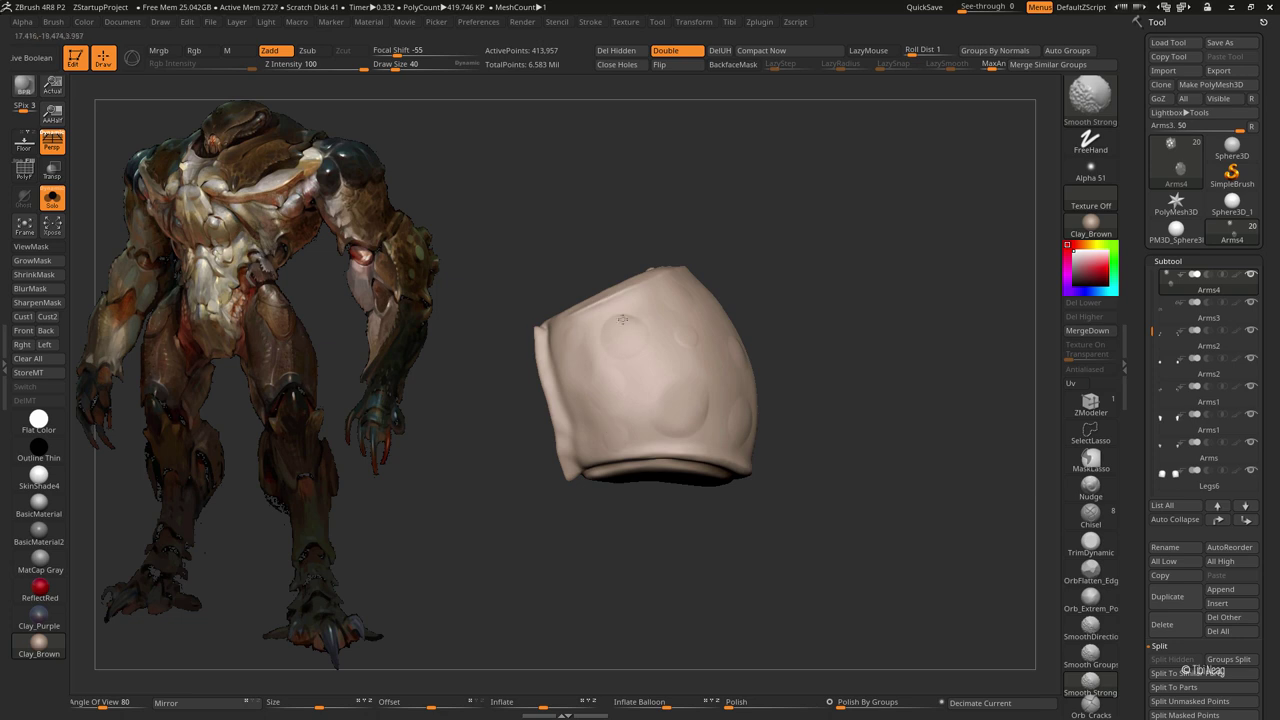
{"action": "left_click_drag", "start_coordinate": [622, 319], "coordinate": [688, 322]}
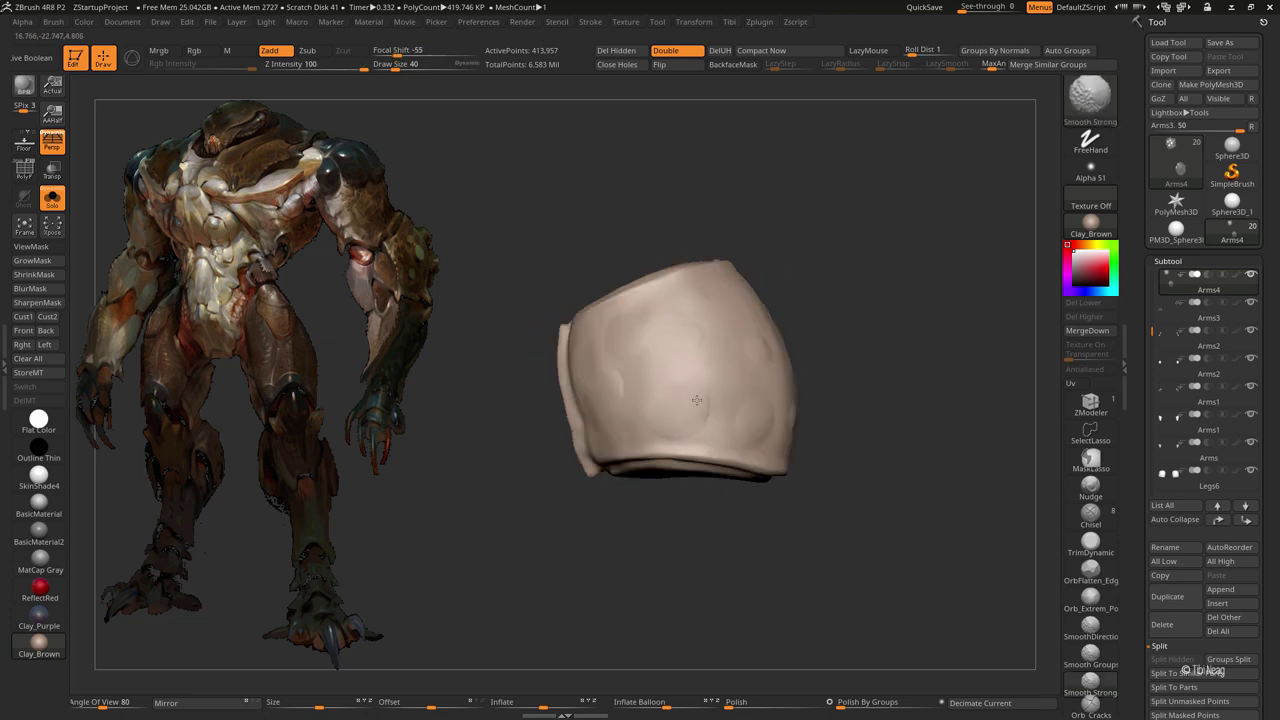
{"action": "left_click_drag", "start_coordinate": [696, 400], "coordinate": [770, 416]}
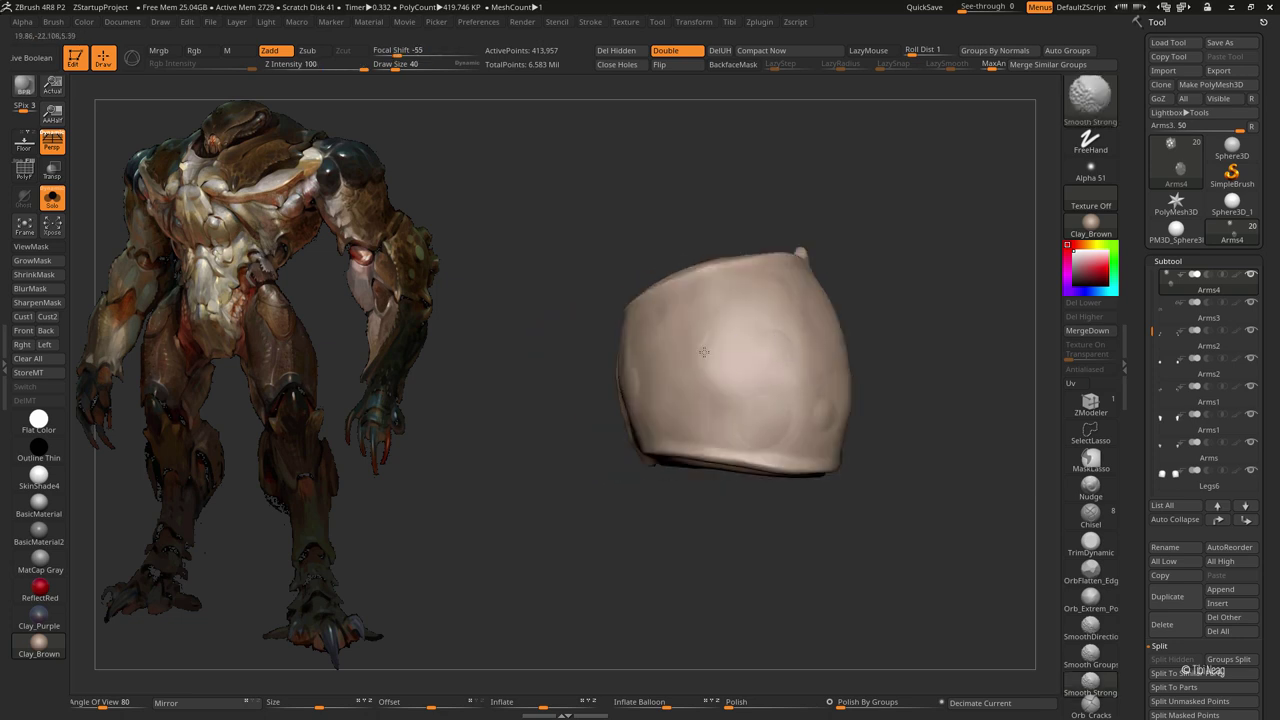
{"action": "left_click_drag", "start_coordinate": [826, 224], "coordinate": [843, 293]}
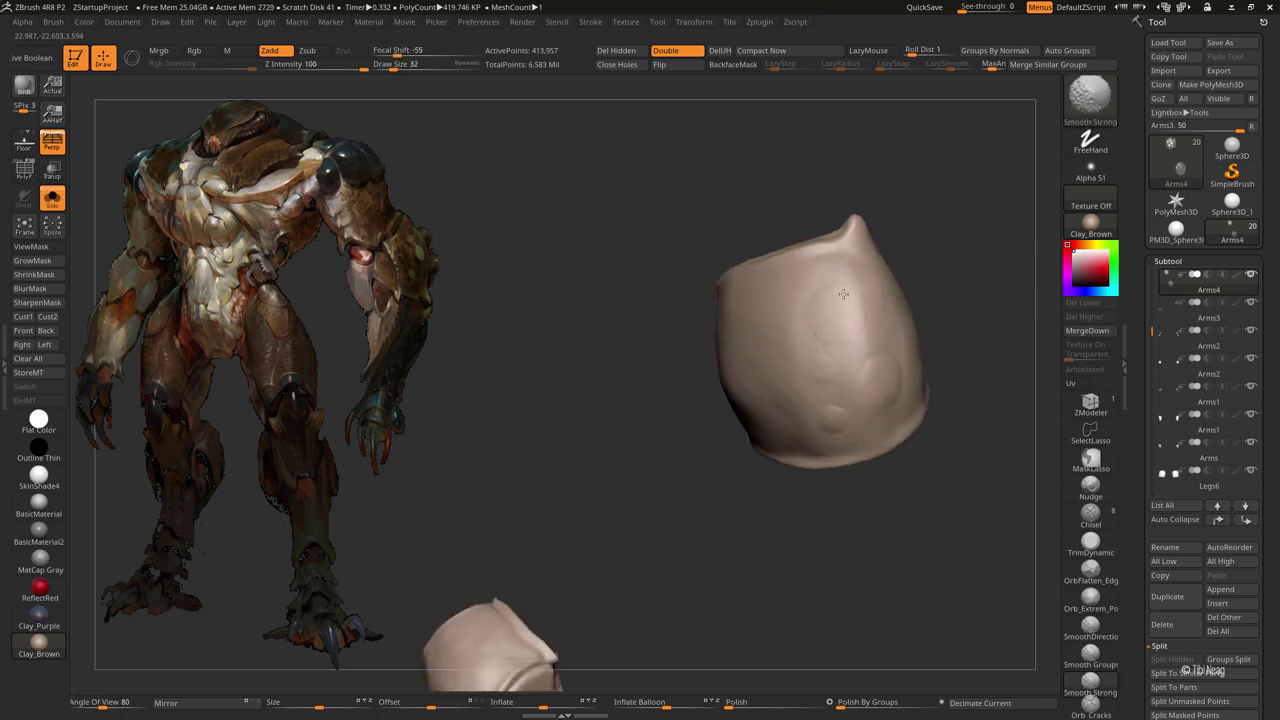
{"action": "left_click_drag", "start_coordinate": [852, 429], "coordinate": [929, 324]}
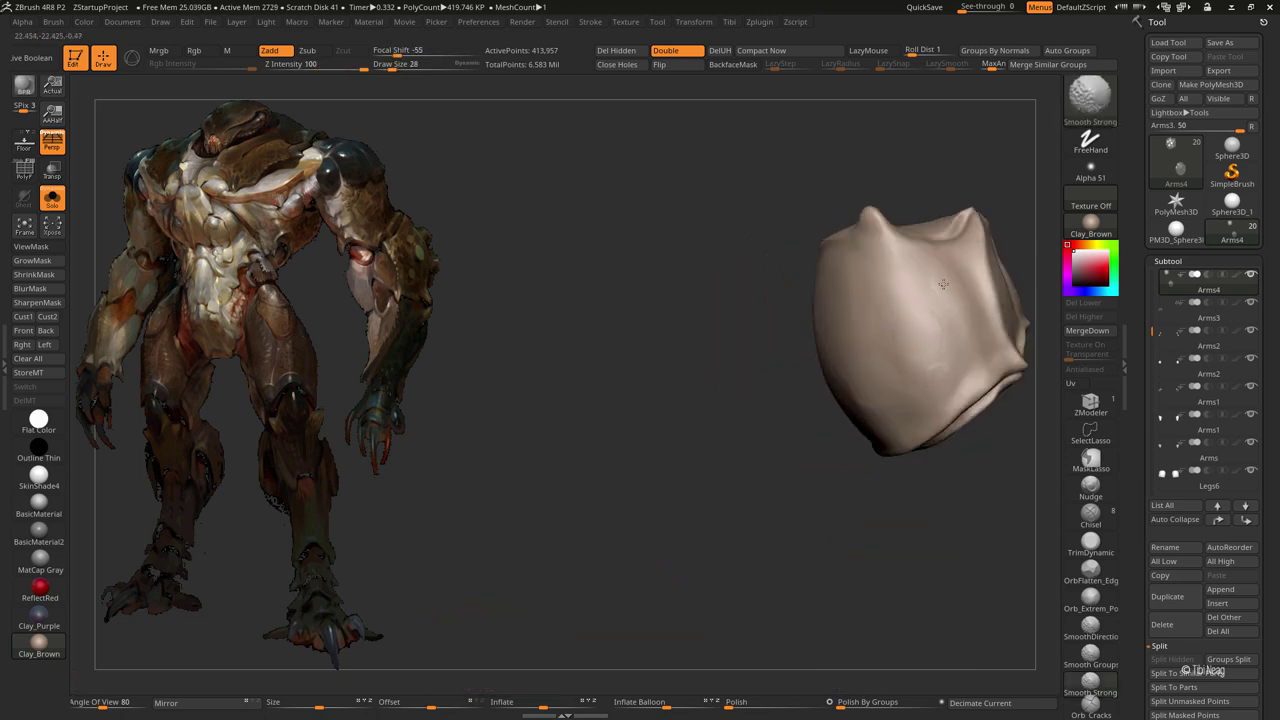
Step: Check the smoothed surface and move down to the Arms3 disc subtool
{"action": "left_click_drag", "start_coordinate": [805, 335], "coordinate": [777, 357]}
{"action": "mouse_move", "coordinate": [731, 206]}
{"action": "left_mouse_down"}
{"action": "mouse_move", "coordinate": [731, 414]}
{"action": "mouse_move", "coordinate": [833, 352]}
{"action": "mouse_move", "coordinate": [663, 386]}
{"action": "mouse_move", "coordinate": [617, 75]}
{"action": "mouse_move", "coordinate": [583, 226]}
{"action": "mouse_move", "coordinate": [557, 274]}
{"action": "left_mouse_up"}
{"action": "key", "text": "Down"}
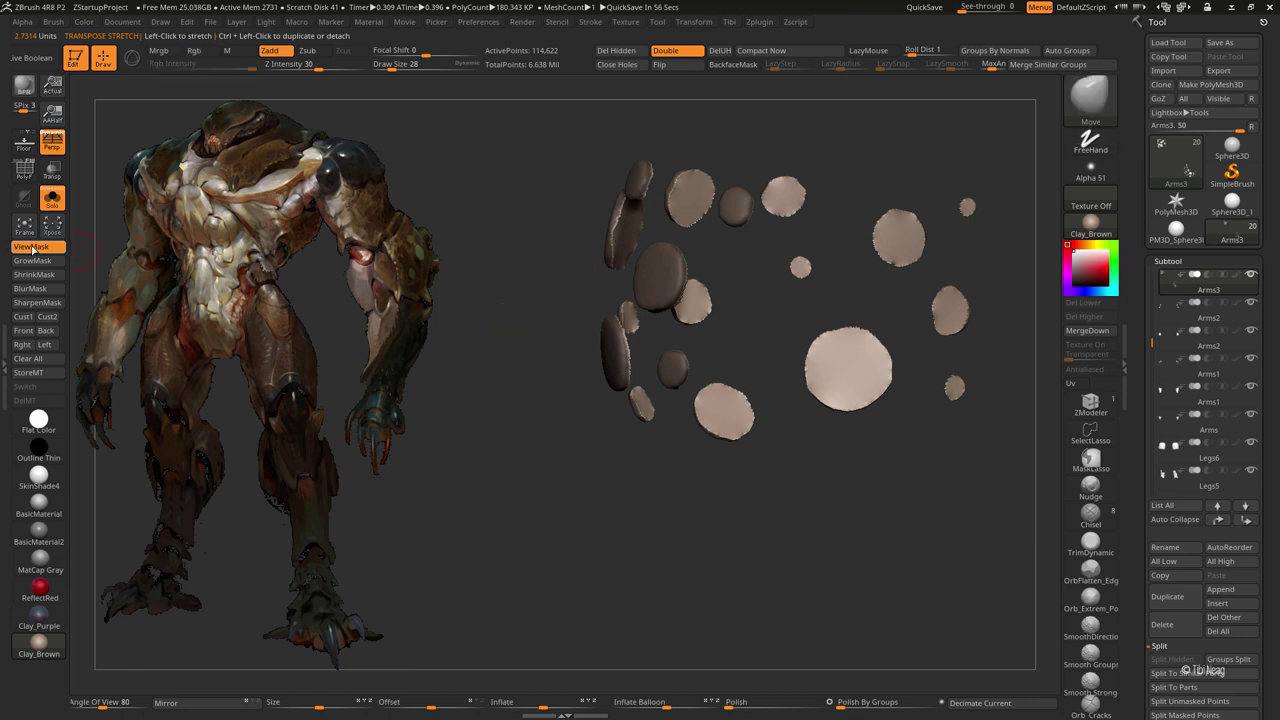
Step: Inflate the scattered disc plates to thicken their rims
{"action": "left_click", "coordinate": [31, 247]}
{"action": "left_click_drag", "start_coordinate": [520, 706], "coordinate": [565, 706]}
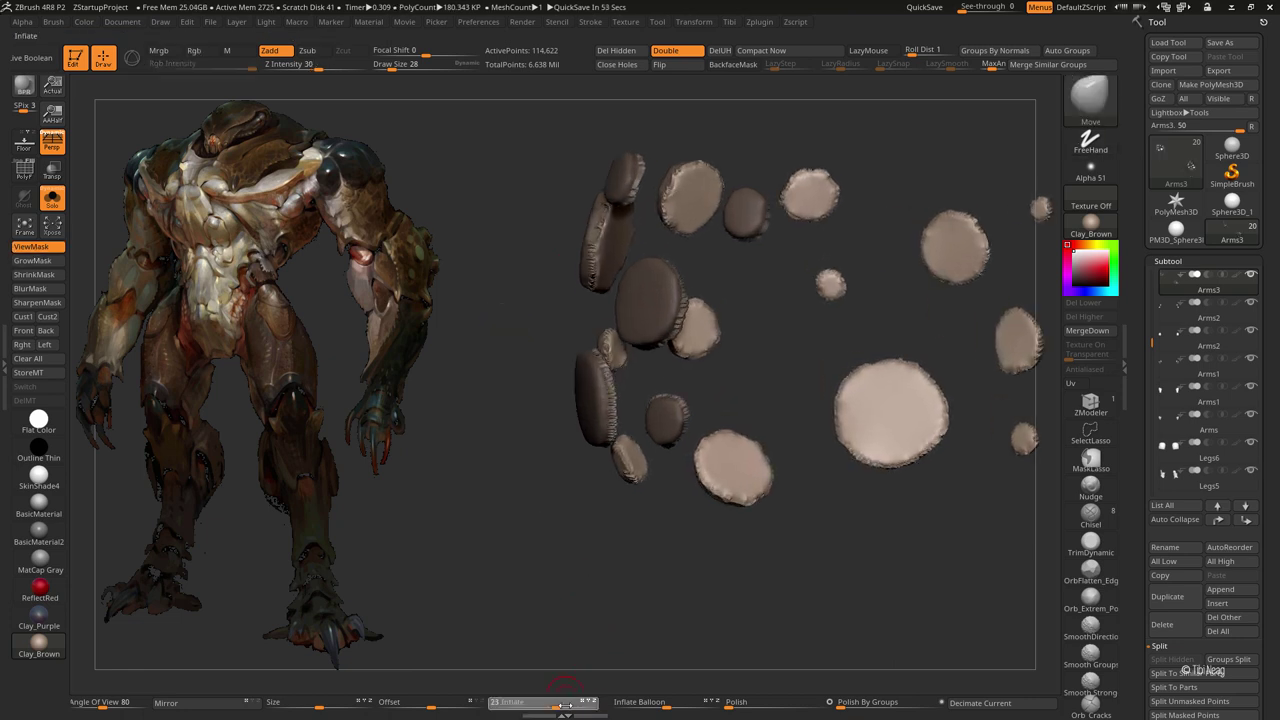
{"action": "key", "text": "w"}
{"action": "mouse_move", "coordinate": [563, 591]}
{"action": "left_mouse_down"}
{"action": "mouse_move", "coordinate": [529, 549]}
{"action": "mouse_move", "coordinate": [608, 423]}
{"action": "left_mouse_up"}
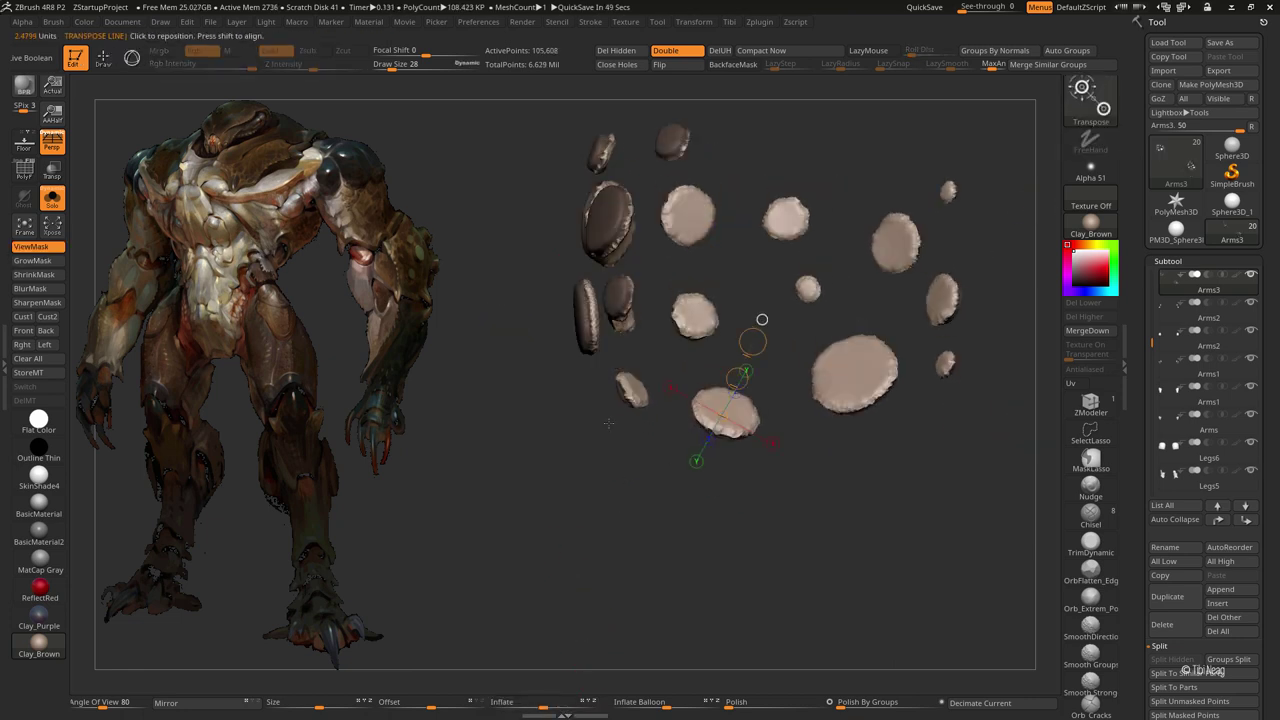
{"action": "key", "text": "q"}
Step: Turn off ViewMask and Solo, frame the full character, and select the Arms subtool
{"action": "key", "text": "ctrl+h"}
{"action": "mouse_move", "coordinate": [727, 591]}
{"action": "left_mouse_down"}
{"action": "mouse_move", "coordinate": [620, 586]}
{"action": "mouse_move", "coordinate": [730, 650]}
{"action": "left_mouse_up"}
{"action": "left_click", "coordinate": [52, 198]}
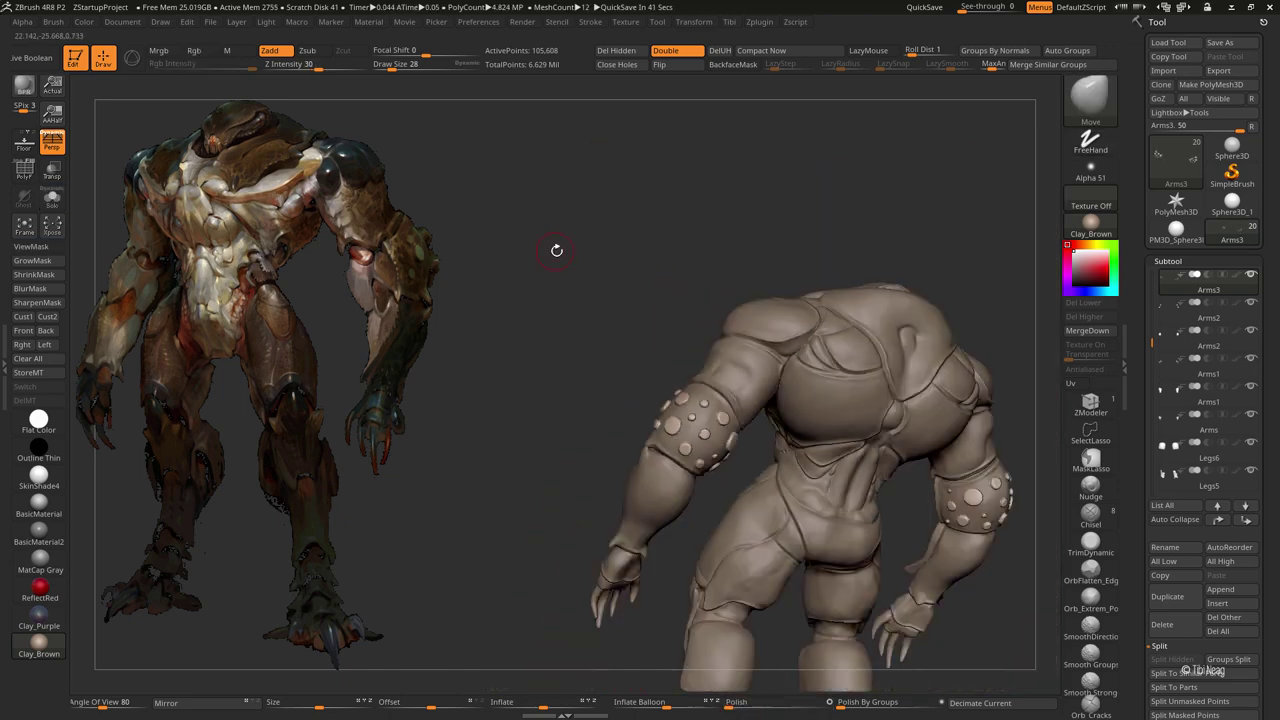
{"action": "left_click_drag", "start_coordinate": [554, 249], "coordinate": [813, 300]}
{"action": "key", "text": "f"}
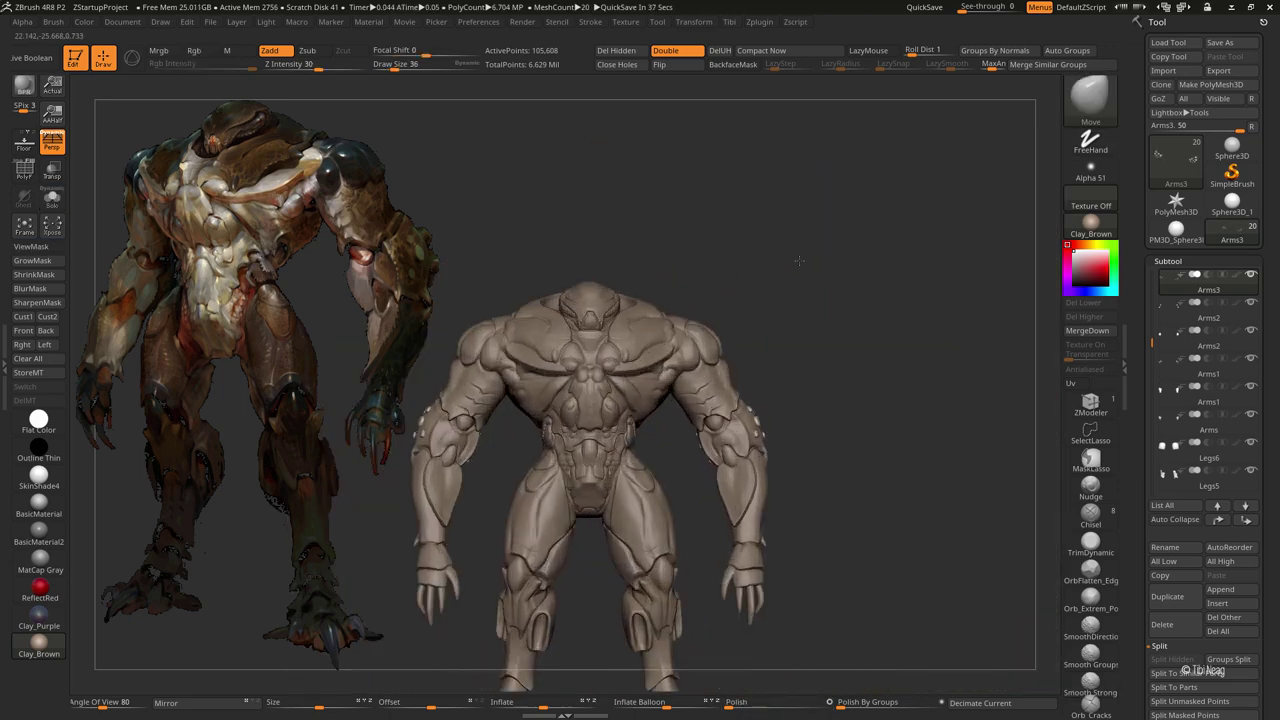
{"action": "left_click_drag", "start_coordinate": [760, 229], "coordinate": [787, 250]}
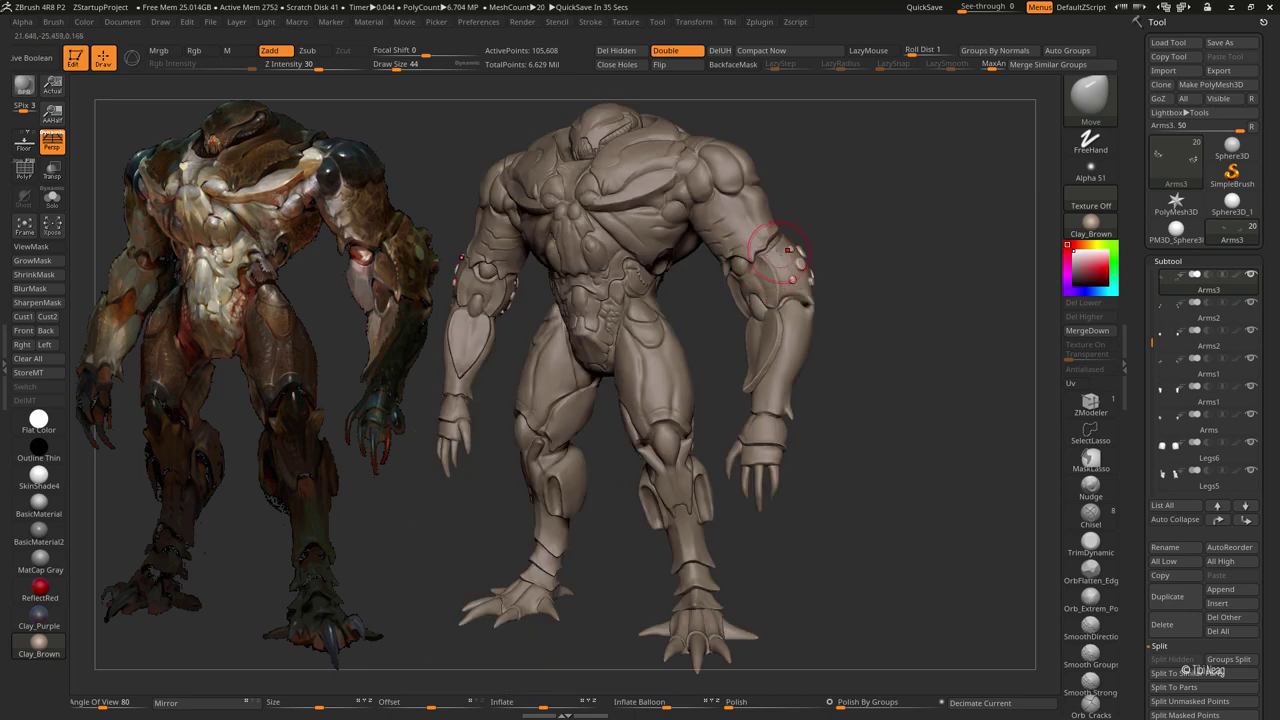
{"action": "left_click", "coordinate": [447, 368], "text": "alt"}
Step: Select Arms1, solo it, and load an enlarged DamStandard brush
{"action": "left_click", "coordinate": [460, 385], "text": "alt"}
{"action": "left_click", "coordinate": [52, 198]}
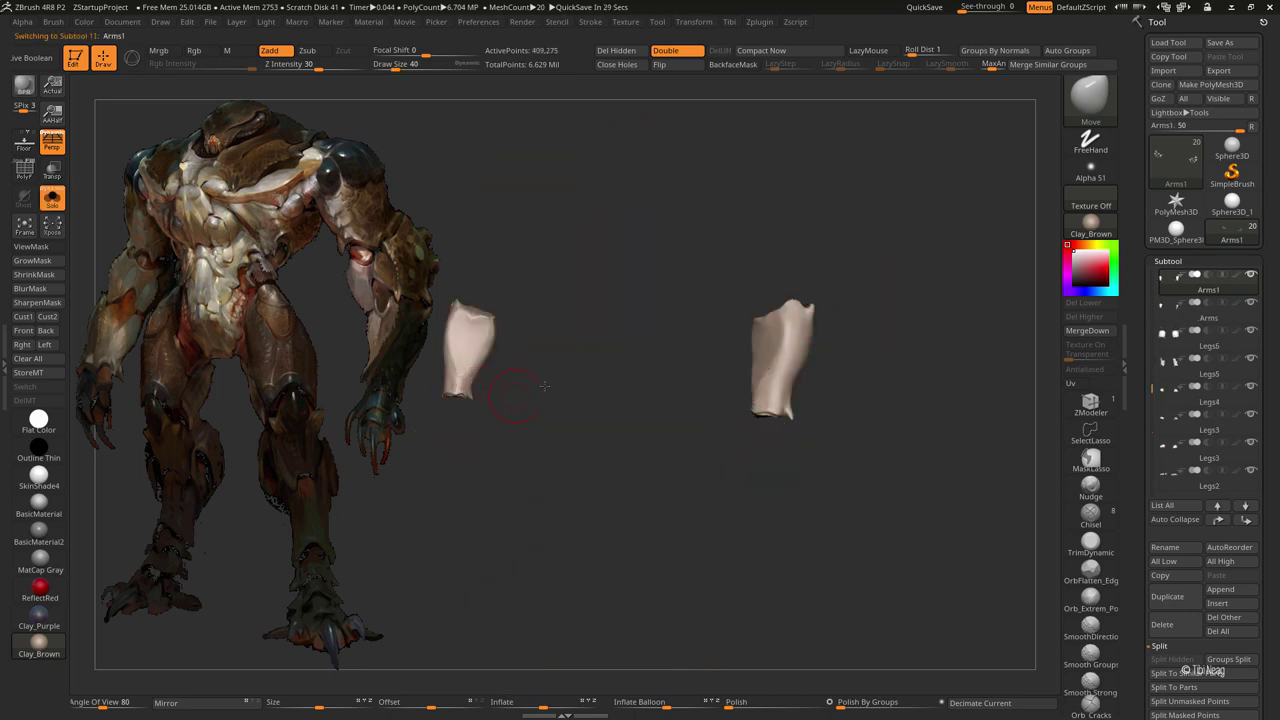
{"action": "key", "text": "f"}
{"action": "key", "text": "b"}
{"action": "key", "text": "d"}
{"action": "key", "text": "s"}
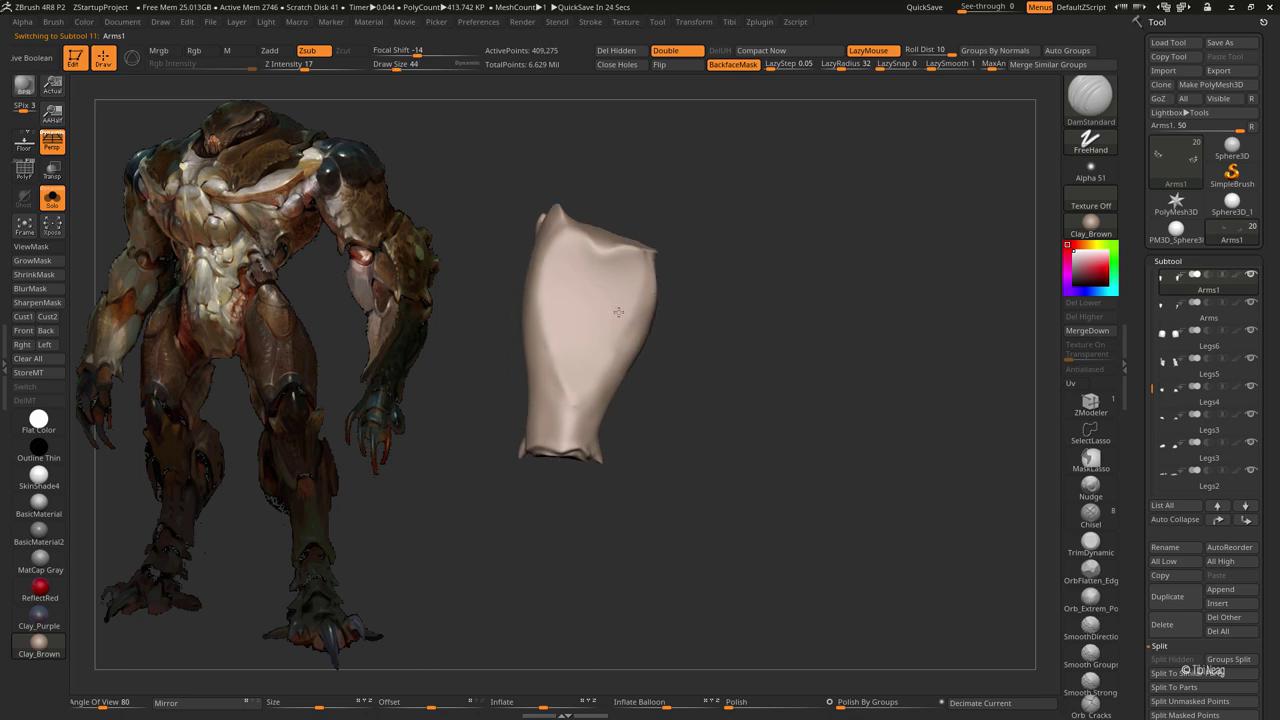
{"action": "key", "text": "shift+s"}
{"action": "key", "text": "shift+s"}
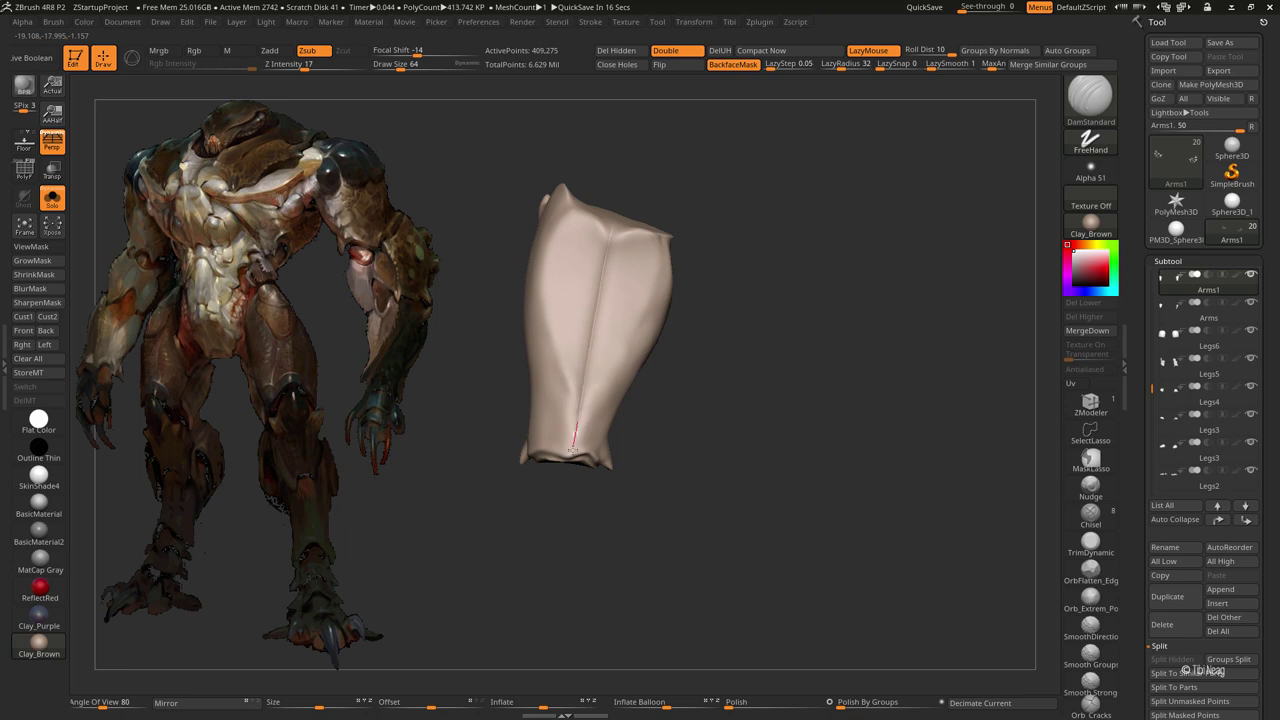
Step: Carve sharp lengthwise creases down the forearm piece's front
{"action": "left_click_drag", "start_coordinate": [572, 455], "coordinate": [777, 423]}
{"action": "key", "text": "shift+s"}
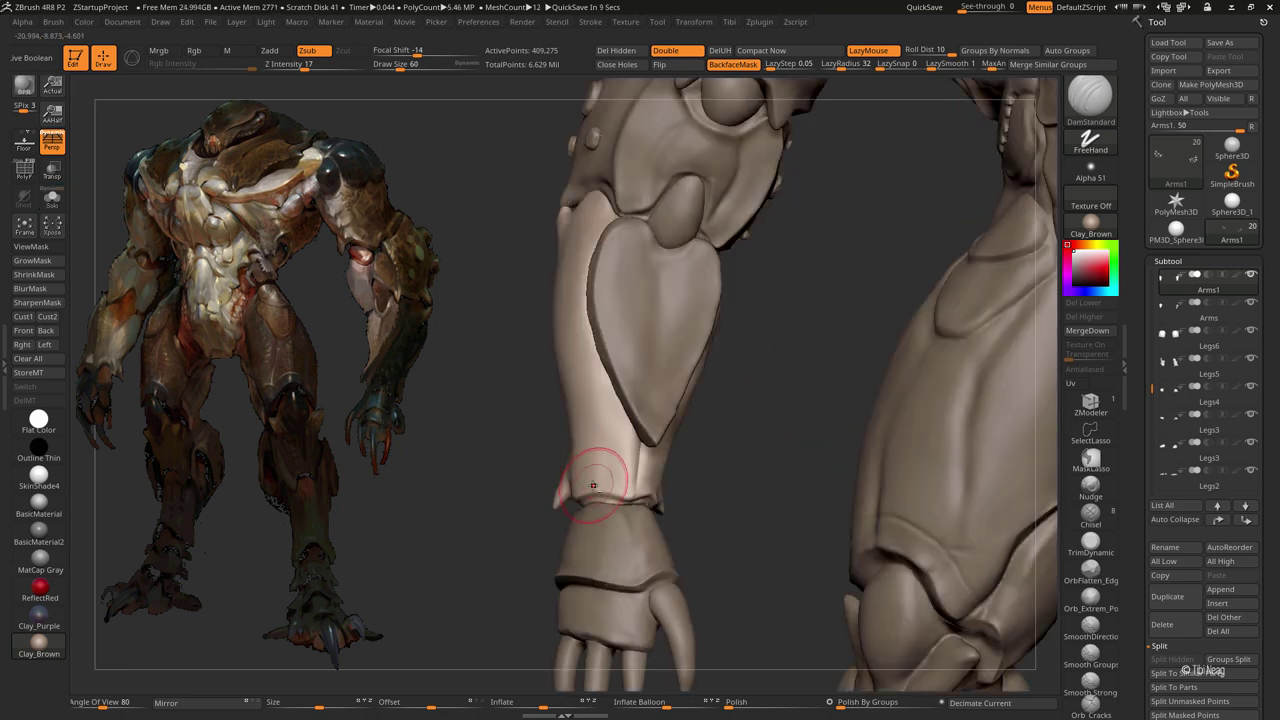
{"action": "key", "text": "shift+s"}
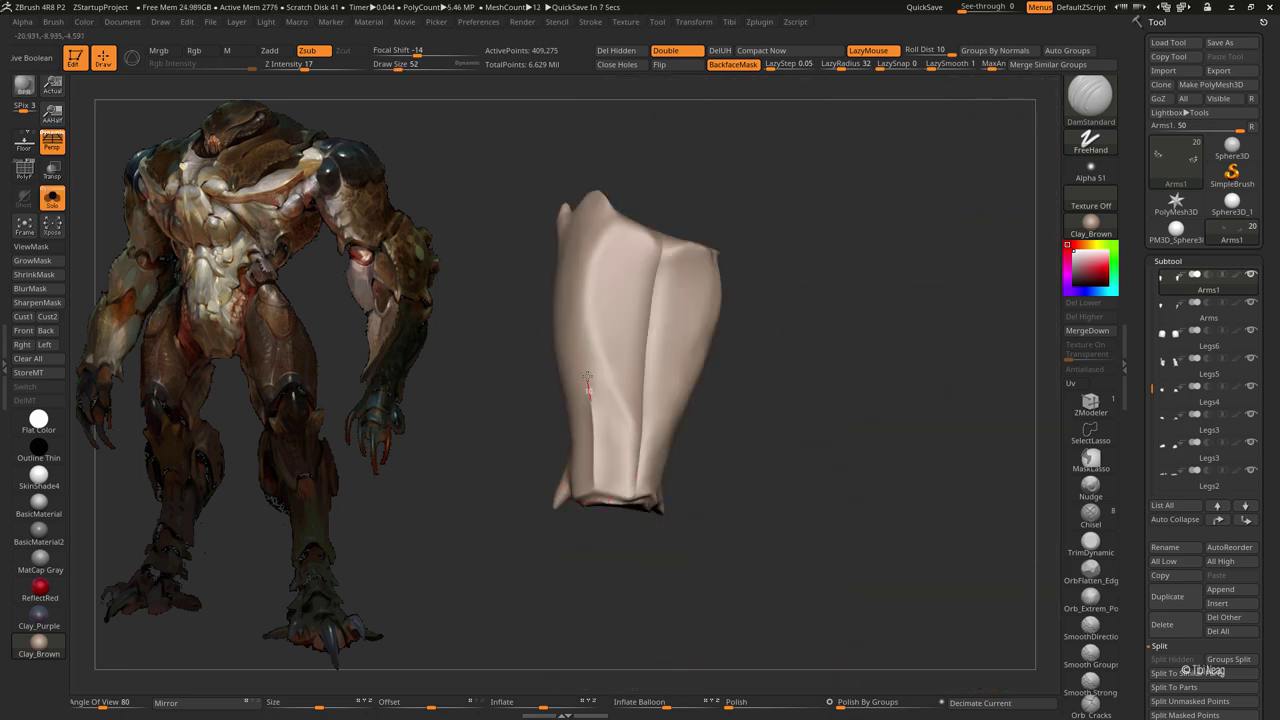
{"action": "left_click_drag", "start_coordinate": [598, 494], "coordinate": [593, 410]}
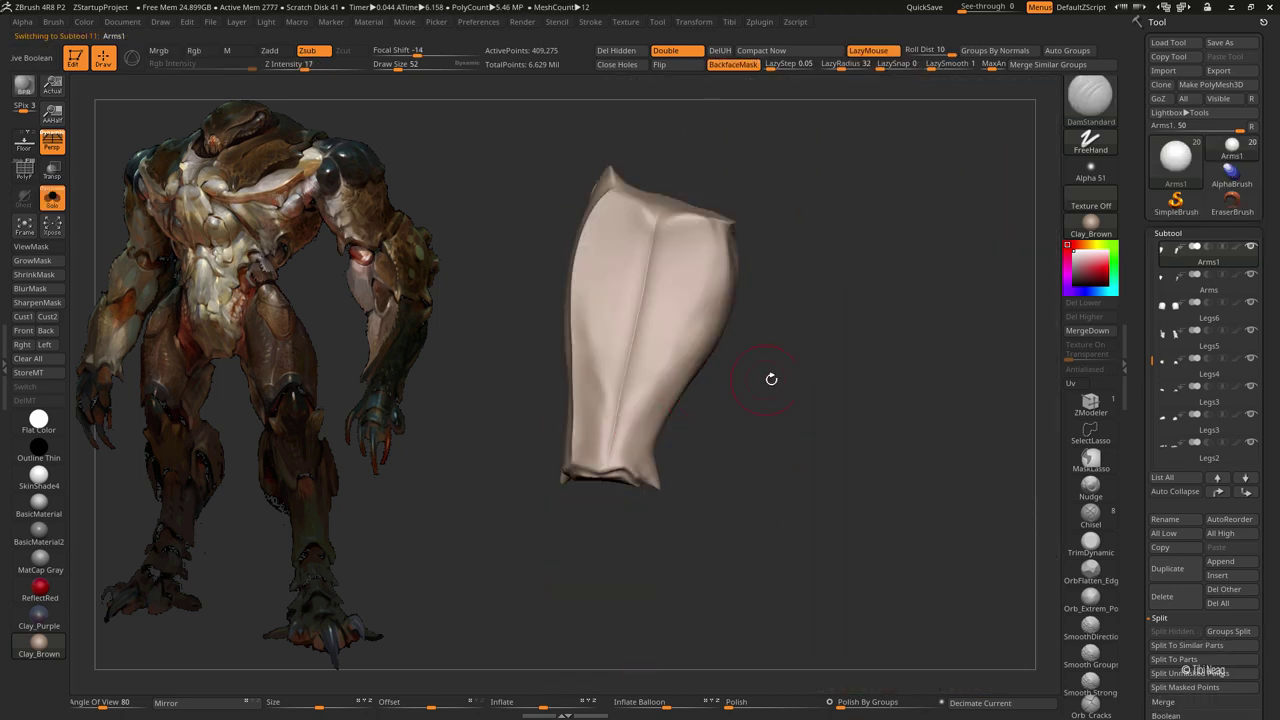
{"action": "mouse_move", "coordinate": [774, 375]}
{"action": "left_mouse_down"}
{"action": "mouse_move", "coordinate": [789, 337]}
{"action": "mouse_move", "coordinate": [1000, 260]}
{"action": "mouse_move", "coordinate": [805, 265]}
{"action": "left_mouse_up"}
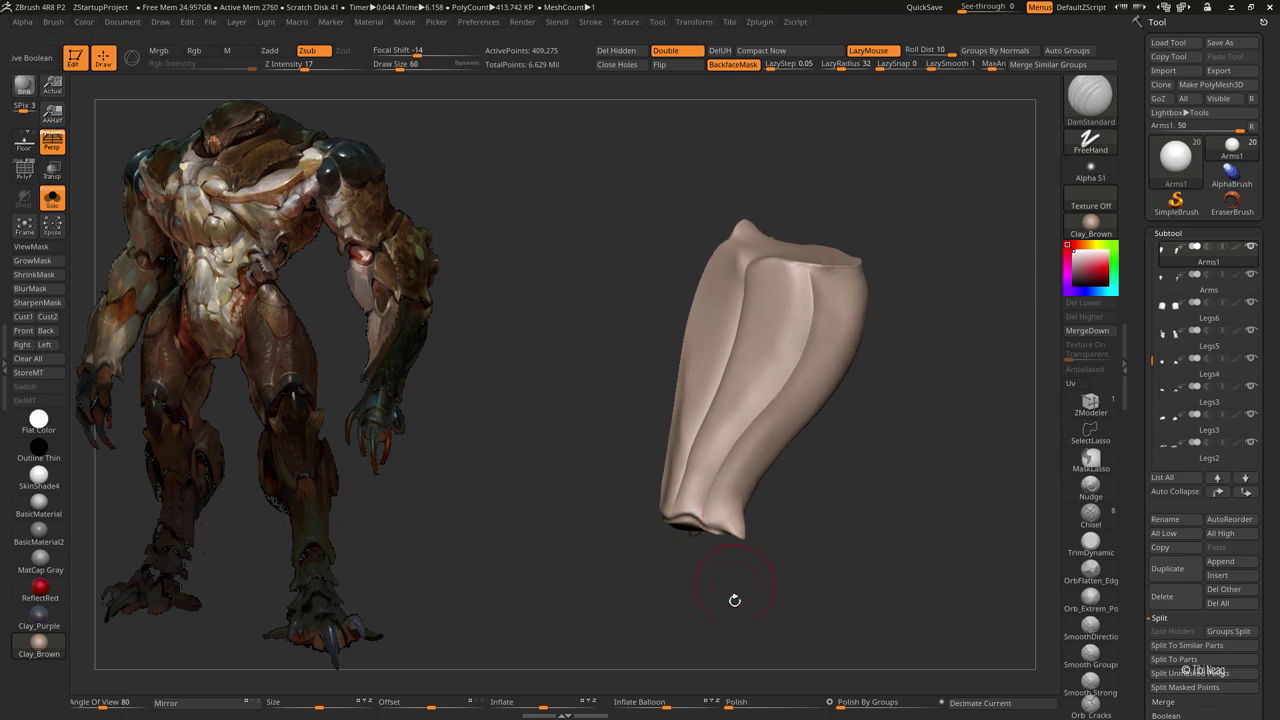
{"action": "key", "text": "alt+s"}
{"action": "key", "text": "alt+s"}
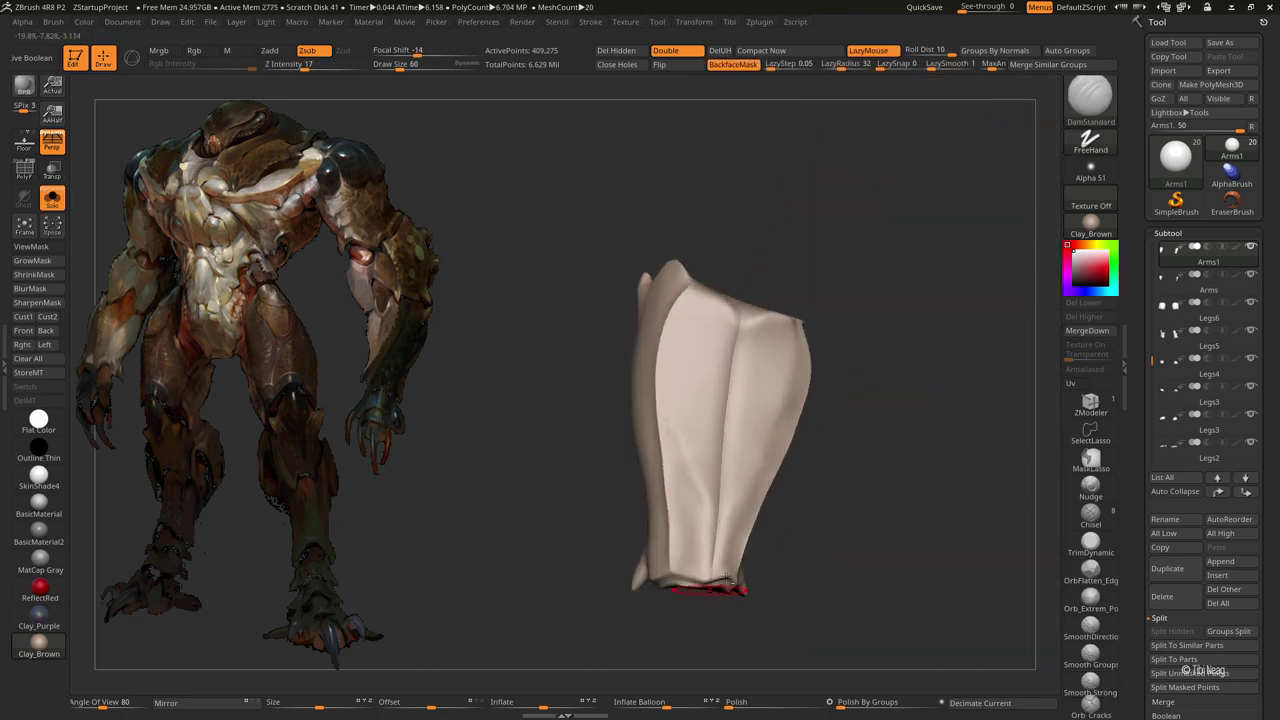
{"action": "left_click_drag", "start_coordinate": [616, 467], "coordinate": [674, 461]}
Step: Polish with hPolish, flare the plate with Move, and show the full creature again
{"action": "key", "text": "b"}
{"action": "key", "text": "h"}
{"action": "key", "text": "p"}
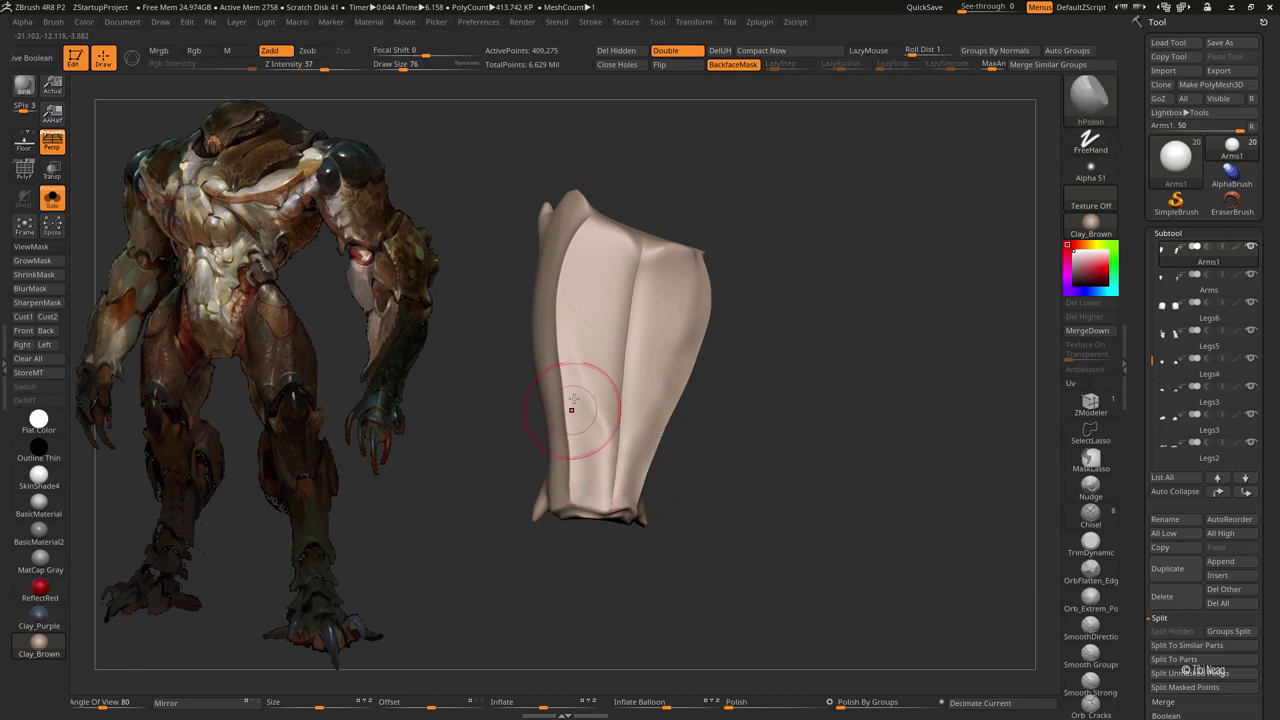
{"action": "mouse_move", "coordinate": [700, 540]}
{"action": "left_mouse_down"}
{"action": "mouse_move", "coordinate": [645, 520]}
{"action": "mouse_move", "coordinate": [694, 414]}
{"action": "mouse_move", "coordinate": [711, 446]}
{"action": "mouse_move", "coordinate": [706, 380]}
{"action": "mouse_move", "coordinate": [662, 460]}
{"action": "left_mouse_up"}
{"action": "key", "text": "b"}
{"action": "key", "text": "m"}
{"action": "key", "text": "v"}
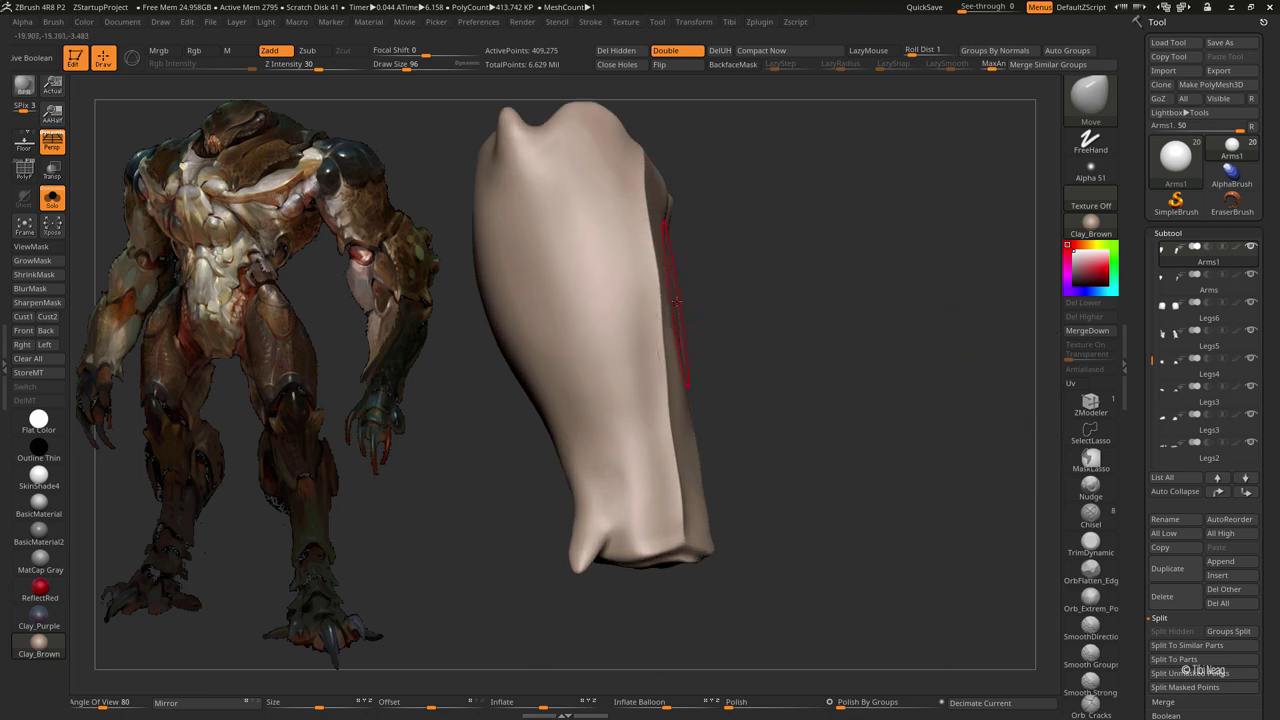
{"action": "key", "text": "shift+ctrl+s"}
{"action": "key", "text": "shift+ctrl+s"}
{"action": "mouse_move", "coordinate": [623, 523]}
{"action": "left_mouse_down"}
{"action": "mouse_move", "coordinate": [557, 423]}
{"action": "mouse_move", "coordinate": [556, 440]}
{"action": "mouse_move", "coordinate": [540, 420]}
{"action": "left_mouse_up"}
{"action": "key", "text": "shift+ctrl+s"}
Step: Frame the figure, then select and solo the Legs subtool, turning the thigh plates upright
{"action": "key", "text": "f"}
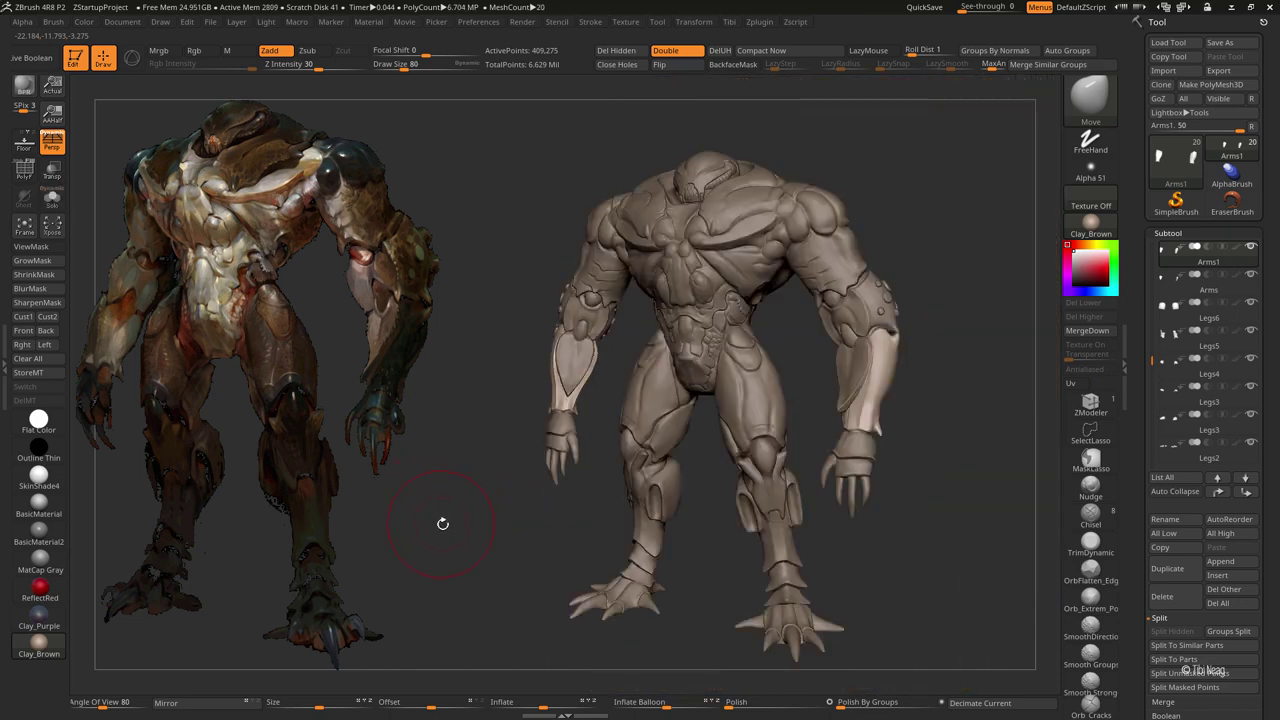
{"action": "mouse_move", "coordinate": [443, 523]}
{"action": "left_mouse_down"}
{"action": "mouse_move", "coordinate": [903, 614]}
{"action": "mouse_move", "coordinate": [817, 511]}
{"action": "mouse_move", "coordinate": [787, 497]}
{"action": "mouse_move", "coordinate": [843, 450]}
{"action": "mouse_move", "coordinate": [929, 271]}
{"action": "mouse_move", "coordinate": [980, 317]}
{"action": "mouse_move", "coordinate": [931, 202]}
{"action": "left_mouse_up"}
{"action": "left_click", "coordinate": [560, 400], "text": "alt"}
{"action": "key", "text": "shift+ctrl+s"}
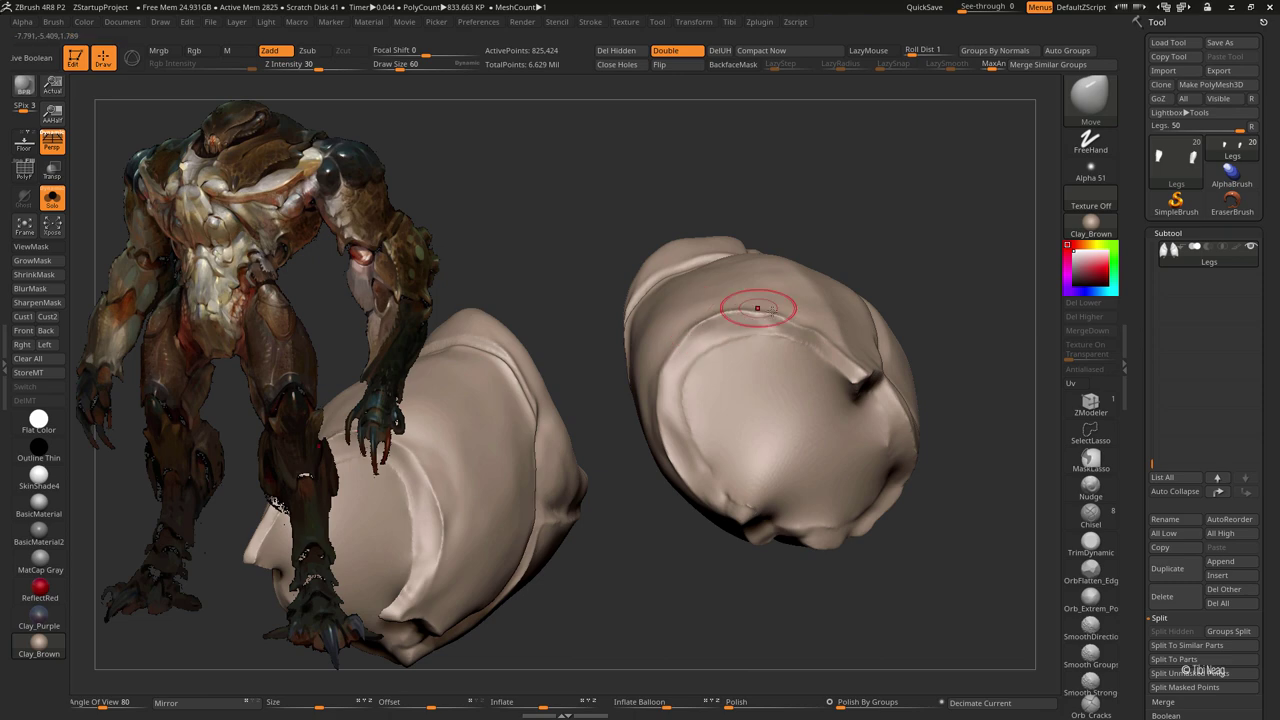
{"action": "mouse_move", "coordinate": [757, 308]}
{"action": "left_mouse_down"}
{"action": "mouse_move", "coordinate": [829, 291]}
{"action": "mouse_move", "coordinate": [888, 365]}
{"action": "mouse_move", "coordinate": [957, 283]}
{"action": "mouse_move", "coordinate": [749, 314]}
{"action": "left_mouse_up"}
Step: Carve a diagonal groove across the thigh plates with a smaller DamStandard brush, then view the full character
{"action": "key", "text": "b"}
{"action": "key", "text": "d"}
{"action": "key", "text": "s"}
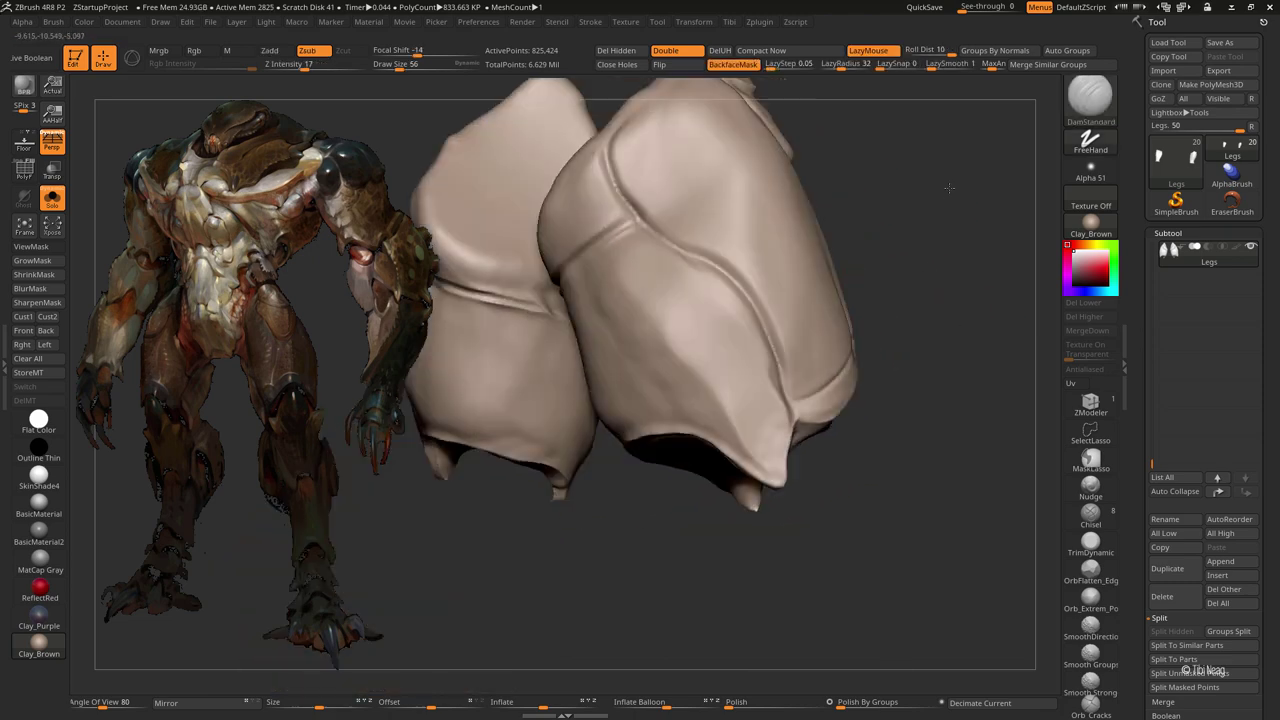
{"action": "left_click_drag", "start_coordinate": [949, 187], "coordinate": [626, 311]}
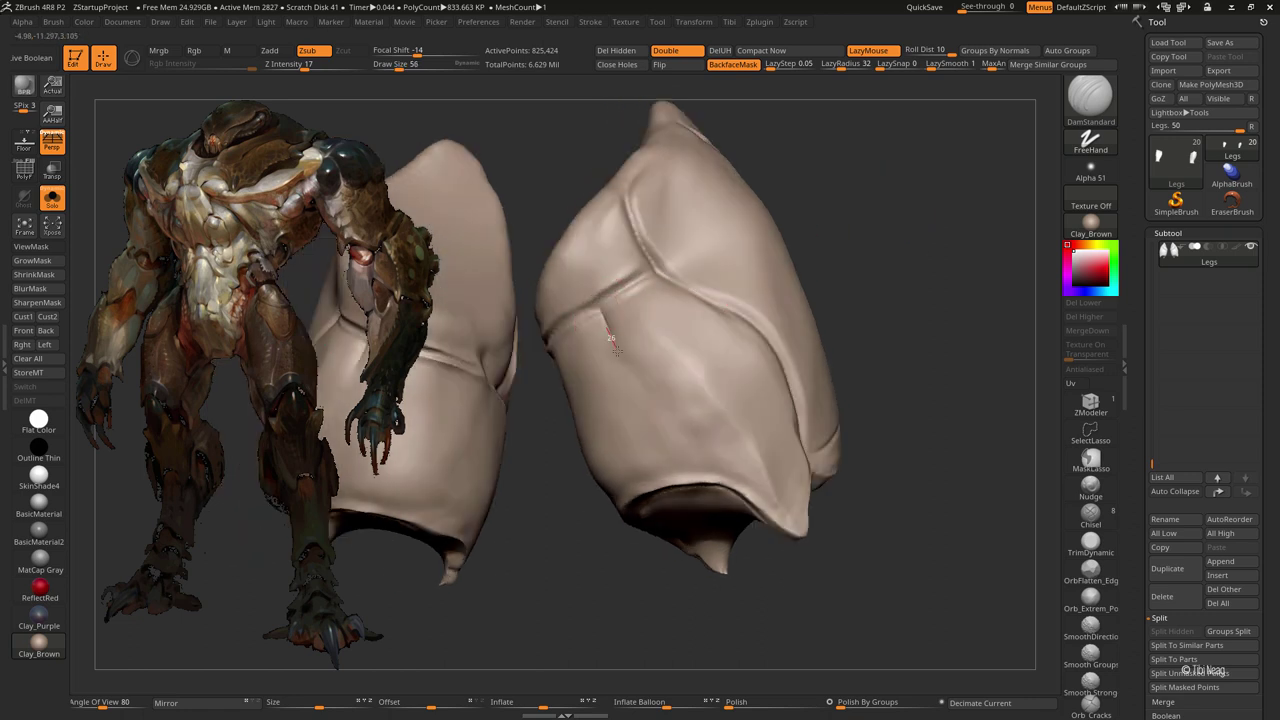
{"action": "key", "text": "bracketleft"}
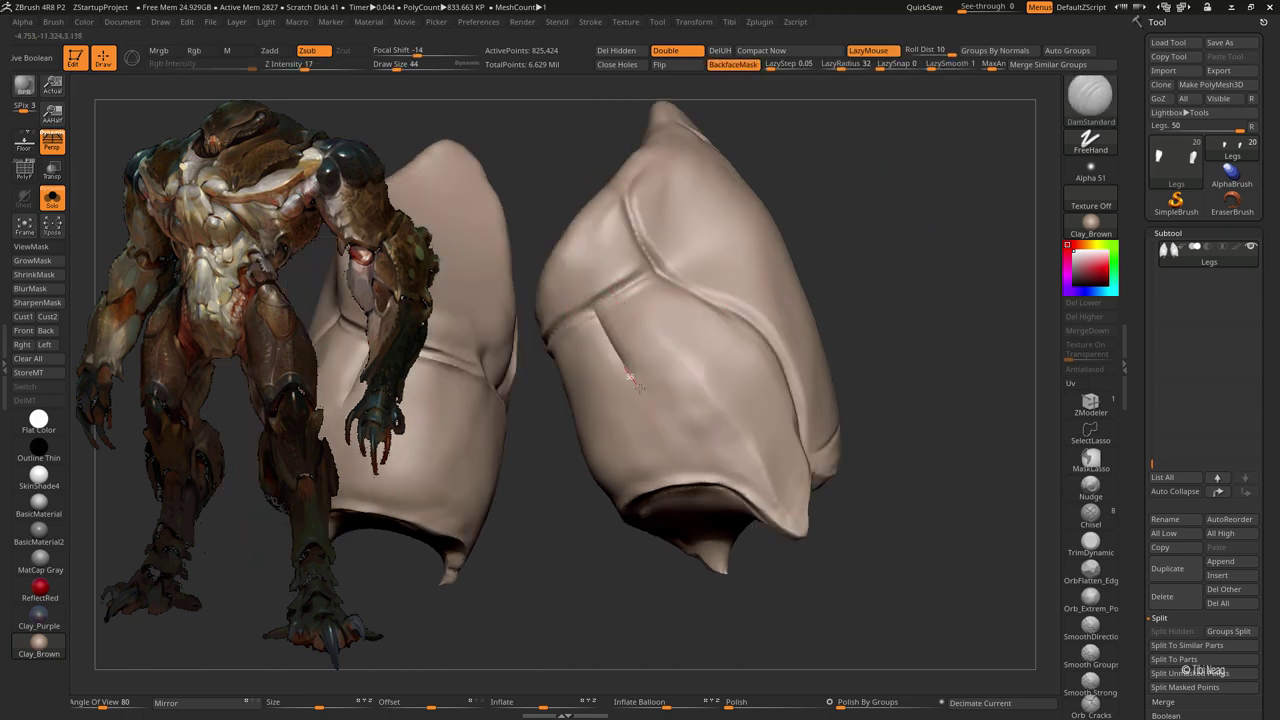
{"action": "key", "text": "bracketleft"}
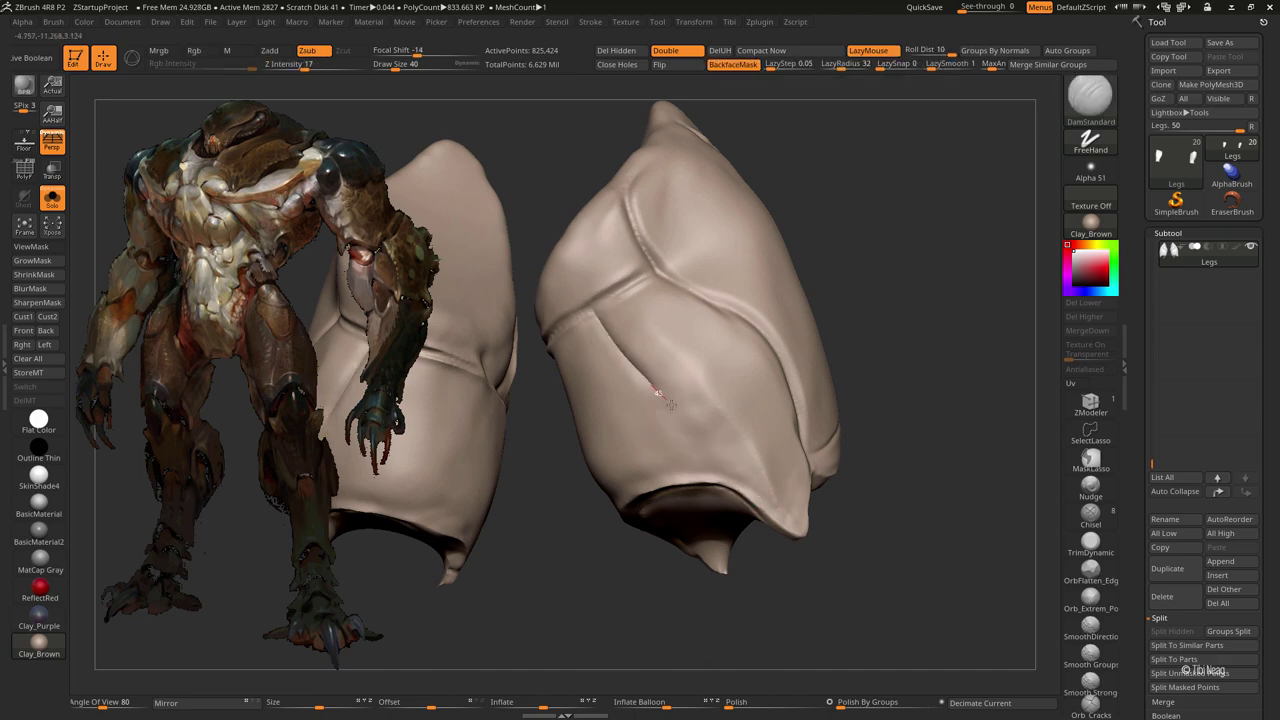
{"action": "key", "text": "ctrl+z"}
{"action": "key", "text": "bracketright"}
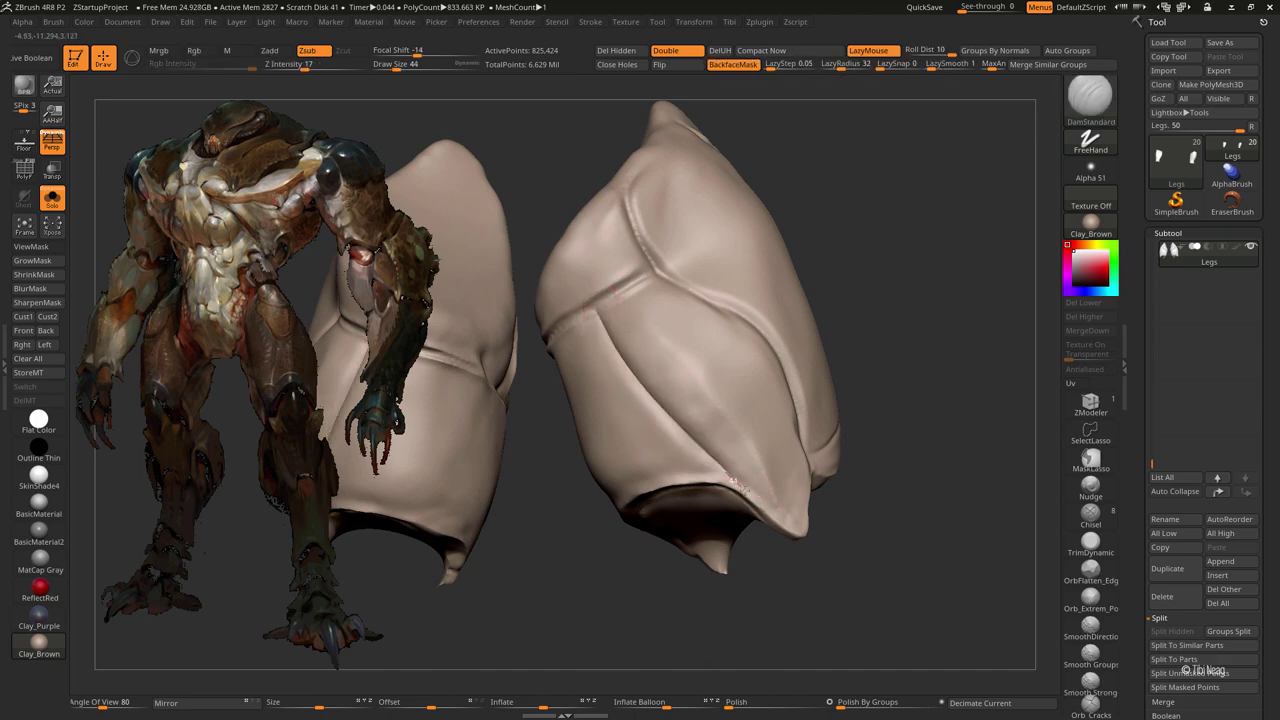
{"action": "mouse_move", "coordinate": [910, 296]}
{"action": "left_mouse_down"}
{"action": "mouse_move", "coordinate": [851, 200]}
{"action": "mouse_move", "coordinate": [660, 281]}
{"action": "left_mouse_up"}
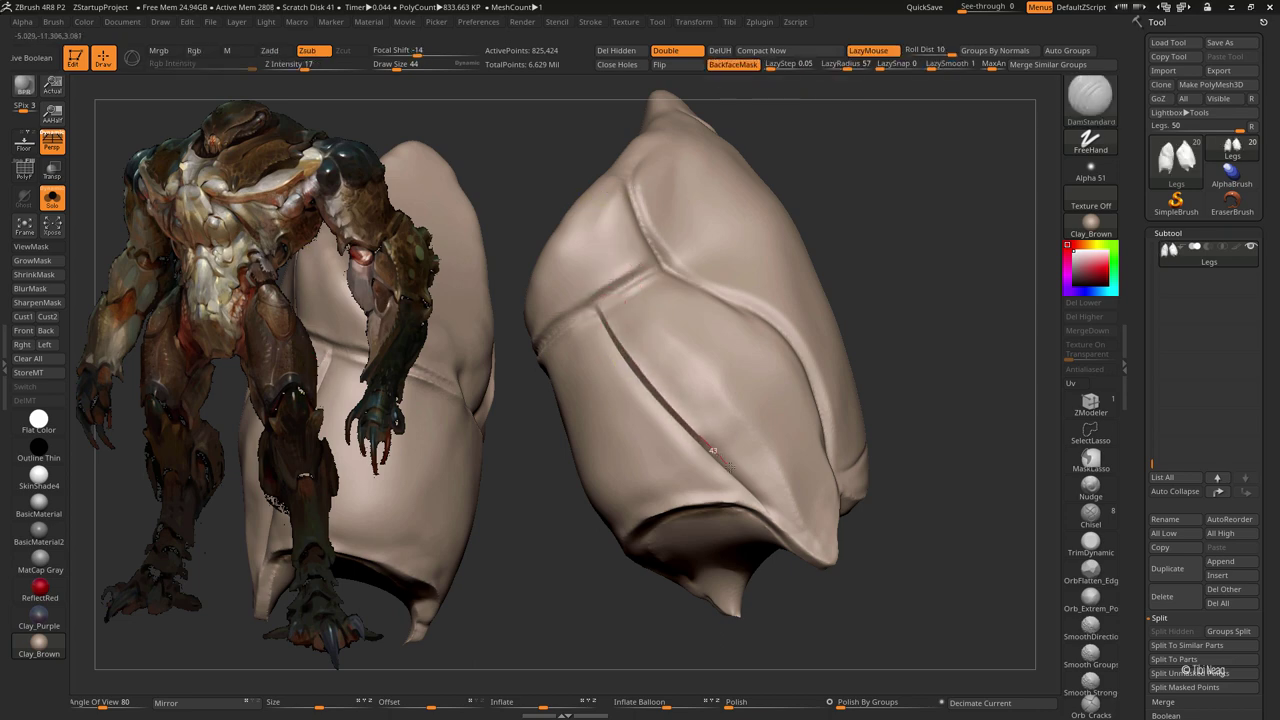
{"action": "mouse_move", "coordinate": [931, 429]}
{"action": "left_mouse_down"}
{"action": "mouse_move", "coordinate": [794, 300]}
{"action": "mouse_move", "coordinate": [937, 297]}
{"action": "mouse_move", "coordinate": [918, 298]}
{"action": "left_mouse_up"}
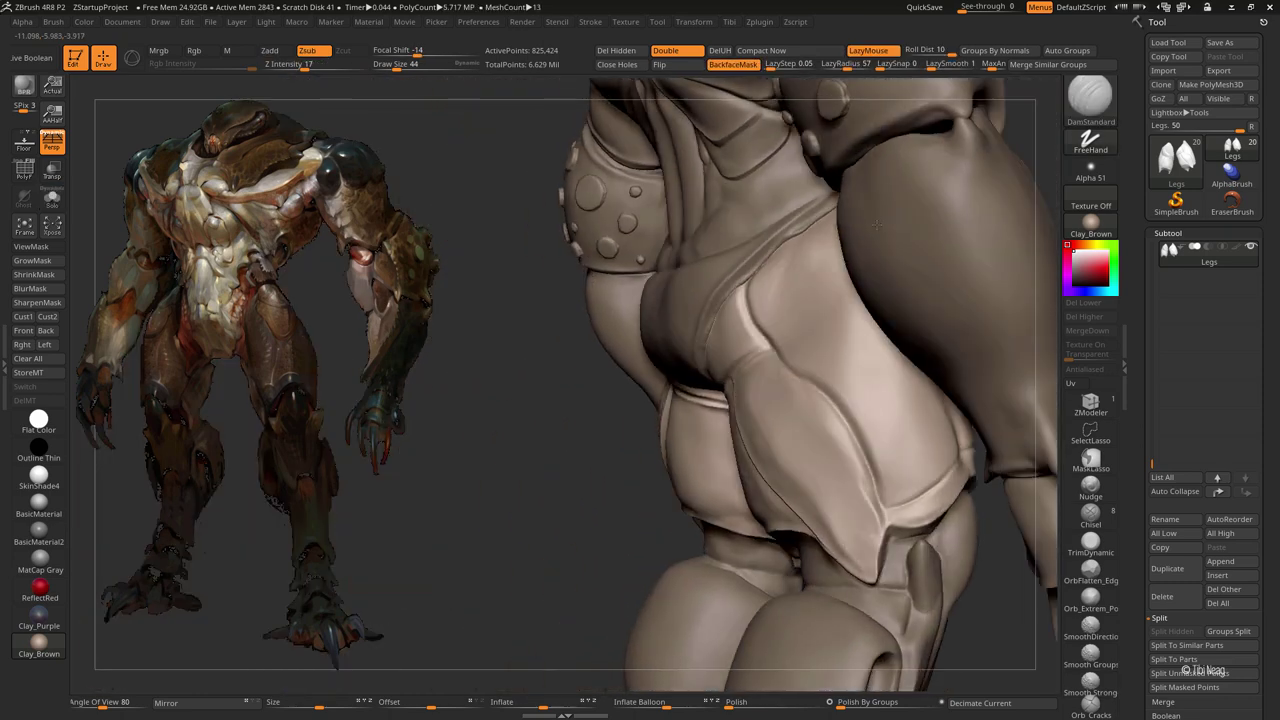
{"action": "left_click_drag", "start_coordinate": [876, 224], "coordinate": [760, 300]}
Step: Make the torso active and smooth it with the strong Smooth brush, viewing it from several angles
{"action": "left_click", "coordinate": [752, 380], "text": "alt"}
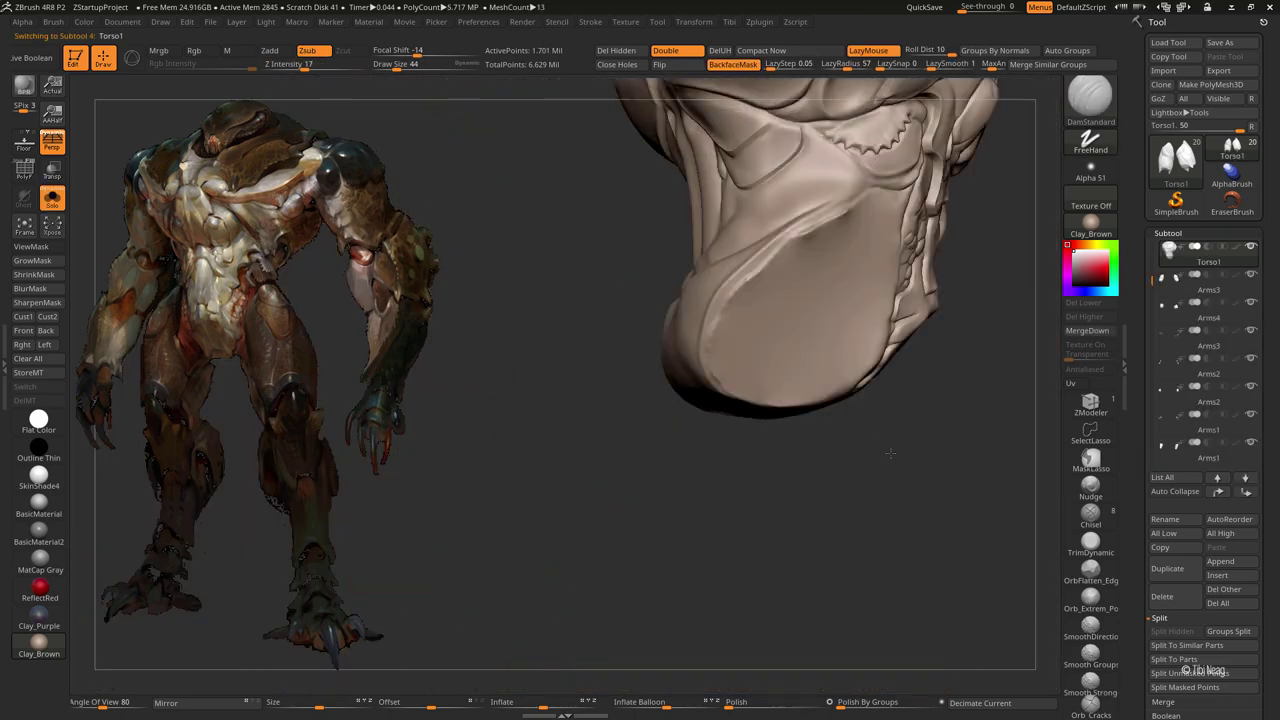
{"action": "left_click_drag", "start_coordinate": [752, 380], "coordinate": [752, 408]}
{"action": "key", "text": "shift"}
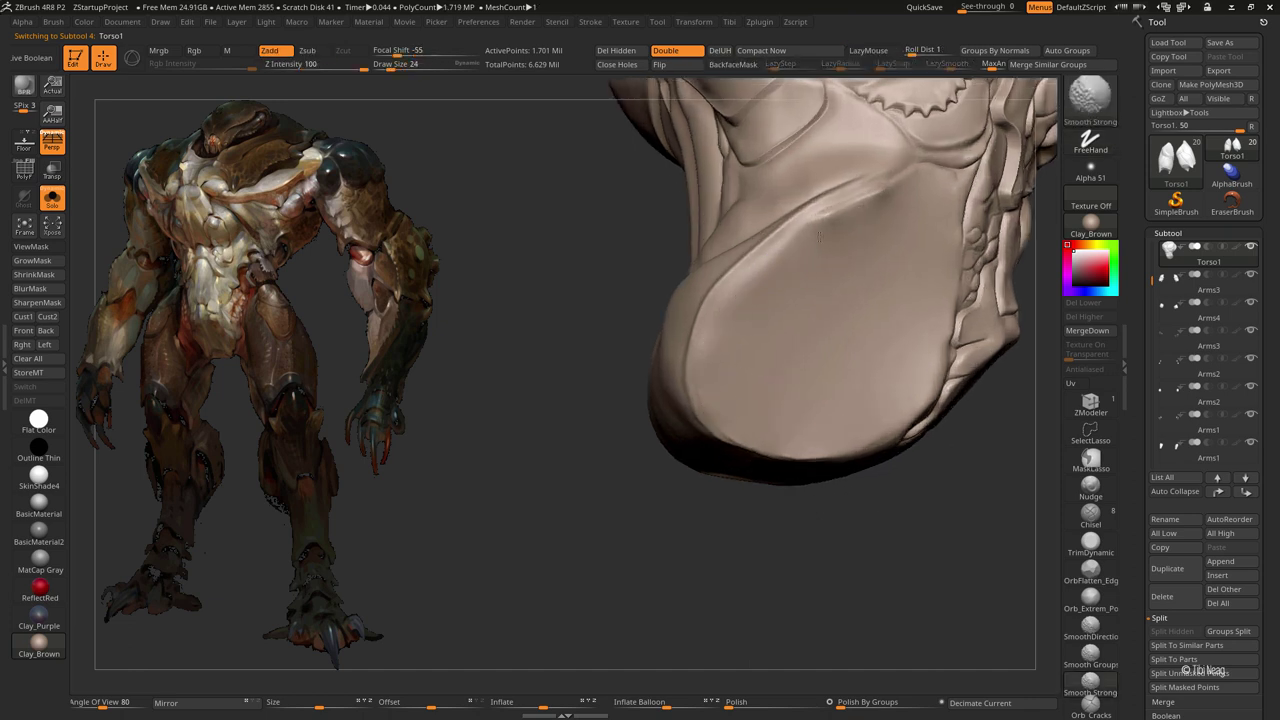
{"action": "key", "text": "shift"}
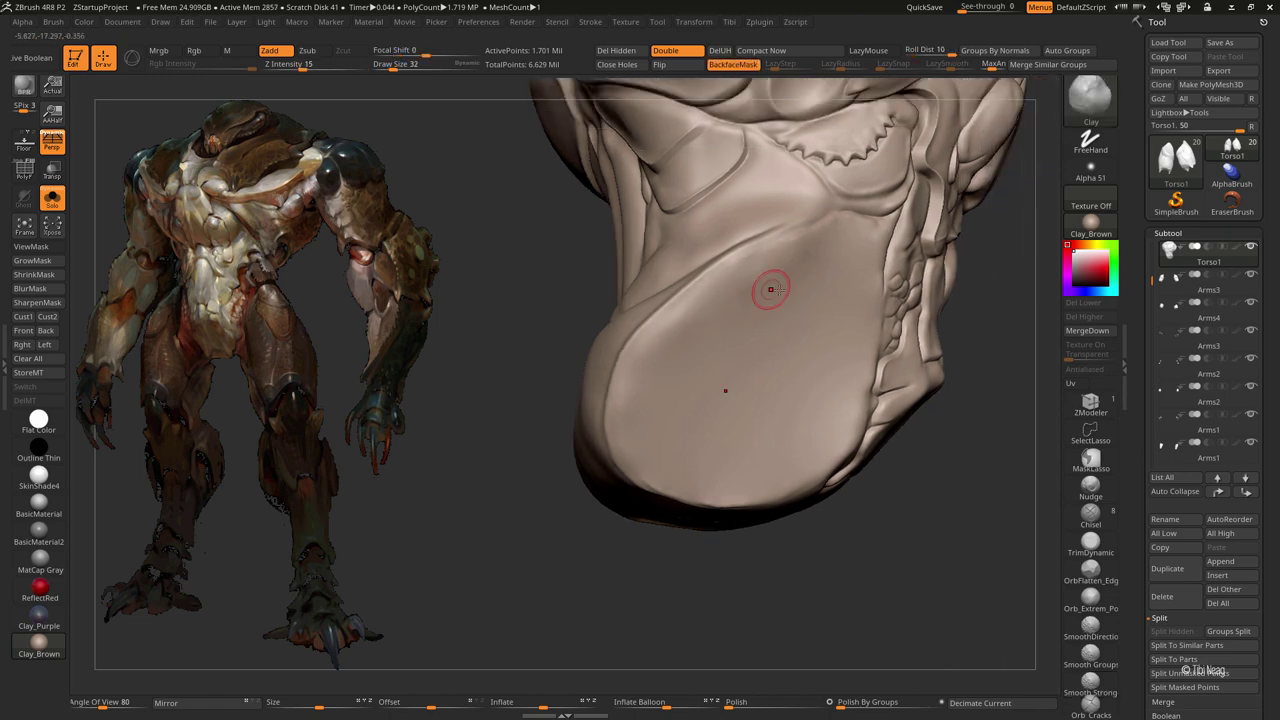
{"action": "mouse_move", "coordinate": [766, 286]}
{"action": "right_mouse_down"}
{"action": "mouse_move", "coordinate": [531, 294]}
{"action": "mouse_move", "coordinate": [581, 319]}
{"action": "right_mouse_up"}
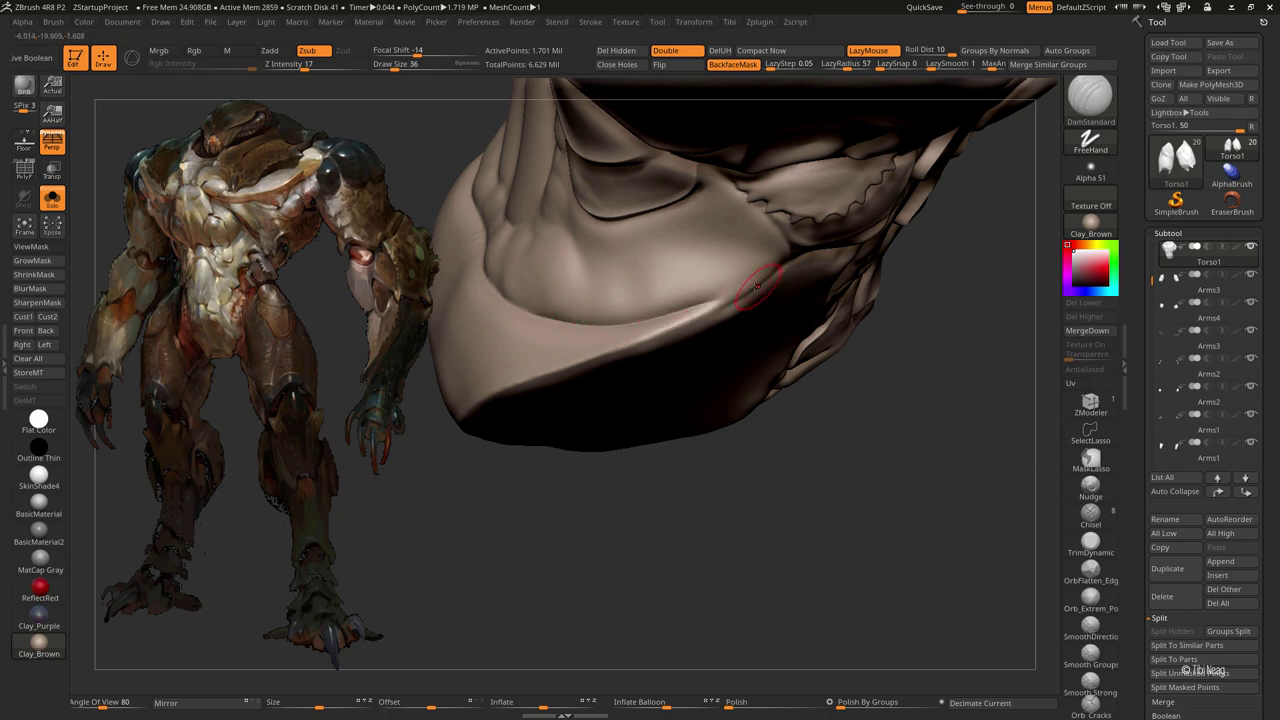
{"action": "right_click_drag", "start_coordinate": [755, 288], "coordinate": [715, 303]}
{"action": "right_click_drag", "start_coordinate": [783, 272], "coordinate": [763, 280]}
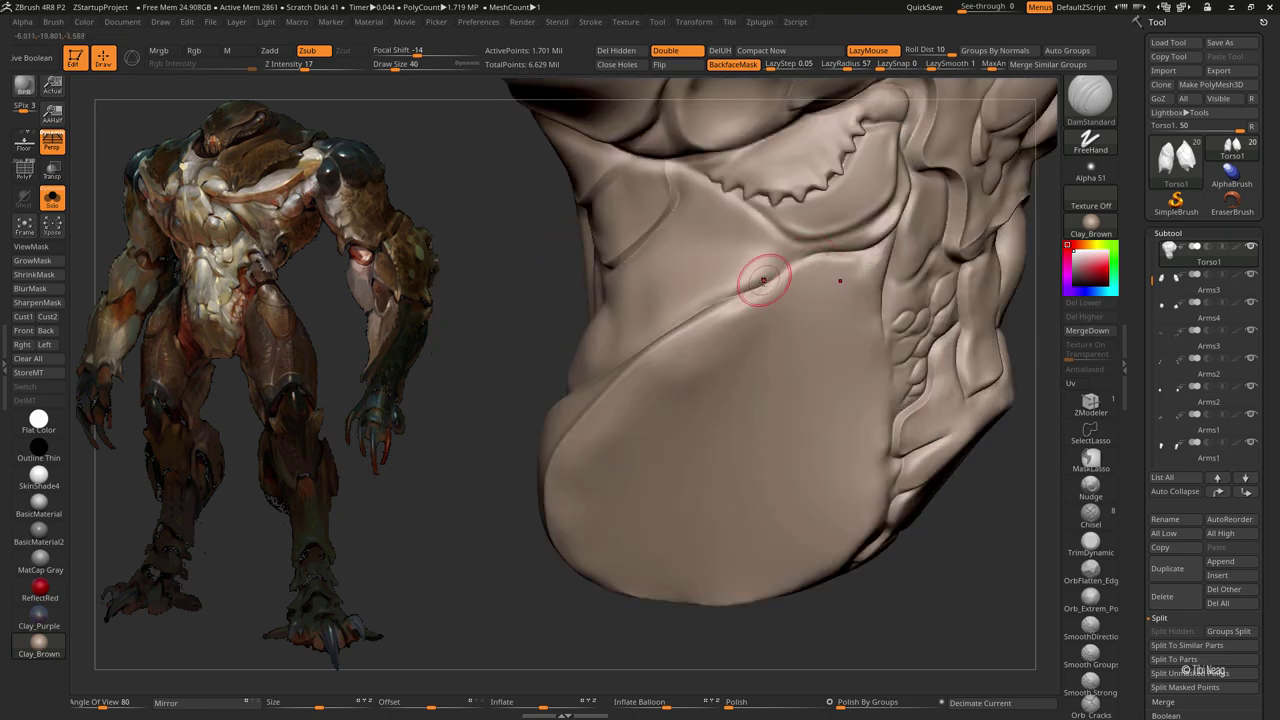
{"action": "mouse_move", "coordinate": [868, 253]}
{"action": "right_mouse_down"}
{"action": "mouse_move", "coordinate": [857, 294]}
{"action": "mouse_move", "coordinate": [757, 214]}
{"action": "mouse_move", "coordinate": [705, 225]}
{"action": "right_mouse_up"}
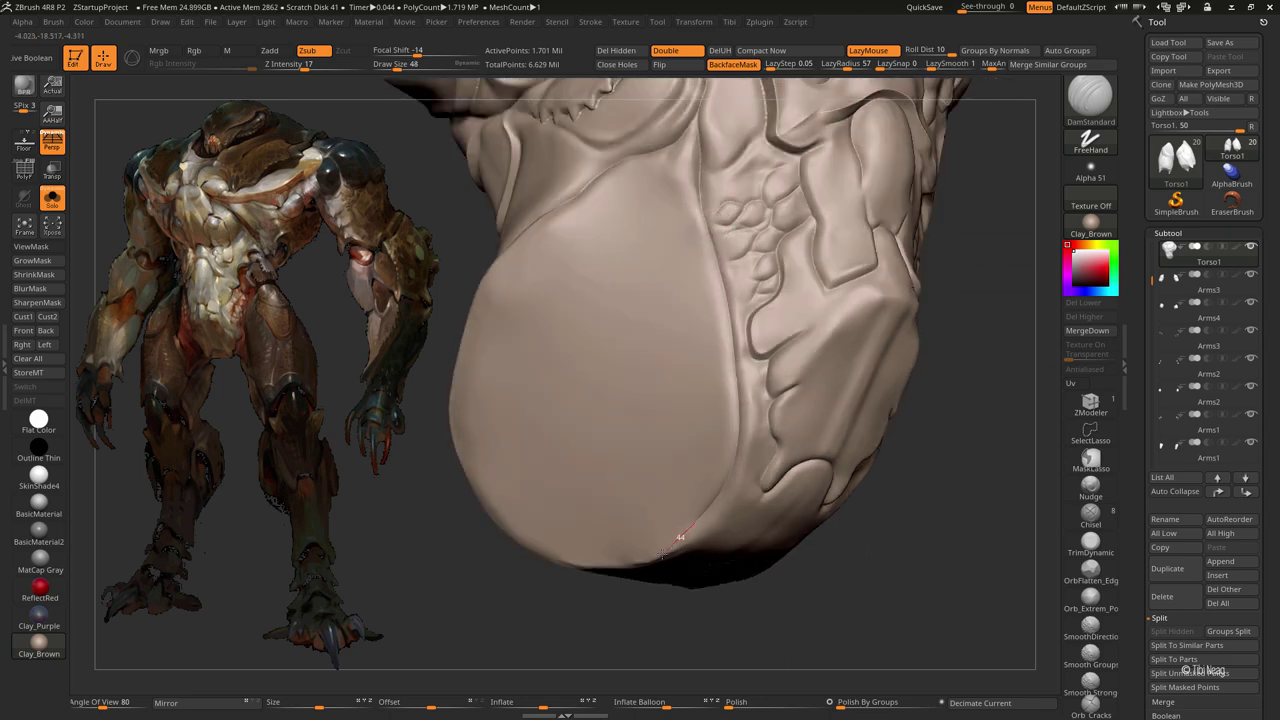
{"action": "mouse_move", "coordinate": [632, 556]}
{"action": "right_mouse_down"}
{"action": "mouse_move", "coordinate": [514, 449]}
{"action": "mouse_move", "coordinate": [549, 429]}
{"action": "mouse_move", "coordinate": [565, 392]}
{"action": "right_mouse_up"}
{"action": "mouse_move", "coordinate": [637, 424]}
{"action": "right_mouse_down"}
{"action": "mouse_move", "coordinate": [845, 478]}
{"action": "mouse_move", "coordinate": [727, 403]}
{"action": "mouse_move", "coordinate": [800, 229]}
{"action": "mouse_move", "coordinate": [681, 217]}
{"action": "right_mouse_up"}
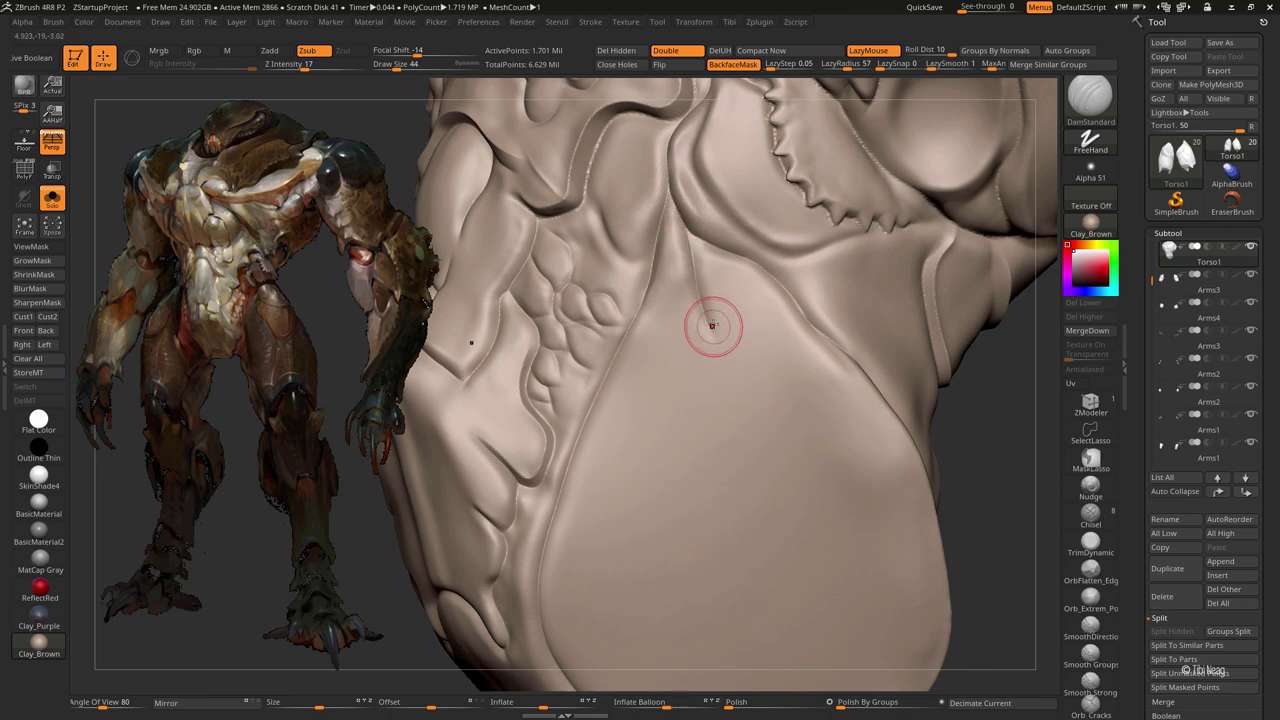
{"action": "key", "text": "f"}
{"action": "mouse_move", "coordinate": [874, 420]}
{"action": "right_mouse_down", "text": "shift"}
{"action": "mouse_move", "coordinate": [926, 366]}
{"action": "mouse_move", "coordinate": [915, 392]}
{"action": "right_mouse_up", "text": "shift"}
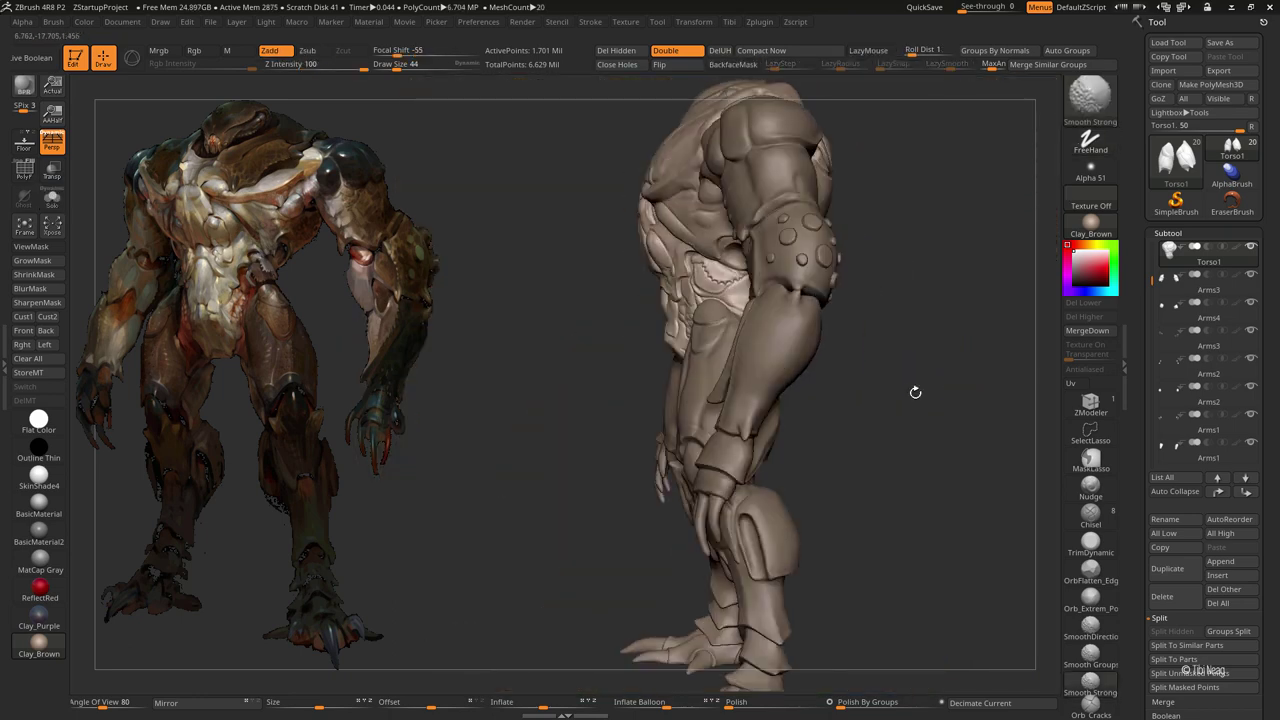
{"action": "right_click_drag", "start_coordinate": [920, 343], "coordinate": [812, 266]}
Step: Push the torso shape with the Move brush and toggle Solo to inspect it alone
{"action": "key", "text": "b"}
{"action": "key", "text": "m"}
{"action": "key", "text": "v"}
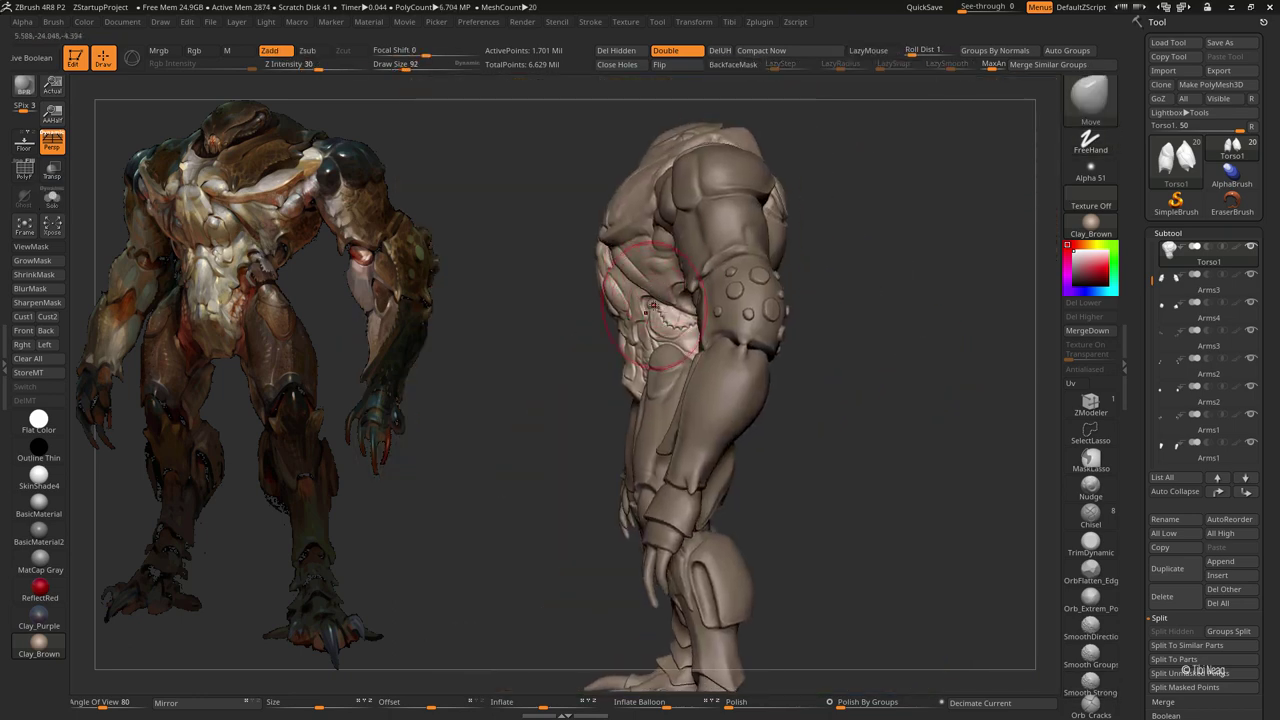
{"action": "mouse_move", "coordinate": [632, 289]}
{"action": "right_mouse_down", "text": "ctrl"}
{"action": "mouse_move", "coordinate": [627, 343]}
{"action": "mouse_move", "coordinate": [588, 349]}
{"action": "mouse_move", "coordinate": [600, 338]}
{"action": "mouse_move", "coordinate": [600, 352]}
{"action": "right_mouse_up", "text": "ctrl"}
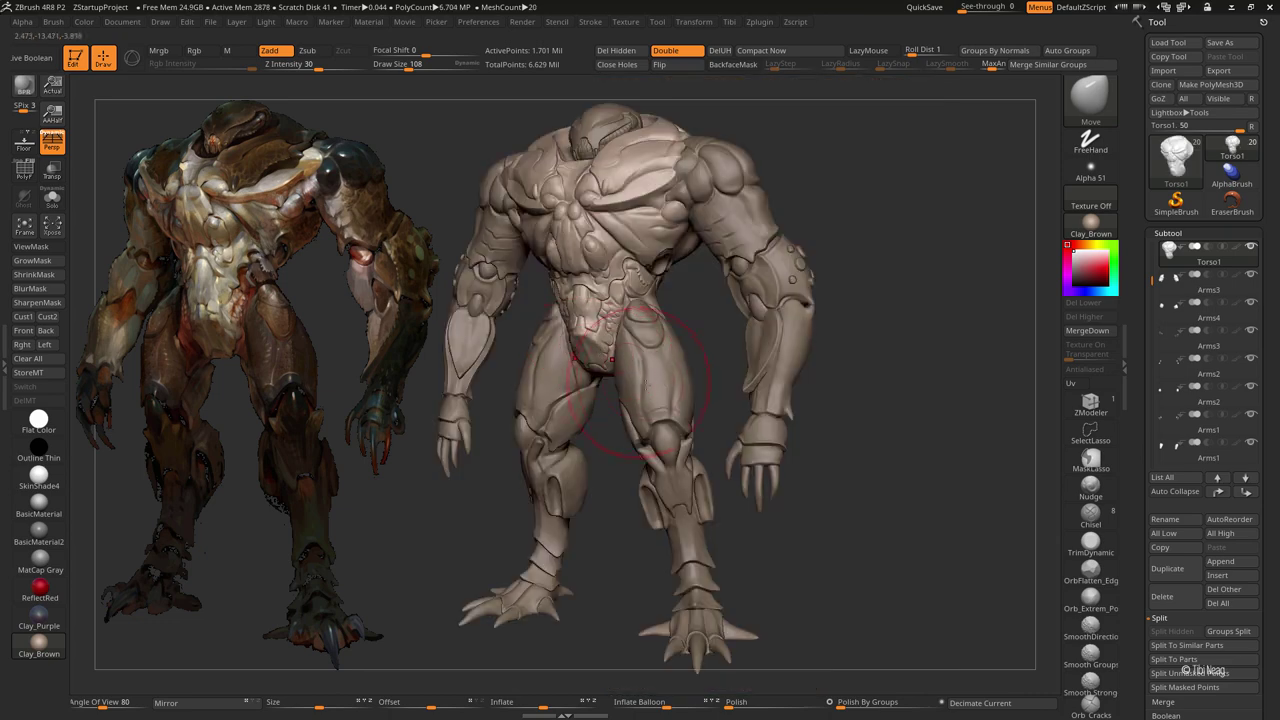
{"action": "key", "text": "shift+alt+s"}
{"action": "mouse_move", "coordinate": [766, 314]}
{"action": "right_mouse_down"}
{"action": "mouse_move", "coordinate": [592, 296]}
{"action": "mouse_move", "coordinate": [598, 280]}
{"action": "mouse_move", "coordinate": [612, 298]}
{"action": "mouse_move", "coordinate": [560, 263]}
{"action": "mouse_move", "coordinate": [729, 314]}
{"action": "mouse_move", "coordinate": [888, 230]}
{"action": "mouse_move", "coordinate": [894, 194]}
{"action": "mouse_move", "coordinate": [852, 250]}
{"action": "mouse_move", "coordinate": [834, 420]}
{"action": "mouse_move", "coordinate": [942, 353]}
{"action": "mouse_move", "coordinate": [869, 320]}
{"action": "right_mouse_up"}
{"action": "key", "text": "shift+alt+s"}
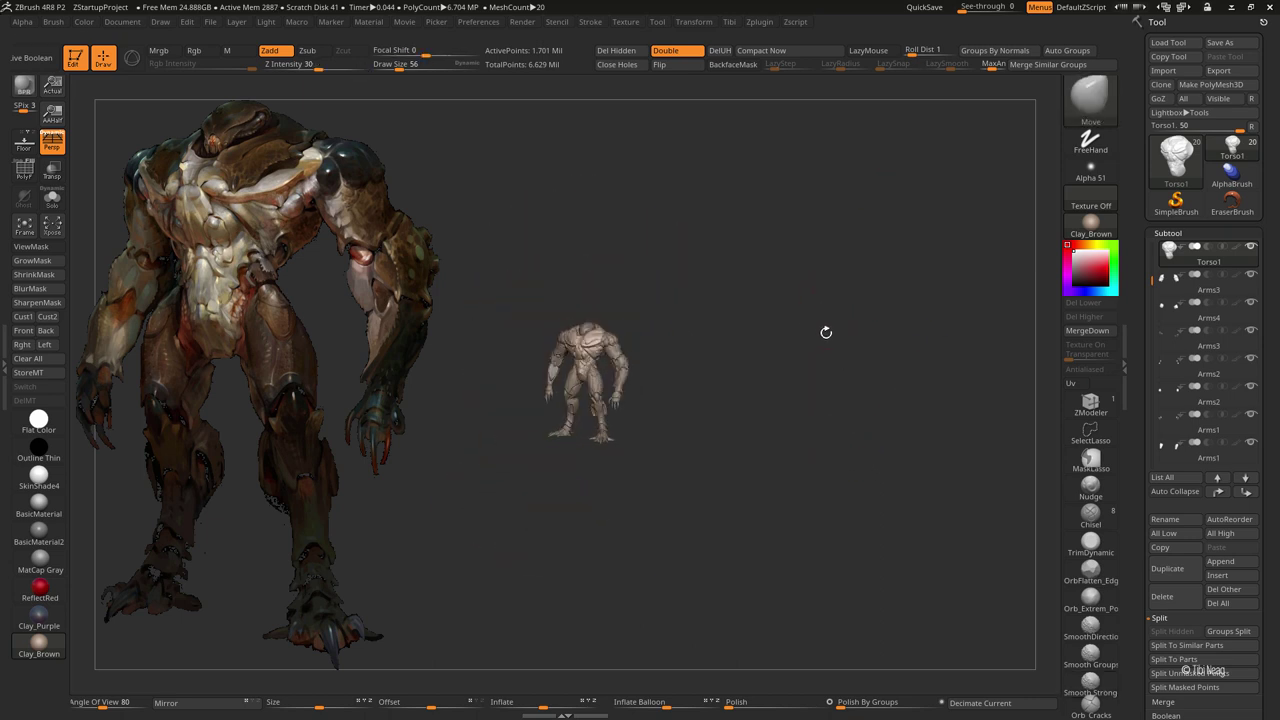
{"action": "mouse_move", "coordinate": [785, 318]}
{"action": "right_mouse_down", "text": "ctrl"}
{"action": "mouse_move", "coordinate": [869, 391]}
{"action": "mouse_move", "coordinate": [880, 266]}
{"action": "mouse_move", "coordinate": [835, 242]}
{"action": "mouse_move", "coordinate": [478, 508]}
{"action": "mouse_move", "coordinate": [547, 454]}
{"action": "mouse_move", "coordinate": [604, 446]}
{"action": "mouse_move", "coordinate": [560, 366]}
{"action": "mouse_move", "coordinate": [604, 325]}
{"action": "mouse_move", "coordinate": [614, 397]}
{"action": "mouse_move", "coordinate": [569, 337]}
{"action": "mouse_move", "coordinate": [553, 397]}
{"action": "mouse_move", "coordinate": [995, 220]}
{"action": "right_mouse_up", "text": "ctrl"}
Step: Select Arms4 and check it against the body by toggling Transp on and off
{"action": "left_click", "coordinate": [547, 454], "text": "alt"}
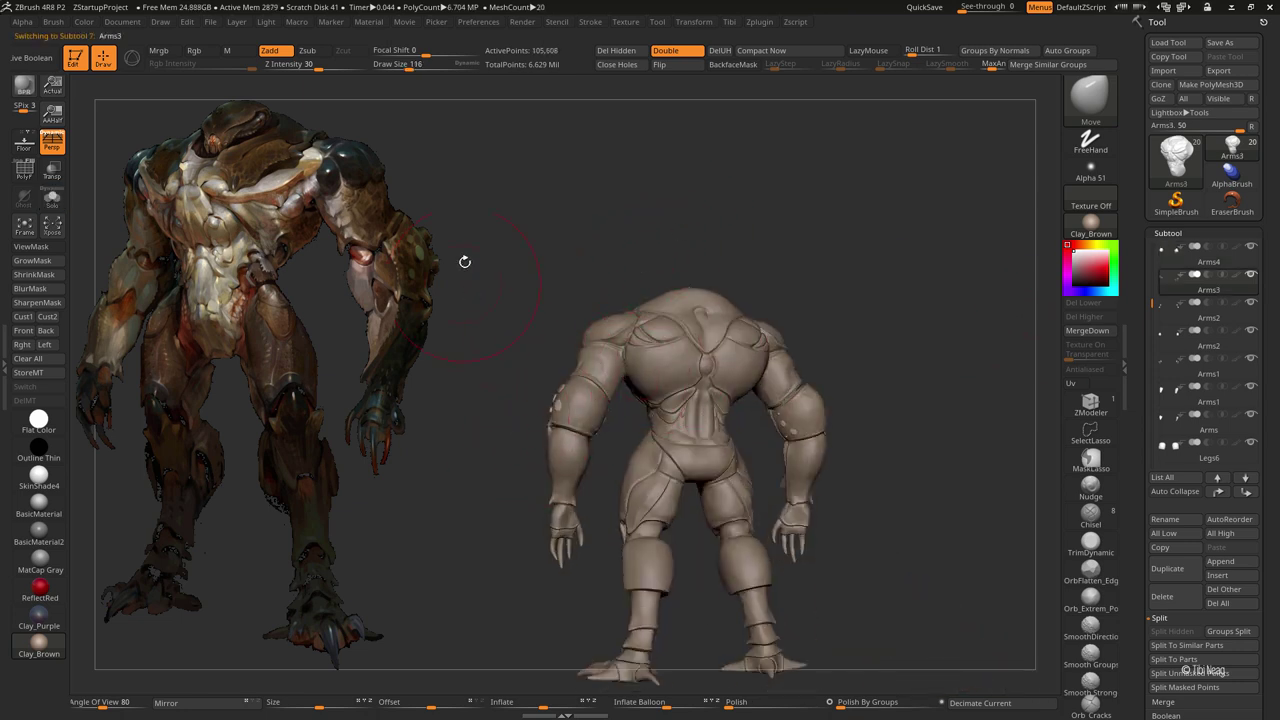
{"action": "left_click", "coordinate": [52, 170]}
{"action": "mouse_move", "coordinate": [543, 371]}
{"action": "right_mouse_down", "text": "alt"}
{"action": "mouse_move", "coordinate": [600, 400]}
{"action": "mouse_move", "coordinate": [628, 368]}
{"action": "mouse_move", "coordinate": [560, 370]}
{"action": "mouse_move", "coordinate": [646, 334]}
{"action": "right_mouse_up", "text": "alt"}
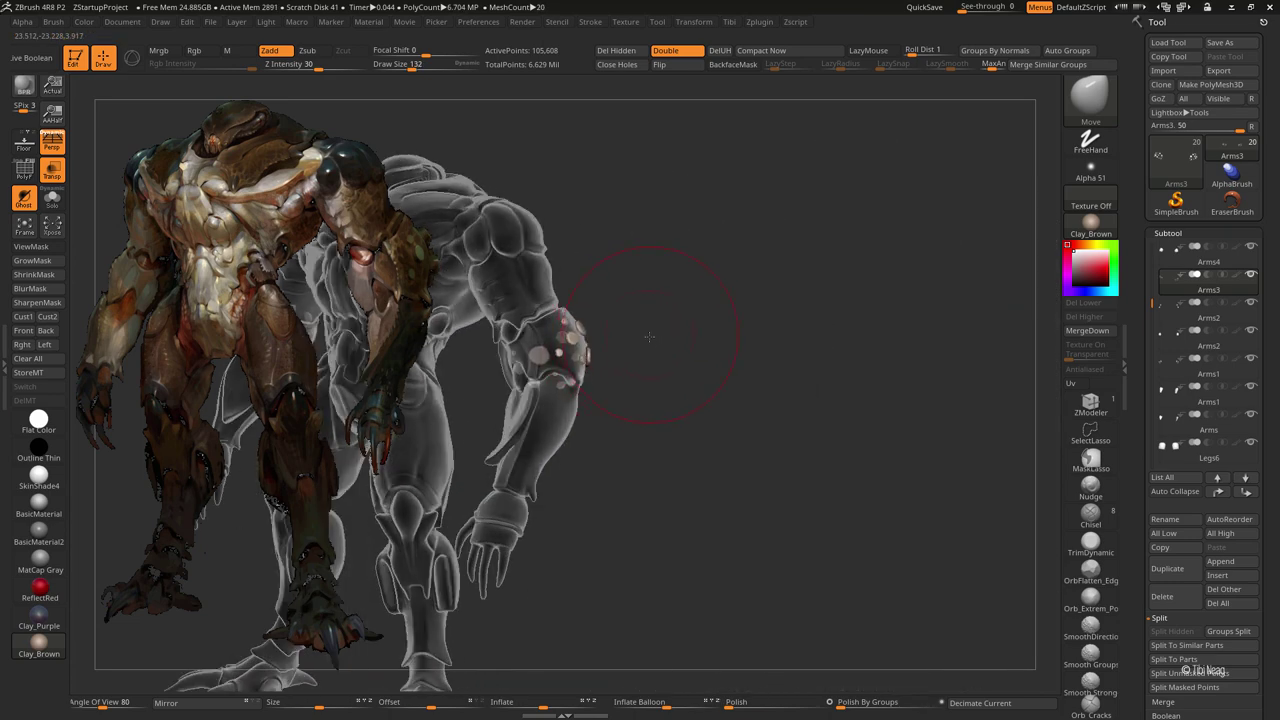
{"action": "left_click", "coordinate": [52, 170]}
{"action": "mouse_move", "coordinate": [734, 396]}
{"action": "right_mouse_down"}
{"action": "mouse_move", "coordinate": [785, 271]}
{"action": "mouse_move", "coordinate": [840, 225]}
{"action": "mouse_move", "coordinate": [763, 251]}
{"action": "mouse_move", "coordinate": [820, 169]}
{"action": "mouse_move", "coordinate": [851, 209]}
{"action": "mouse_move", "coordinate": [840, 209]}
{"action": "right_mouse_up"}
Step: Solo Arms4 and build up its surface with the Clay brush
{"action": "key", "text": "shift+ctrl+s"}
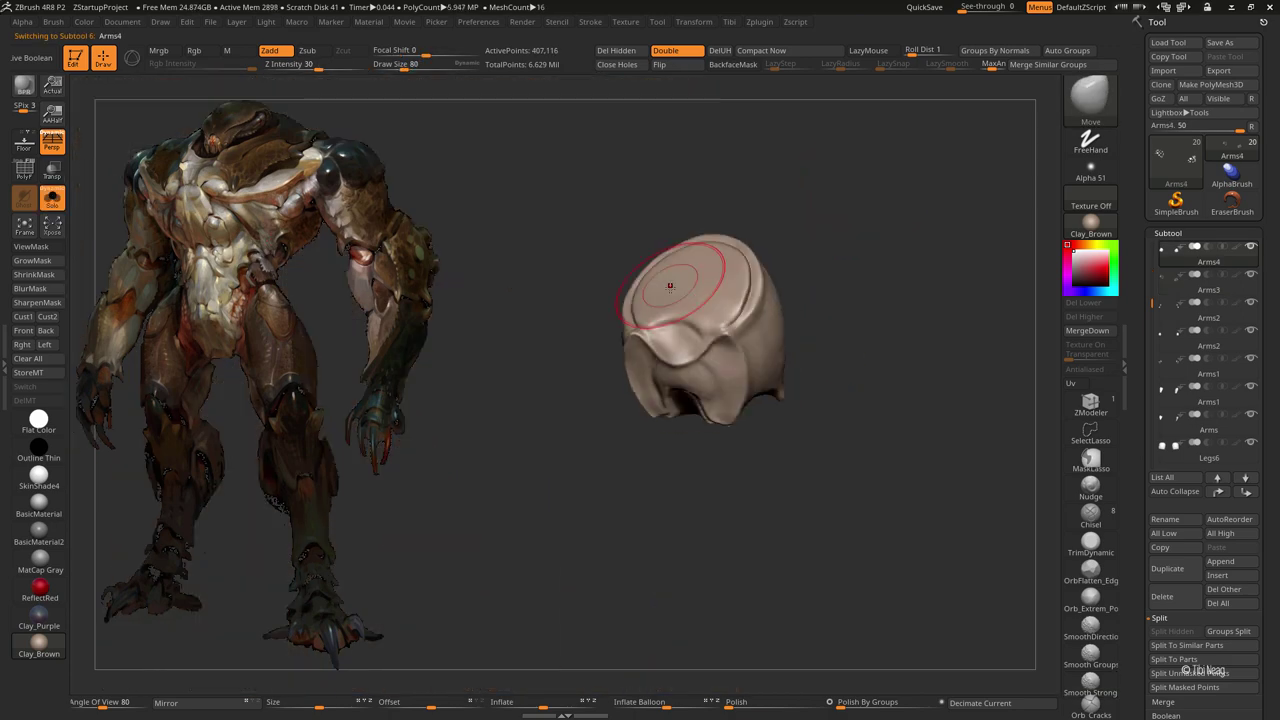
{"action": "key", "text": "b"}
{"action": "key", "text": "c"}
{"action": "key", "text": "l"}
{"action": "mouse_move", "coordinate": [675, 287]}
{"action": "right_mouse_down"}
{"action": "mouse_move", "coordinate": [651, 337]}
{"action": "mouse_move", "coordinate": [662, 364]}
{"action": "right_mouse_up"}
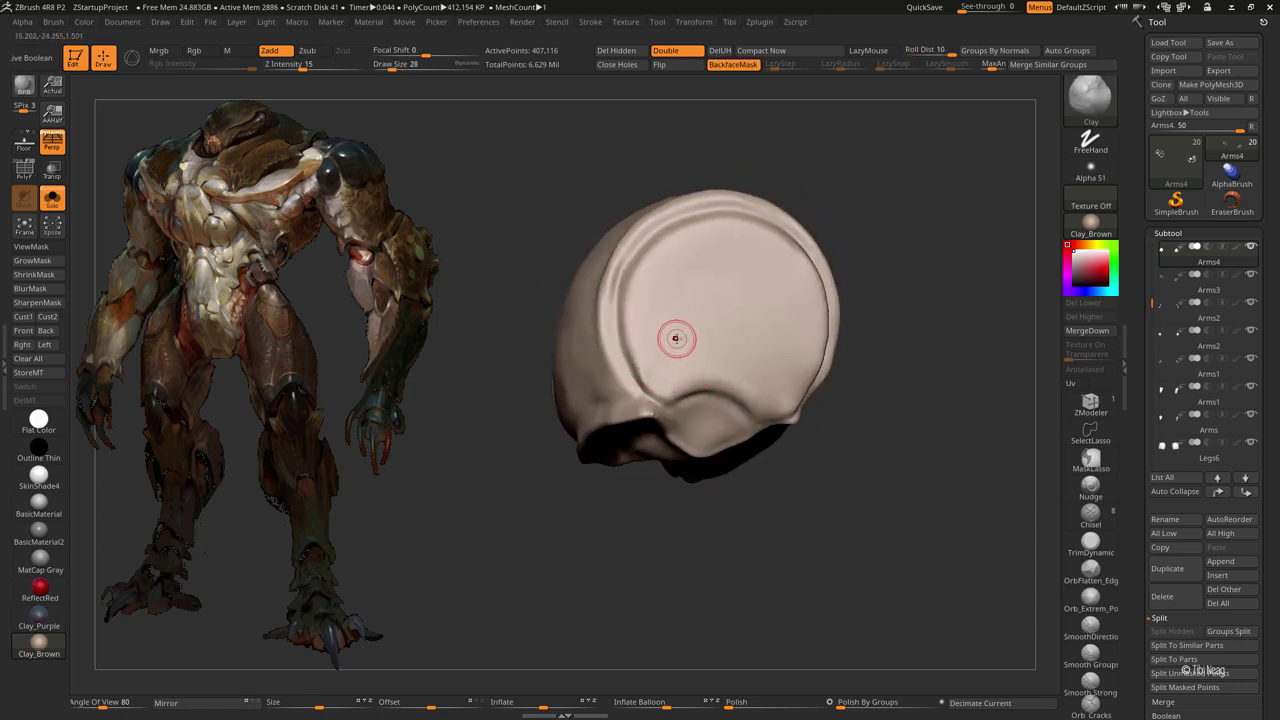
{"action": "right_click_drag", "start_coordinate": [644, 276], "coordinate": [690, 238]}
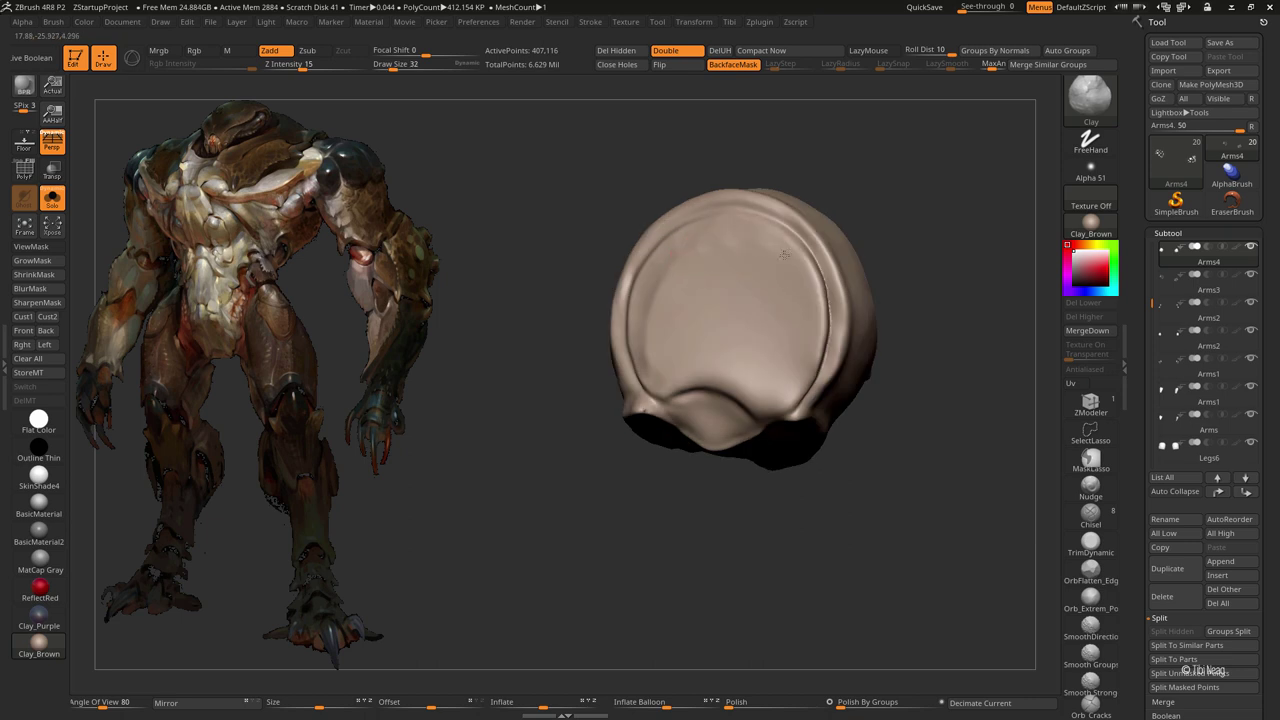
{"action": "mouse_move", "coordinate": [745, 313]}
{"action": "right_mouse_down"}
{"action": "mouse_move", "coordinate": [528, 409]}
{"action": "mouse_move", "coordinate": [537, 391]}
{"action": "right_mouse_up"}
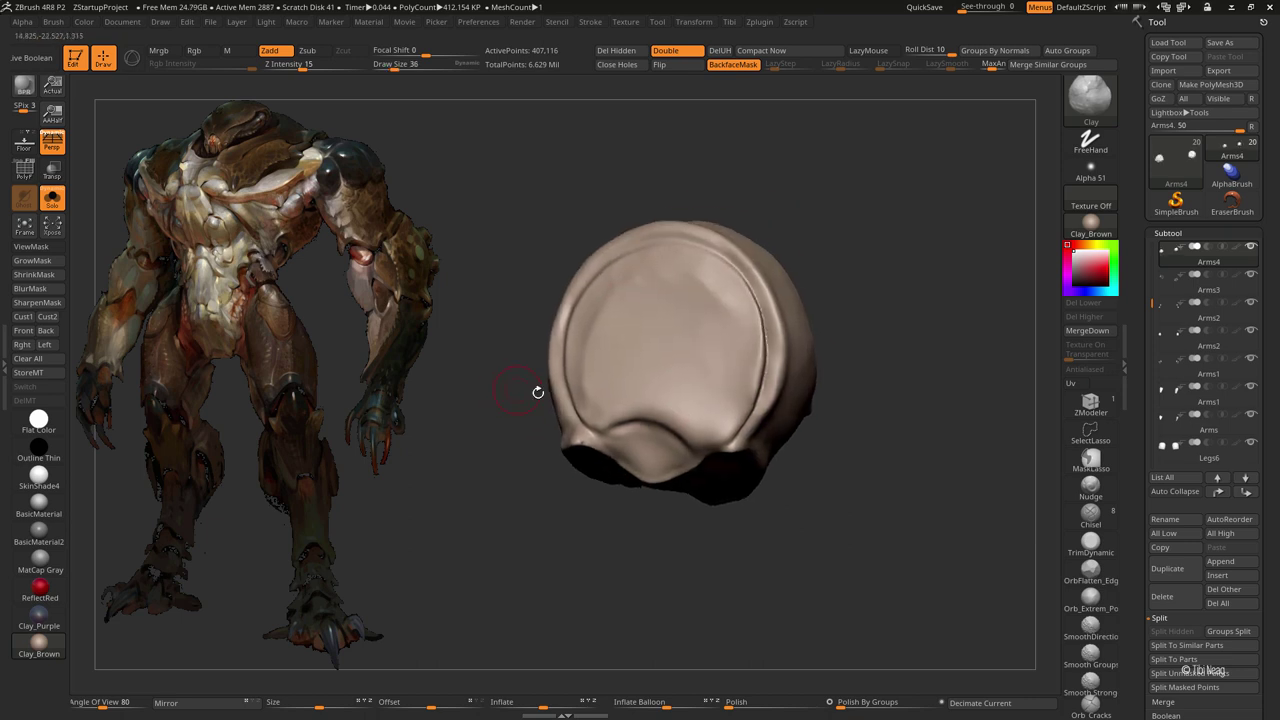
{"action": "right_click_drag", "start_coordinate": [729, 386], "coordinate": [724, 358], "text": "ctrl"}
{"action": "key", "text": "bracketleft"}
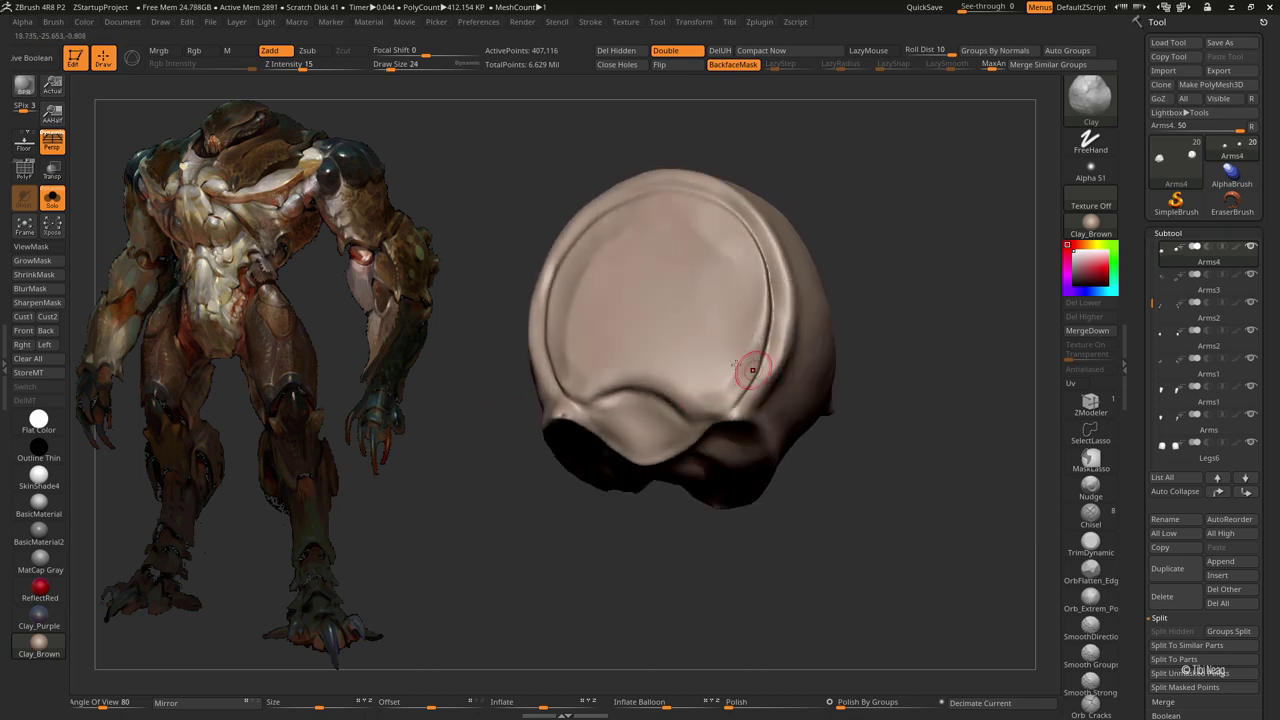
{"action": "key", "text": "bracketright"}
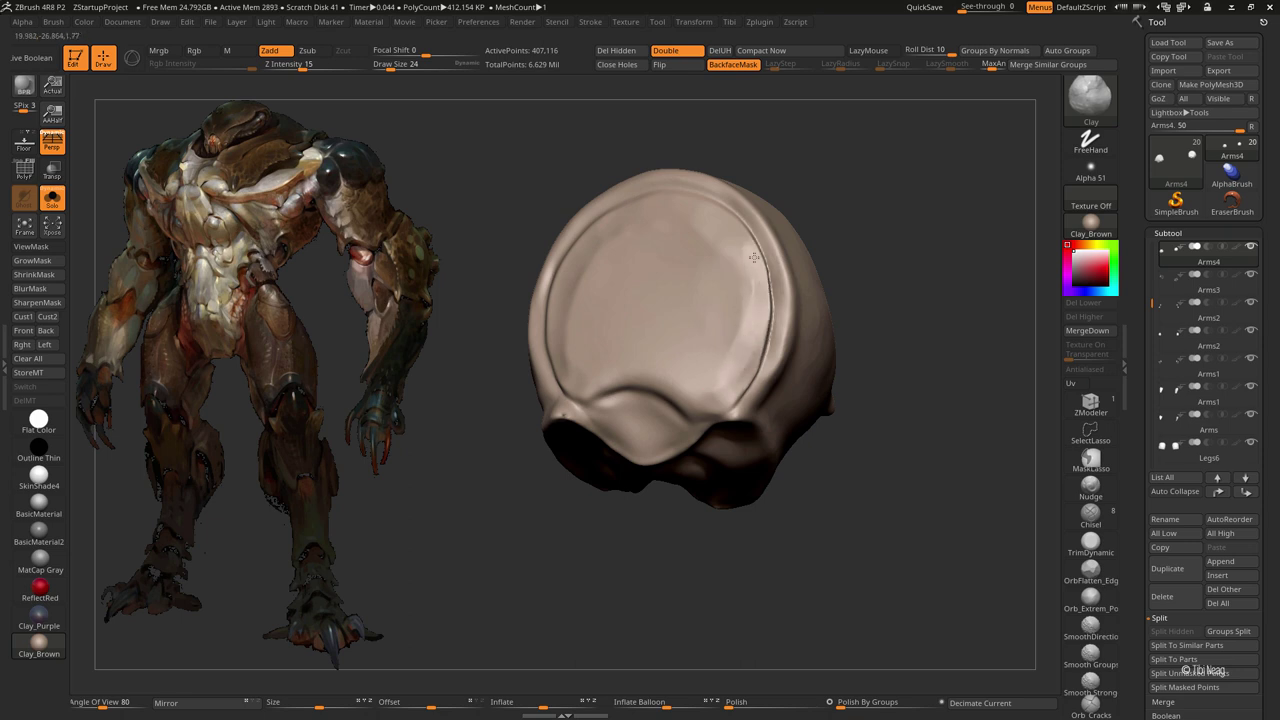
{"action": "mouse_move", "coordinate": [750, 300]}
{"action": "right_mouse_down"}
{"action": "mouse_move", "coordinate": [520, 336]}
{"action": "mouse_move", "coordinate": [569, 374]}
{"action": "right_mouse_up"}
{"action": "key", "text": "bracketright"}
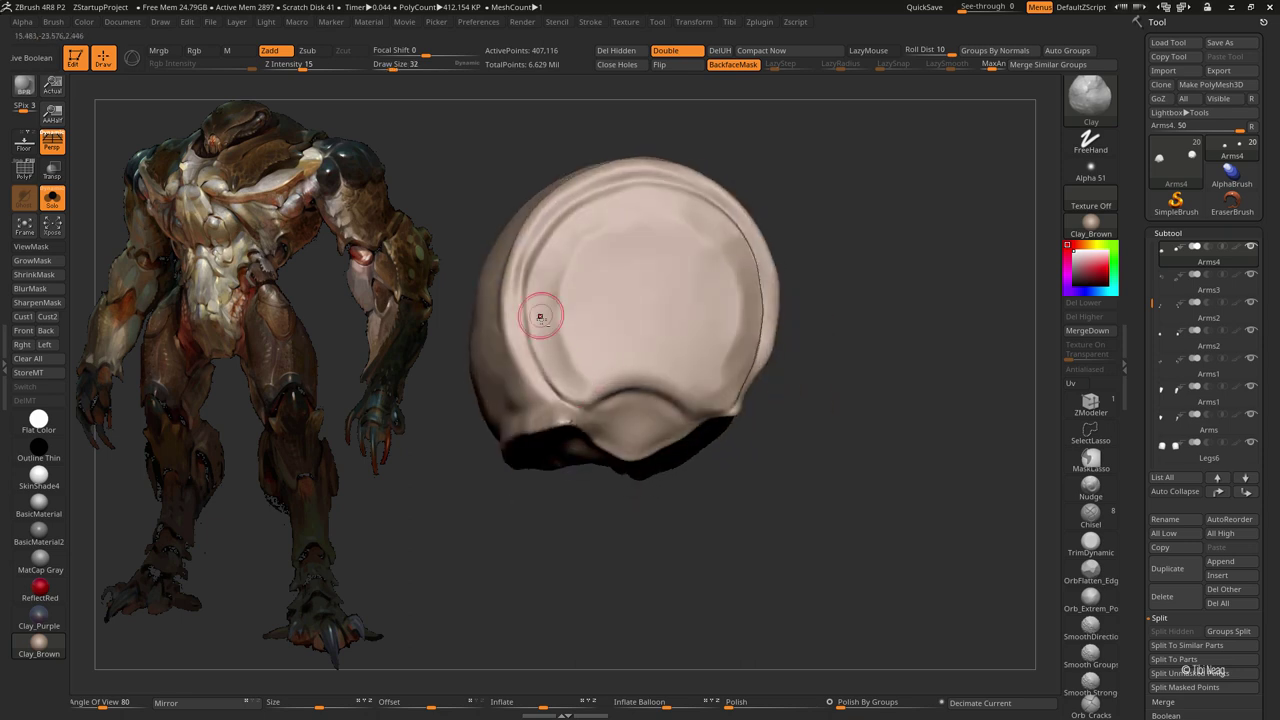
{"action": "right_click_drag", "start_coordinate": [711, 236], "coordinate": [686, 229]}
{"action": "key", "text": "bracketleft"}
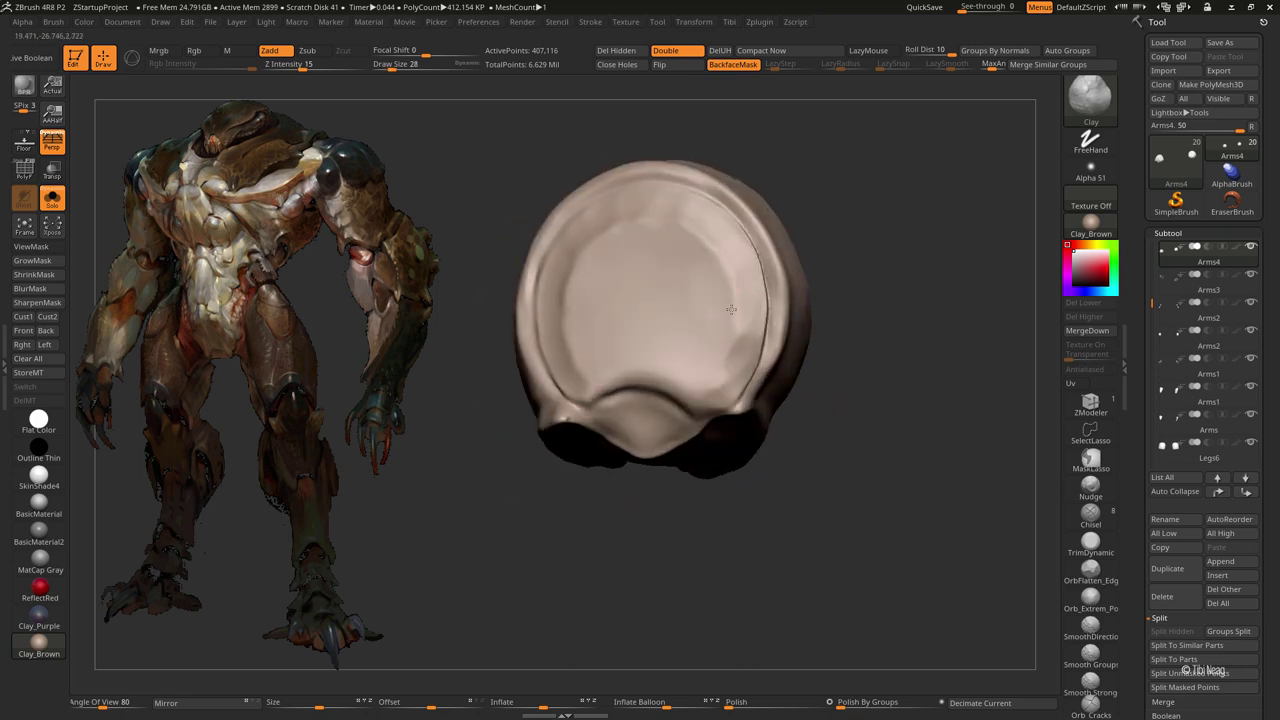
{"action": "right_click_drag", "start_coordinate": [629, 317], "coordinate": [563, 363]}
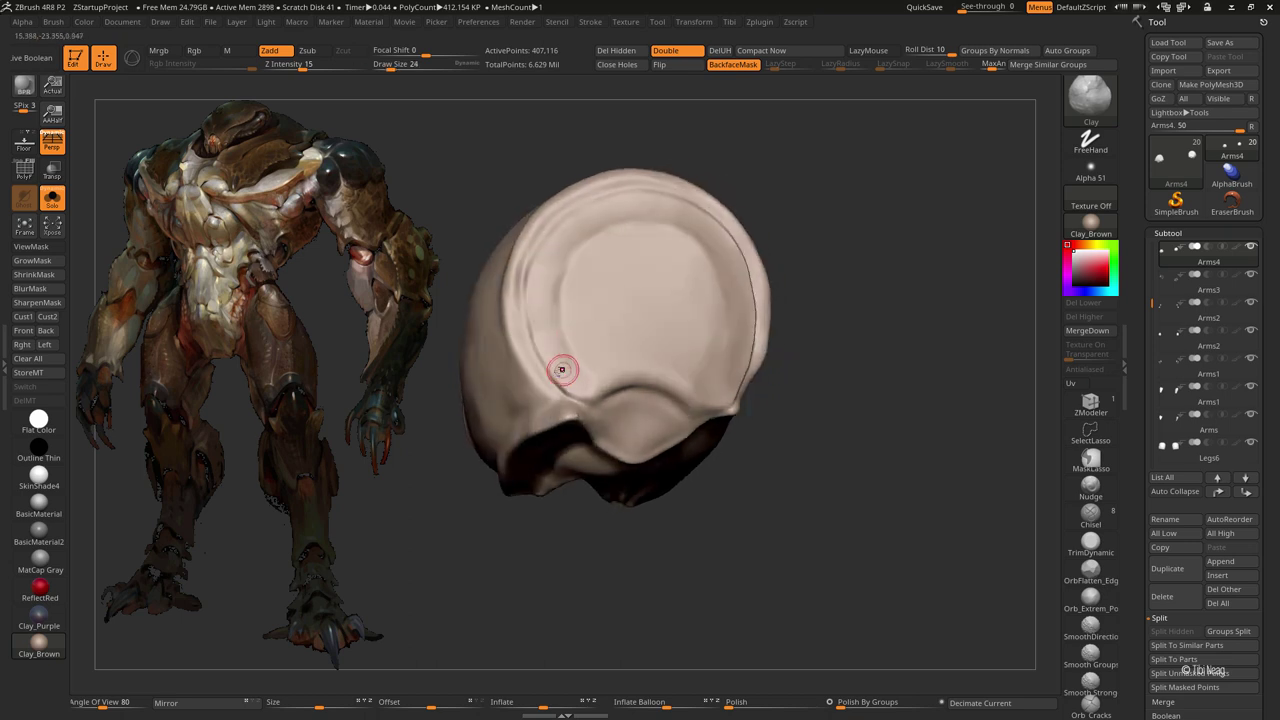
Step: Smooth the right edge of the Arms4 plate with a smaller Smooth brush
{"action": "key", "text": "shift"}
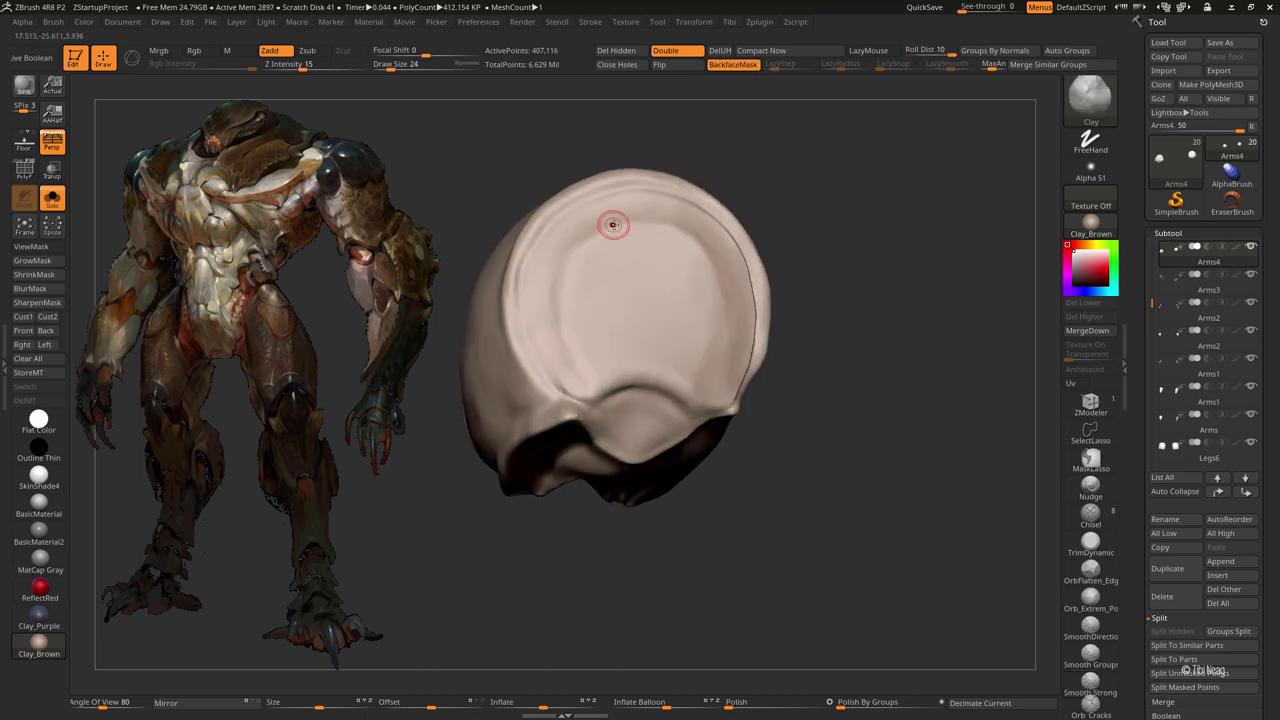
{"action": "key", "text": "bracketright"}
{"action": "mouse_move", "coordinate": [608, 220]}
{"action": "right_mouse_down"}
{"action": "mouse_move", "coordinate": [674, 209]}
{"action": "mouse_move", "coordinate": [626, 232]}
{"action": "right_mouse_up"}
{"action": "key", "text": "bracketleft"}
{"action": "key", "text": "bracketleft"}
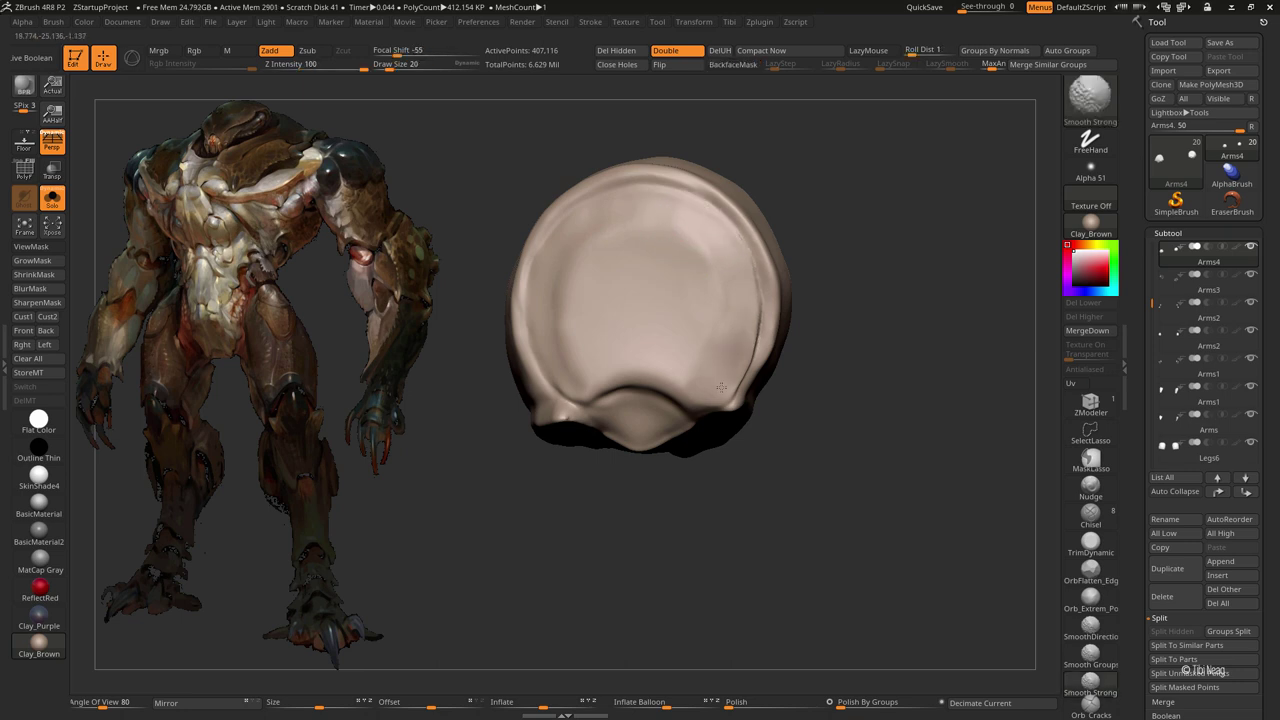
{"action": "key", "text": "bracketleft"}
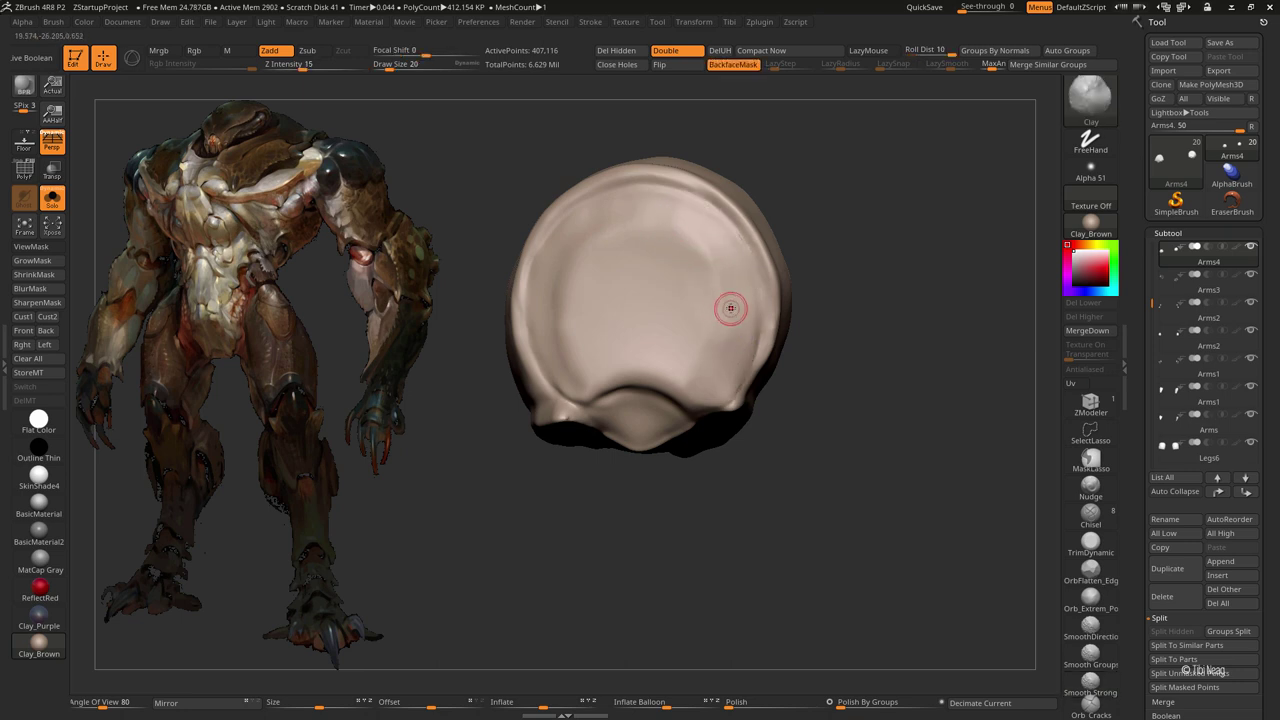
{"action": "left_click_drag", "start_coordinate": [729, 306], "coordinate": [734, 263], "text": "shift"}
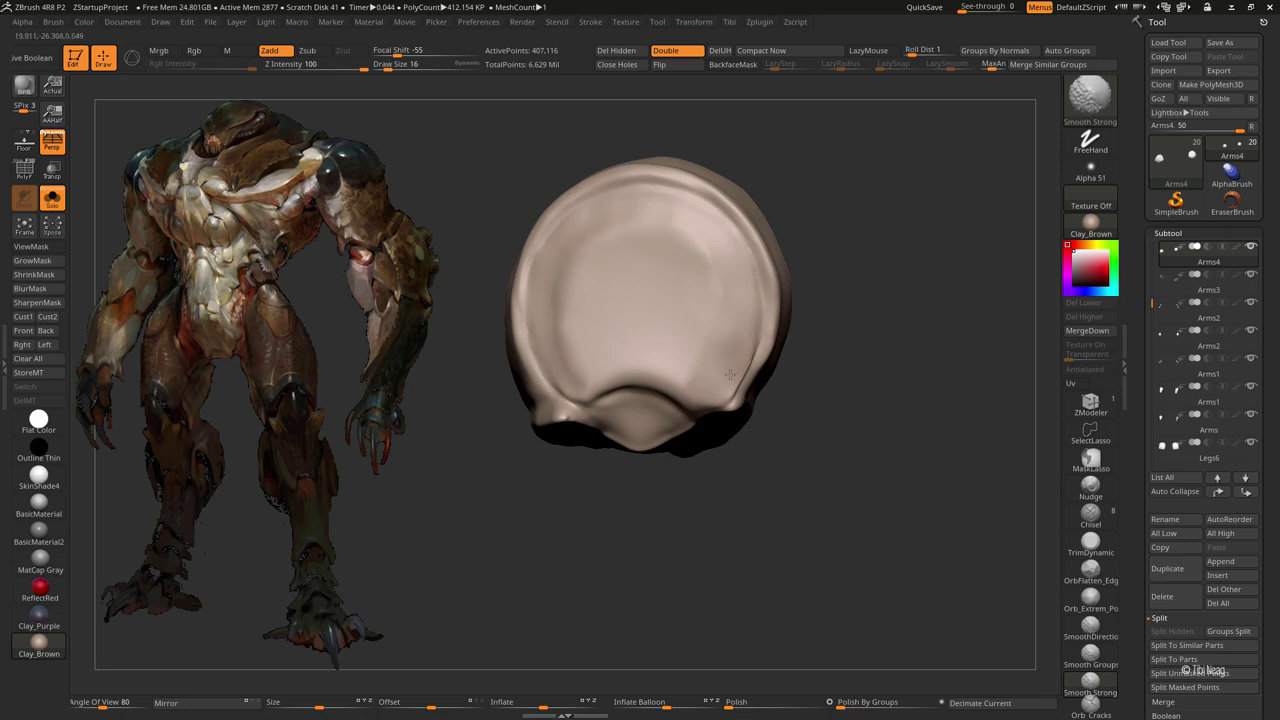
{"action": "right_click_drag", "start_coordinate": [766, 206], "coordinate": [677, 223]}
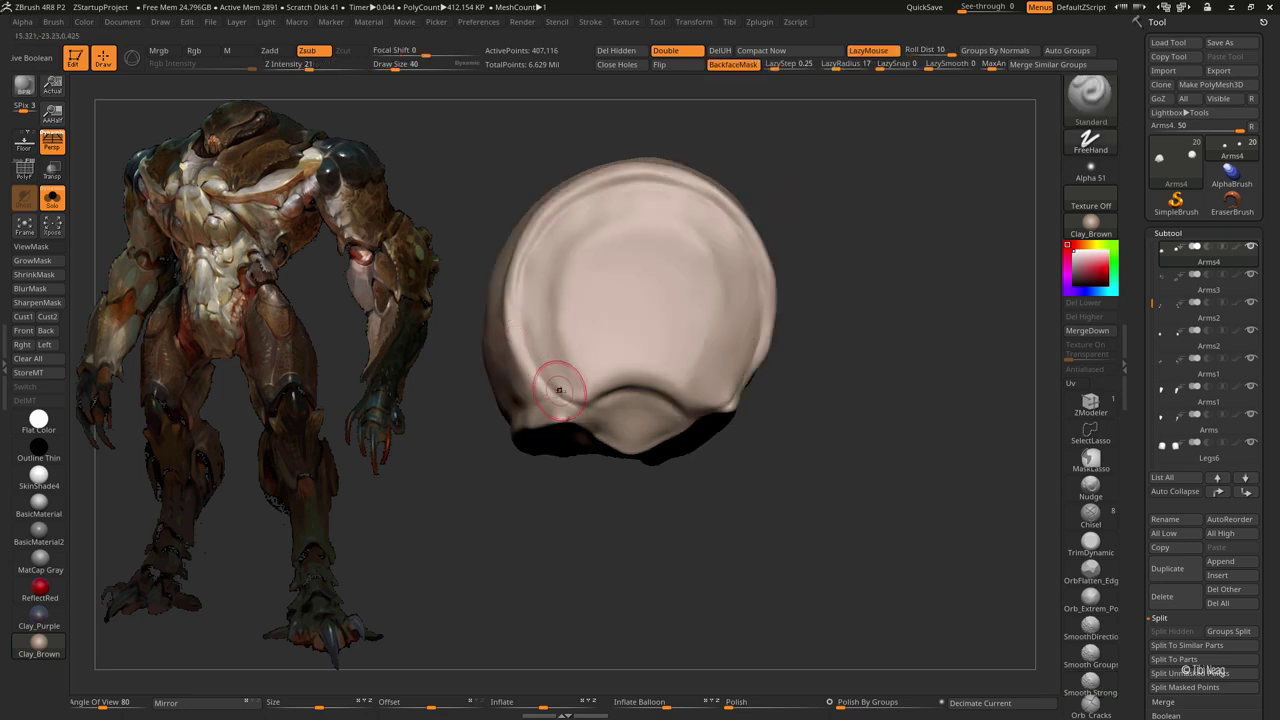
{"action": "key", "text": "bracketright"}
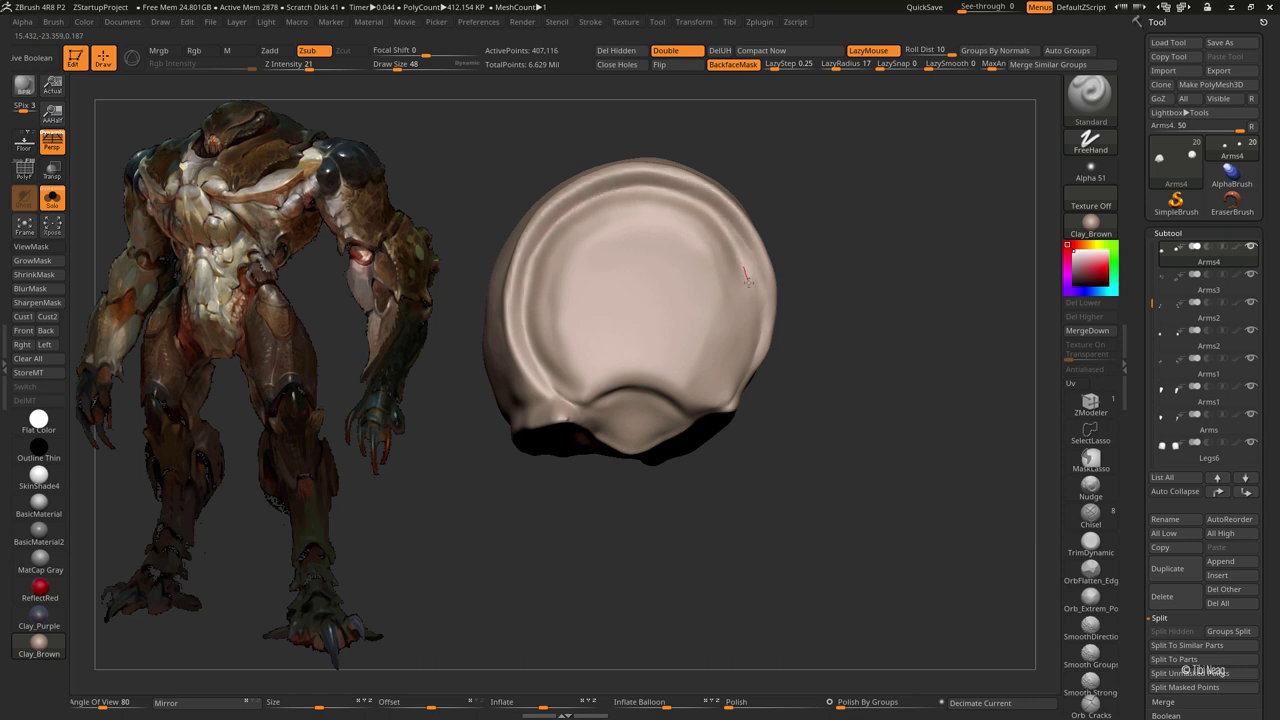
{"action": "right_click_drag", "start_coordinate": [690, 397], "coordinate": [764, 283]}
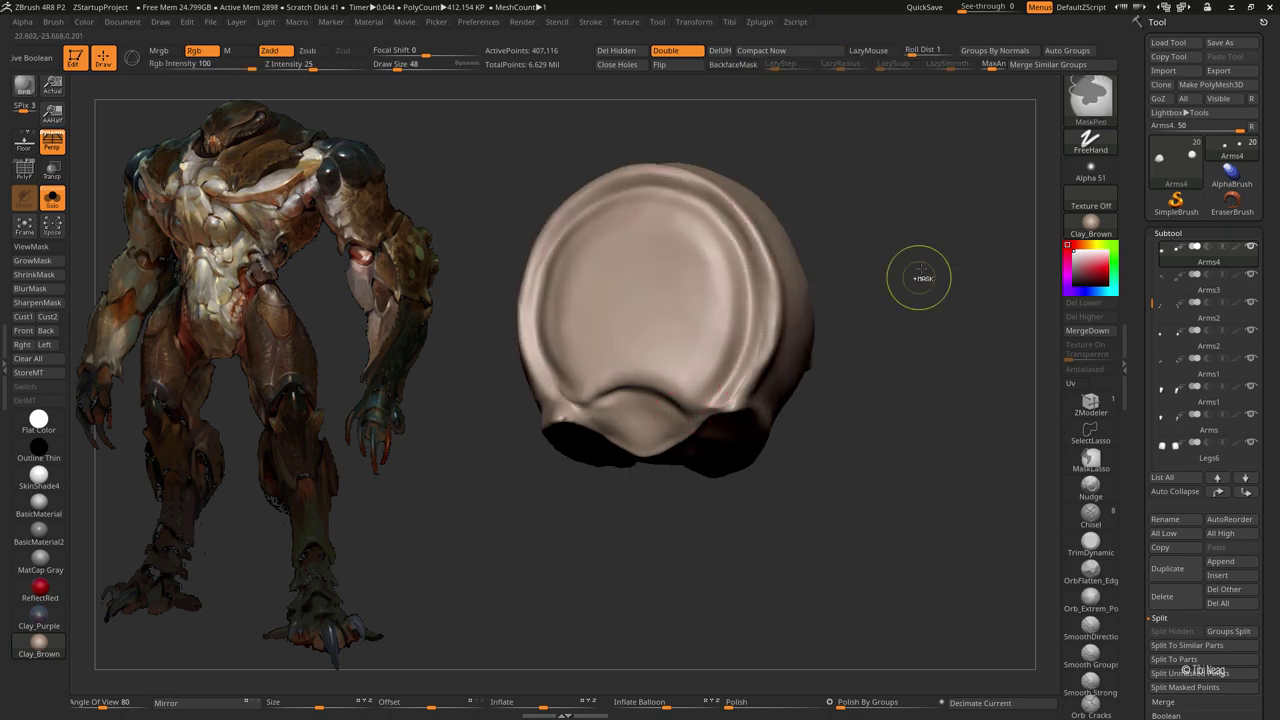
{"action": "mouse_move", "coordinate": [851, 194]}
{"action": "right_mouse_down"}
{"action": "mouse_move", "coordinate": [869, 177]}
{"action": "mouse_move", "coordinate": [705, 302]}
{"action": "right_mouse_up"}
Step: Inflate the plate's rim with the Inflate brush
{"action": "key", "text": "b"}
{"action": "key", "text": "i"}
{"action": "key", "text": "n"}
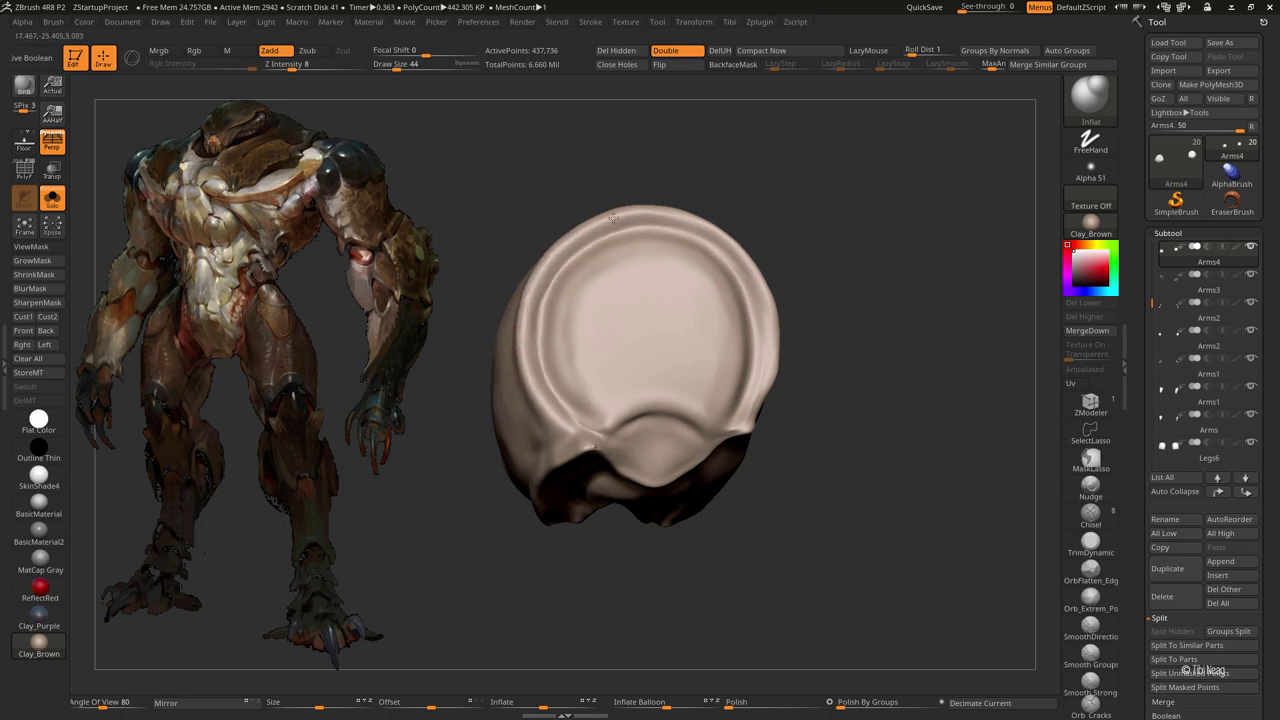
{"action": "right_click_drag", "start_coordinate": [553, 256], "coordinate": [659, 224]}
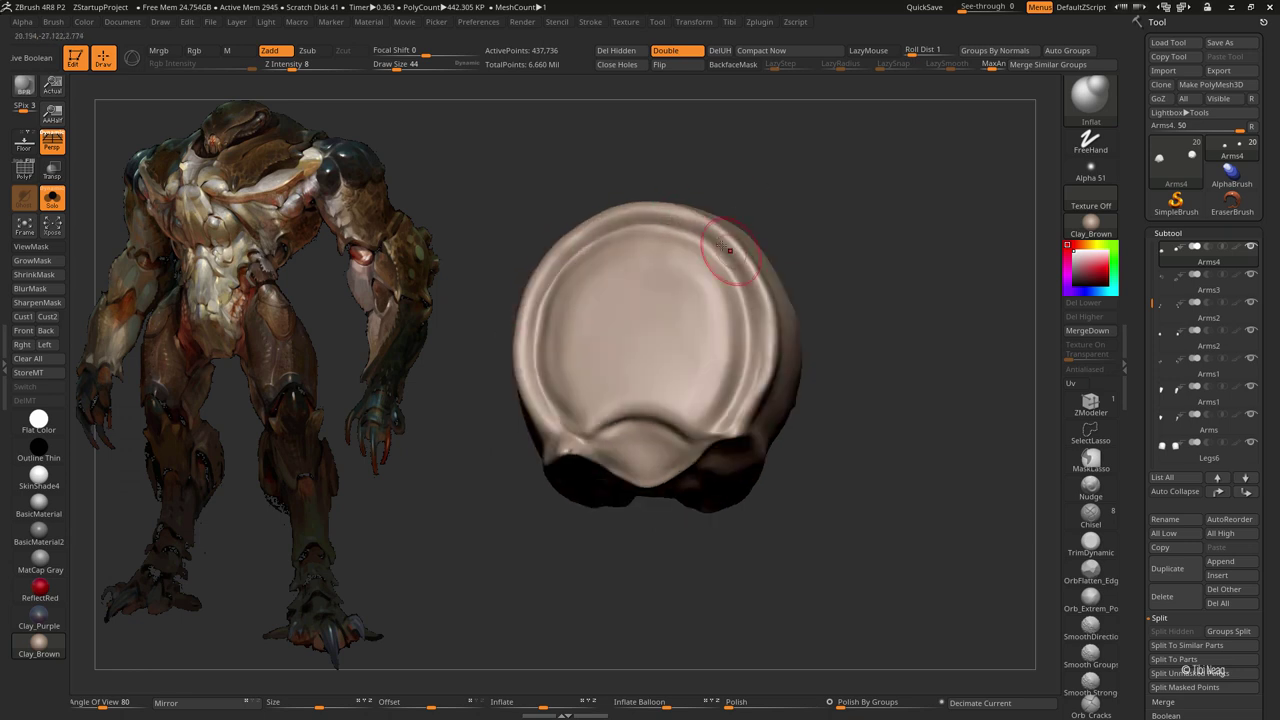
{"action": "mouse_move", "coordinate": [737, 412]}
{"action": "right_mouse_down"}
{"action": "mouse_move", "coordinate": [840, 177]}
{"action": "mouse_move", "coordinate": [576, 478]}
{"action": "right_mouse_up"}
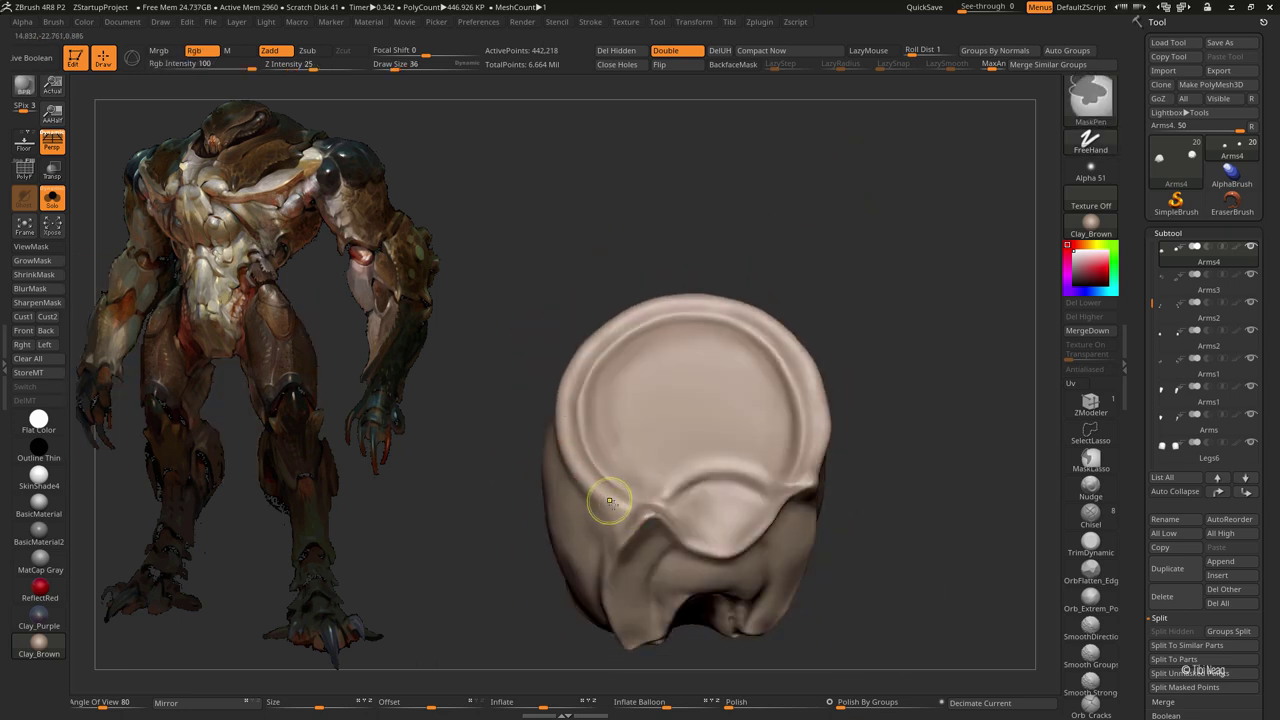
Step: Mask the plate's upper rim and right side, then adjust it with Transpose
{"action": "left_click_drag", "start_coordinate": [600, 514], "coordinate": [575, 460], "text": "ctrl"}
{"action": "mouse_move", "coordinate": [565, 397]}
{"action": "left_mouse_down", "text": "ctrl"}
{"action": "mouse_move", "coordinate": [580, 345]}
{"action": "mouse_move", "coordinate": [640, 300]}
{"action": "mouse_move", "coordinate": [715, 300]}
{"action": "left_mouse_up", "text": "ctrl"}
{"action": "mouse_move", "coordinate": [715, 300]}
{"action": "right_mouse_down"}
{"action": "mouse_move", "coordinate": [756, 330]}
{"action": "mouse_move", "coordinate": [690, 290]}
{"action": "right_mouse_up"}
{"action": "mouse_move", "coordinate": [690, 290]}
{"action": "left_mouse_down", "text": "ctrl"}
{"action": "mouse_move", "coordinate": [795, 420]}
{"action": "mouse_move", "coordinate": [783, 467]}
{"action": "left_mouse_up", "text": "ctrl"}
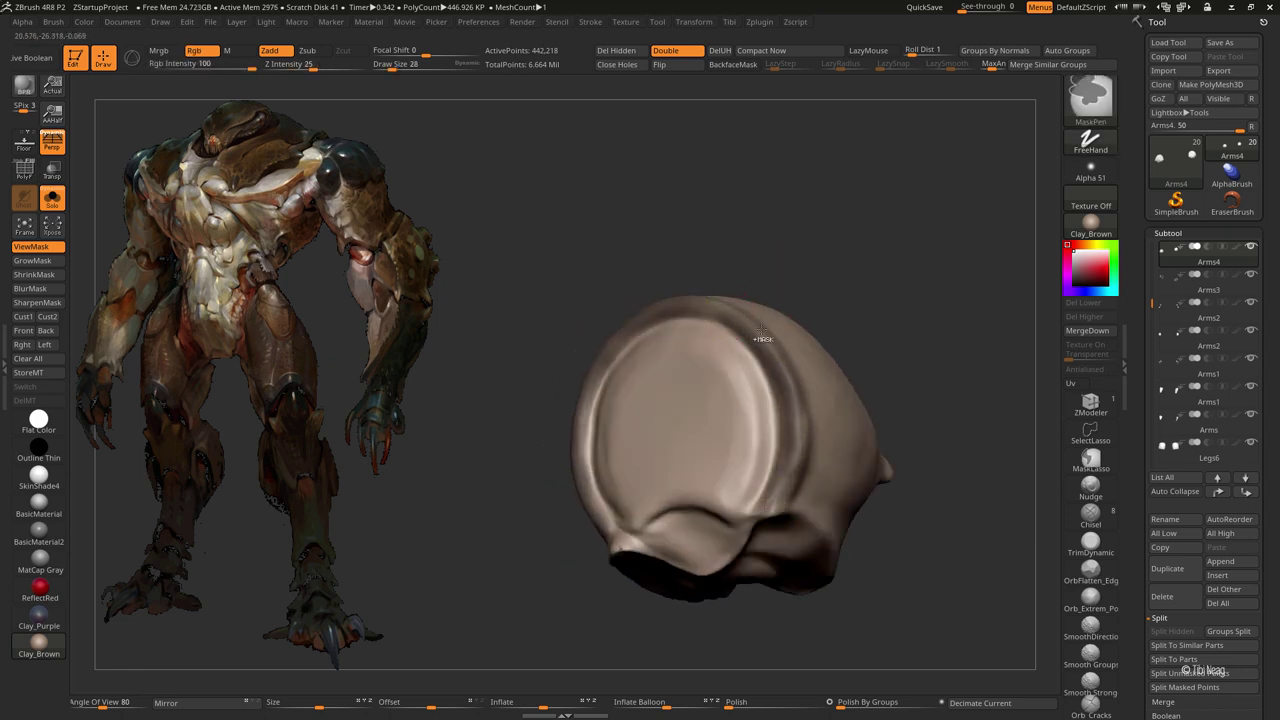
{"action": "right_click_drag", "start_coordinate": [777, 302], "coordinate": [749, 325]}
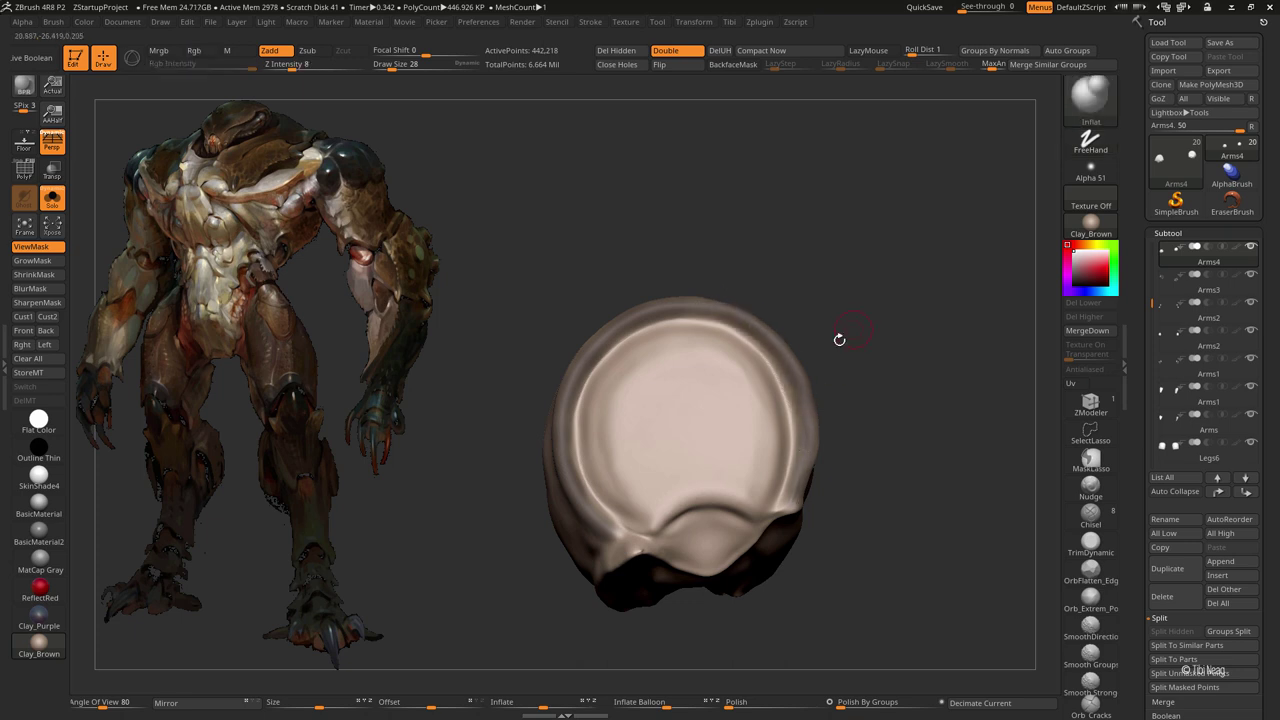
{"action": "key", "text": "w"}
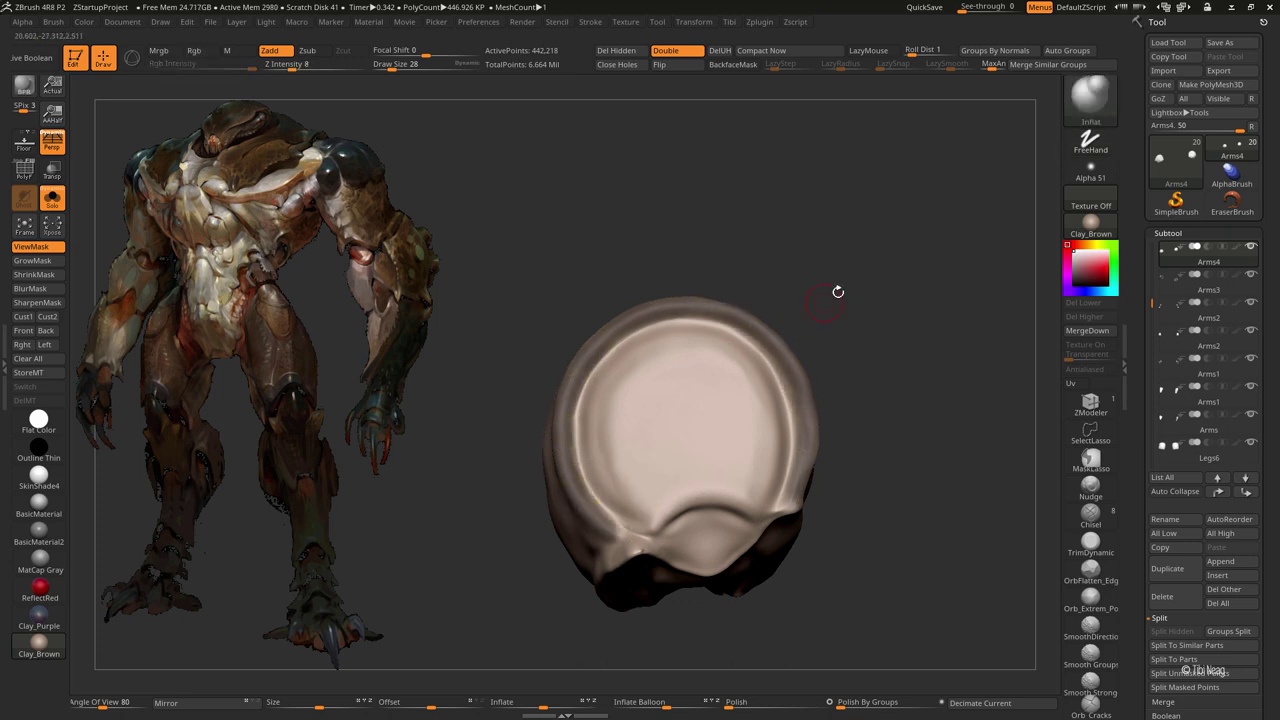
{"action": "mouse_move", "coordinate": [837, 289]}
{"action": "right_mouse_down"}
{"action": "mouse_move", "coordinate": [860, 229]}
{"action": "mouse_move", "coordinate": [738, 335]}
{"action": "mouse_move", "coordinate": [760, 300]}
{"action": "mouse_move", "coordinate": [893, 244]}
{"action": "right_mouse_up"}
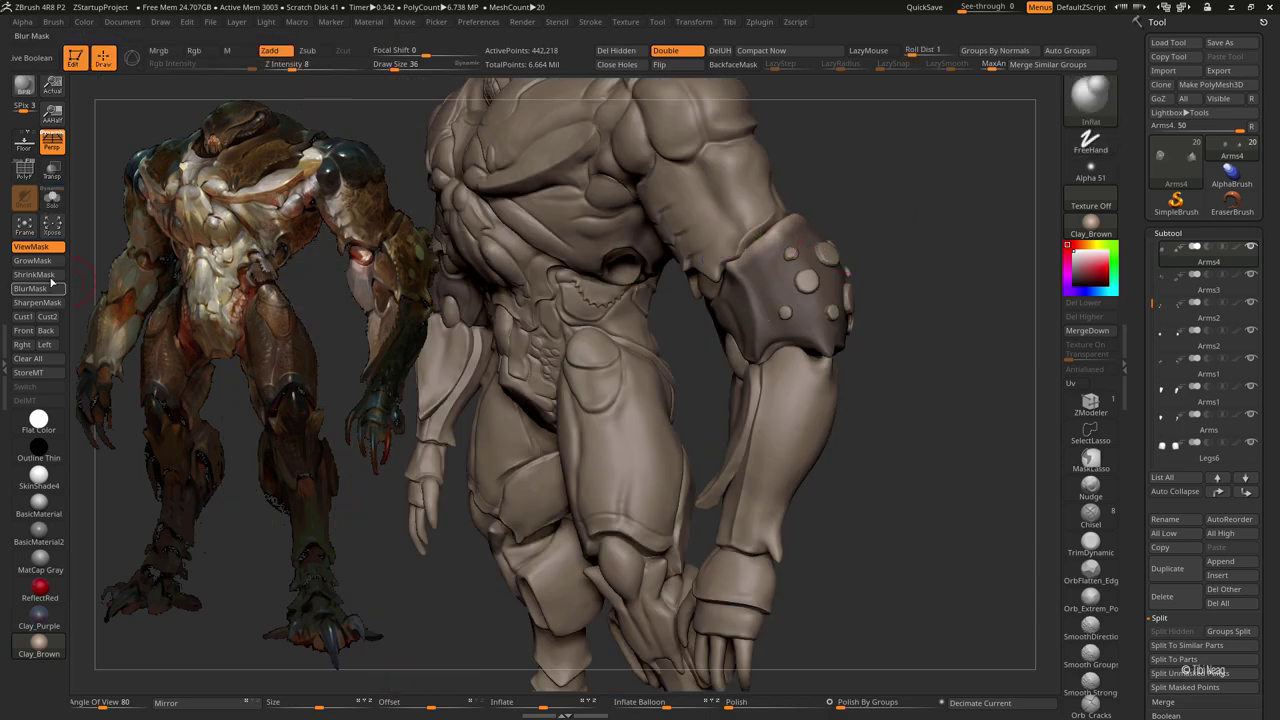
Step: Solo the cup-shaped Arms4 shoulder piece and inspect its rim up close
{"action": "right_click_drag", "start_coordinate": [820, 240], "coordinate": [775, 275], "text": "alt"}
{"action": "key", "text": "f"}
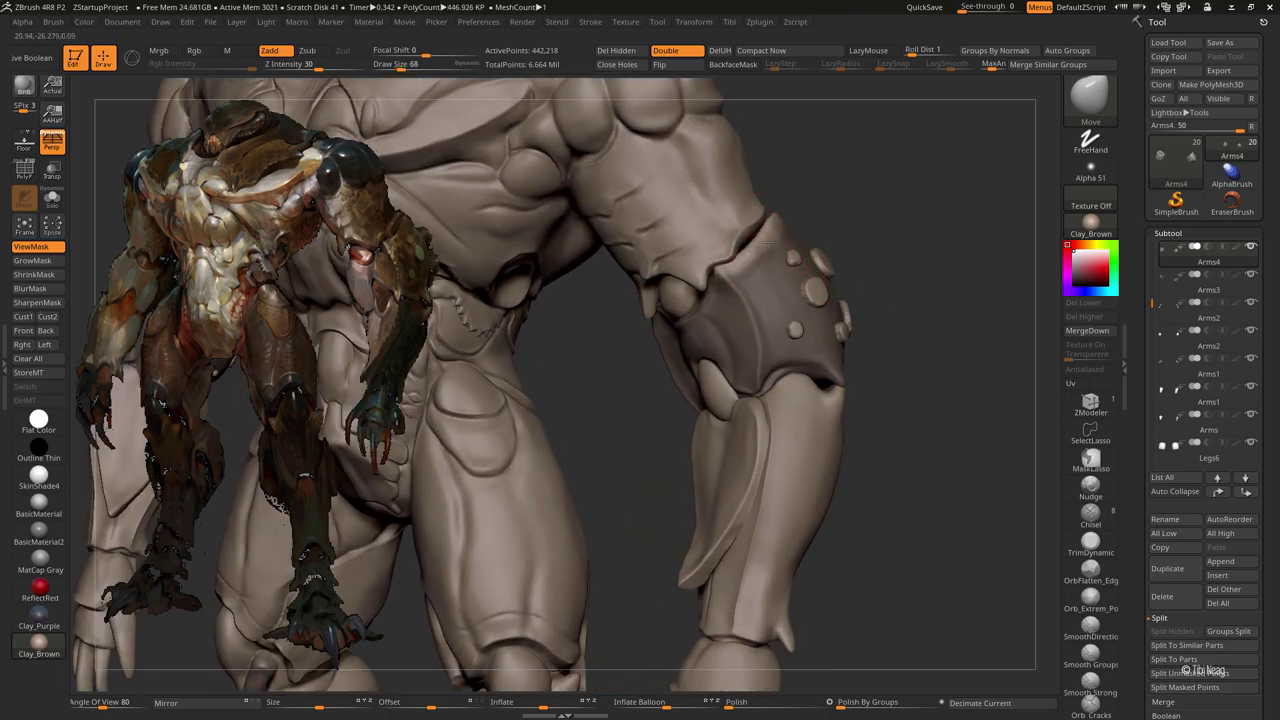
{"action": "left_click", "coordinate": [52, 197]}
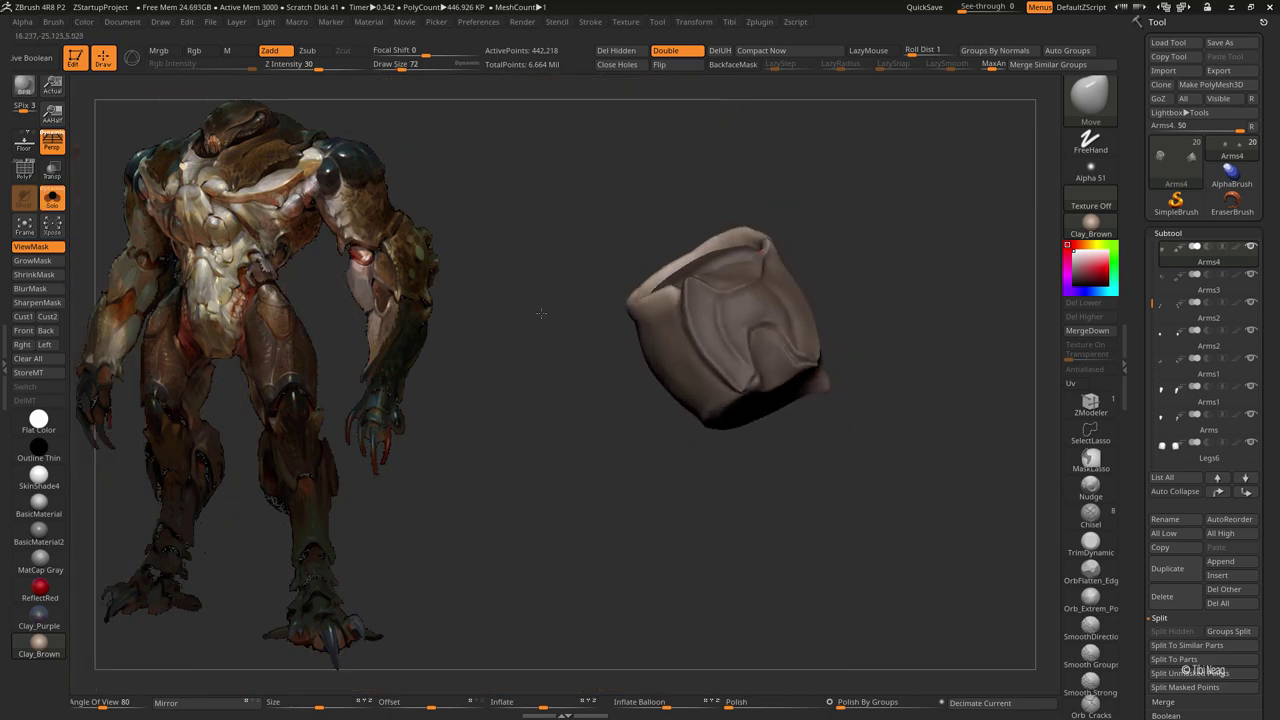
{"action": "left_click_drag", "start_coordinate": [560, 300], "coordinate": [677, 280]}
{"action": "mouse_move", "coordinate": [888, 201]}
{"action": "left_mouse_down"}
{"action": "mouse_move", "coordinate": [778, 209]}
{"action": "mouse_move", "coordinate": [571, 372]}
{"action": "mouse_move", "coordinate": [596, 335]}
{"action": "mouse_move", "coordinate": [743, 286]}
{"action": "mouse_move", "coordinate": [850, 292]}
{"action": "mouse_move", "coordinate": [807, 192]}
{"action": "mouse_move", "coordinate": [802, 253]}
{"action": "mouse_move", "coordinate": [929, 277]}
{"action": "mouse_move", "coordinate": [789, 283]}
{"action": "mouse_move", "coordinate": [786, 209]}
{"action": "mouse_move", "coordinate": [708, 297]}
{"action": "left_mouse_up"}
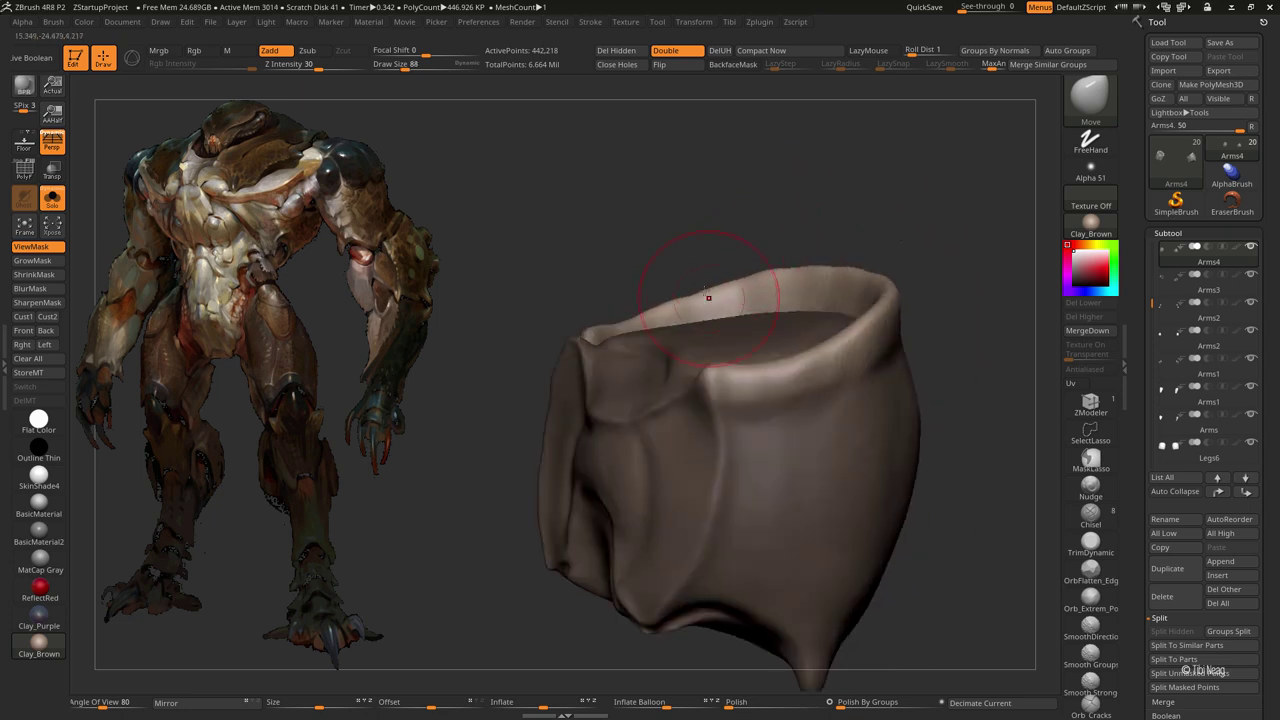
{"action": "left_click_drag", "start_coordinate": [722, 203], "coordinate": [568, 315]}
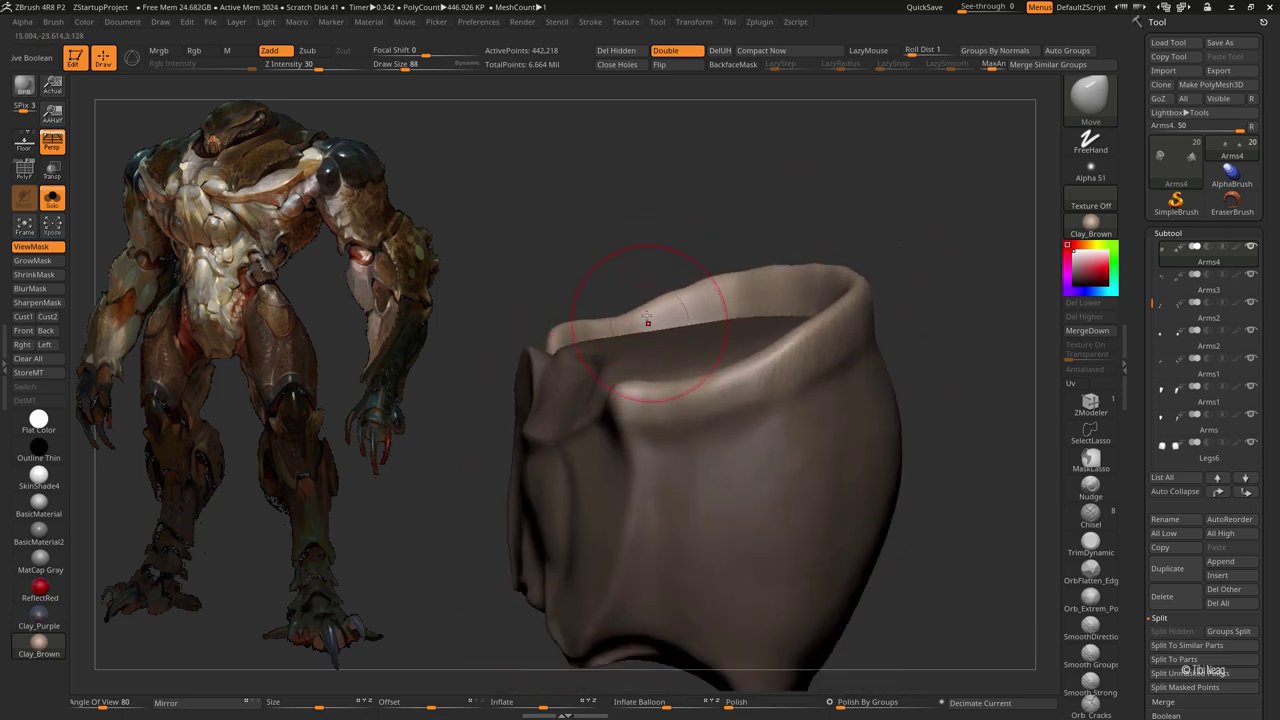
{"action": "mouse_move", "coordinate": [648, 322]}
{"action": "left_mouse_down"}
{"action": "mouse_move", "coordinate": [751, 203]}
{"action": "mouse_move", "coordinate": [716, 262]}
{"action": "mouse_move", "coordinate": [886, 234]}
{"action": "mouse_move", "coordinate": [796, 242]}
{"action": "left_mouse_up"}
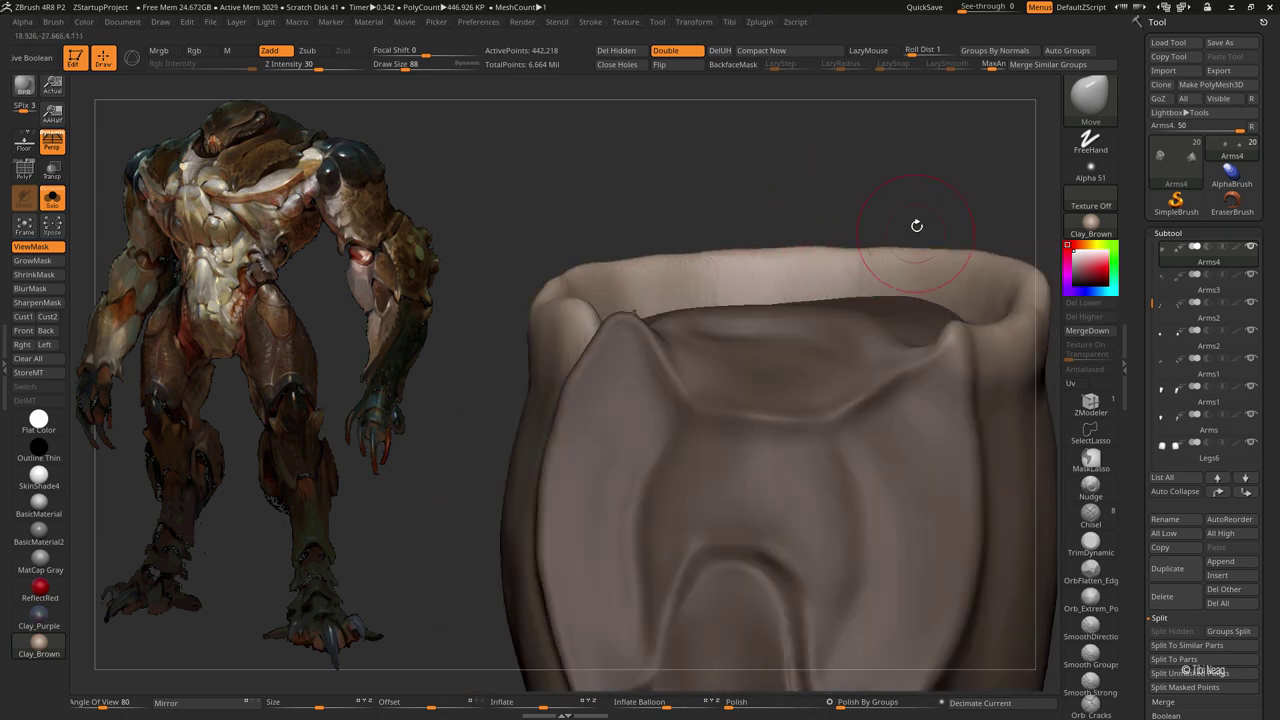
{"action": "mouse_move", "coordinate": [916, 225]}
{"action": "left_mouse_down"}
{"action": "mouse_move", "coordinate": [914, 171]}
{"action": "mouse_move", "coordinate": [962, 217]}
{"action": "mouse_move", "coordinate": [849, 214]}
{"action": "mouse_move", "coordinate": [900, 258]}
{"action": "mouse_move", "coordinate": [837, 220]}
{"action": "mouse_move", "coordinate": [908, 189]}
{"action": "mouse_move", "coordinate": [901, 284]}
{"action": "left_mouse_up"}
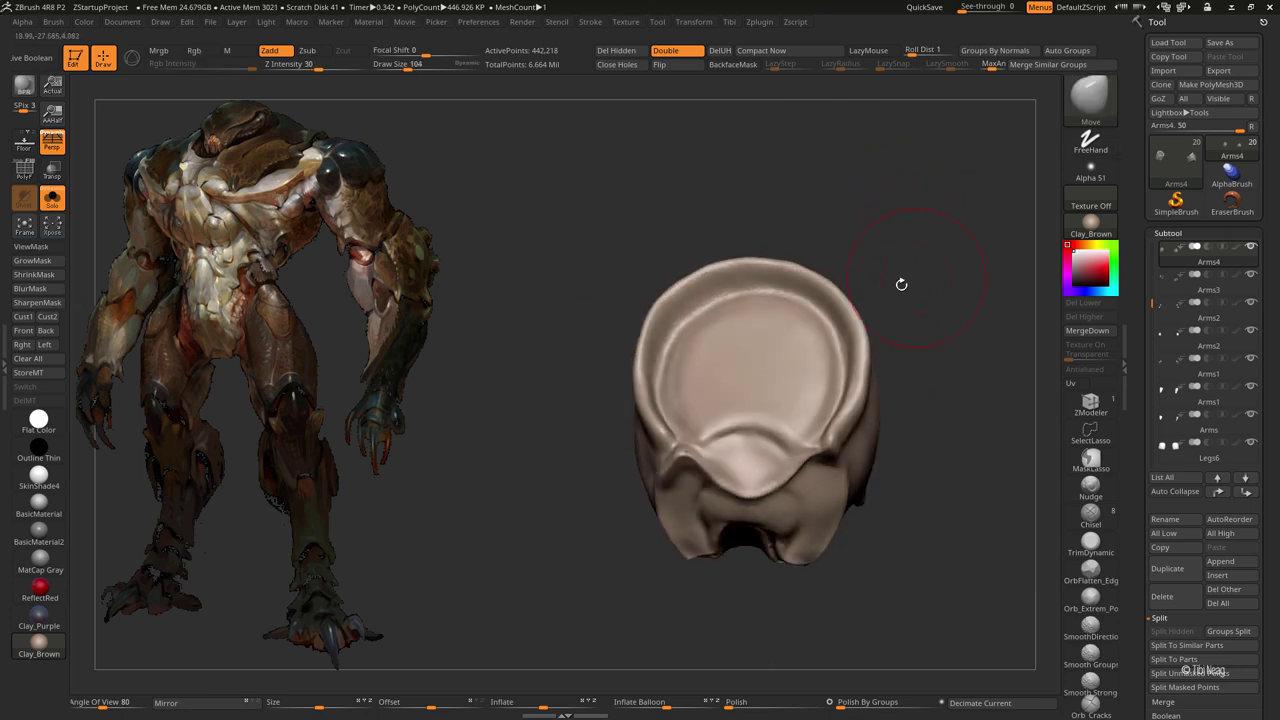
Step: Build up the cup rim with the Clay brush, briefly checking it against the full body
{"action": "key", "text": "b"}
{"action": "key", "text": "c"}
{"action": "key", "text": "l"}
{"action": "right_click_drag", "start_coordinate": [771, 366], "coordinate": [740, 322], "text": "ctrl"}
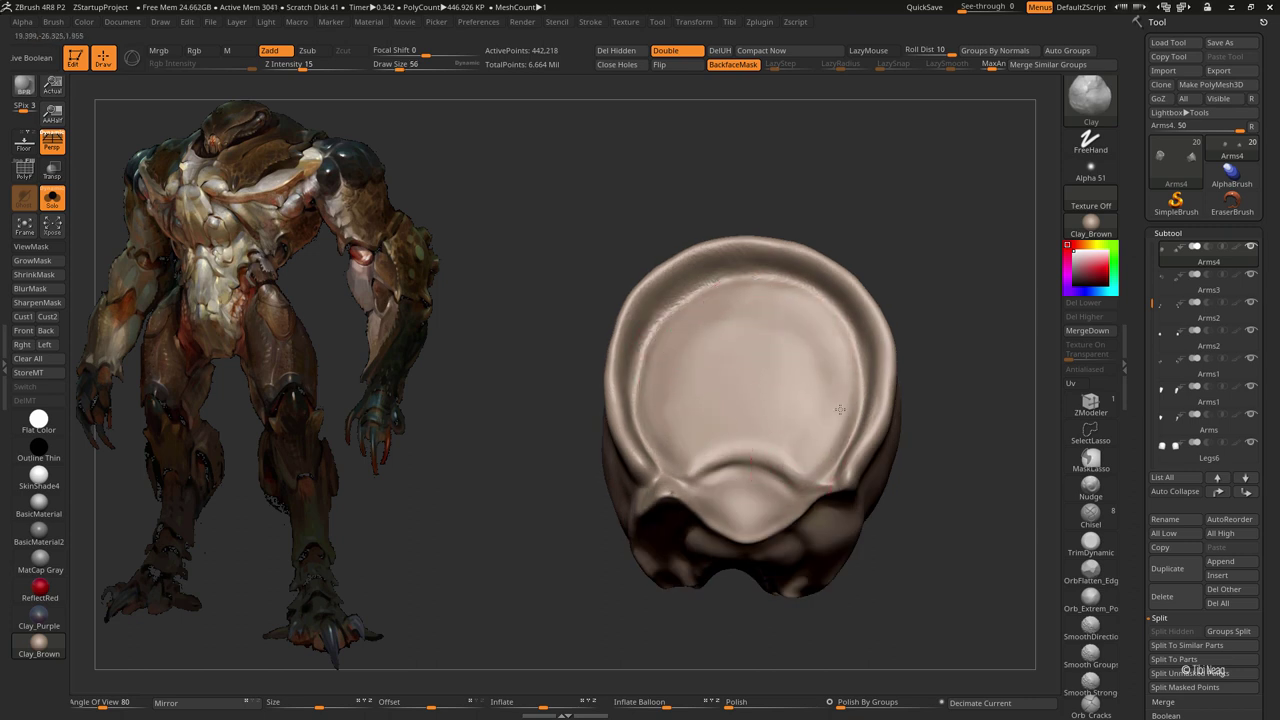
{"action": "mouse_move", "coordinate": [686, 343]}
{"action": "right_mouse_down"}
{"action": "mouse_move", "coordinate": [917, 129]}
{"action": "mouse_move", "coordinate": [905, 248]}
{"action": "right_mouse_up"}
{"action": "key", "text": "ctrl+shift+s"}
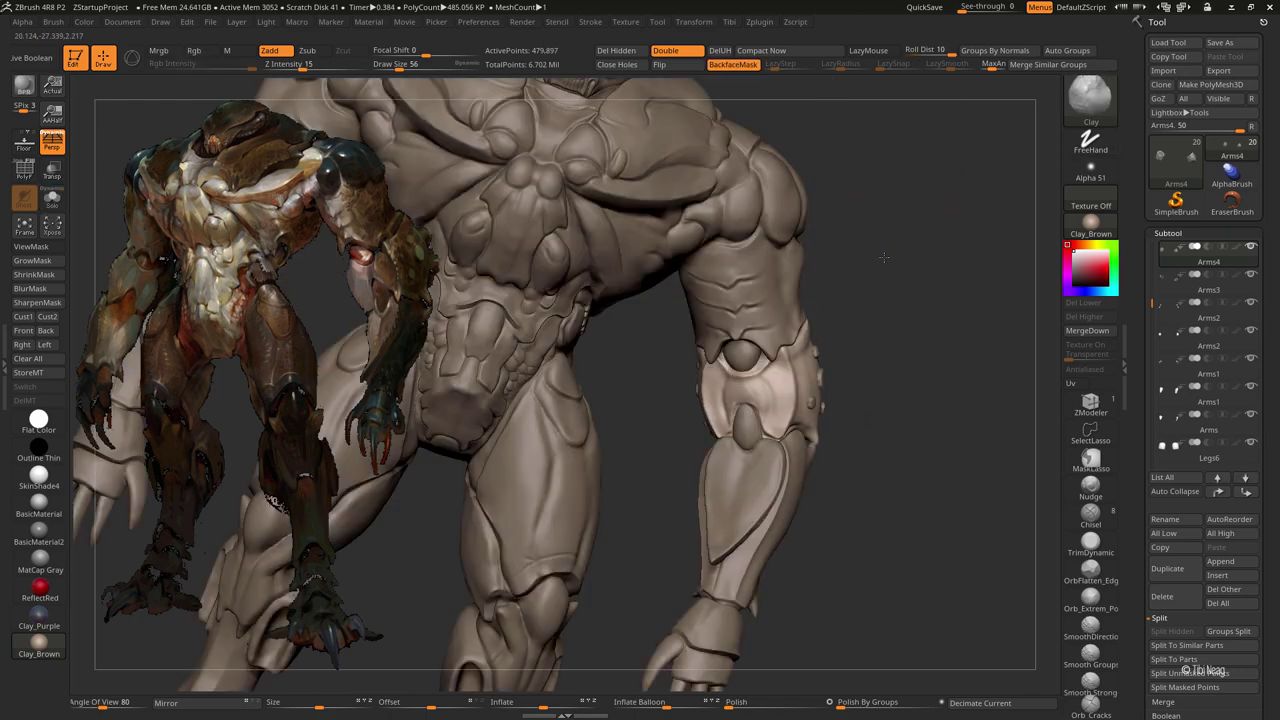
{"action": "mouse_move", "coordinate": [774, 211]}
{"action": "right_mouse_down"}
{"action": "mouse_move", "coordinate": [900, 289]}
{"action": "mouse_move", "coordinate": [897, 336]}
{"action": "right_mouse_up"}
{"action": "key", "text": "ctrl+shift+s"}
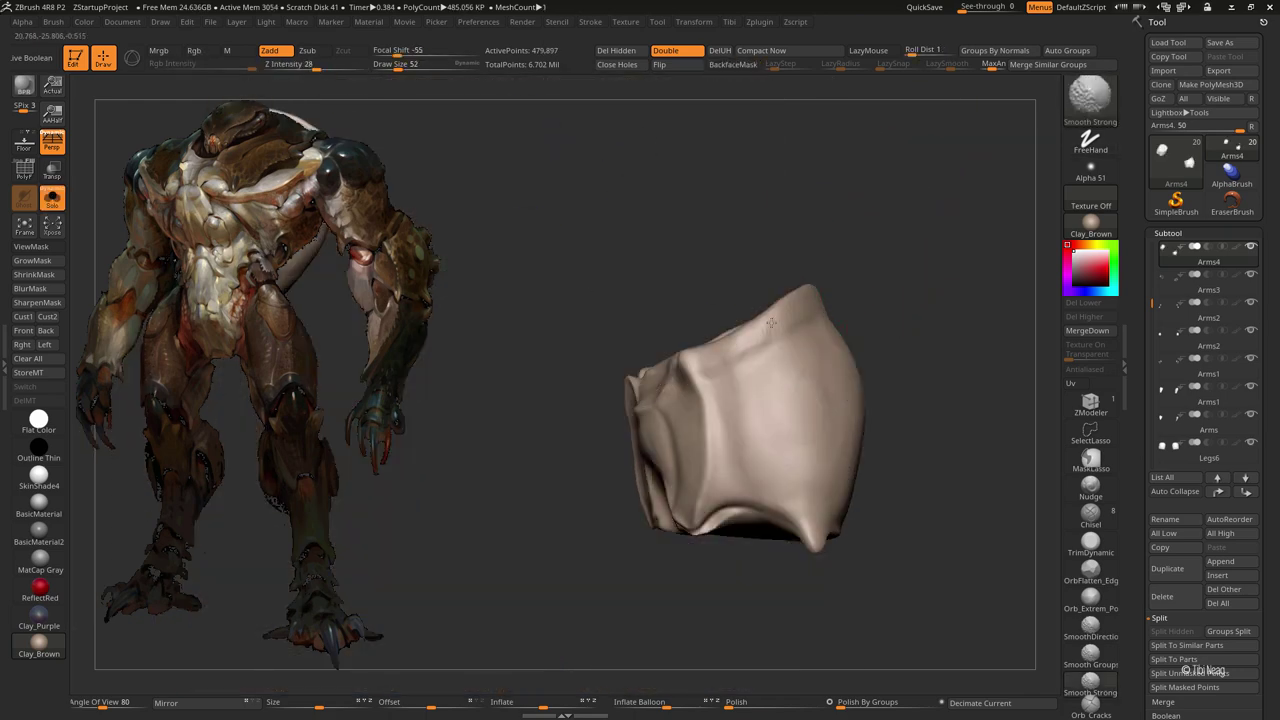
{"action": "mouse_move", "coordinate": [771, 322]}
{"action": "right_mouse_down"}
{"action": "mouse_move", "coordinate": [737, 343]}
{"action": "mouse_move", "coordinate": [823, 221]}
{"action": "mouse_move", "coordinate": [714, 357]}
{"action": "mouse_move", "coordinate": [774, 320]}
{"action": "mouse_move", "coordinate": [677, 349]}
{"action": "mouse_move", "coordinate": [666, 337]}
{"action": "mouse_move", "coordinate": [580, 337]}
{"action": "mouse_move", "coordinate": [652, 348]}
{"action": "mouse_move", "coordinate": [700, 374]}
{"action": "right_mouse_up"}
Step: Reshape the cup's rim opening with the Move brush, then show the full body again
{"action": "key", "text": "b"}
{"action": "key", "text": "m"}
{"action": "key", "text": "v"}
{"action": "mouse_move", "coordinate": [600, 486]}
{"action": "right_mouse_down"}
{"action": "mouse_move", "coordinate": [737, 304]}
{"action": "mouse_move", "coordinate": [686, 423]}
{"action": "mouse_move", "coordinate": [640, 220]}
{"action": "mouse_move", "coordinate": [711, 288]}
{"action": "mouse_move", "coordinate": [737, 234]}
{"action": "mouse_move", "coordinate": [849, 214]}
{"action": "mouse_move", "coordinate": [857, 186]}
{"action": "mouse_move", "coordinate": [641, 362]}
{"action": "mouse_move", "coordinate": [700, 300]}
{"action": "mouse_move", "coordinate": [909, 219]}
{"action": "right_mouse_up"}
{"action": "key", "text": "shift+ctrl+s"}
Step: Select the Legs subtool and turn the two thigh plates into view
{"action": "left_click", "coordinate": [641, 362], "text": "alt"}
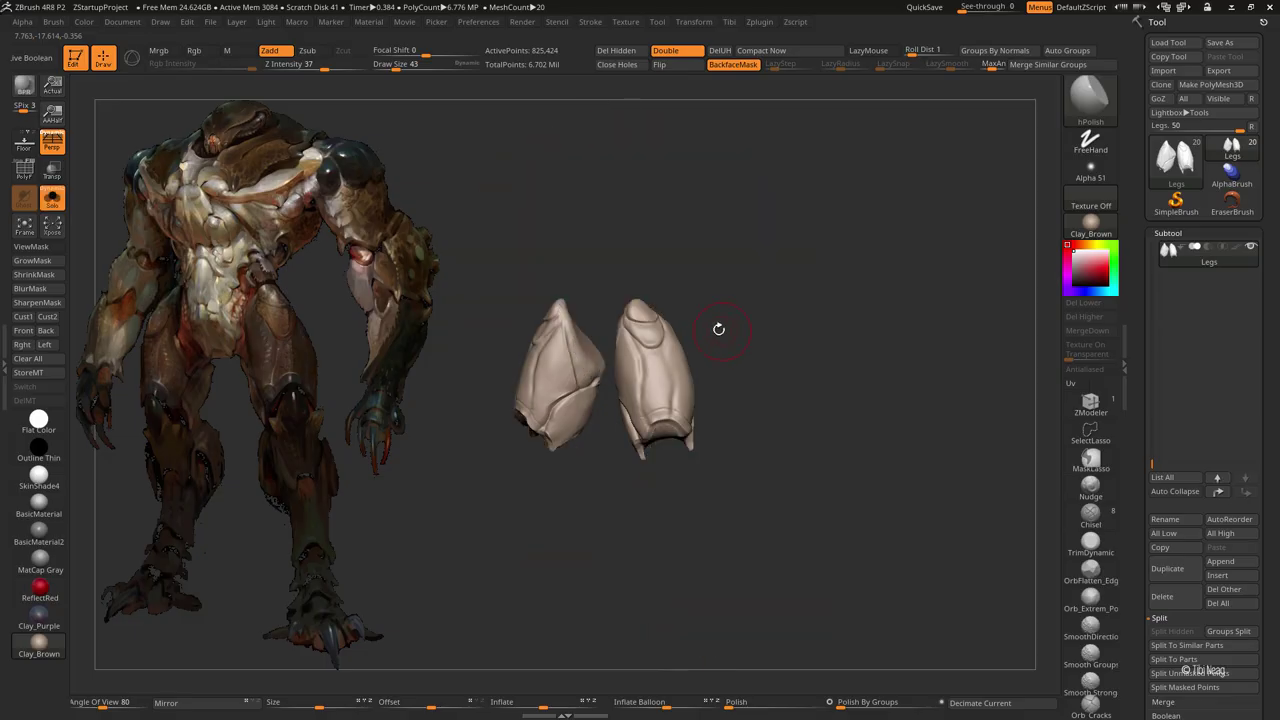
{"action": "mouse_move", "coordinate": [717, 329]}
{"action": "right_mouse_down"}
{"action": "mouse_move", "coordinate": [734, 314]}
{"action": "mouse_move", "coordinate": [700, 300]}
{"action": "mouse_move", "coordinate": [622, 544]}
{"action": "mouse_move", "coordinate": [526, 457]}
{"action": "right_mouse_up"}
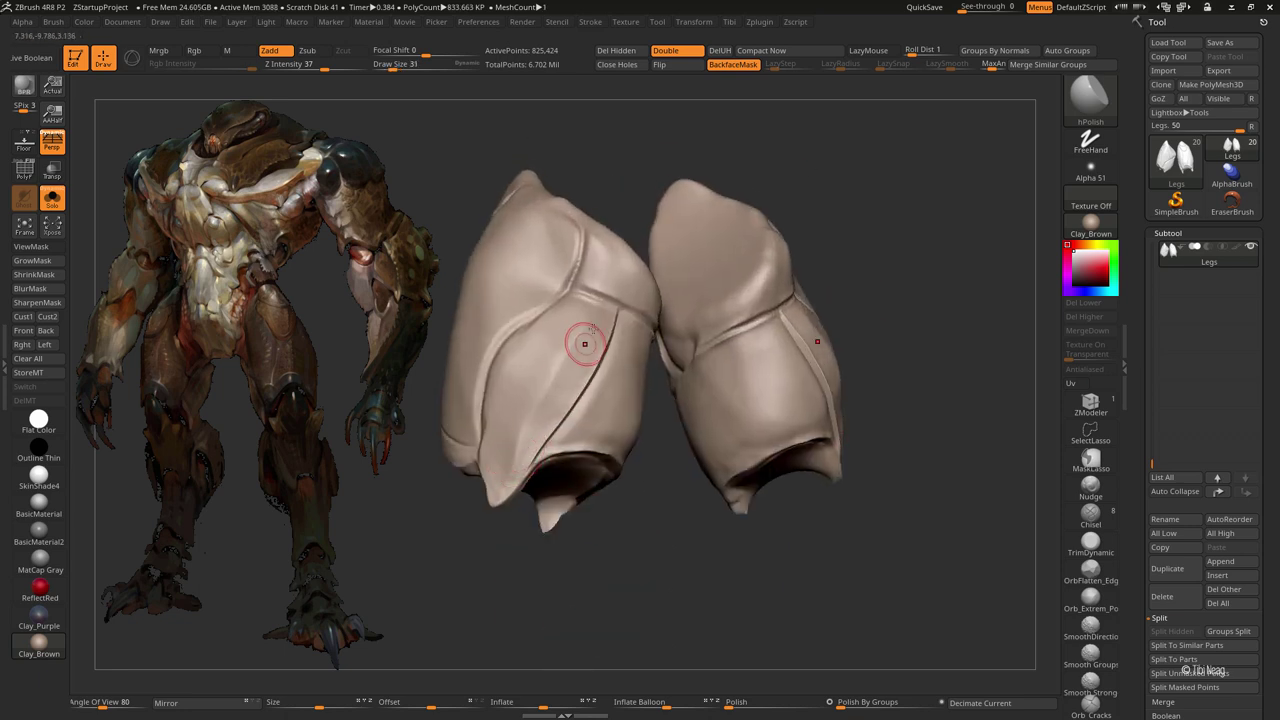
{"action": "right_click_drag", "start_coordinate": [544, 403], "coordinate": [721, 201]}
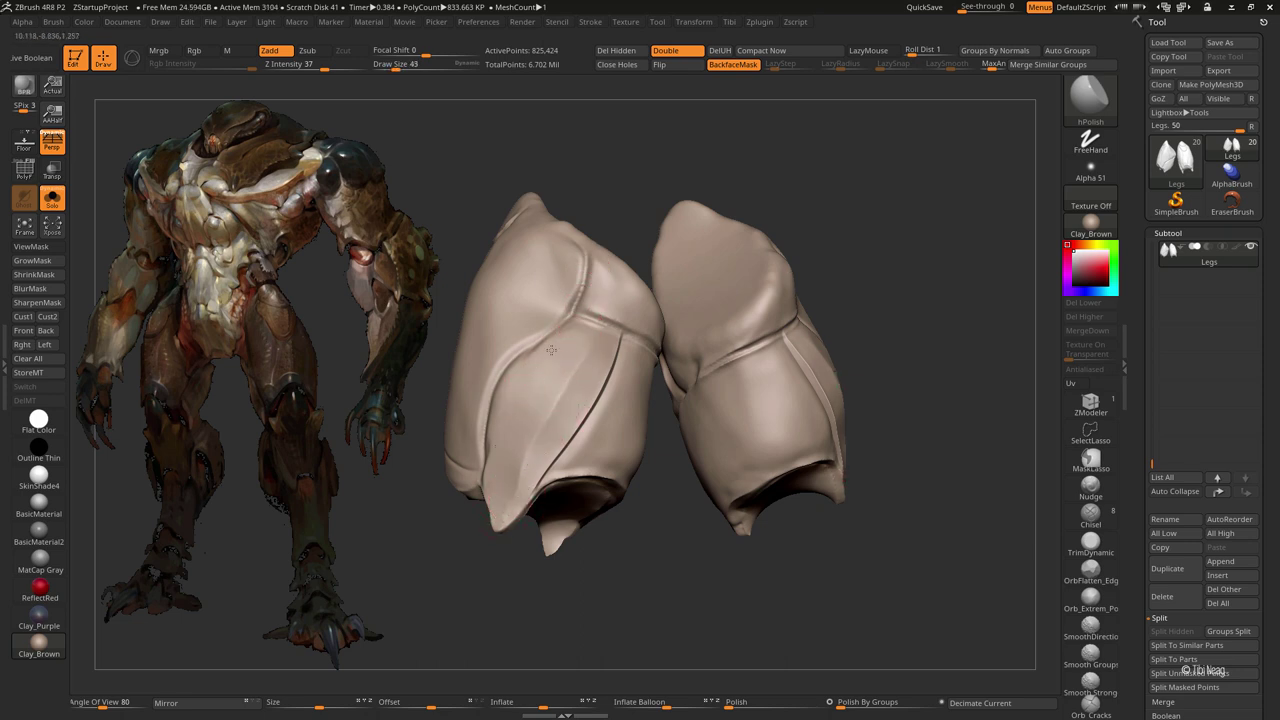
{"action": "mouse_move", "coordinate": [790, 160]}
{"action": "left_mouse_down"}
{"action": "mouse_move", "coordinate": [838, 192]}
{"action": "mouse_move", "coordinate": [541, 481]}
{"action": "left_mouse_up"}
Step: Reshape the thigh plates with the Move brush and strong smoothing
{"action": "key", "text": "b"}
{"action": "key", "text": "m"}
{"action": "key", "text": "v"}
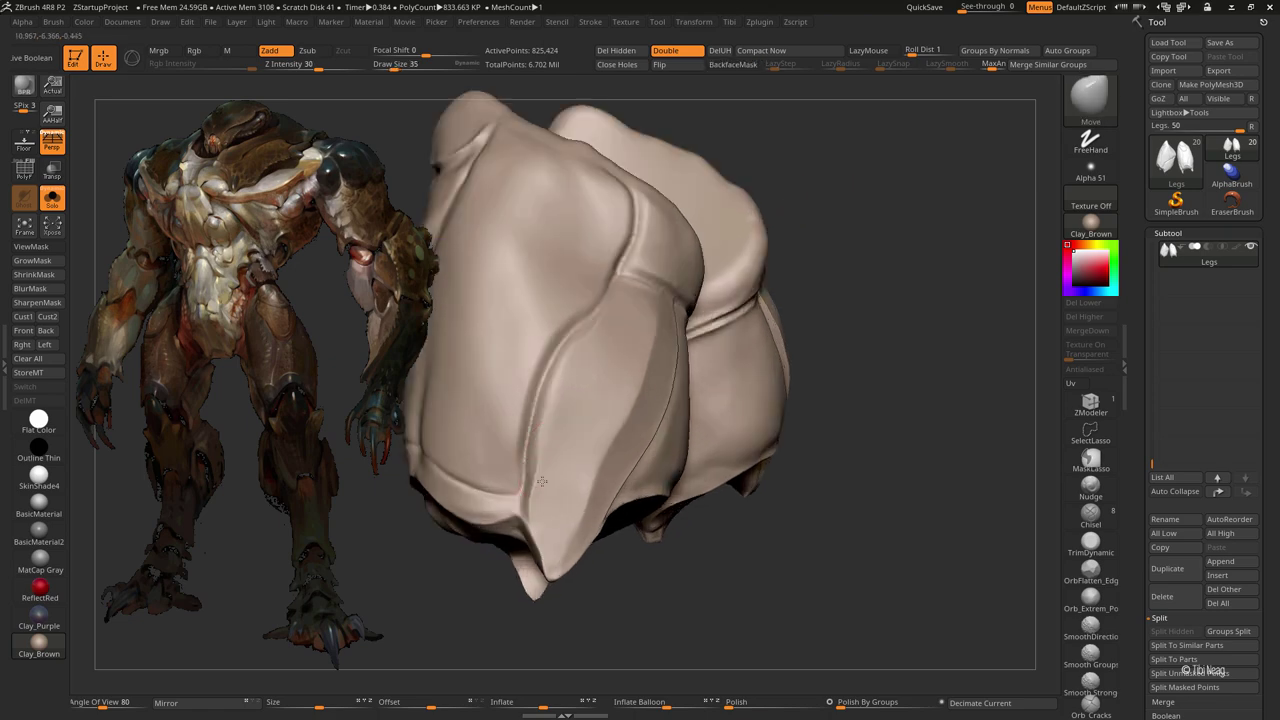
{"action": "mouse_move", "coordinate": [876, 247]}
{"action": "left_mouse_down"}
{"action": "mouse_move", "coordinate": [834, 309]}
{"action": "mouse_move", "coordinate": [710, 328]}
{"action": "left_mouse_up"}
{"action": "mouse_move", "coordinate": [710, 328]}
{"action": "right_mouse_down"}
{"action": "mouse_move", "coordinate": [586, 380]}
{"action": "mouse_move", "coordinate": [789, 291]}
{"action": "mouse_move", "coordinate": [808, 266]}
{"action": "mouse_move", "coordinate": [766, 280]}
{"action": "right_mouse_up"}
{"action": "key", "text": "shift"}
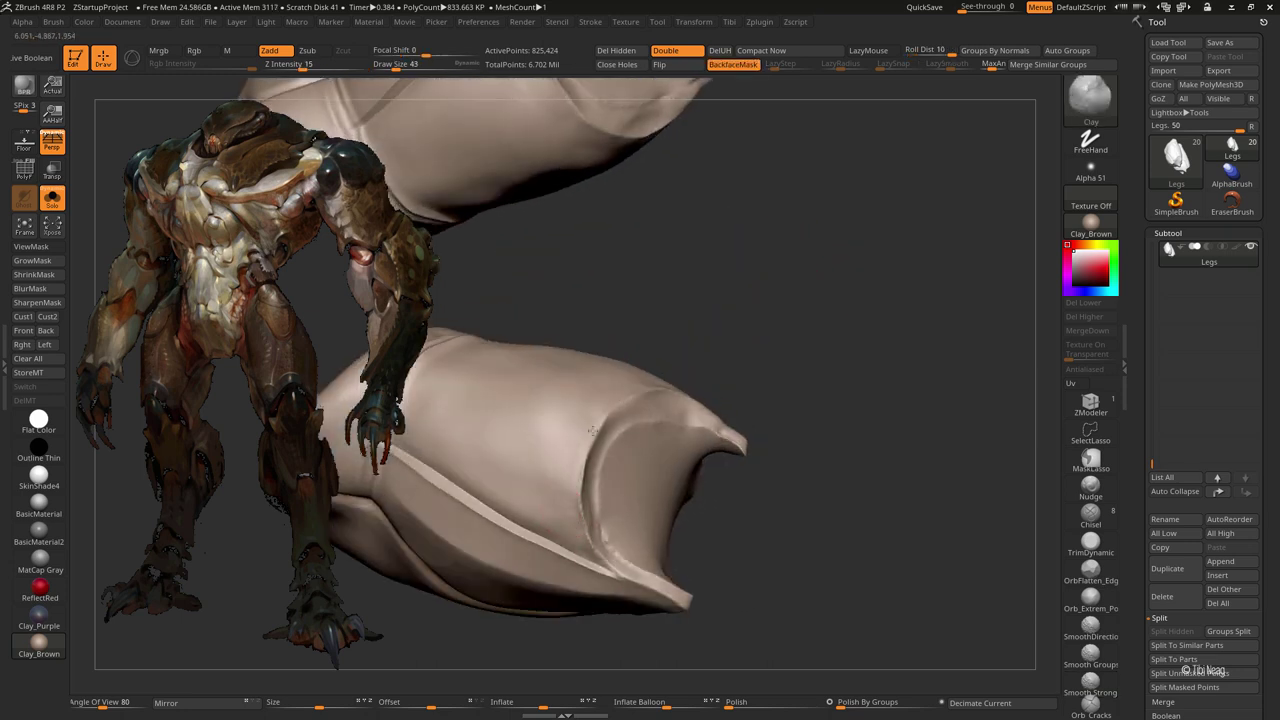
{"action": "mouse_move", "coordinate": [654, 334]}
{"action": "right_mouse_down"}
{"action": "mouse_move", "coordinate": [768, 217]}
{"action": "mouse_move", "coordinate": [639, 350]}
{"action": "right_mouse_up"}
{"action": "key", "text": "b"}
{"action": "key", "text": "m"}
{"action": "key", "text": "v"}
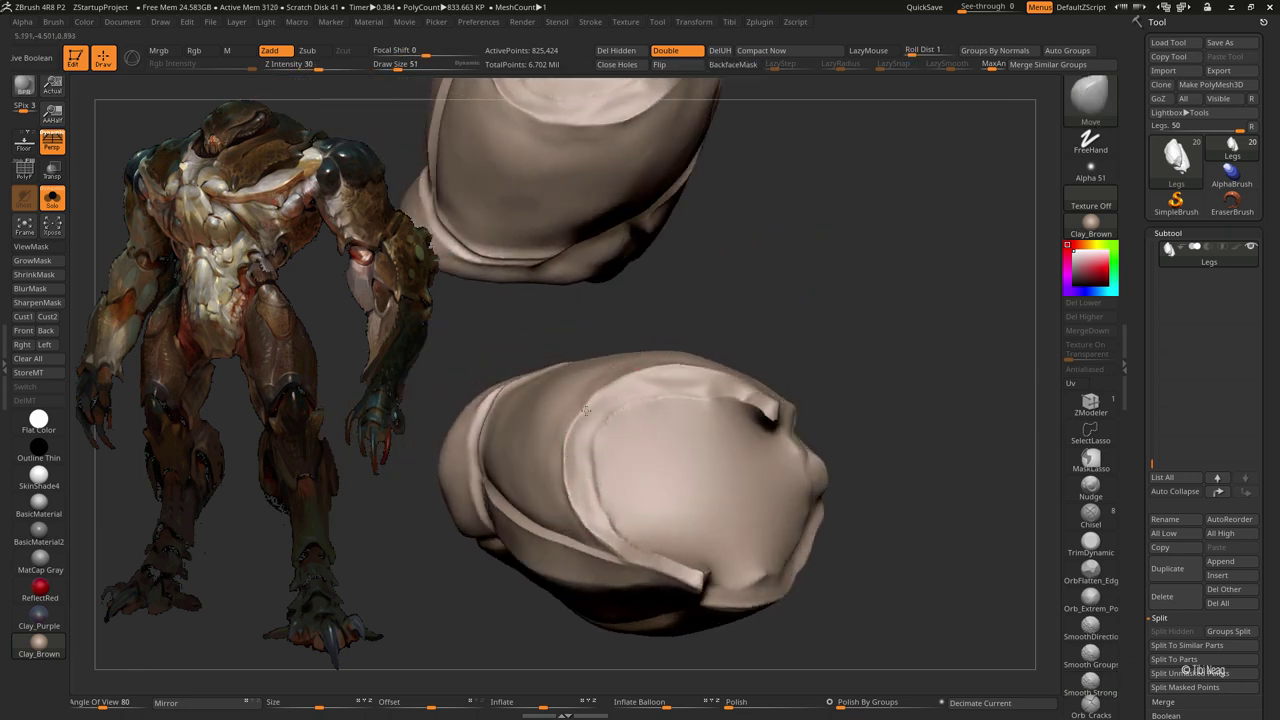
{"action": "key", "text": "shift"}
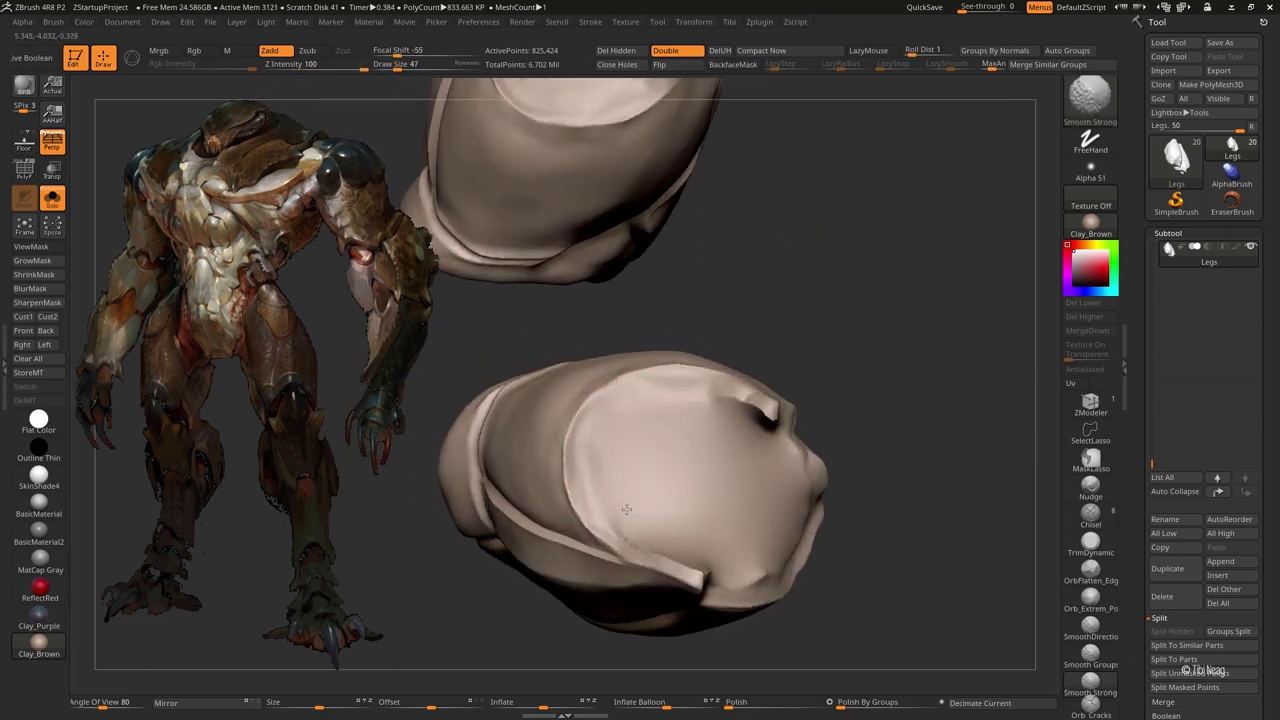
Step: Flatten the thigh plate planes with hPolish and a touch of Inflate
{"action": "key", "text": "b"}
{"action": "key", "text": "h"}
{"action": "key", "text": "p"}
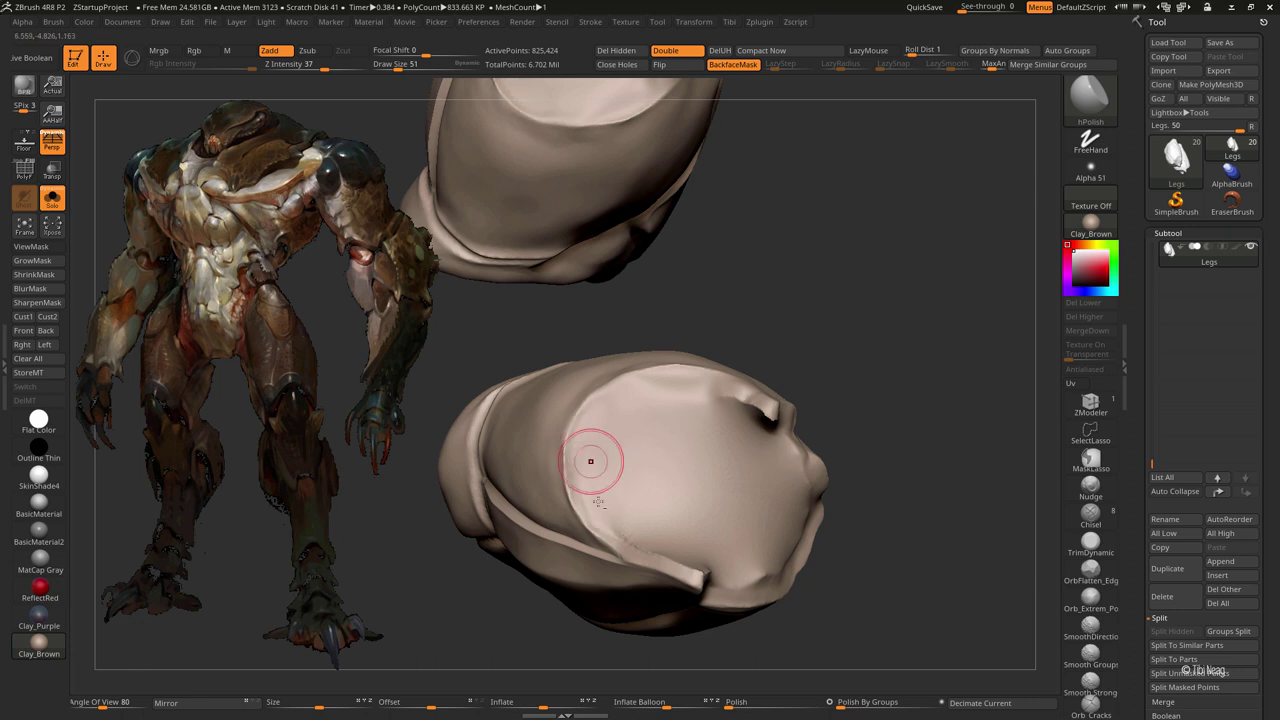
{"action": "right_click_drag", "start_coordinate": [683, 409], "coordinate": [688, 420]}
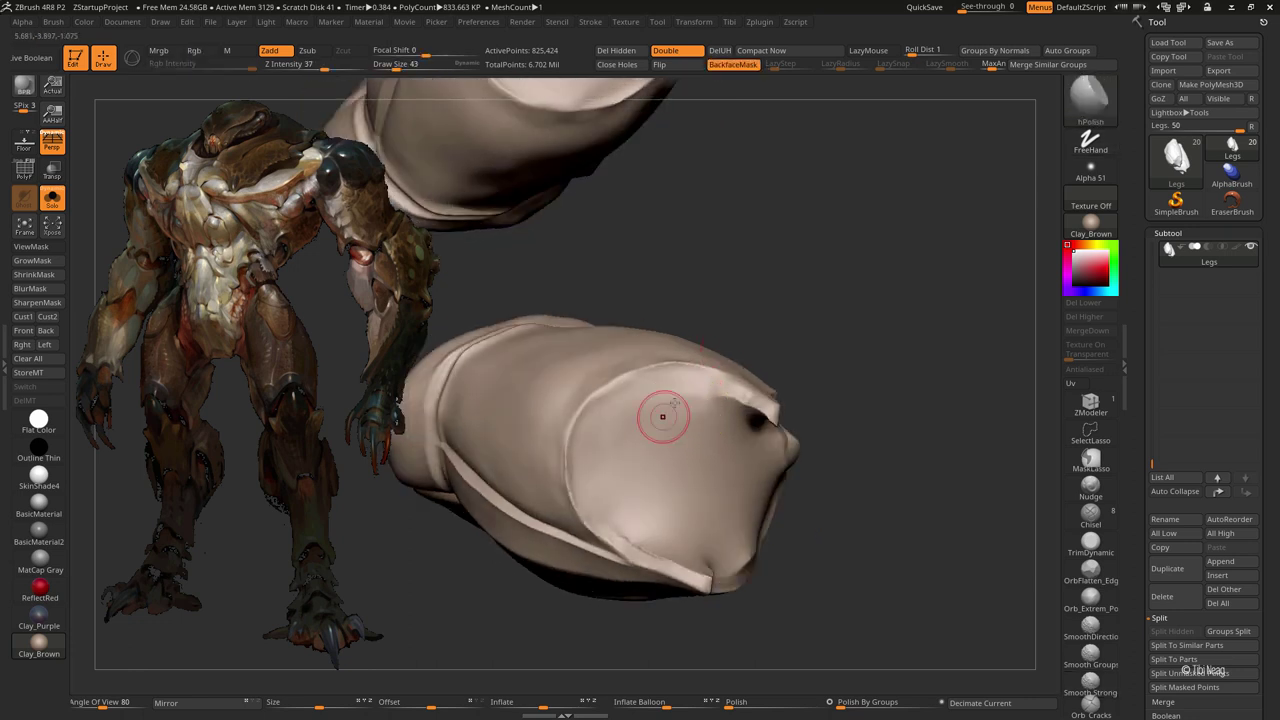
{"action": "mouse_move", "coordinate": [675, 278]}
{"action": "right_mouse_down"}
{"action": "mouse_move", "coordinate": [734, 303]}
{"action": "mouse_move", "coordinate": [612, 320]}
{"action": "right_mouse_up"}
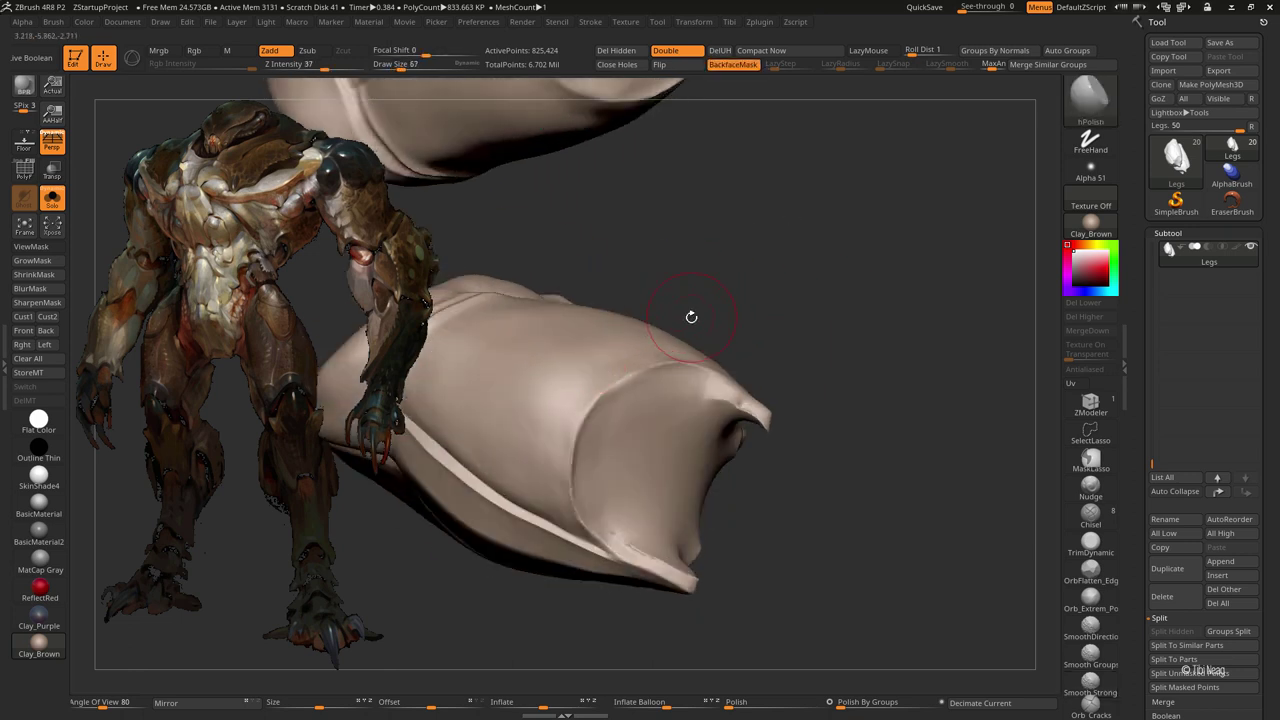
{"action": "key", "text": "b"}
{"action": "key", "text": "i"}
{"action": "key", "text": "n"}
{"action": "right_click_drag", "start_coordinate": [714, 339], "coordinate": [686, 380]}
Step: Polish the thigh plates again with hPolish and smooth their edges
{"action": "key", "text": "b"}
{"action": "key", "text": "h"}
{"action": "key", "text": "p"}
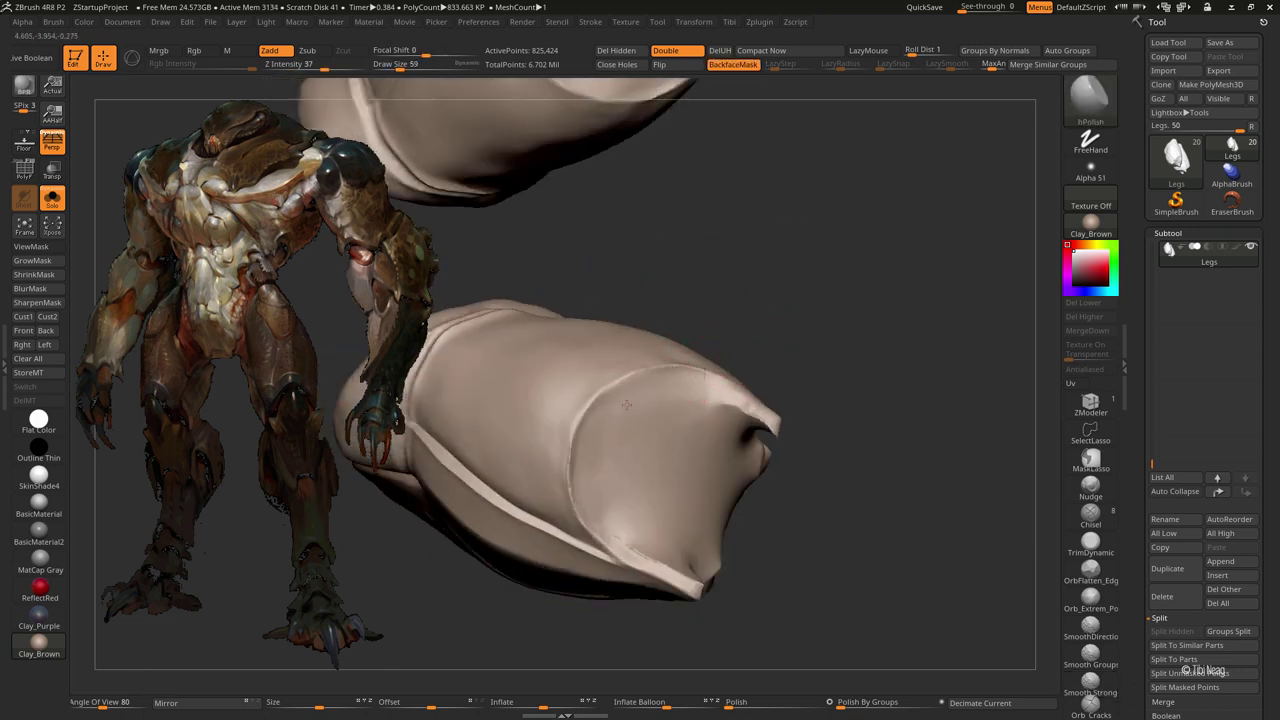
{"action": "mouse_move", "coordinate": [608, 457]}
{"action": "right_mouse_down"}
{"action": "mouse_move", "coordinate": [913, 235]}
{"action": "mouse_move", "coordinate": [557, 374]}
{"action": "mouse_move", "coordinate": [605, 324]}
{"action": "right_mouse_up"}
{"action": "key", "text": "shift"}
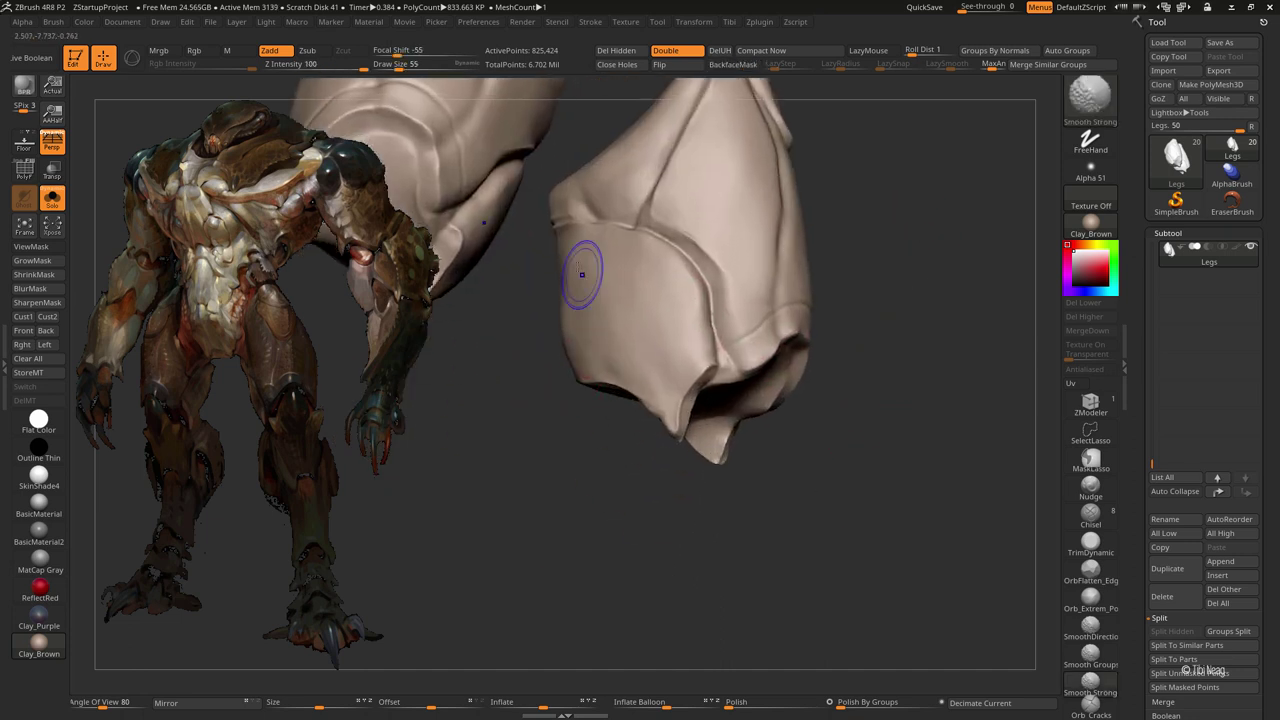
{"action": "right_click_drag", "start_coordinate": [894, 180], "coordinate": [709, 283]}
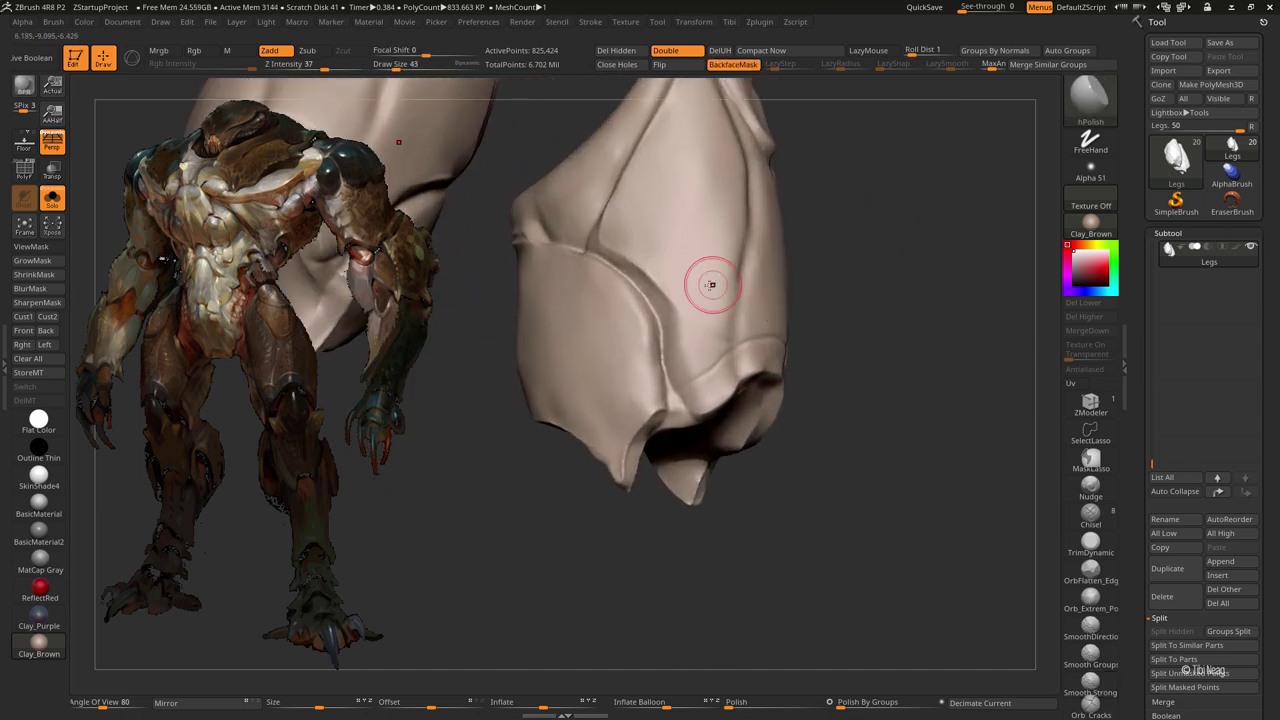
Step: Carve a seam line across the lower band of the thigh plate
{"action": "right_click_drag", "start_coordinate": [574, 269], "coordinate": [510, 200]}
{"action": "left_click_drag", "start_coordinate": [510, 200], "coordinate": [565, 247]}
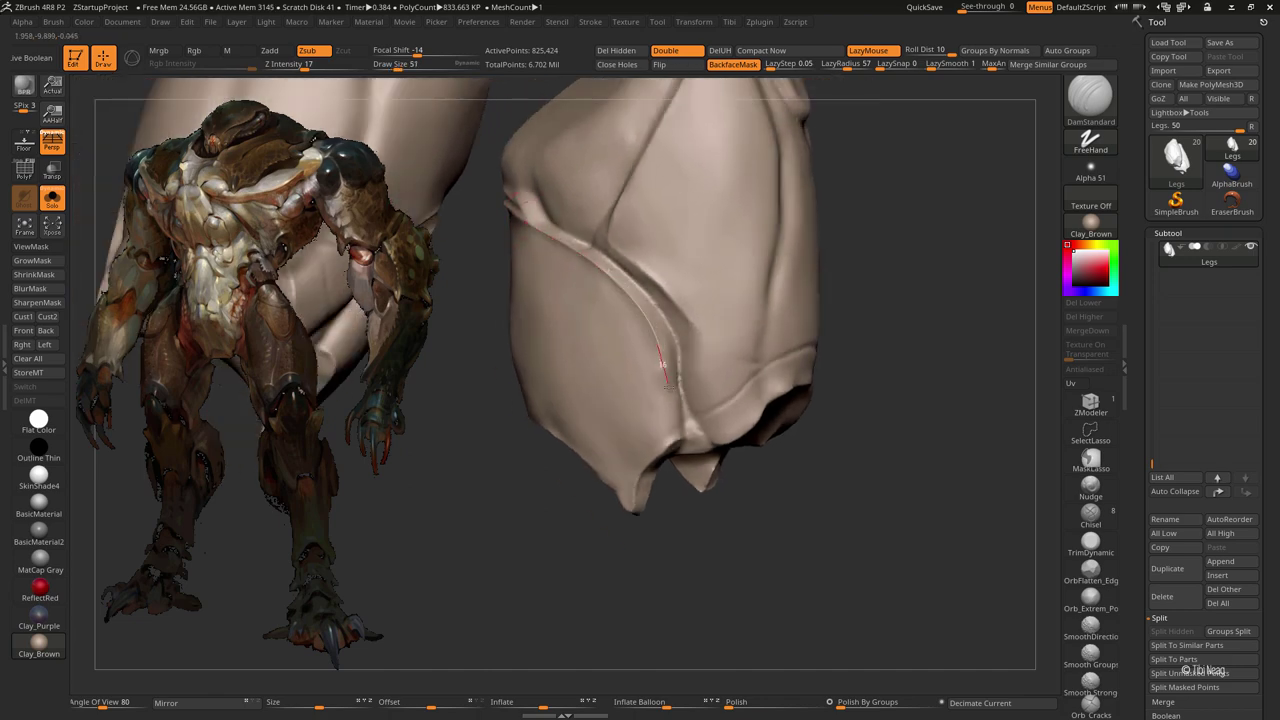
{"action": "left_click_drag", "start_coordinate": [667, 400], "coordinate": [669, 440]}
{"action": "mouse_move", "coordinate": [669, 440]}
{"action": "right_mouse_down"}
{"action": "mouse_move", "coordinate": [528, 257]}
{"action": "mouse_move", "coordinate": [494, 323]}
{"action": "mouse_move", "coordinate": [443, 360]}
{"action": "mouse_move", "coordinate": [552, 421]}
{"action": "mouse_move", "coordinate": [523, 373]}
{"action": "right_mouse_up"}
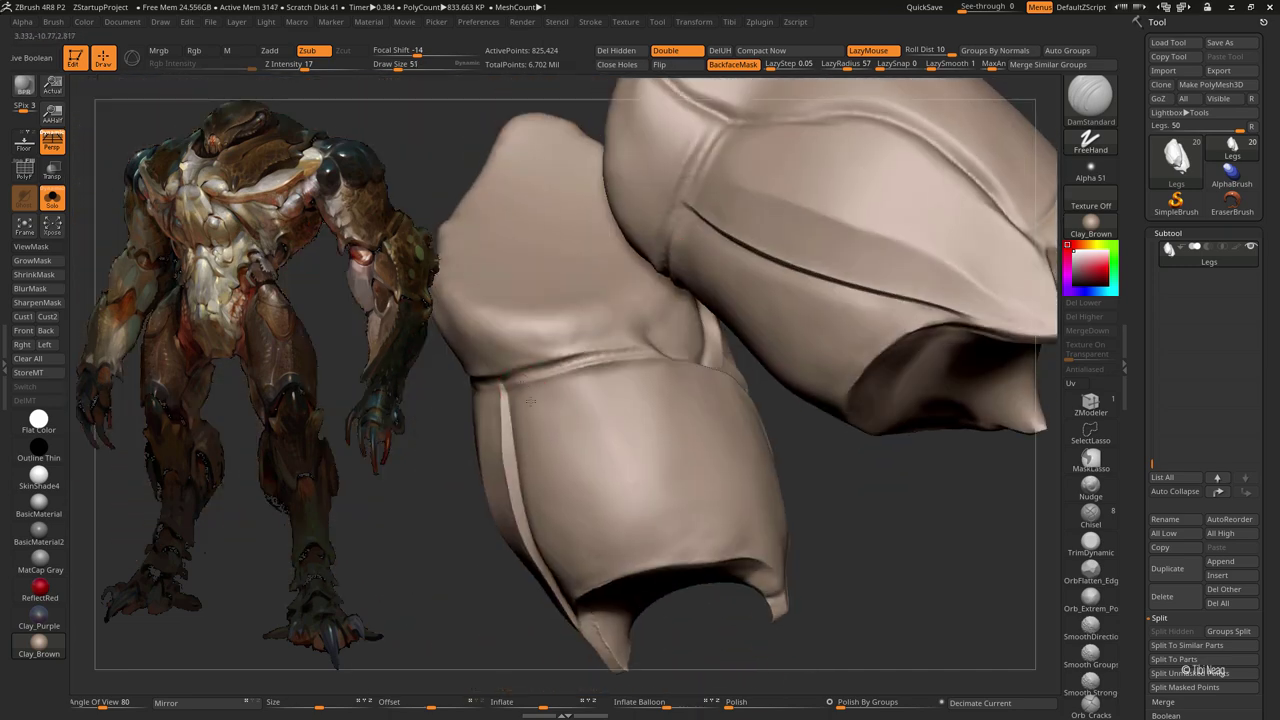
{"action": "left_click_drag", "start_coordinate": [521, 374], "coordinate": [605, 357]}
Step: Build up clay on the thigh plate with ClayBuildup from new angles
{"action": "key", "text": "b"}
{"action": "key", "text": "c"}
{"action": "key", "text": "l"}
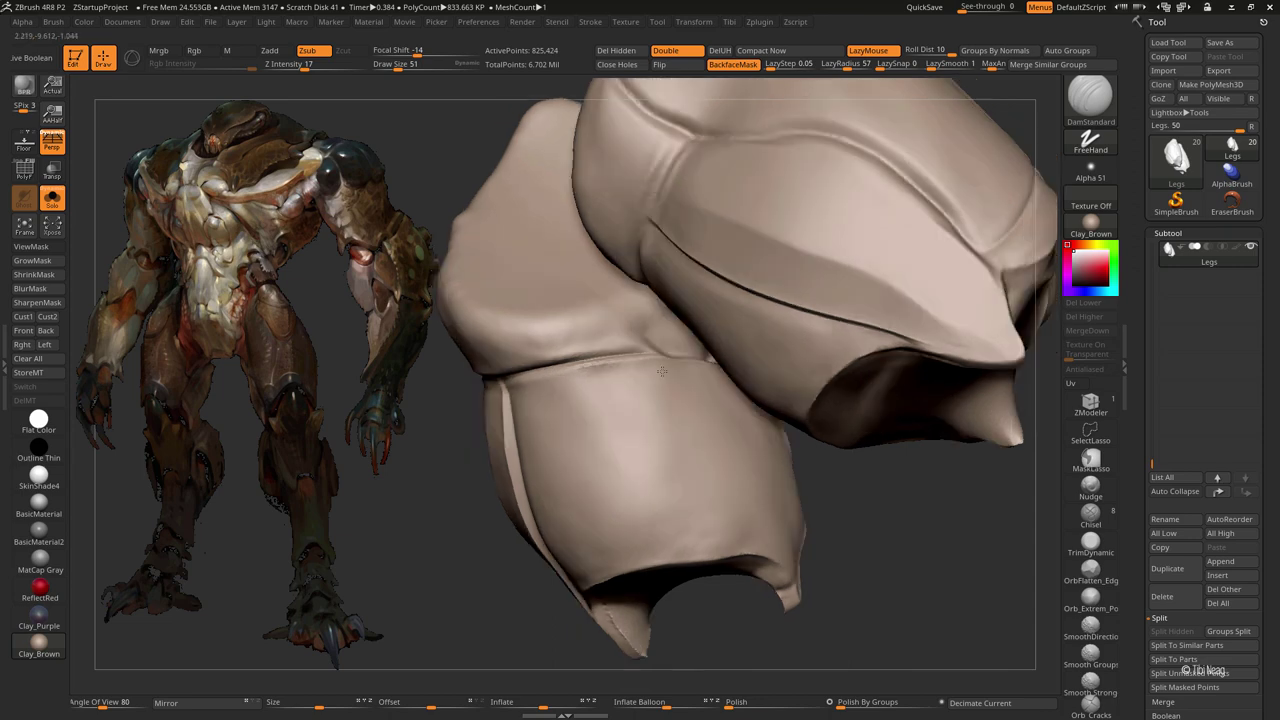
{"action": "mouse_move", "coordinate": [656, 350]}
{"action": "right_mouse_down"}
{"action": "mouse_move", "coordinate": [700, 320]}
{"action": "mouse_move", "coordinate": [664, 386]}
{"action": "right_mouse_up"}
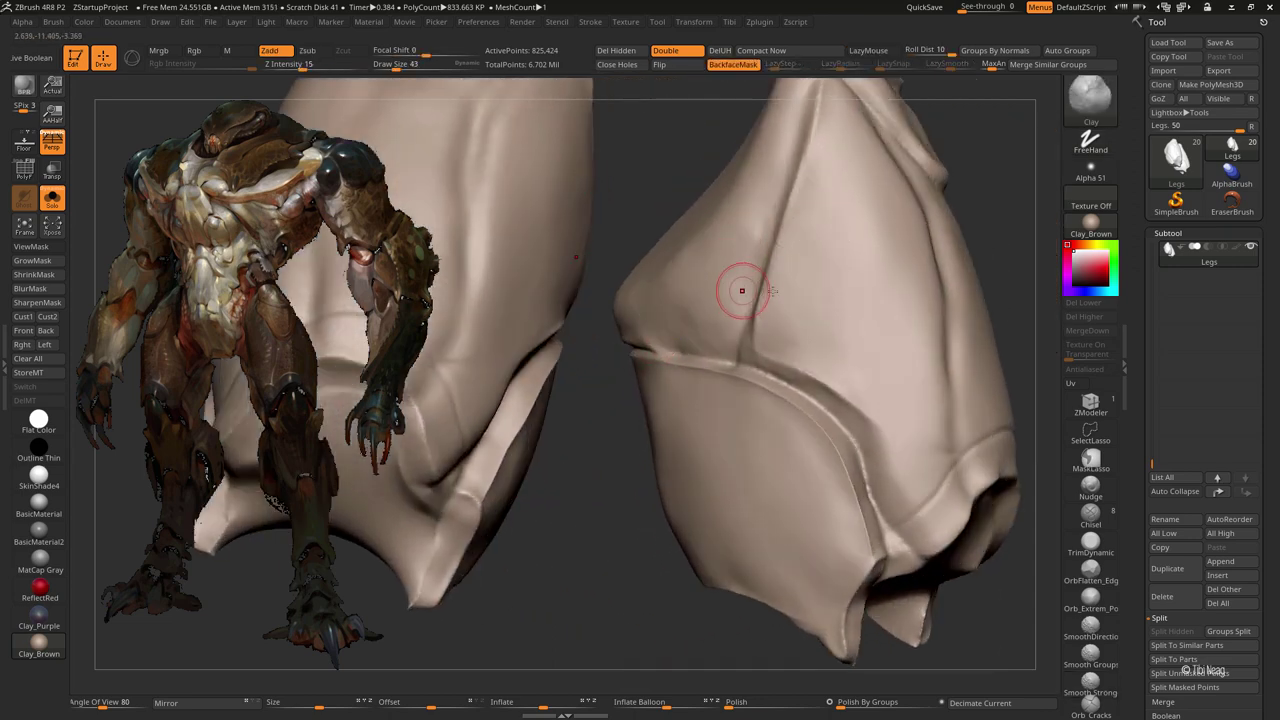
{"action": "right_click_drag", "start_coordinate": [889, 236], "coordinate": [1013, 190]}
Step: Inspect the thigh-plate groove with DamStandard active, then show the full creature
{"action": "key", "text": "b"}
{"action": "key", "text": "d"}
{"action": "key", "text": "s"}
{"action": "right_click_drag", "start_coordinate": [766, 286], "coordinate": [755, 155]}
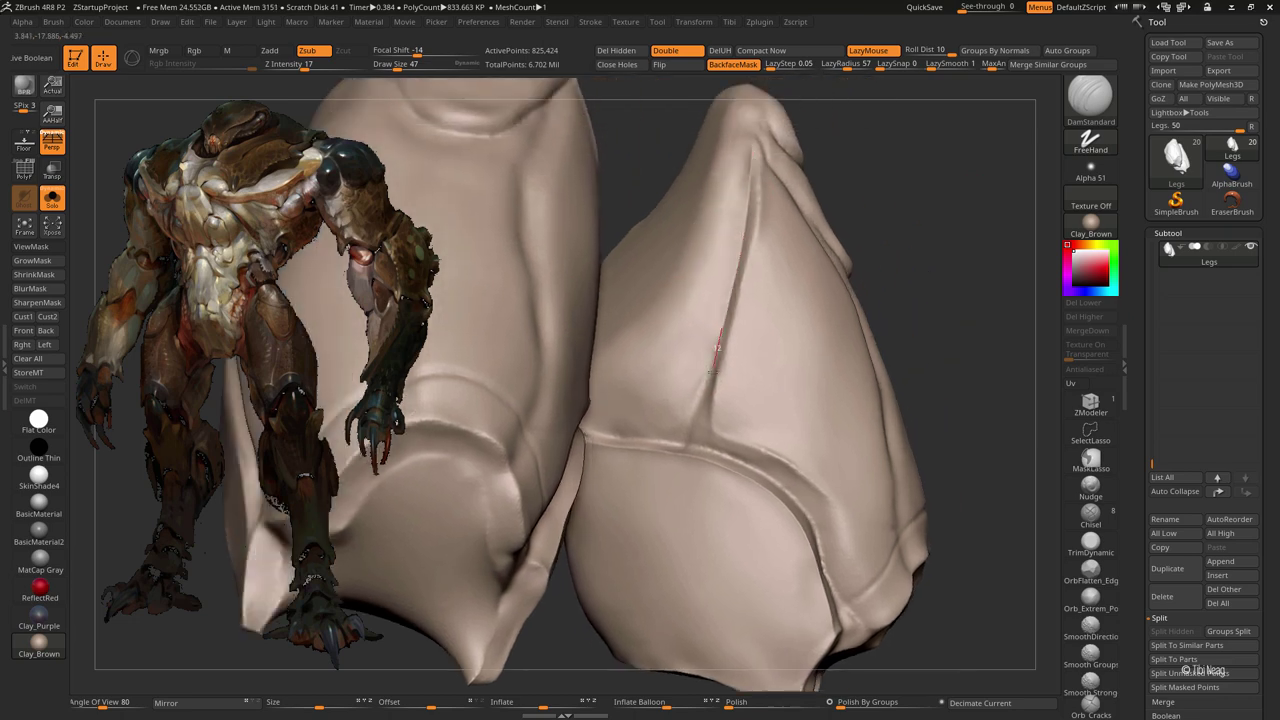
{"action": "mouse_move", "coordinate": [687, 477]}
{"action": "right_mouse_down"}
{"action": "mouse_move", "coordinate": [657, 382]}
{"action": "mouse_move", "coordinate": [632, 372]}
{"action": "right_mouse_up"}
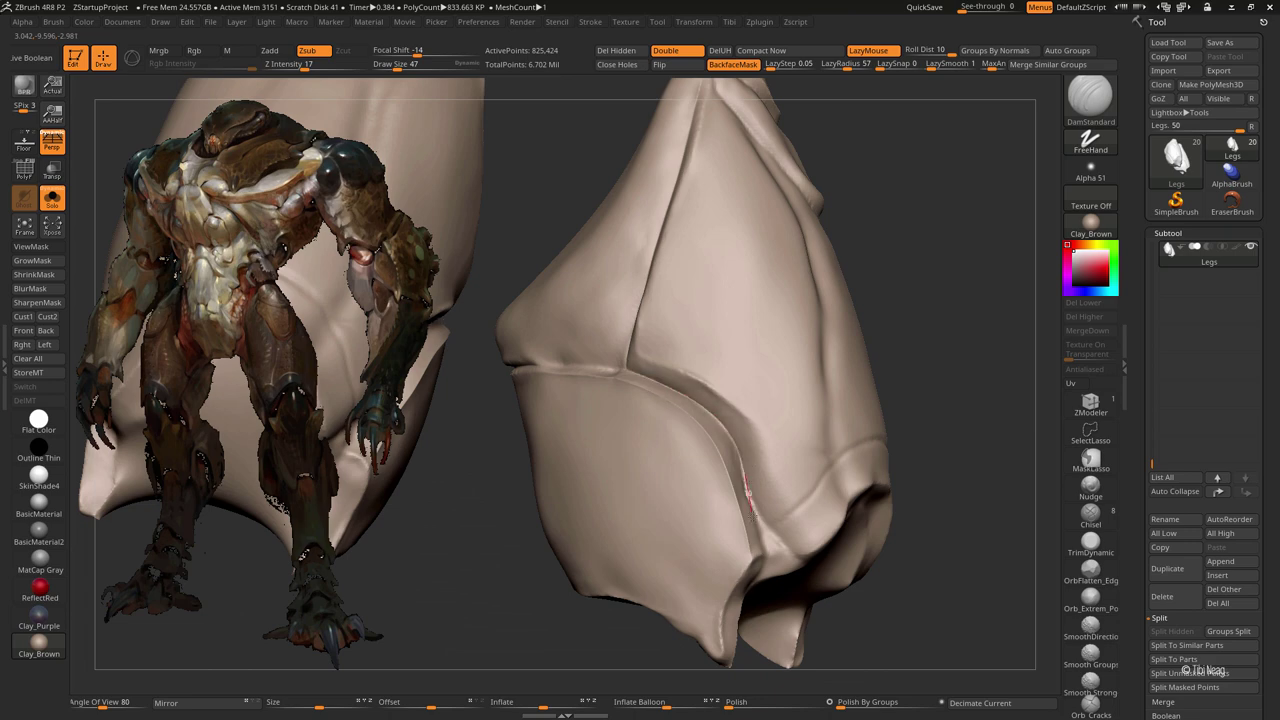
{"action": "right_click_drag", "start_coordinate": [786, 550], "coordinate": [730, 420]}
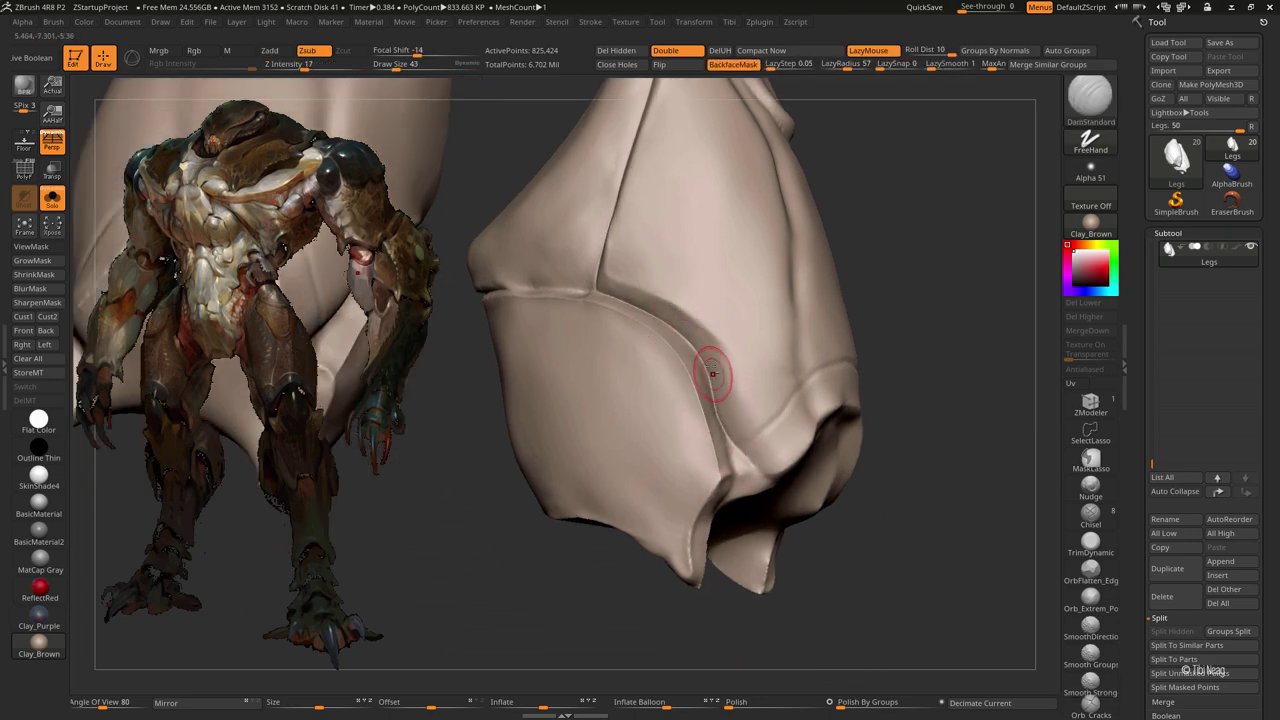
{"action": "mouse_move", "coordinate": [700, 371]}
{"action": "right_mouse_down"}
{"action": "mouse_move", "coordinate": [711, 368]}
{"action": "mouse_move", "coordinate": [690, 346]}
{"action": "right_mouse_up"}
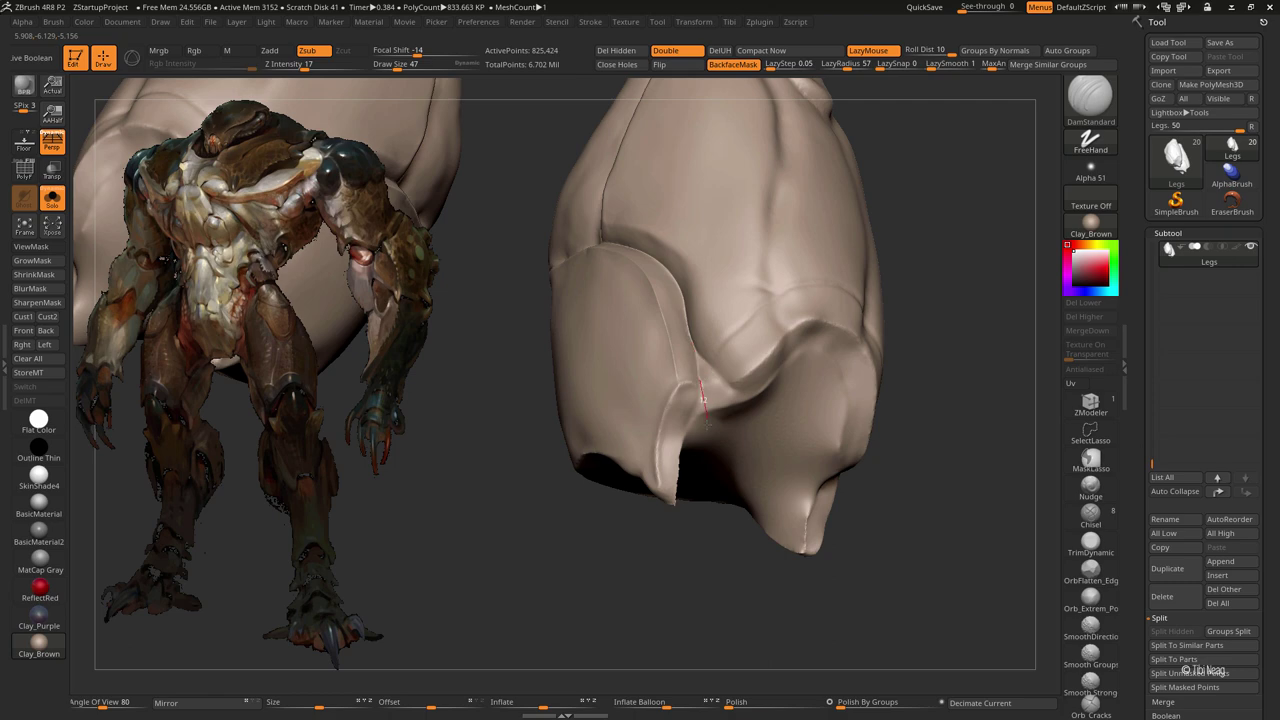
{"action": "right_click_drag", "start_coordinate": [704, 400], "coordinate": [673, 313]}
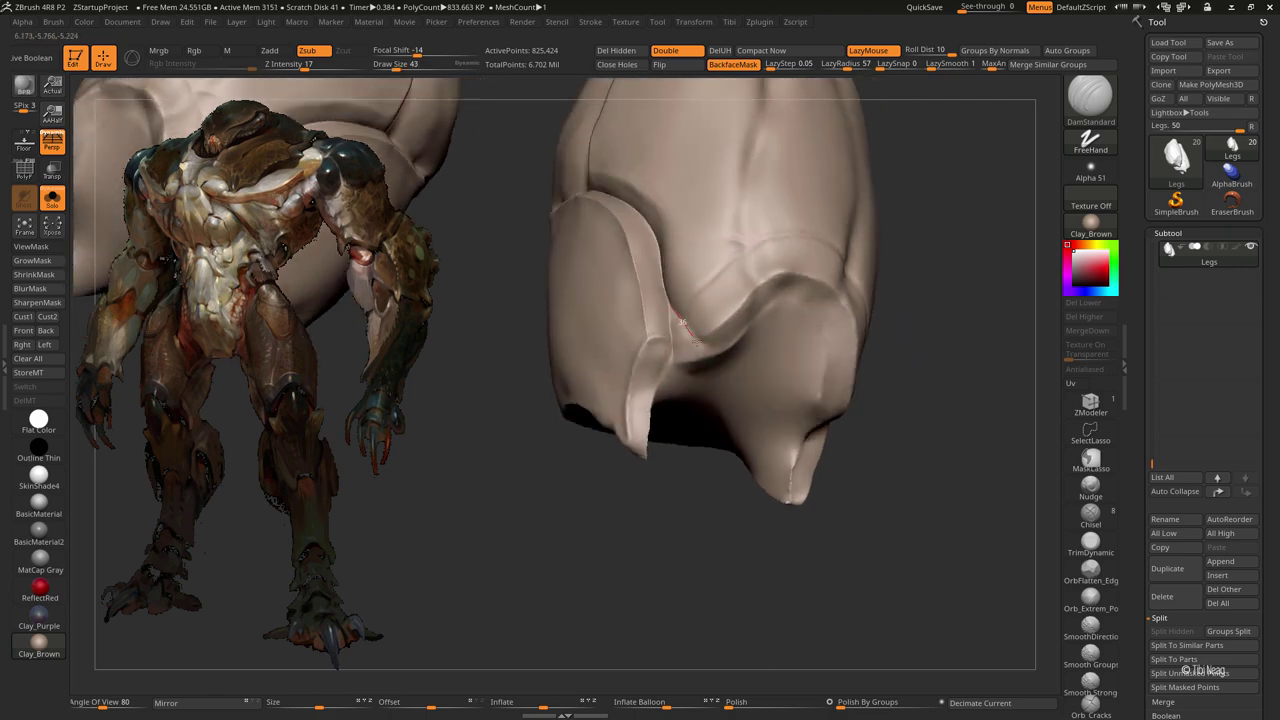
{"action": "mouse_move", "coordinate": [740, 380]}
{"action": "right_mouse_down"}
{"action": "mouse_move", "coordinate": [586, 400]}
{"action": "mouse_move", "coordinate": [626, 382]}
{"action": "right_mouse_up"}
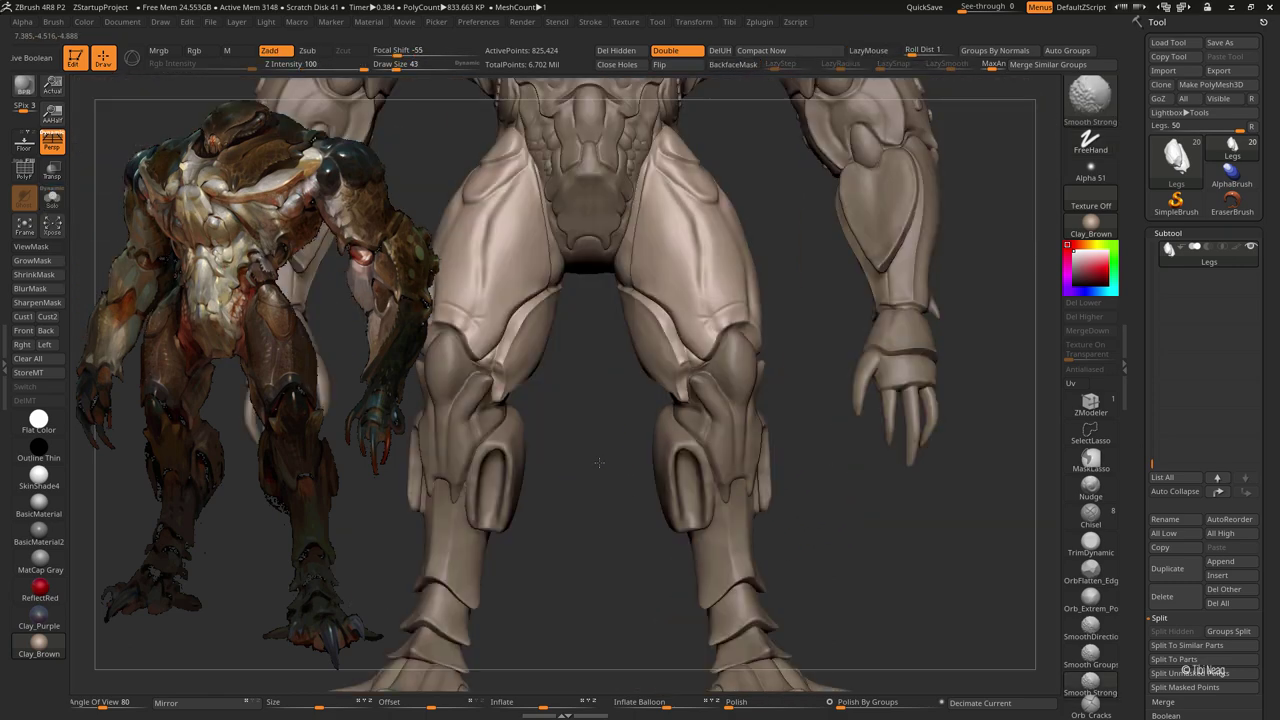
Step: Isolate the two thigh plates again and zoom in close on one
{"action": "right_click_drag", "start_coordinate": [774, 273], "coordinate": [690, 280]}
{"action": "left_click", "coordinate": [657, 271], "text": "ctrl+shift"}
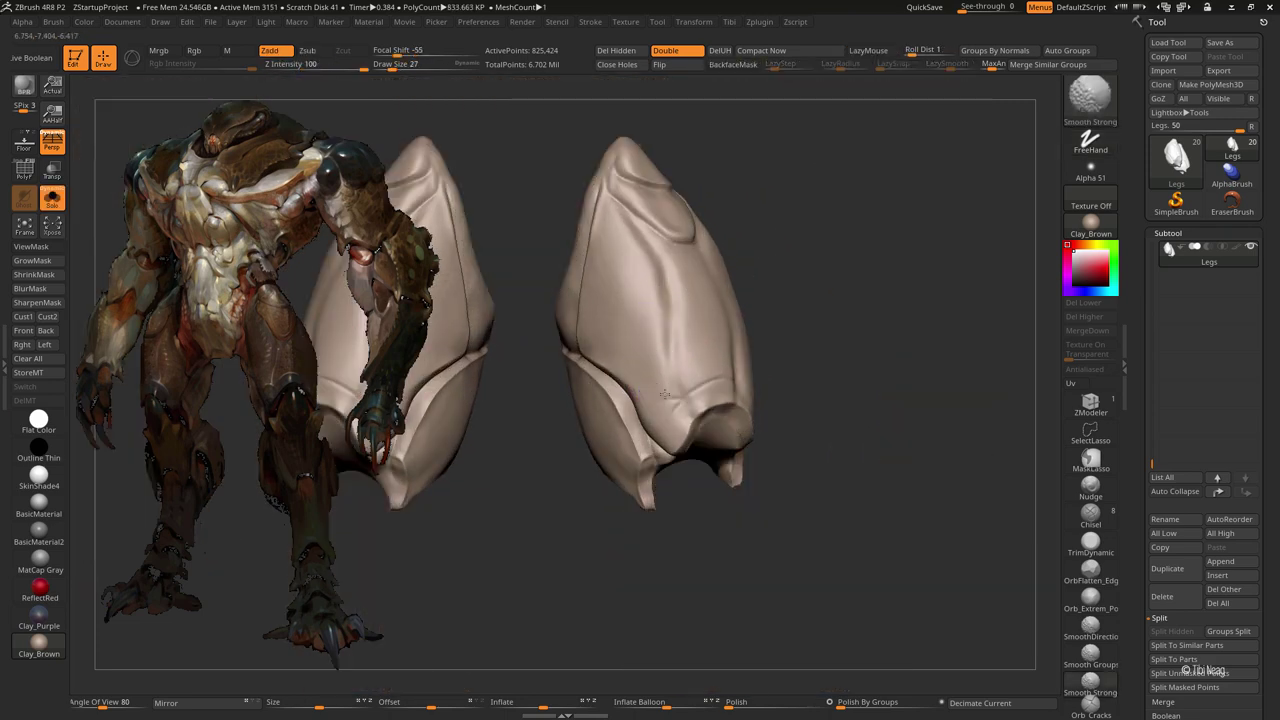
{"action": "mouse_move", "coordinate": [653, 379]}
{"action": "right_mouse_down"}
{"action": "mouse_move", "coordinate": [758, 327]}
{"action": "mouse_move", "coordinate": [720, 300]}
{"action": "mouse_move", "coordinate": [748, 226]}
{"action": "mouse_move", "coordinate": [740, 254]}
{"action": "mouse_move", "coordinate": [791, 179]}
{"action": "mouse_move", "coordinate": [683, 349]}
{"action": "right_mouse_up"}
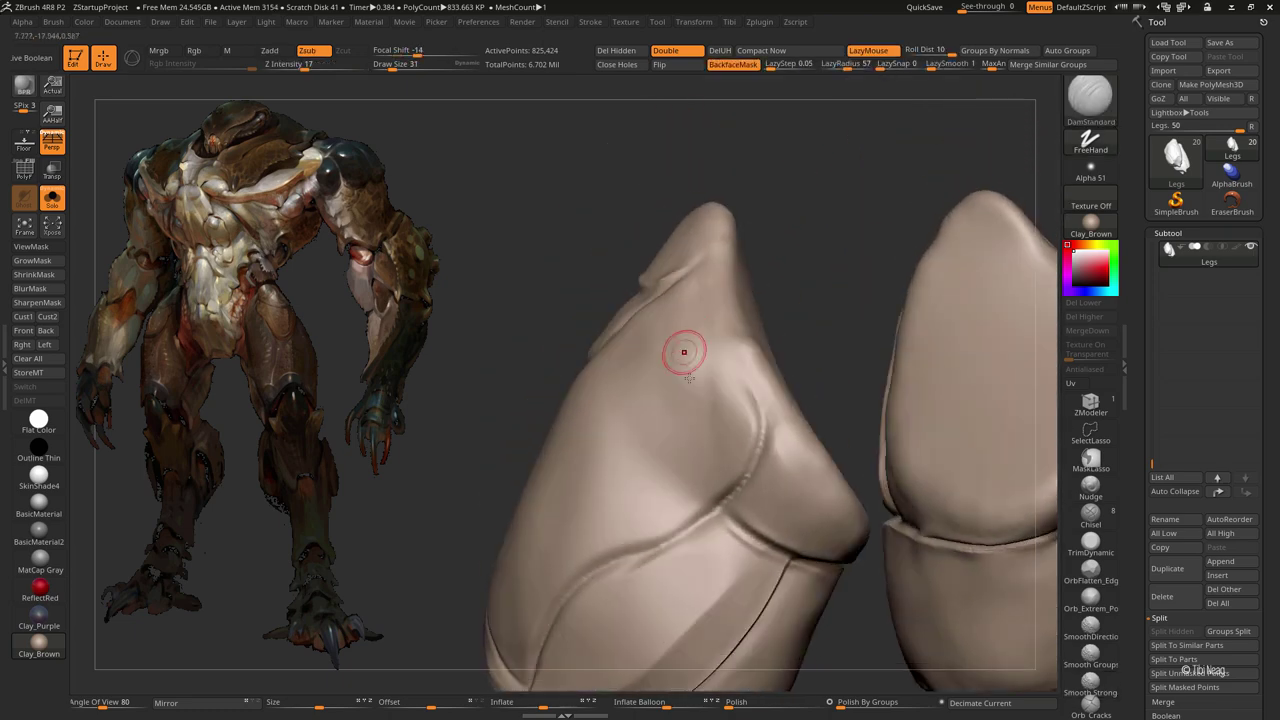
{"action": "key", "text": "shift"}
{"action": "right_click_drag", "start_coordinate": [794, 294], "coordinate": [691, 371]}
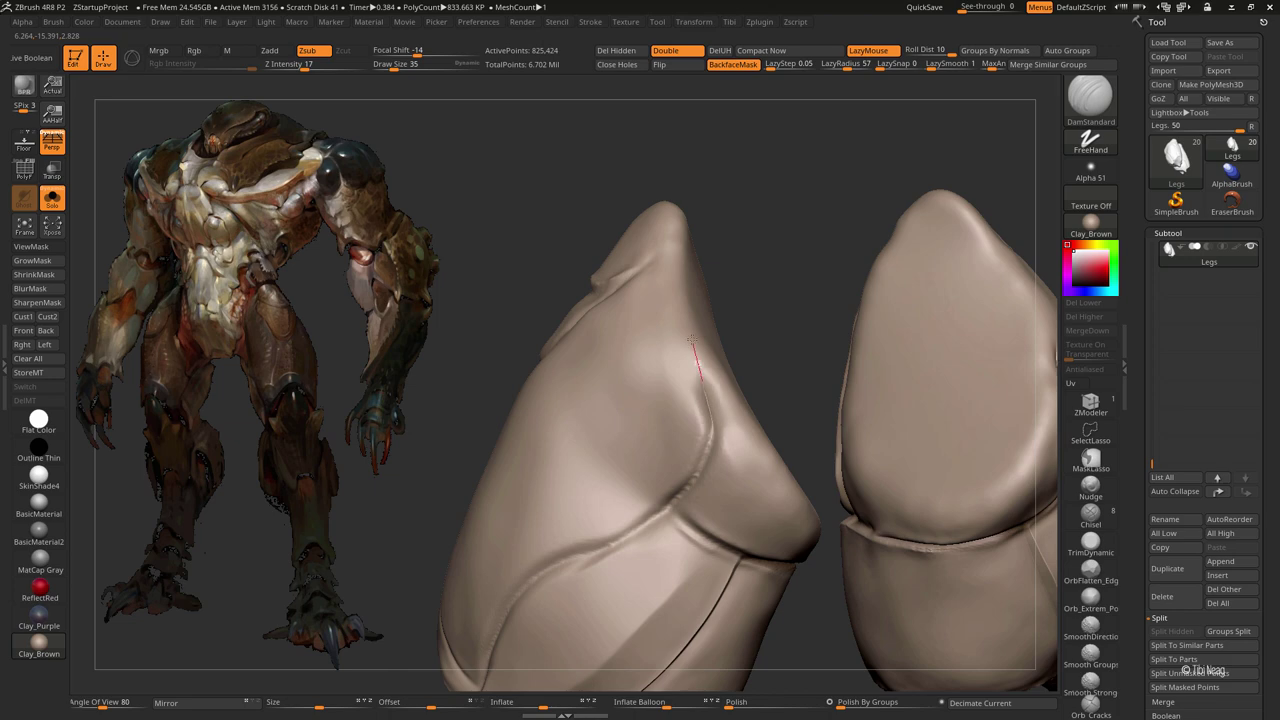
{"action": "mouse_move", "coordinate": [703, 189]}
{"action": "right_mouse_down"}
{"action": "mouse_move", "coordinate": [560, 191]}
{"action": "mouse_move", "coordinate": [671, 294]}
{"action": "mouse_move", "coordinate": [816, 160]}
{"action": "mouse_move", "coordinate": [800, 200]}
{"action": "mouse_move", "coordinate": [794, 160]}
{"action": "mouse_move", "coordinate": [760, 253]}
{"action": "right_mouse_up"}
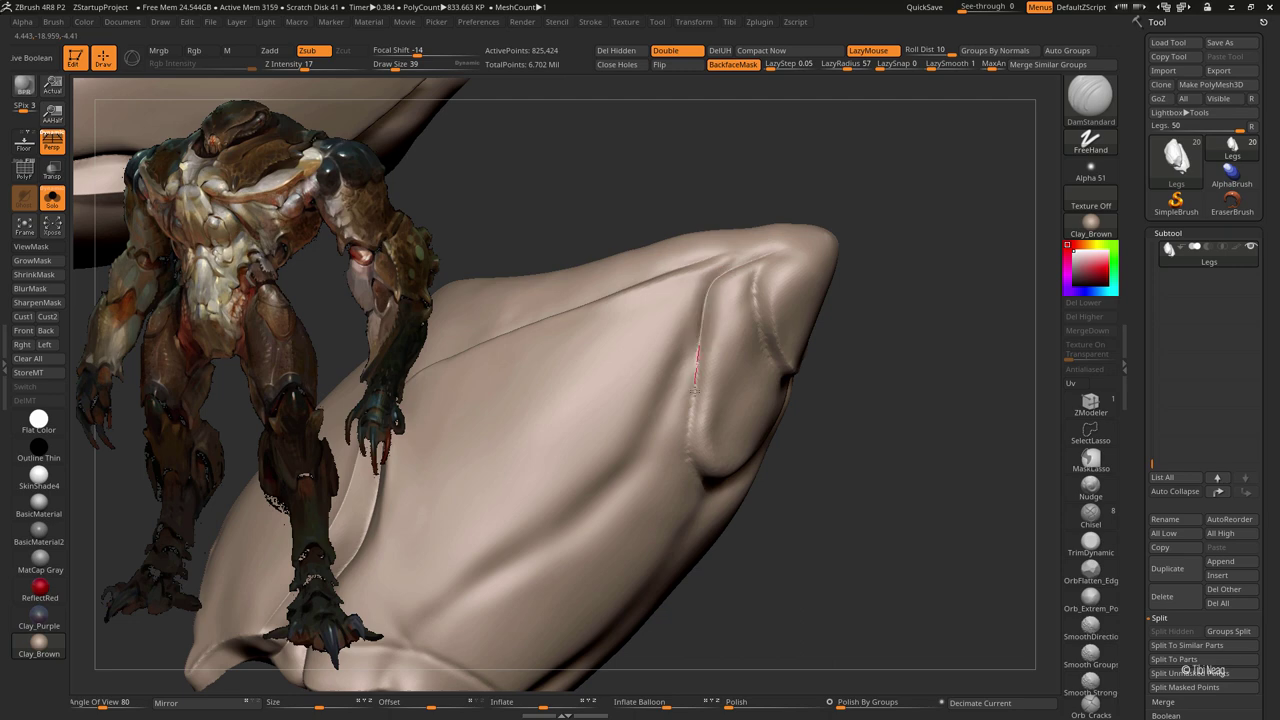
Step: Carve and deepen DamStandard creases along the raised thigh plate's ridge edge
{"action": "right_click_drag", "start_coordinate": [689, 452], "coordinate": [733, 428]}
{"action": "right_click_drag", "start_coordinate": [772, 187], "coordinate": [713, 365]}
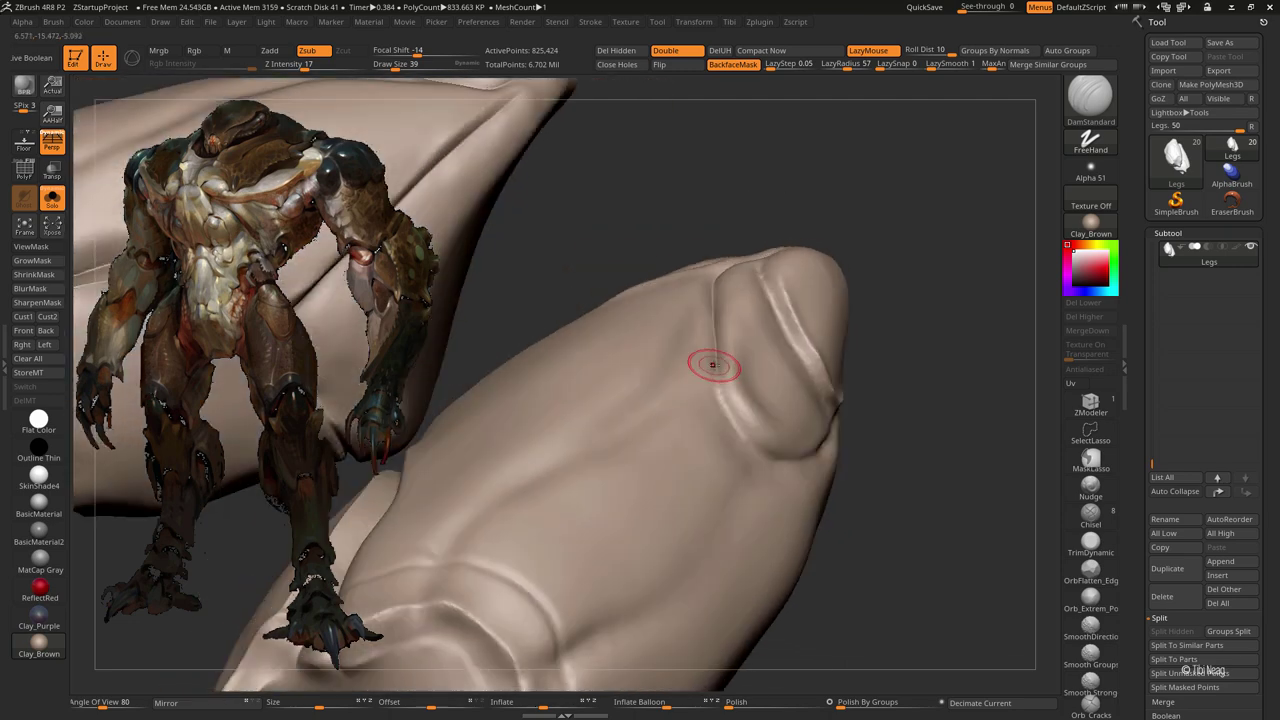
{"action": "right_click_drag", "start_coordinate": [752, 443], "coordinate": [769, 419]}
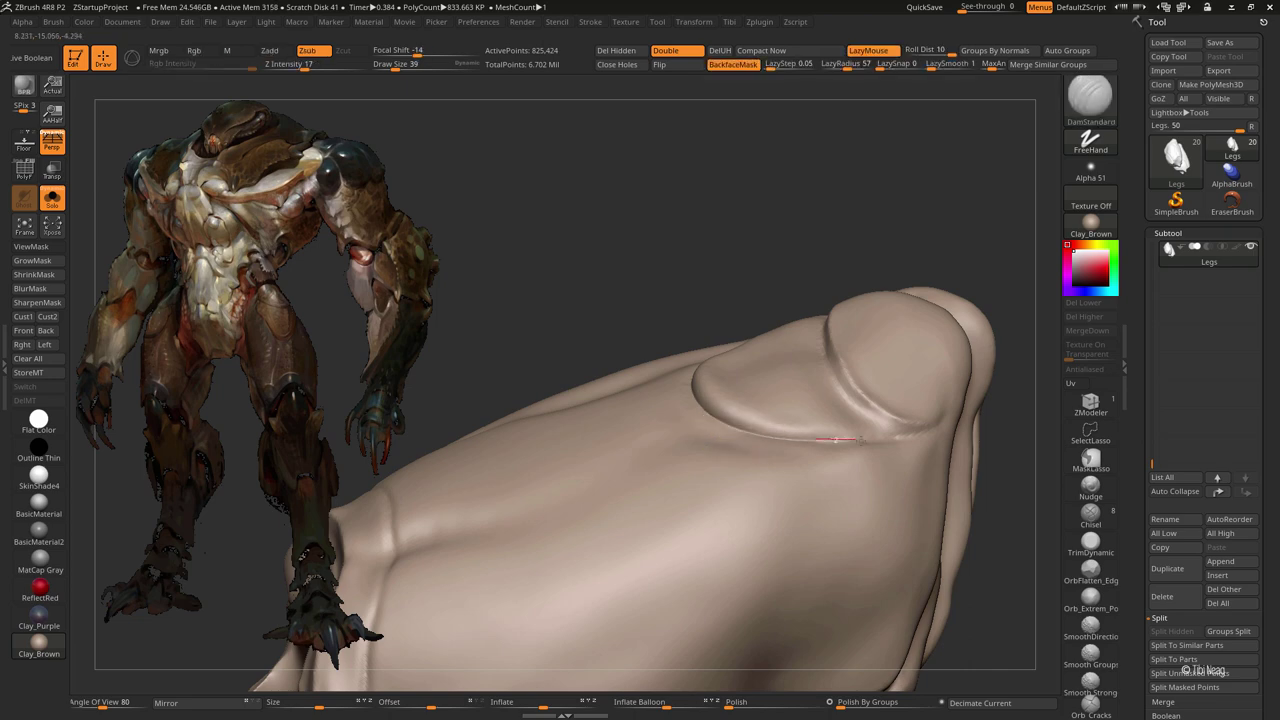
{"action": "right_click_drag", "start_coordinate": [941, 227], "coordinate": [800, 394]}
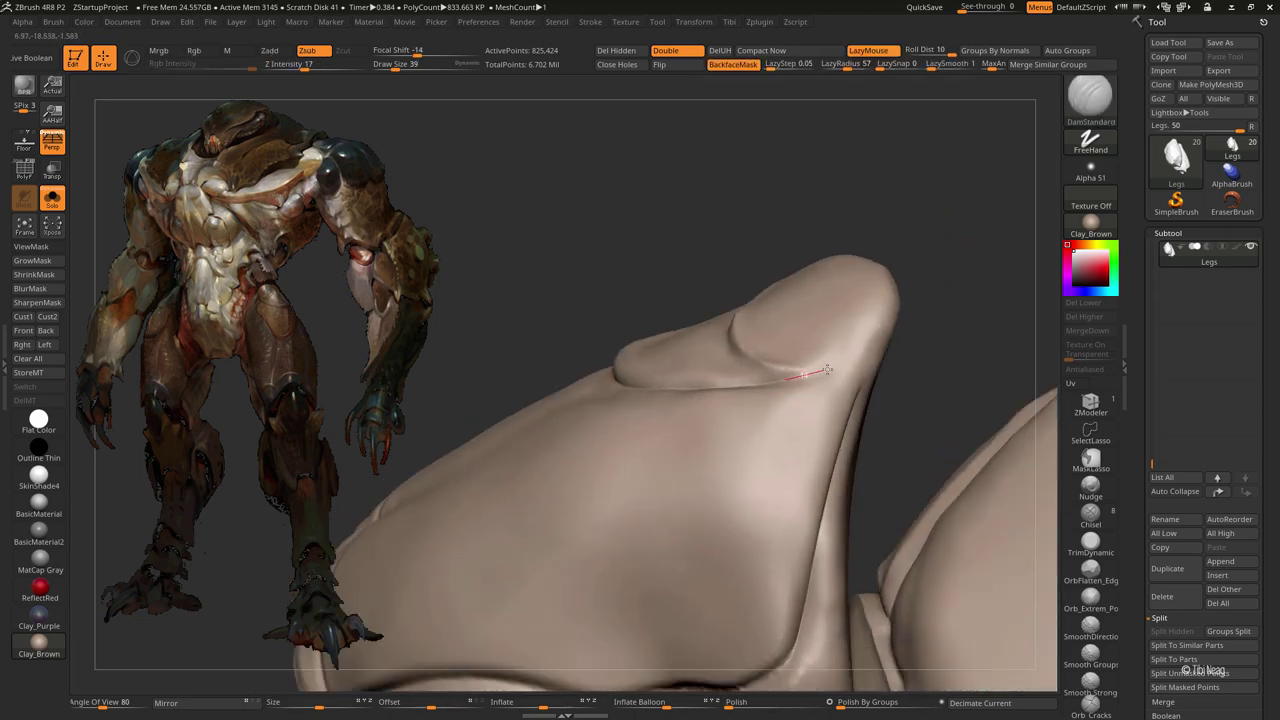
{"action": "mouse_move", "coordinate": [884, 310]}
{"action": "right_mouse_down"}
{"action": "mouse_move", "coordinate": [894, 203]}
{"action": "mouse_move", "coordinate": [849, 166]}
{"action": "mouse_move", "coordinate": [757, 271]}
{"action": "mouse_move", "coordinate": [741, 237]}
{"action": "right_mouse_up"}
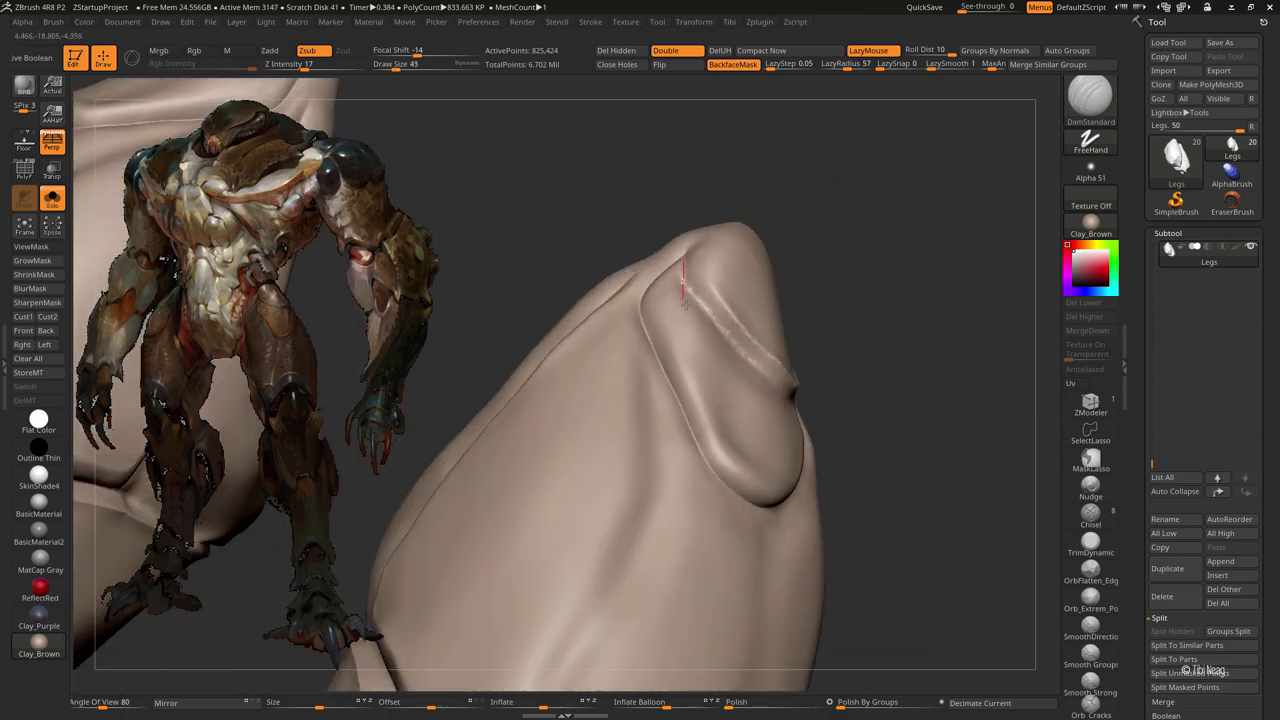
{"action": "right_click_drag", "start_coordinate": [720, 333], "coordinate": [680, 318]}
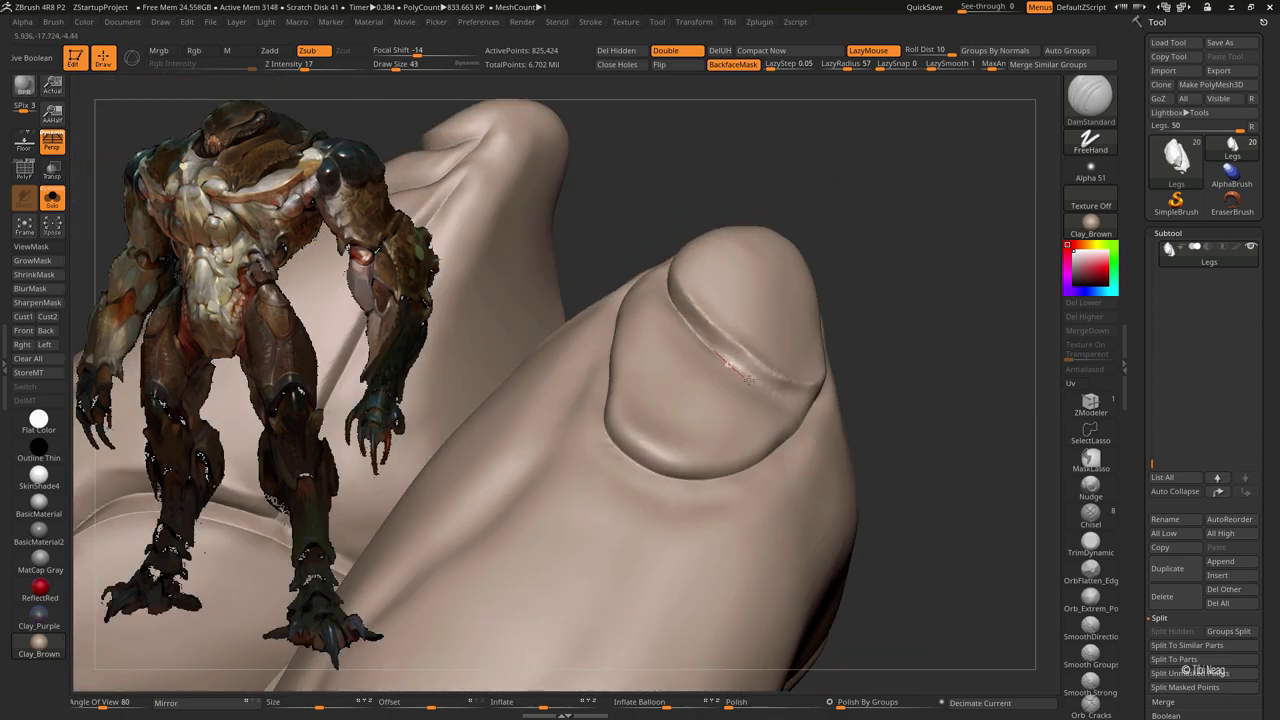
{"action": "right_click_drag", "start_coordinate": [821, 398], "coordinate": [747, 369]}
{"action": "left_click_drag", "start_coordinate": [725, 362], "coordinate": [804, 388]}
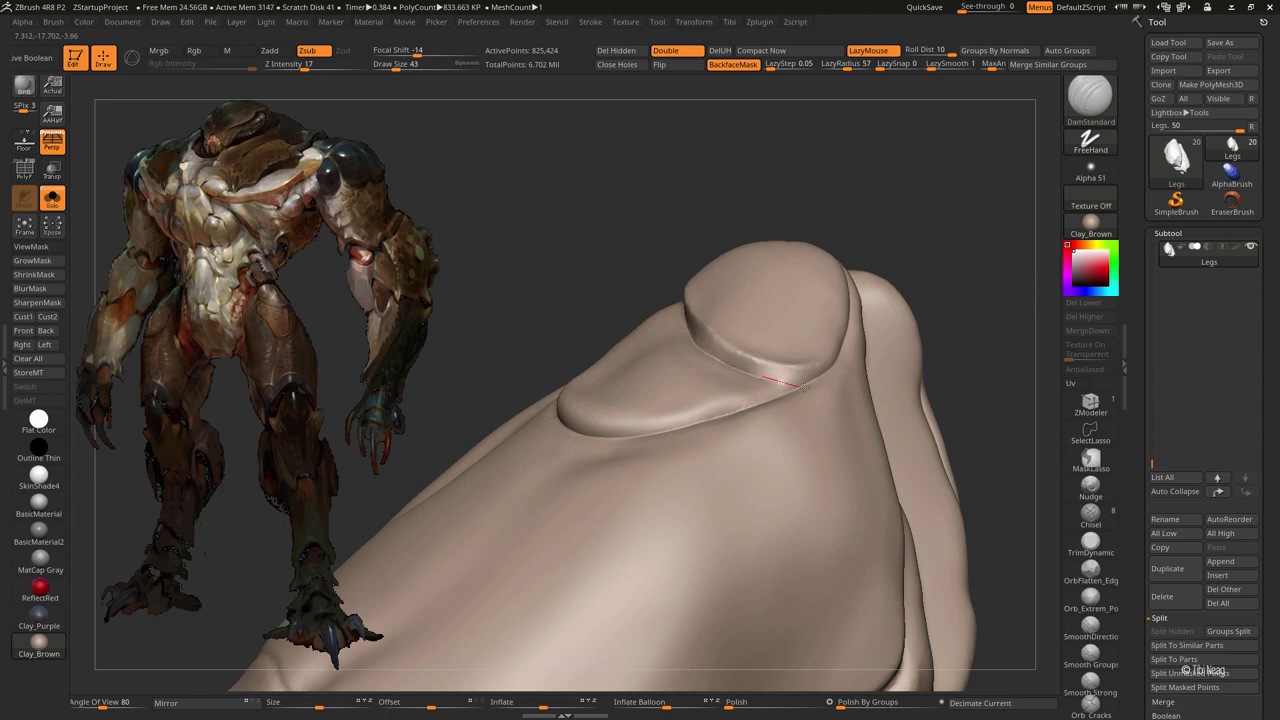
{"action": "mouse_move", "coordinate": [901, 306]}
{"action": "right_mouse_down"}
{"action": "mouse_move", "coordinate": [797, 257]}
{"action": "mouse_move", "coordinate": [844, 240]}
{"action": "mouse_move", "coordinate": [832, 263]}
{"action": "right_mouse_up"}
Step: Try the Move brush, return to DamStandard, and turn the groove forward
{"action": "key", "text": "b"}
{"action": "key", "text": "m"}
{"action": "key", "text": "v"}
{"action": "key", "text": "b"}
{"action": "key", "text": "d"}
{"action": "key", "text": "s"}
{"action": "right_click_drag", "start_coordinate": [623, 327], "coordinate": [643, 251]}
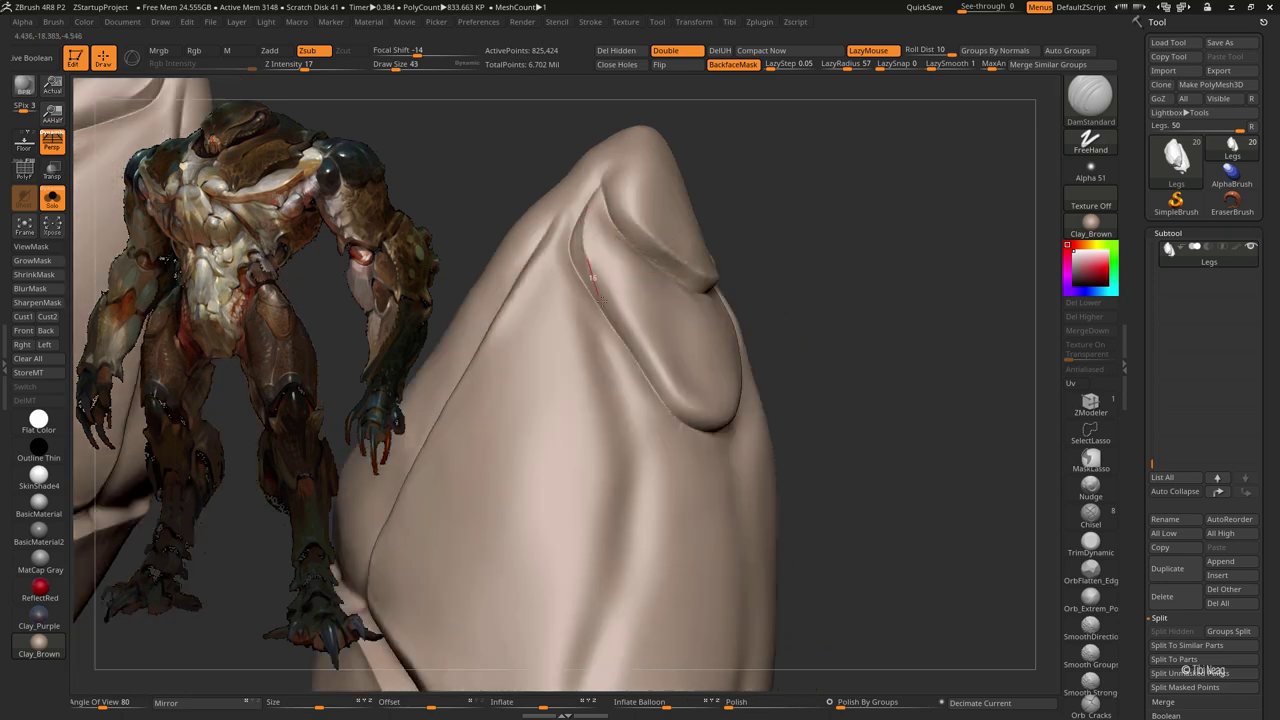
{"action": "mouse_move", "coordinate": [692, 410]}
{"action": "right_mouse_down"}
{"action": "mouse_move", "coordinate": [706, 420]}
{"action": "mouse_move", "coordinate": [598, 400]}
{"action": "right_mouse_up"}
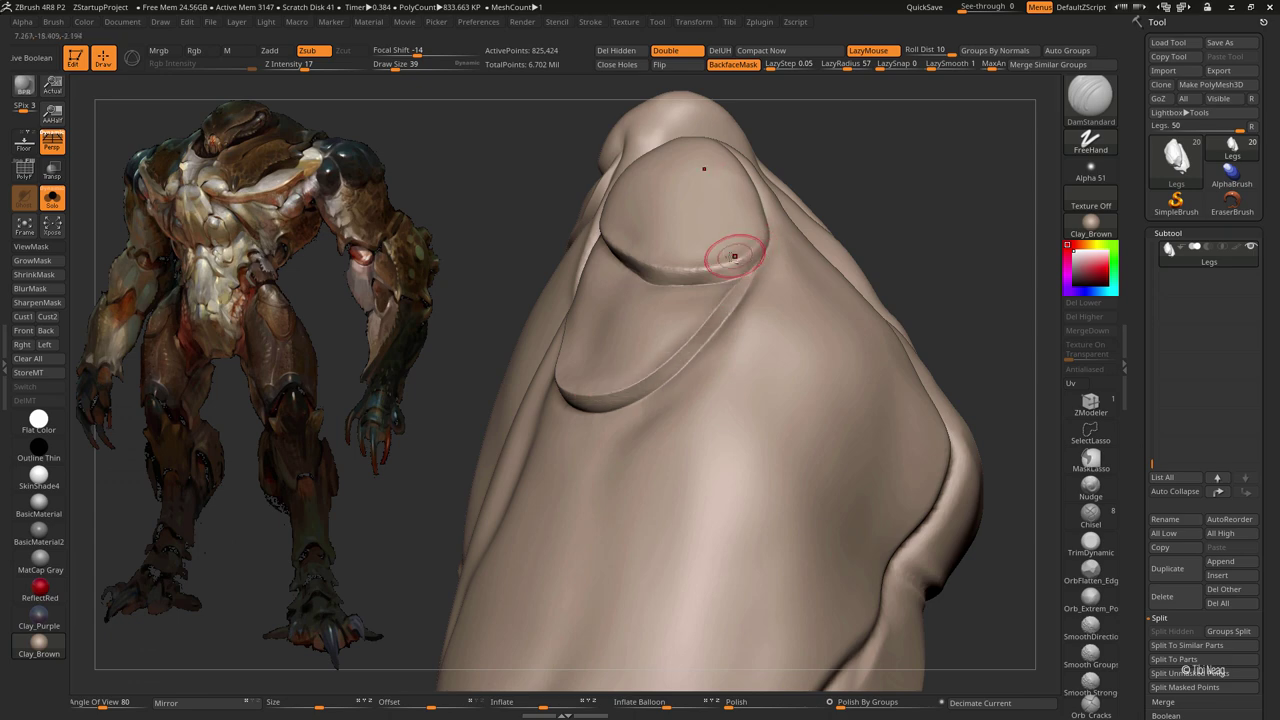
Step: Frame the thigh pieces and show the whole creature in three-quarter view
{"action": "key", "text": "f"}
{"action": "key", "text": "ctrl+shift+s"}
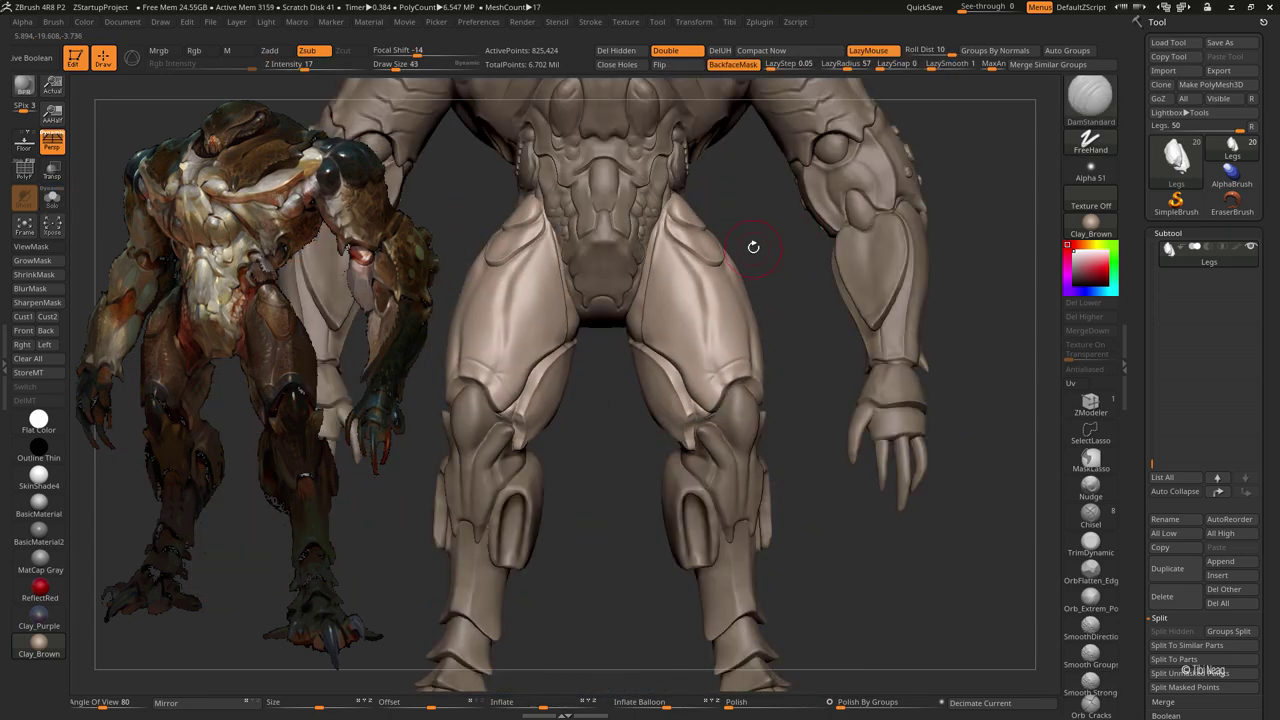
{"action": "mouse_move", "coordinate": [834, 217]}
{"action": "left_mouse_down"}
{"action": "mouse_move", "coordinate": [857, 194]}
{"action": "mouse_move", "coordinate": [849, 272]}
{"action": "mouse_move", "coordinate": [832, 194]}
{"action": "left_mouse_up"}
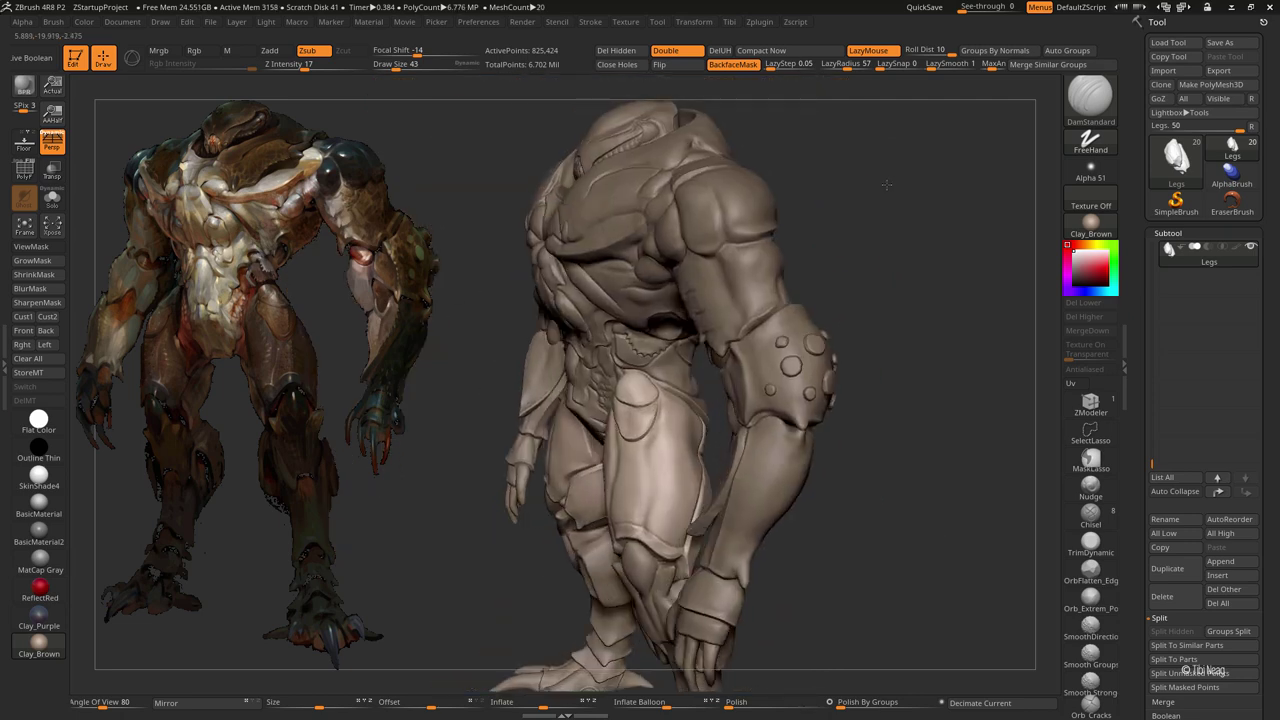
Step: Select and solo the Arms3 shoulder piece, settling on the DamStandard brush
{"action": "left_click", "coordinate": [832, 194], "text": "alt"}
{"action": "key", "text": "ctrl+shift+s"}
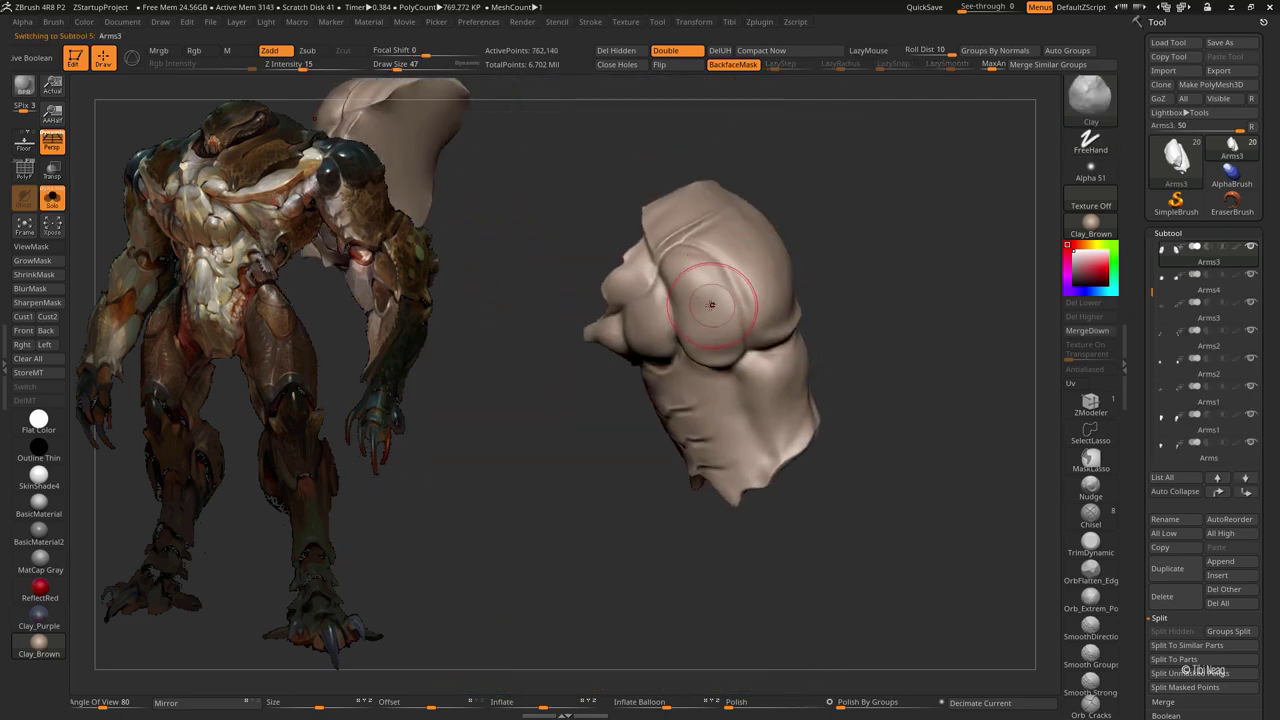
{"action": "key", "text": "b"}
{"action": "key", "text": "c"}
{"action": "key", "text": "l"}
{"action": "key", "text": "b"}
{"action": "key", "text": "i"}
{"action": "key", "text": "n"}
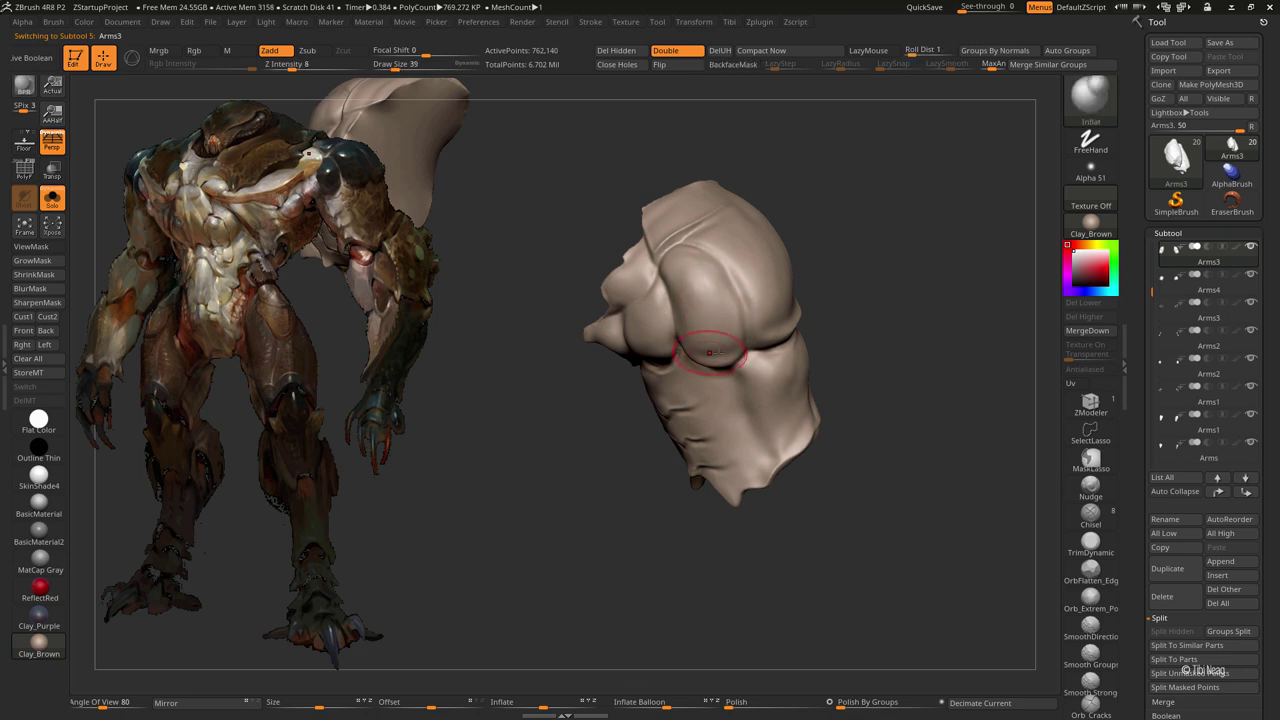
{"action": "key", "text": "b"}
{"action": "key", "text": "d"}
{"action": "key", "text": "s"}
Step: Carve deep grooves along the shoulder plate's edge and lower rim
{"action": "mouse_move", "coordinate": [850, 160]}
{"action": "left_mouse_down"}
{"action": "mouse_move", "coordinate": [727, 294]}
{"action": "mouse_move", "coordinate": [655, 200]}
{"action": "left_mouse_up"}
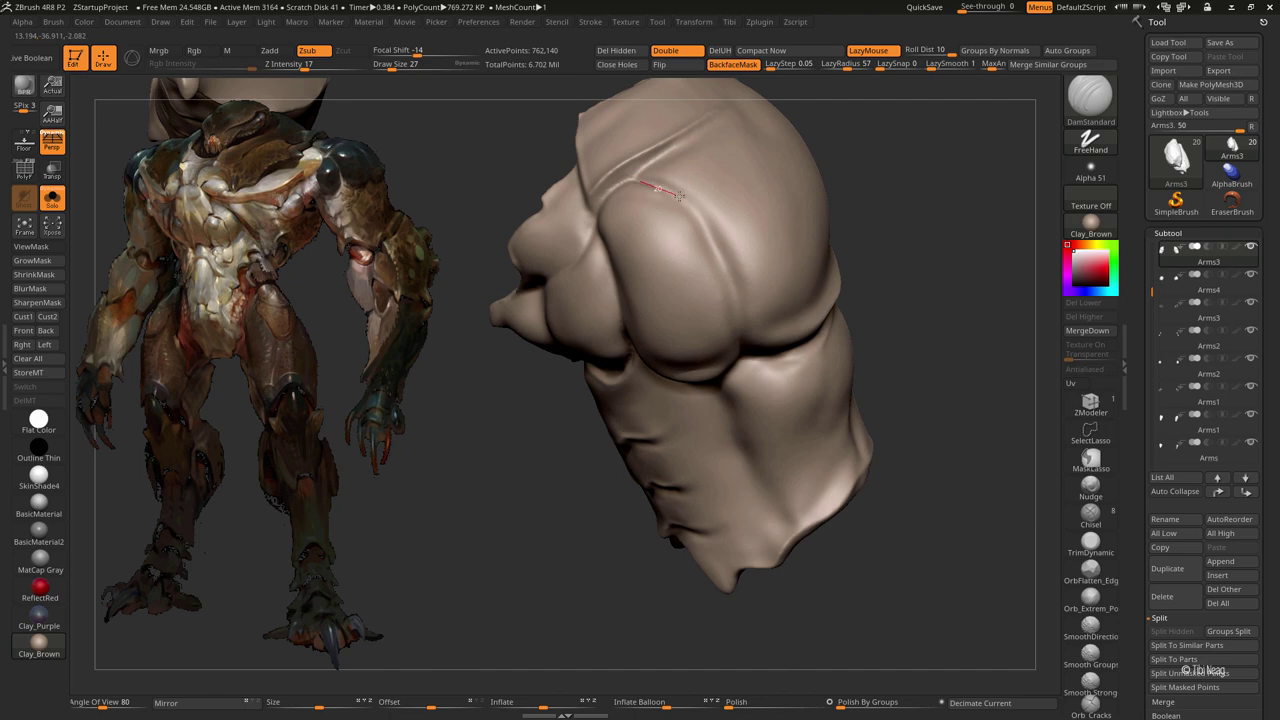
{"action": "left_click_drag", "start_coordinate": [728, 290], "coordinate": [731, 327]}
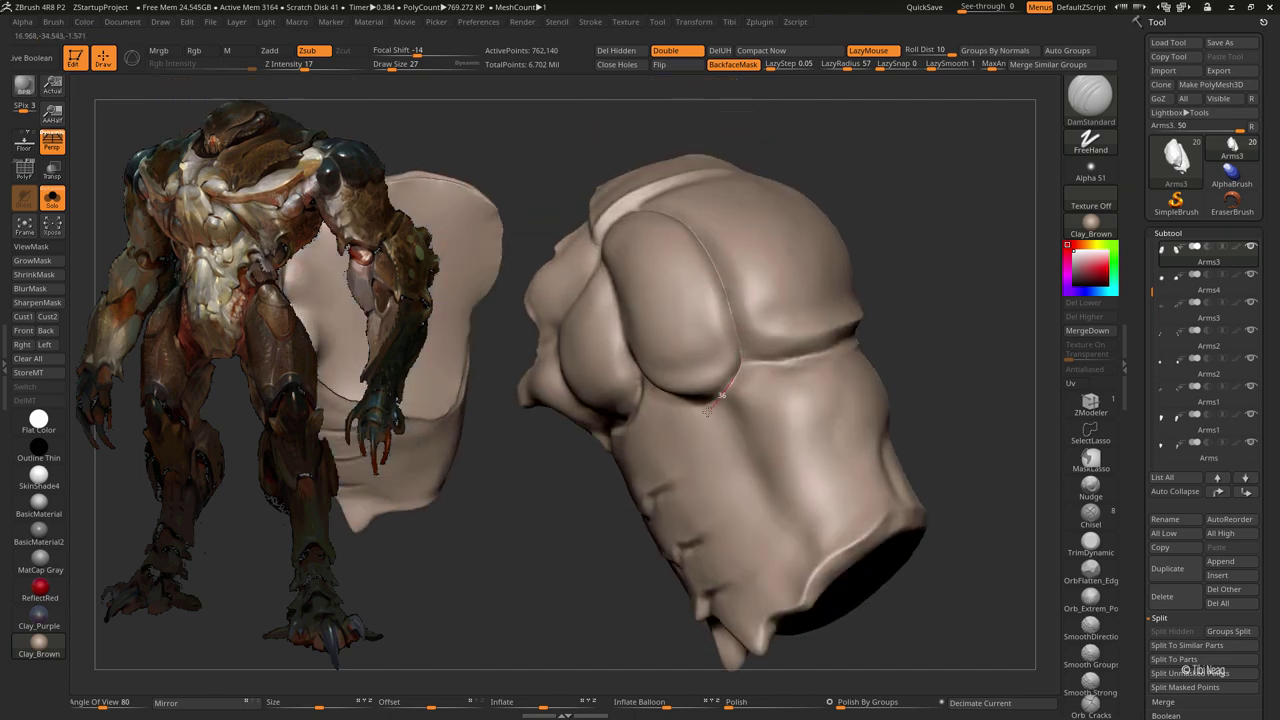
{"action": "left_click_drag", "start_coordinate": [707, 410], "coordinate": [575, 258]}
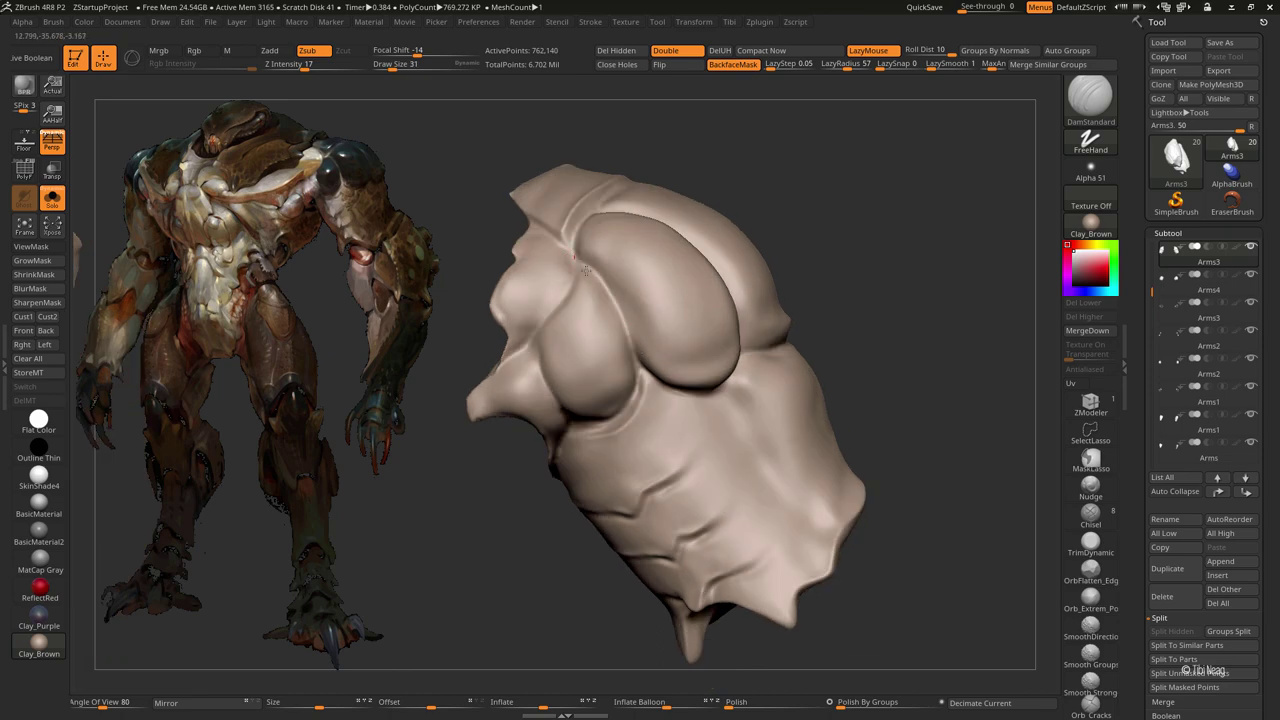
{"action": "mouse_move", "coordinate": [586, 357]}
{"action": "left_mouse_down"}
{"action": "mouse_move", "coordinate": [494, 369]}
{"action": "mouse_move", "coordinate": [649, 267]}
{"action": "mouse_move", "coordinate": [689, 214]}
{"action": "mouse_move", "coordinate": [733, 222]}
{"action": "left_mouse_up"}
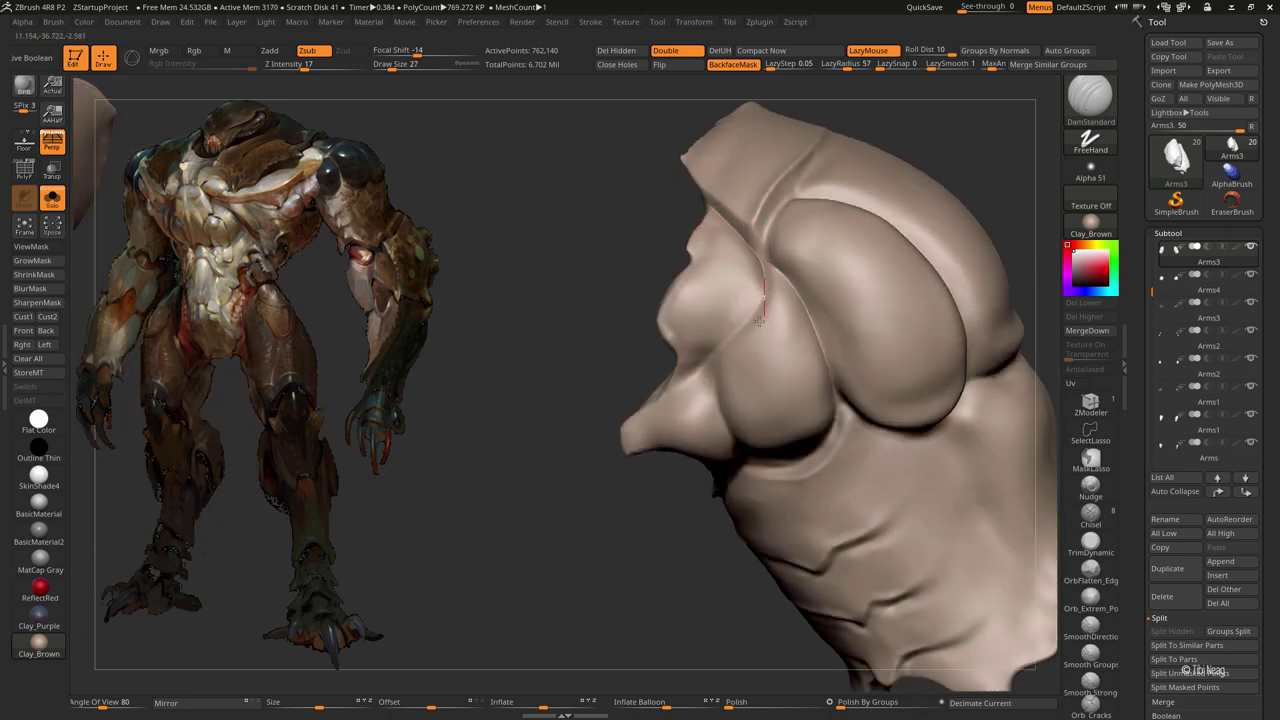
{"action": "left_click_drag", "start_coordinate": [606, 371], "coordinate": [702, 229]}
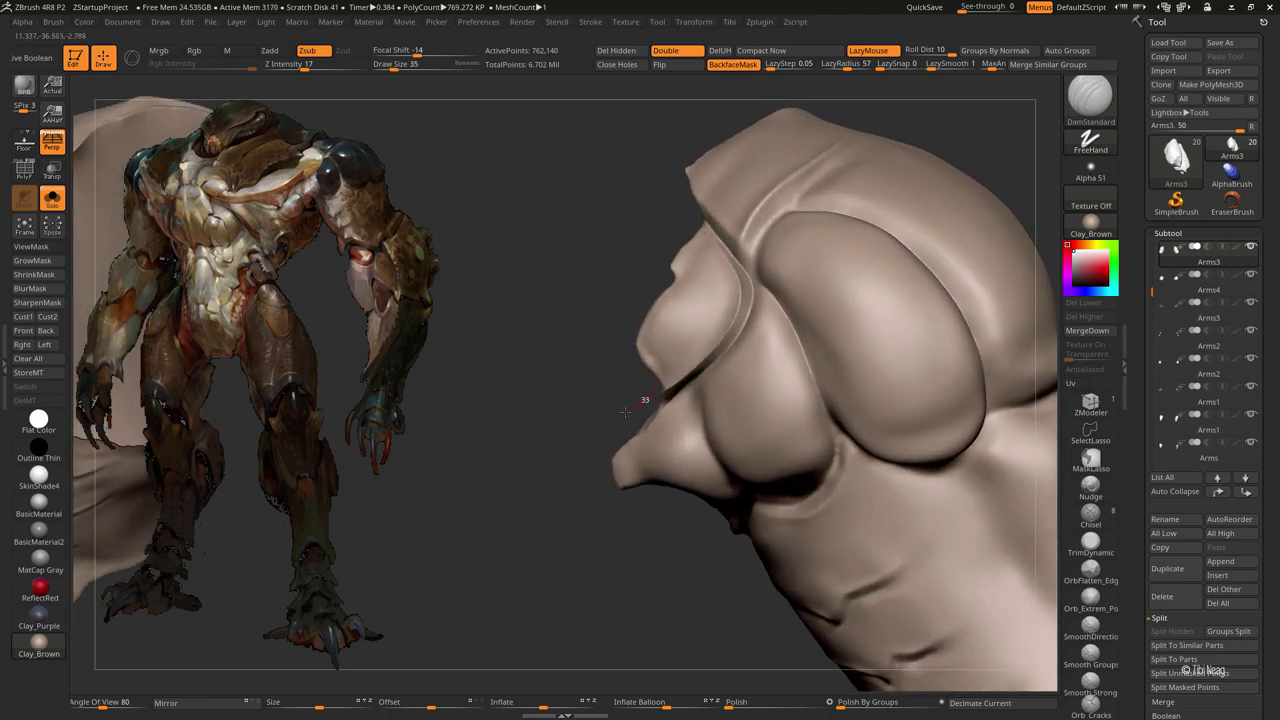
{"action": "mouse_move", "coordinate": [625, 410]}
{"action": "left_mouse_down"}
{"action": "mouse_move", "coordinate": [741, 279]}
{"action": "mouse_move", "coordinate": [594, 371]}
{"action": "left_mouse_up"}
{"action": "key", "text": "space"}
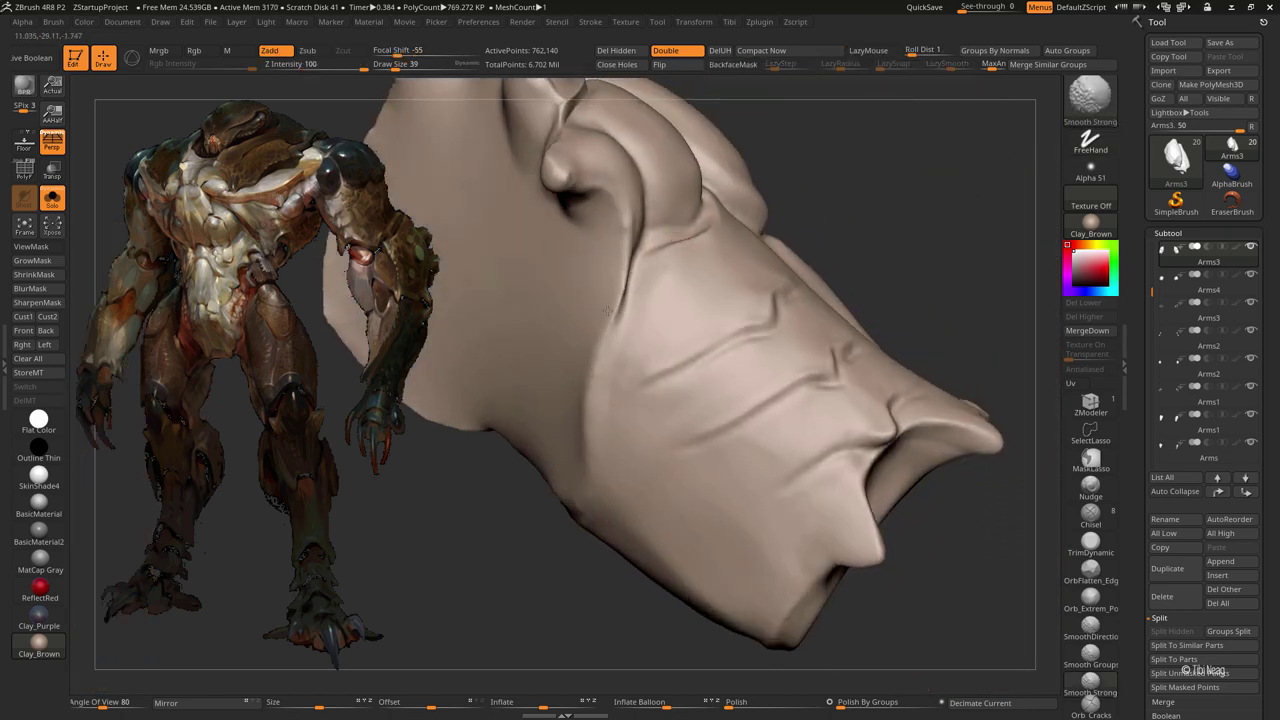
{"action": "mouse_move", "coordinate": [606, 312]}
{"action": "right_mouse_down"}
{"action": "mouse_move", "coordinate": [574, 360]}
{"action": "mouse_move", "coordinate": [576, 393]}
{"action": "right_mouse_up"}
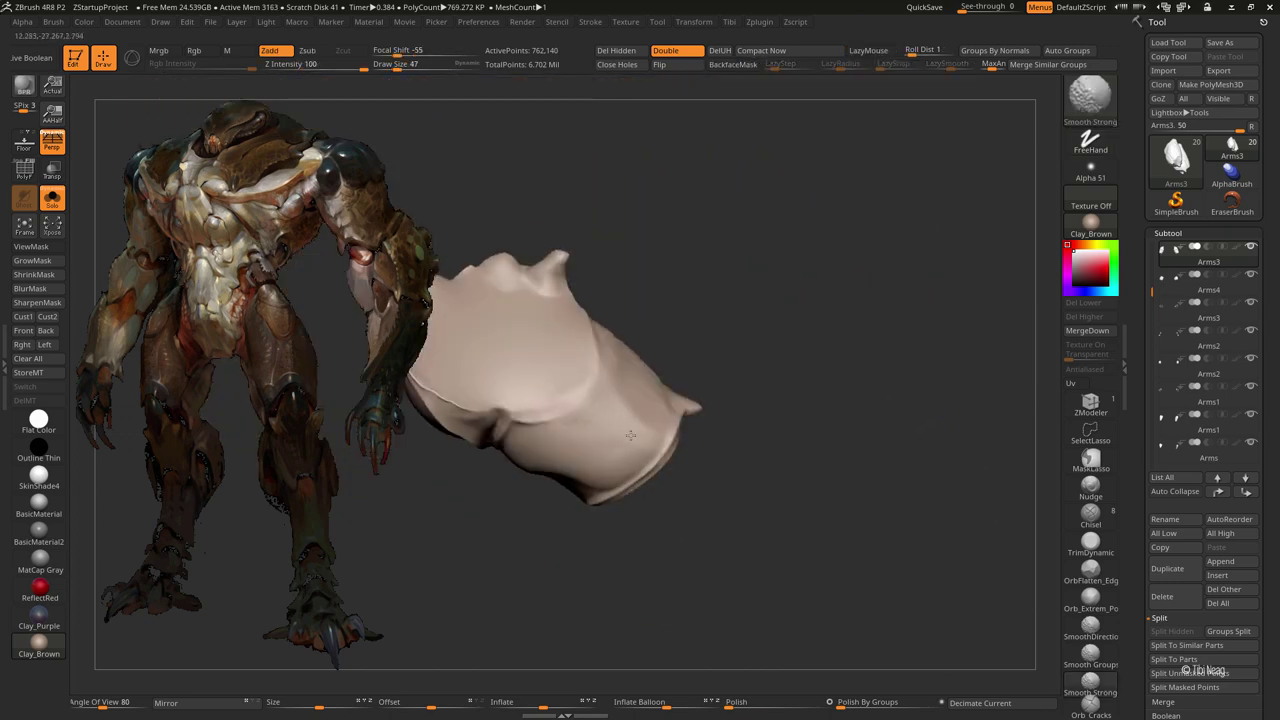
{"action": "mouse_move", "coordinate": [714, 280]}
{"action": "right_mouse_down"}
{"action": "mouse_move", "coordinate": [691, 294]}
{"action": "mouse_move", "coordinate": [848, 286]}
{"action": "mouse_move", "coordinate": [690, 240]}
{"action": "right_mouse_up"}
Step: Soften the crease on the shoulder top with Shift smoothing and restore the full body
{"action": "key", "text": "shift+ctrl+s"}
{"action": "right_click_drag", "start_coordinate": [620, 186], "coordinate": [657, 311]}
{"action": "key", "text": "shift"}
{"action": "right_click_drag", "start_coordinate": [631, 221], "coordinate": [628, 212], "text": "shift"}
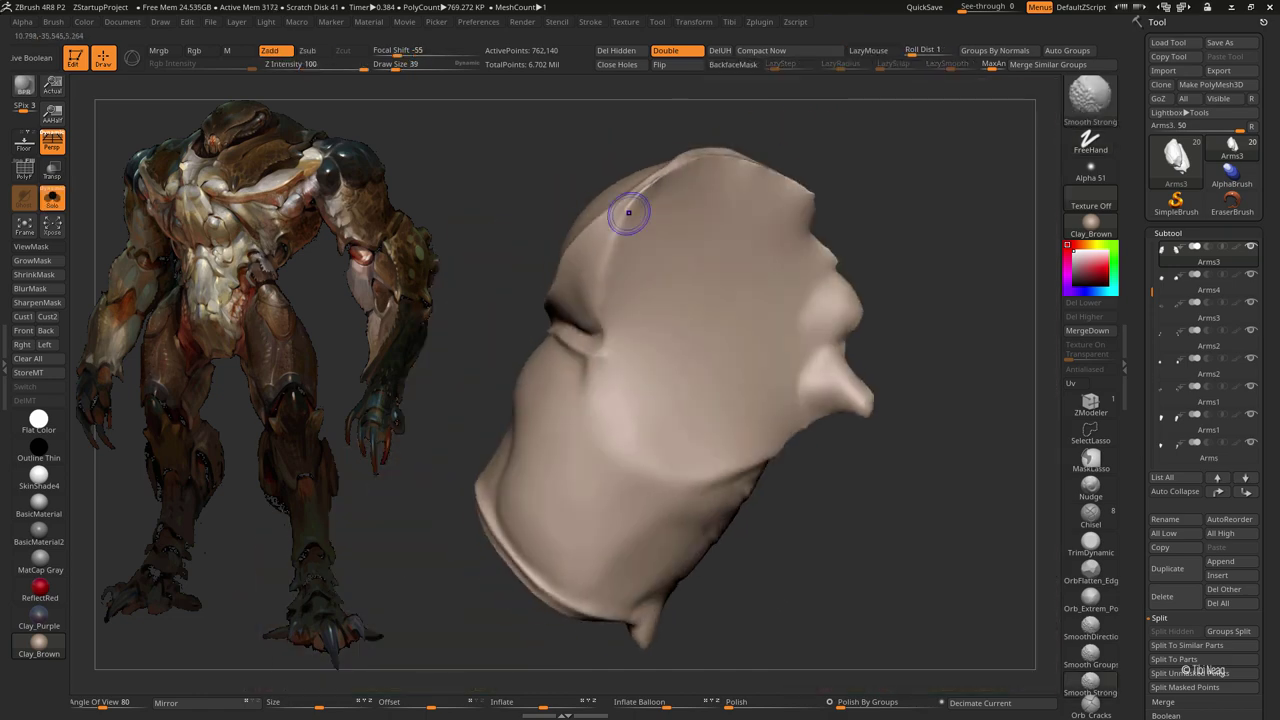
{"action": "key", "text": "shift+ctrl+s"}
{"action": "key", "text": "f"}
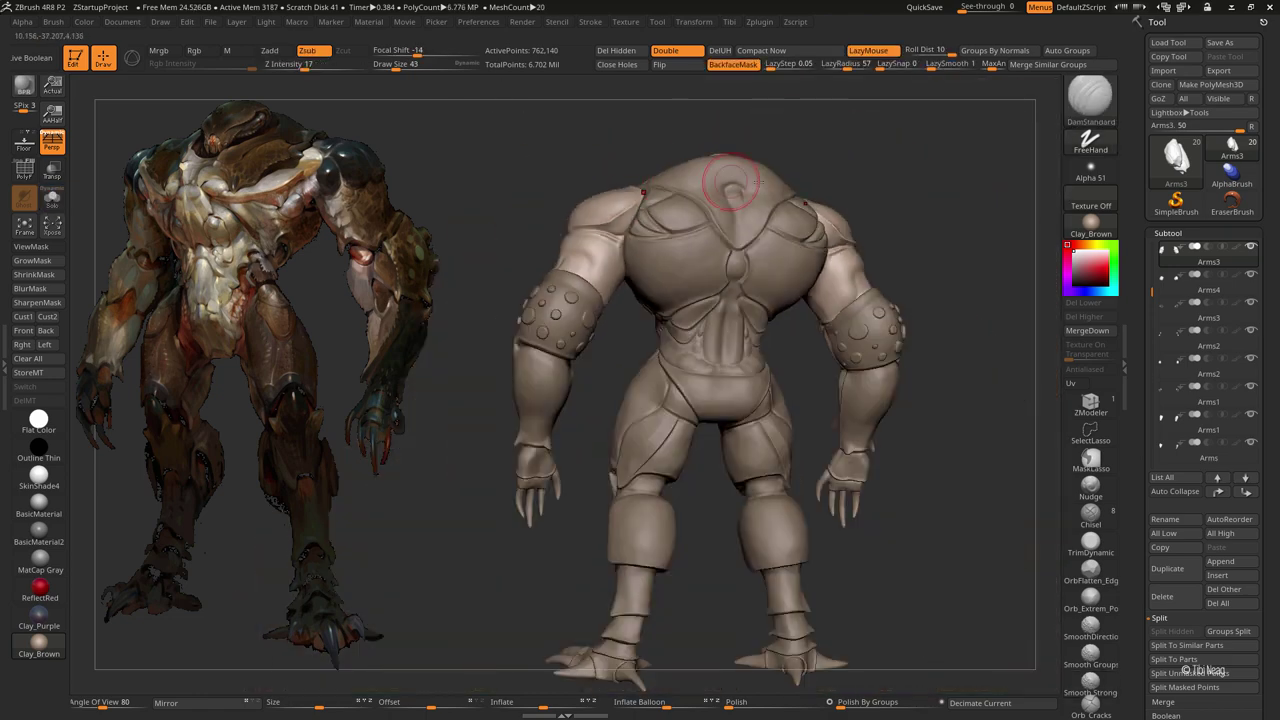
{"action": "mouse_move", "coordinate": [529, 165]}
{"action": "left_mouse_down"}
{"action": "mouse_move", "coordinate": [905, 150]}
{"action": "mouse_move", "coordinate": [869, 178]}
{"action": "left_mouse_up"}
{"action": "key", "text": "shift+ctrl+s"}
{"action": "key", "text": "b"}
{"action": "key", "text": "m"}
{"action": "key", "text": "v"}
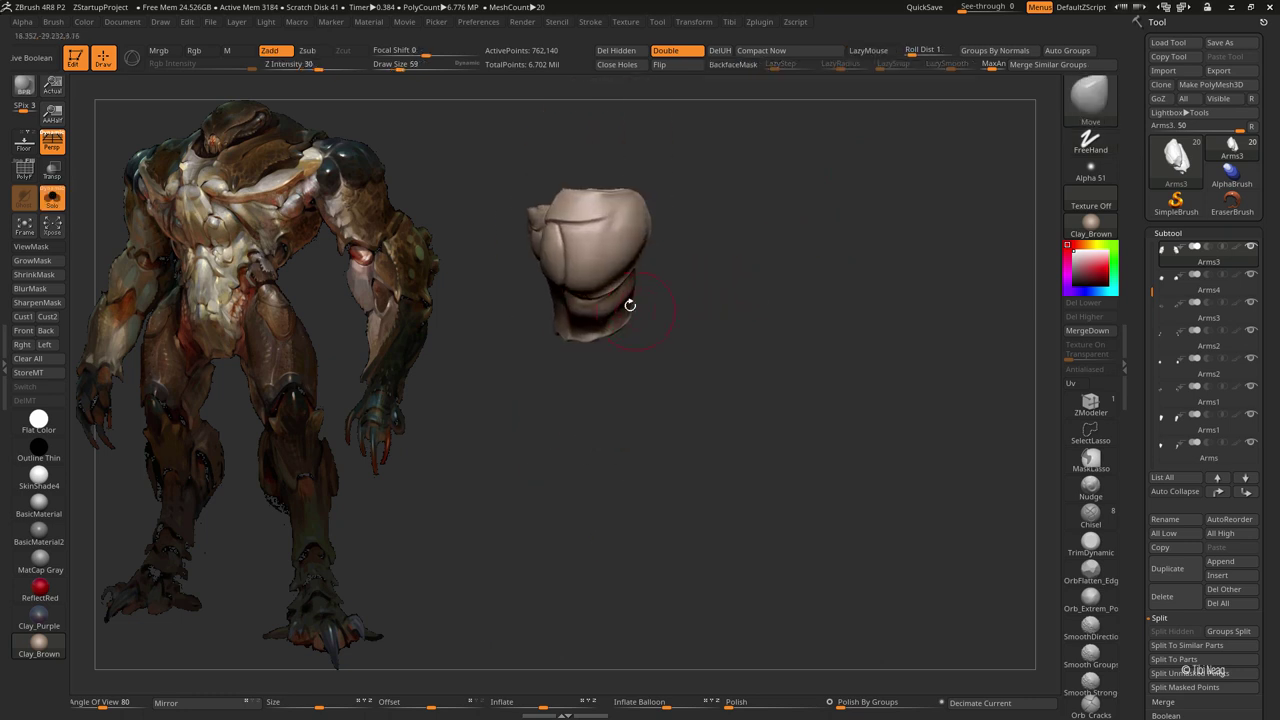
{"action": "left_click_drag", "start_coordinate": [791, 245], "coordinate": [621, 278]}
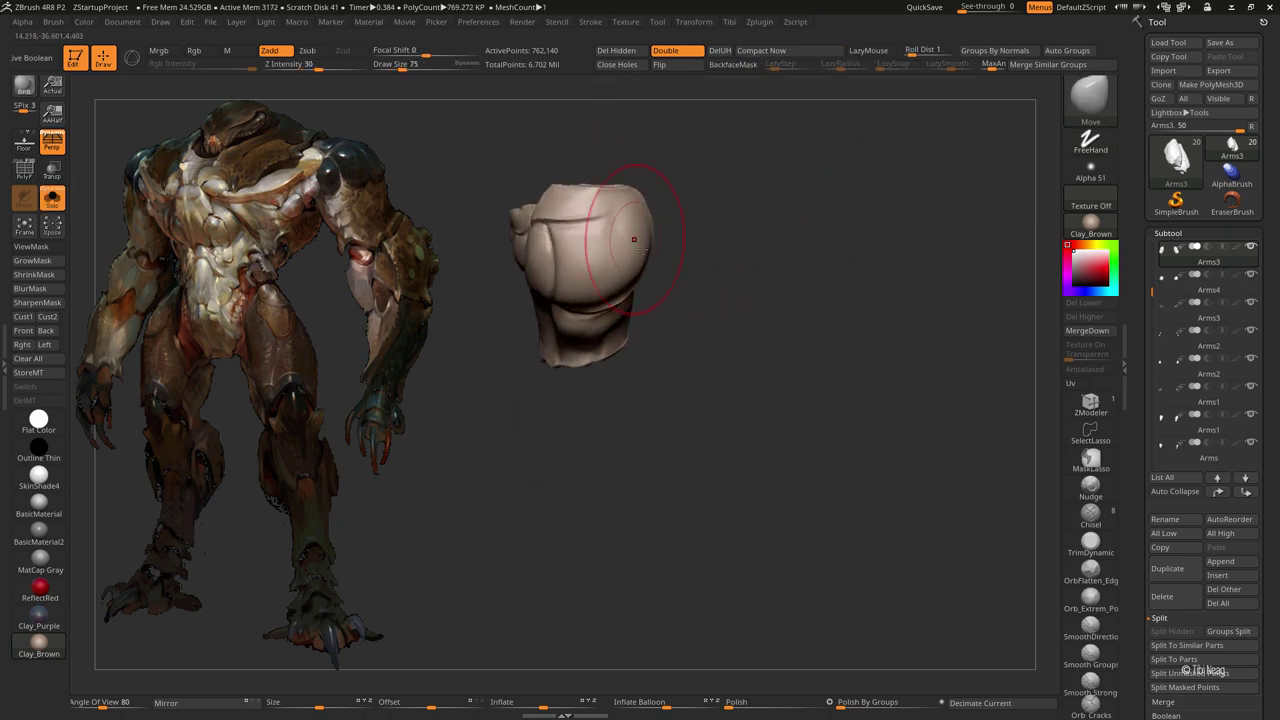
{"action": "key", "text": "shift+ctrl+s"}
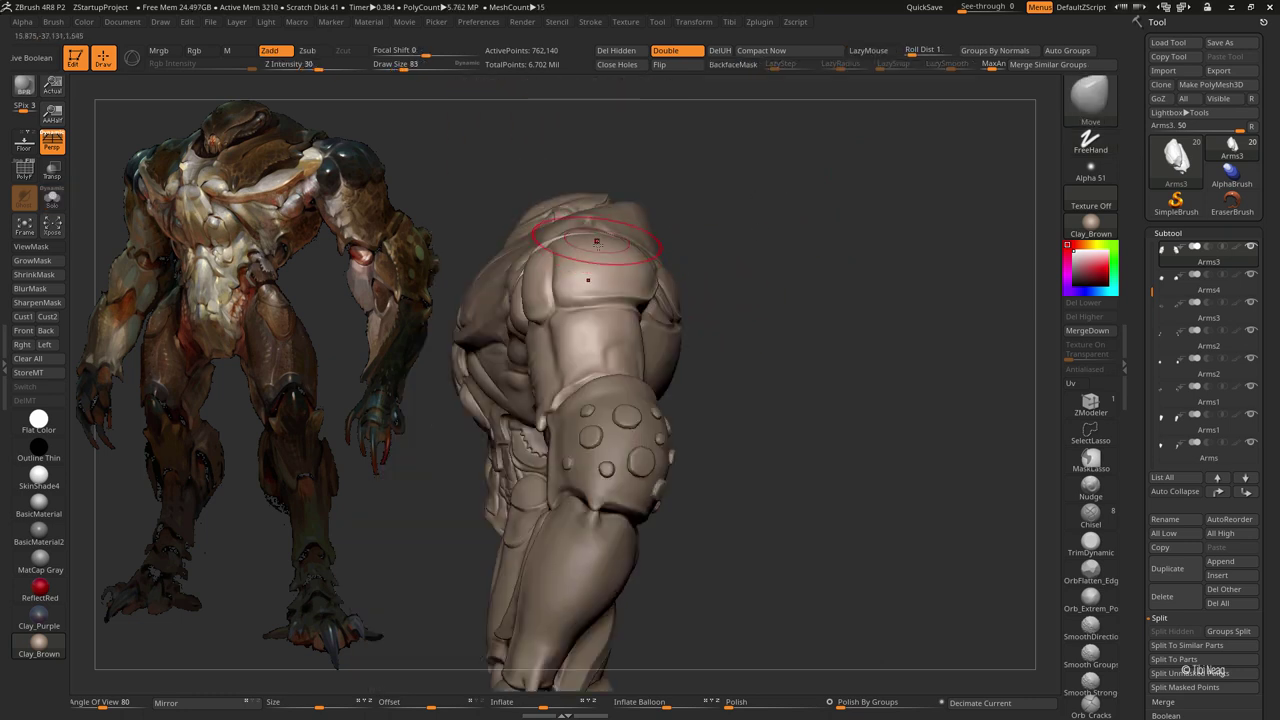
{"action": "mouse_move", "coordinate": [700, 260]}
{"action": "left_mouse_down"}
{"action": "mouse_move", "coordinate": [789, 166]}
{"action": "mouse_move", "coordinate": [737, 143]}
{"action": "mouse_move", "coordinate": [577, 237]}
{"action": "mouse_move", "coordinate": [526, 243]}
{"action": "mouse_move", "coordinate": [648, 253]}
{"action": "mouse_move", "coordinate": [514, 231]}
{"action": "mouse_move", "coordinate": [523, 194]}
{"action": "mouse_move", "coordinate": [507, 190]}
{"action": "mouse_move", "coordinate": [471, 303]}
{"action": "mouse_move", "coordinate": [512, 412]}
{"action": "mouse_move", "coordinate": [531, 380]}
{"action": "mouse_move", "coordinate": [869, 441]}
{"action": "left_mouse_up"}
{"action": "mouse_move", "coordinate": [866, 391]}
{"action": "left_mouse_down"}
{"action": "mouse_move", "coordinate": [886, 406]}
{"action": "mouse_move", "coordinate": [857, 423]}
{"action": "mouse_move", "coordinate": [813, 407]}
{"action": "mouse_move", "coordinate": [720, 415]}
{"action": "mouse_move", "coordinate": [830, 430]}
{"action": "mouse_move", "coordinate": [711, 383]}
{"action": "mouse_move", "coordinate": [704, 311]}
{"action": "left_mouse_up"}
Step: Carve a DamStandard groove into the lower Legs thigh plate, then frame both legs
{"action": "left_click", "coordinate": [711, 383], "text": "alt"}
{"action": "right_click_drag", "start_coordinate": [704, 311], "coordinate": [690, 343], "text": "ctrl"}
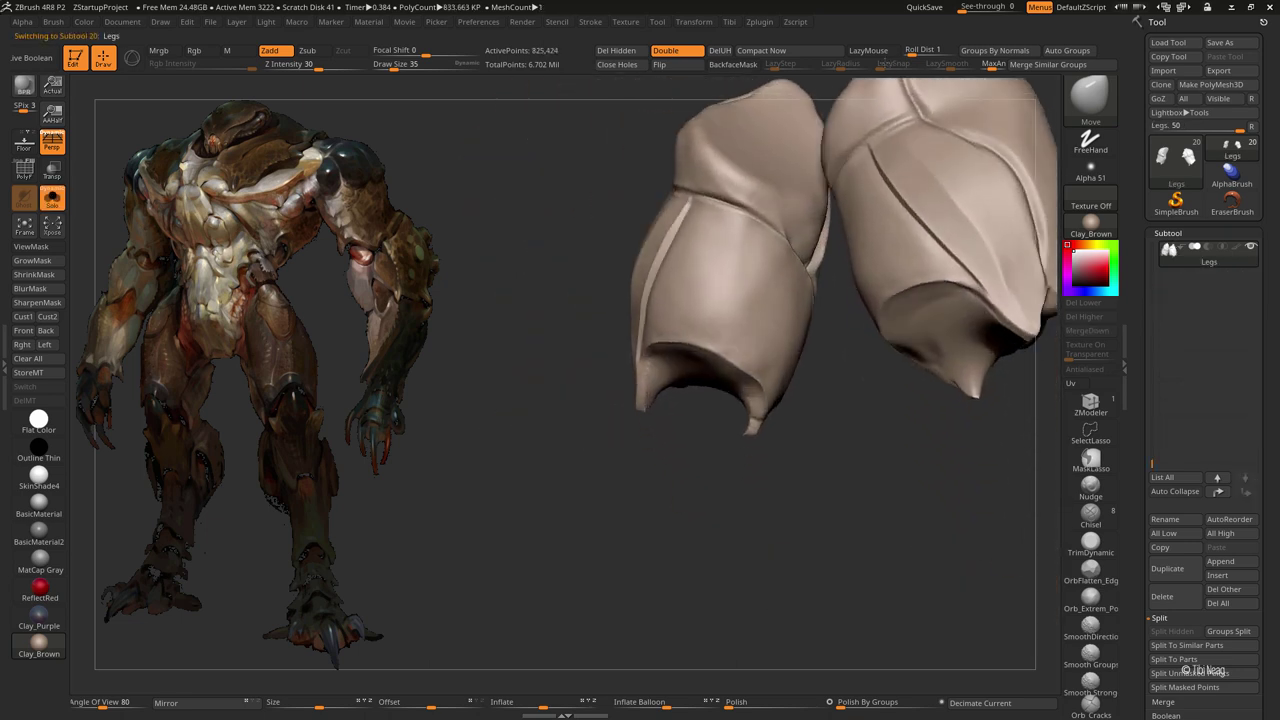
{"action": "key", "text": "b"}
{"action": "key", "text": "d"}
{"action": "key", "text": "s"}
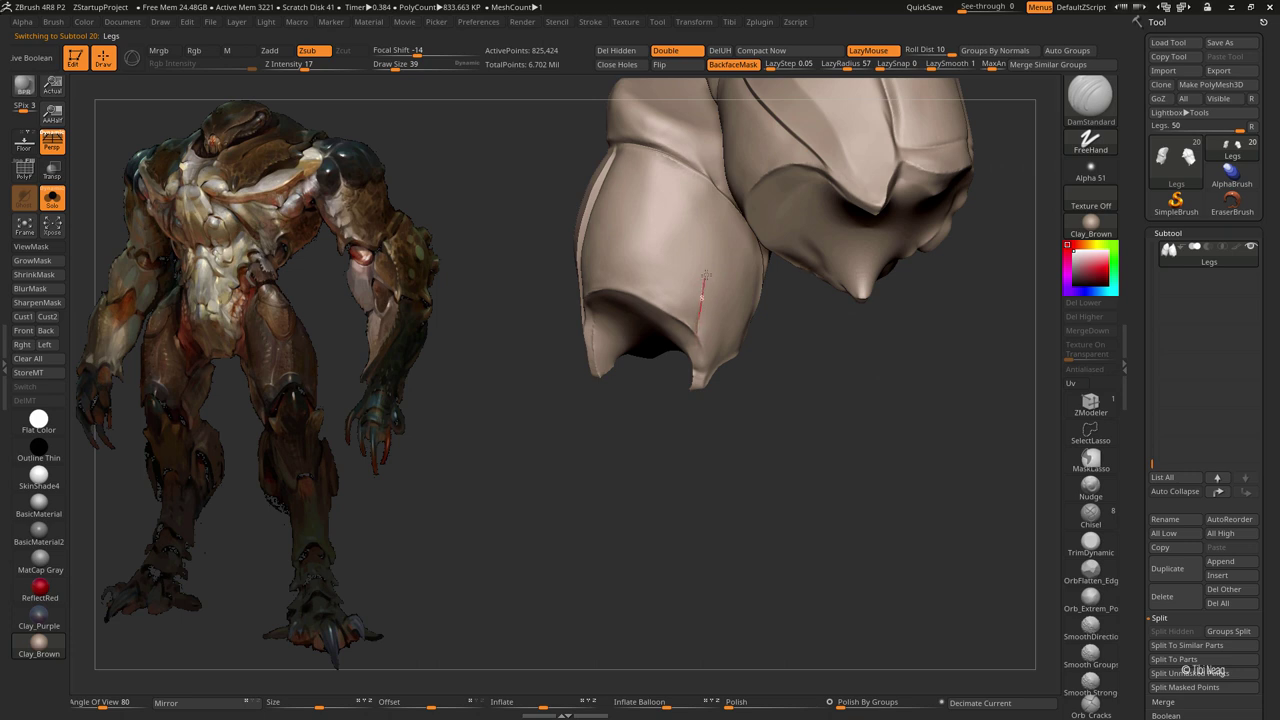
{"action": "mouse_move", "coordinate": [696, 153]}
{"action": "right_mouse_down"}
{"action": "mouse_move", "coordinate": [806, 320]}
{"action": "mouse_move", "coordinate": [700, 153]}
{"action": "right_mouse_up"}
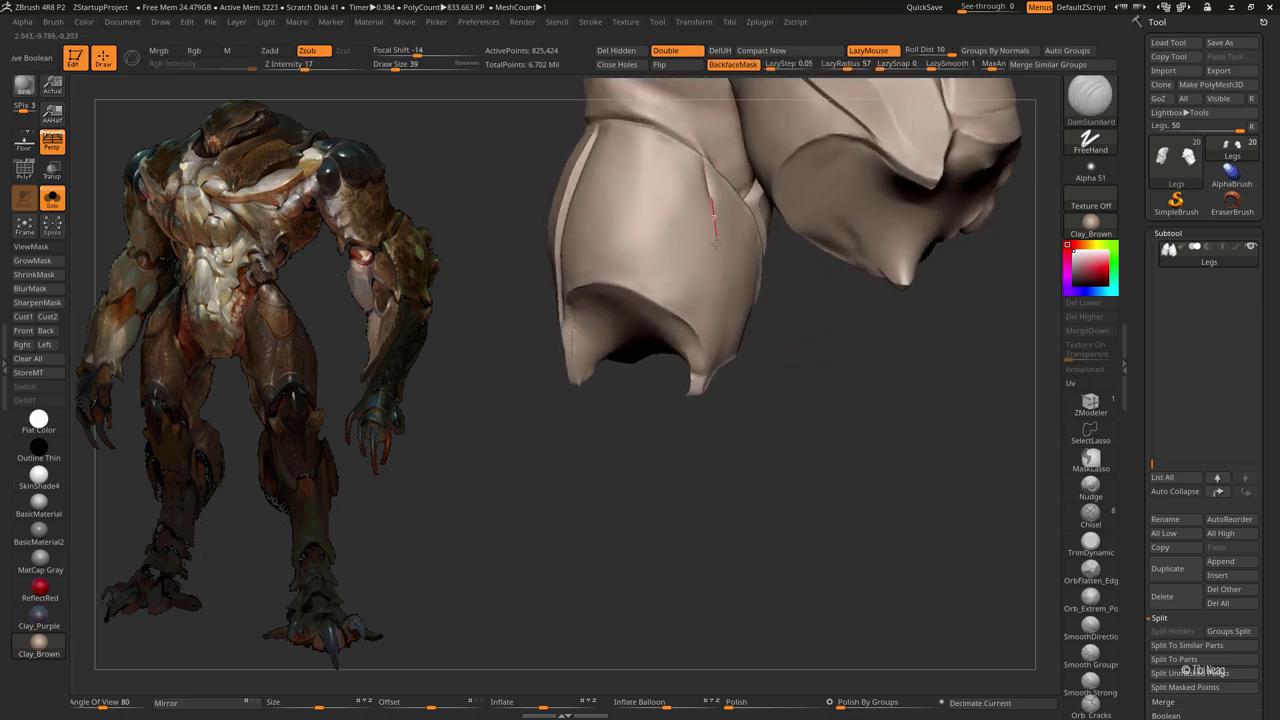
{"action": "mouse_move", "coordinate": [698, 348]}
{"action": "right_mouse_down", "text": "ctrl"}
{"action": "mouse_move", "coordinate": [777, 420]}
{"action": "mouse_move", "coordinate": [803, 417]}
{"action": "mouse_move", "coordinate": [760, 297]}
{"action": "right_mouse_up", "text": "ctrl"}
{"action": "key", "text": "f"}
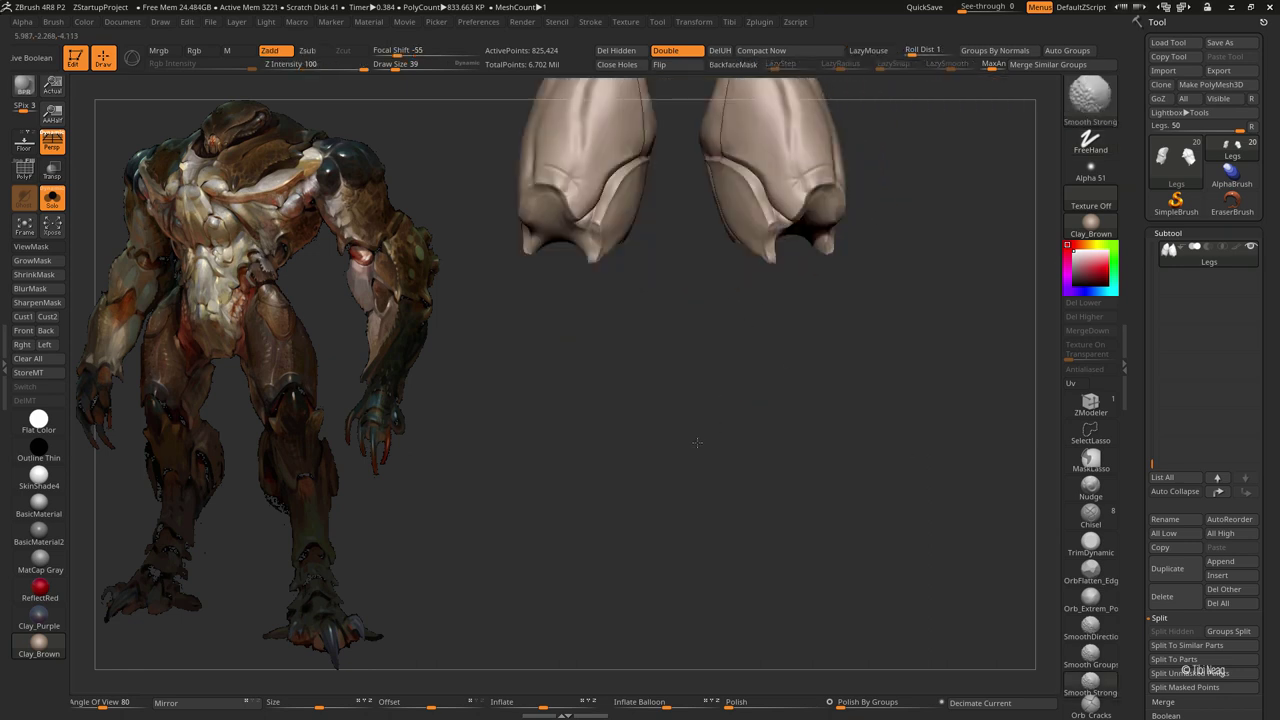
{"action": "left_click_drag", "start_coordinate": [677, 423], "coordinate": [608, 411]}
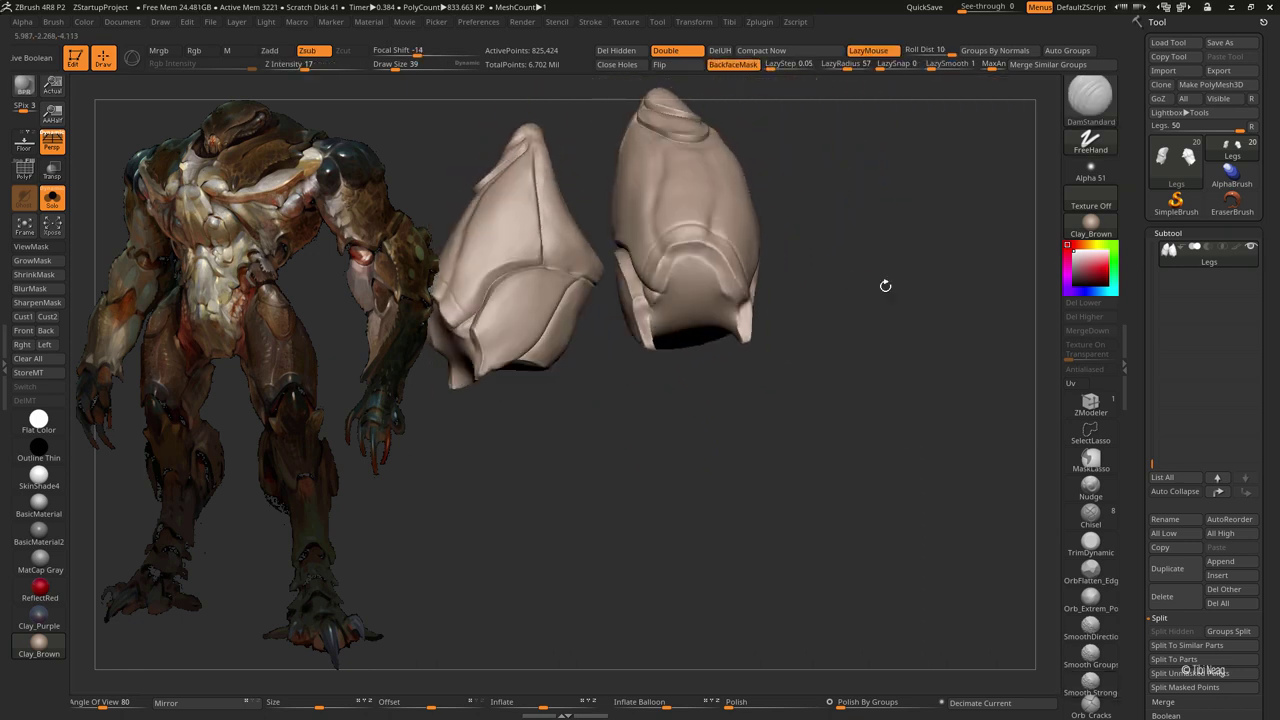